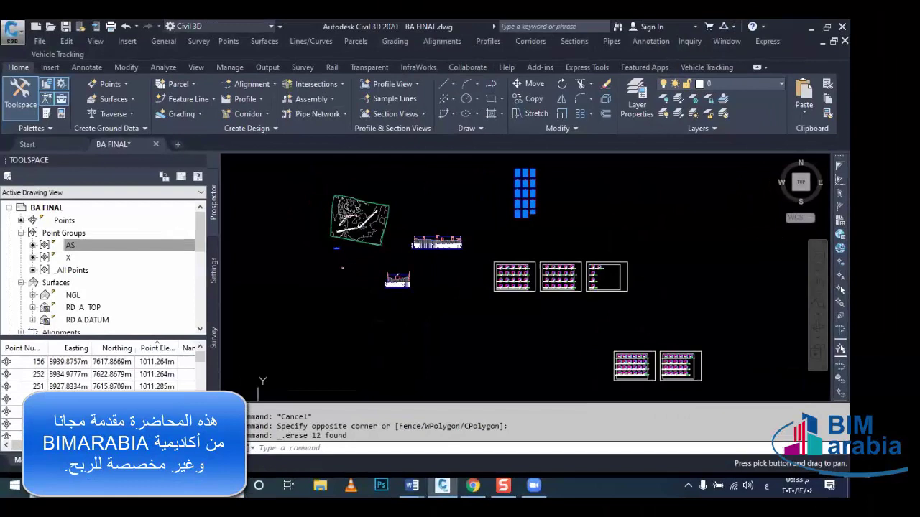
Clear the pending selection in the BA FINAL drawing.
key("Escape")
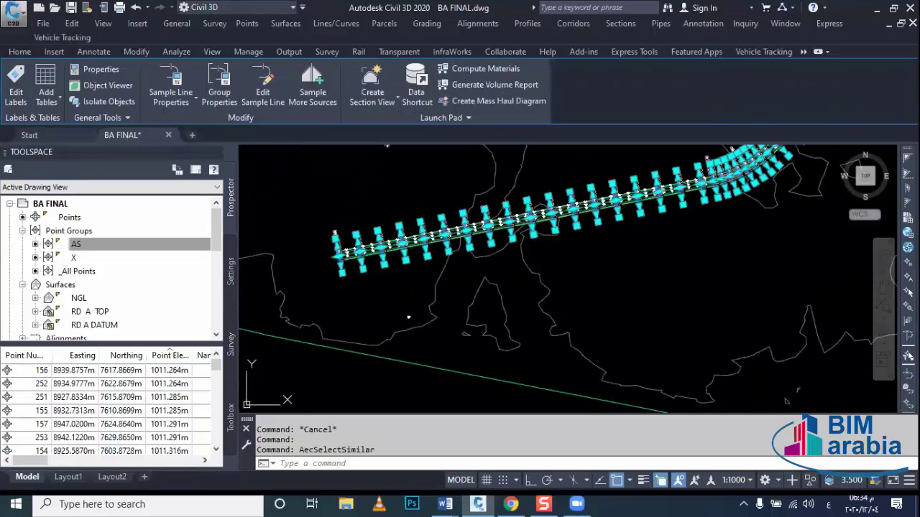
Erase the 45 selected sample lines and recentre the view on the alignment.
key("Delete")
scroll(345, 280, "up", 1)
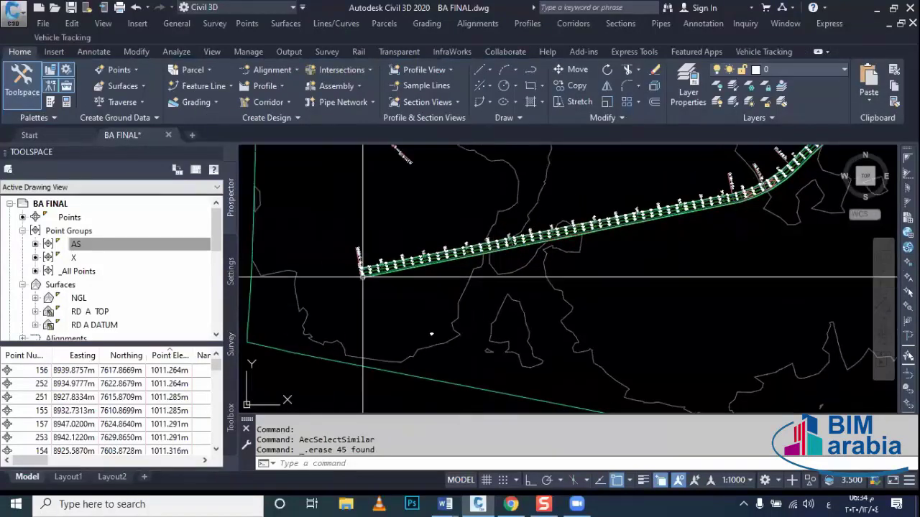
scroll(363, 277, "up", 3)
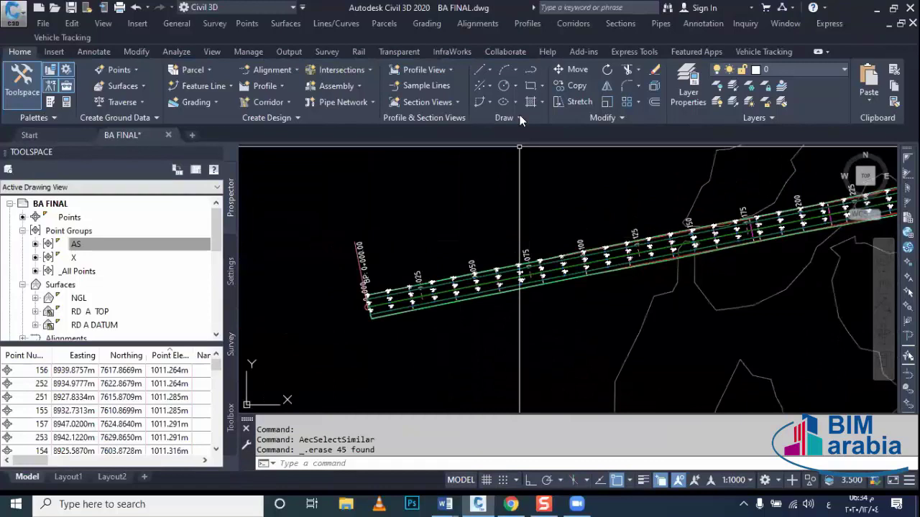
scroll(480, 236, "down", 1)
scroll(431, 273, "down", 2)
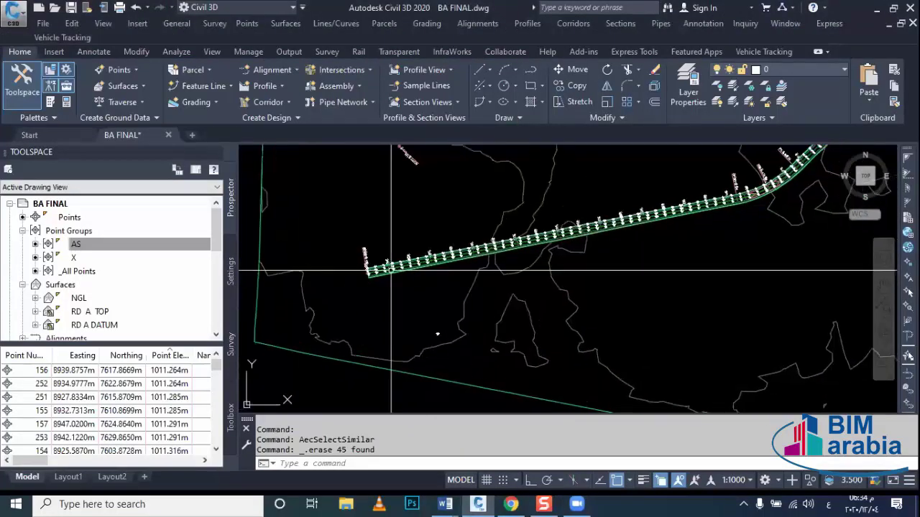
scroll(406, 321, "down", 2)
mouse_move(406, 321)
middle_mouse_down()
mouse_move(408, 374)
mouse_move(391, 364)
middle_mouse_up()
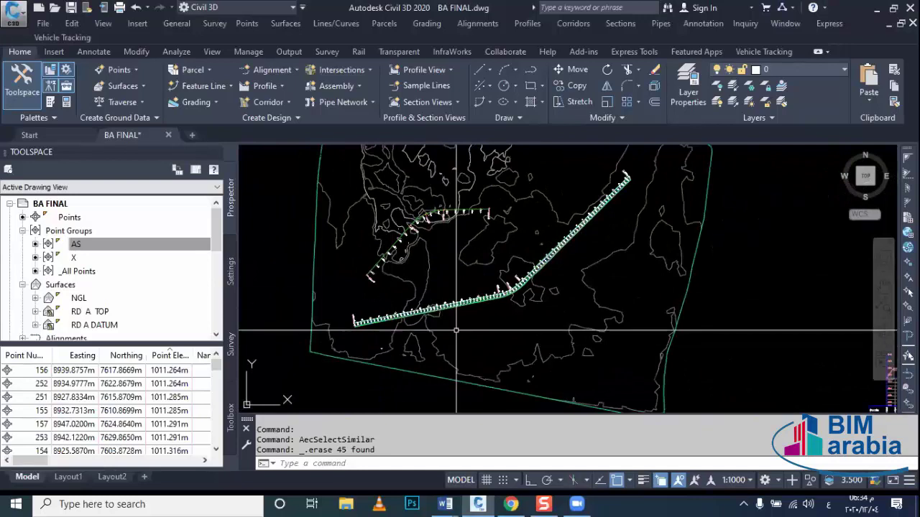
scroll(431, 306, "up", 3)
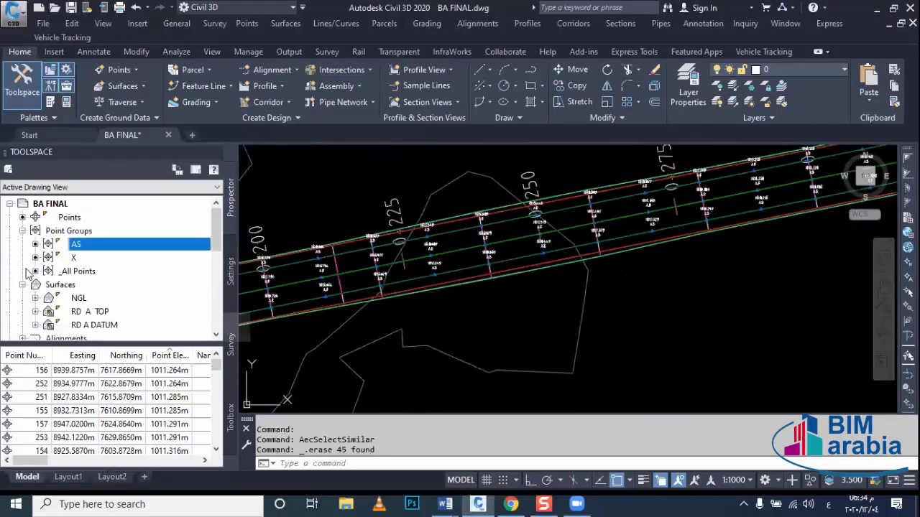
Pick the RD A DATUM and RD A TOP surfaces, then pan to empty space below the site.
left_click(94, 314)
left_click(95, 323)
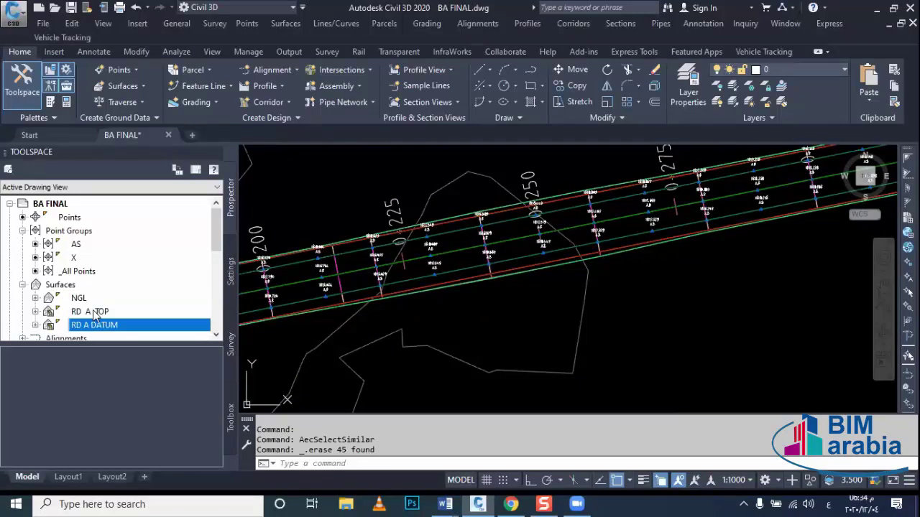
left_click(96, 313)
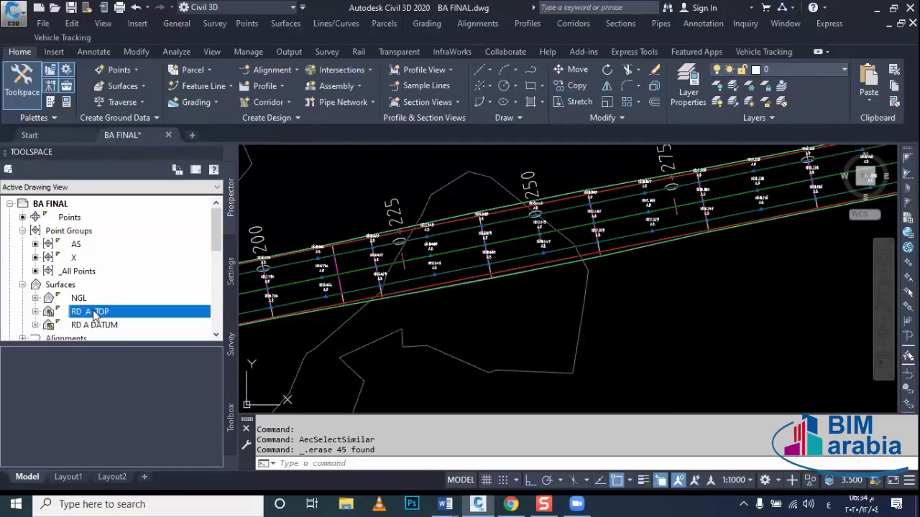
left_click(108, 326)
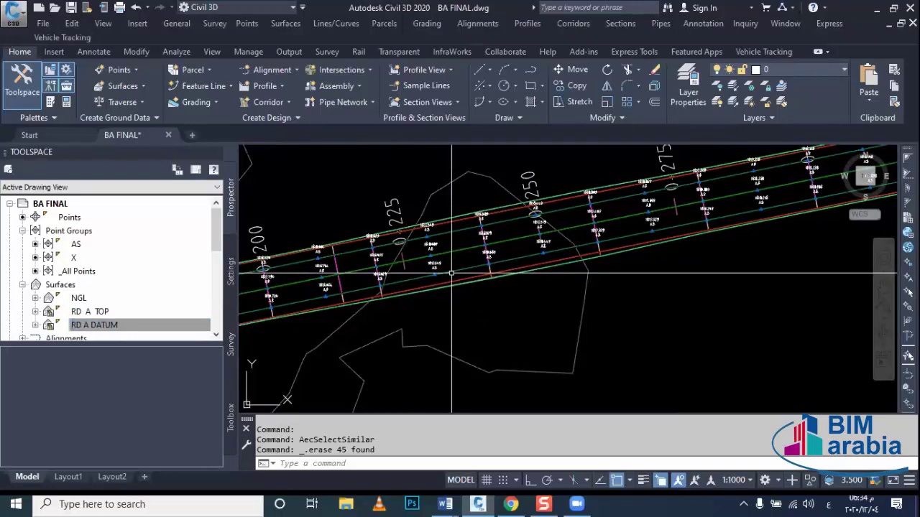
scroll(539, 273, "down", 3)
scroll(537, 273, "down", 5)
scroll(565, 307, "up", 3)
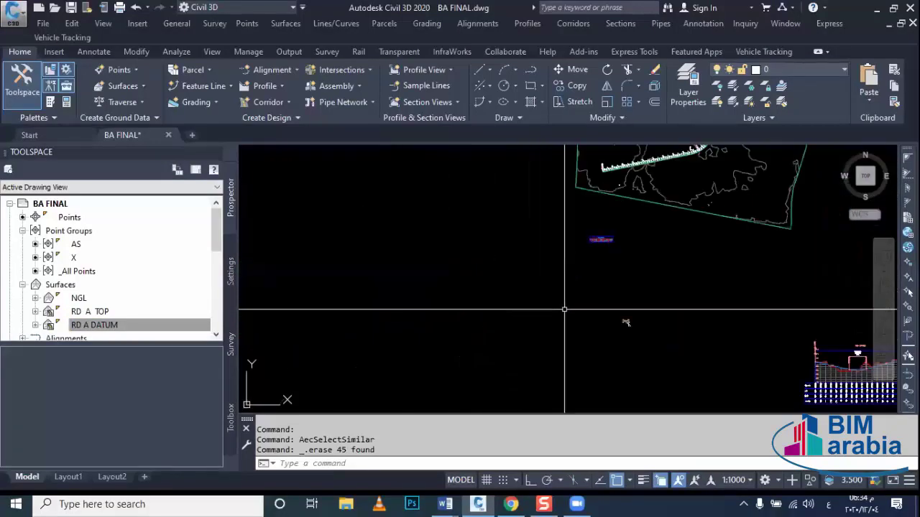
scroll(532, 328, "up", 2)
middle_click_drag(508, 319, 544, 339)
key("Escape")
type("حم")
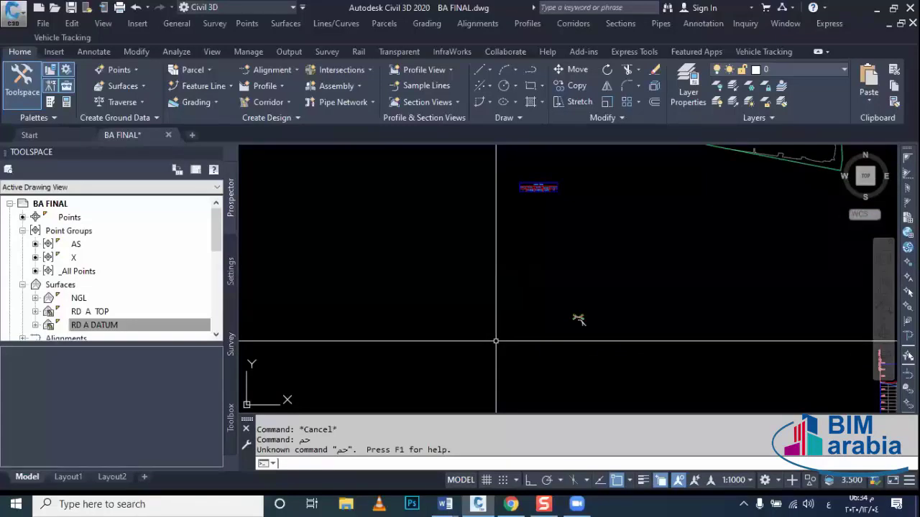
Start a polyline for the sketch, cancelling a few misplaced start points.
left_click(496, 343)
key("Escape")
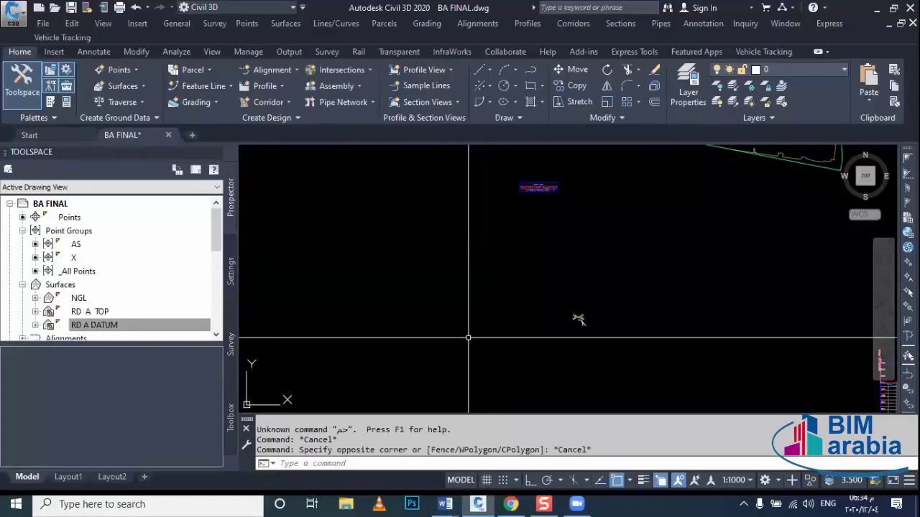
type("PL")
key("Return")
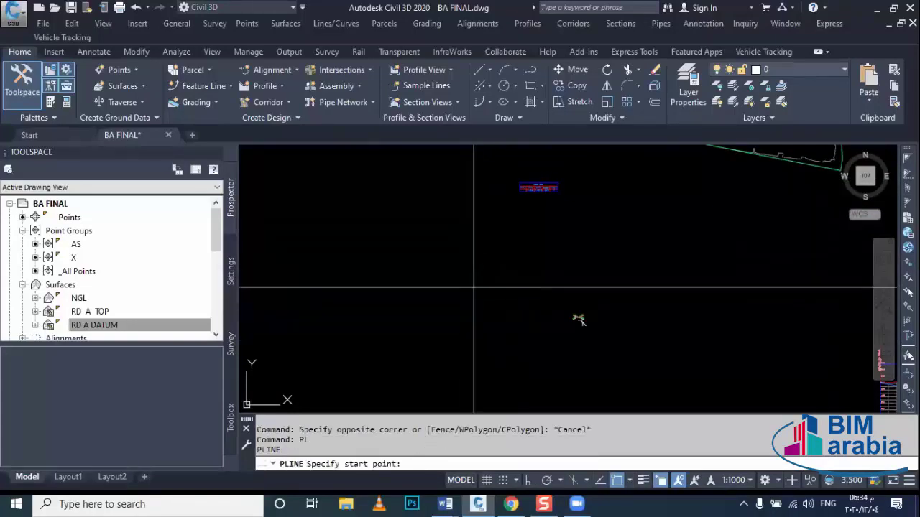
left_click(474, 289)
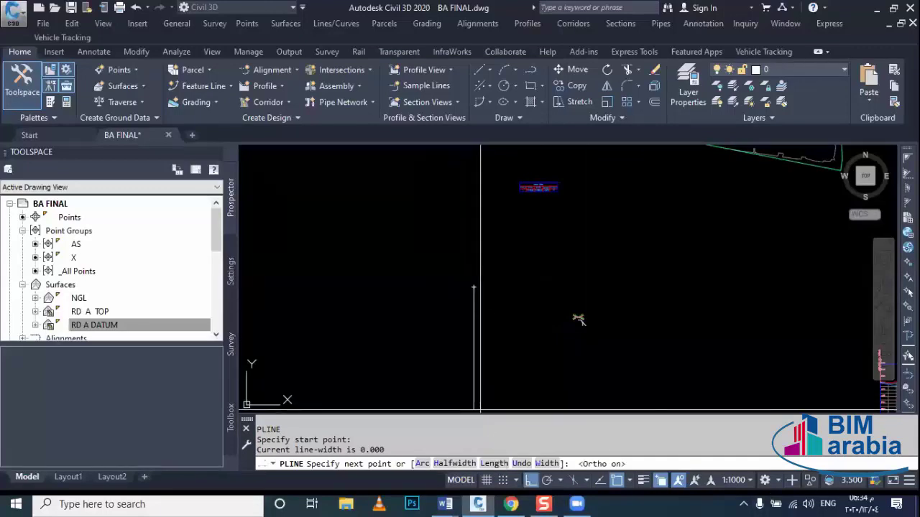
scroll(457, 336, "up", 4)
key("Escape")
key("Return")
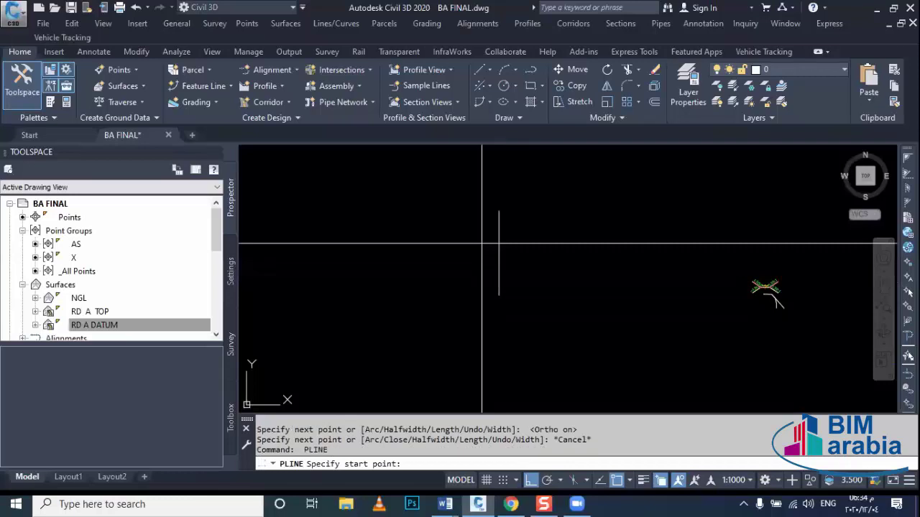
scroll(481, 244, "up", 4)
left_click(524, 256)
middle_click_drag(565, 256, 541, 259)
key("Escape")
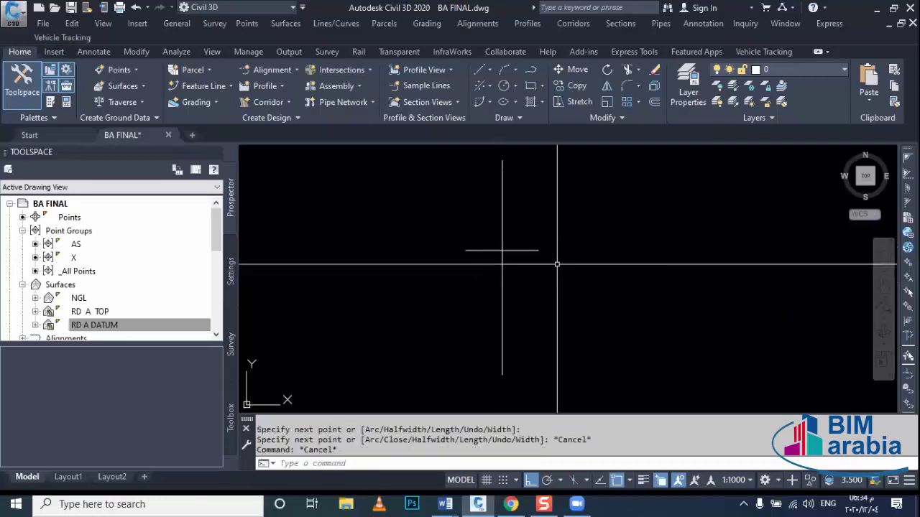
type("PL")
key("Return")
scroll(473, 246, "up", 2)
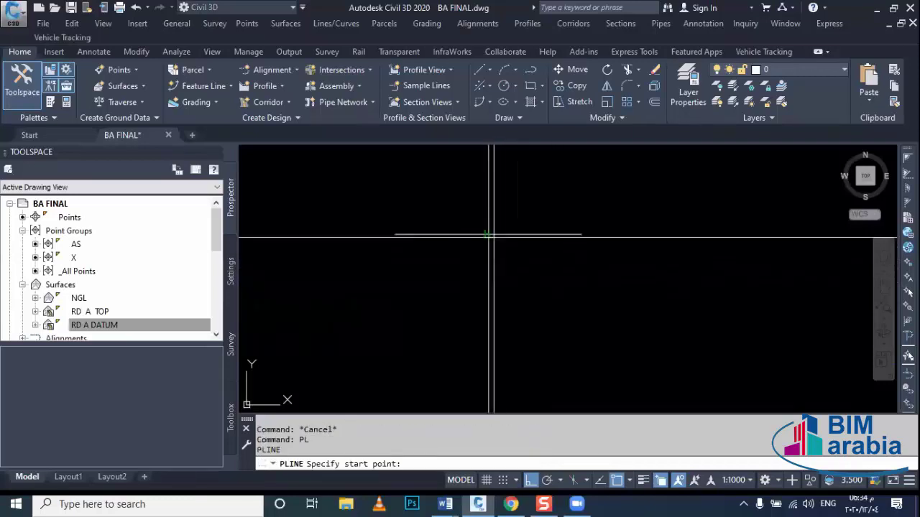
Draw the flat top line ending in a short vertical step downward.
left_click(518, 253)
type("<-2")
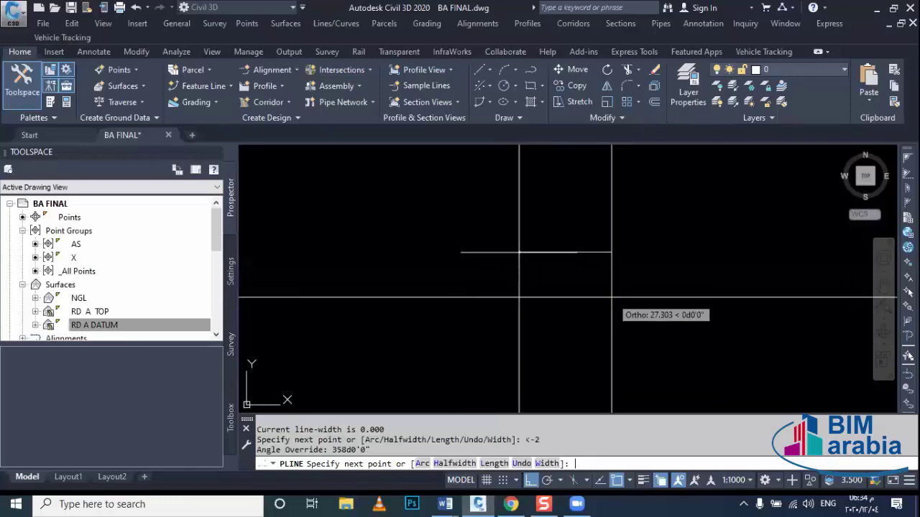
left_click(702, 285)
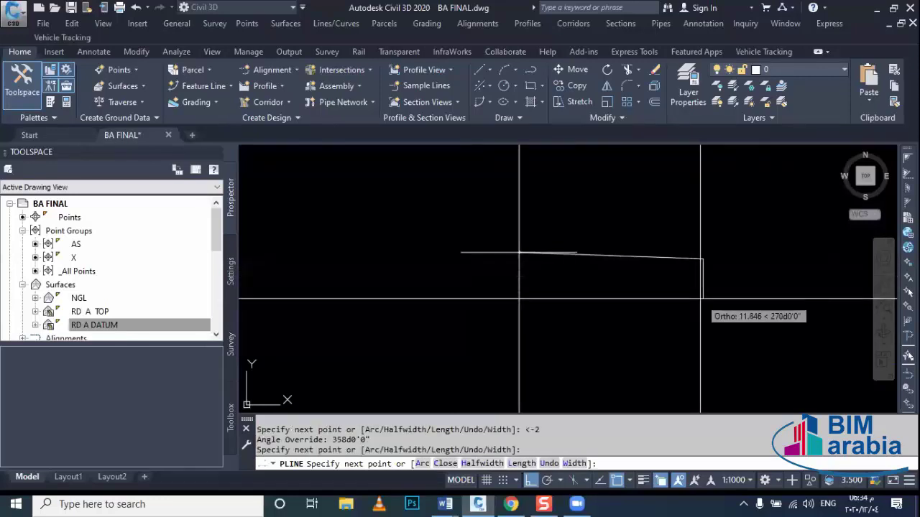
left_click(701, 298)
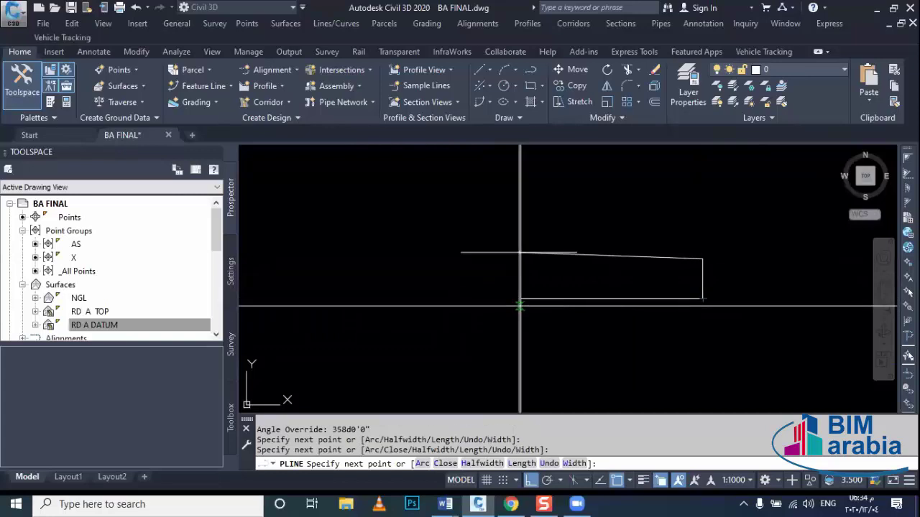
key("Escape")
Draw the thin box polyline and, with Ortho off (F8), a sloping side line.
left_click(557, 297)
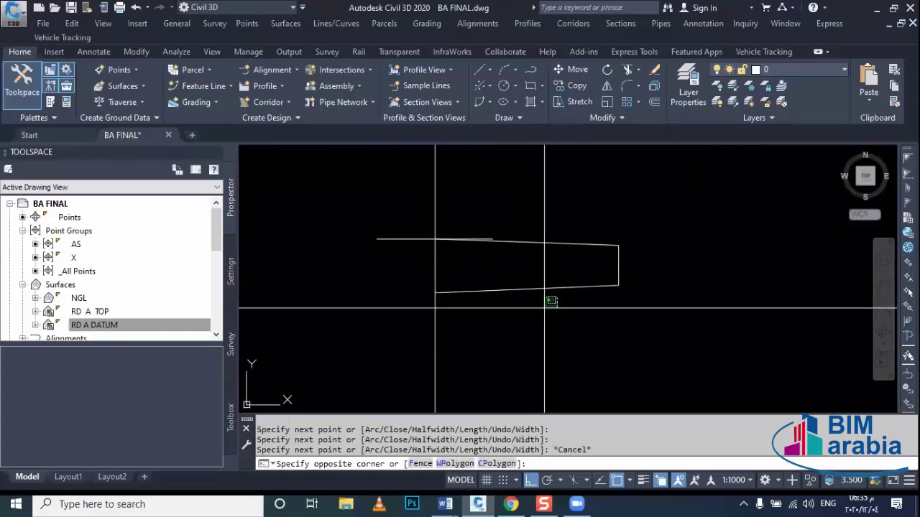
key("Escape")
type("L")
key("Return")
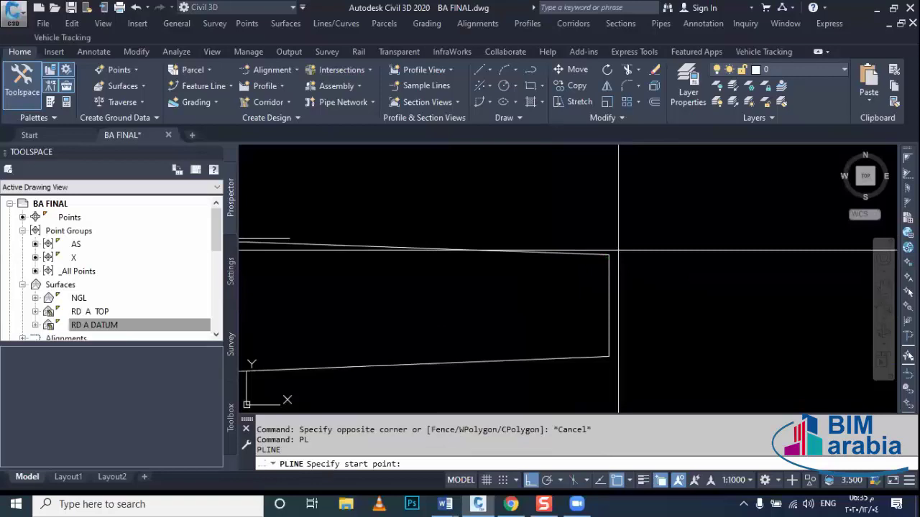
left_click(618, 245)
scroll(618, 245, "up", 3)
middle_click_drag(695, 257, 518, 256)
left_click(386, 226)
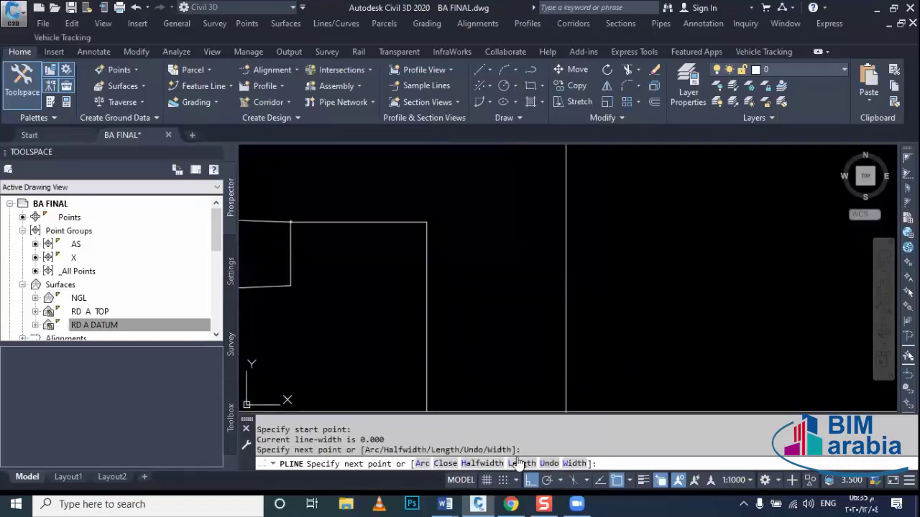
mouse_move(521, 220)
middle_mouse_down()
mouse_move(558, 275)
mouse_move(598, 283)
middle_mouse_up()
key("F8")
left_click(563, 280)
key("Escape")
left_click(614, 196)
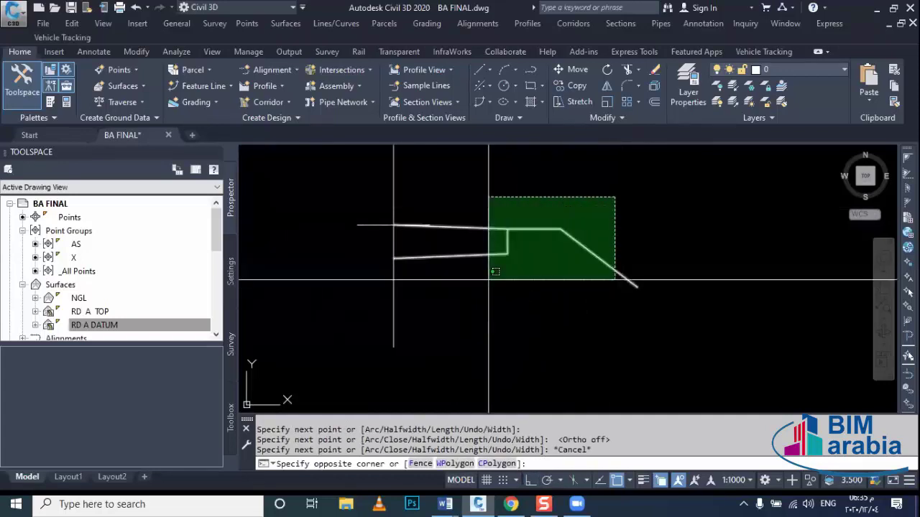
Mirror the box and sloping line about a vertical axis, keeping the originals.
left_click(495, 271)
type("mi")
key("Return")
left_click(393, 226)
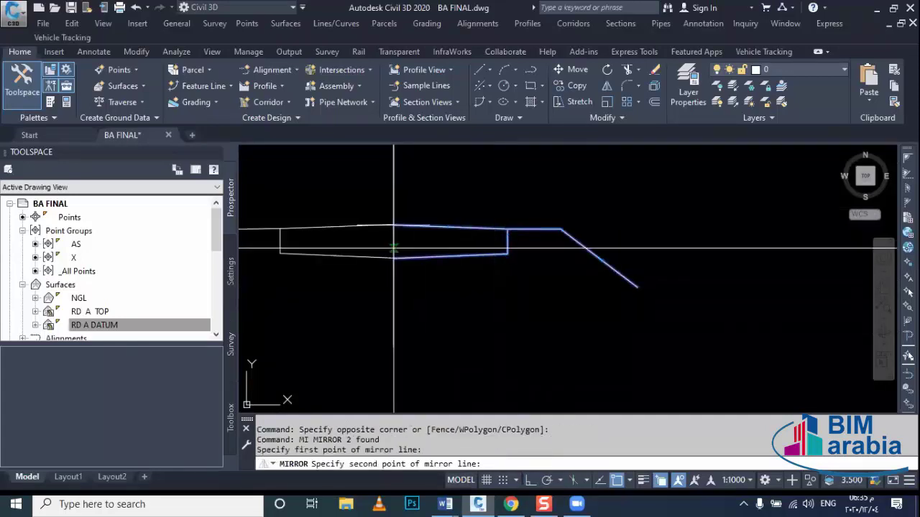
left_click(393, 323)
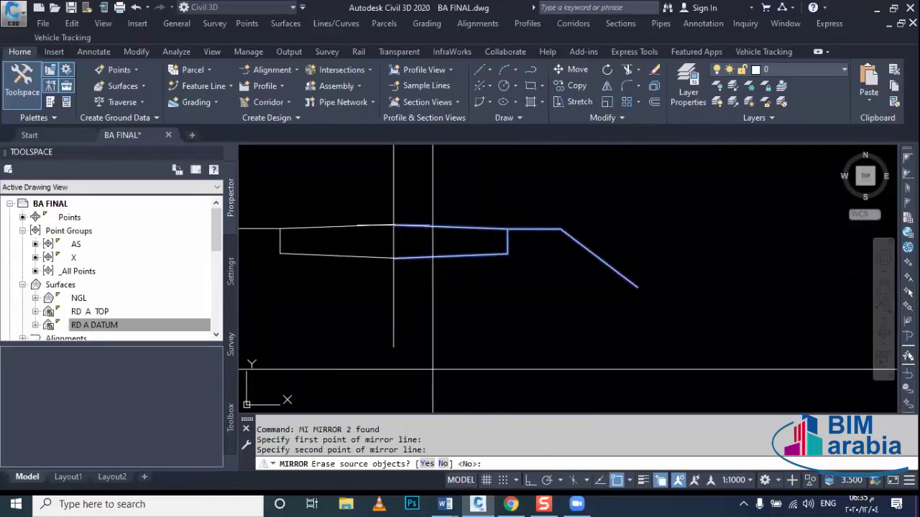
key("Return")
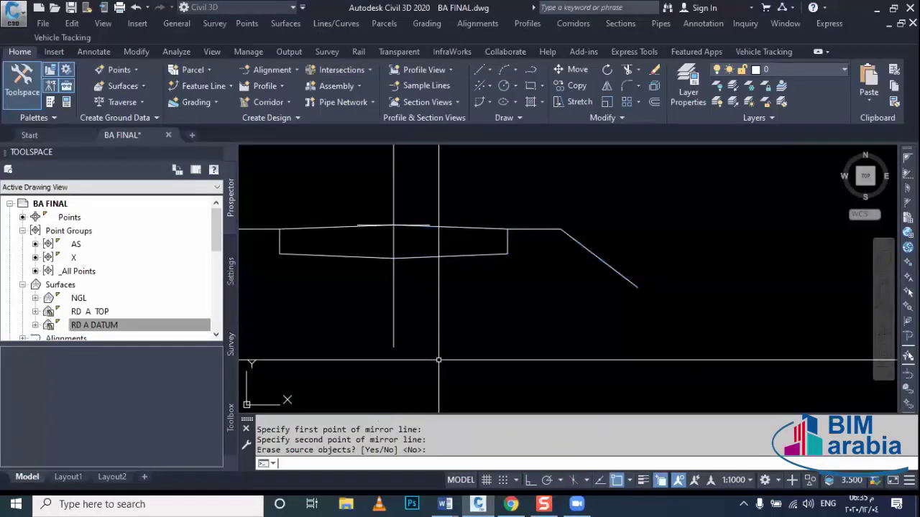
scroll(486, 274, "down", 3)
scroll(479, 267, "up", 3)
key("Escape")
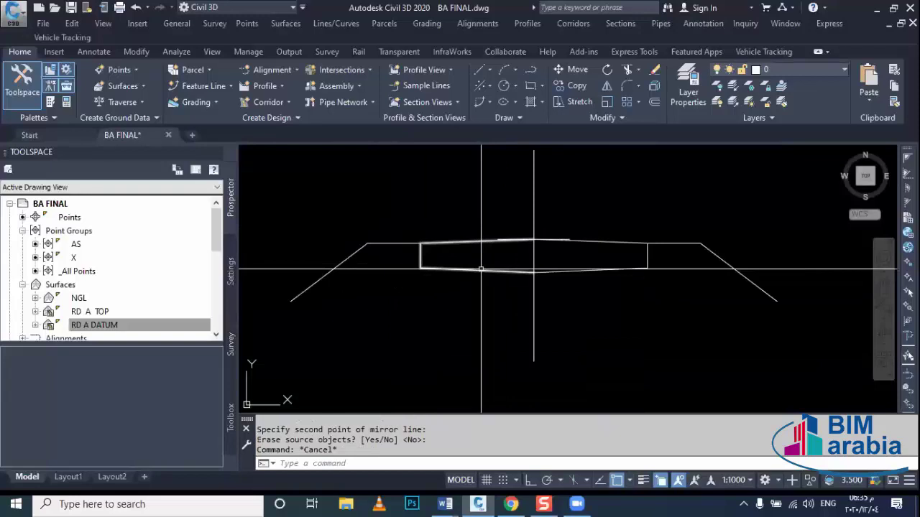
Draw two horizontal layer lines from the section's left edge to the centreline.
type("pl")
key("Return")
scroll(460, 248, "up", 4)
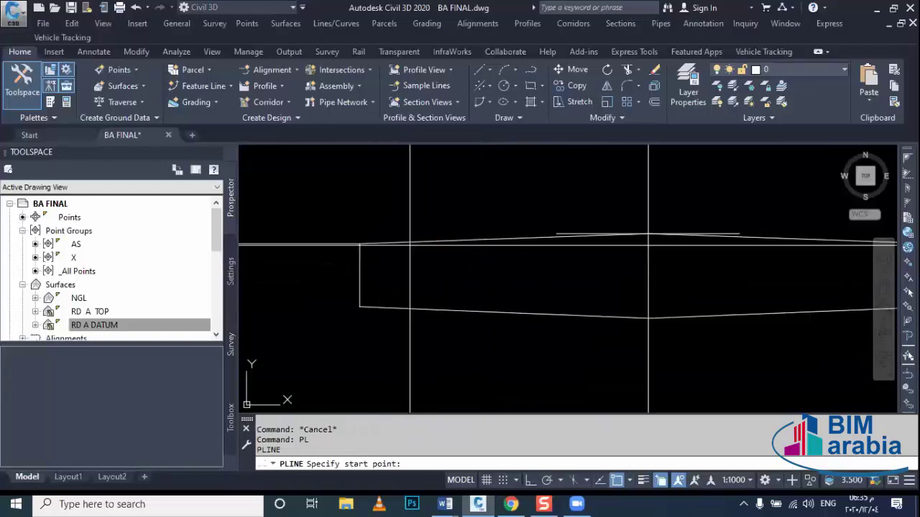
left_click(360, 263)
left_click(648, 262)
key("Escape")
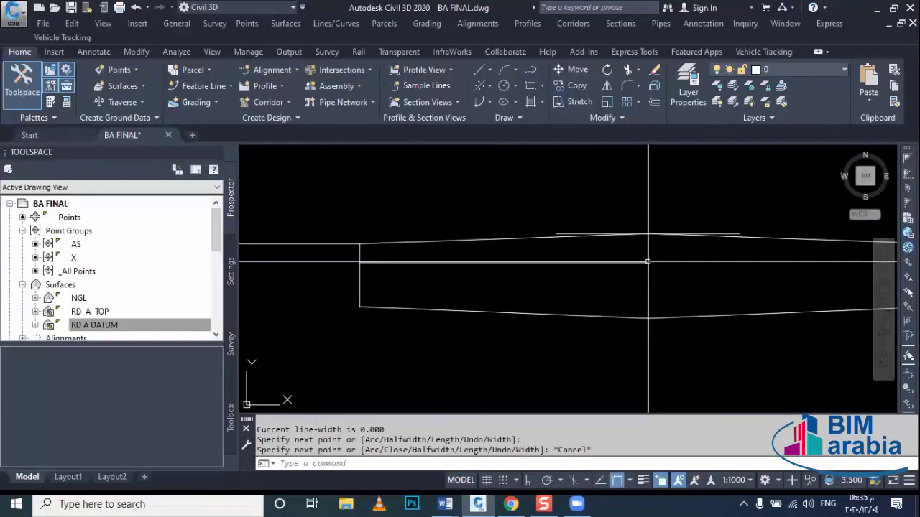
key("Return")
middle_click_drag(394, 285, 348, 273)
key("Return")
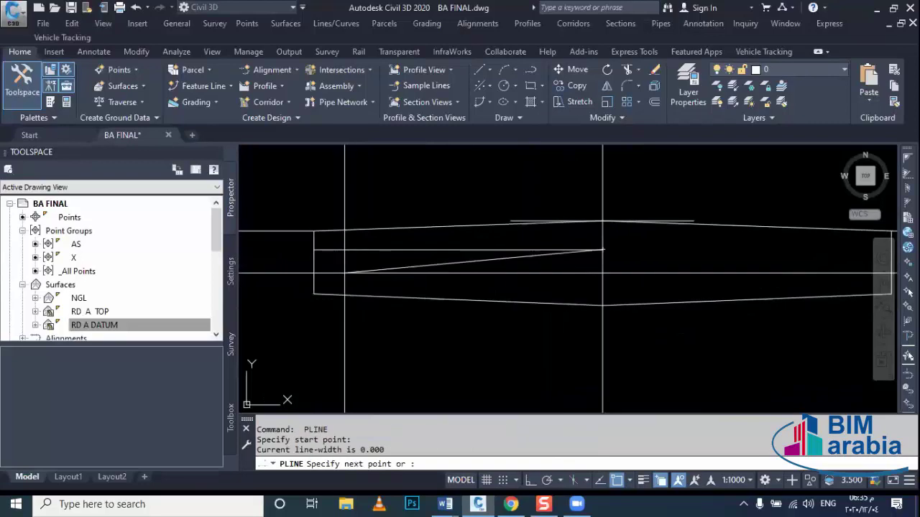
key("Escape")
key("Return")
left_click(314, 270)
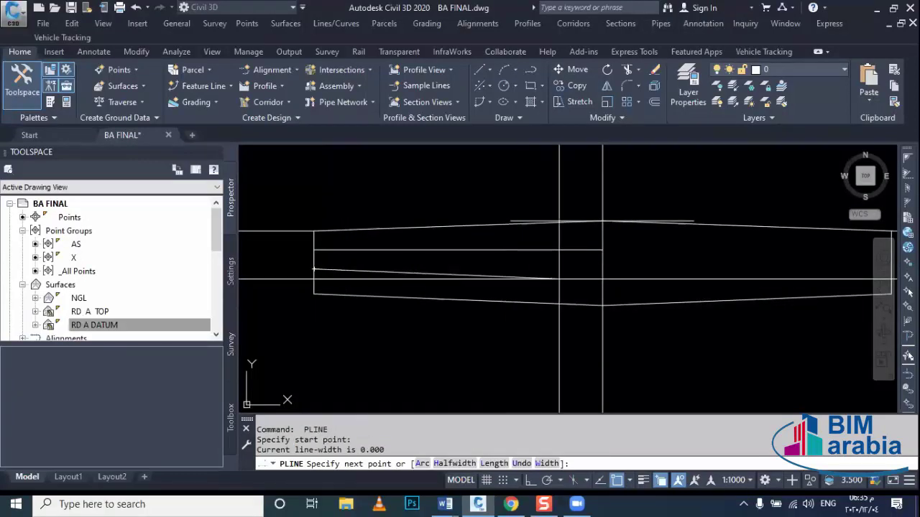
left_click(591, 273)
key("Escape")
Mirror both layer lines about the centreline, keeping the source lines.
left_click(564, 283)
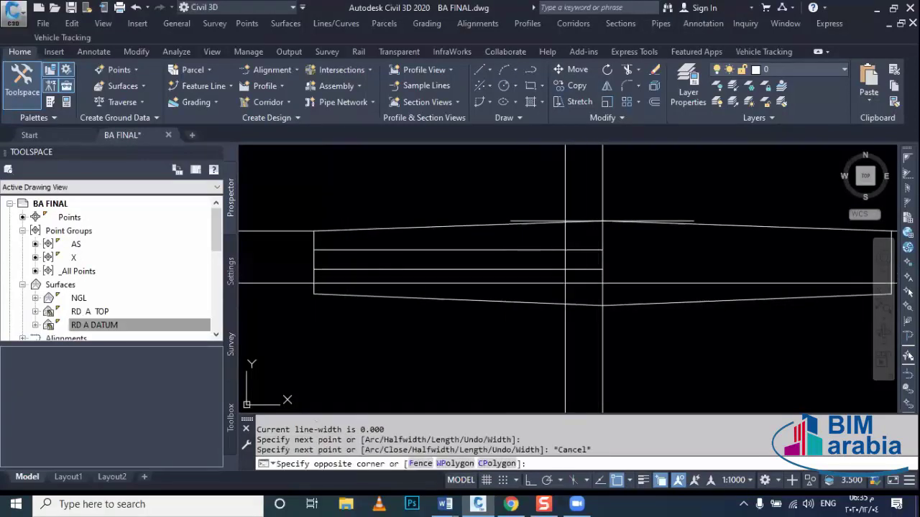
left_click(524, 248)
middle_click_drag(524, 252, 487, 257)
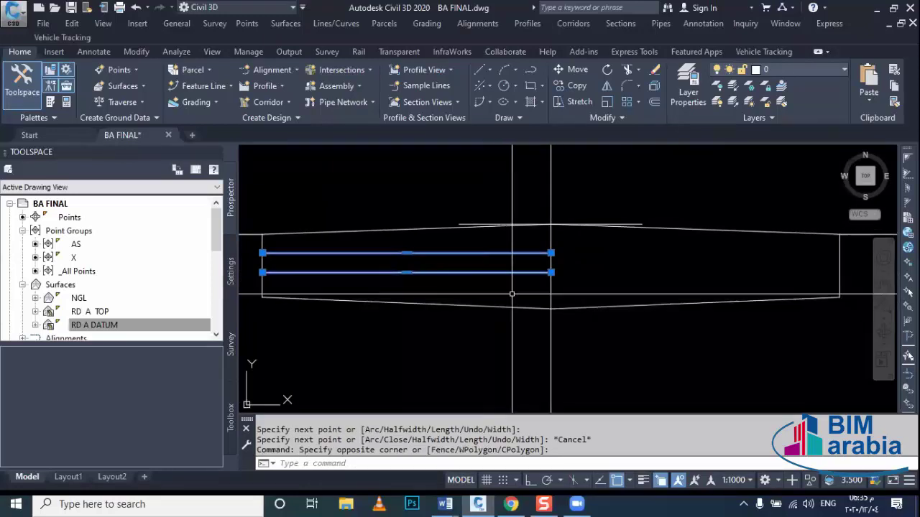
type("I")
key("Return")
left_click(550, 273)
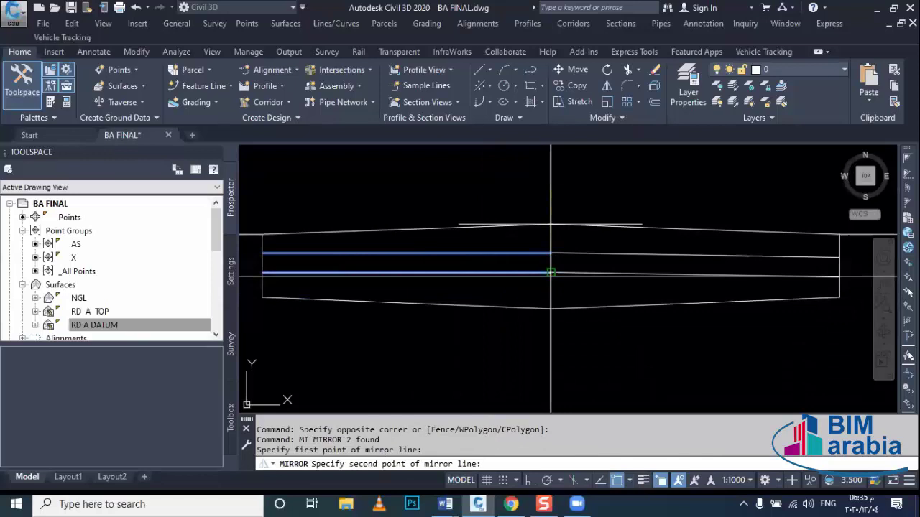
left_click(551, 357)
key("Return")
scroll(495, 312, "down", 3)
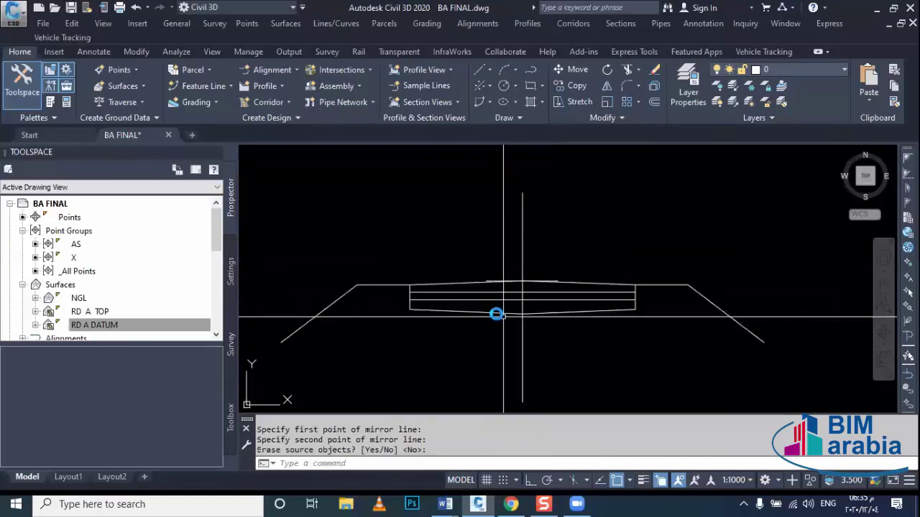
key("Escape")
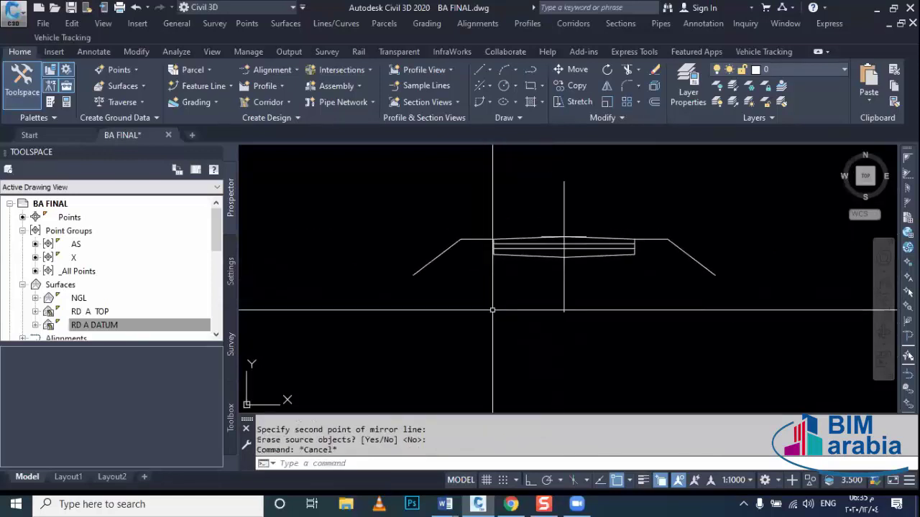
key("Escape")
Draw a five-point ground line polyline beneath the road section.
type("p")
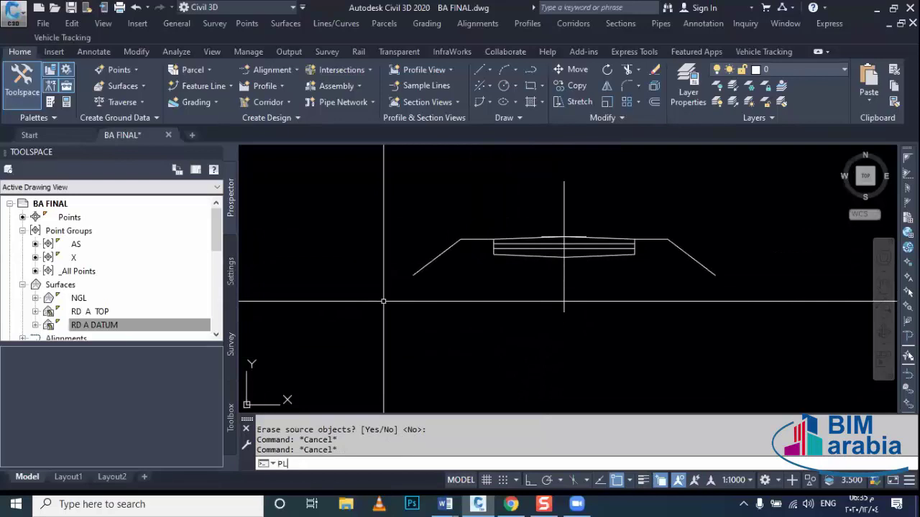
key("Return")
left_click(365, 254)
left_click(447, 316)
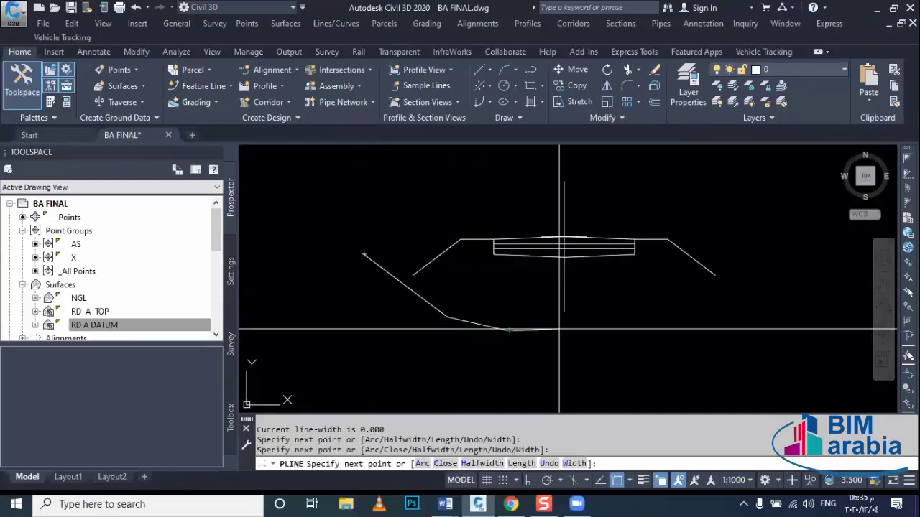
left_click(559, 330)
left_click(712, 292)
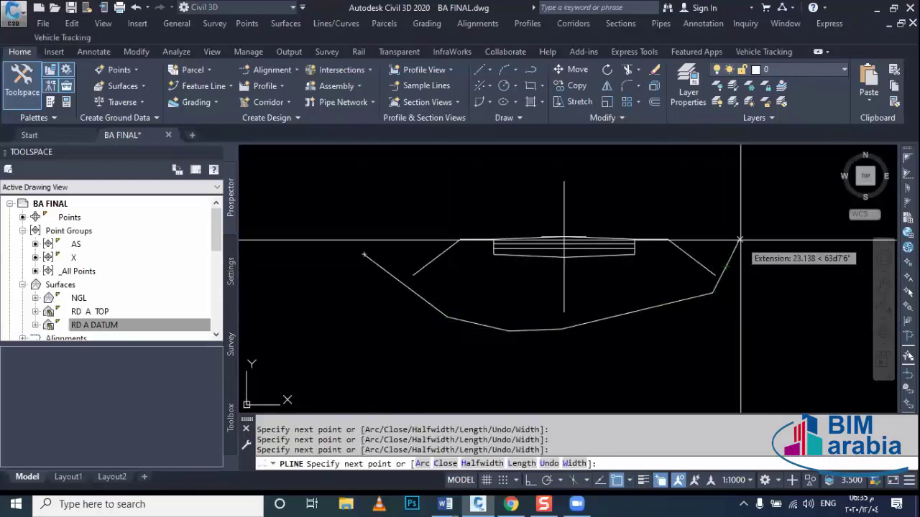
left_click(724, 268)
key("Escape")
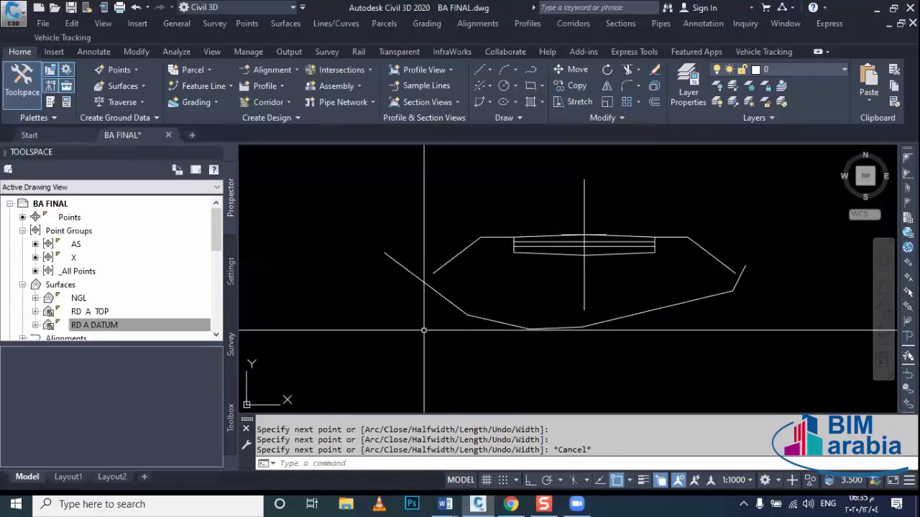
Set the ground line's Color to Yellow in the Properties palette.
middle_click_drag(424, 331, 452, 355)
left_click(470, 338)
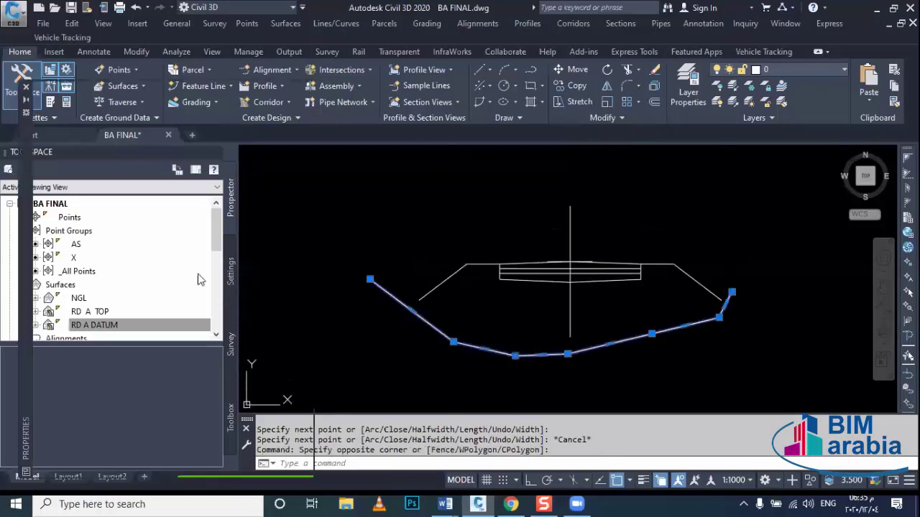
key("ctrl+1")
left_click(219, 128)
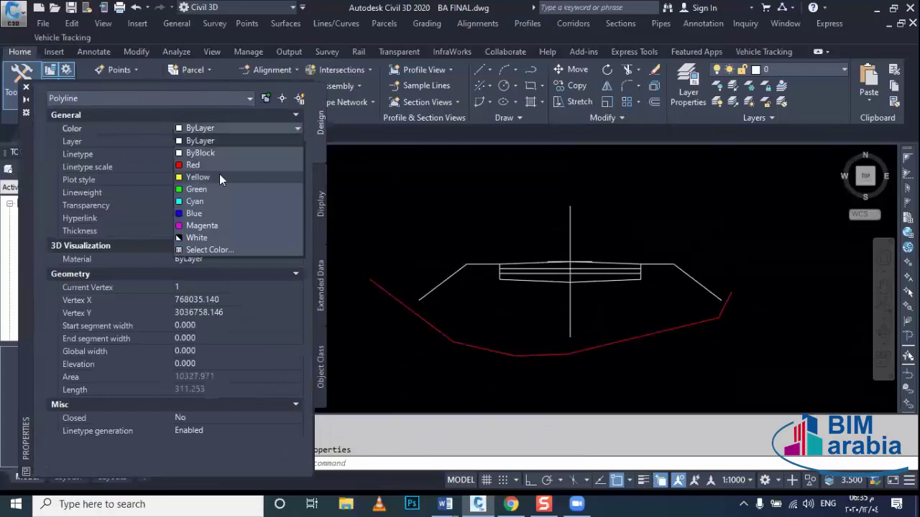
left_click(219, 174)
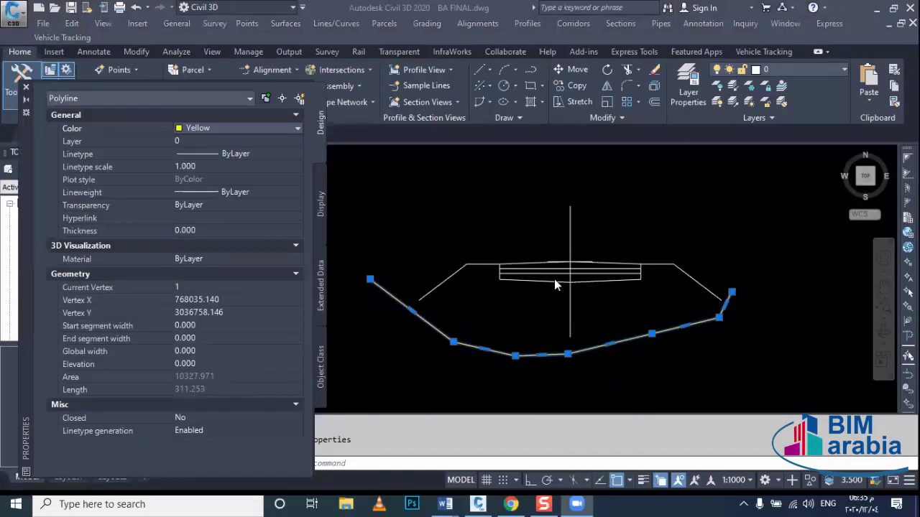
key("Escape")
Select the yellow ground line as the boundary for extending.
mouse_move(501, 285)
middle_mouse_down()
mouse_move(465, 309)
mouse_move(486, 273)
middle_mouse_up()
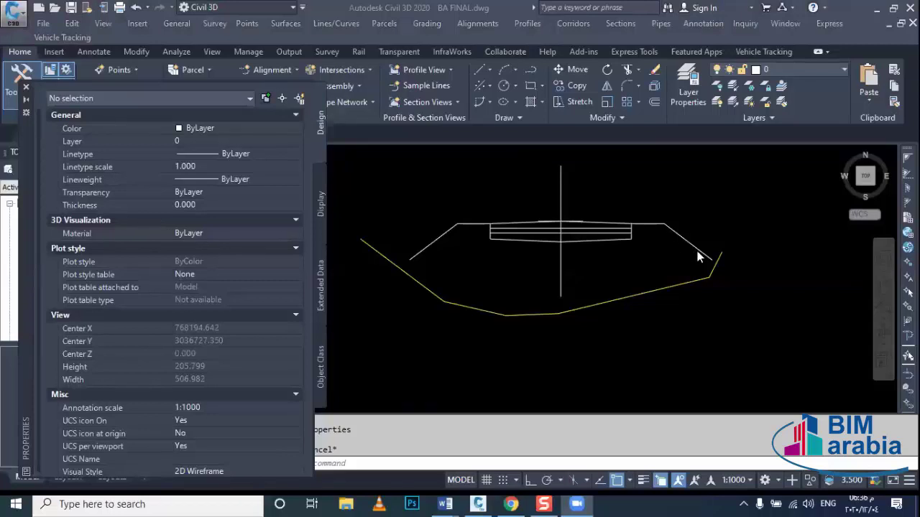
middle_click_drag(481, 292, 520, 280)
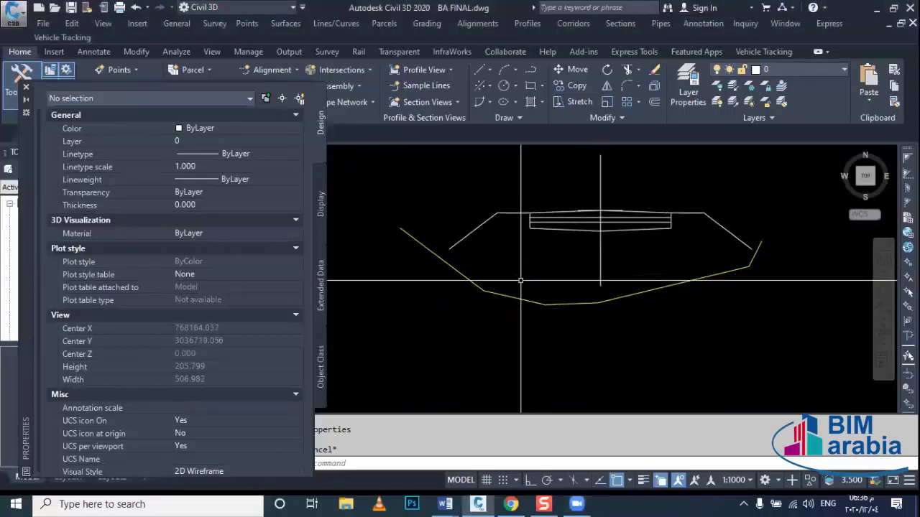
left_click(471, 231)
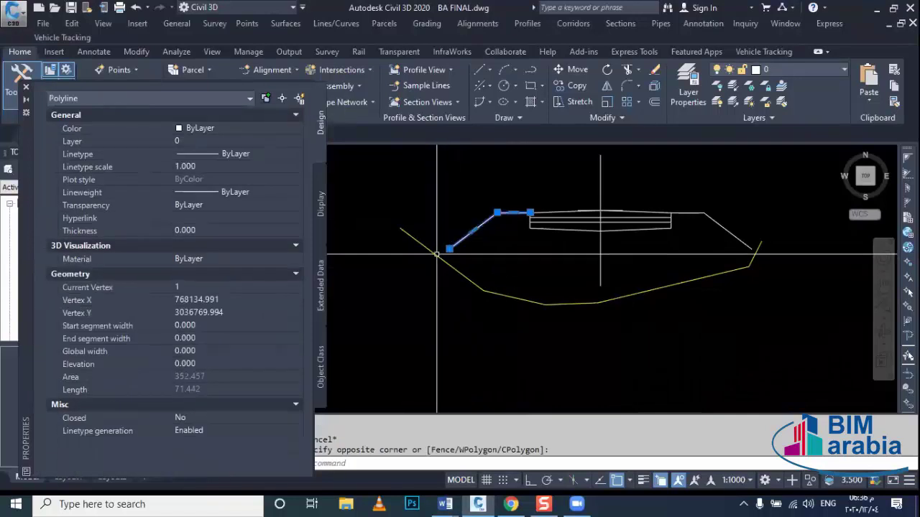
key("Escape")
left_click(512, 275)
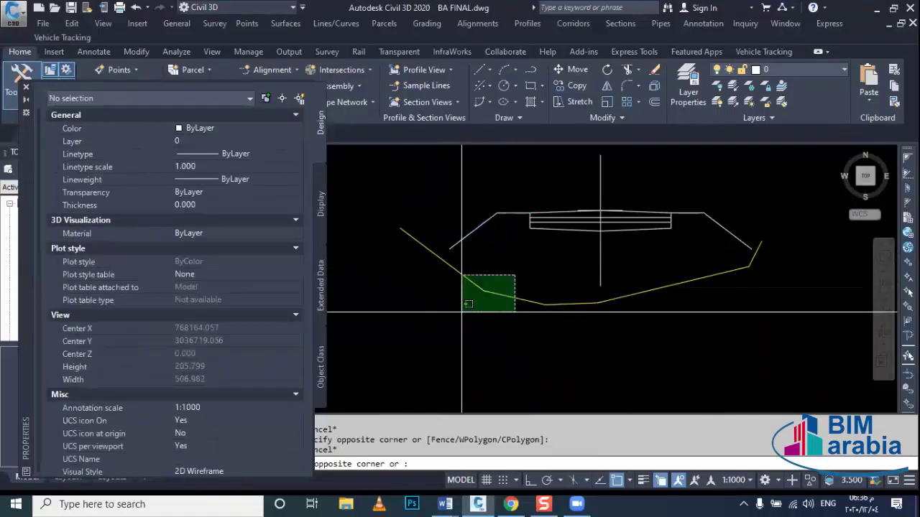
left_click(460, 303)
Extend the left side slope down to meet the yellow ground line.
type("ex")
key("Return")
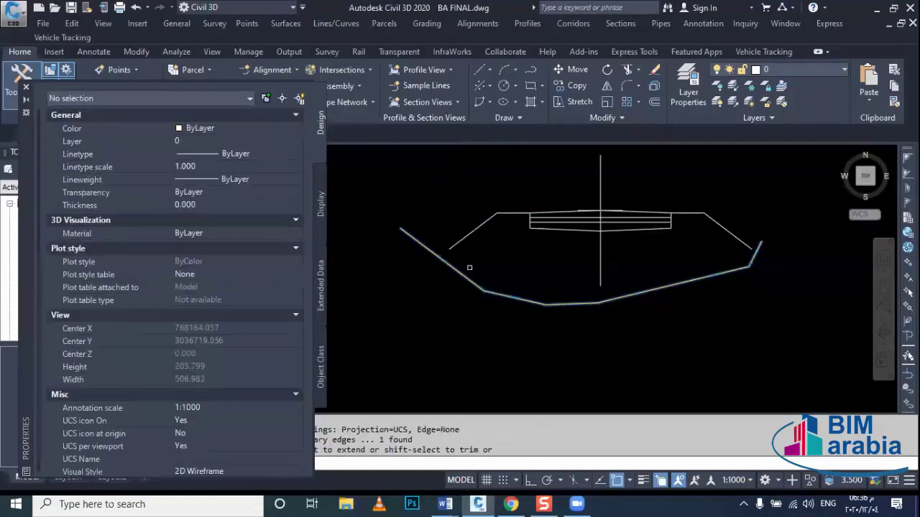
left_click_drag(468, 265, 466, 255)
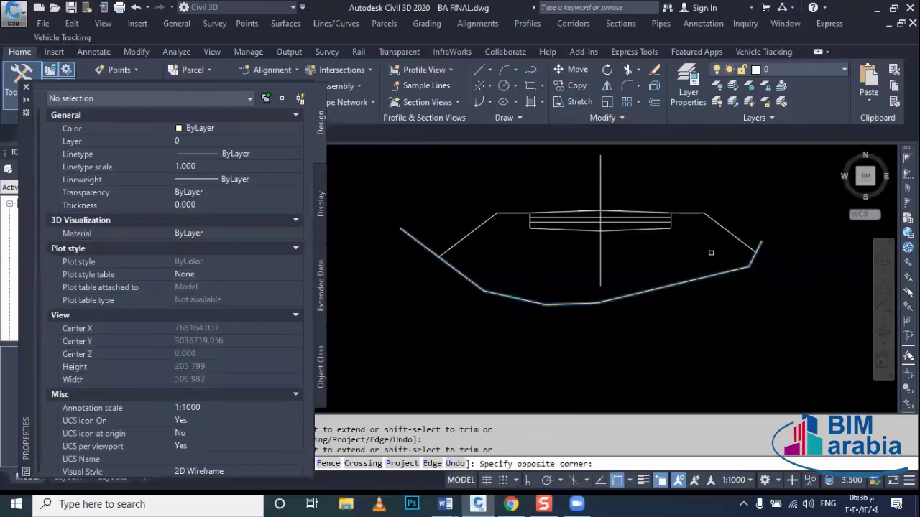
middle_click_drag(709, 251, 676, 245)
key("Escape")
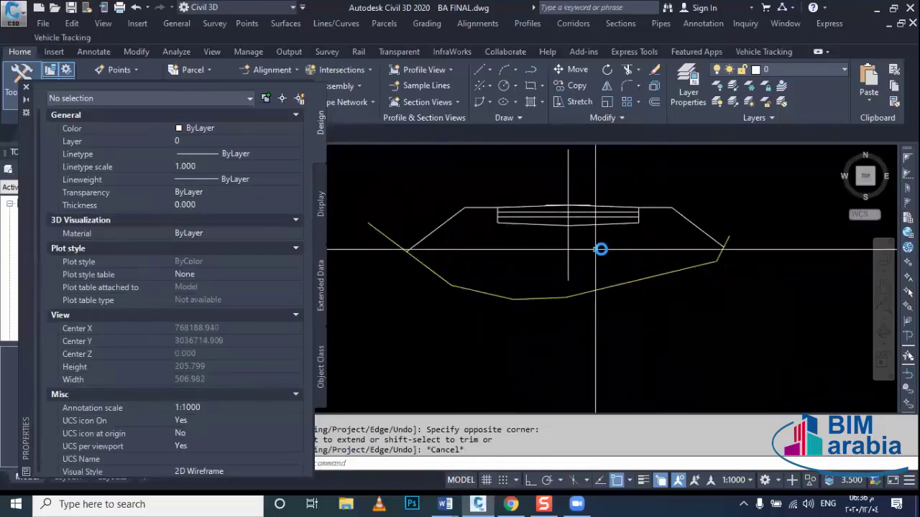
middle_click_drag(591, 246, 605, 252)
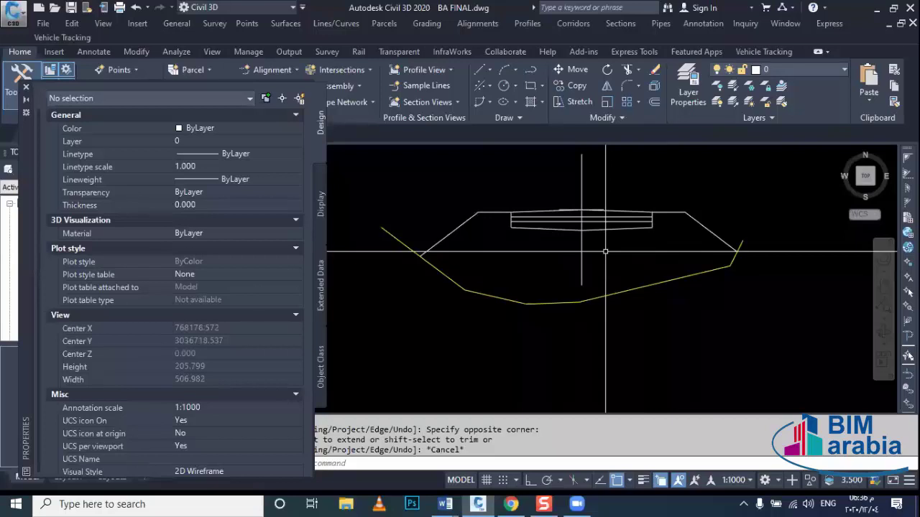
scroll(617, 266, "down", 5)
scroll(611, 288, "down", 2)
scroll(633, 280, "down", 1)
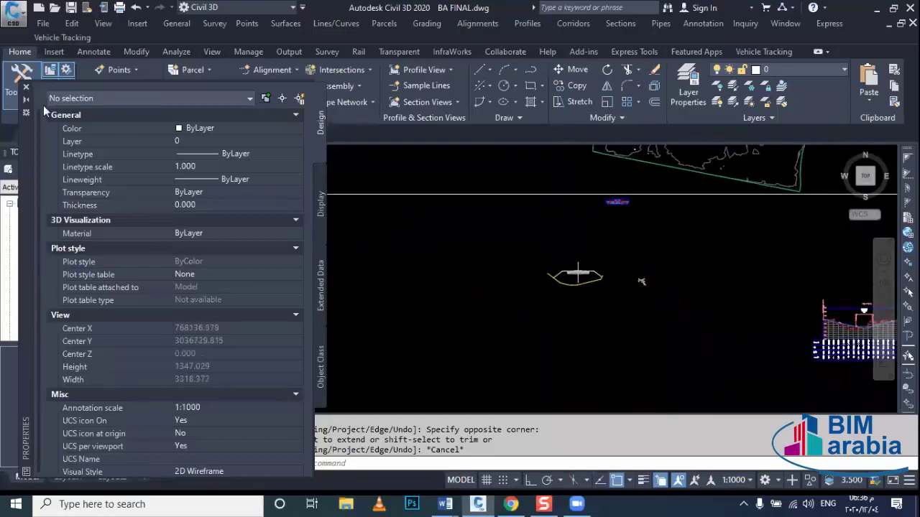
middle_click_drag(376, 240, 379, 315)
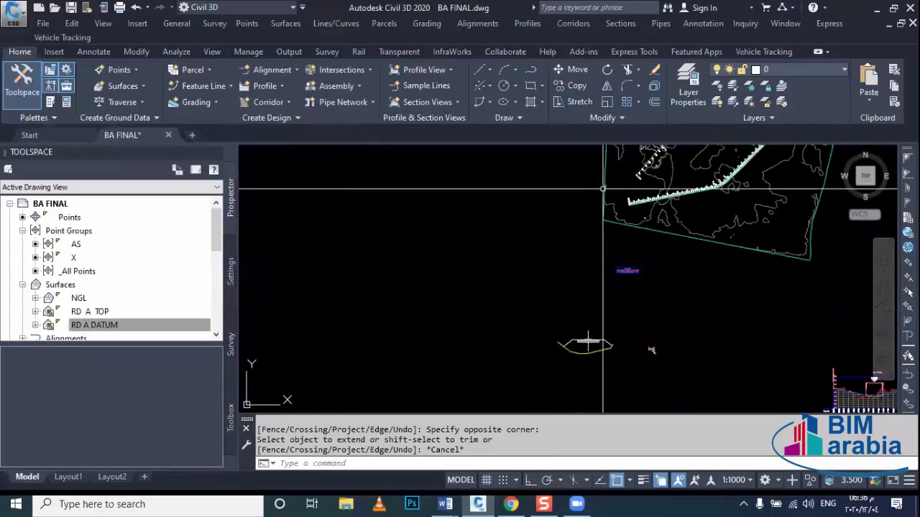
right_click(94, 311)
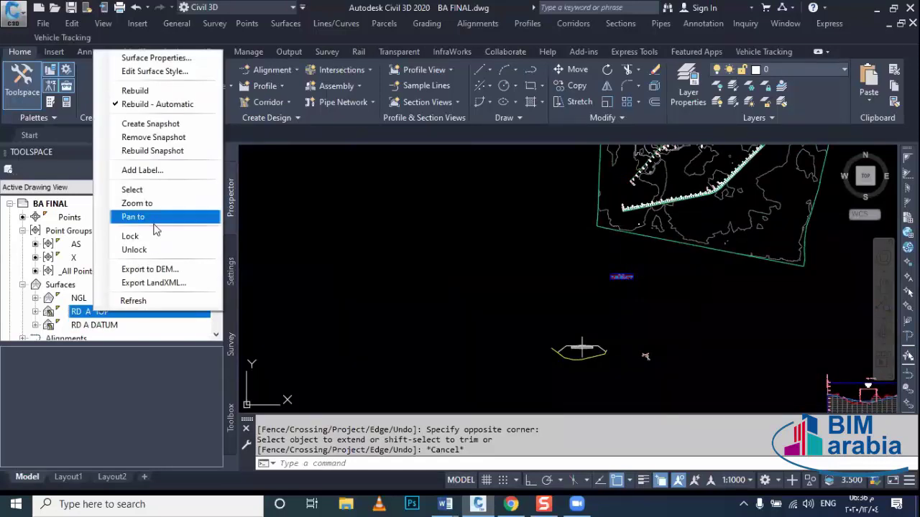
left_click(171, 194)
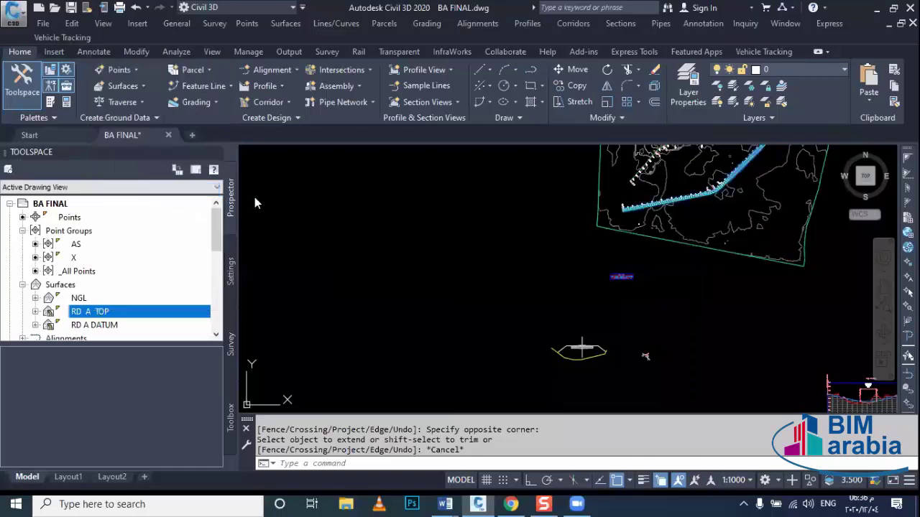
key("Delete")
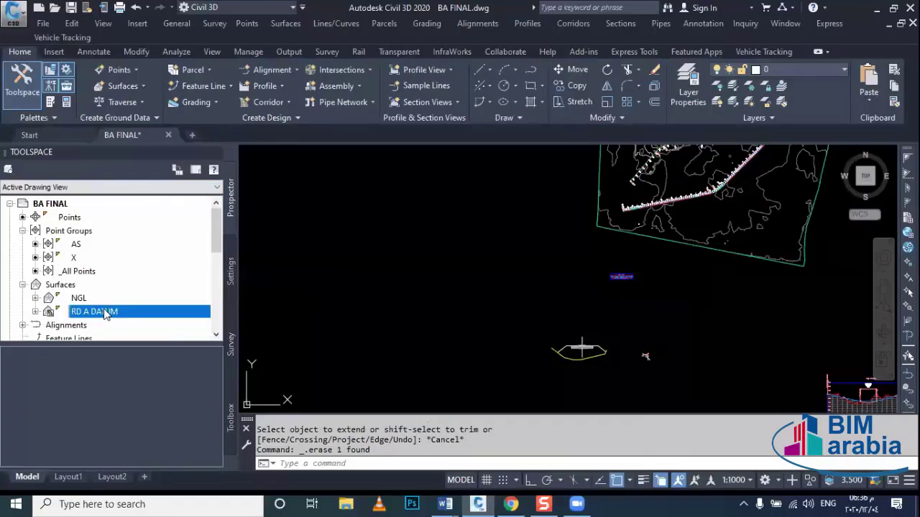
right_click(105, 310)
left_click(181, 188)
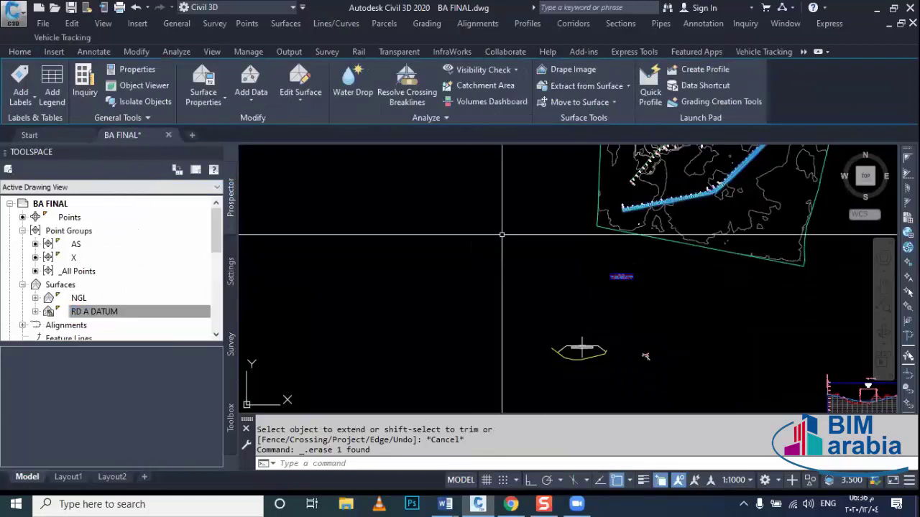
middle_click_drag(509, 250, 474, 251)
middle_click_drag(554, 287, 487, 262)
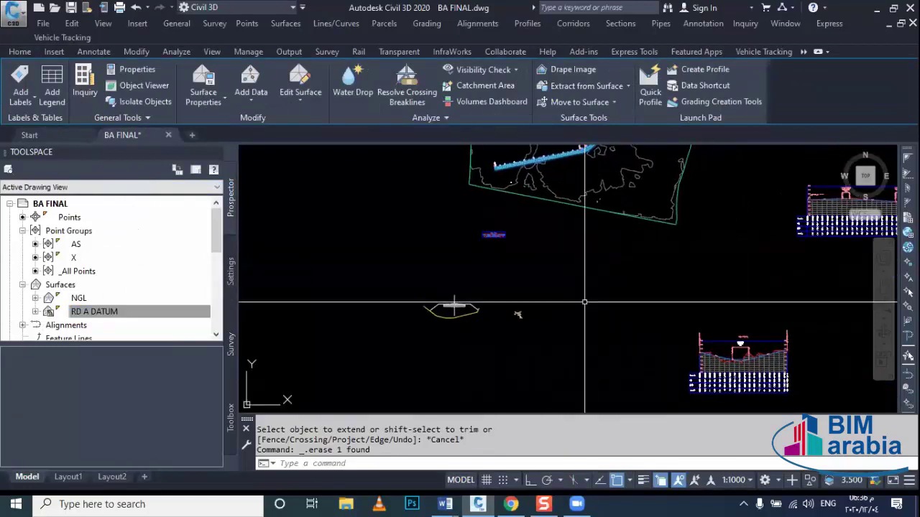
key("Escape")
scroll(450, 230, "up", 5)
scroll(450, 230, "down", 3)
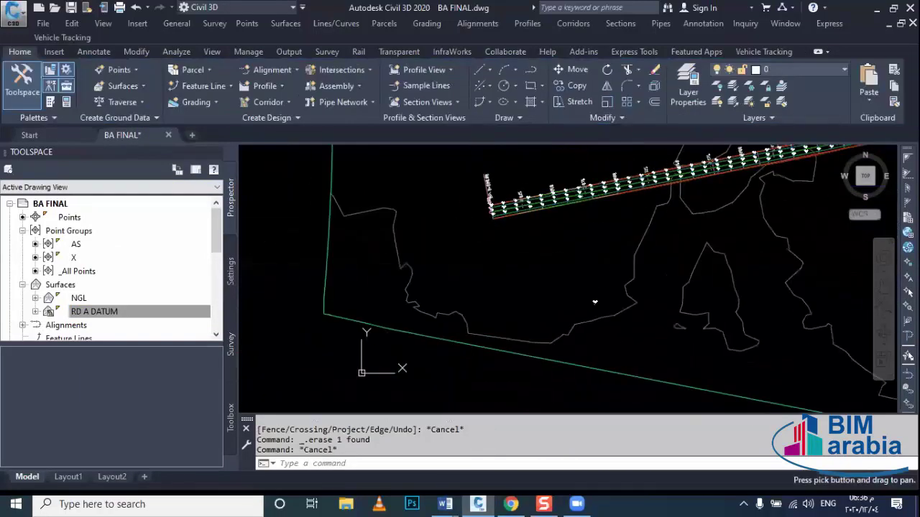
scroll(489, 245, "down", 2)
scroll(532, 269, "down", 2)
middle_click_drag(538, 273, 475, 268)
scroll(501, 267, "up", 2)
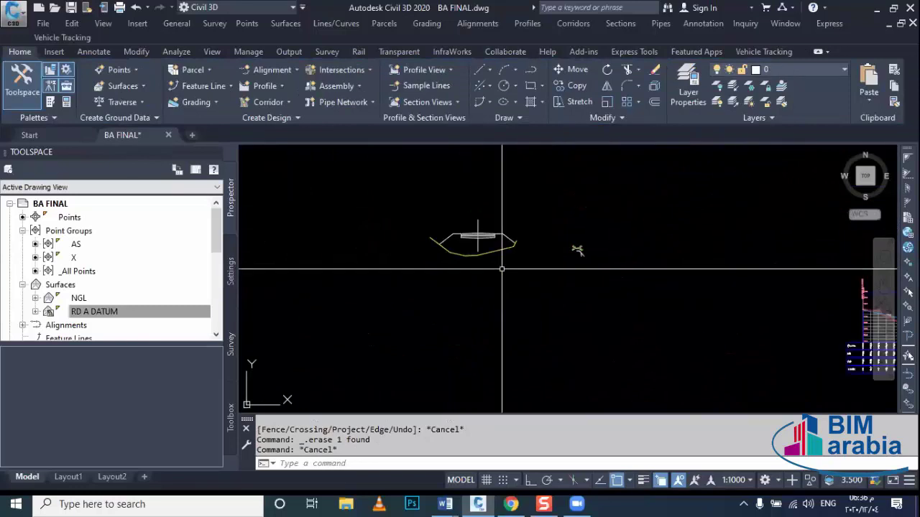
scroll(498, 294, "up", 1)
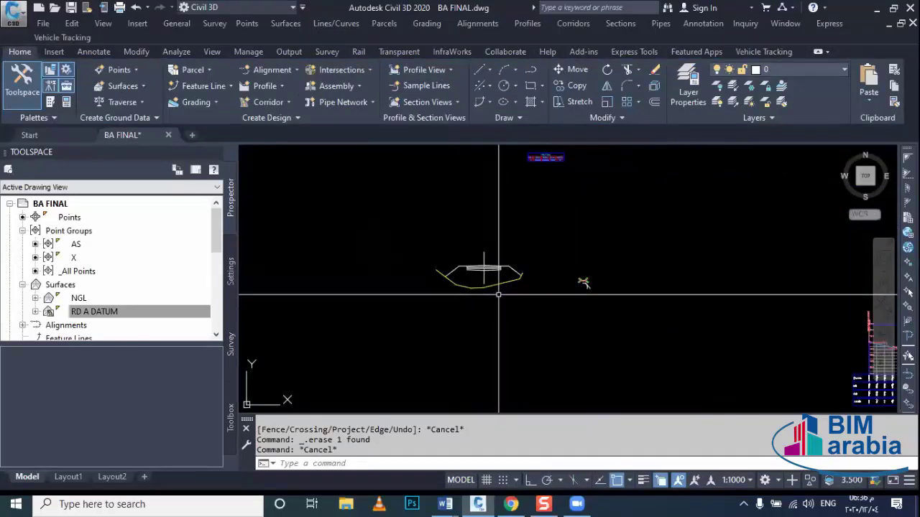
scroll(509, 316, "up", 2)
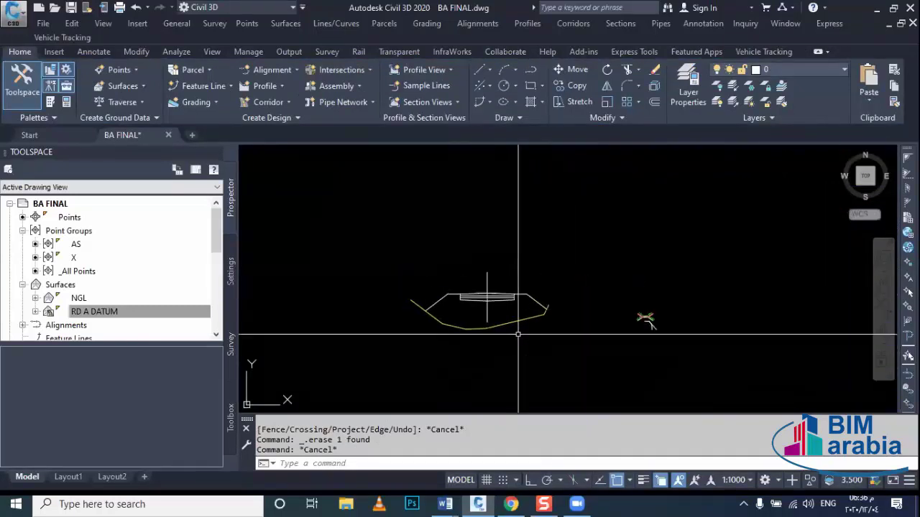
middle_click_drag(518, 334, 518, 365)
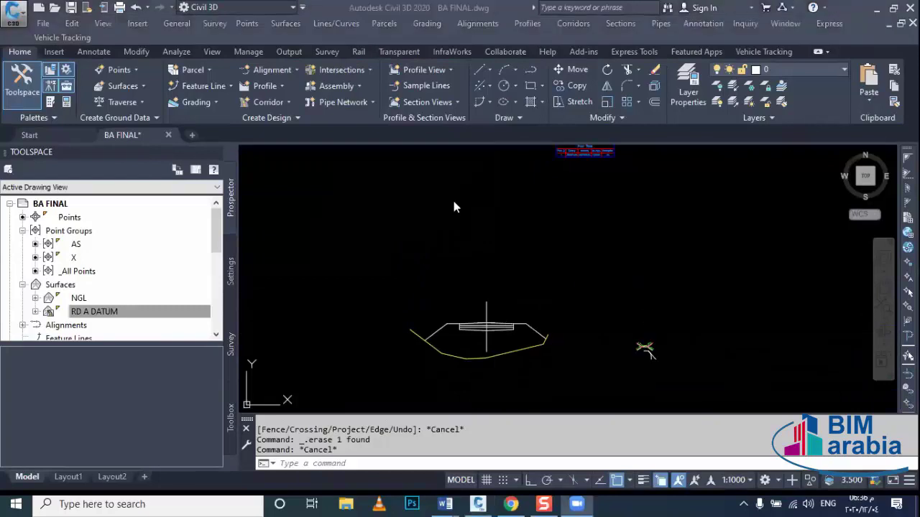
scroll(456, 226, "down", 6)
middle_click_drag(534, 203, 519, 275)
scroll(514, 269, "up", 3)
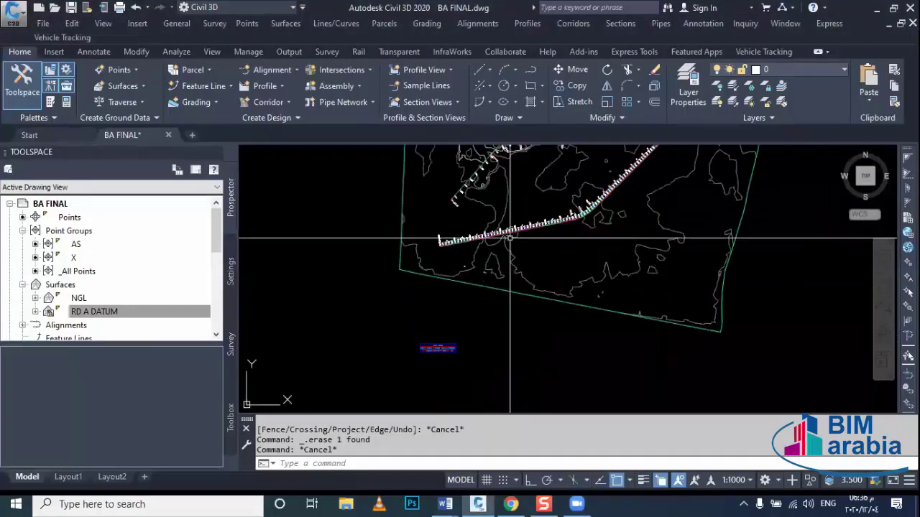
scroll(475, 266, "up", 2)
scroll(432, 263, "up", 2)
scroll(386, 257, "up", 2)
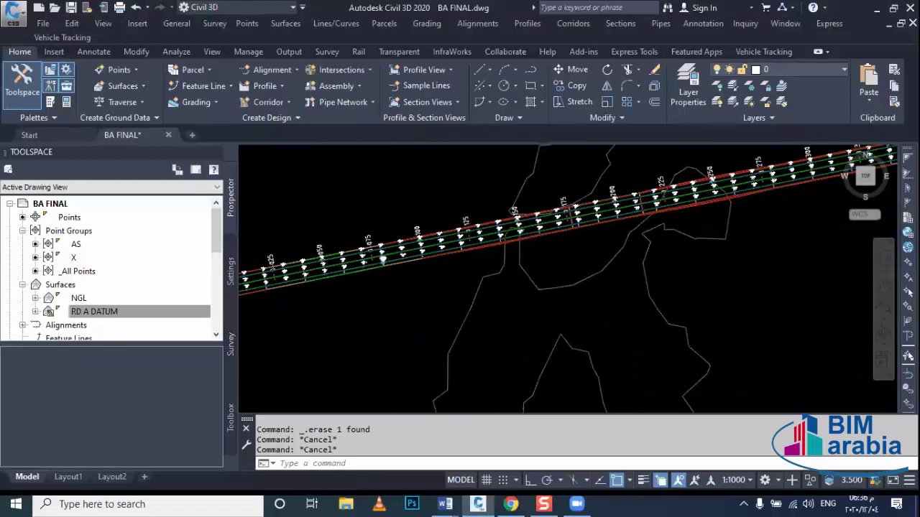
Open Corridor Properties for the road corridor and review the existing RD A DATUM boundary.
scroll(431, 267, "up", 2)
left_click(431, 276)
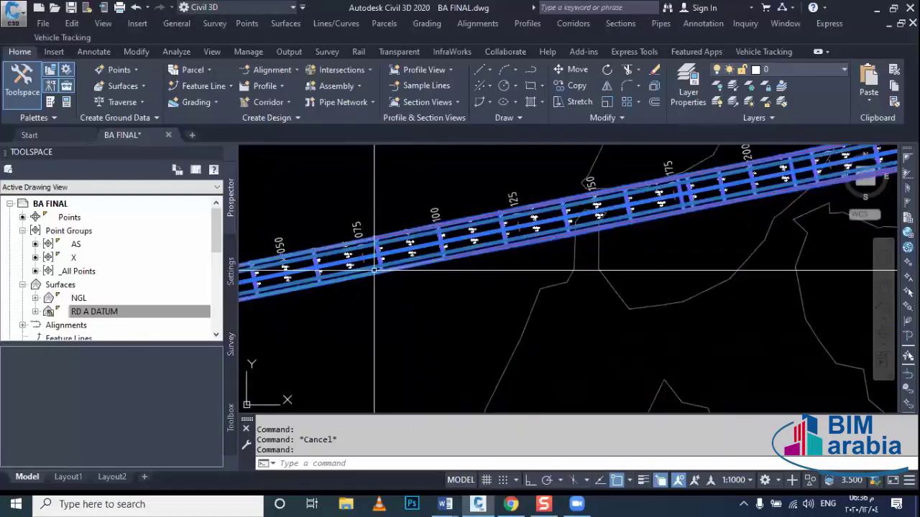
right_click(432, 314)
left_click(525, 173)
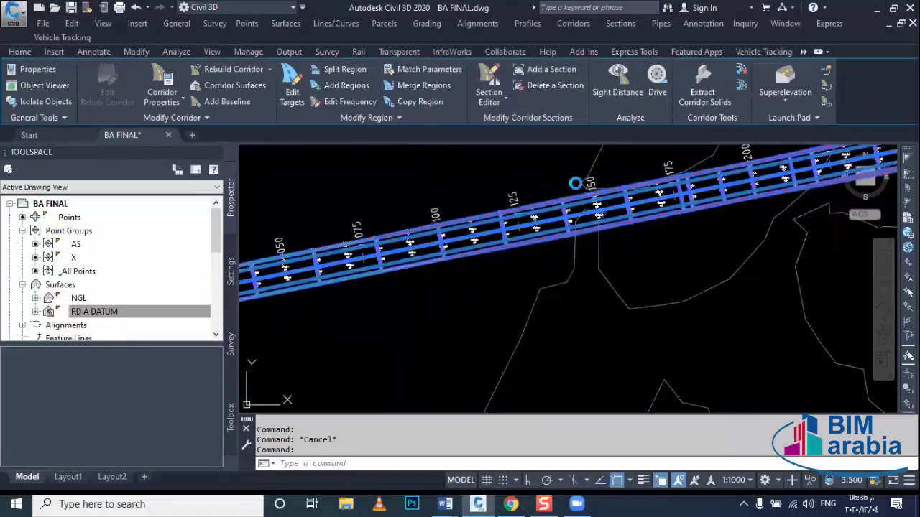
left_click(151, 153)
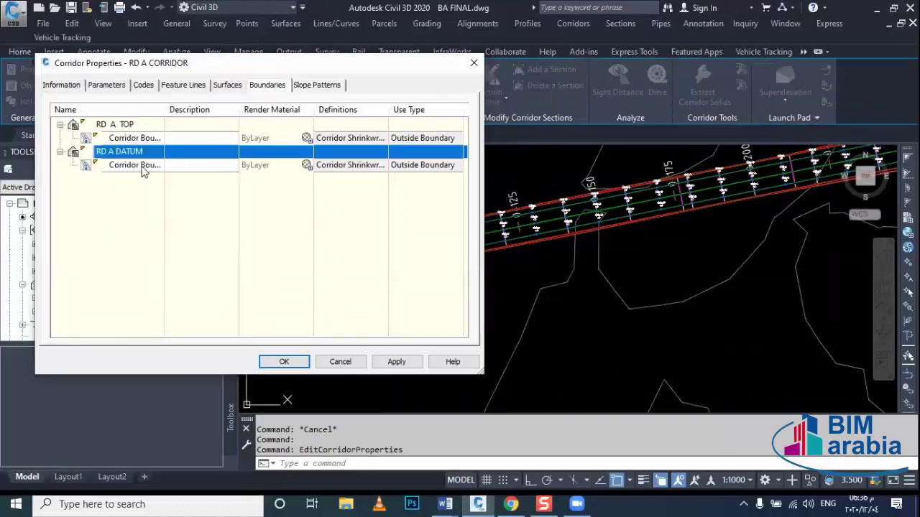
Delete the existing corridor surfaces, including RD A DATUM, leaving the boundaries list empty.
left_click(229, 85)
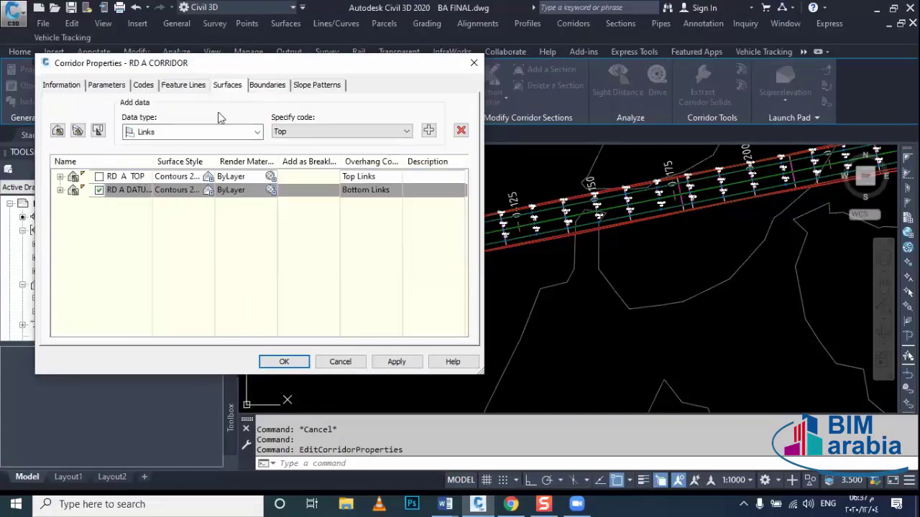
right_click(141, 184)
left_click(123, 217)
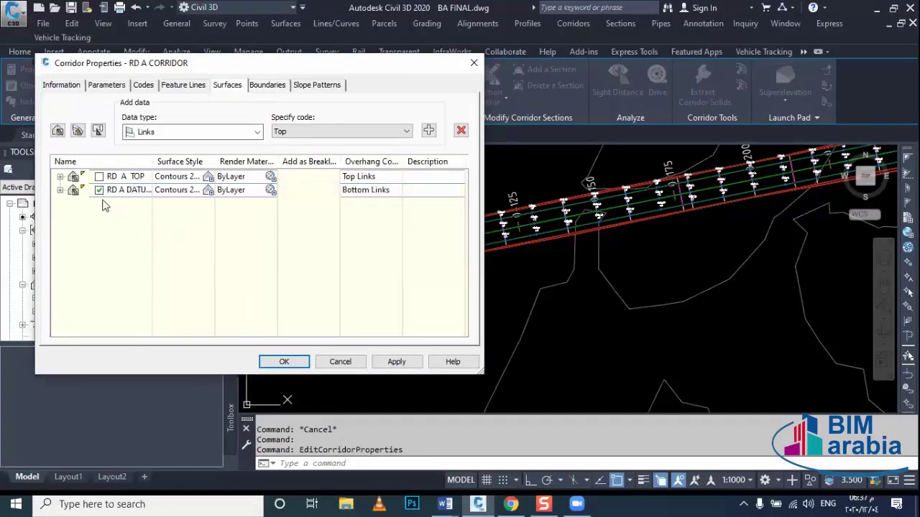
left_click(61, 191)
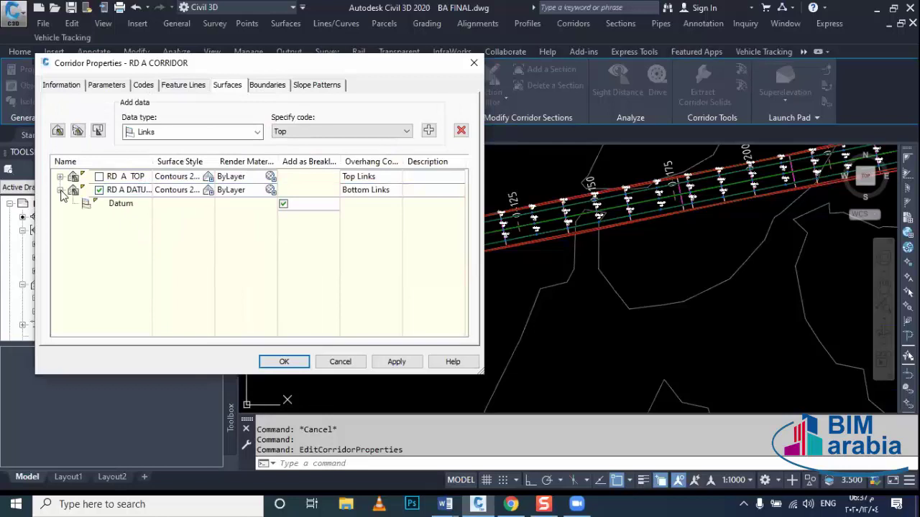
left_click(100, 191)
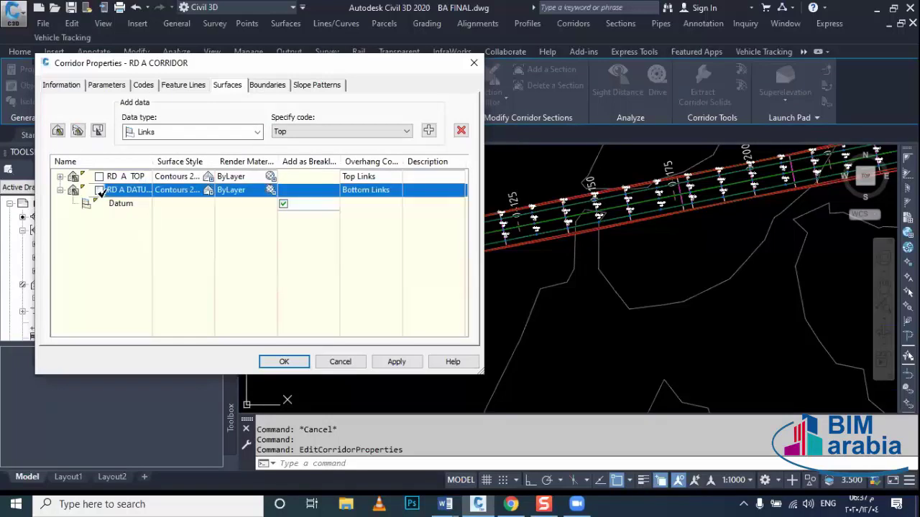
left_click(284, 203)
left_click(461, 130)
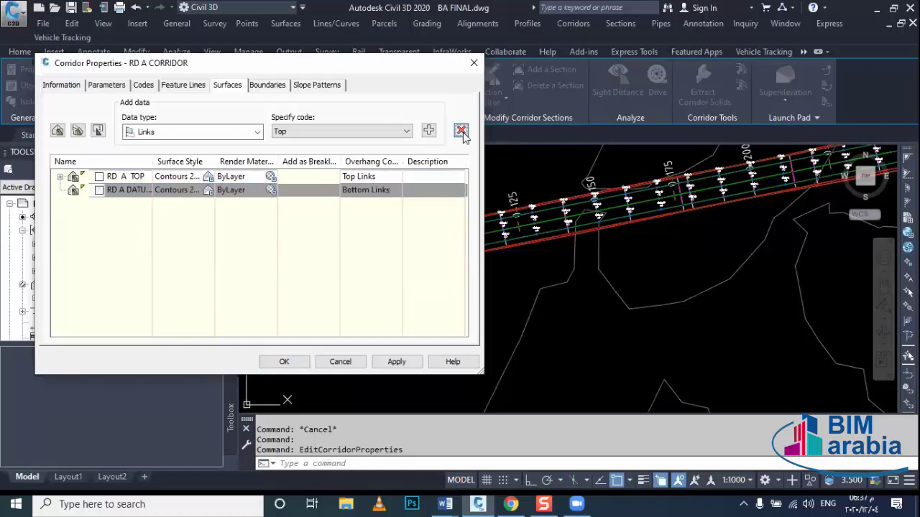
left_click(461, 130)
left_click(460, 130)
left_click(260, 88)
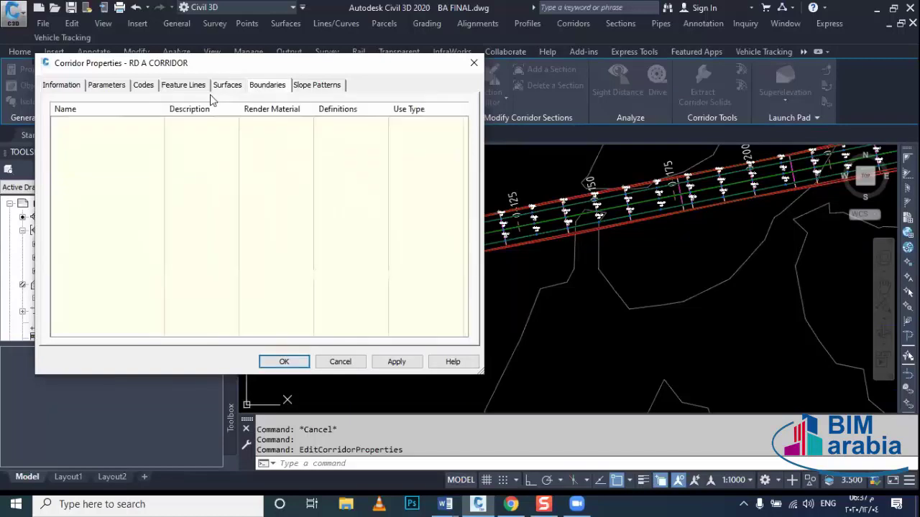
left_click(62, 88)
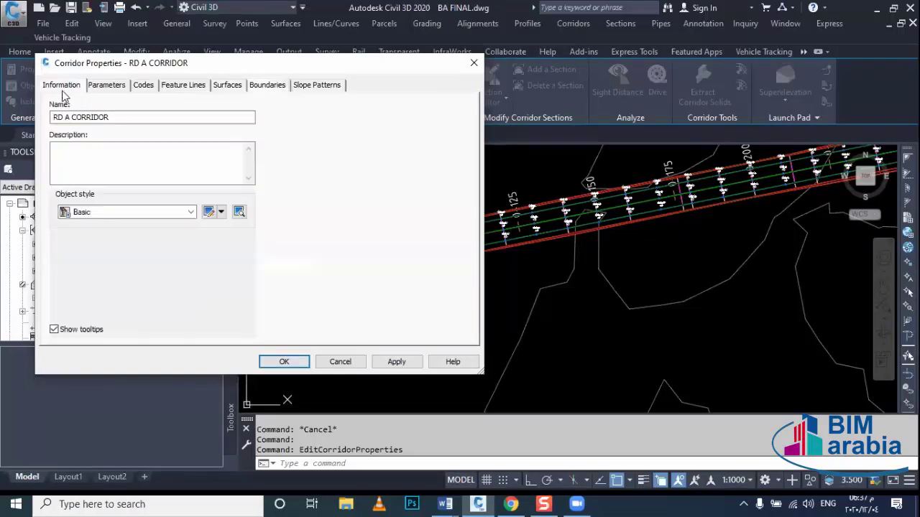
left_click(227, 86)
Create surface RD A TOP from Top links as breaklines, with overhang correction Top Links.
left_click(58, 130)
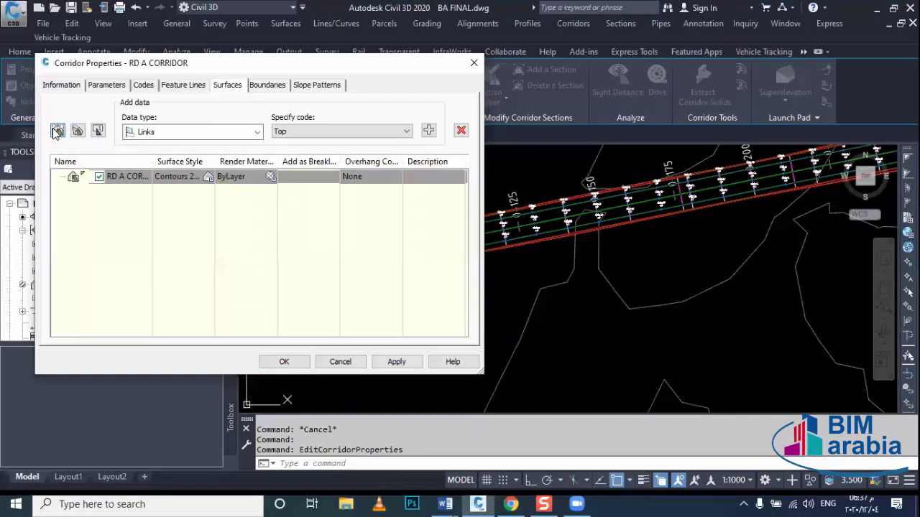
double_click(136, 176)
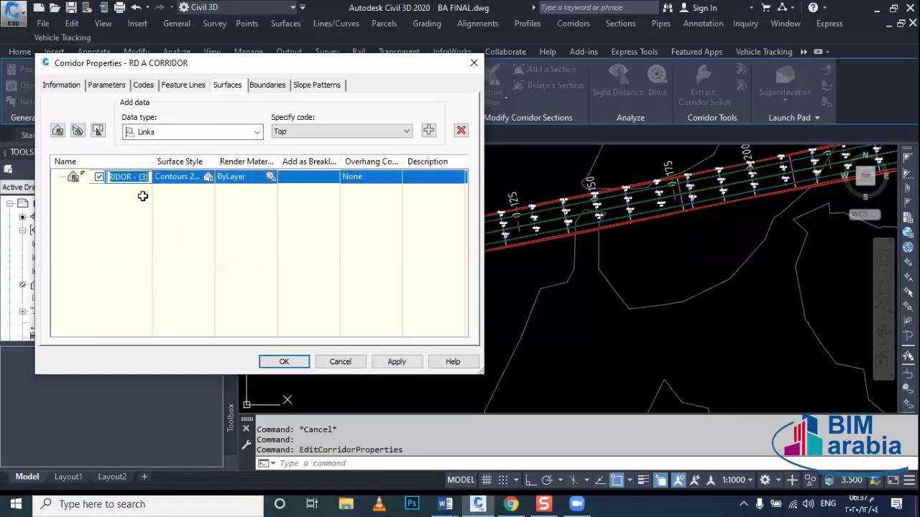
type("RD A TOP")
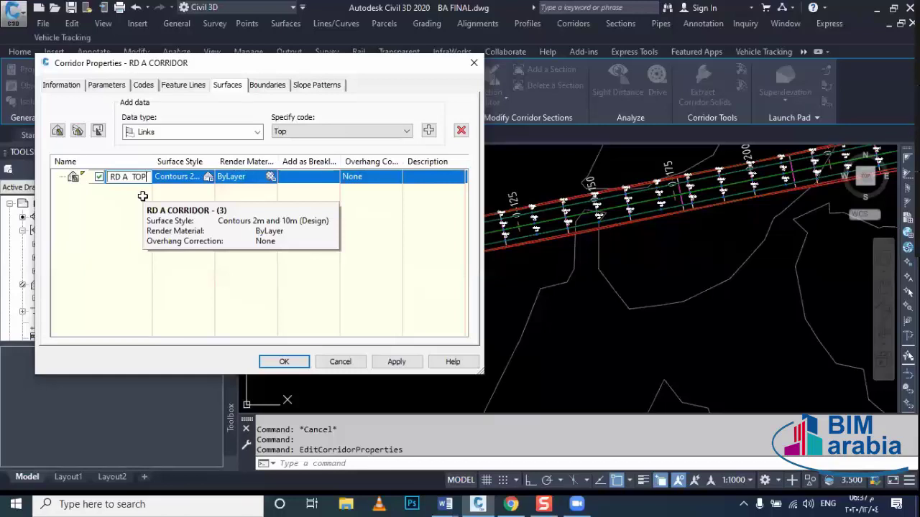
key("Return")
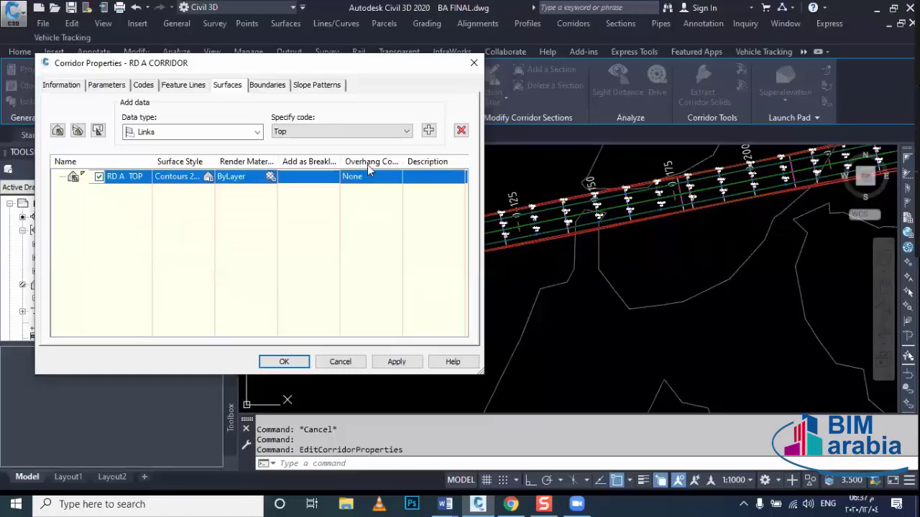
left_click(428, 133)
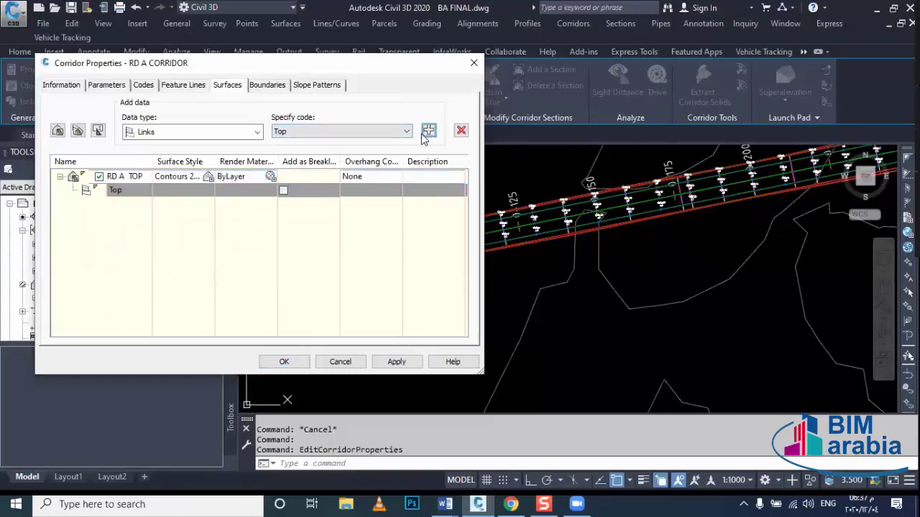
left_click(284, 189)
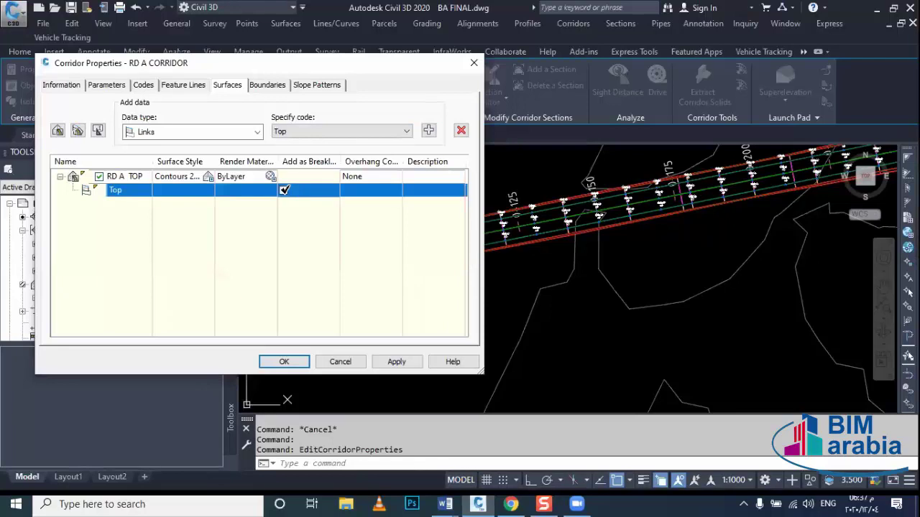
left_click(351, 179)
left_click(358, 190)
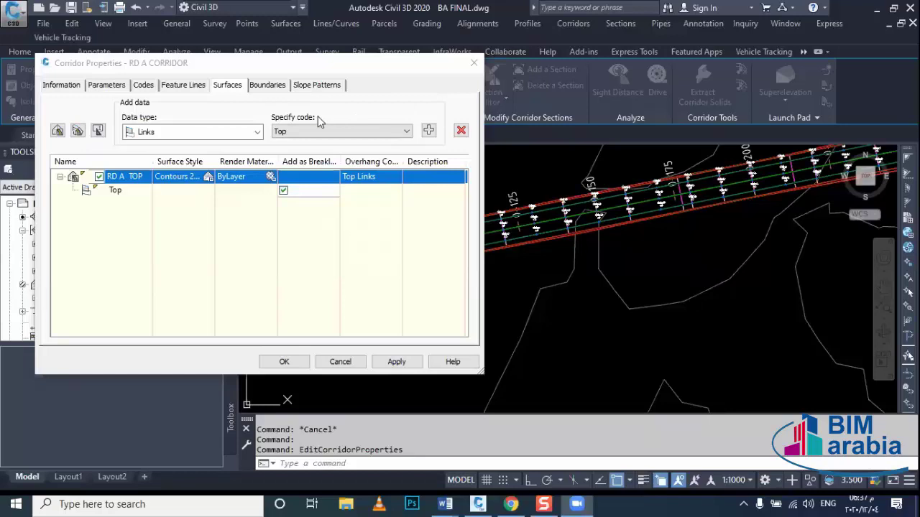
Give RD A TOP a Corridor Shrinkwrap outside boundary, apply, and rebuild the corridor.
left_click(272, 92)
left_click(132, 127)
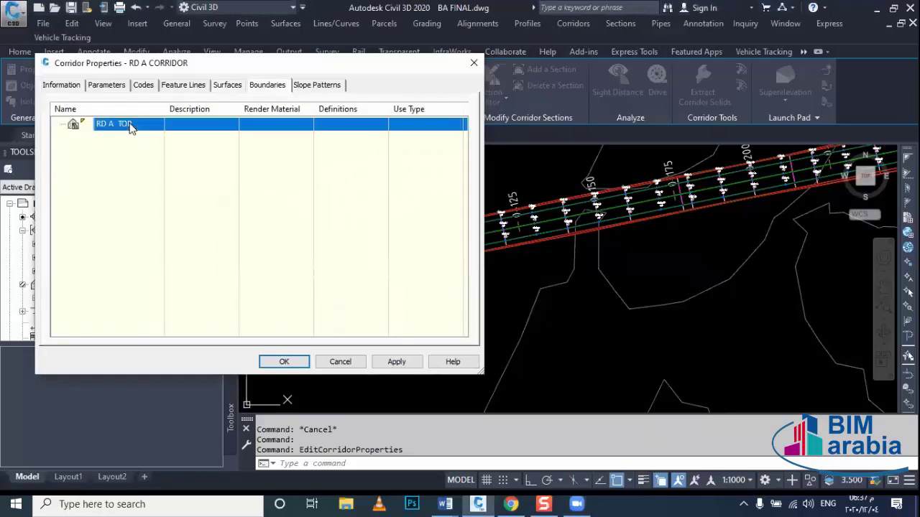
right_click(131, 127)
left_click(153, 133)
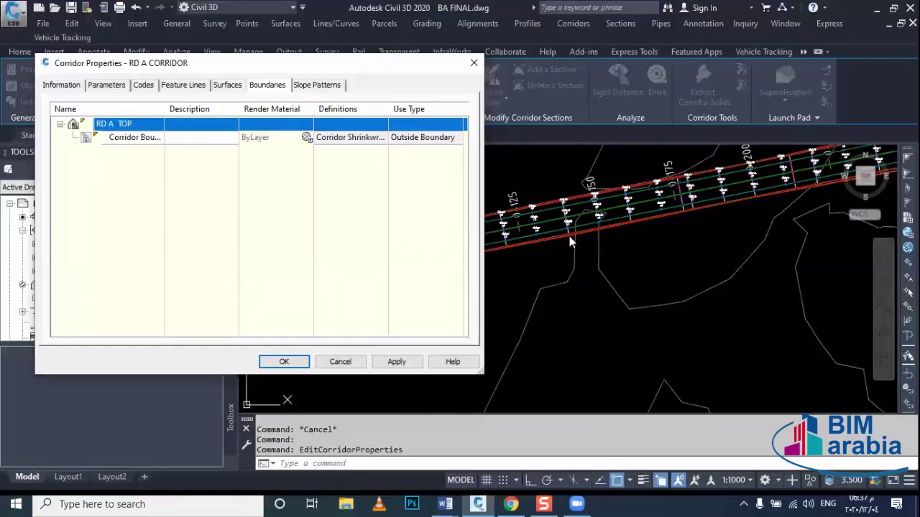
left_click(298, 362)
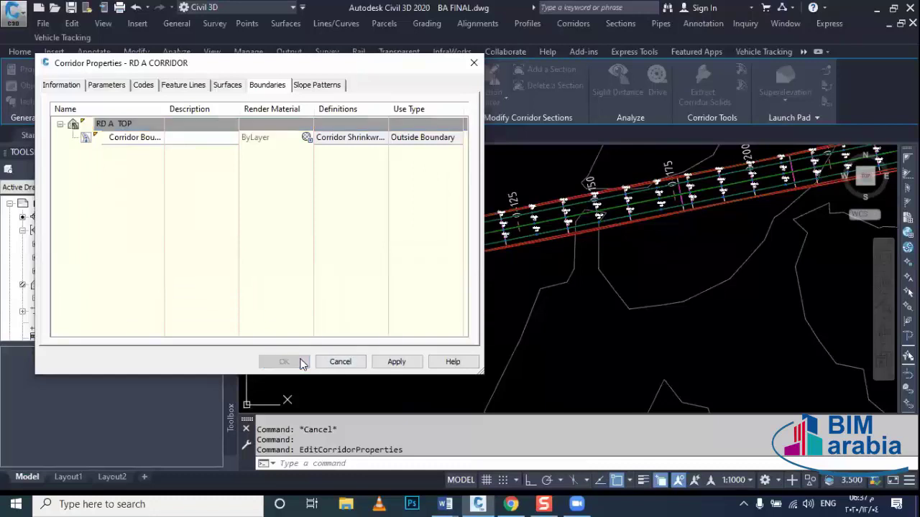
left_click(371, 215)
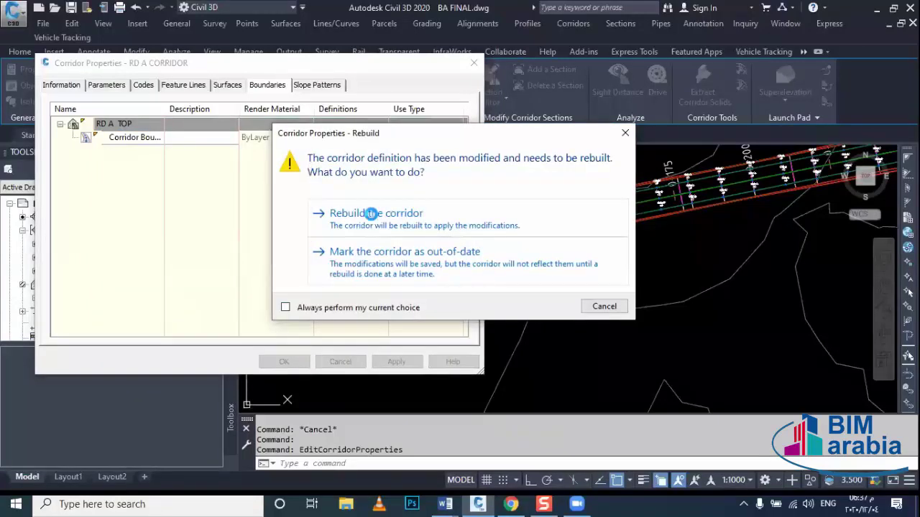
scroll(548, 237, "up", 3)
Start a PL polyline at the right slope-ground intersection, then add a vertex at the right slope top.
scroll(501, 339, "up", 3)
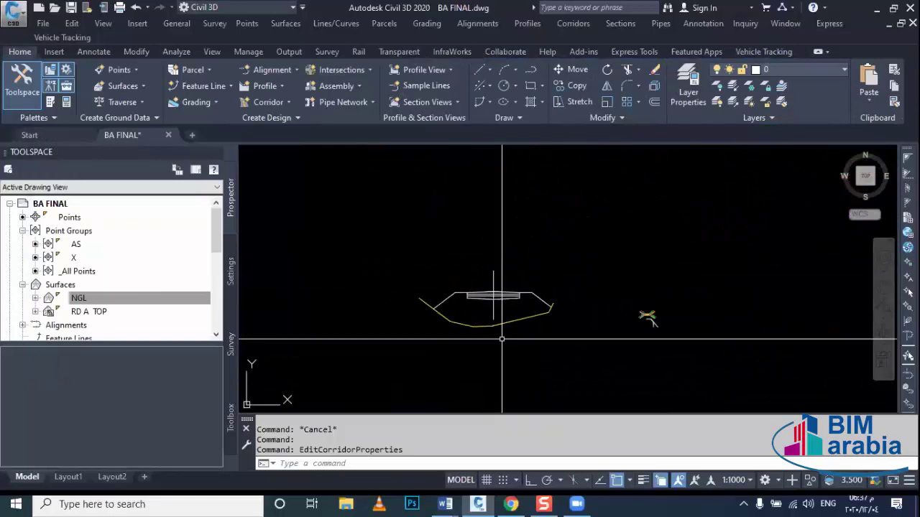
scroll(513, 341, "up", 2)
middle_click_drag(513, 341, 590, 322)
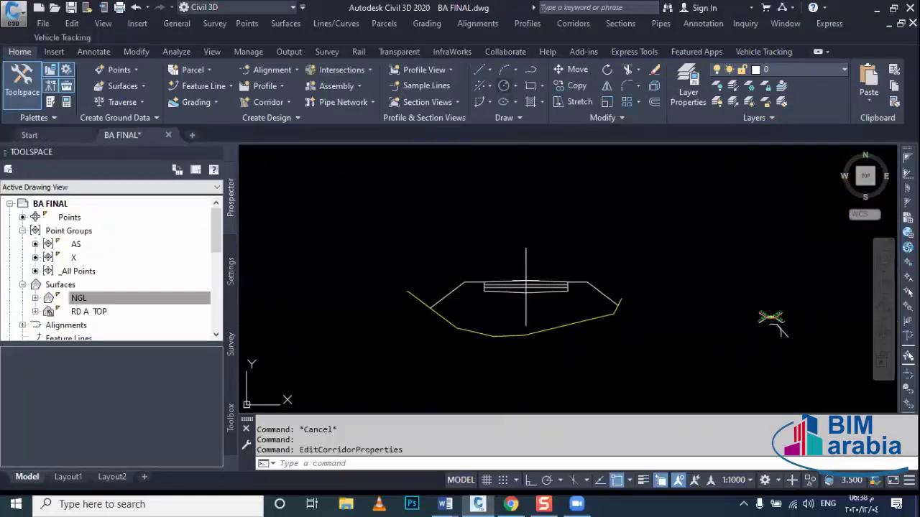
middle_click_drag(502, 247, 485, 240)
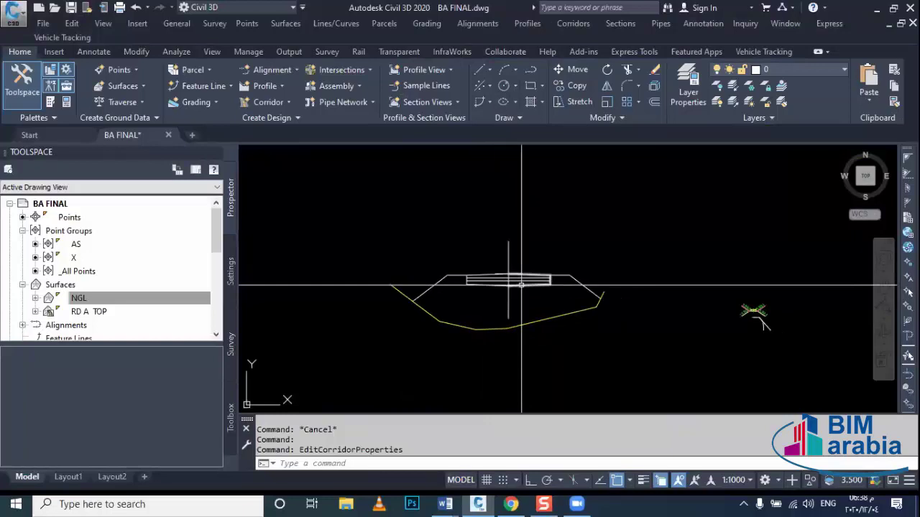
type("PL")
key("Return")
scroll(605, 308, "up", 4)
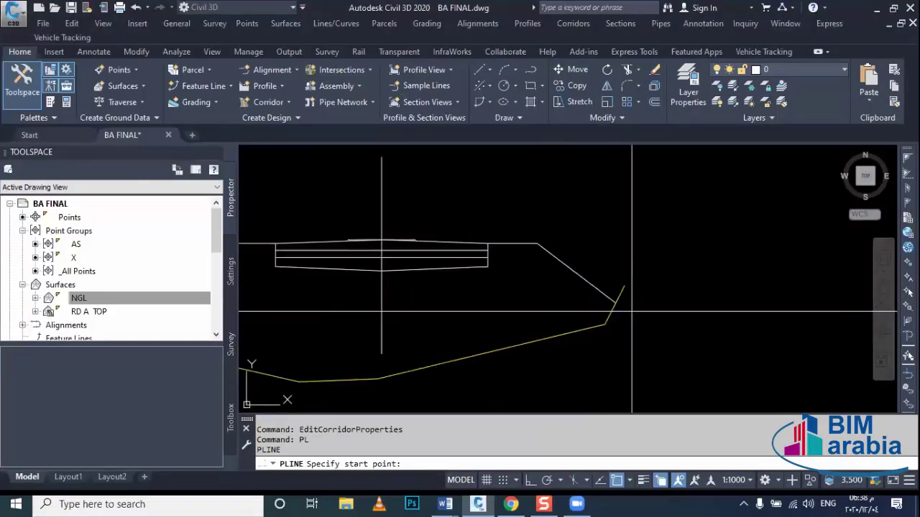
scroll(608, 308, "up", 2)
scroll(608, 305, "up", 2)
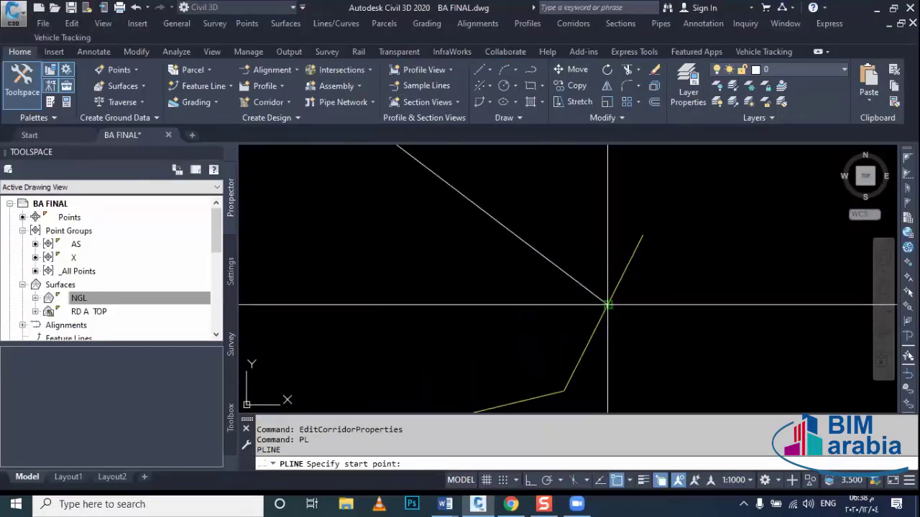
scroll(607, 304, "up", 2)
scroll(605, 306, "up", 1)
scroll(606, 305, "down", 2)
left_click(605, 287)
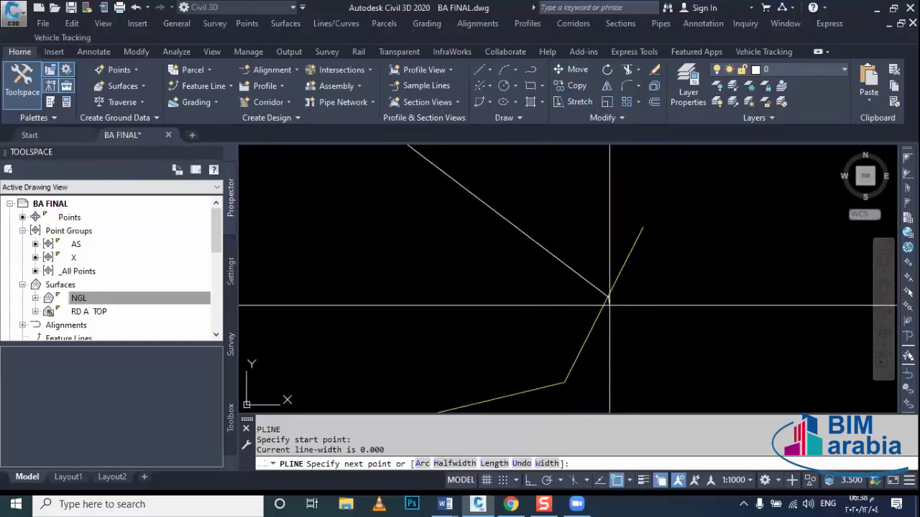
scroll(610, 307, "down", 3)
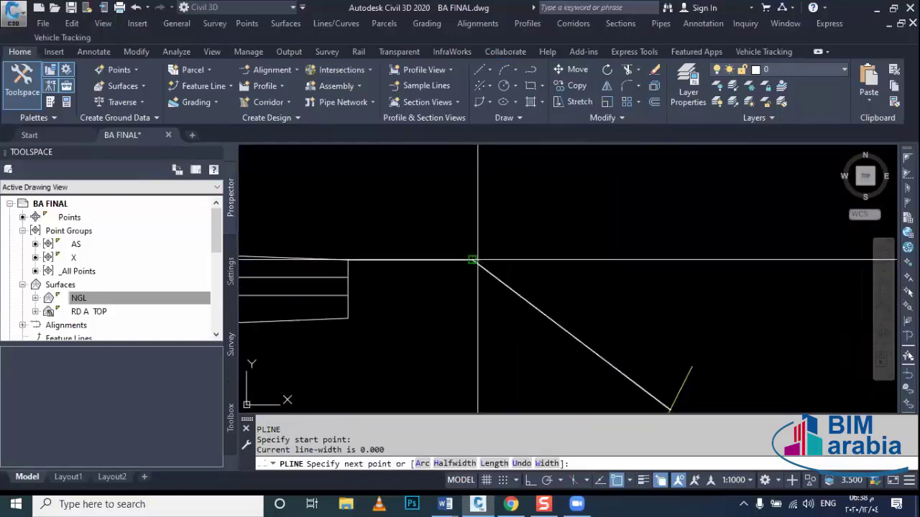
left_click(473, 259)
Continue the polyline via the box corner and road top, ending at the left slope-ground intersection.
middle_click_drag(484, 258, 608, 260)
scroll(508, 257, "up", 2)
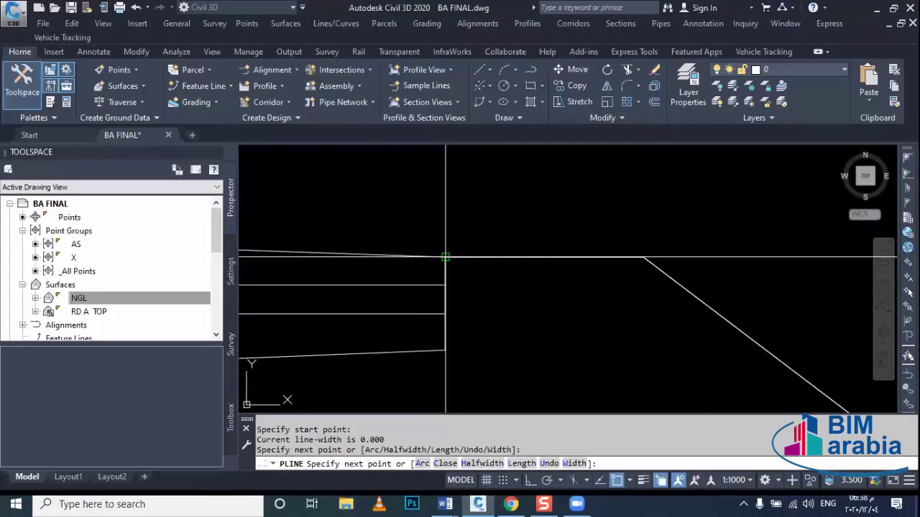
scroll(446, 257, "down", 1)
scroll(498, 263, "down", 2)
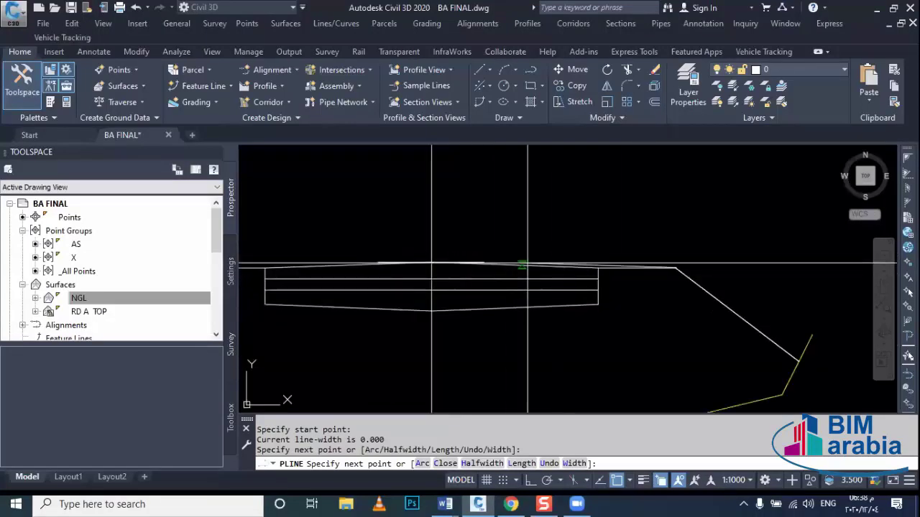
scroll(600, 264, "up", 3)
scroll(602, 264, "up", 1)
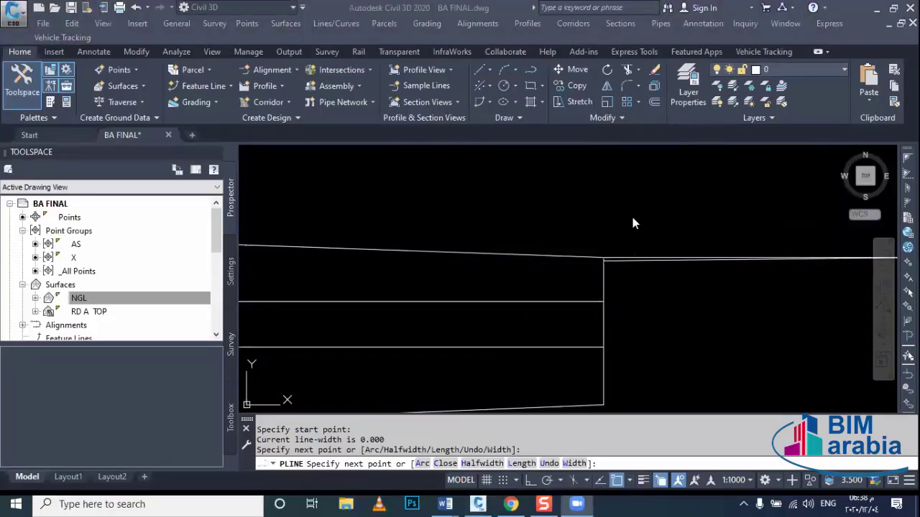
scroll(603, 259, "down", 2)
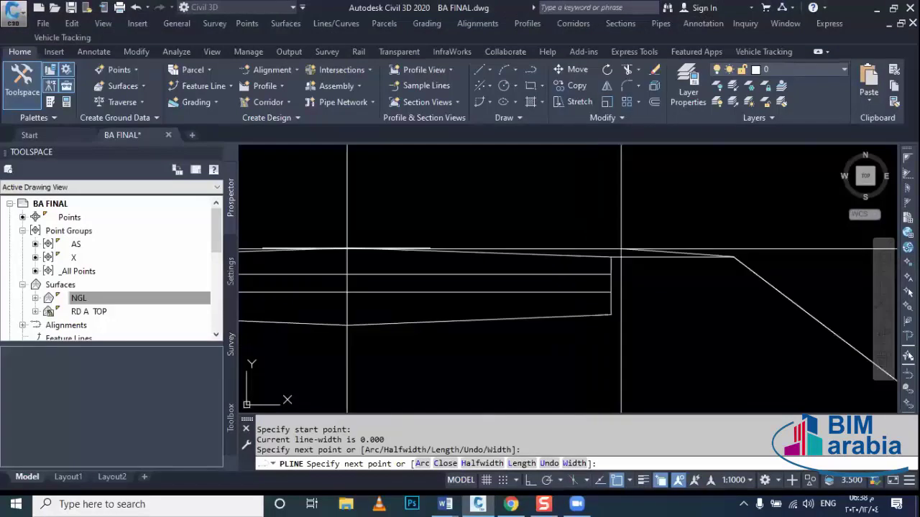
scroll(616, 262, "down", 1)
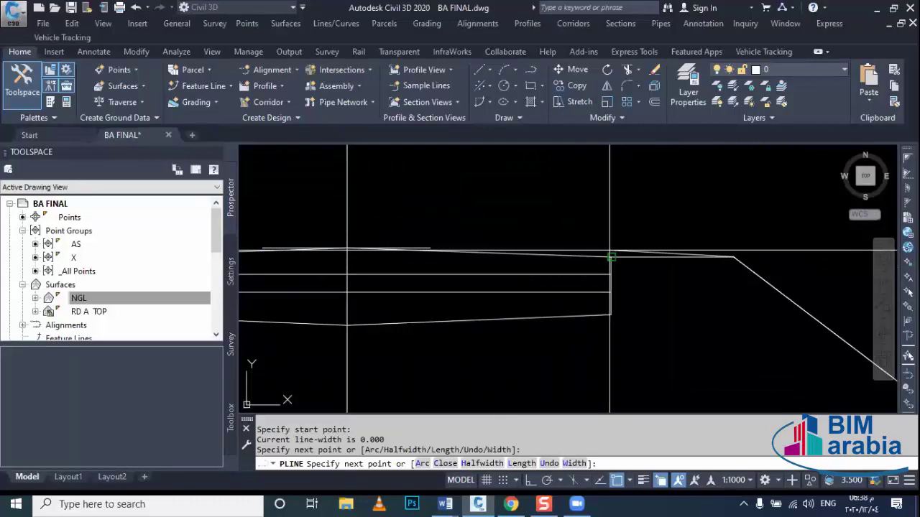
scroll(618, 257, "up", 3)
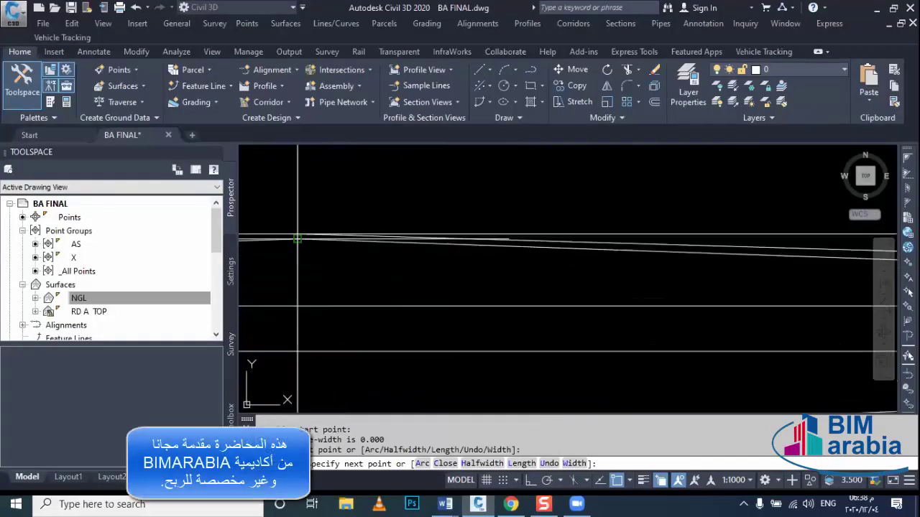
scroll(297, 237, "down", 2)
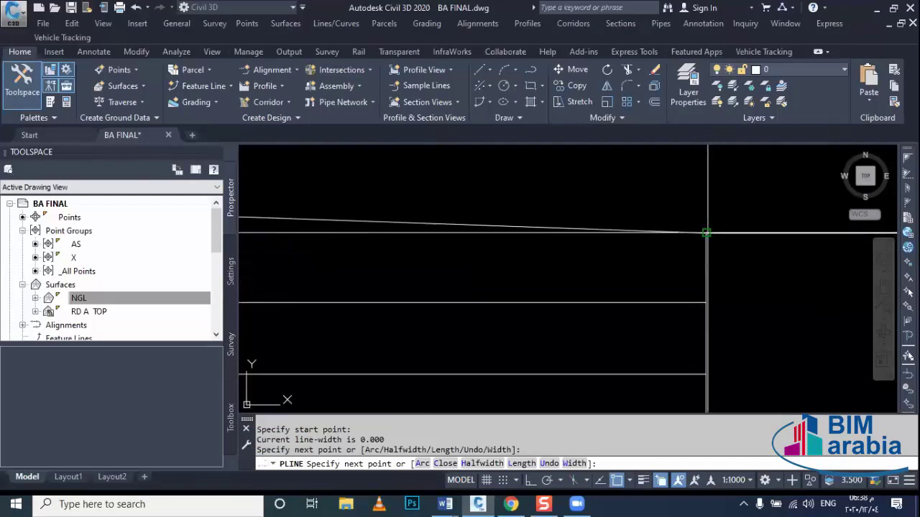
left_click(709, 233)
scroll(503, 230, "down", 2)
left_click(503, 223)
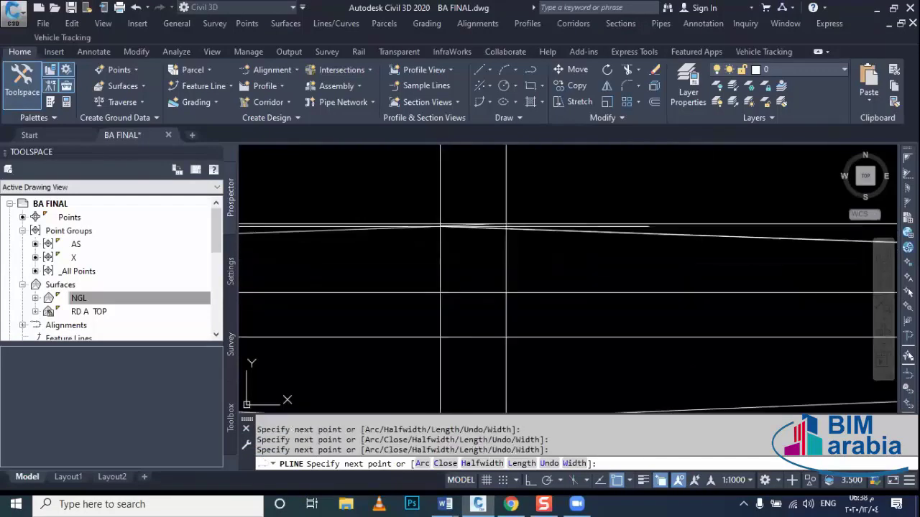
scroll(461, 225, "up", 1)
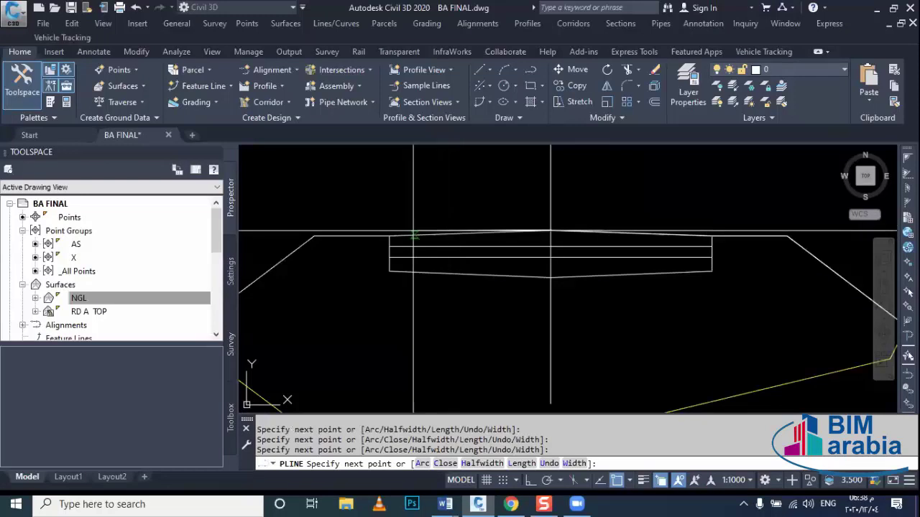
scroll(413, 233, "up", 3)
scroll(551, 231, "down", 2)
scroll(551, 232, "down", 1)
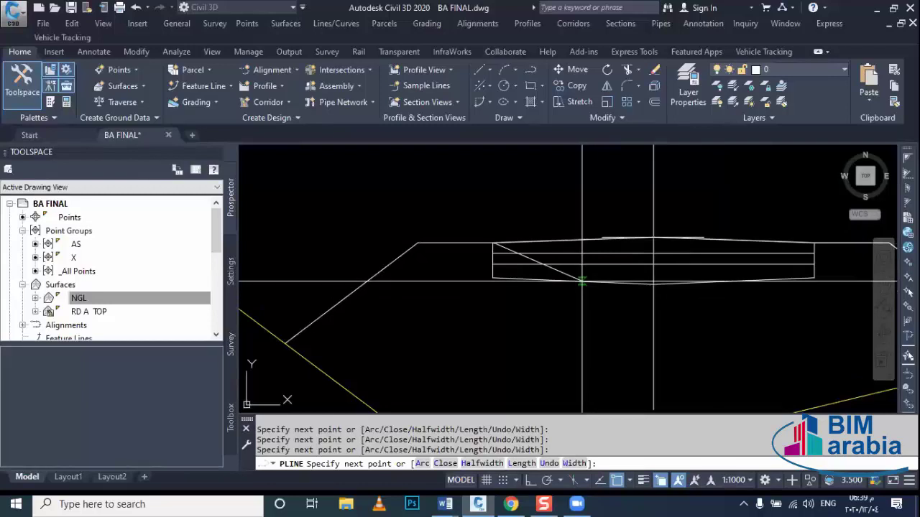
left_click(418, 243)
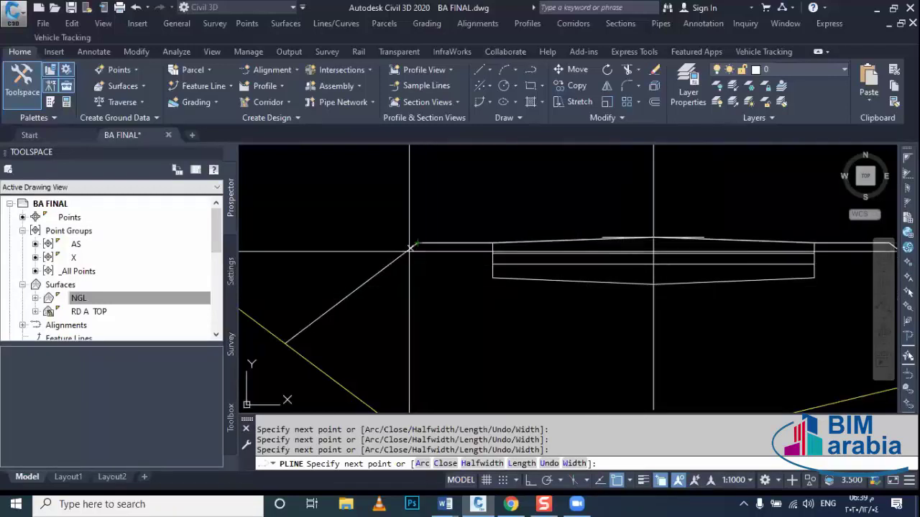
left_click(285, 344)
key("Escape")
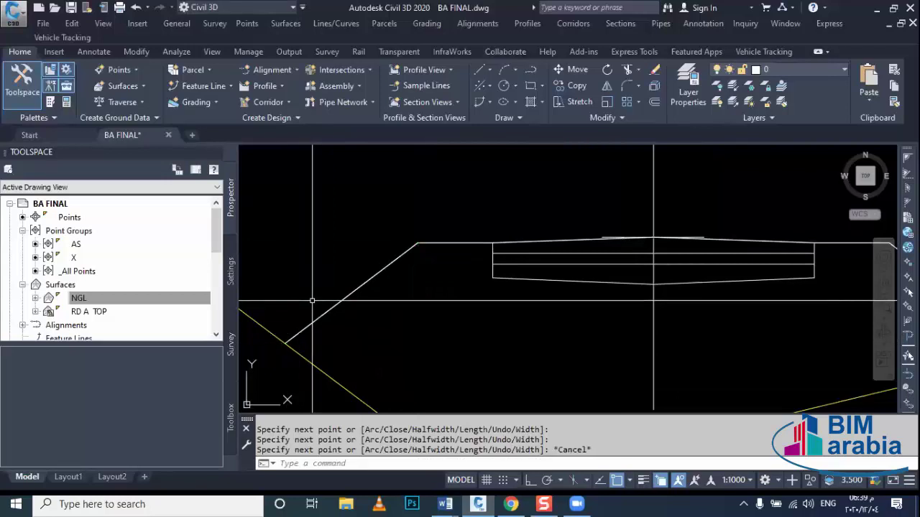
Set the traced top polyline's colour to Green in Properties.
left_click(334, 305)
left_click(388, 357)
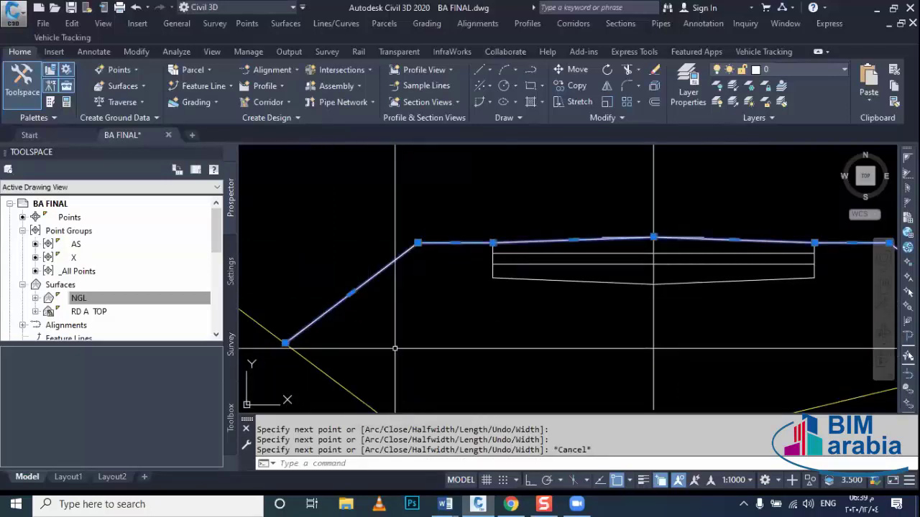
key("ctrl+1")
left_click(233, 127)
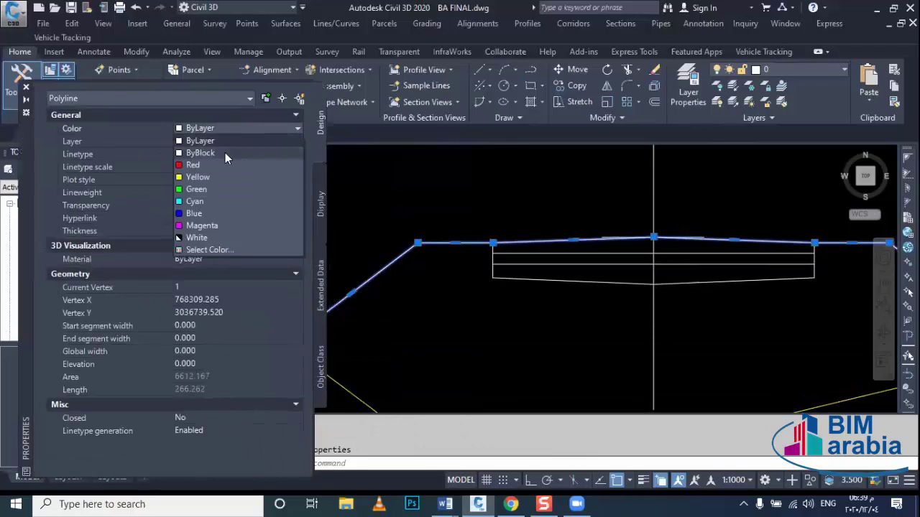
left_click(216, 189)
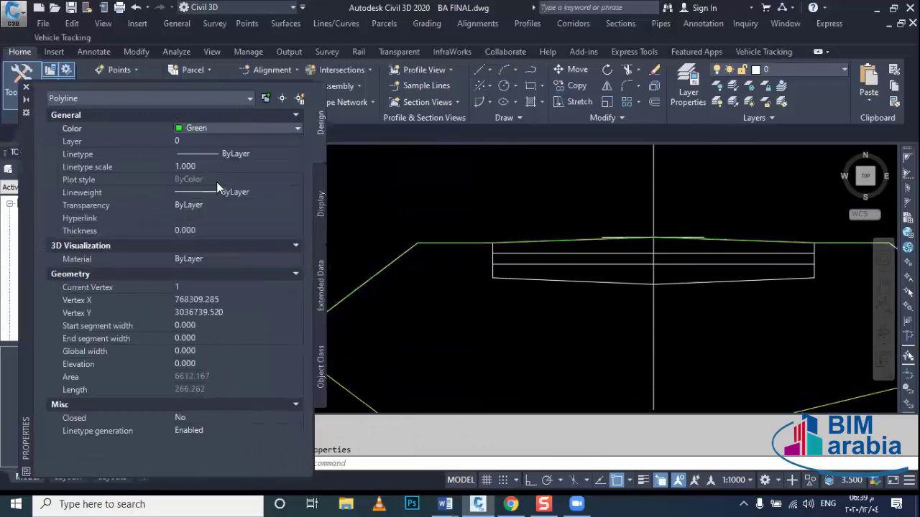
left_click(25, 88)
key("Escape")
Select the yellow ground line and the green top polyline to compare them, then clear the selection.
scroll(437, 282, "down", 3)
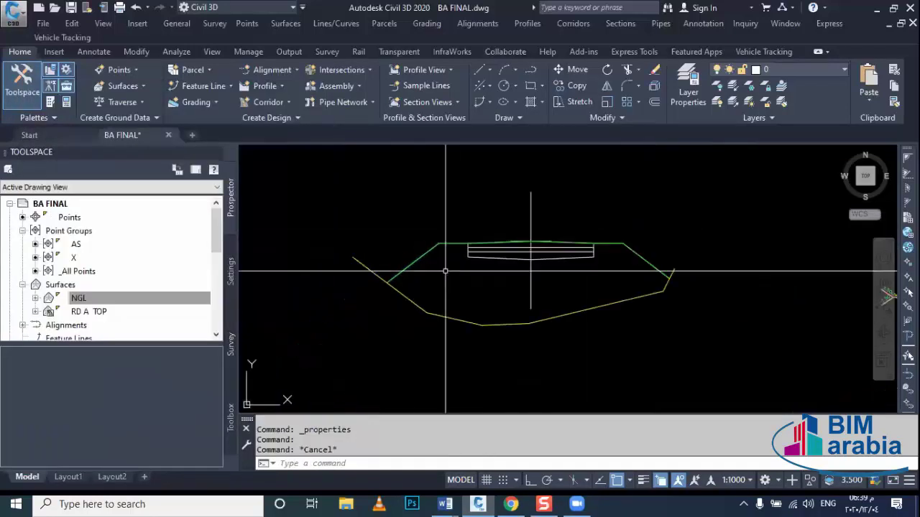
middle_click_drag(467, 304, 459, 318)
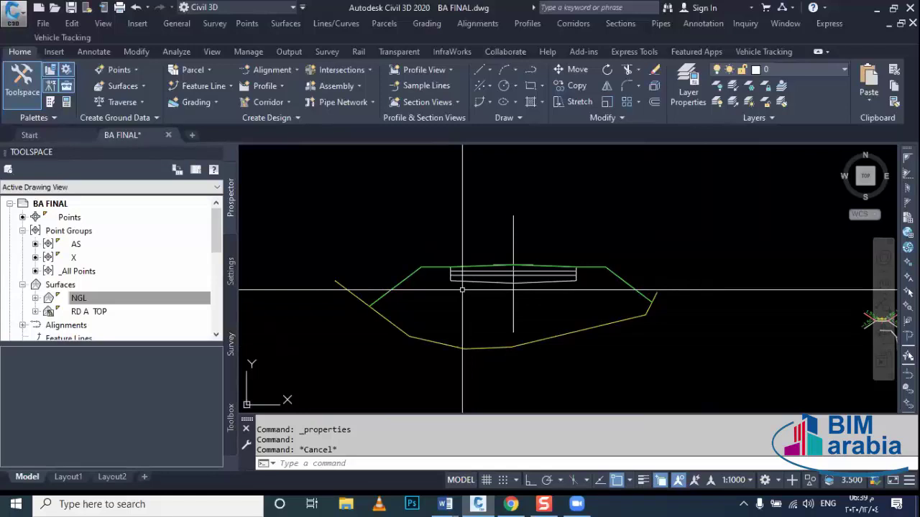
scroll(462, 289, "up", 2)
scroll(499, 279, "up", 2)
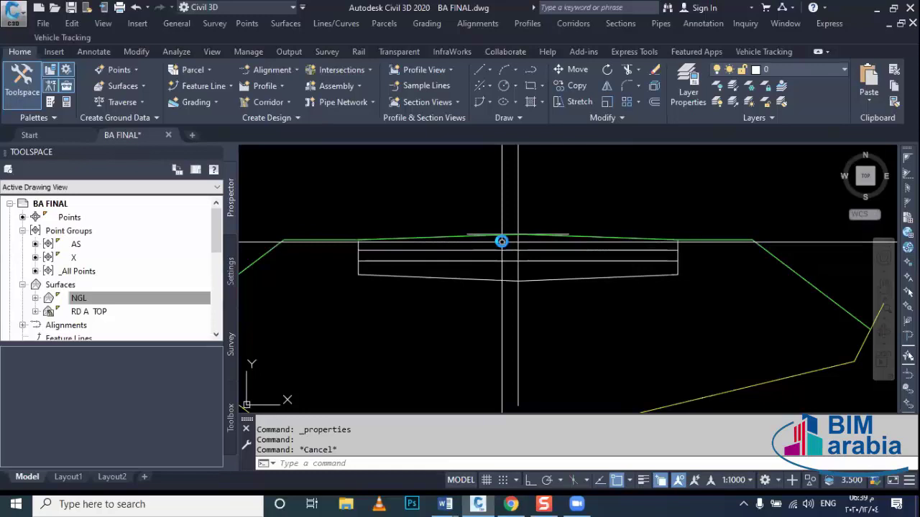
scroll(496, 244, "down", 2)
scroll(499, 304, "down", 1)
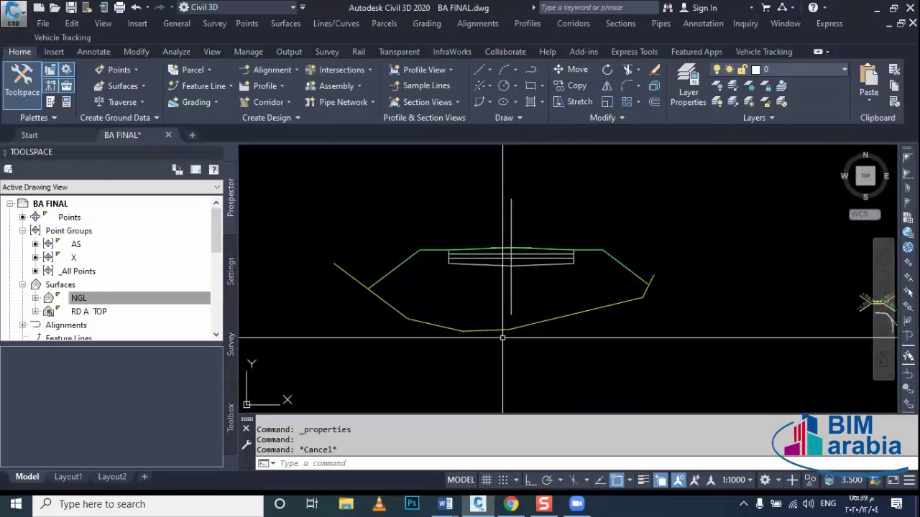
left_click(502, 334)
left_click(491, 339)
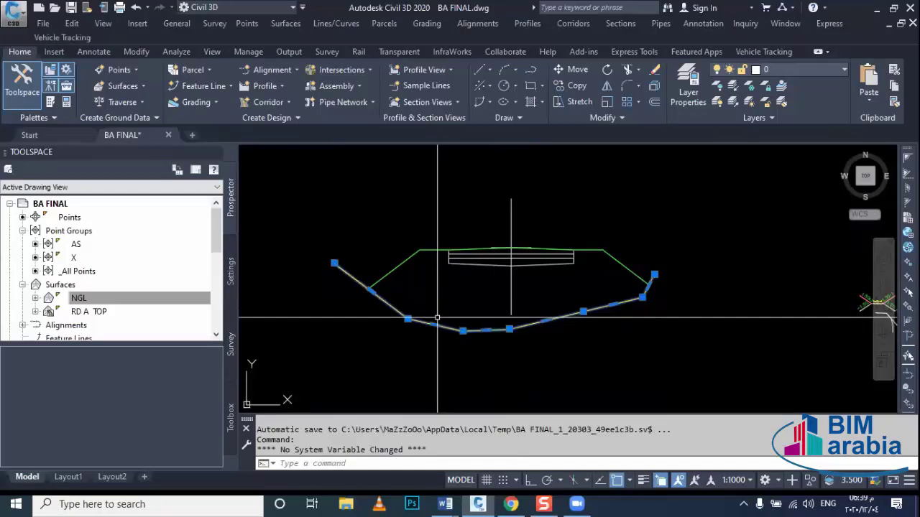
left_click(411, 258)
left_click(419, 265)
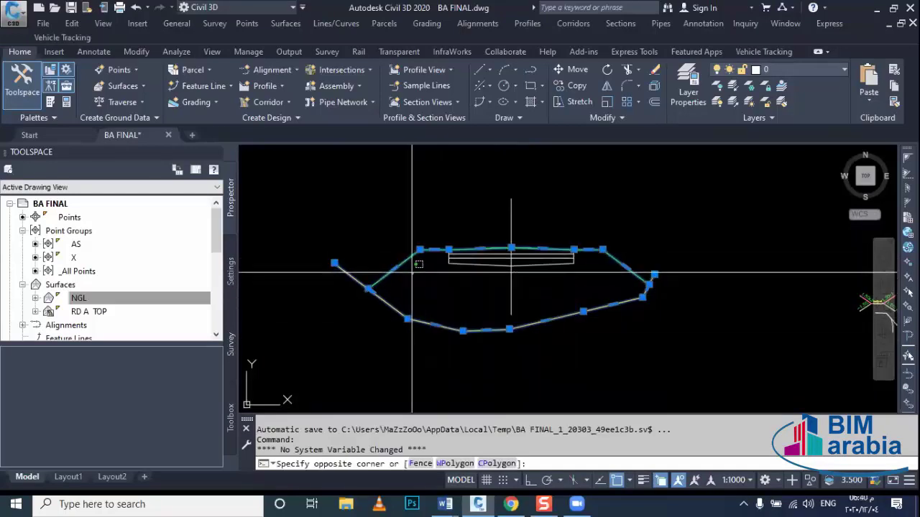
key("Escape")
key("Escape")
key("Escape")
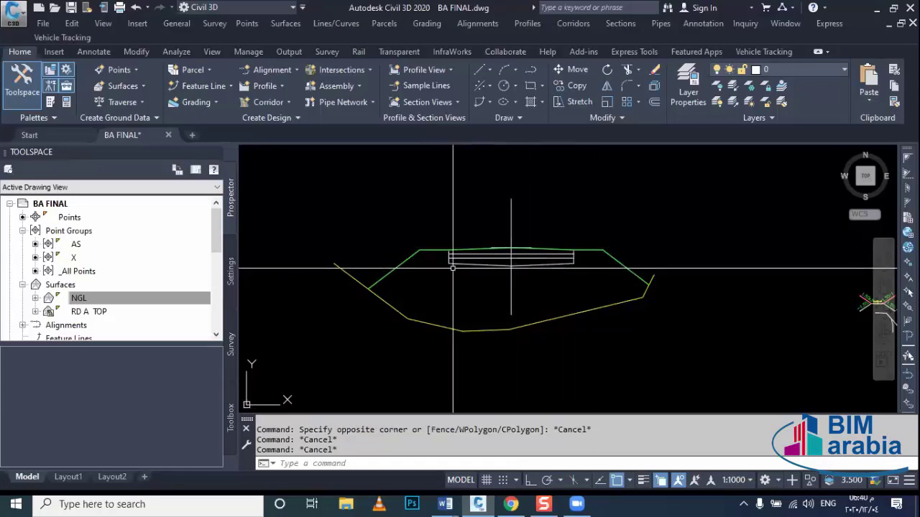
key("Escape")
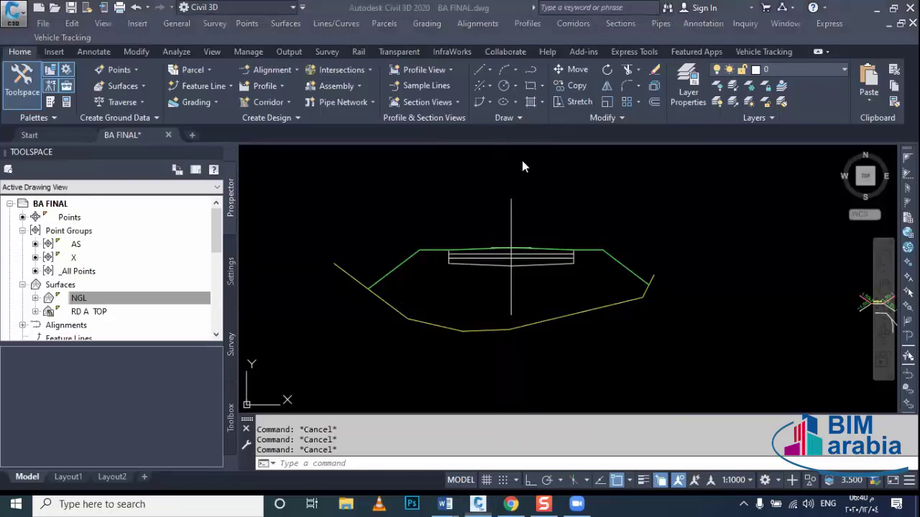
left_click(606, 276)
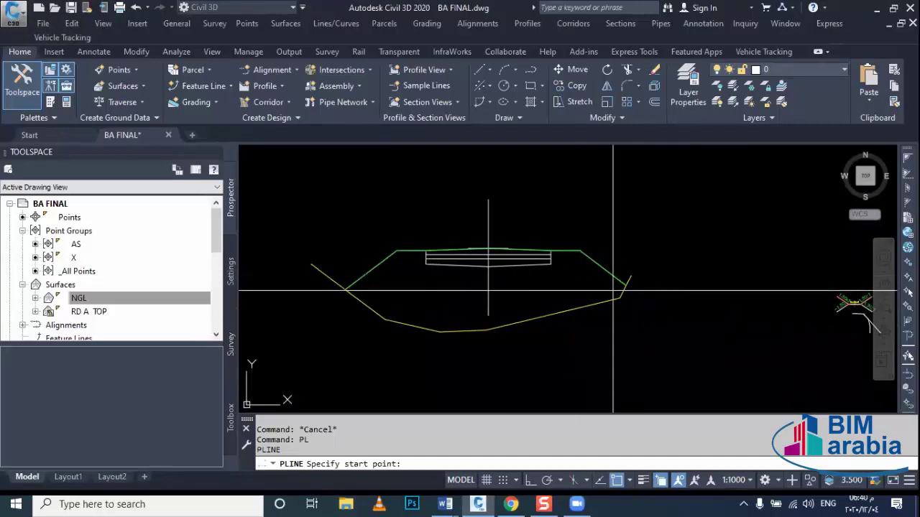
Draw a polyline from the right slope corner through the road edge along the pavement's lower edge.
scroll(625, 285, "up", 2)
left_click(631, 284)
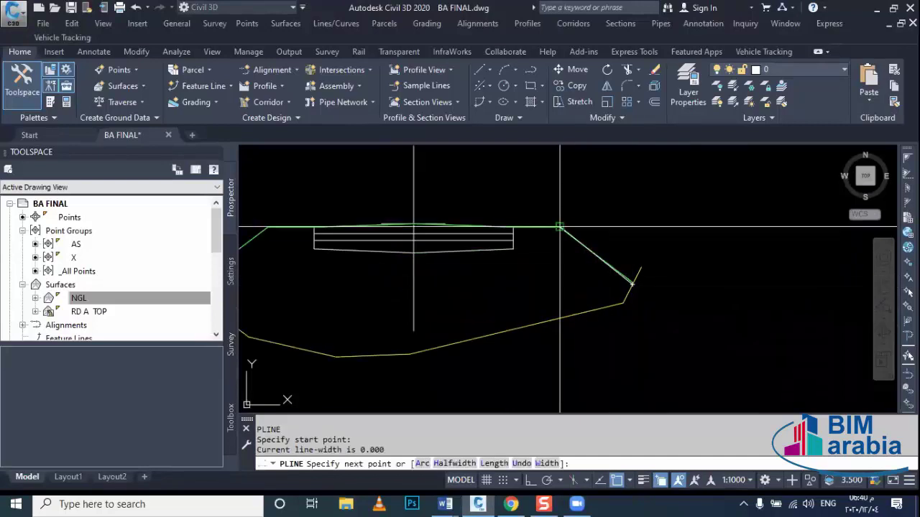
left_click(559, 227)
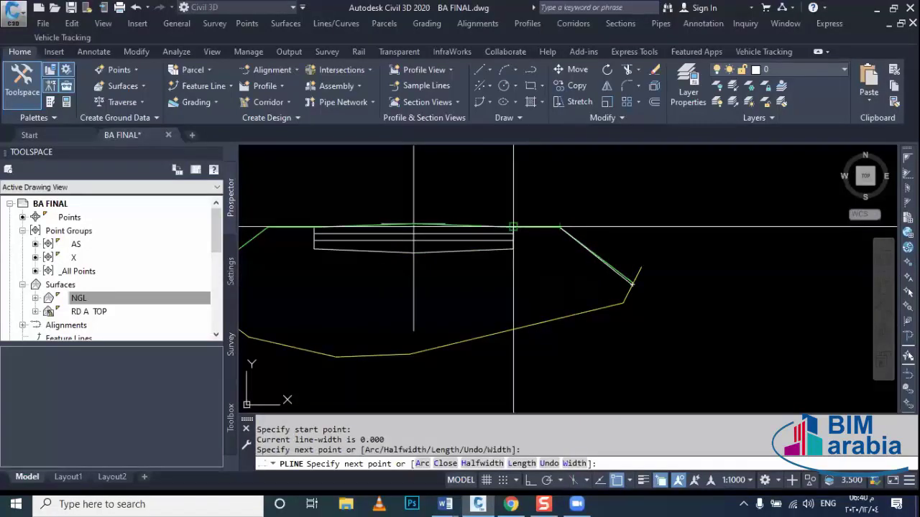
left_click(513, 249)
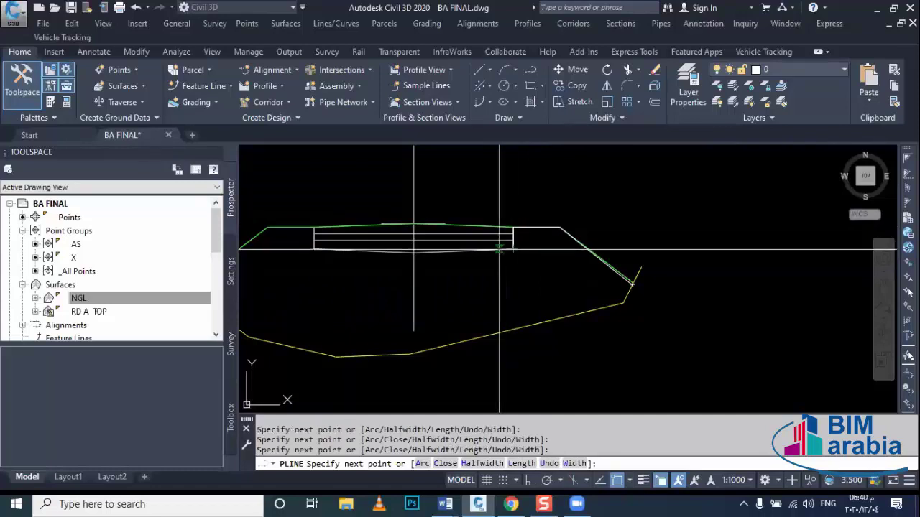
left_click(413, 252)
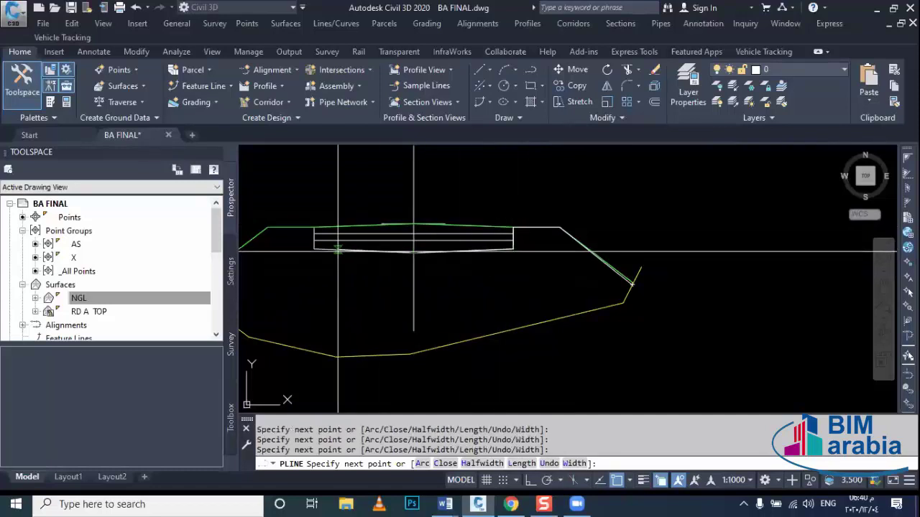
scroll(314, 252, "up", 4)
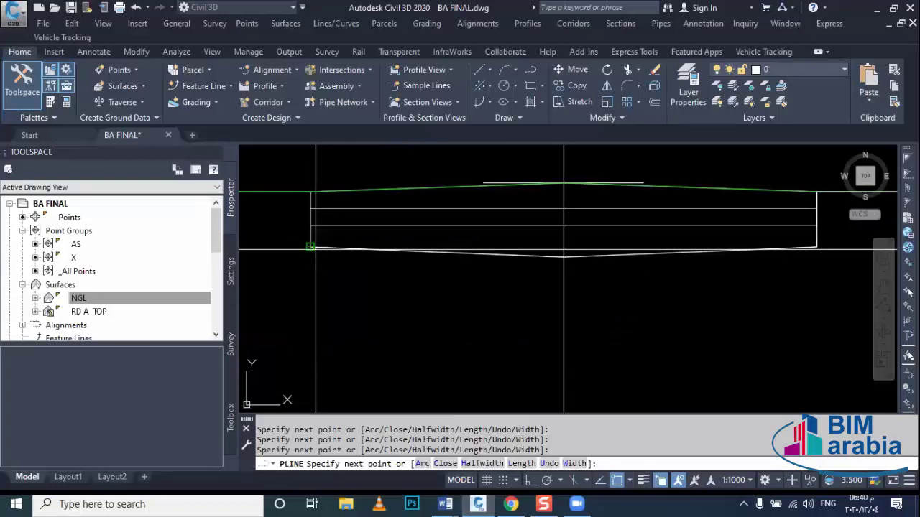
middle_click_drag(315, 249, 422, 251)
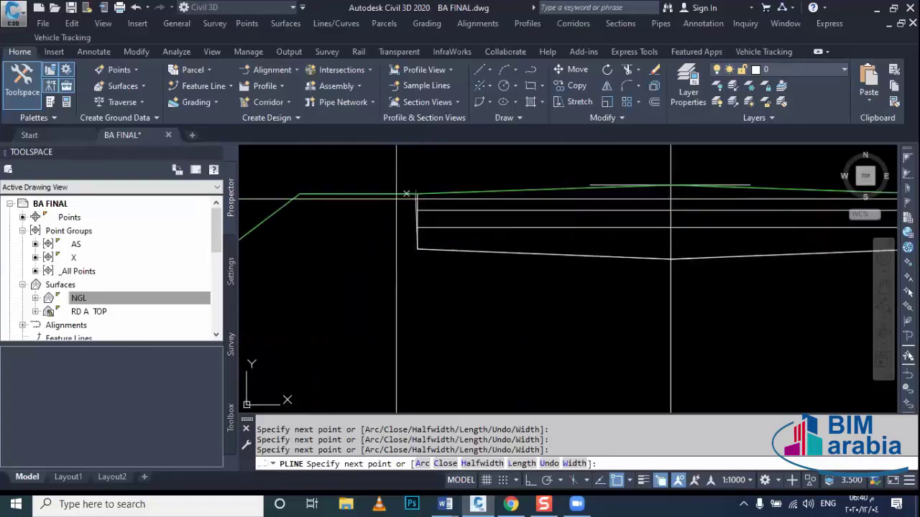
scroll(336, 209, "down", 5)
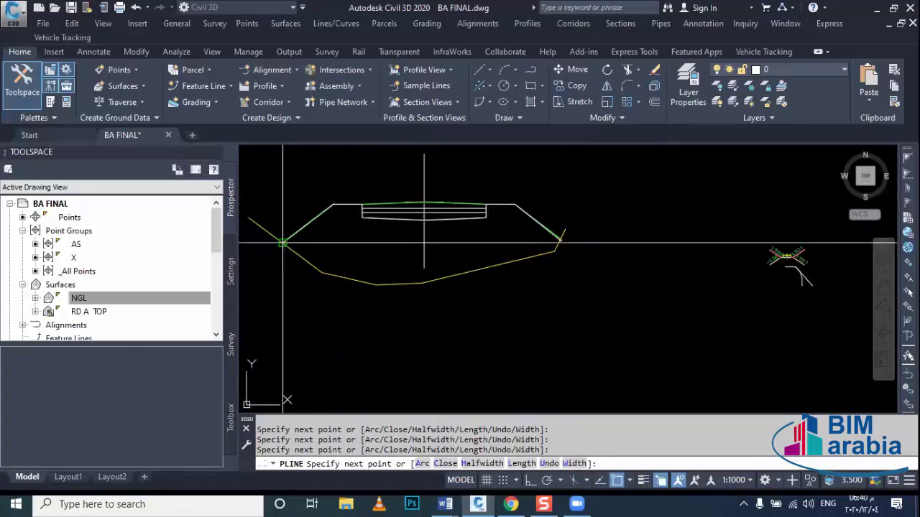
key("Escape")
Set the traced outline polyline's colour to Blue in Properties.
left_click(362, 216)
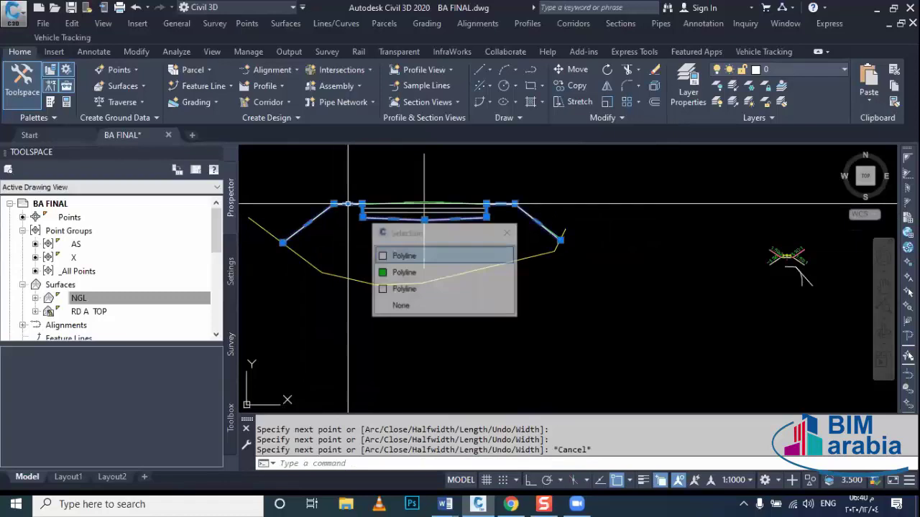
left_click(383, 253)
key("ctrl+1")
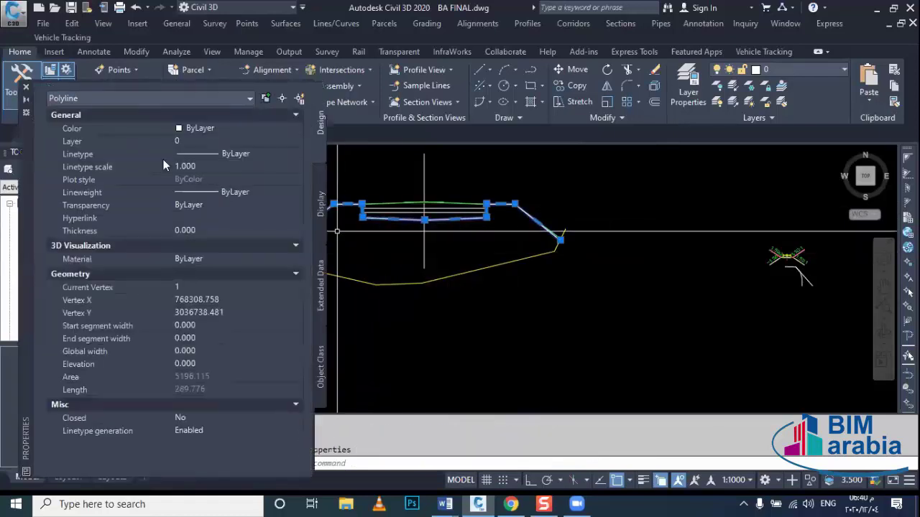
left_click(191, 129)
left_click(194, 128)
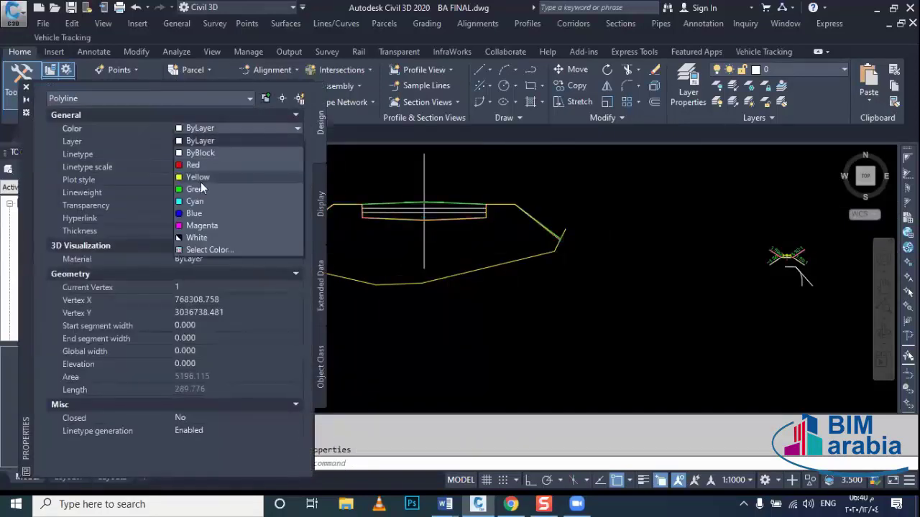
left_click(208, 214)
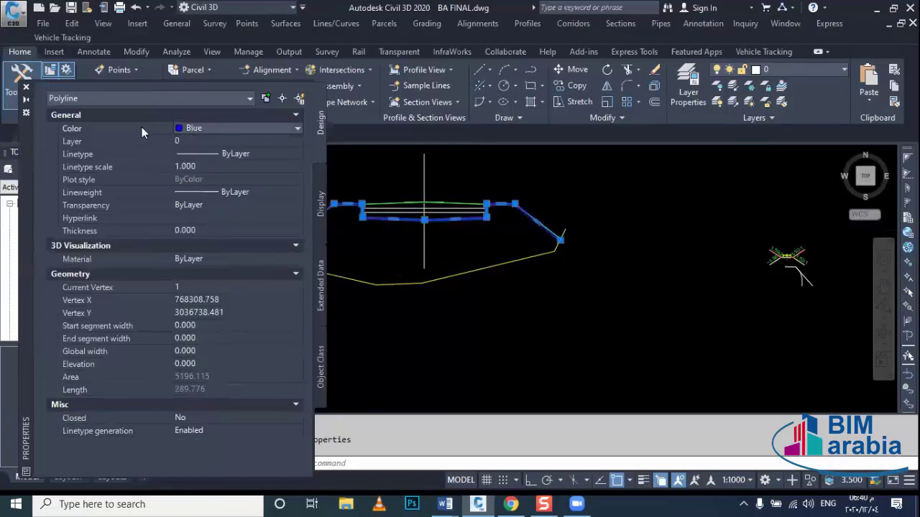
left_click(26, 88)
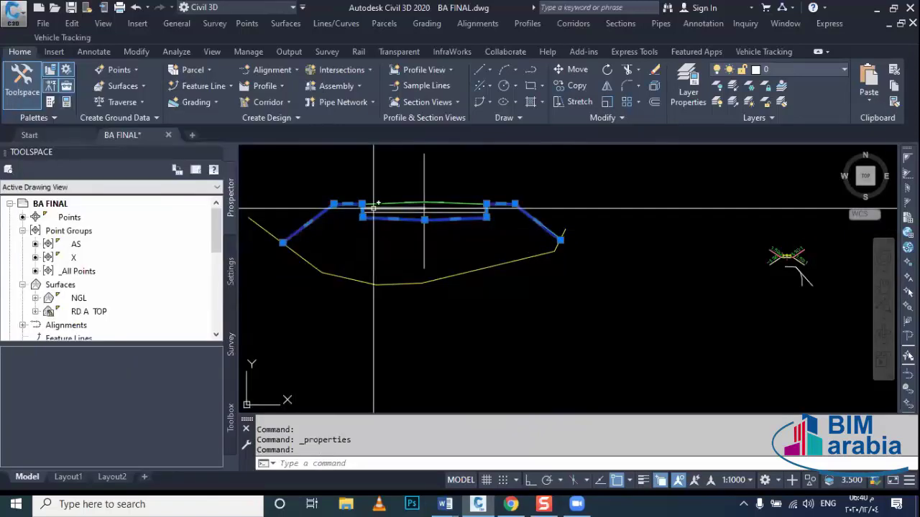
key("Escape")
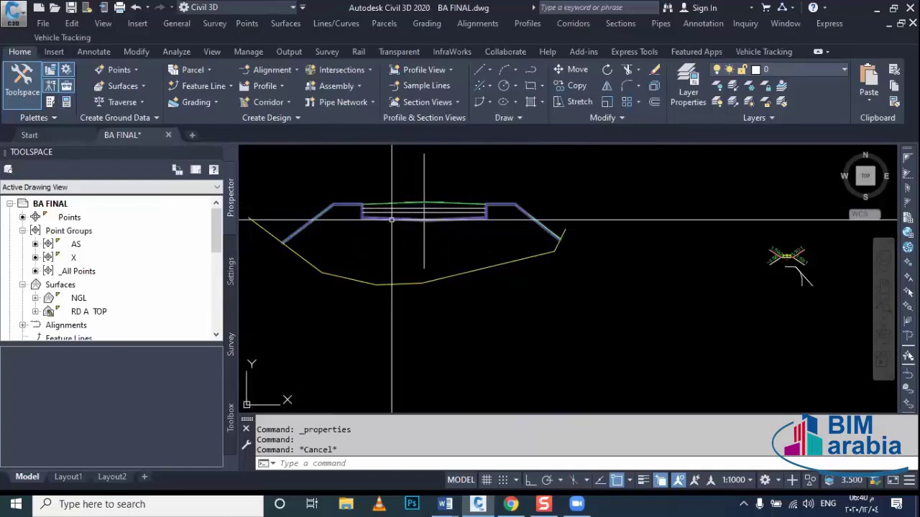
key("Escape")
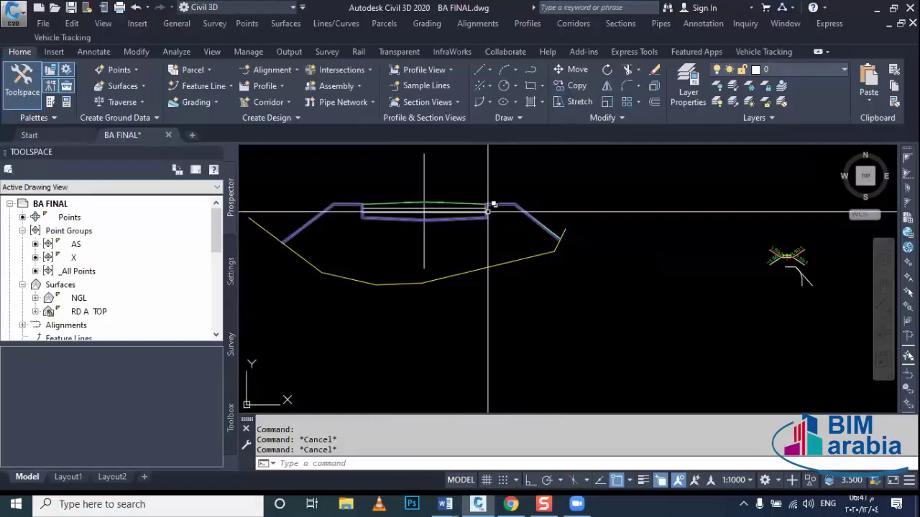
Select the yellow ground line to check it, then clear the selection.
middle_click_drag(449, 239, 468, 254)
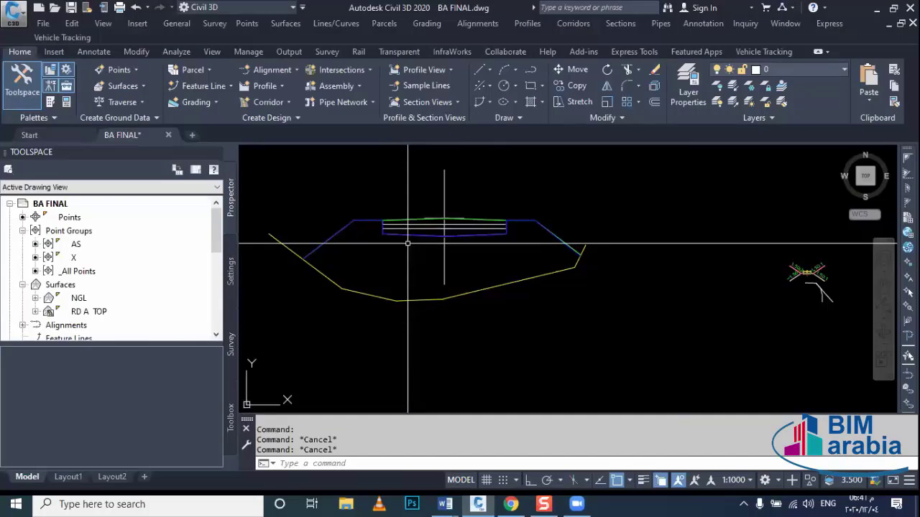
left_click(408, 269)
left_click(384, 302)
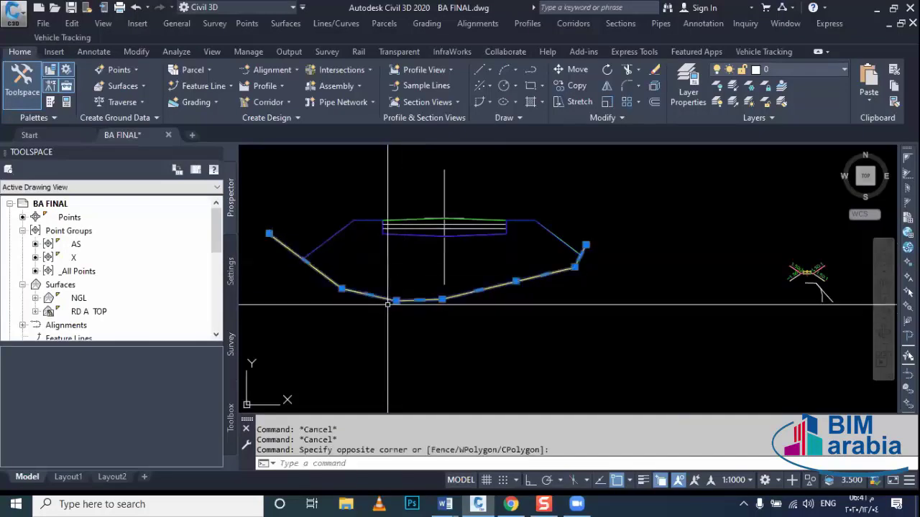
middle_click_drag(402, 245, 414, 270)
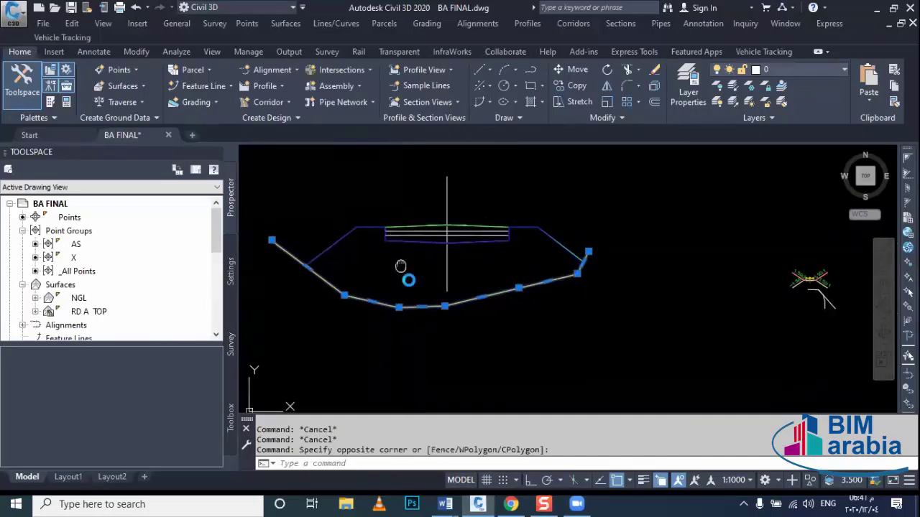
key("Escape")
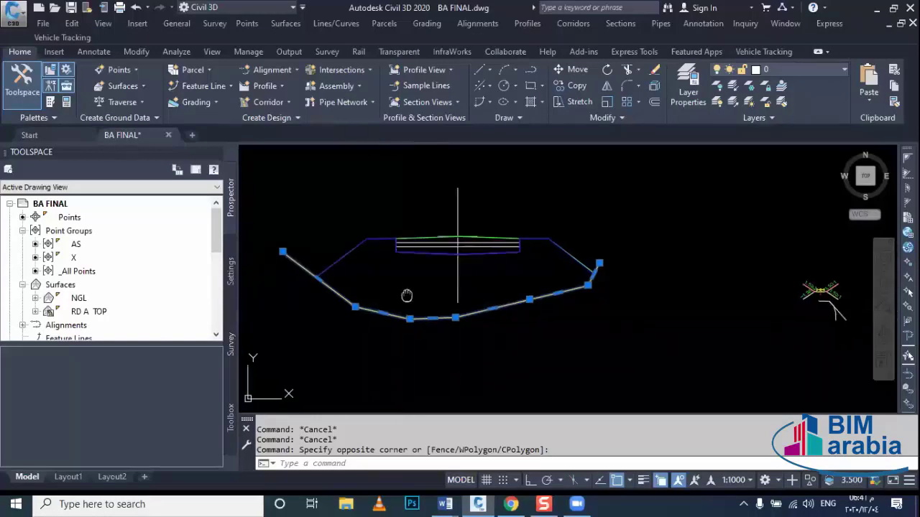
middle_click_drag(405, 321, 412, 286)
type("H")
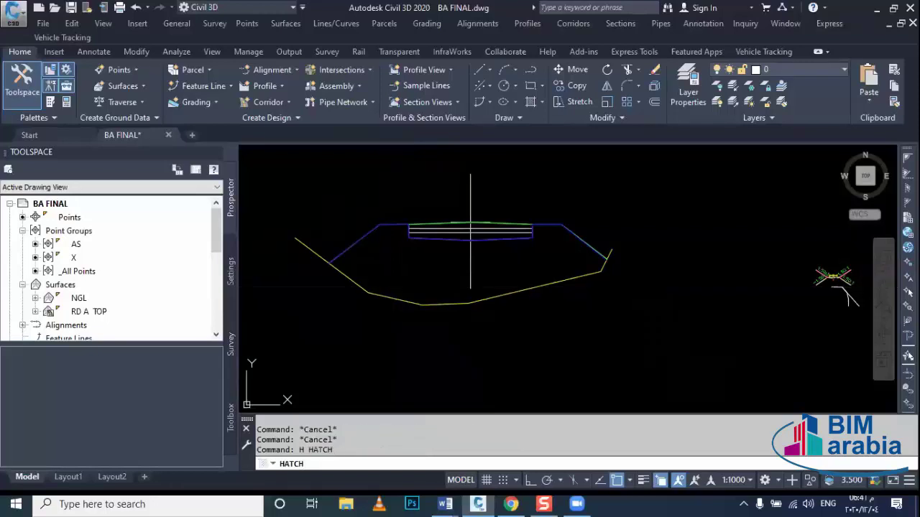
Hatch the region between the outline and ground line in red with the ANSI31 pattern.
left_click(393, 273)
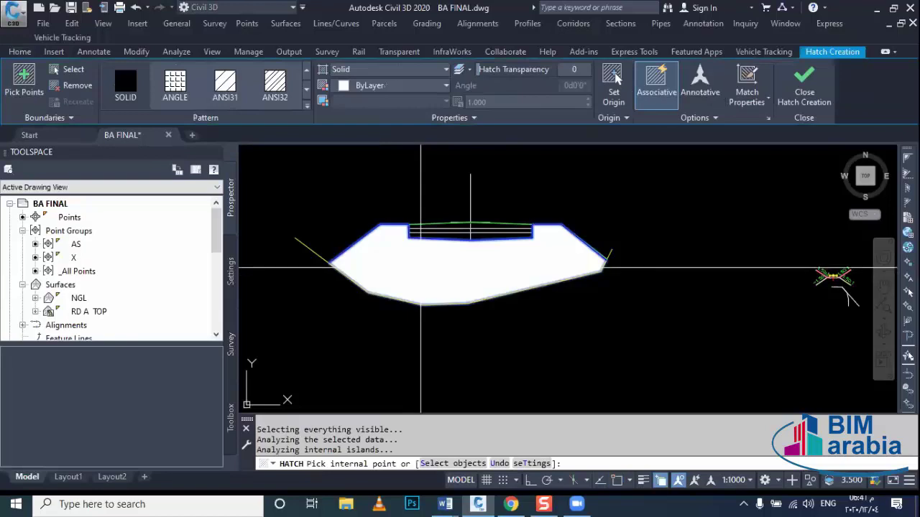
key("Escape")
left_click(415, 270)
left_click(416, 270)
key("ctrl+1")
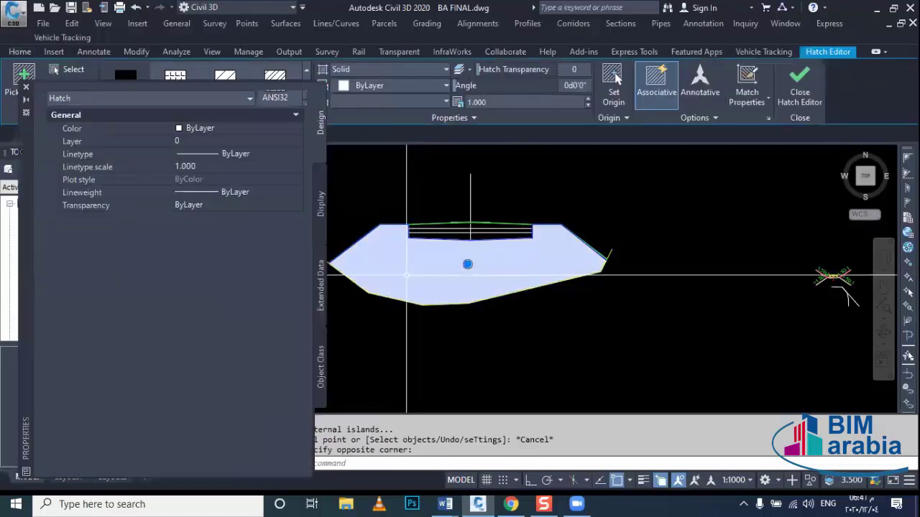
left_click(240, 131)
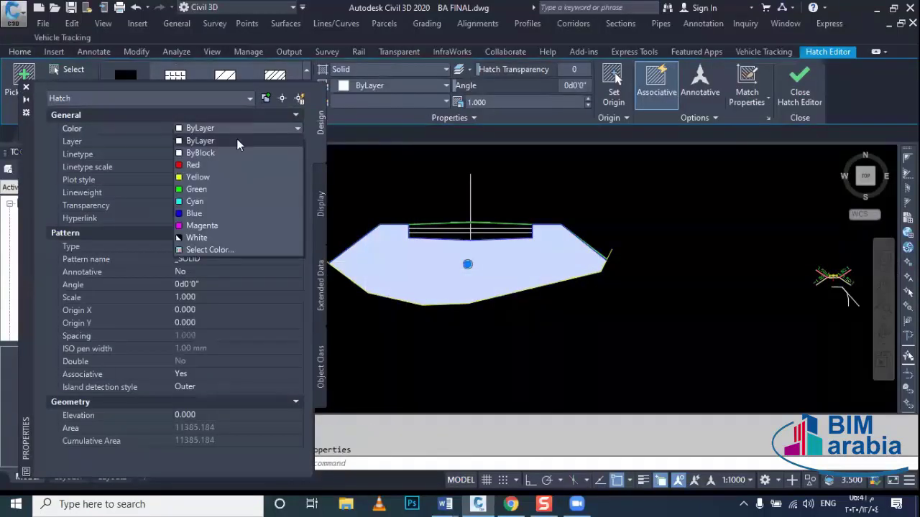
left_click(235, 160)
left_click(225, 75)
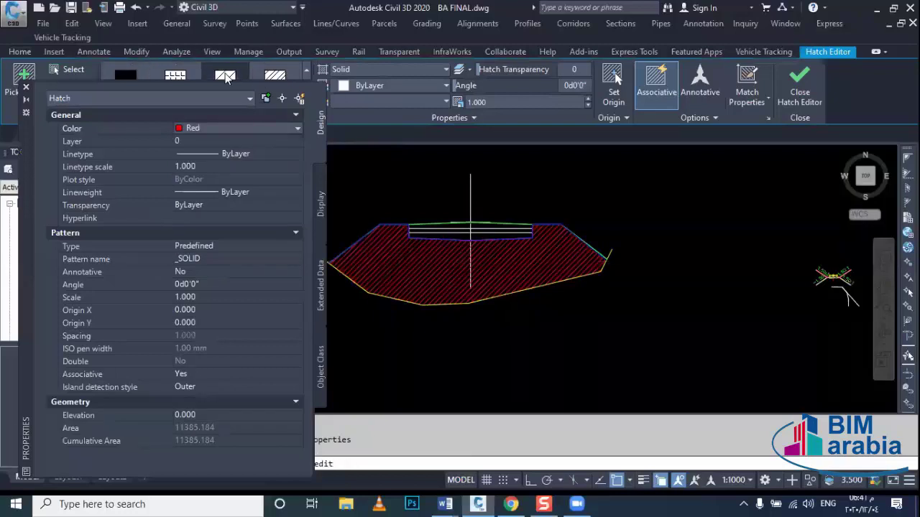
key("Escape")
key("Escape")
Crossing-select all objects of the hatched cross-section.
scroll(499, 263, "down", 2)
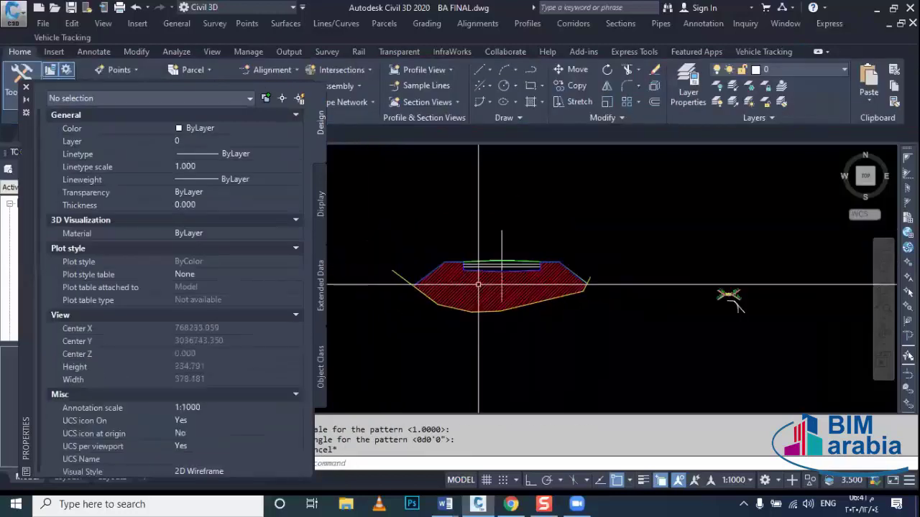
scroll(495, 263, "down", 2)
left_click(569, 257)
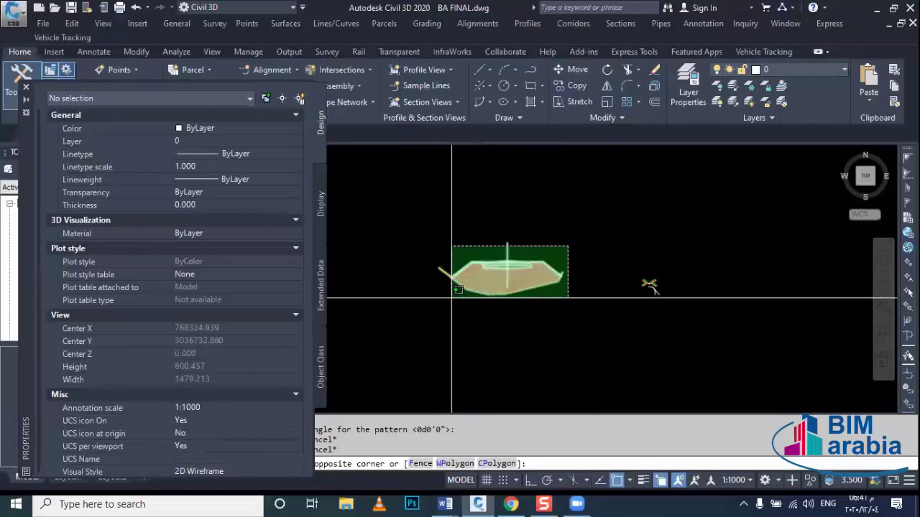
left_click(449, 289)
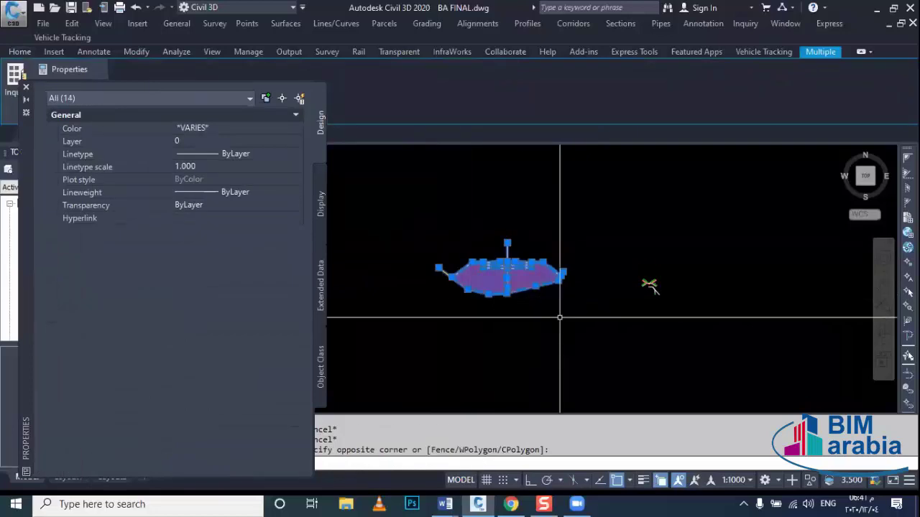
Copy the whole cross-section with CO, placing the copy above the original.
type("co")
key("Return")
left_click(536, 317)
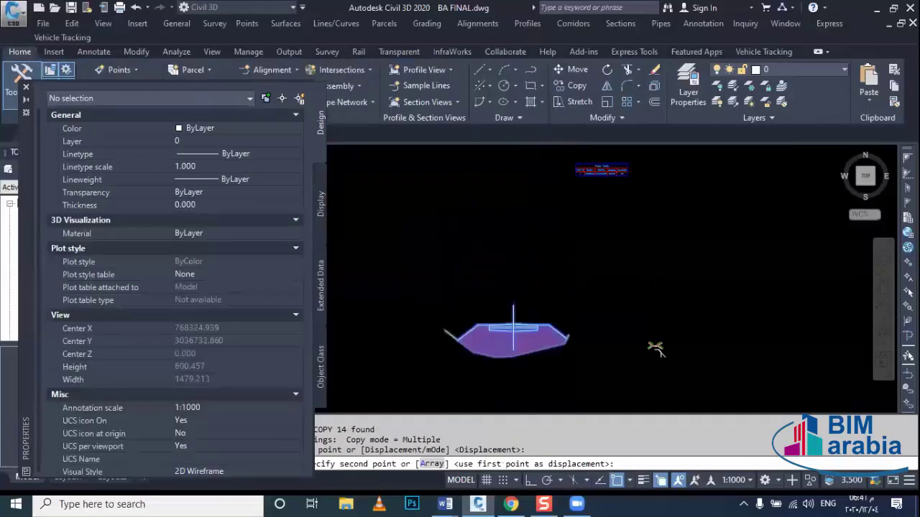
left_click(520, 267)
key("Escape")
Delete the hatch from the copy, leaving only the outline and yellow ground line.
scroll(492, 291, "up", 2)
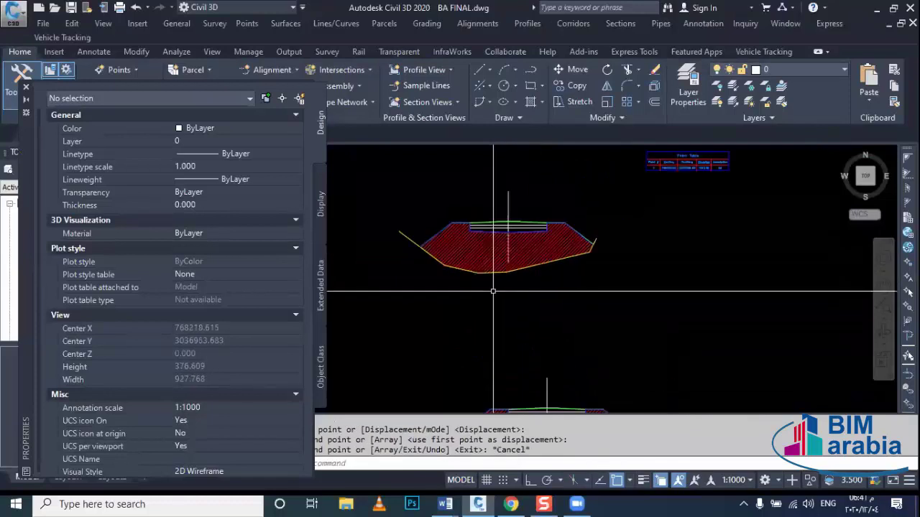
left_click(493, 291)
left_click(487, 266)
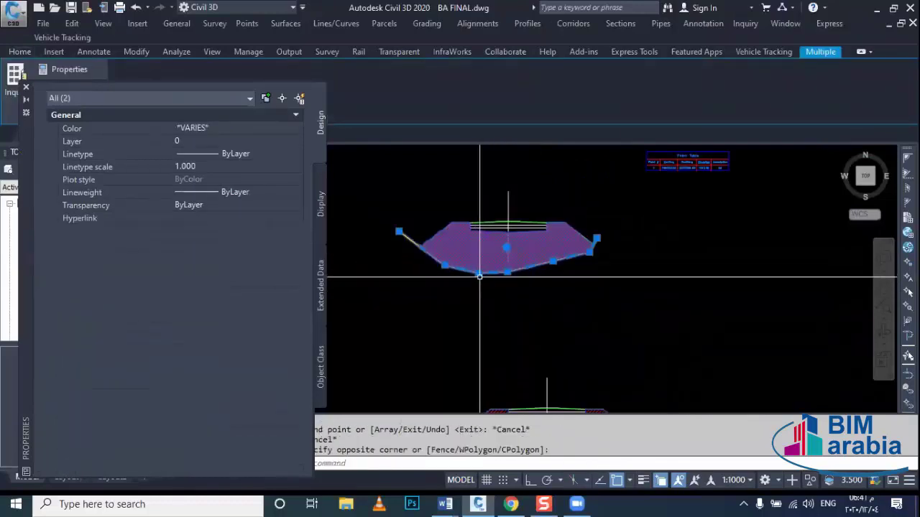
key("Escape")
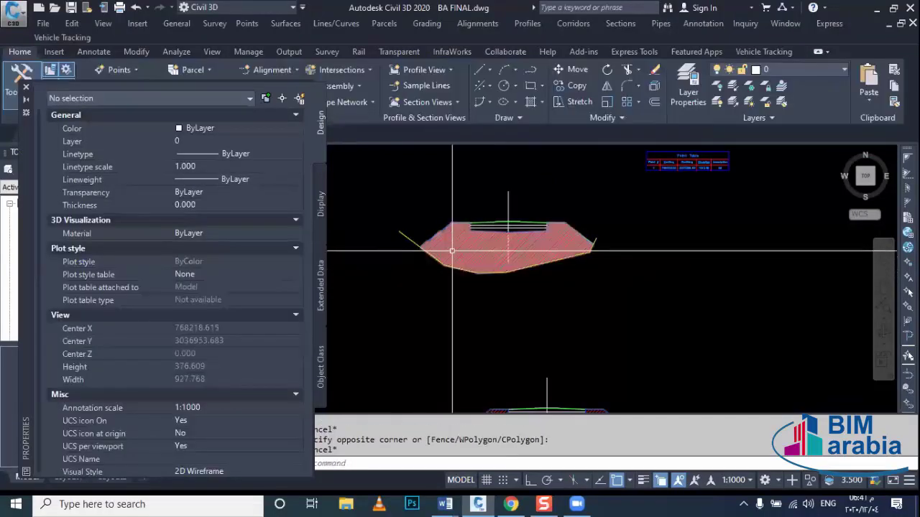
left_click(452, 251)
key("Delete")
left_click(436, 260)
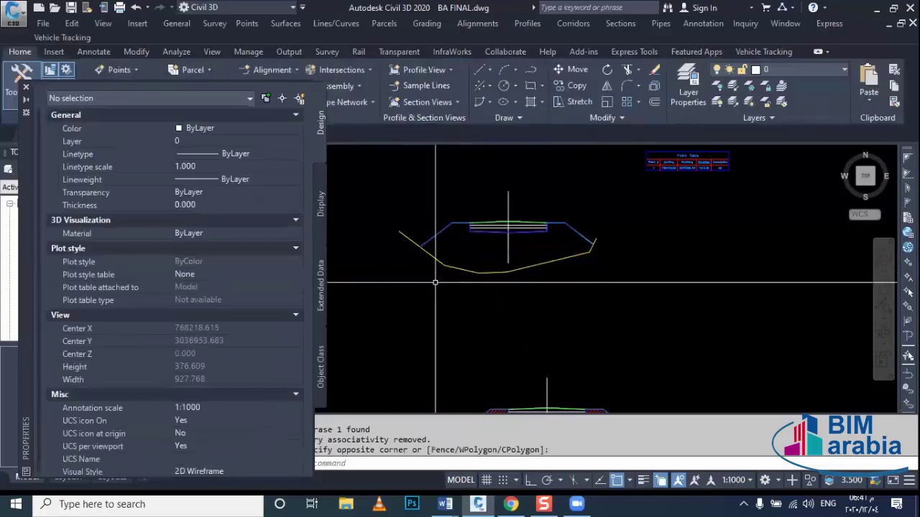
left_click(569, 294)
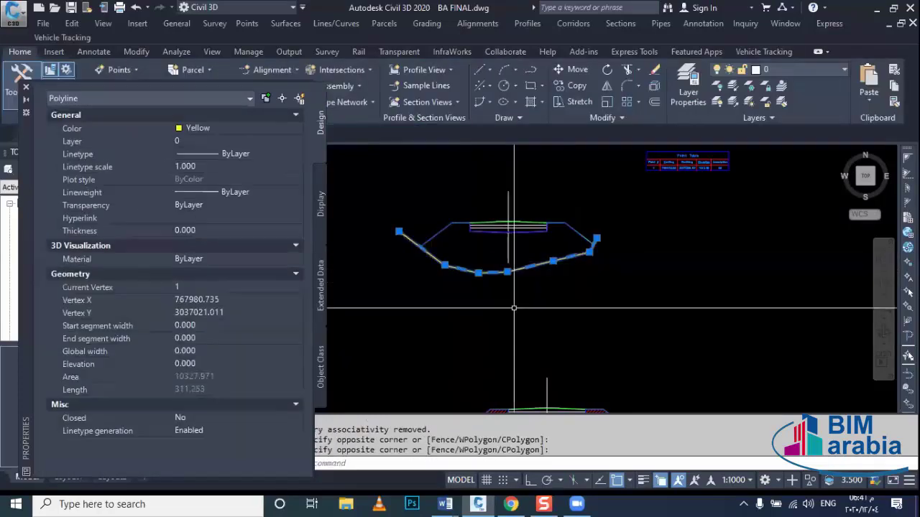
Mirror the yellow ground line above the road section, erasing the original.
type("mi")
key("Return")
scroll(509, 243, "up", 3)
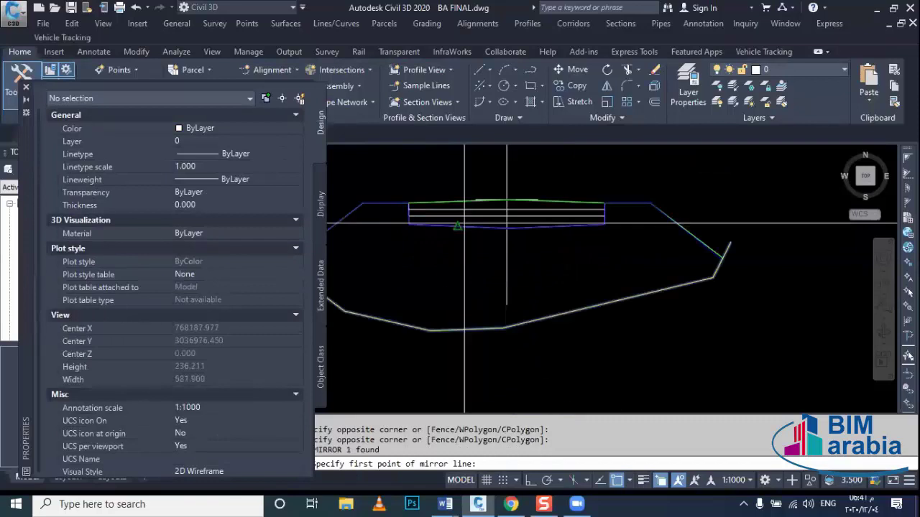
left_click(370, 204)
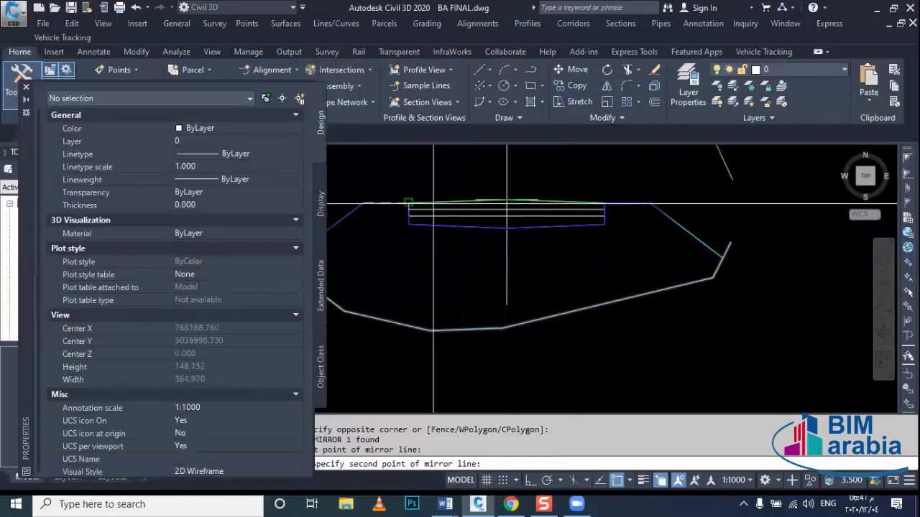
left_click(648, 204)
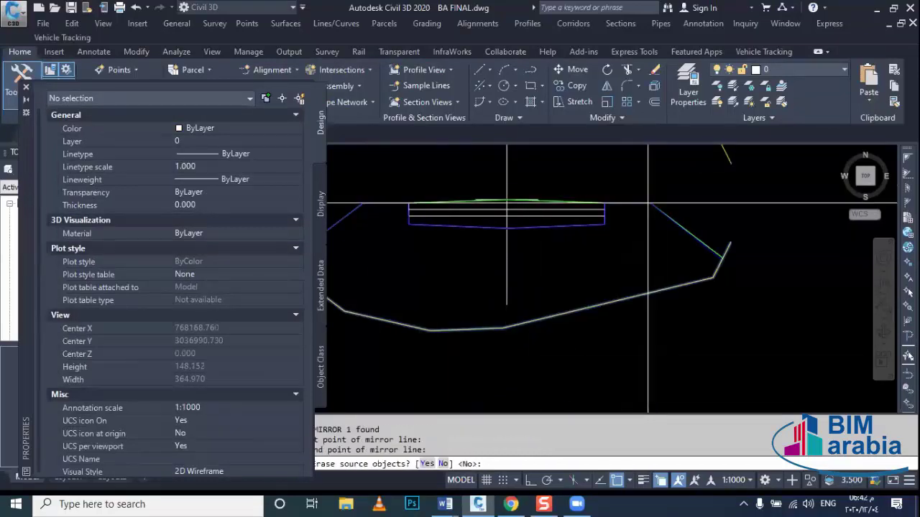
left_click(427, 464)
scroll(551, 314, "down", 5)
key("Escape")
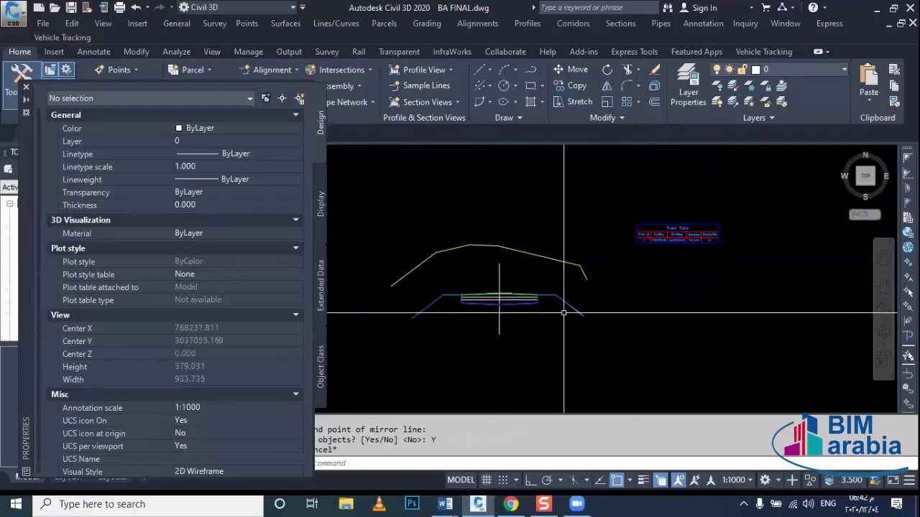
Stretch the right side-slope ends up to the mirrored ground line's right end.
left_click(406, 288)
left_click(574, 320)
left_click(584, 316)
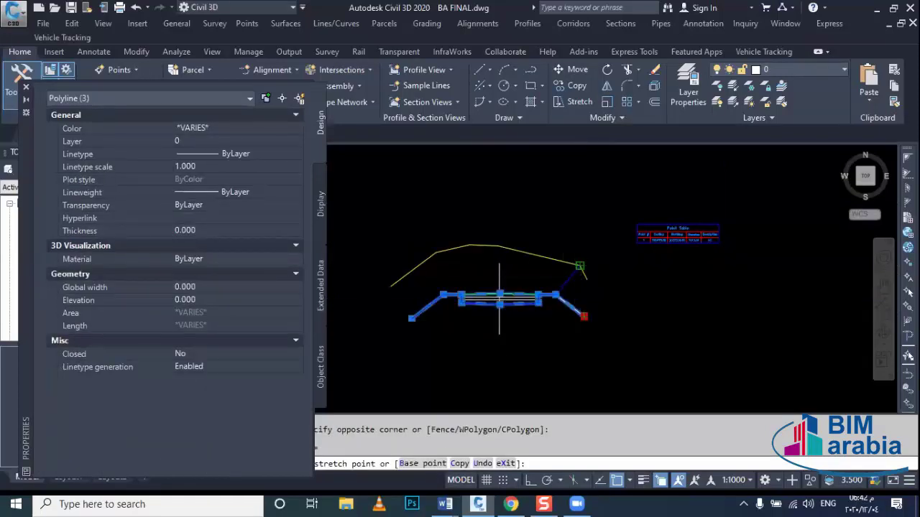
left_click(579, 265)
left_click(583, 316)
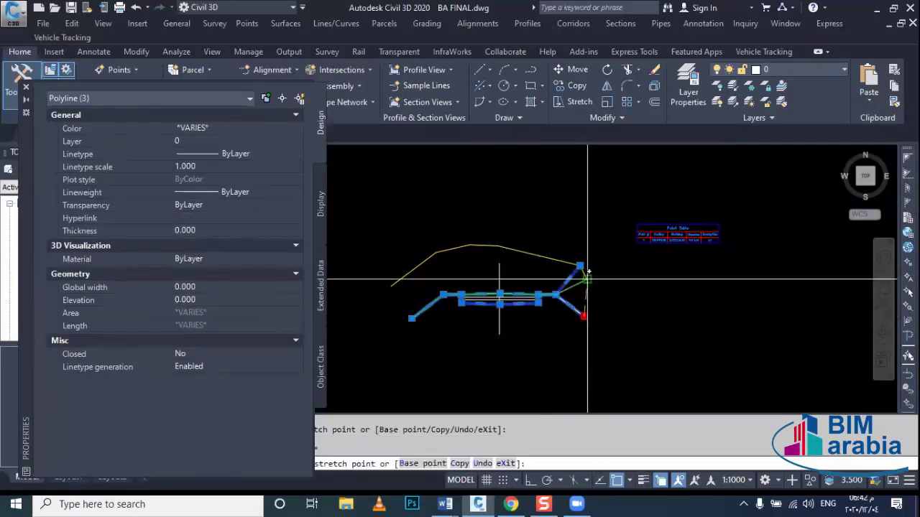
left_click(579, 266)
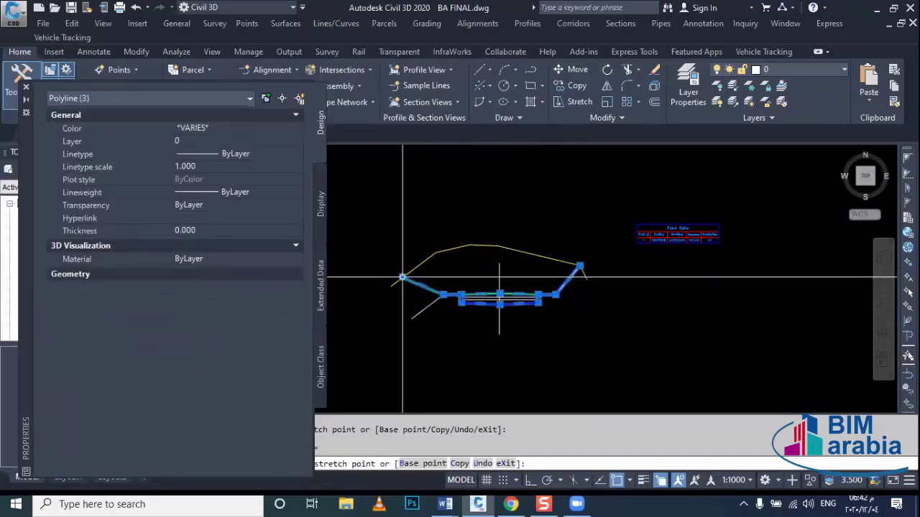
Stretch the left side-slope ends up to the ground line's left end.
left_click(403, 277)
left_click(412, 329)
left_click(431, 305)
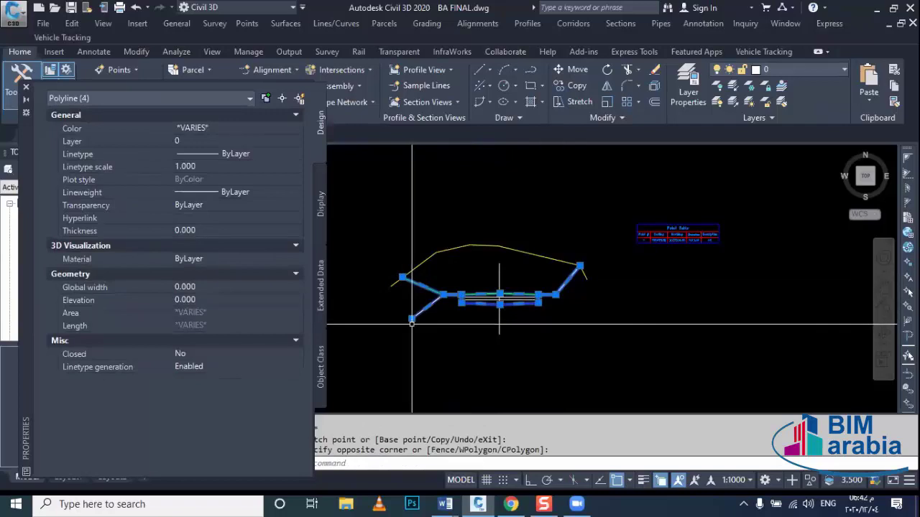
left_click(411, 318)
left_click(401, 278)
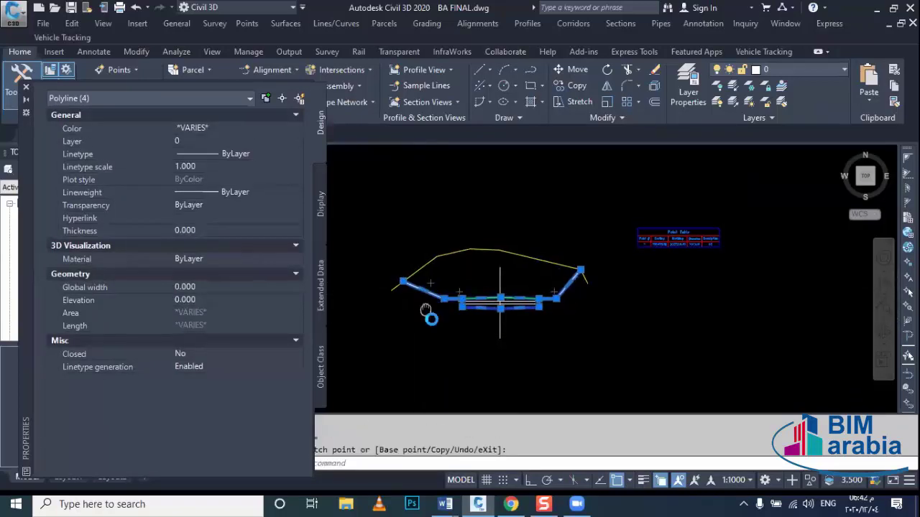
middle_click_drag(462, 307, 469, 320)
key("Escape")
scroll(436, 321, "up", 2)
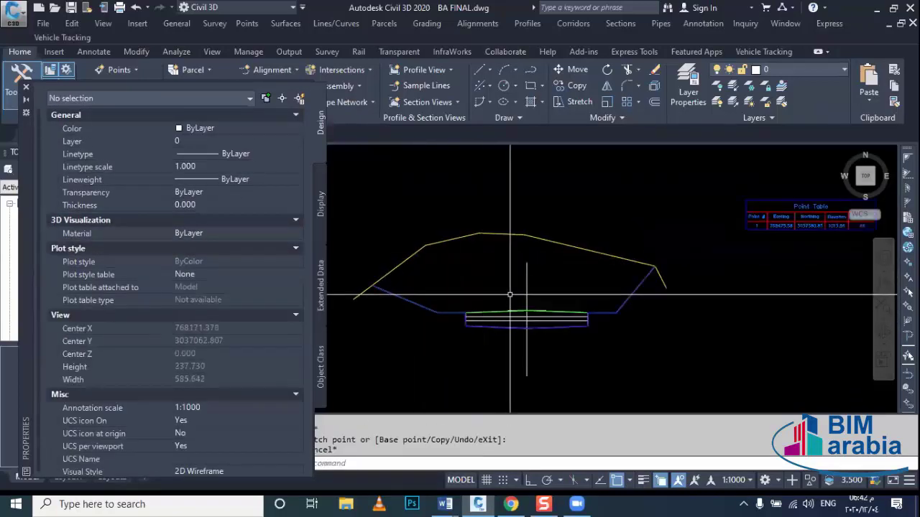
Check the yellow ground line and road layers by selecting and clearing them.
left_click(527, 220)
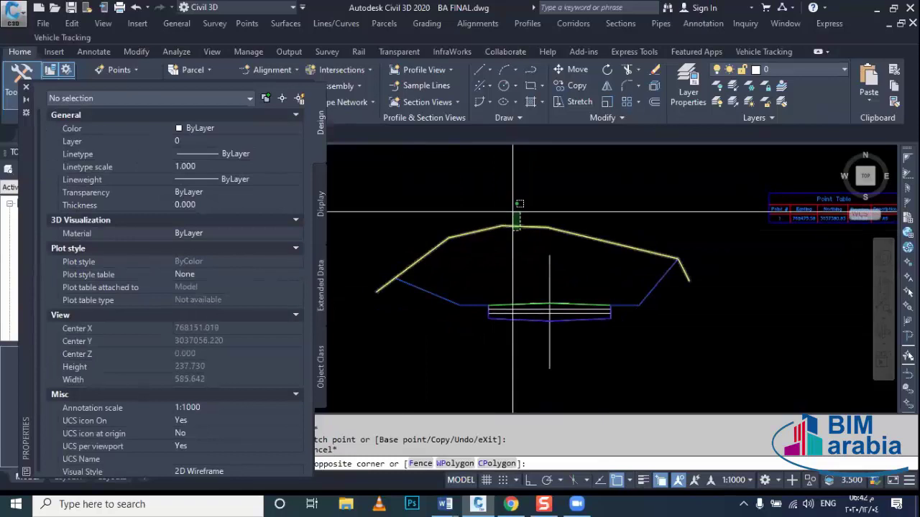
left_click(508, 247)
key("Escape")
left_click(518, 314)
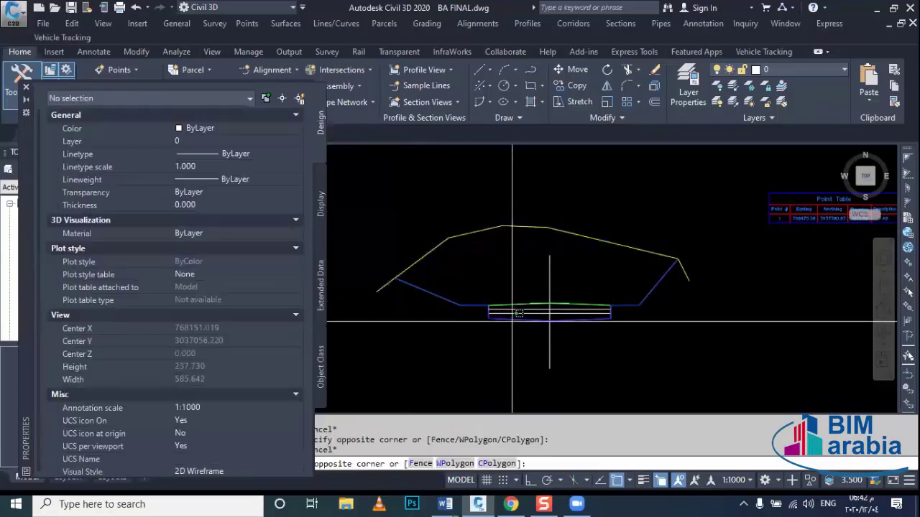
left_click(513, 345)
key("Escape")
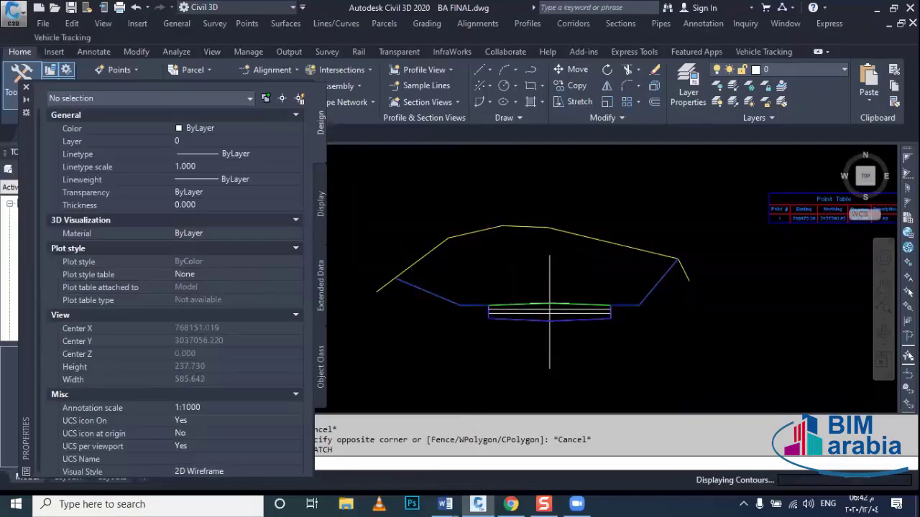
Hatch the region between the yellow and blue lines with cyan ANSI32.
left_click(505, 247)
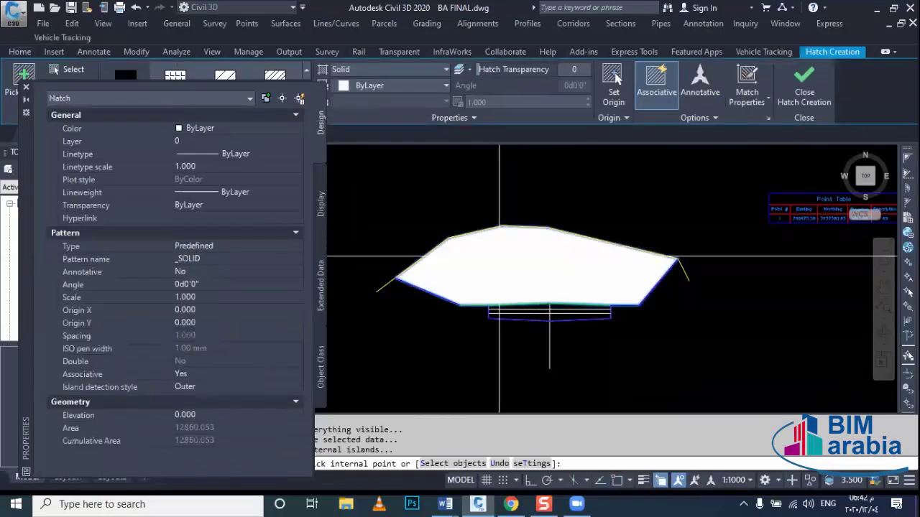
left_click(287, 79)
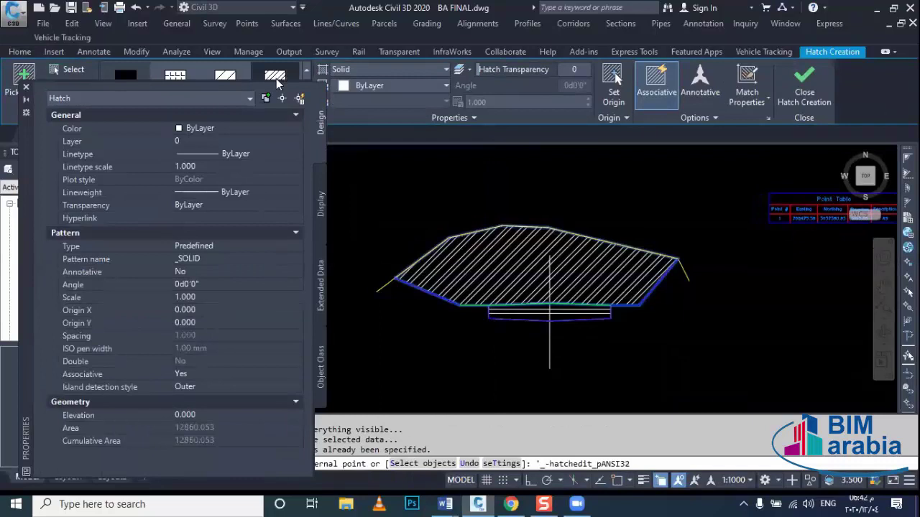
left_click(220, 123)
left_click(220, 124)
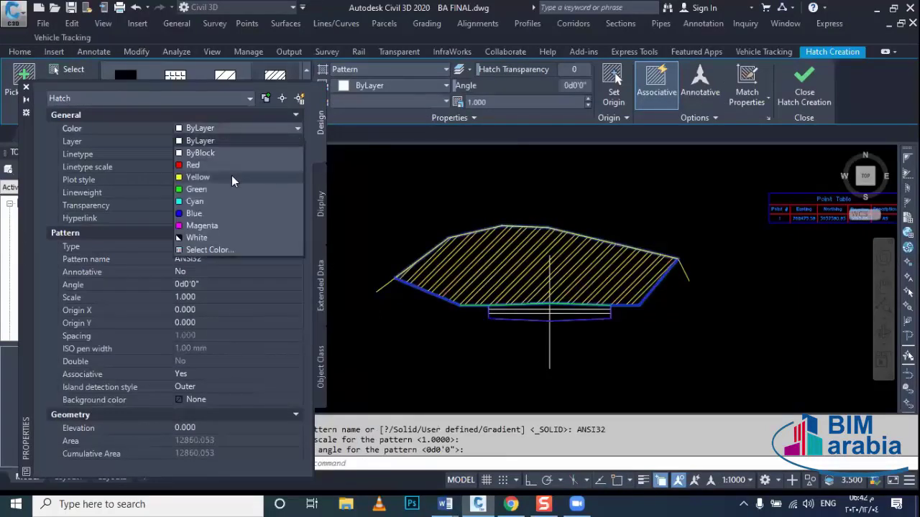
left_click(287, 205)
key("Escape")
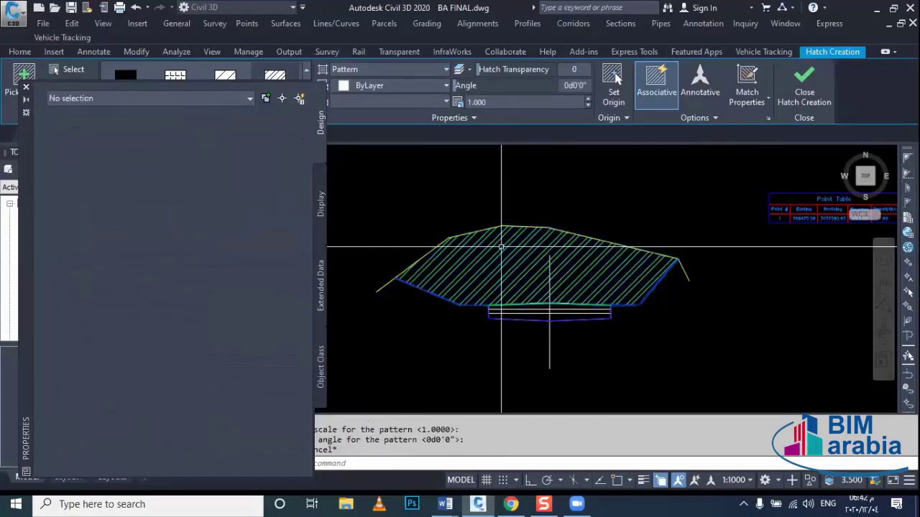
Review the new hatch in view and select it for removal.
scroll(537, 345, "up", 2)
scroll(537, 345, "up", 2)
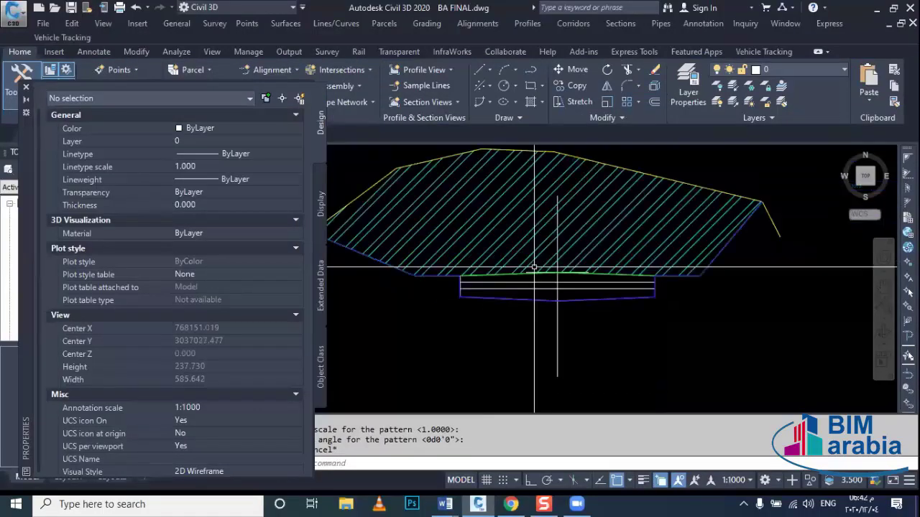
left_click(530, 262)
mouse_move(596, 292)
middle_mouse_down()
mouse_move(540, 288)
mouse_move(520, 319)
middle_mouse_up()
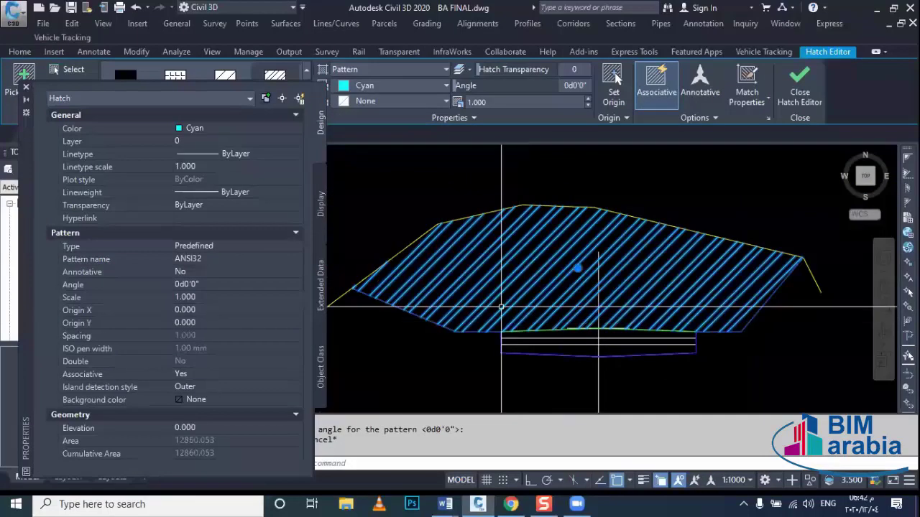
key("Escape")
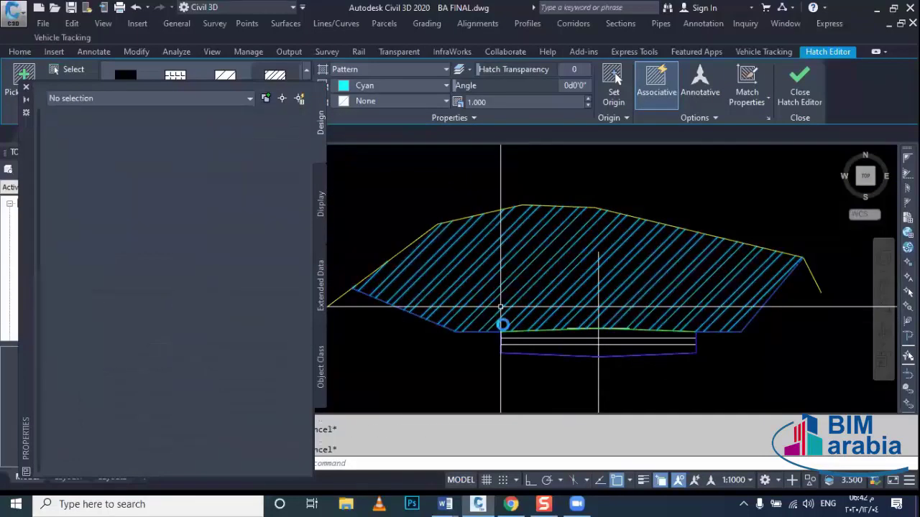
middle_click_drag(566, 350, 493, 306)
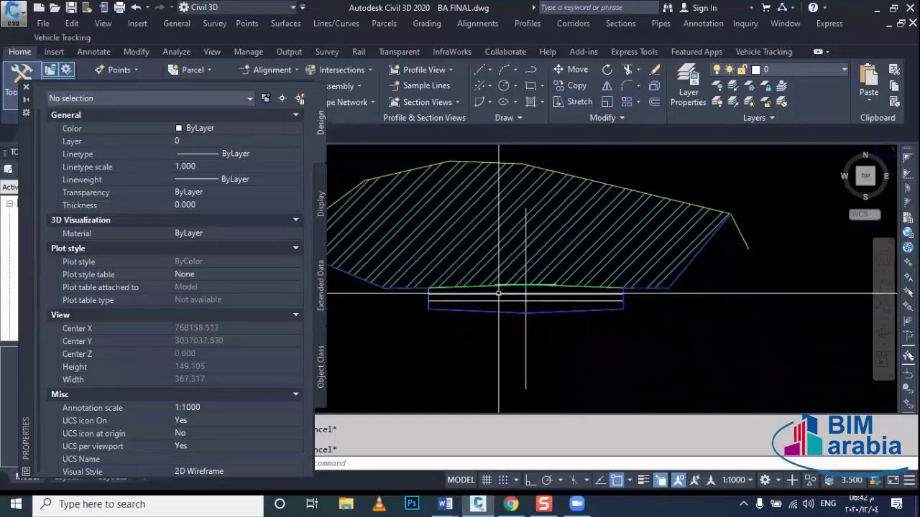
left_click(560, 270)
Delete the misplaced hatch and trial-select the five road polylines.
scroll(561, 270, "down", 4)
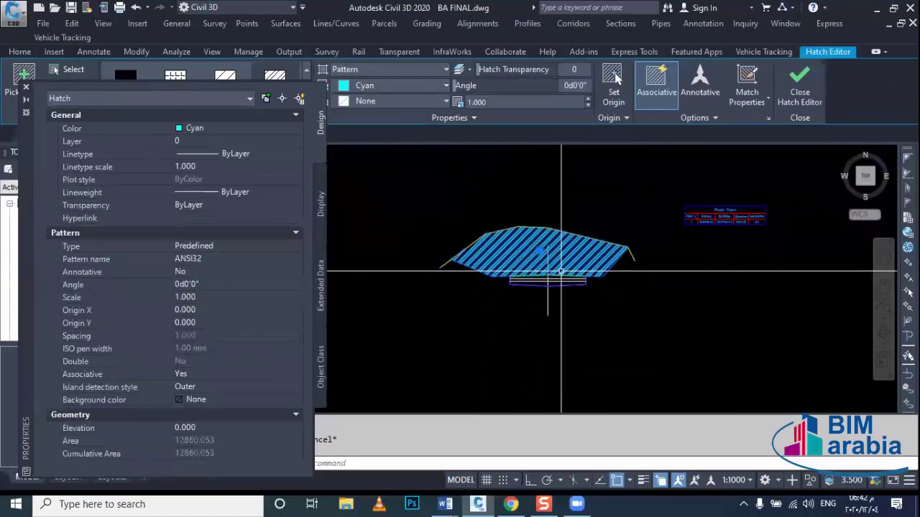
key("Delete")
scroll(530, 256, "up", 2)
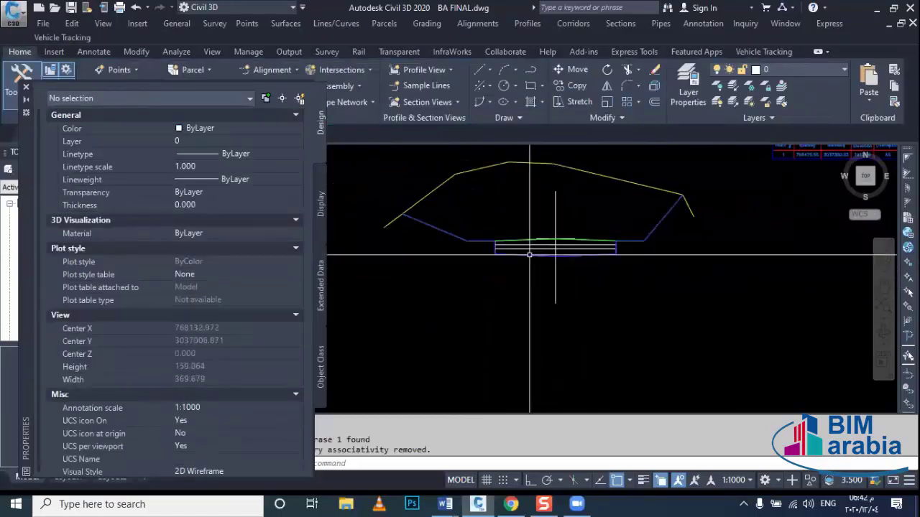
scroll(543, 253, "up", 2)
left_click(544, 253)
left_click(524, 235)
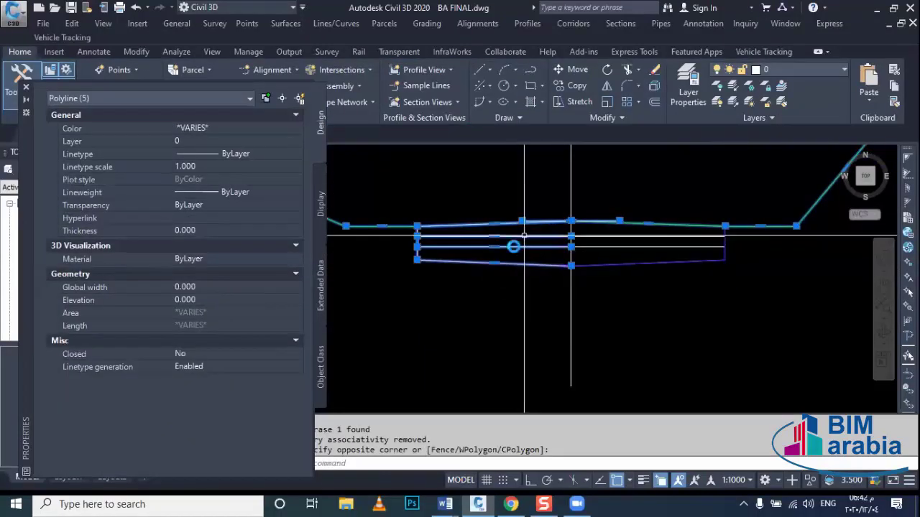
key("Escape")
Select eight road polylines and start a Move from a base point, then cancel.
middle_click_drag(524, 235, 498, 256)
left_click(595, 242)
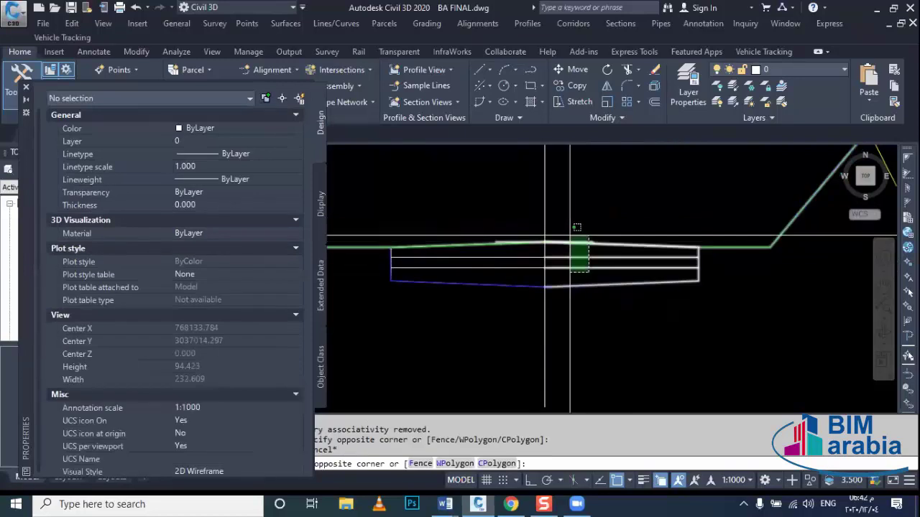
left_click(573, 275)
left_click(517, 247)
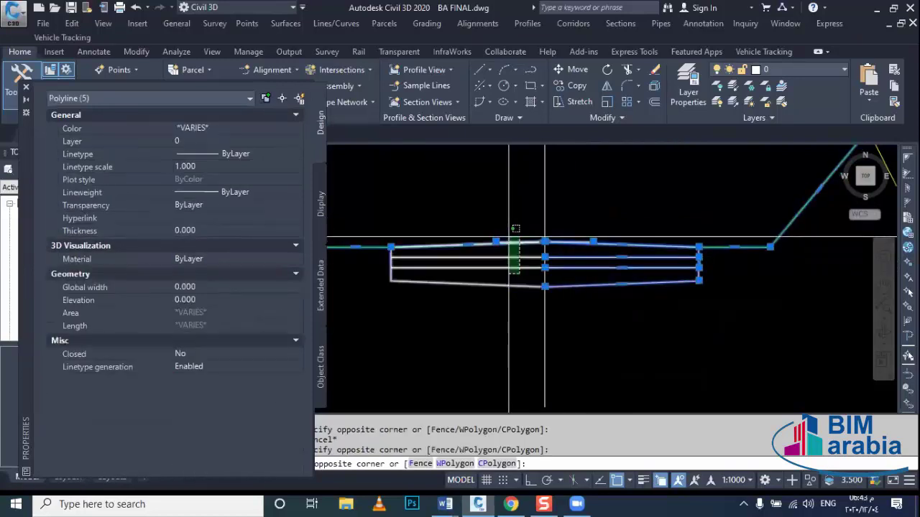
left_click(511, 262)
type("m")
key("Return")
left_click(517, 279)
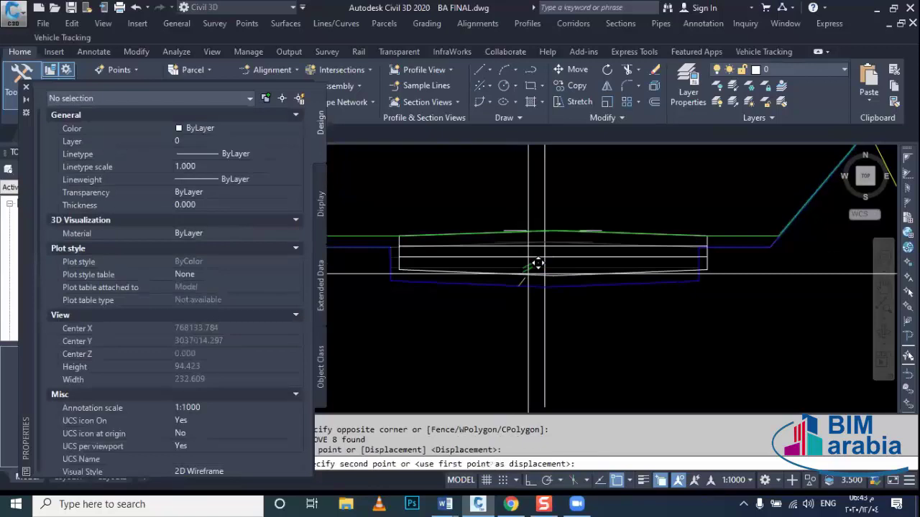
scroll(556, 237, "down", 2)
key("Escape")
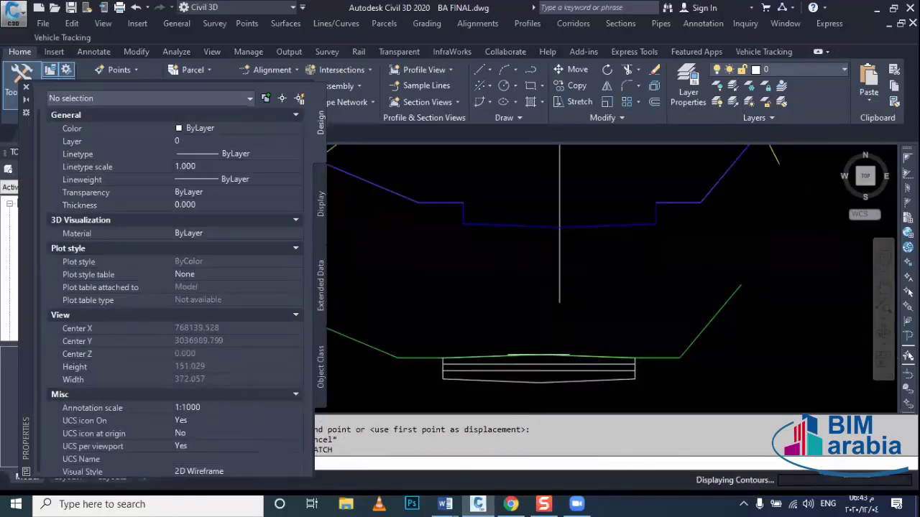
Fill the upper enclosed section area with the cyan ANSI32 hatch.
middle_click_drag(533, 340, 540, 405)
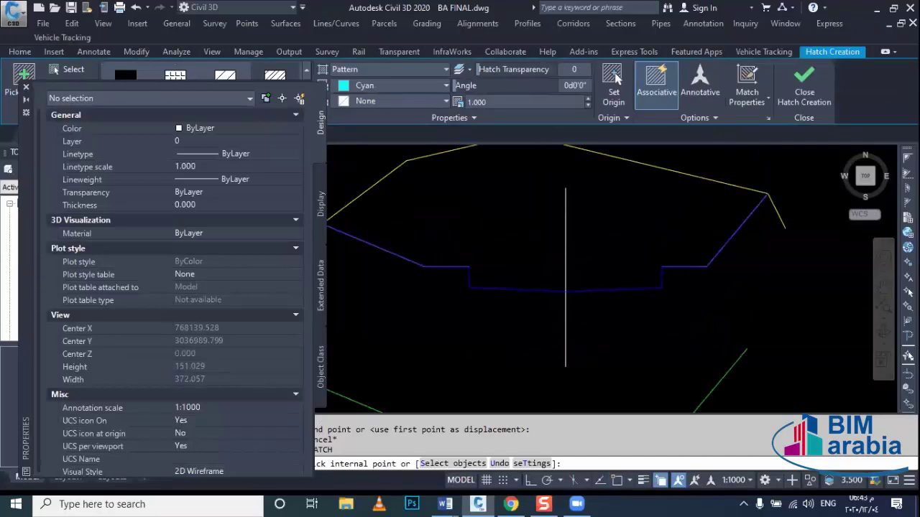
left_click(538, 232)
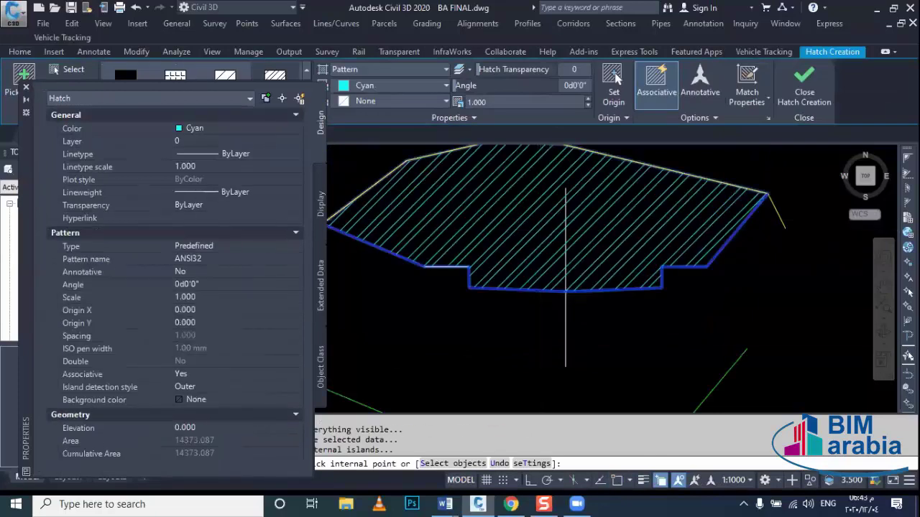
key("Escape")
scroll(581, 322, "down", 2)
scroll(575, 323, "down", 2)
Window-select the lower section and start a Move, then cancel it.
left_click(601, 312)
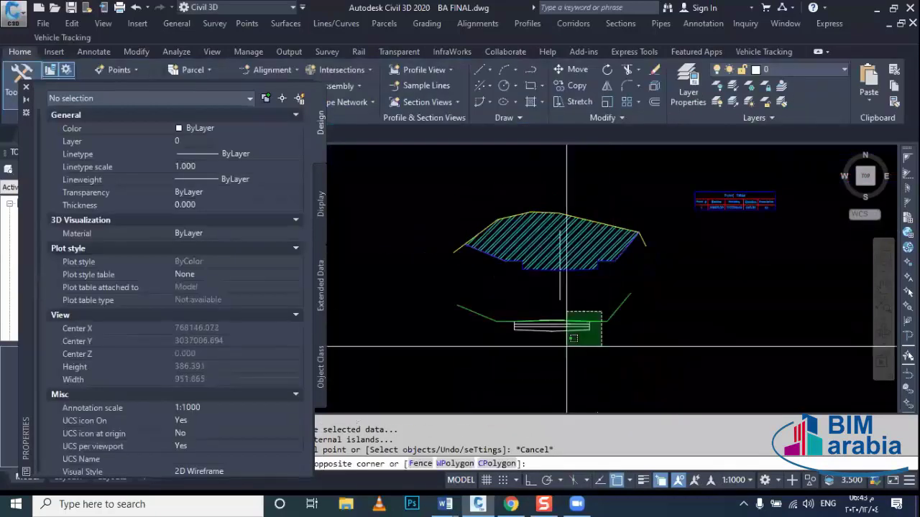
left_click(572, 338)
type("m")
key("Return")
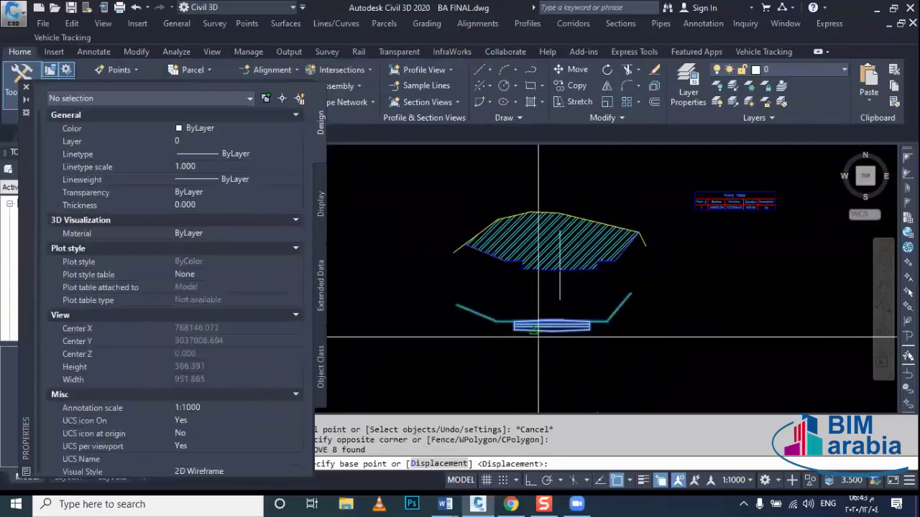
scroll(537, 336, "up", 3)
scroll(537, 335, "up", 3)
scroll(546, 331, "up", 2)
scroll(554, 325, "up", 2)
left_click(555, 323)
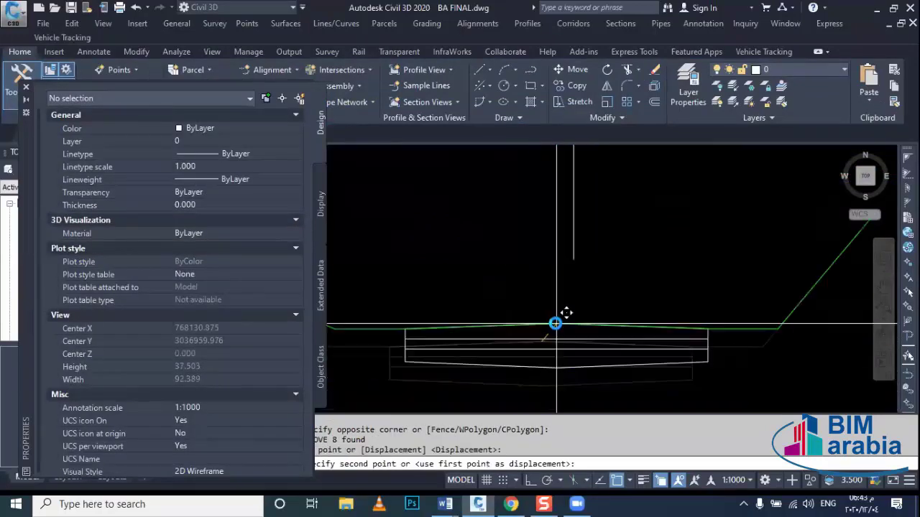
scroll(556, 323, "down", 2)
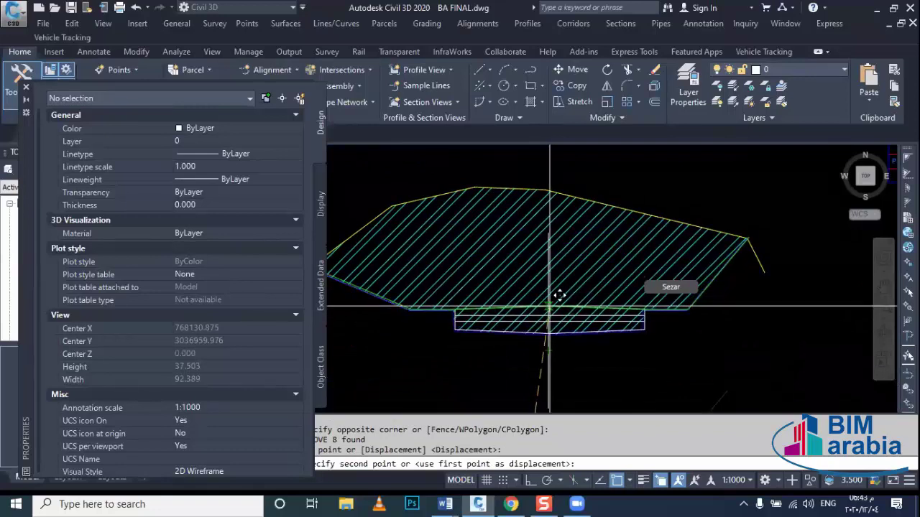
key("Escape")
Reselect all the lower section polylines with two selection windows.
scroll(550, 319, "down", 3)
scroll(557, 345, "down", 2)
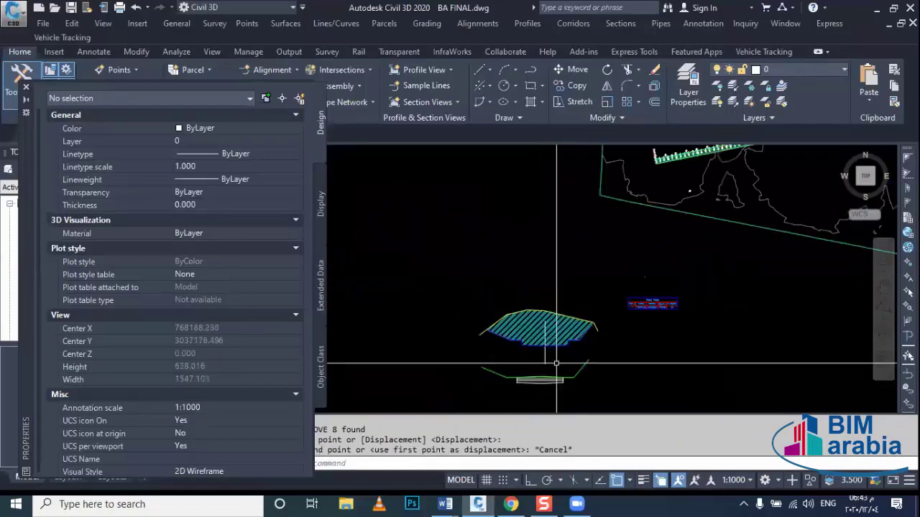
left_click(566, 387)
scroll(565, 390, "up", 1)
left_click(558, 390)
scroll(558, 390, "up", 2)
scroll(546, 380, "up", 1)
left_click(536, 368)
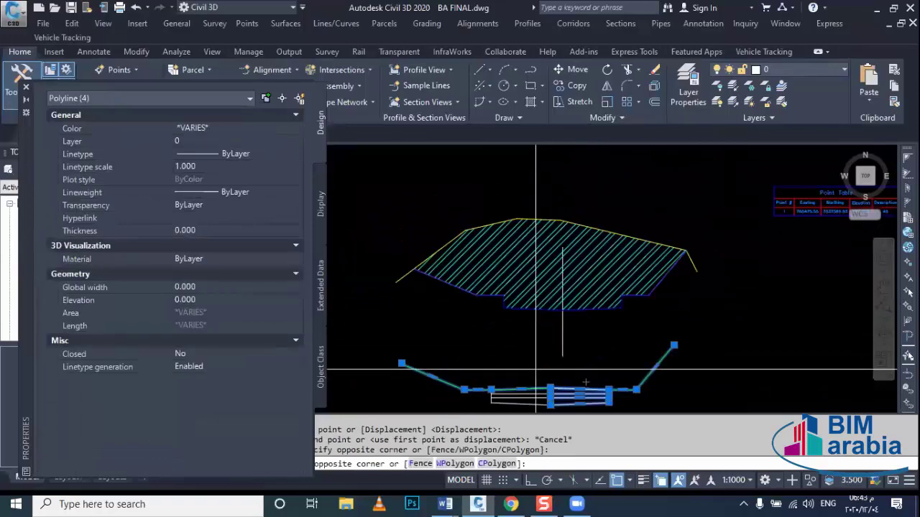
left_click(507, 404)
Move them from their bottom centre up to the hatched section's bottom edge.
type("m")
key("Return")
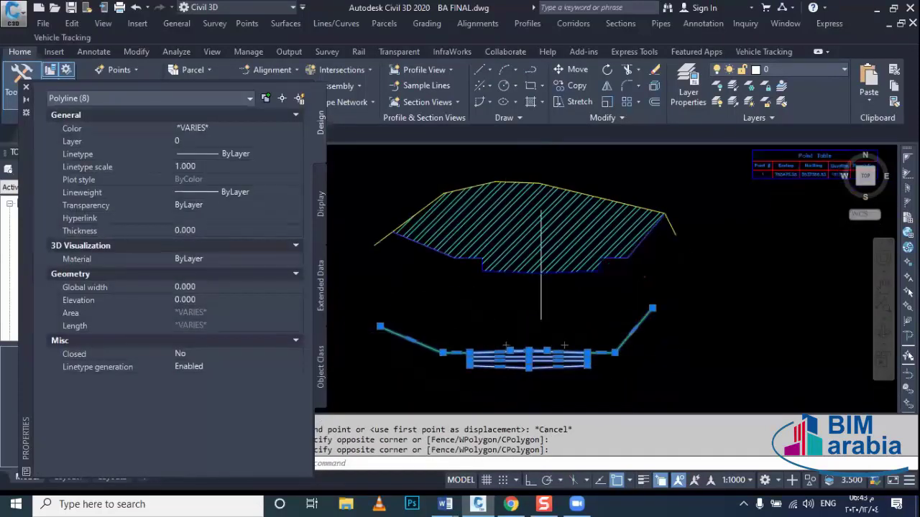
scroll(532, 371, "up", 2)
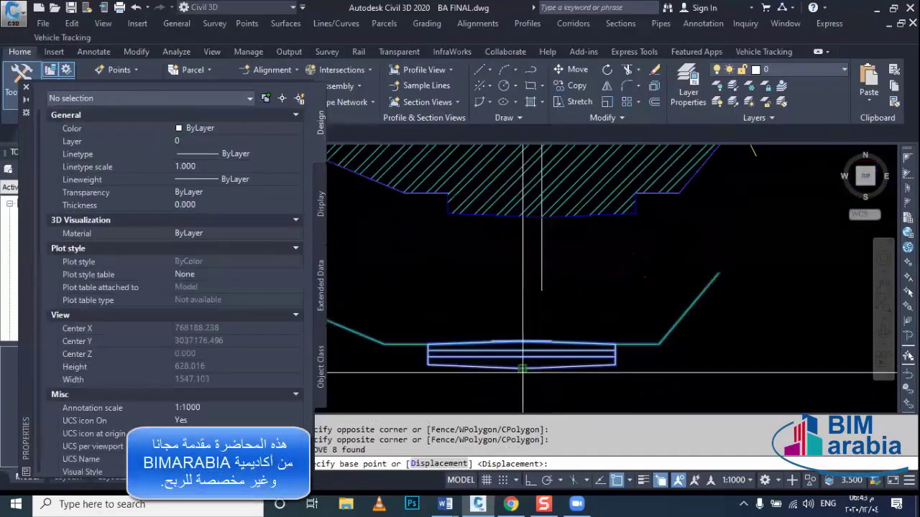
left_click(533, 368)
scroll(570, 334, "up", 3)
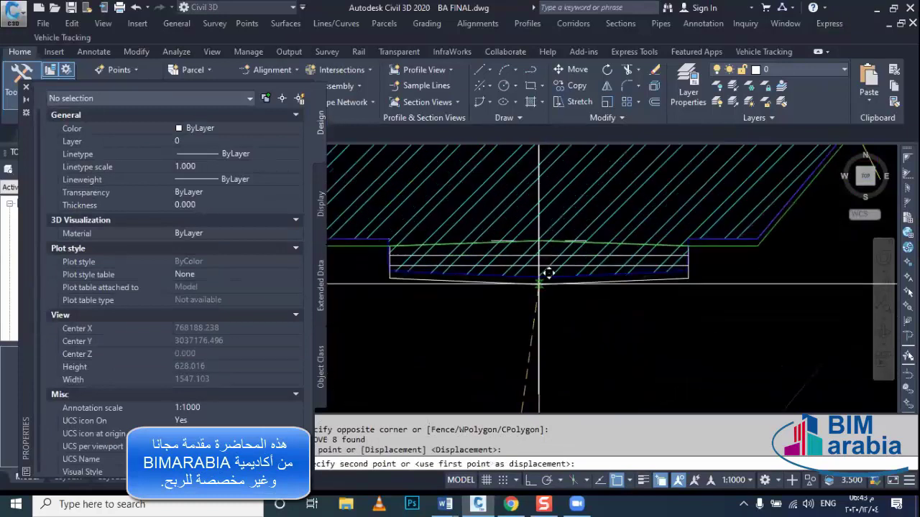
left_click(548, 270)
scroll(546, 288, "down", 3)
mouse_move(546, 288)
middle_mouse_down()
mouse_move(525, 301)
mouse_move(572, 264)
middle_mouse_up()
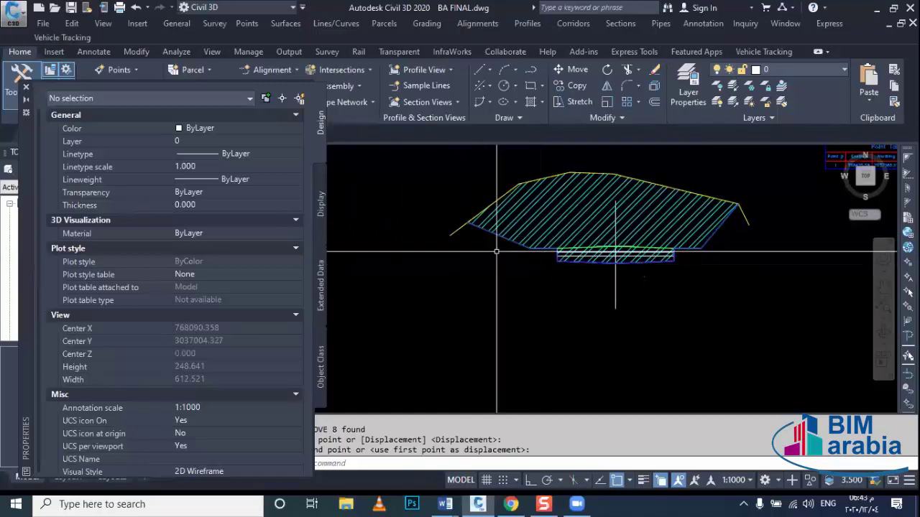
Navigate back to the alignment start, clear active commands, and pick the overlapping corridor edge.
middle_click_drag(616, 309, 561, 293)
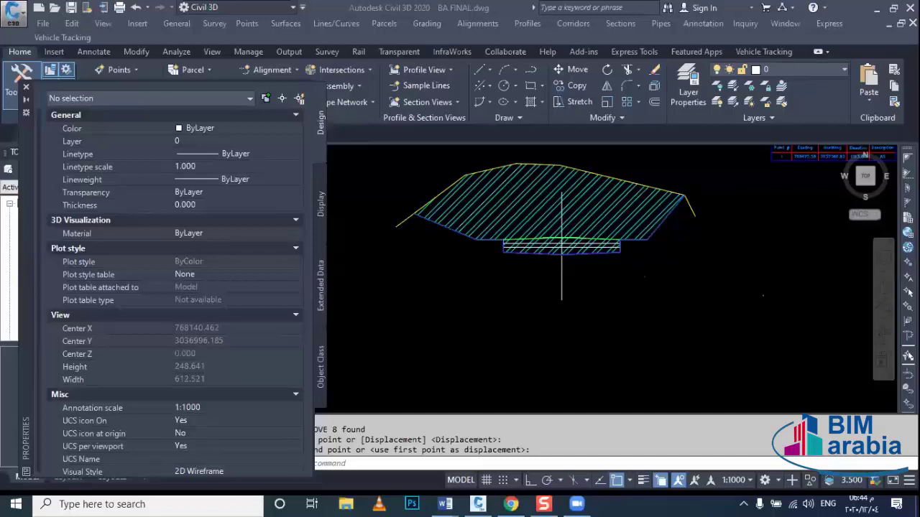
scroll(633, 276, "down", 5)
mouse_move(601, 308)
middle_mouse_down()
mouse_move(534, 307)
mouse_move(579, 314)
mouse_move(640, 250)
middle_mouse_up()
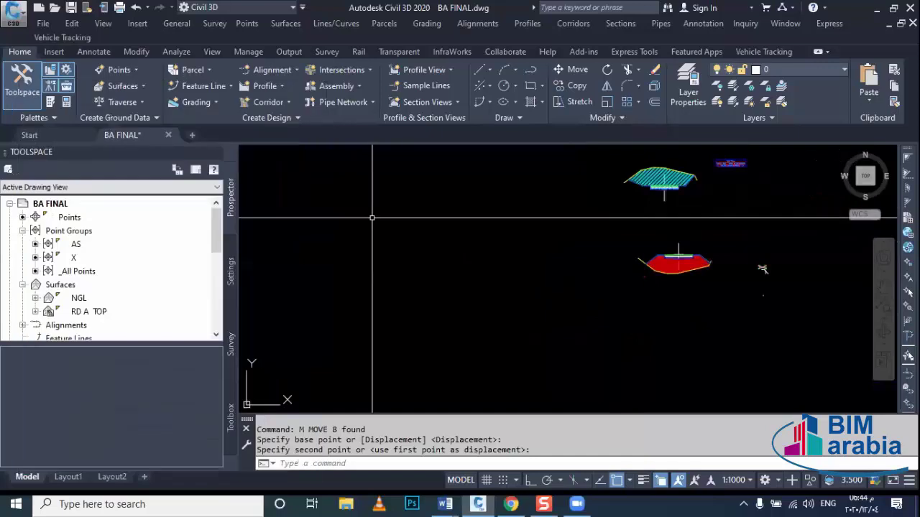
scroll(445, 267, "down", 2)
scroll(531, 266, "down", 2)
scroll(531, 265, "up", 2)
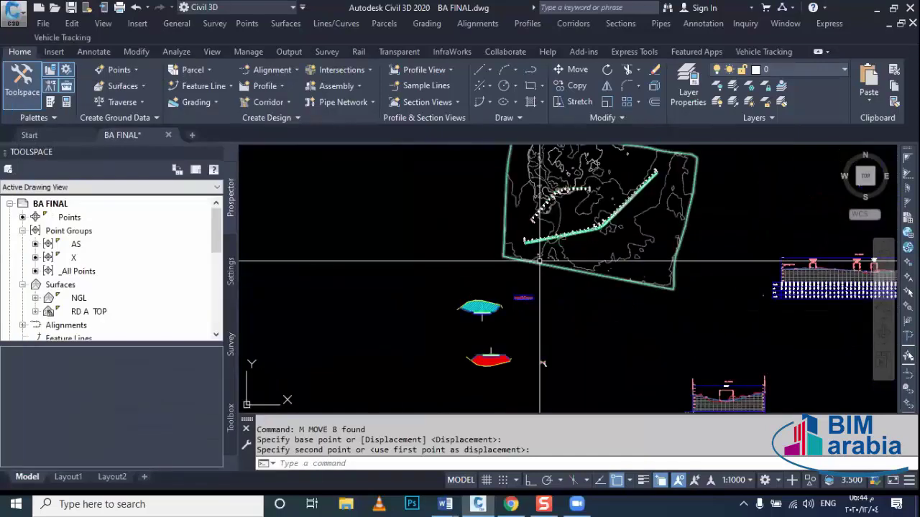
scroll(531, 266, "up", 2)
scroll(531, 266, "up", 1)
scroll(531, 266, "up", 5)
key("Escape")
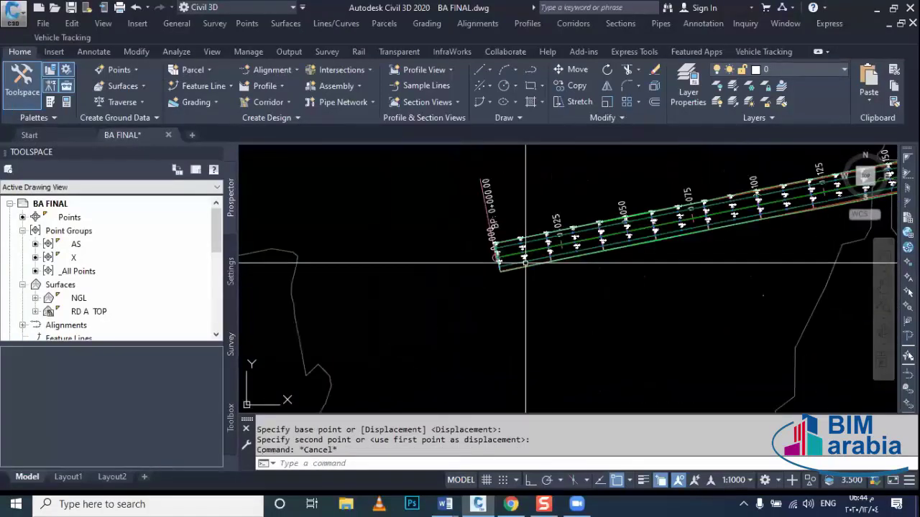
key("Escape")
left_click(504, 271)
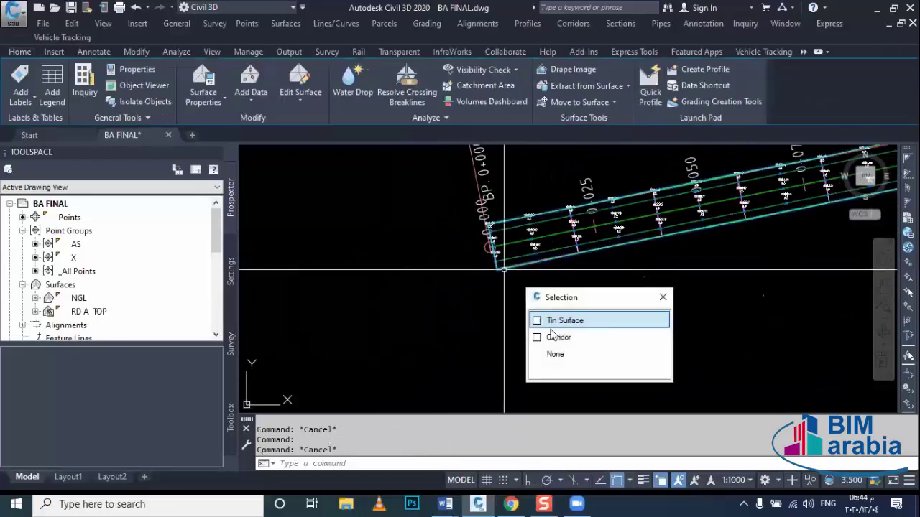
In Corridor Properties, create a new corridor surface named RD A DATUM.
left_click(555, 334)
right_click(543, 289)
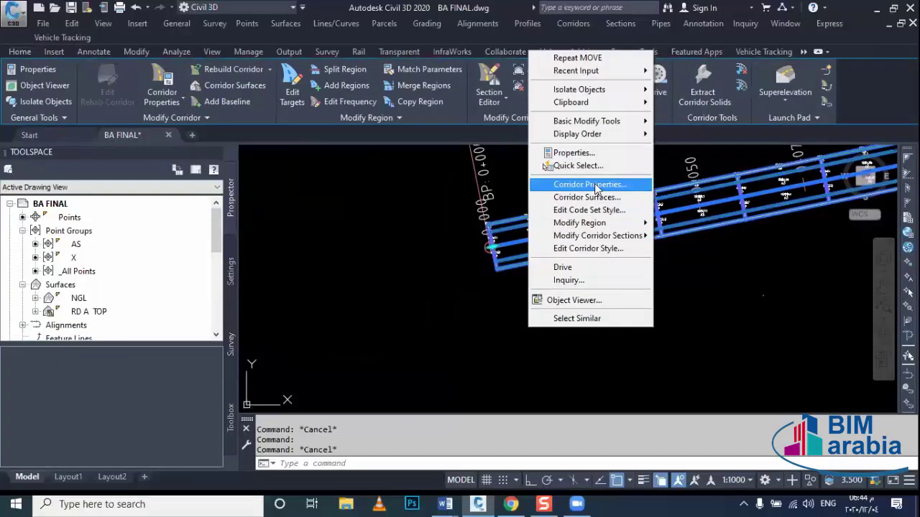
left_click(589, 180)
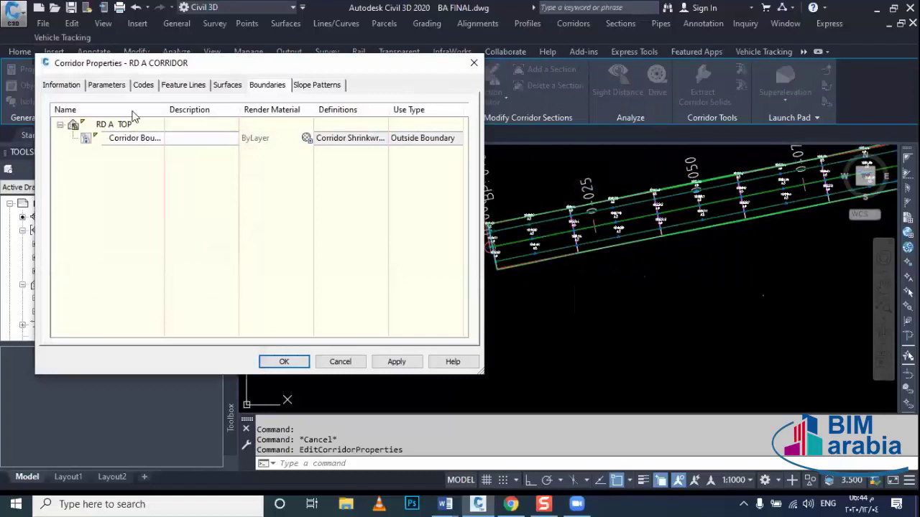
left_click(223, 85)
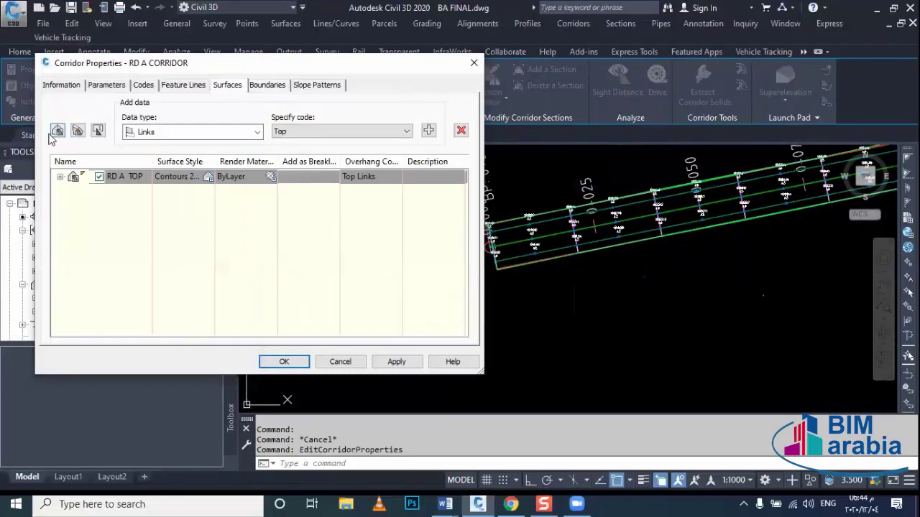
left_click(58, 130)
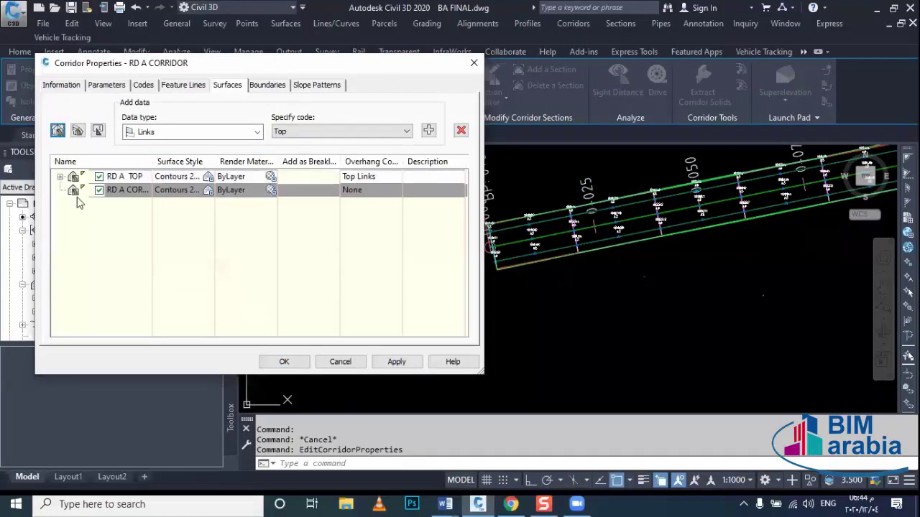
left_click(125, 190)
type("R")
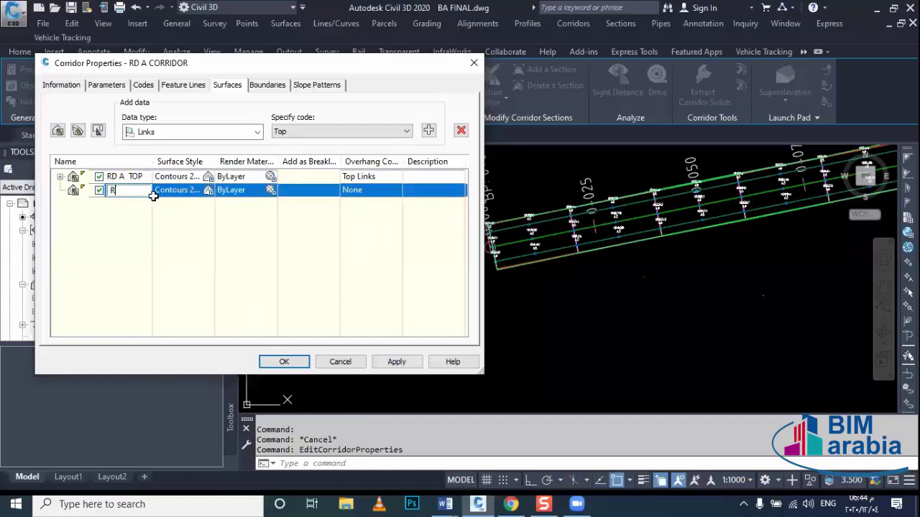
type("D A")
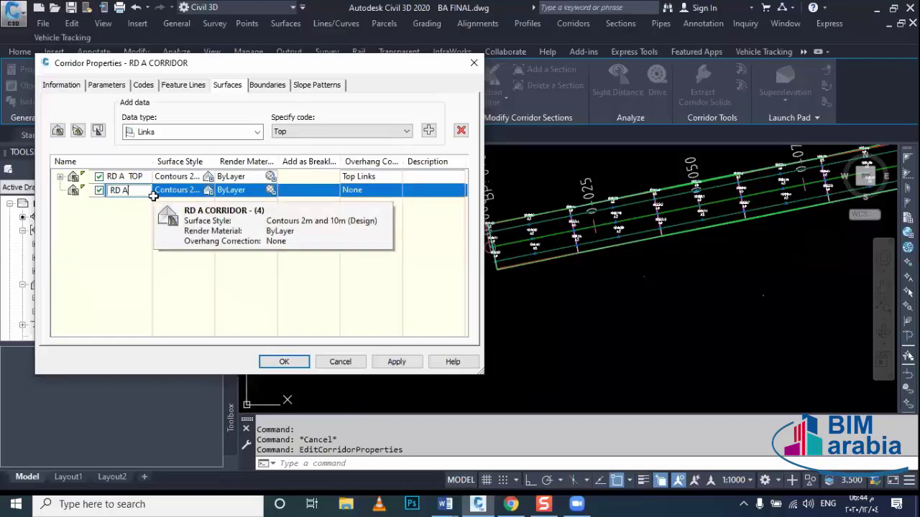
type("U")
type("M")
left_click(148, 237)
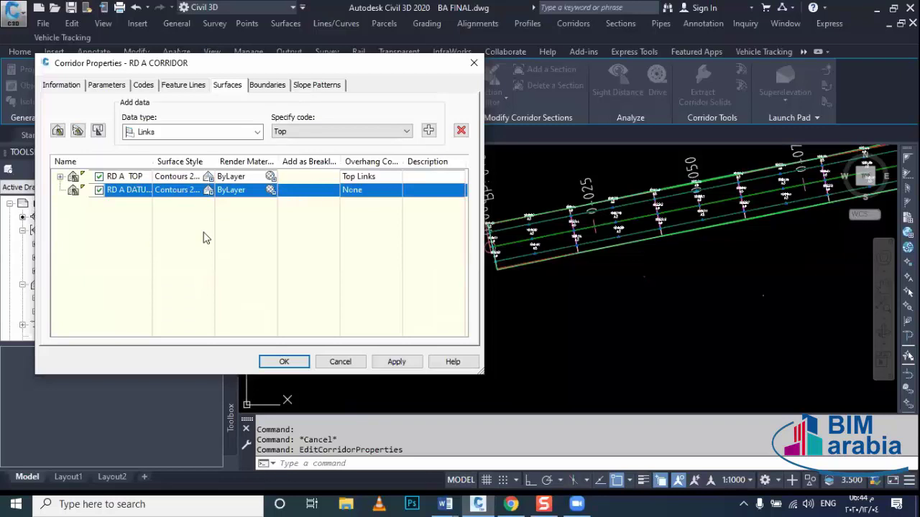
Add Datum links as breaklines to RD A DATUM with Bottom Links overhang correction.
left_click(343, 131)
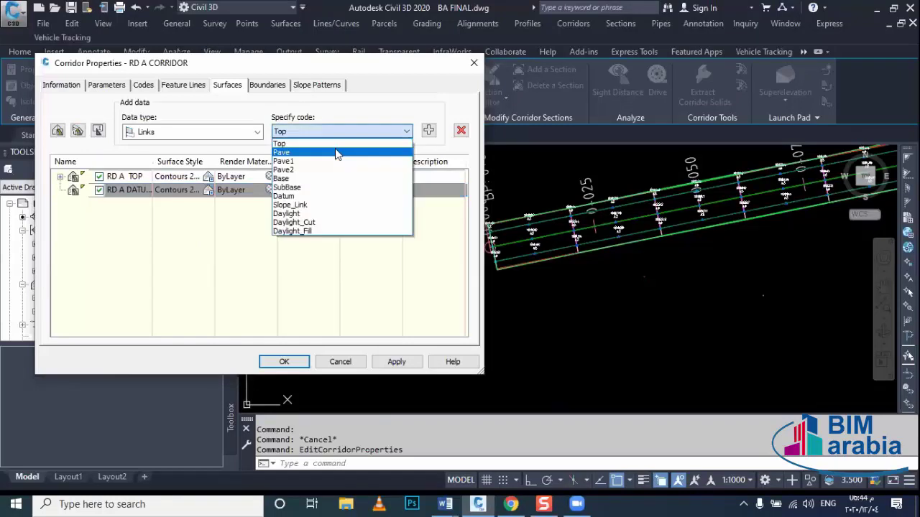
left_click(343, 199)
left_click(429, 130)
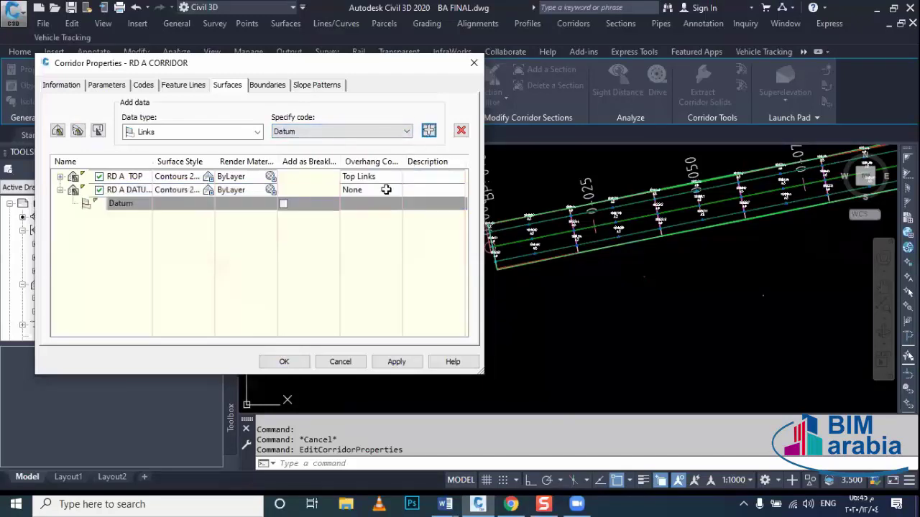
left_click(283, 204)
left_click(381, 190)
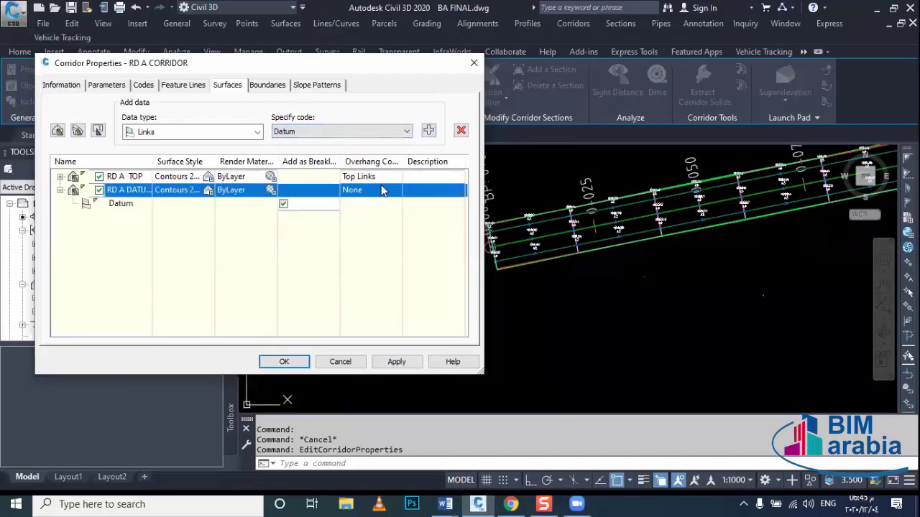
left_click(381, 190)
left_click(363, 213)
Bound RD A DATUM by the corridor extents, apply, and rebuild the corridor.
left_click(267, 85)
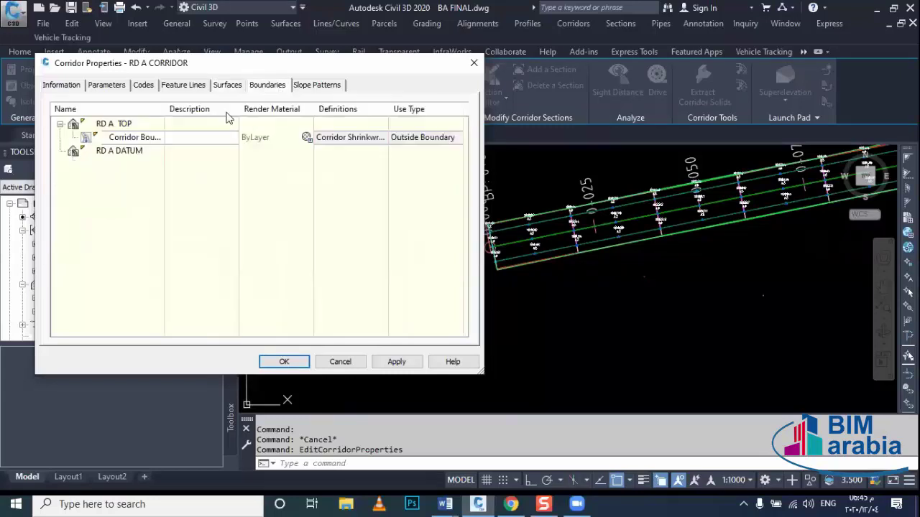
left_click(136, 155)
right_click(135, 153)
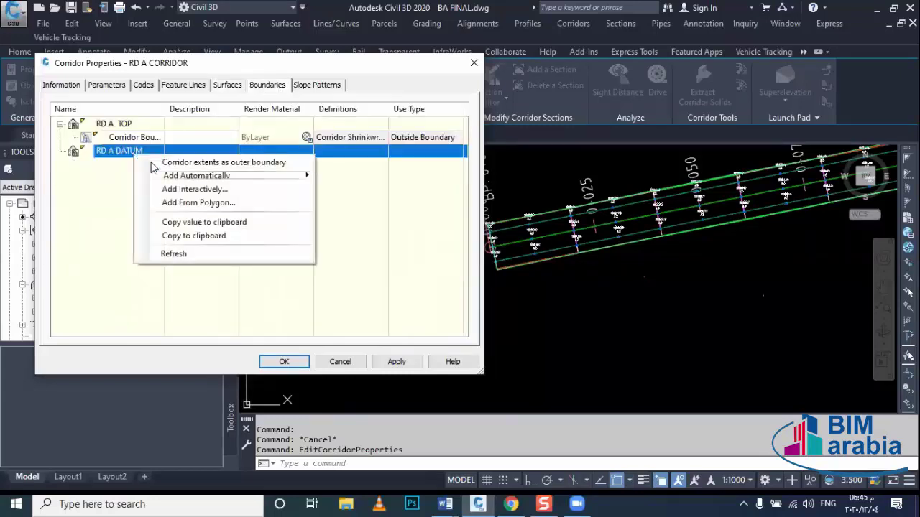
left_click(154, 163)
left_click(284, 361)
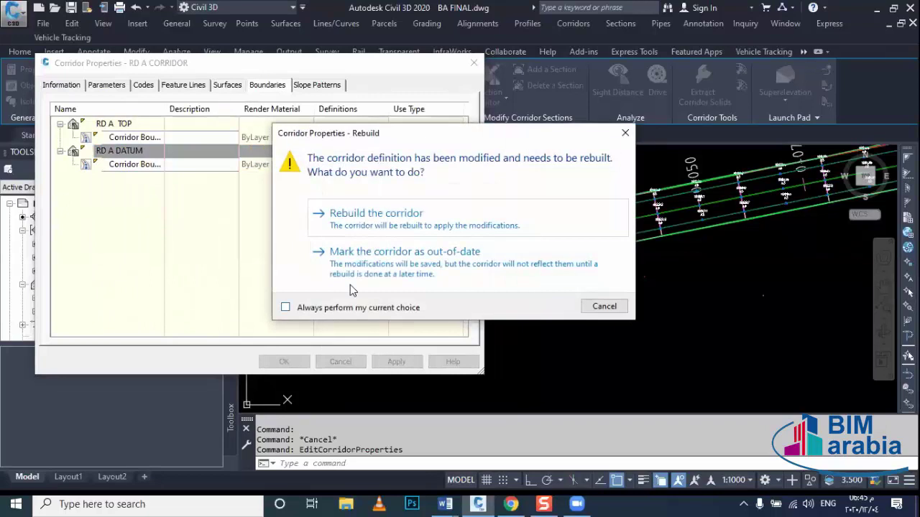
left_click(376, 214)
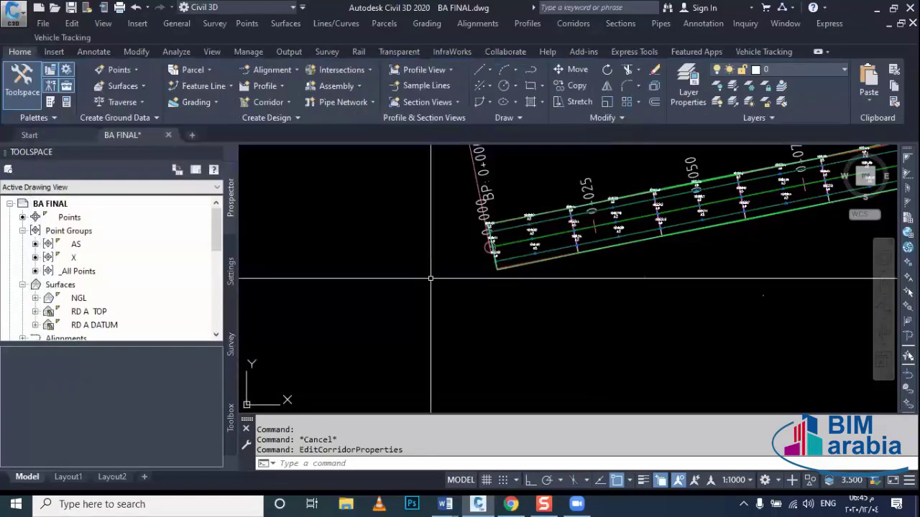
Draw the open box outline beside the site as an Ortho-constrained polyline.
scroll(431, 278, "down", 3)
middle_click_drag(478, 328, 610, 304)
scroll(491, 313, "down", 3)
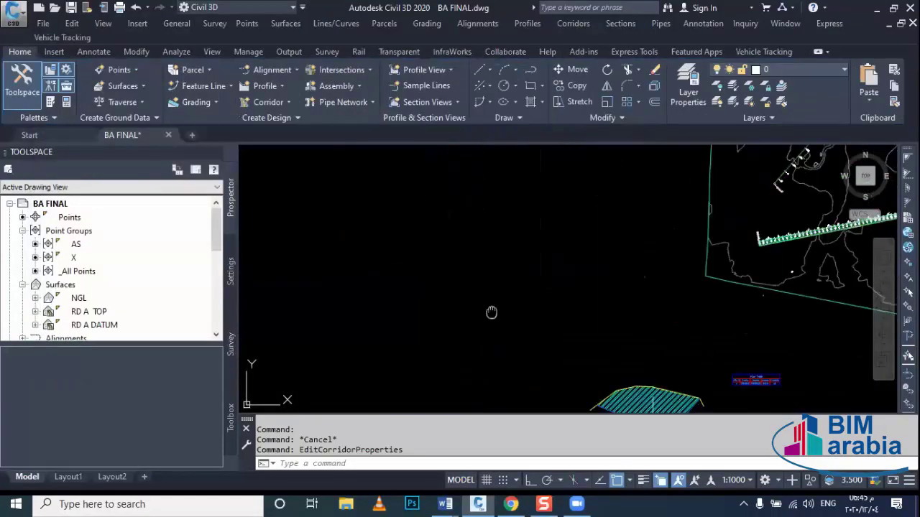
middle_click_drag(491, 313, 500, 313)
key("Escape")
type("PL")
key("Return")
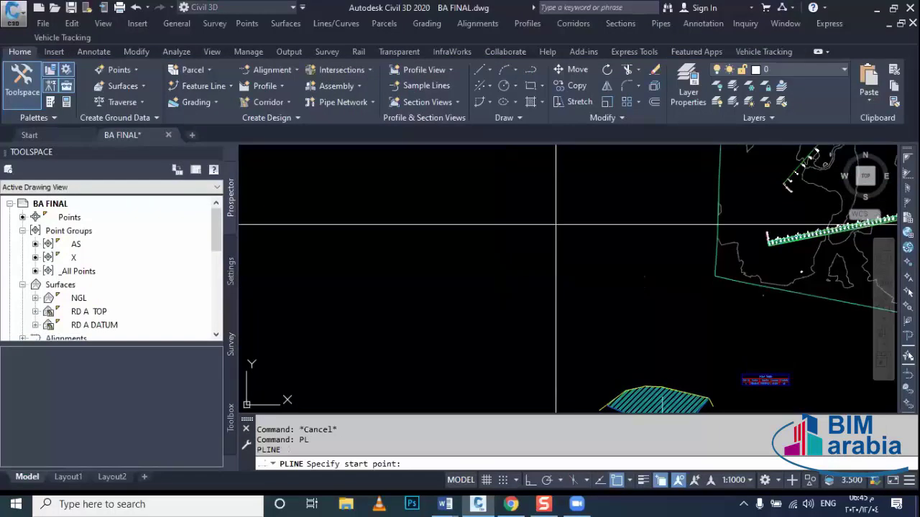
left_click(555, 225)
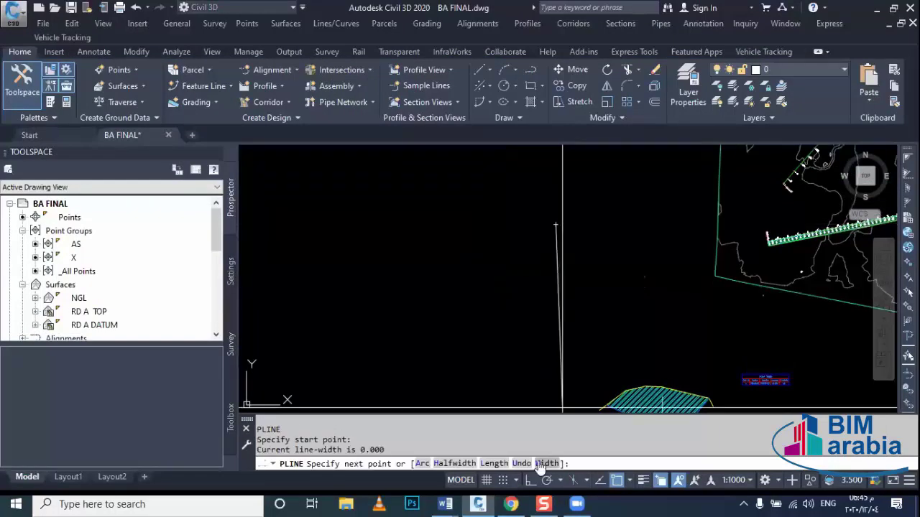
left_click(530, 480)
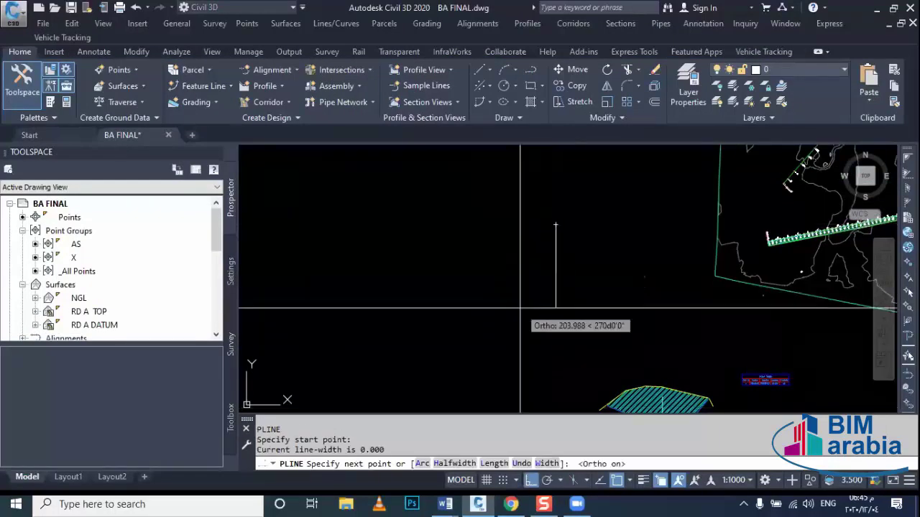
left_click(494, 313)
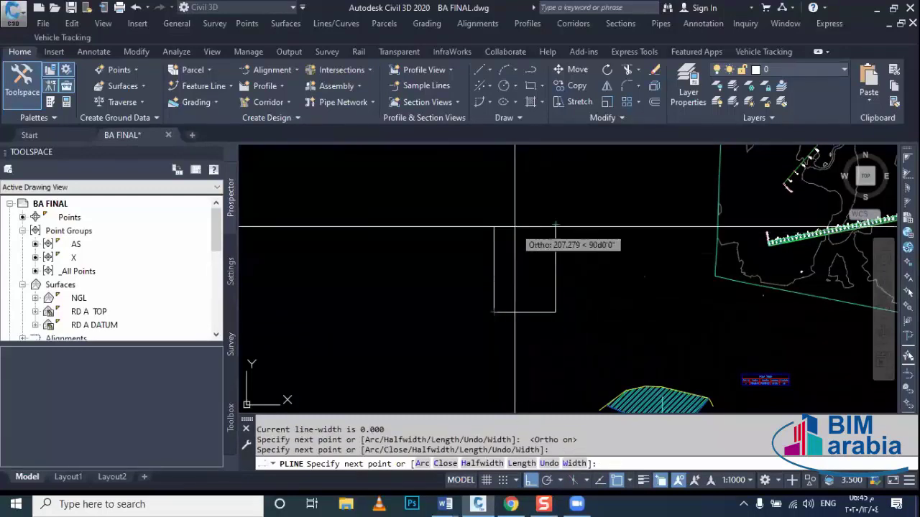
key("Escape")
Draw a horizontal polyline across the box from its left side to its right side.
middle_click_drag(441, 294, 414, 332)
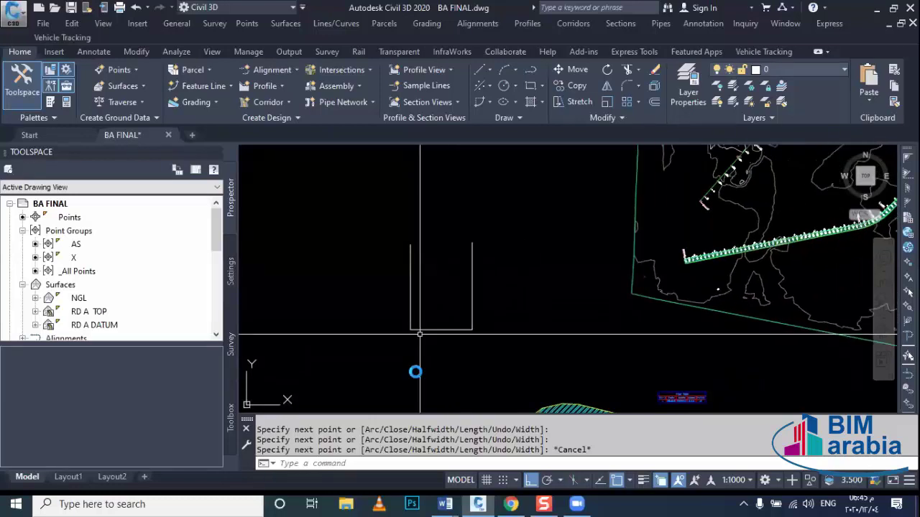
middle_click_drag(413, 332, 411, 325)
scroll(411, 325, "up", 2)
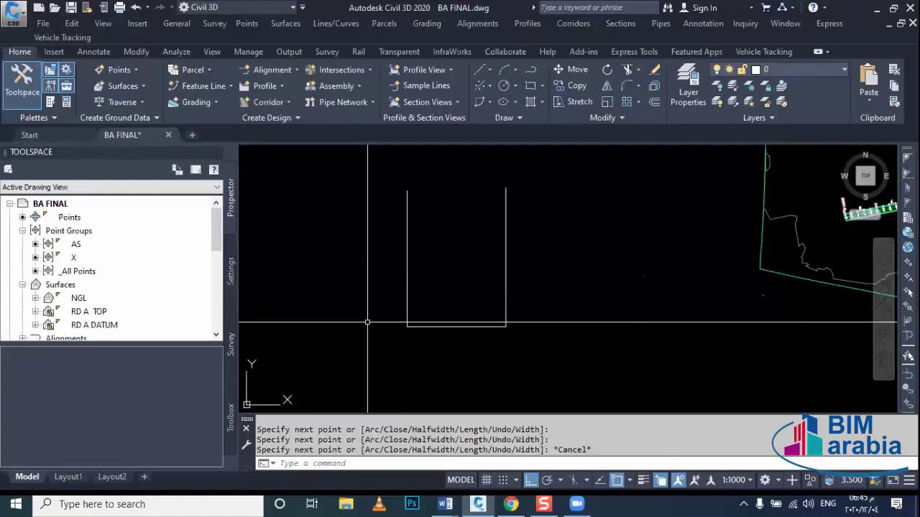
middle_click_drag(381, 319, 390, 316)
key("Escape")
type("PL")
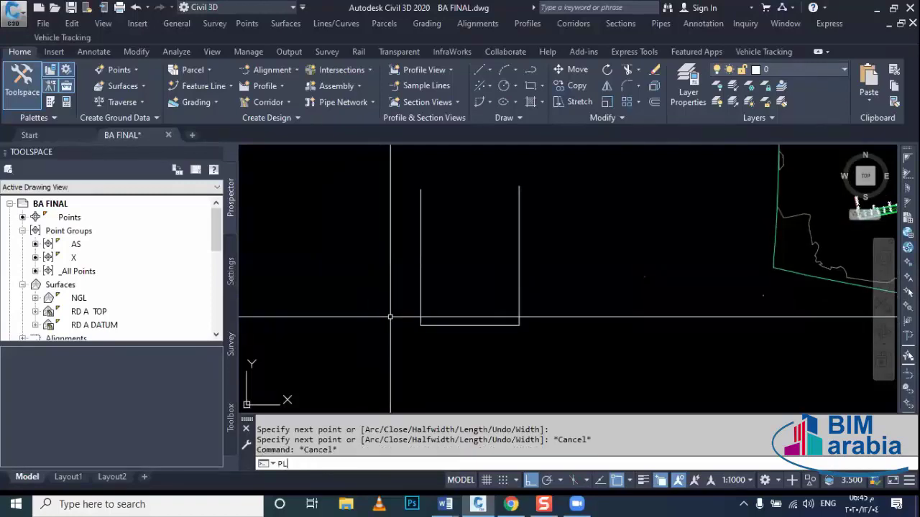
key("Return")
scroll(390, 317, "up", 2)
left_click(438, 226)
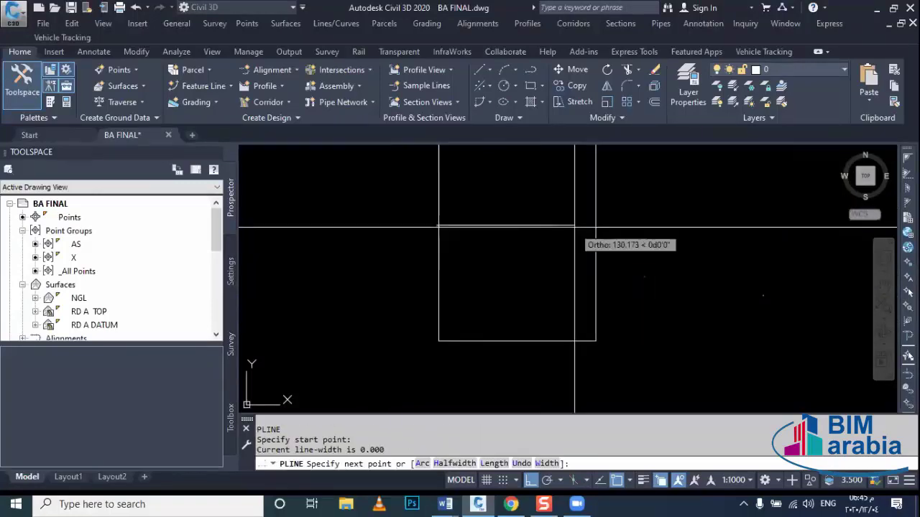
left_click(595, 225)
key("Escape")
Add two short polyline marks just below the horizontal line.
key("Return")
scroll(520, 242, "up", 3)
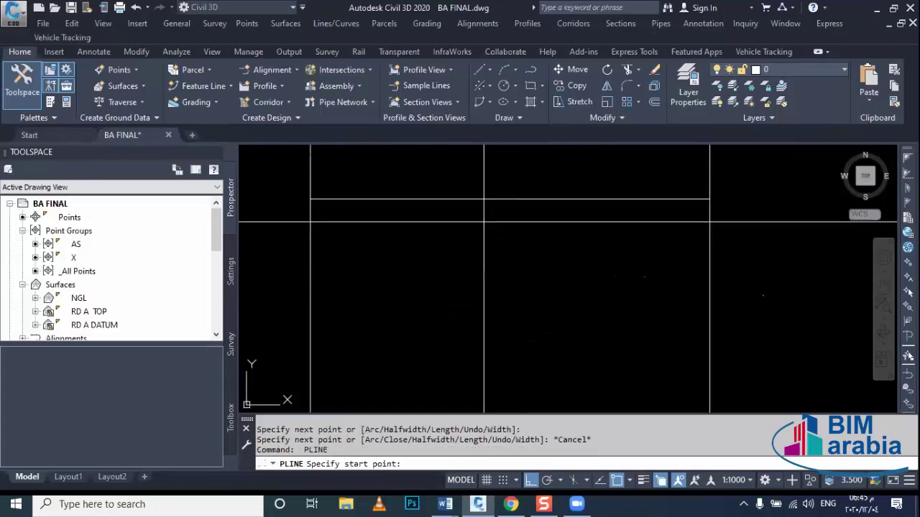
left_click(475, 219)
key("Escape")
key("Return")
scroll(474, 219, "up", 2)
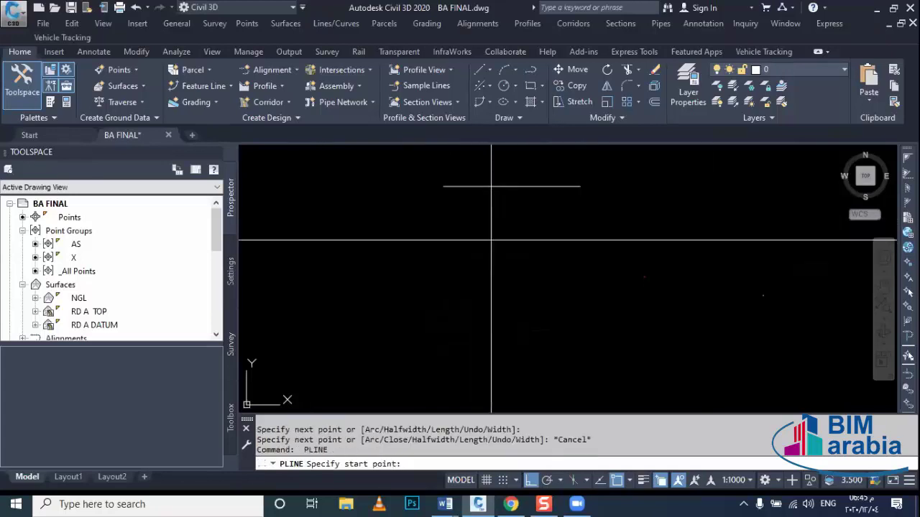
left_click(477, 228)
left_click(525, 227)
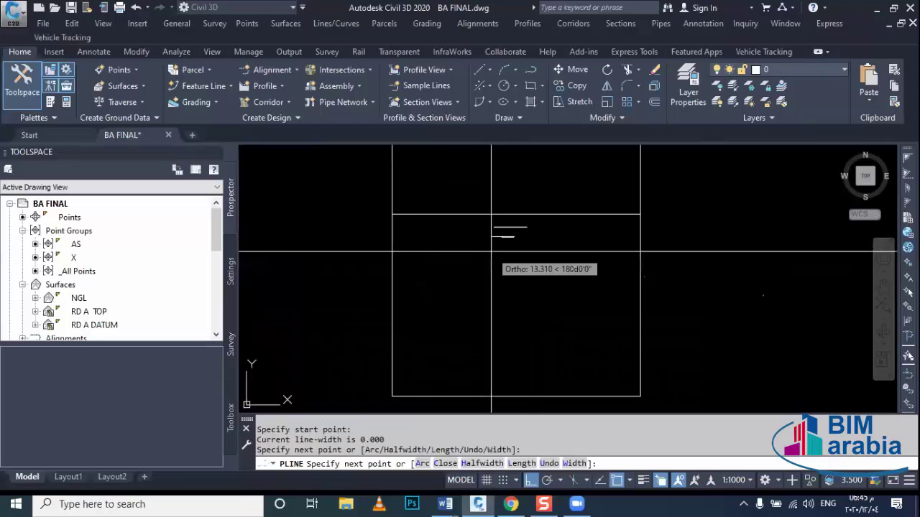
key("Escape")
Window-select the horizontal line and both short marks.
scroll(493, 251, "down", 3)
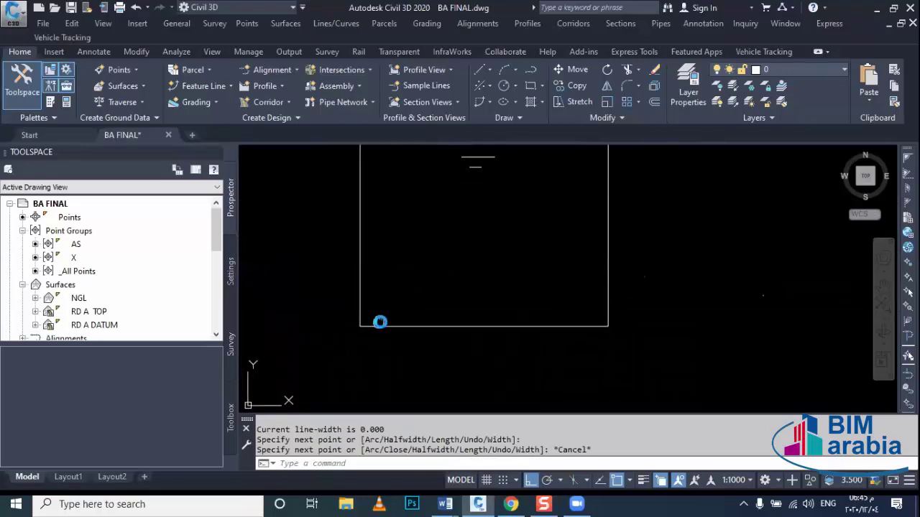
middle_click_drag(380, 321, 421, 361)
middle_click_drag(417, 172, 421, 228)
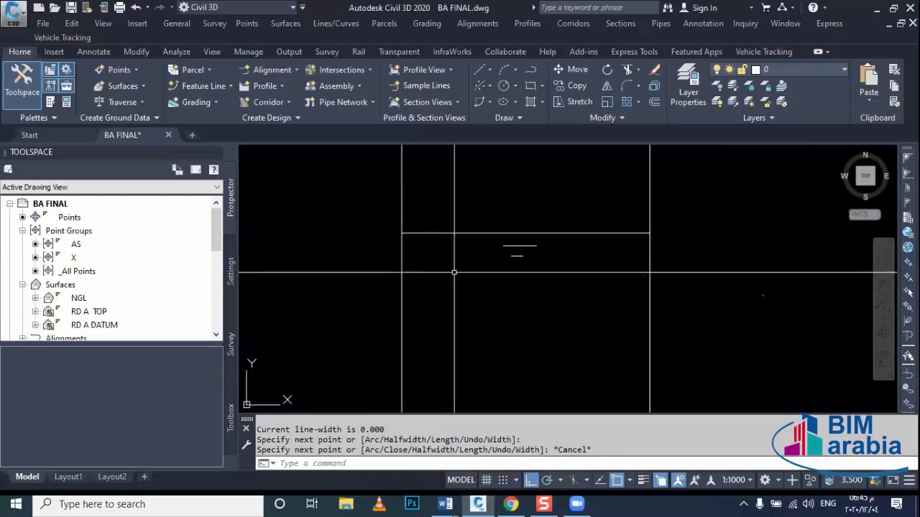
left_click(537, 275)
left_click(504, 229)
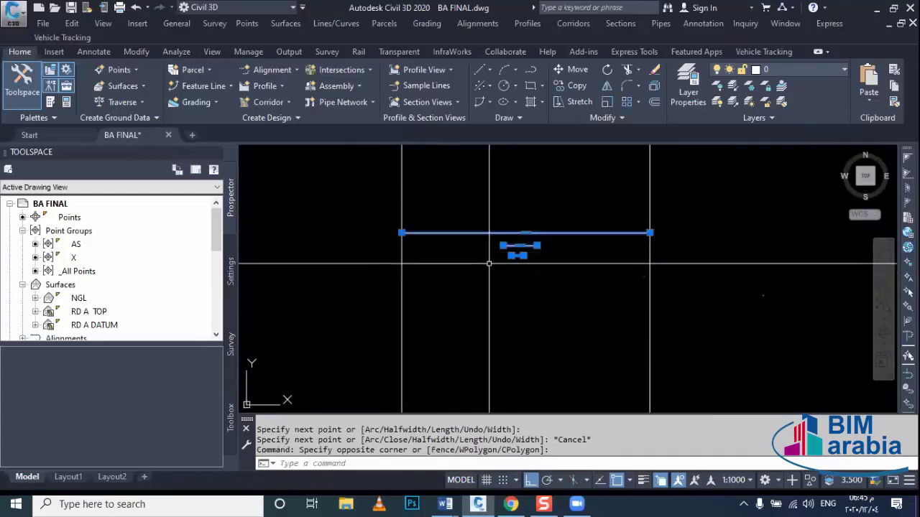
Start moving the line and marks with M, picking a base point at their left end.
type("m")
key("Return")
left_click(402, 233)
middle_click_drag(404, 296, 410, 287)
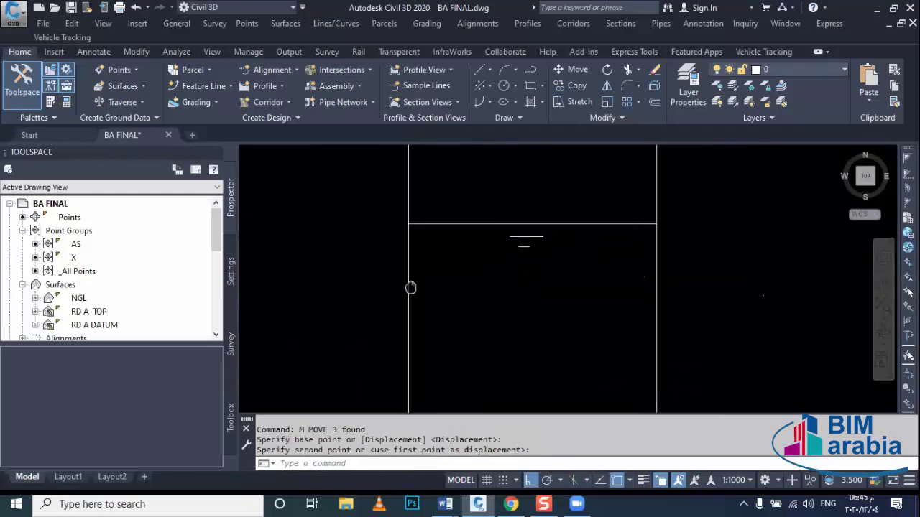
scroll(501, 242, "down", 2)
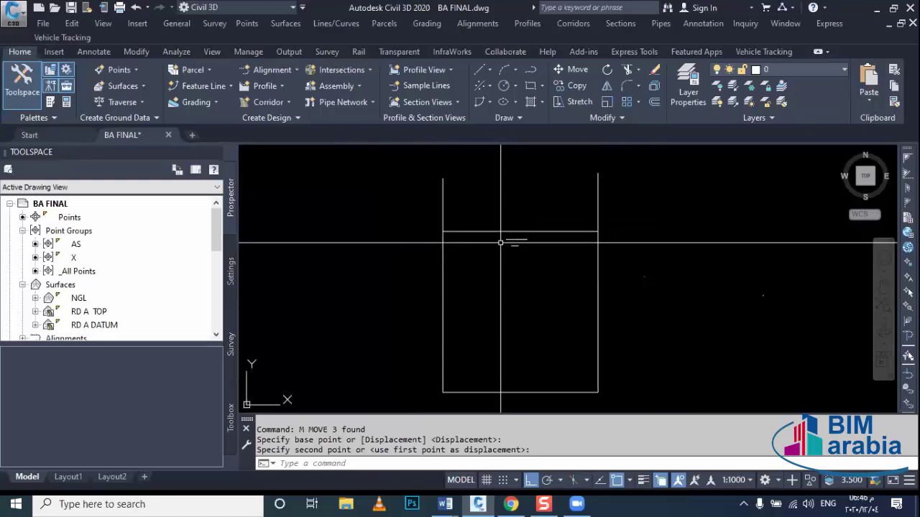
scroll(503, 248, "down", 2)
middle_click_drag(503, 285, 490, 260)
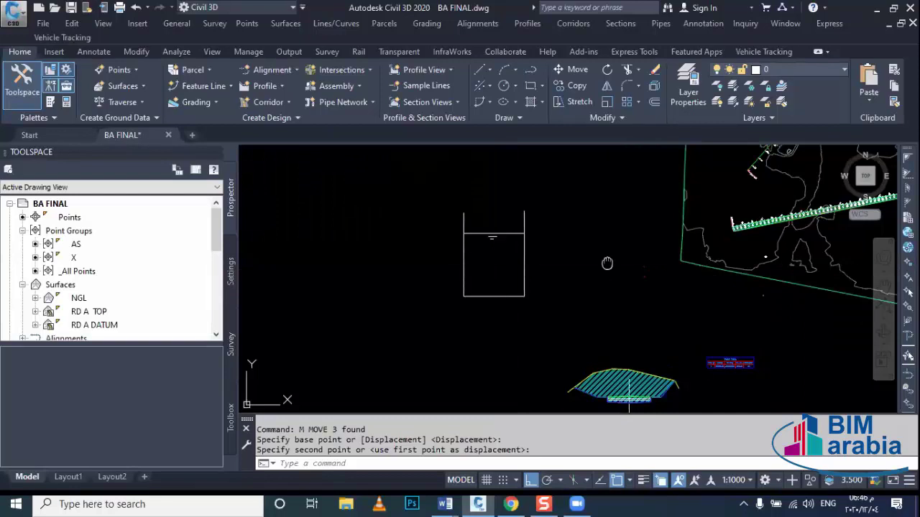
Zoom and pan to view the box sketch together with the site alignment.
scroll(561, 238, "down", 4)
scroll(491, 298, "up", 1)
scroll(592, 283, "up", 3)
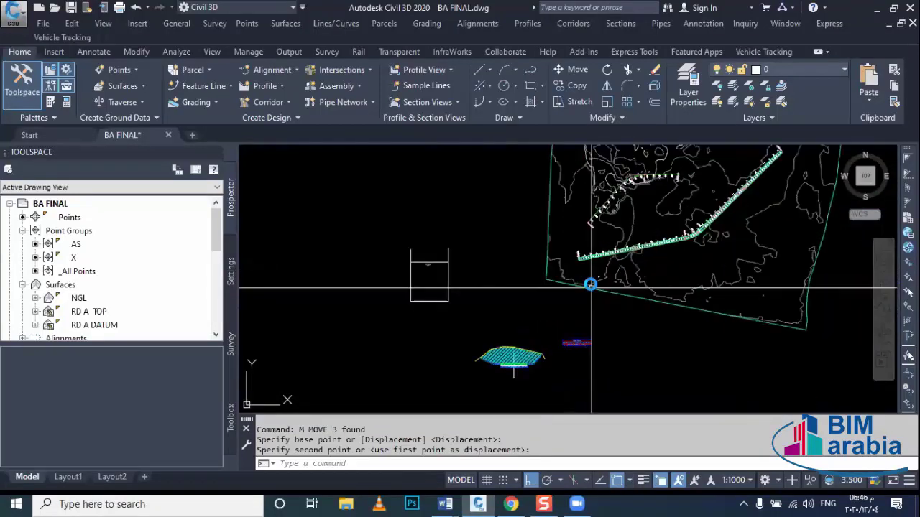
scroll(575, 259, "up", 2)
scroll(564, 237, "up", 2)
mouse_move(565, 237)
middle_mouse_down()
mouse_move(552, 263)
mouse_move(557, 292)
middle_mouse_up()
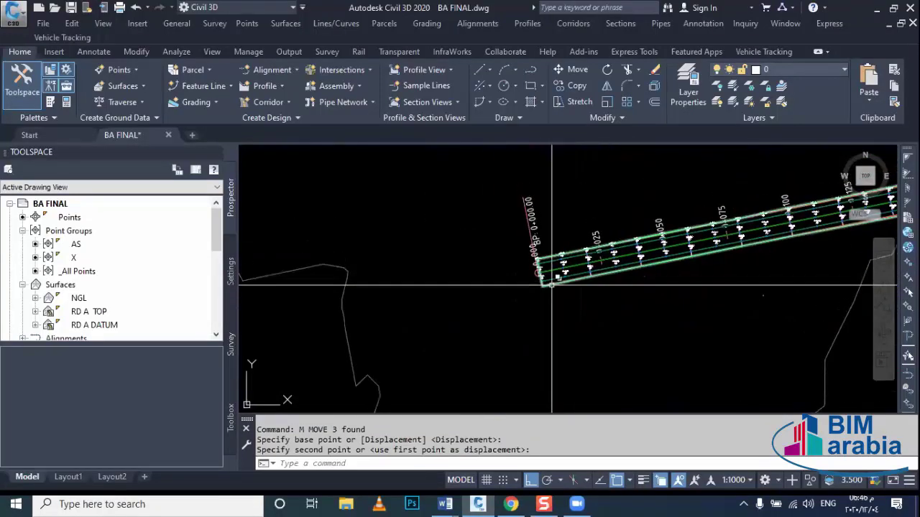
scroll(450, 304, "down", 2)
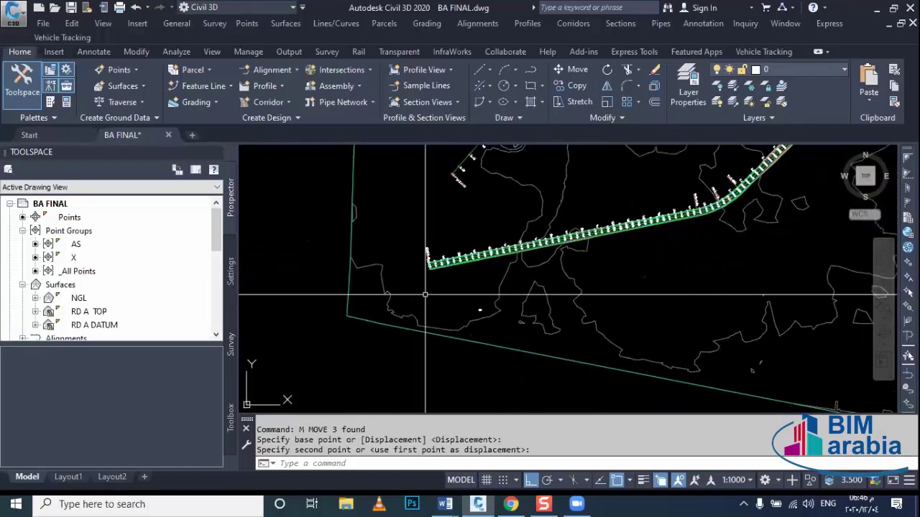
scroll(468, 261, "down", 2)
middle_click_drag(475, 253, 497, 287)
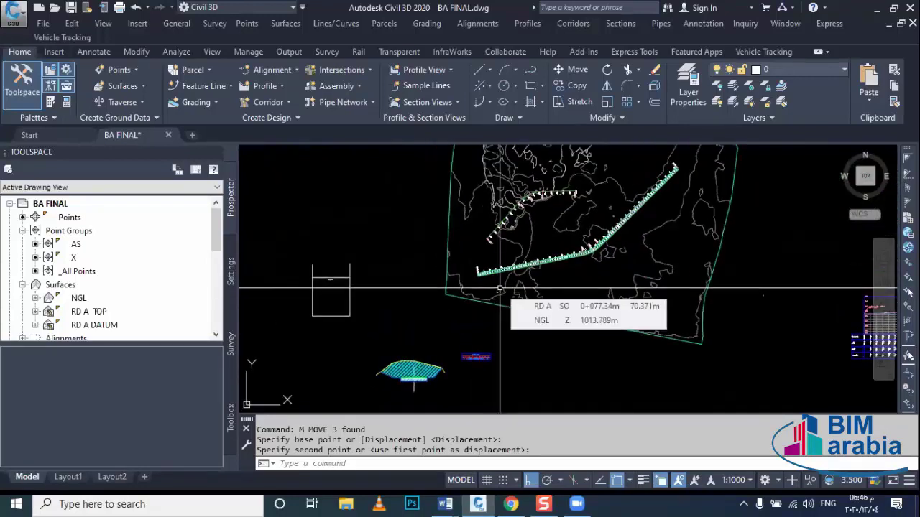
Create sample lines on alignment RD A and begin naming a new sample line group.
left_click(583, 26)
mouse_move(620, 23)
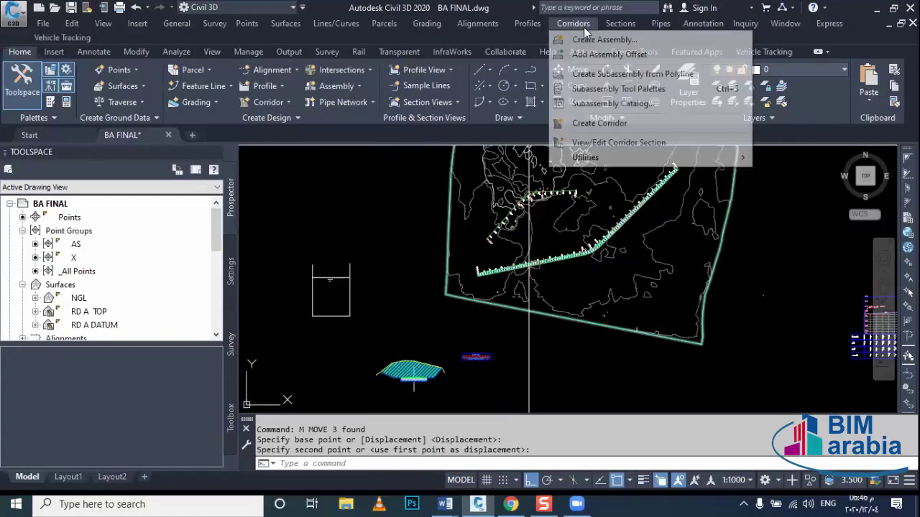
left_click(641, 40)
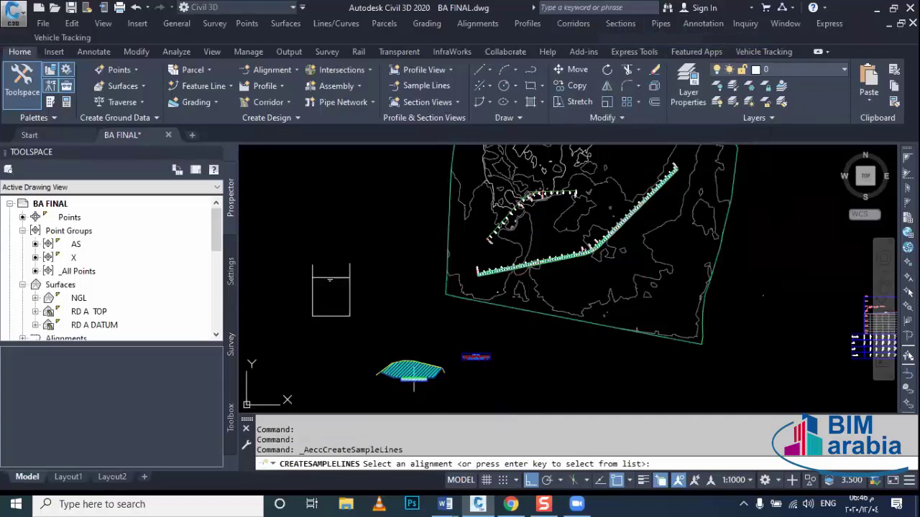
key("Return")
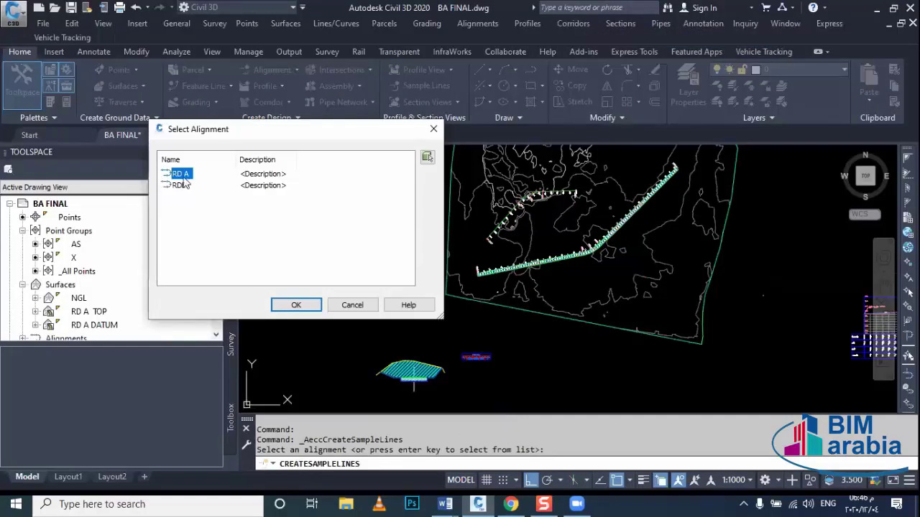
left_click(295, 305)
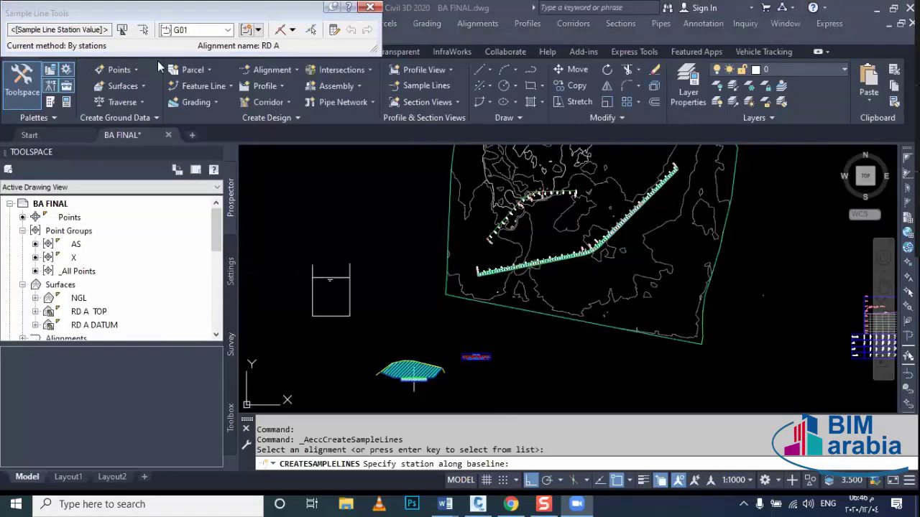
left_click(257, 29)
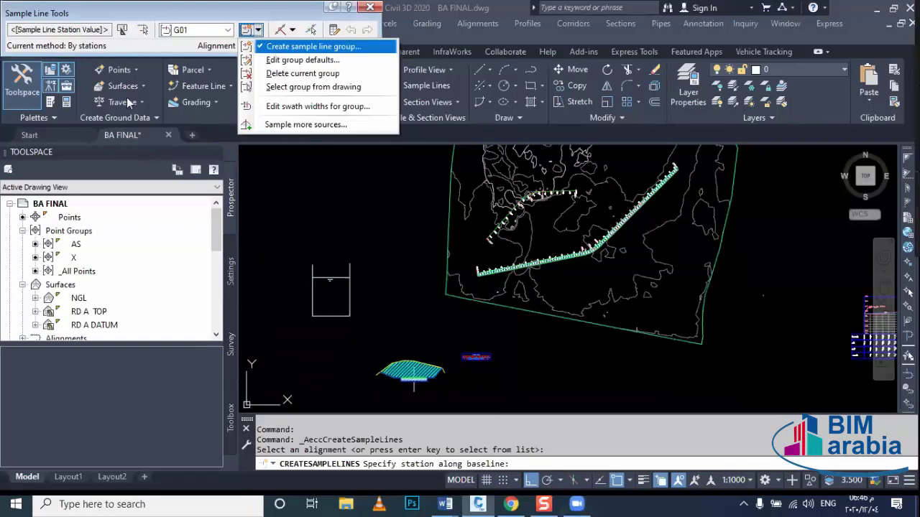
left_click(276, 48)
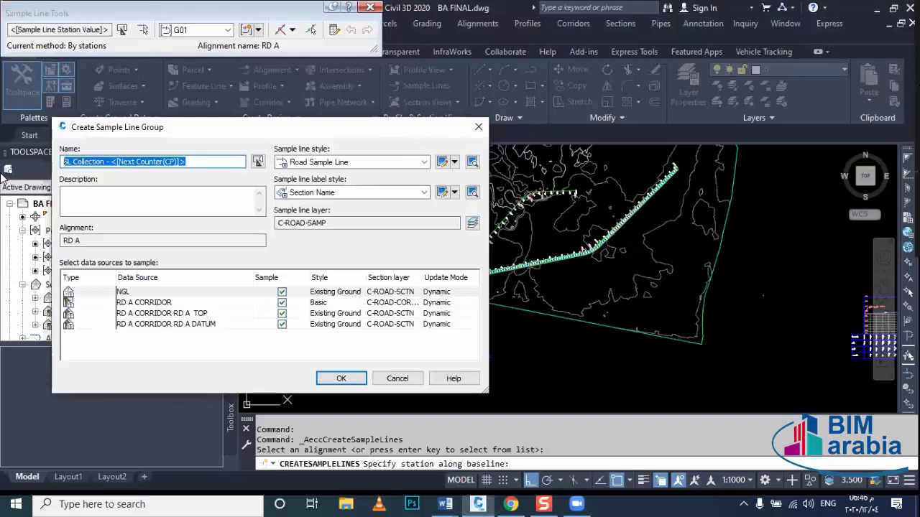
type("G 2")
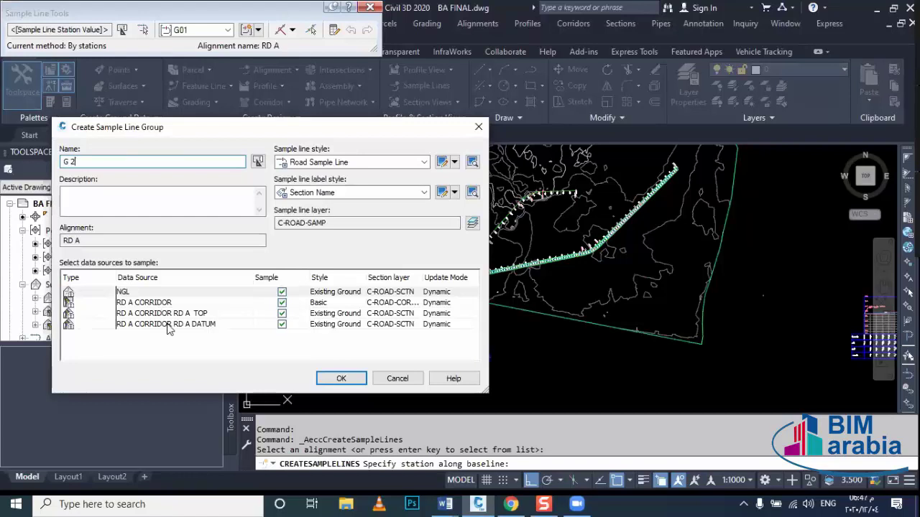
Create sample line group G 2 for RD A and choose the By Range of Stations method.
left_click(341, 378)
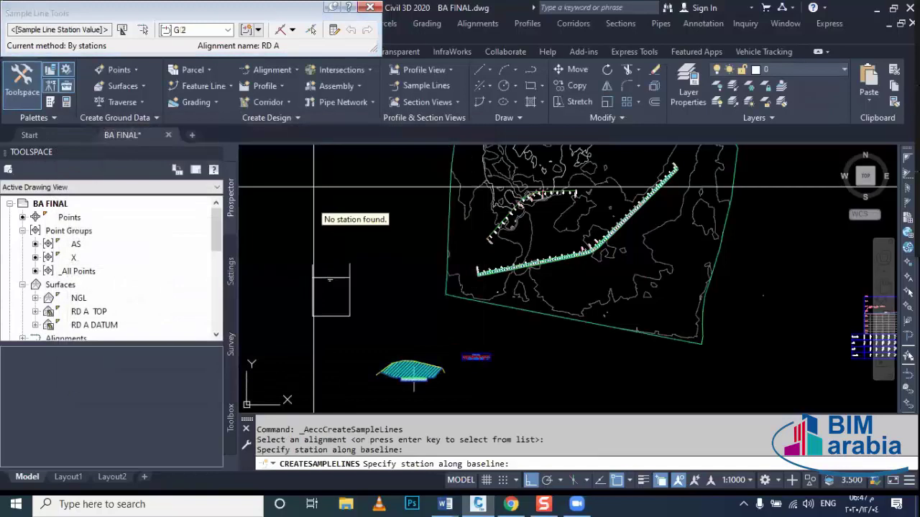
left_click(291, 30)
left_click(330, 46)
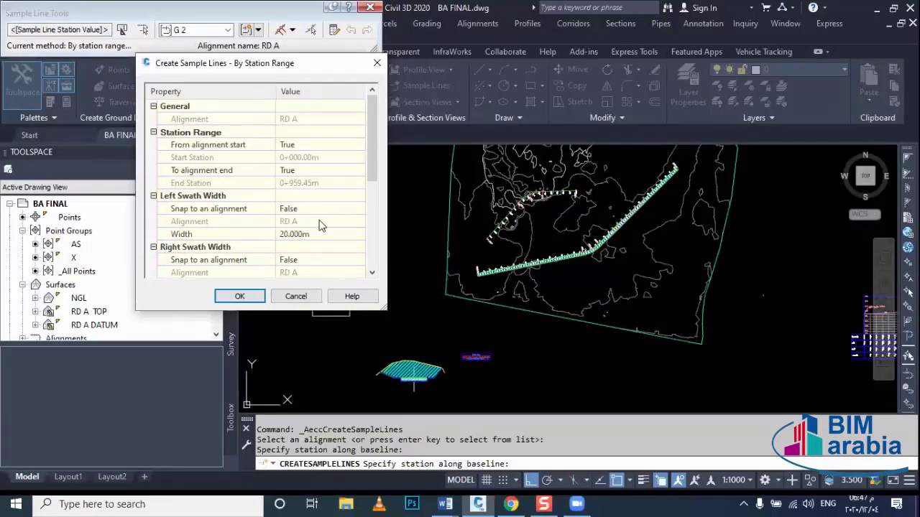
Set the left and right swath widths to 10 m.
scroll(309, 246, "down", 1)
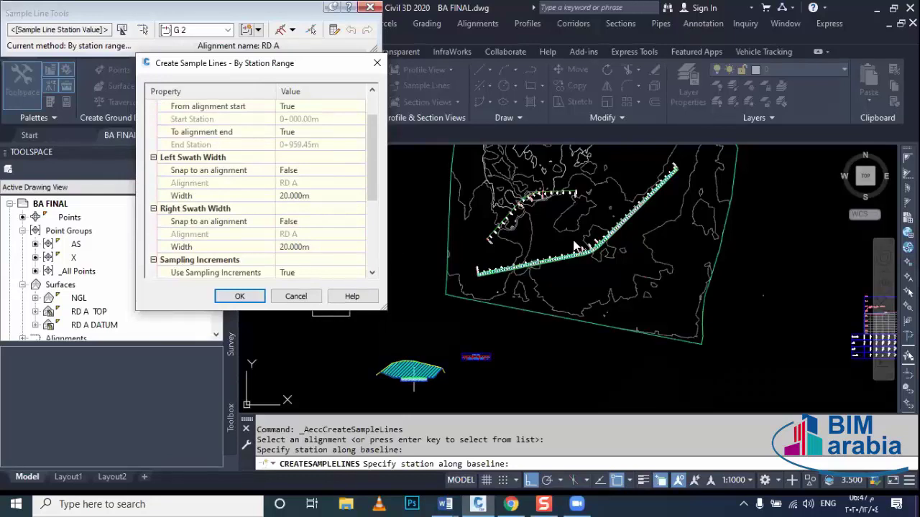
left_click(327, 246)
left_click(326, 195)
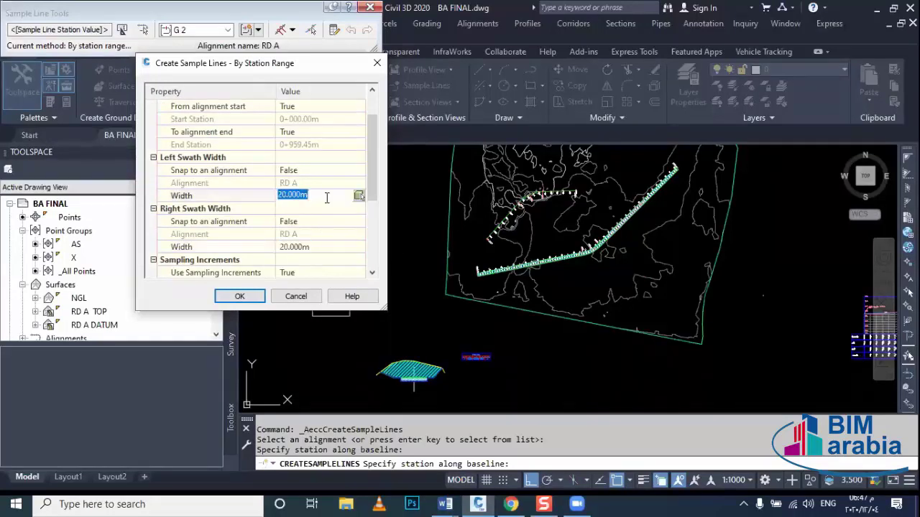
left_click(358, 196)
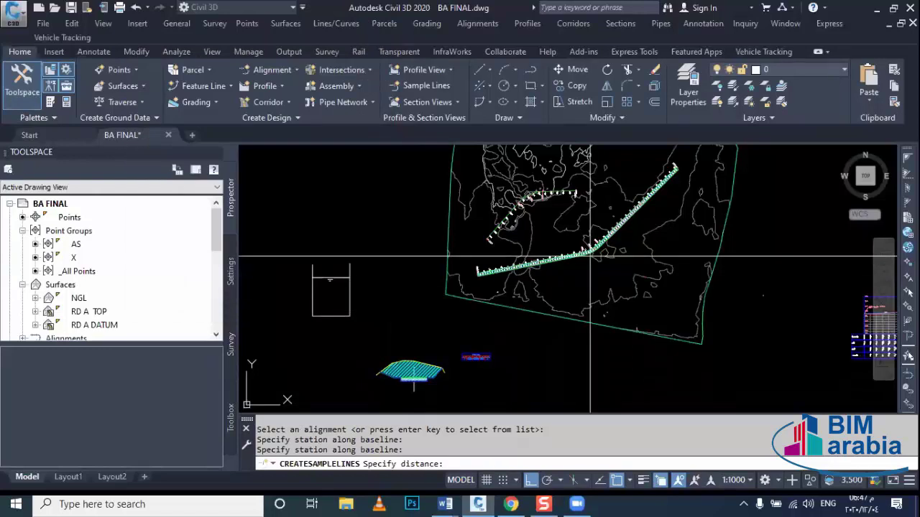
scroll(593, 254, "up", 3)
scroll(588, 260, "up", 2)
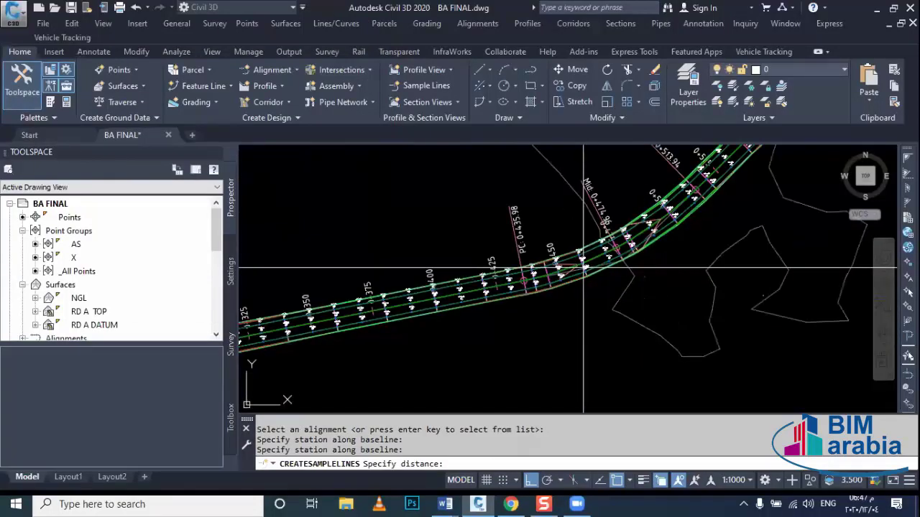
scroll(597, 269, "up", 2)
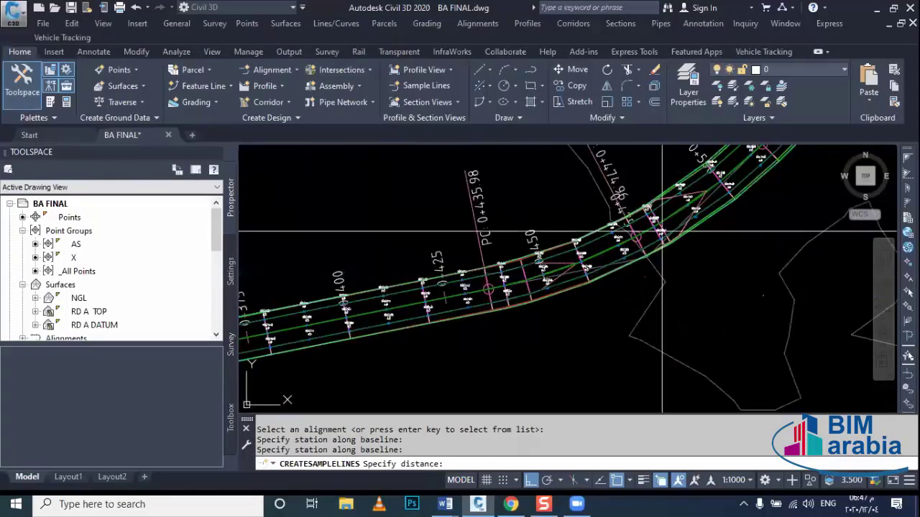
scroll(632, 230, "up", 2)
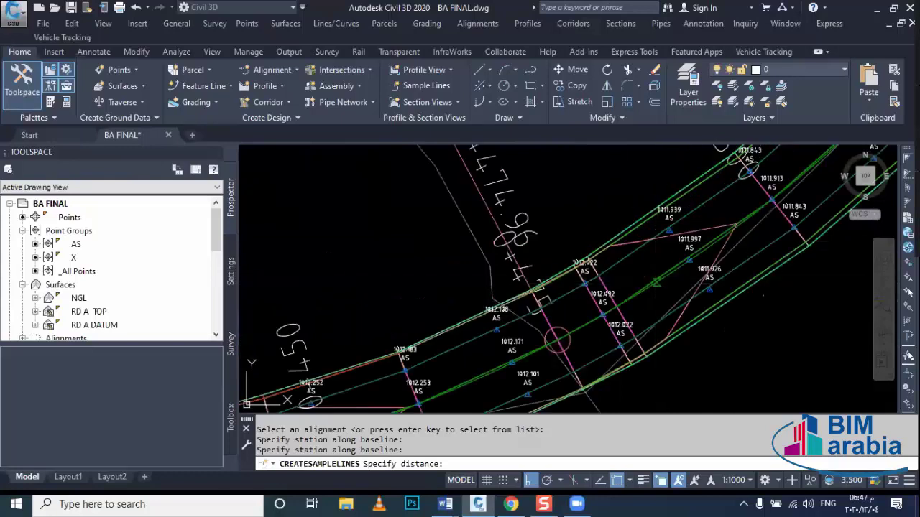
left_click(609, 226)
left_click(609, 226)
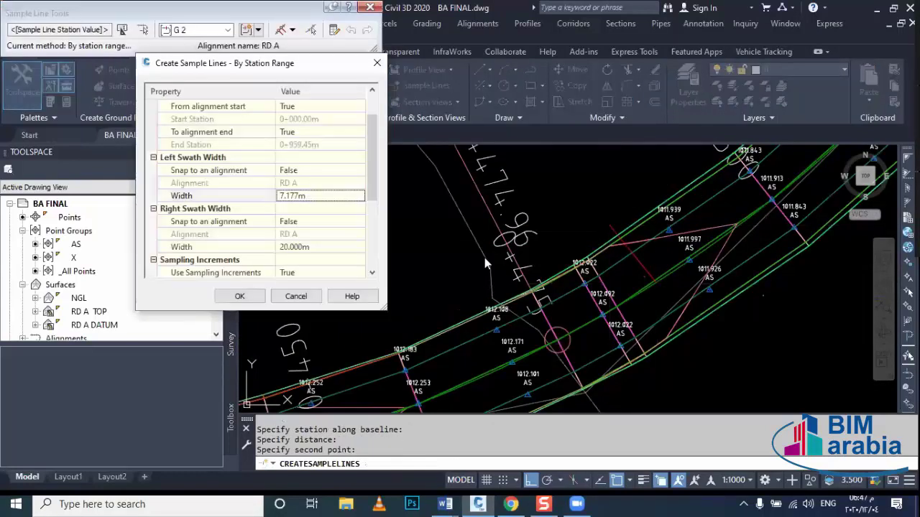
left_click(332, 196)
type("10")
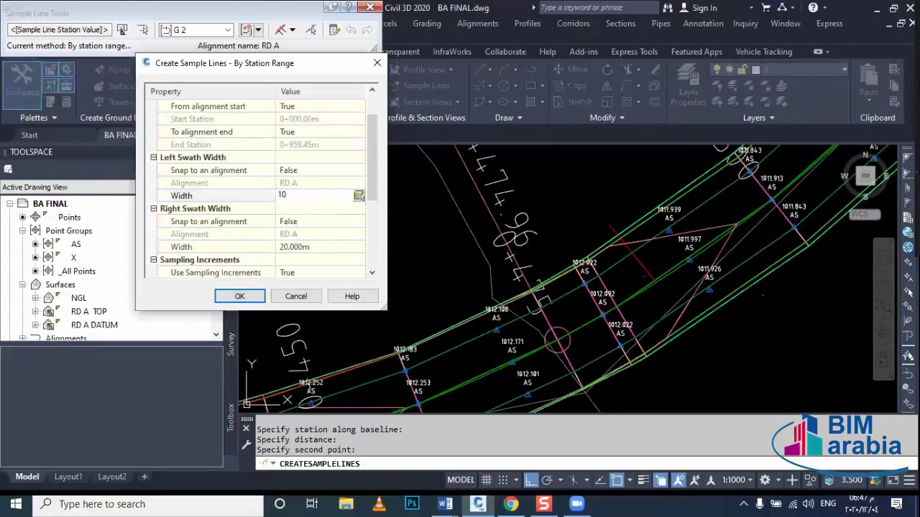
left_click(306, 248)
type("10")
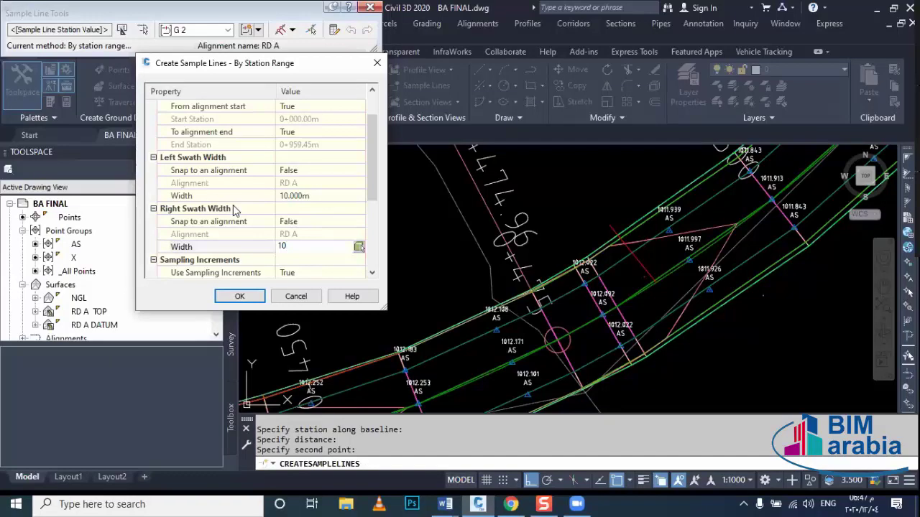
Set the sample line increments to 10 m along tangents and 5 m along curves.
scroll(261, 204, "down", 1)
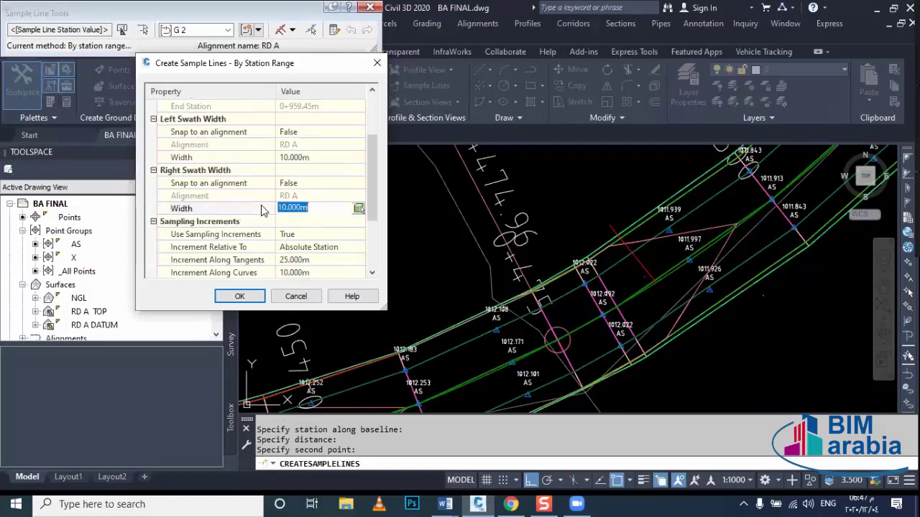
scroll(261, 206, "down", 1)
left_click(283, 221)
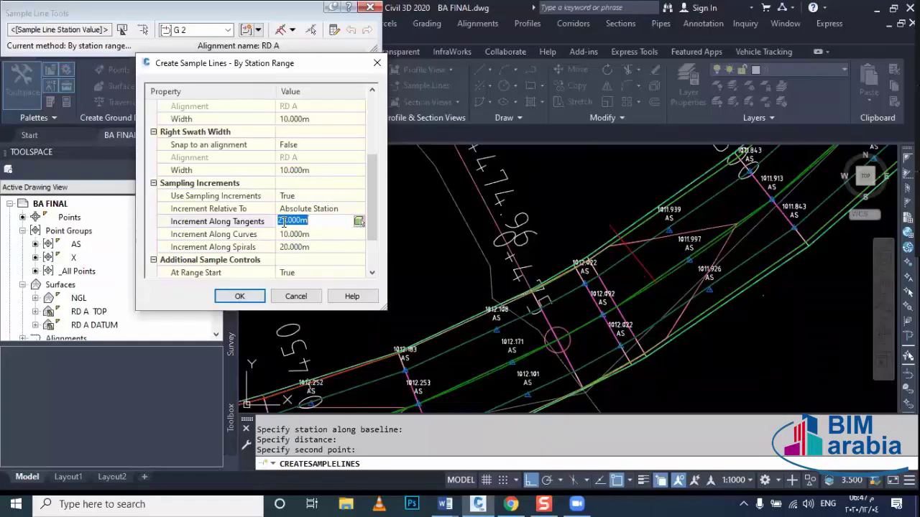
left_click(577, 52)
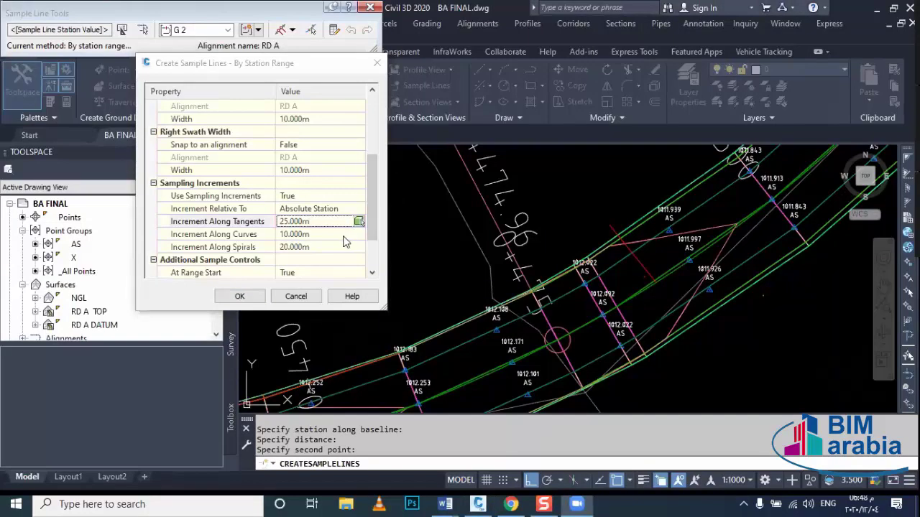
left_click(325, 223)
type("10")
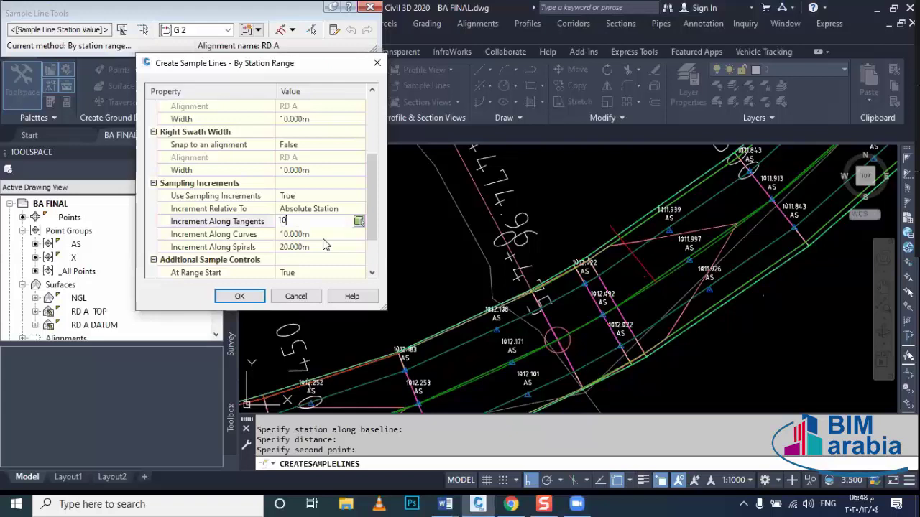
left_click(324, 234)
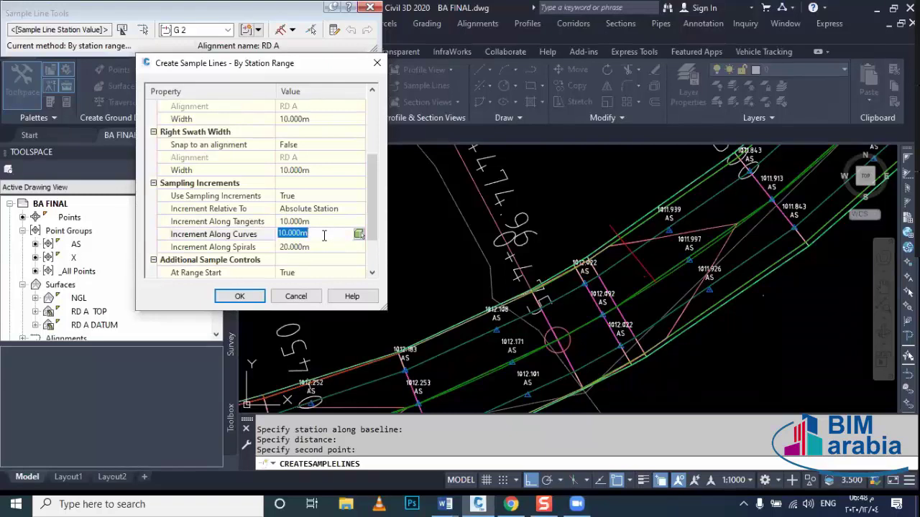
type("5")
Keep At Range End set to True and create the sample lines.
scroll(324, 235, "down", 1)
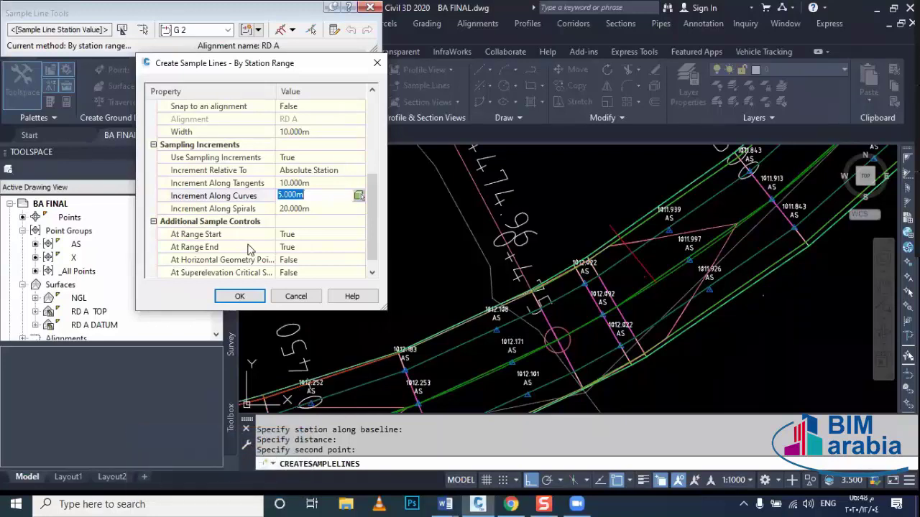
left_click(299, 249)
left_click(298, 248)
left_click(298, 266)
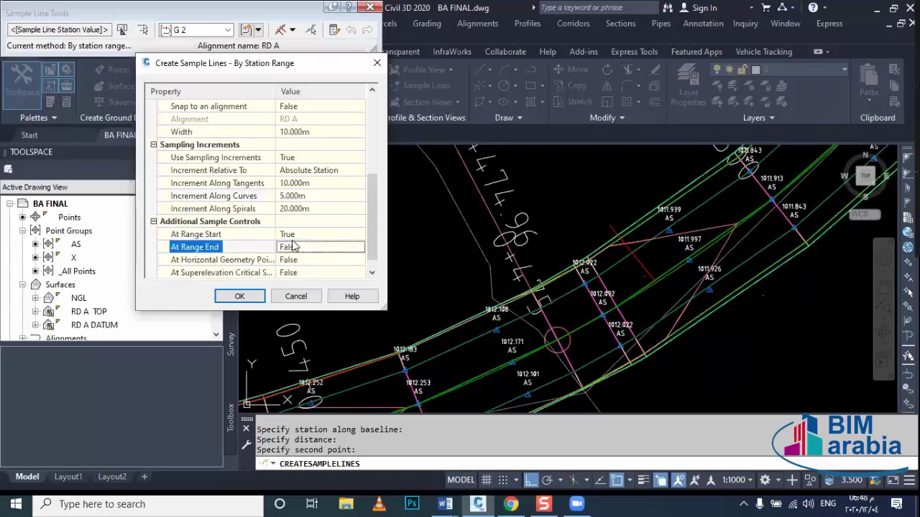
left_click(296, 248)
left_click(296, 268)
left_click(252, 296)
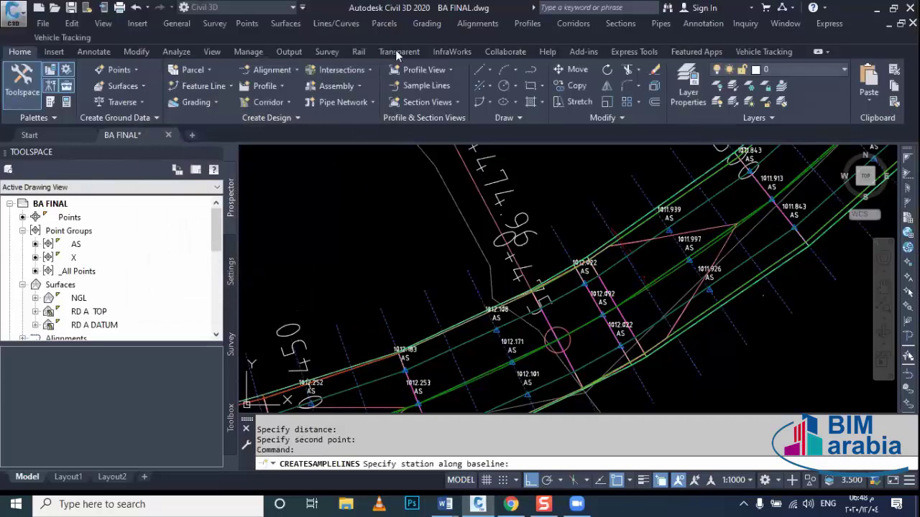
Finish sample line creation and draw a vertical polyline in empty space beside the site.
scroll(512, 269, "down", 2)
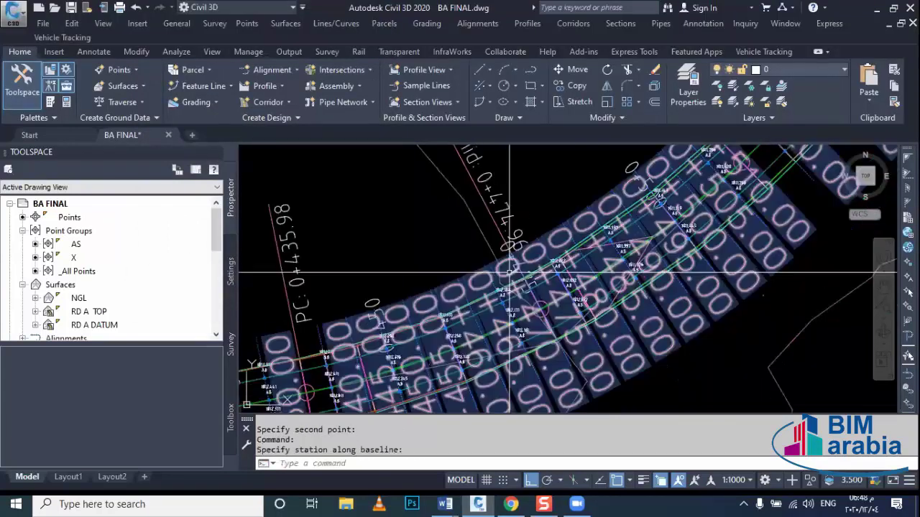
key("Escape")
scroll(508, 305, "down", 3)
scroll(507, 305, "down", 2)
scroll(431, 323, "down", 2)
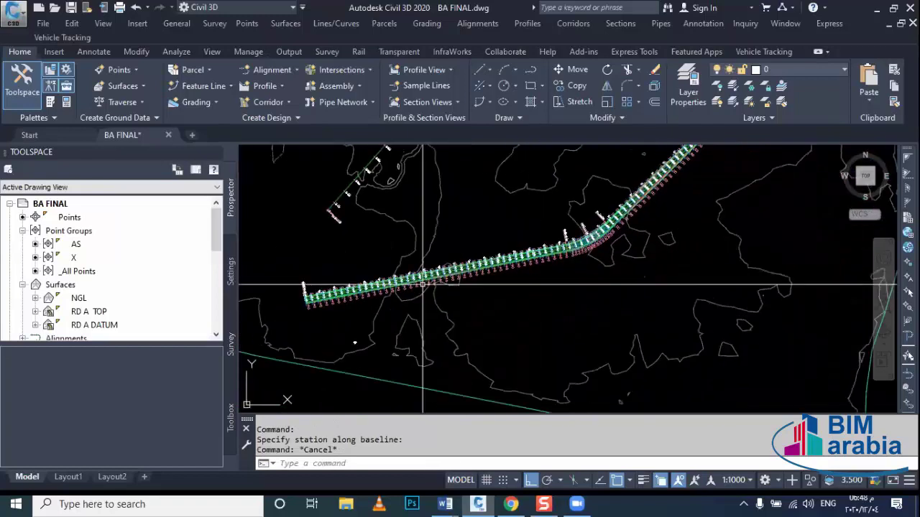
scroll(475, 323, "down", 2)
scroll(481, 326, "down", 2)
key("Escape")
middle_click_drag(400, 370, 456, 318)
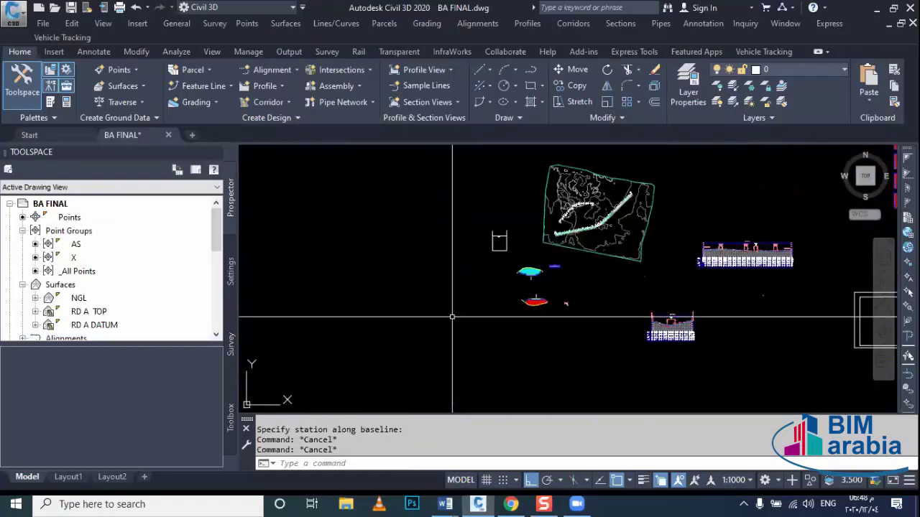
type("pl")
key("Return")
left_click(409, 241)
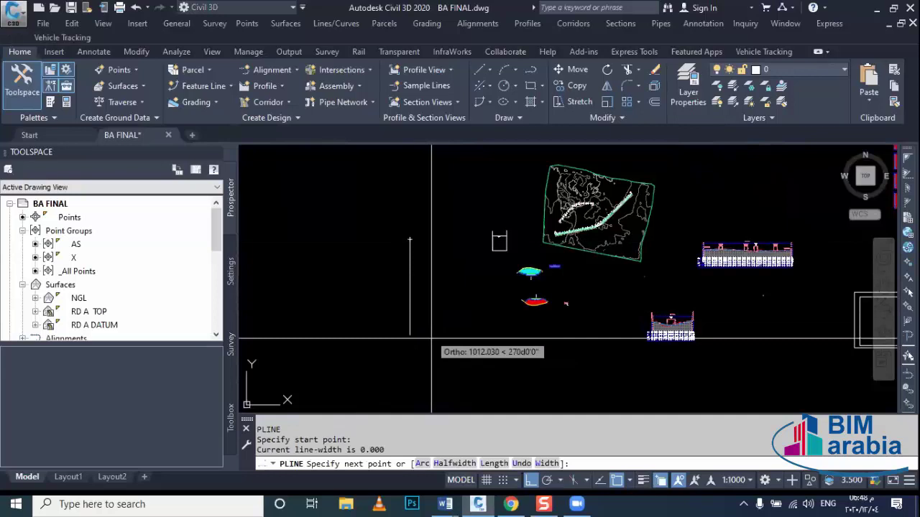
left_click(410, 368)
key("Escape")
Offset the vertical polyline to make copies on its left and right.
left_click_drag(431, 306, 399, 316)
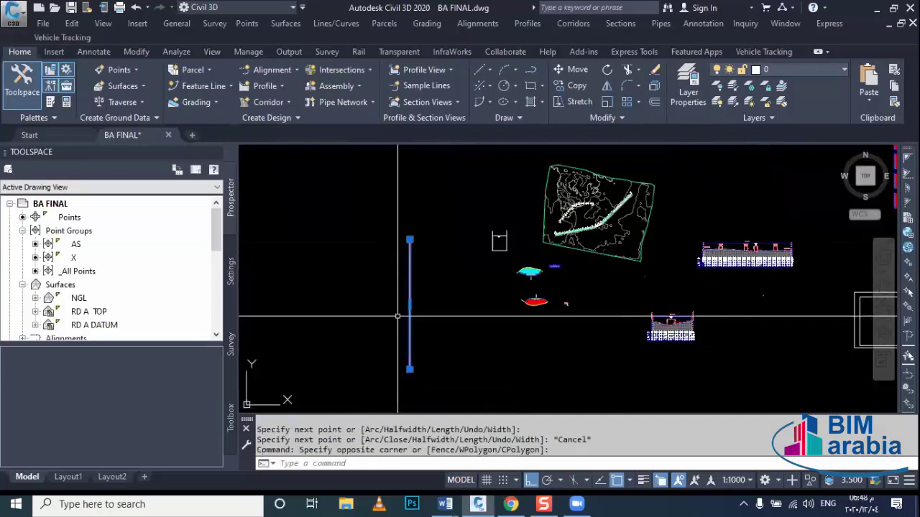
type("o")
key("Return")
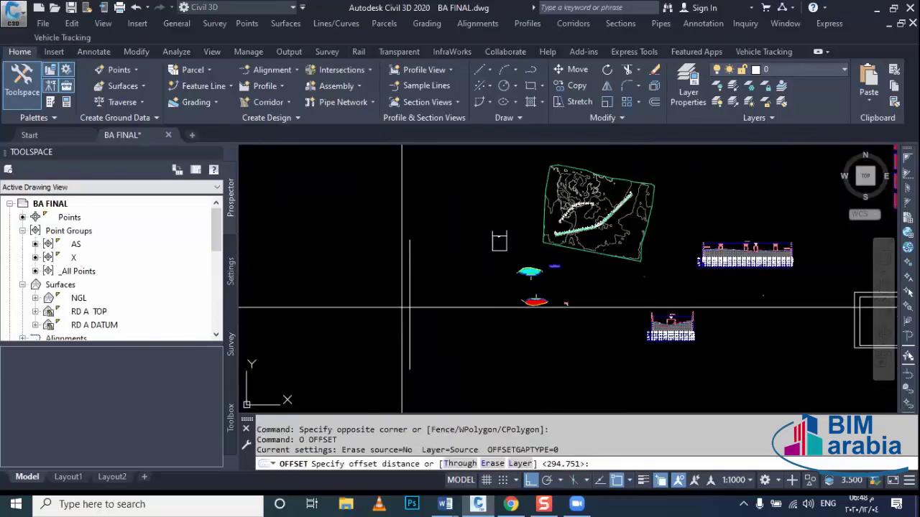
left_click(406, 308)
left_click(395, 317)
left_click(421, 313)
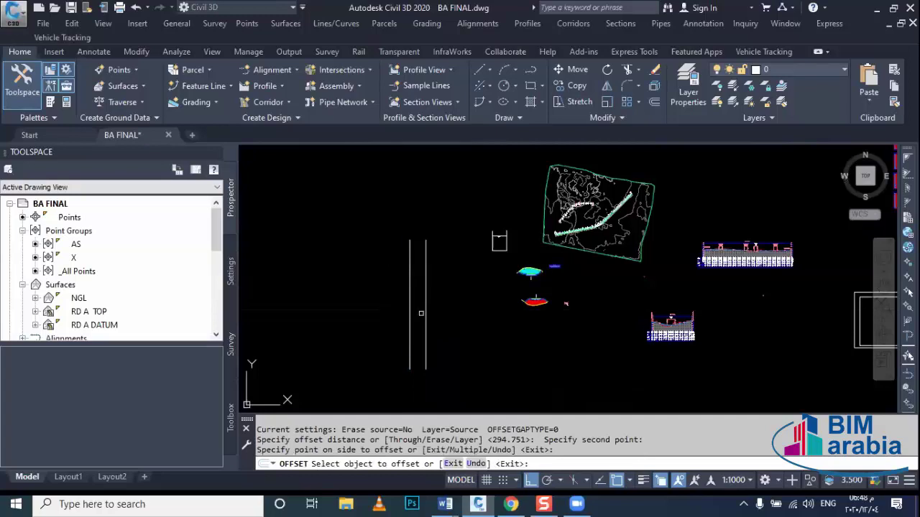
left_click(408, 325)
left_click(406, 328)
scroll(414, 338, "up", 2)
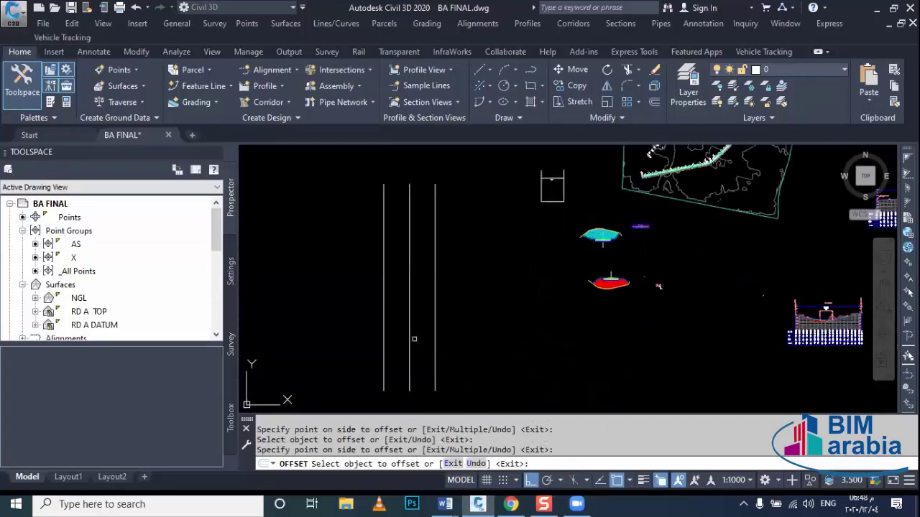
key("Escape")
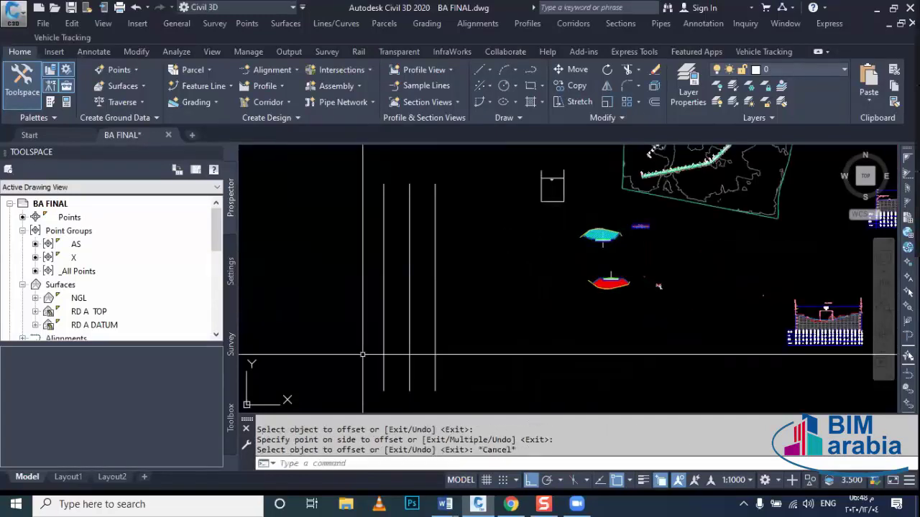
Set the middle vertical polyline's colour to Red in Properties.
left_click(409, 359)
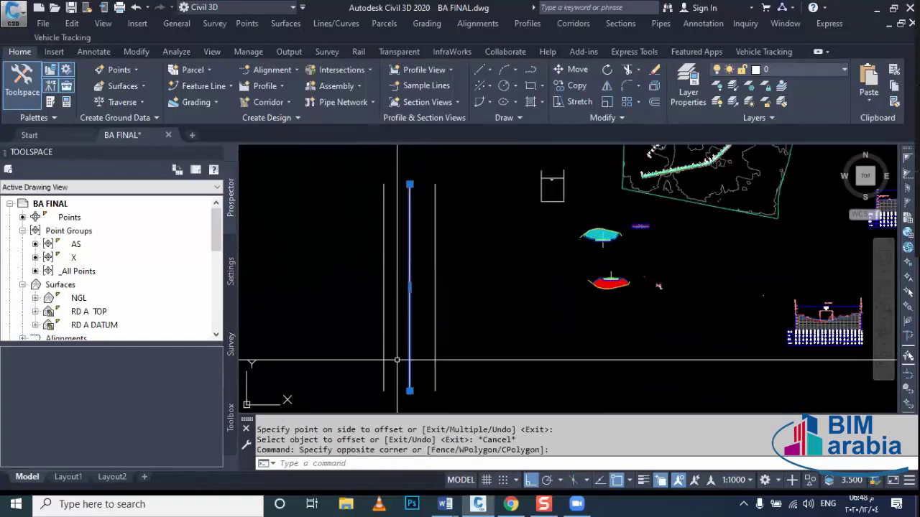
key("ctrl+1")
left_click(211, 128)
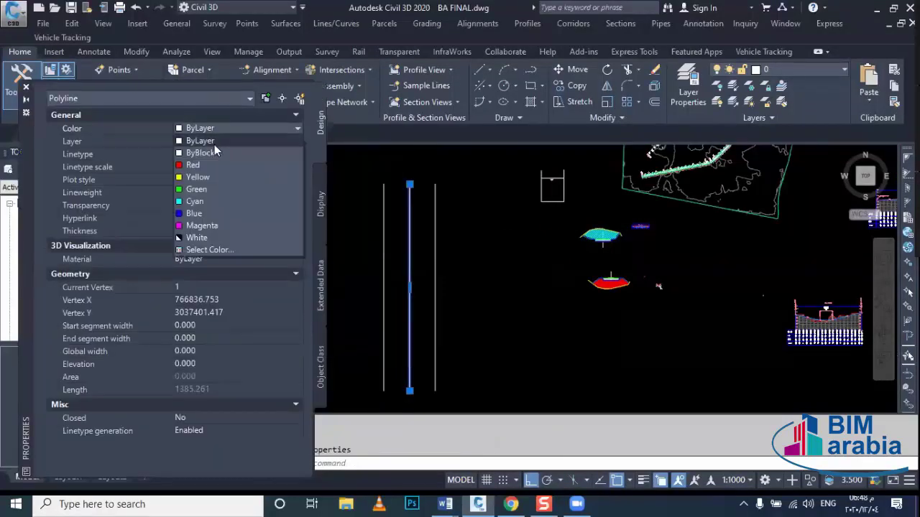
left_click(214, 161)
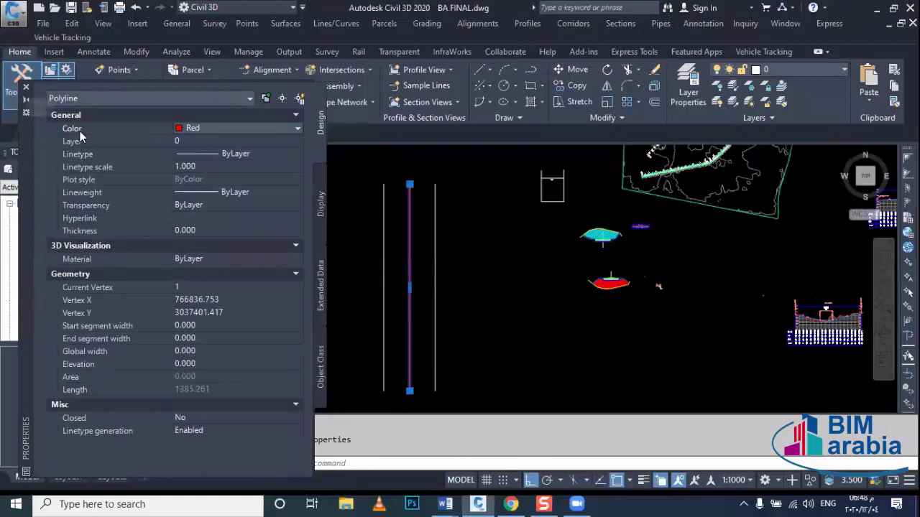
key("ctrl+1")
key("Escape")
Start a new polyline near the lower ends of the vertical lines.
middle_click_drag(384, 292, 438, 351)
type("pl")
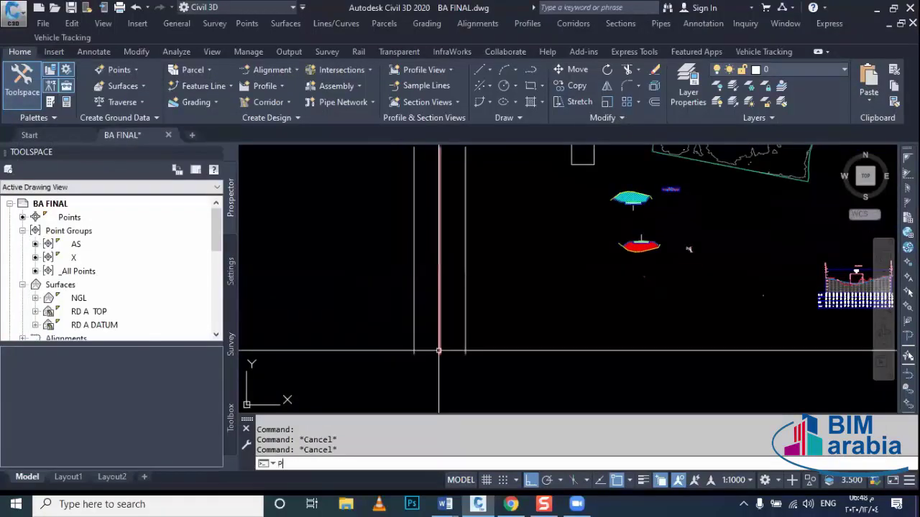
key("Return")
Draw a horizontal polyline across the bottoms of the three vertical lines and stretch it.
scroll(400, 359, "up", 2)
left_click(380, 352)
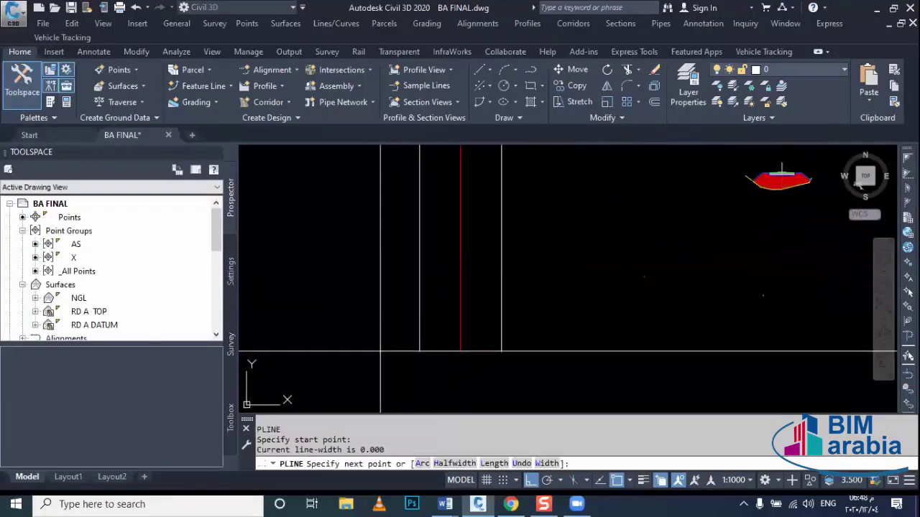
left_click(501, 352)
middle_click_drag(497, 357, 493, 357)
key("Escape")
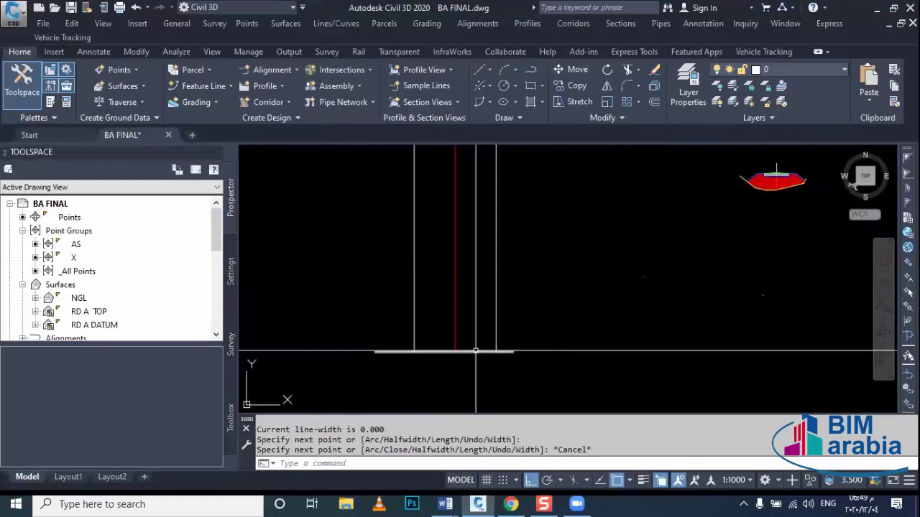
left_click(493, 352)
scroll(461, 362, "up", 2)
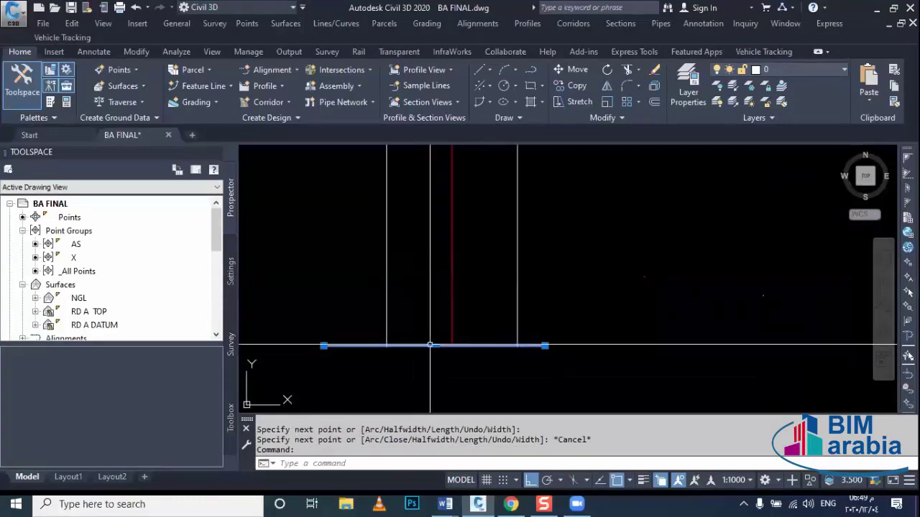
left_click(429, 347)
scroll(462, 377, "down", 2)
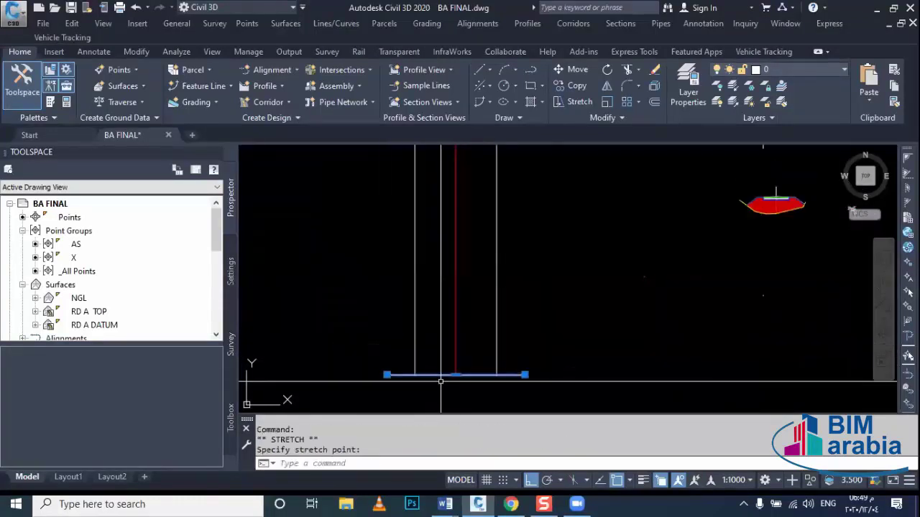
left_click(443, 381)
Offset the bottom horizontal line to create a copy above it.
type("o")
key("Return")
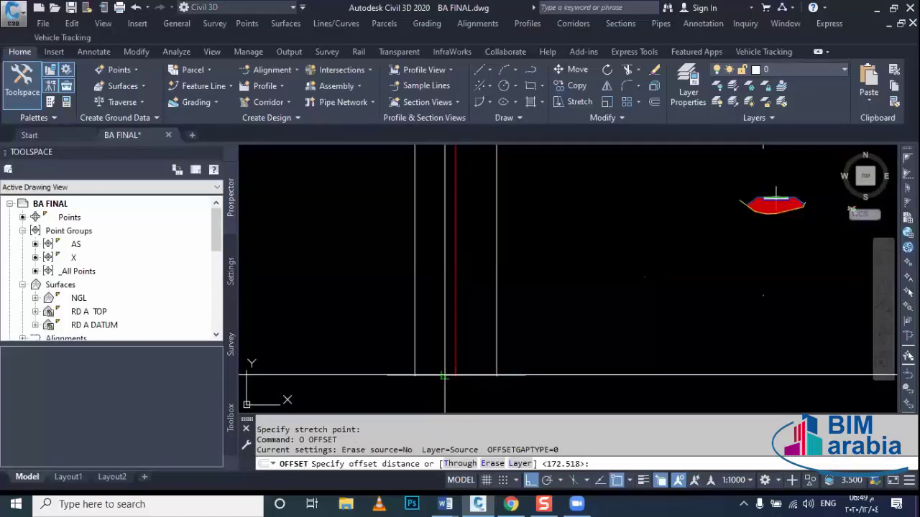
left_click(453, 374)
left_click(445, 350)
left_click(445, 374)
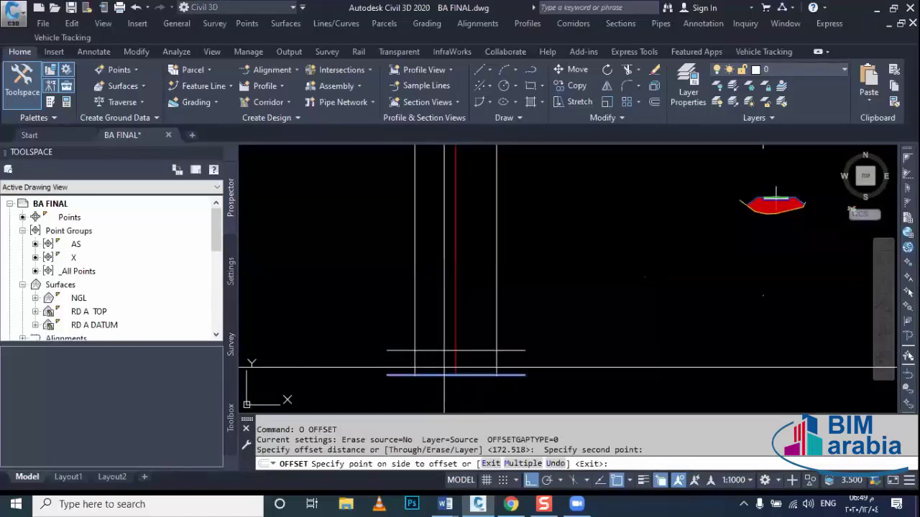
left_click(446, 363)
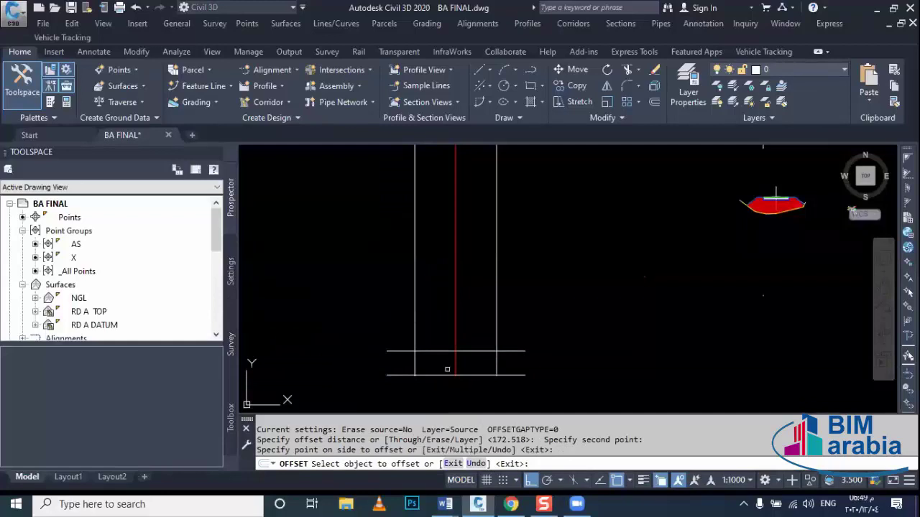
key("Escape")
Try offsetting the upper horizontal line, then cancel the offset.
left_click(370, 343)
left_click(539, 358)
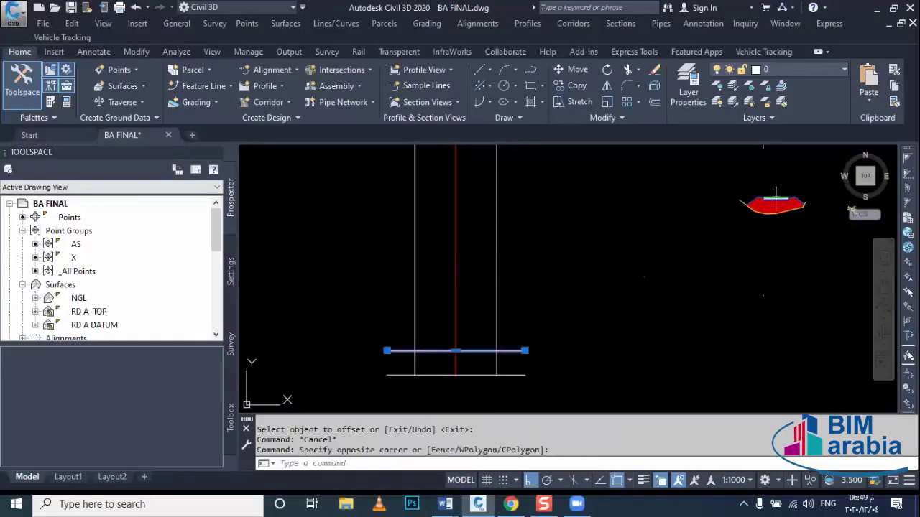
key("Return")
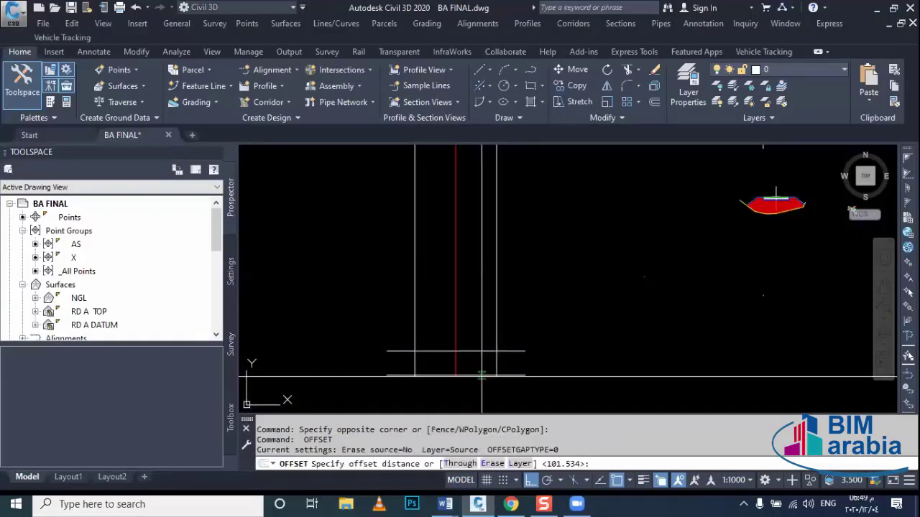
left_click(496, 352)
left_click(482, 352)
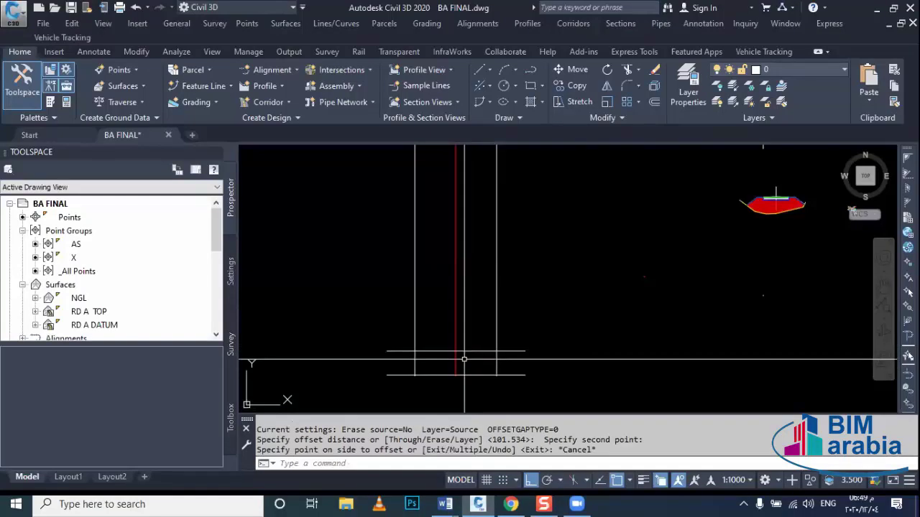
key("Escape")
left_click(467, 352)
key("Return")
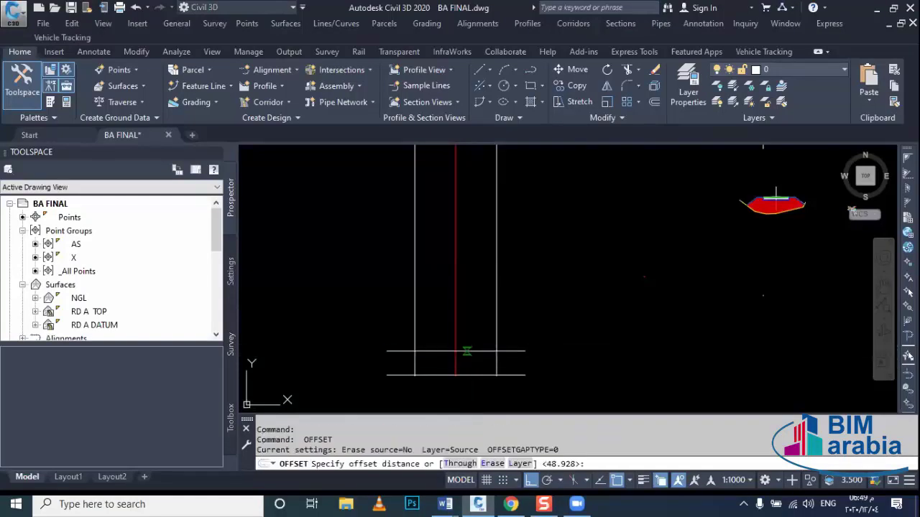
middle_click_drag(460, 388, 450, 381)
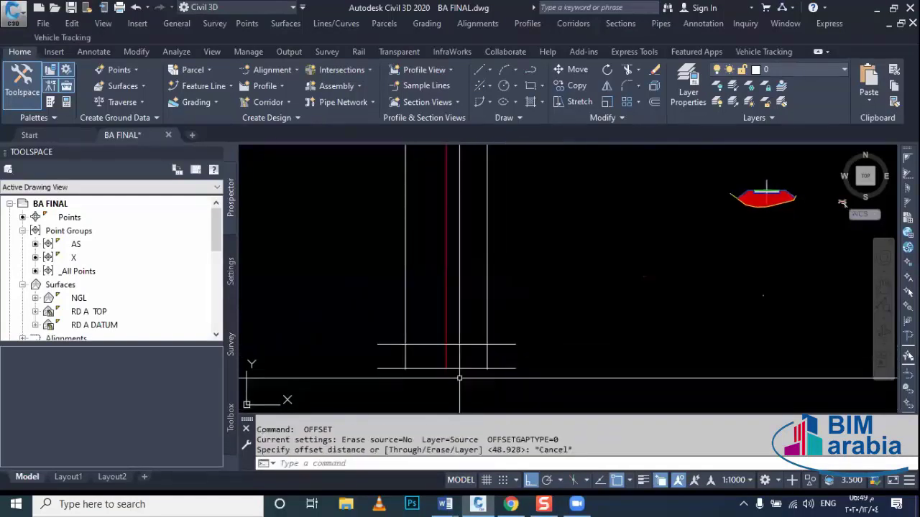
key("Escape")
Offset the bottom horizontal line repeatedly to build evenly spaced grid lines above it.
left_click(453, 367)
left_click(457, 388)
type("o")
key("Return")
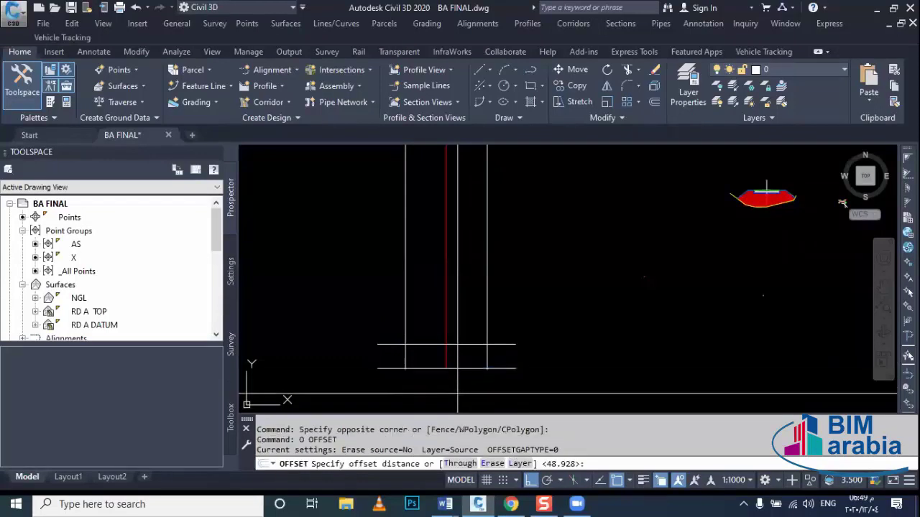
left_click(445, 368)
left_click(445, 344)
left_click(490, 368)
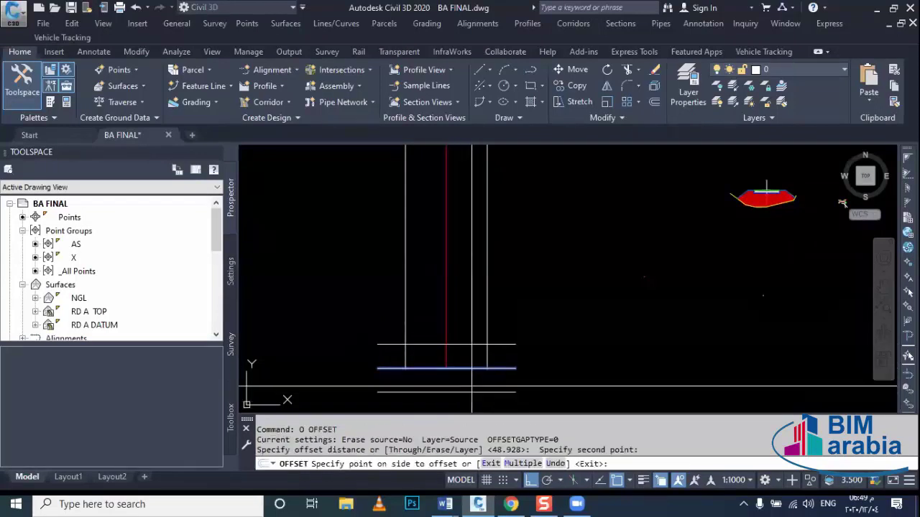
left_click(522, 464)
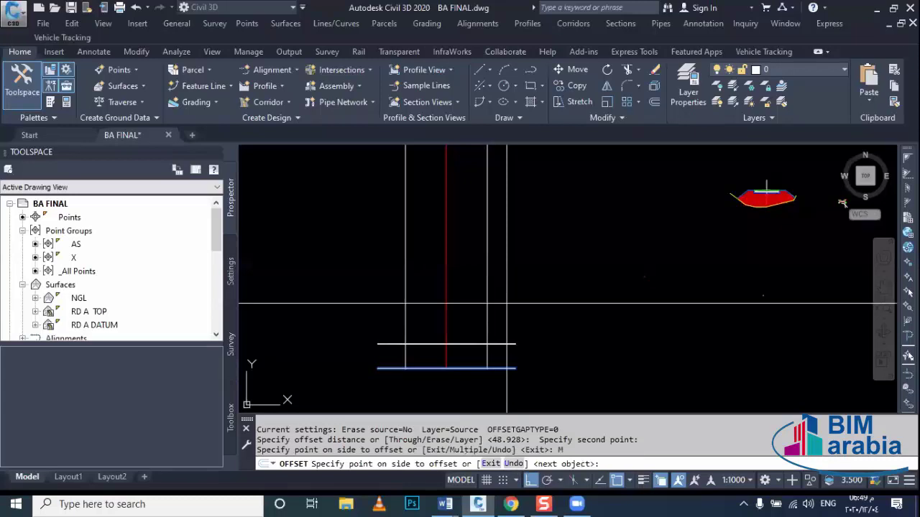
left_click(511, 309)
left_click(511, 302)
left_click(510, 297)
left_click(510, 297)
left_click(510, 297)
left_click(510, 297)
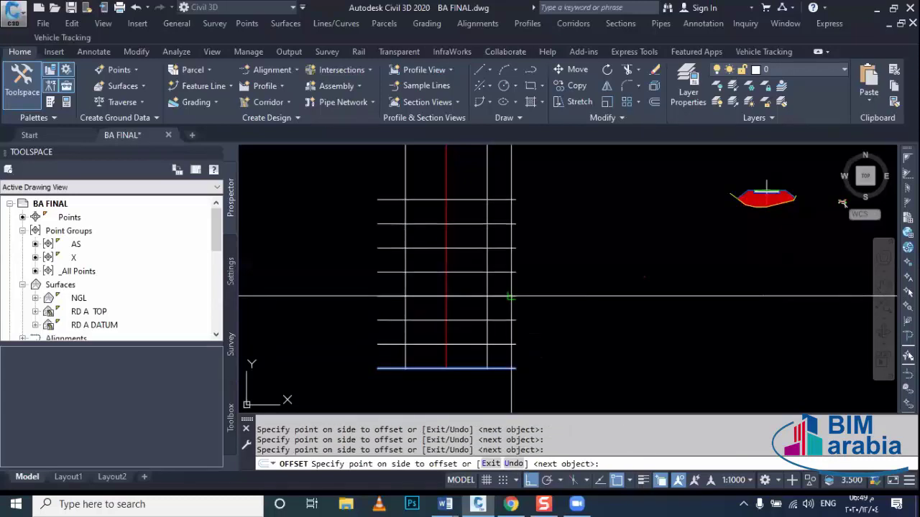
left_click(510, 297)
left_click(510, 297)
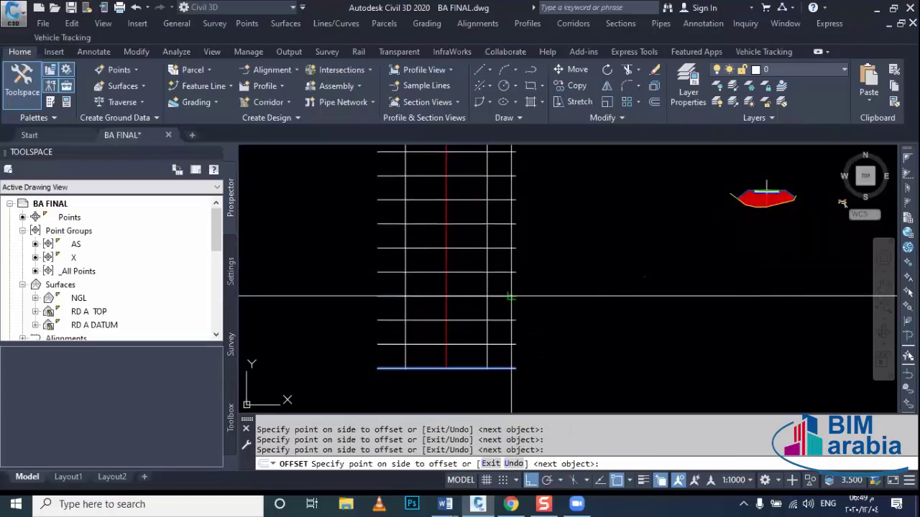
scroll(498, 241, "down", 5)
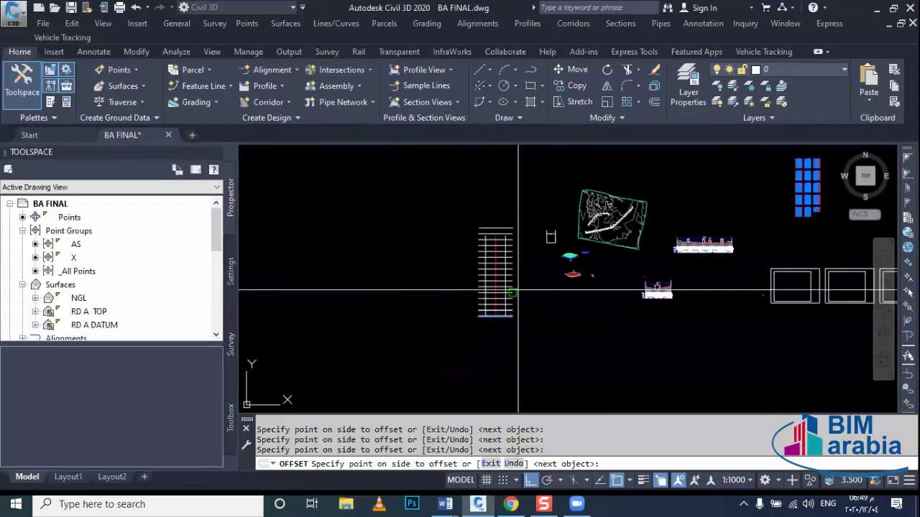
scroll(498, 238, "up", 3)
scroll(498, 237, "up", 4)
key("Escape")
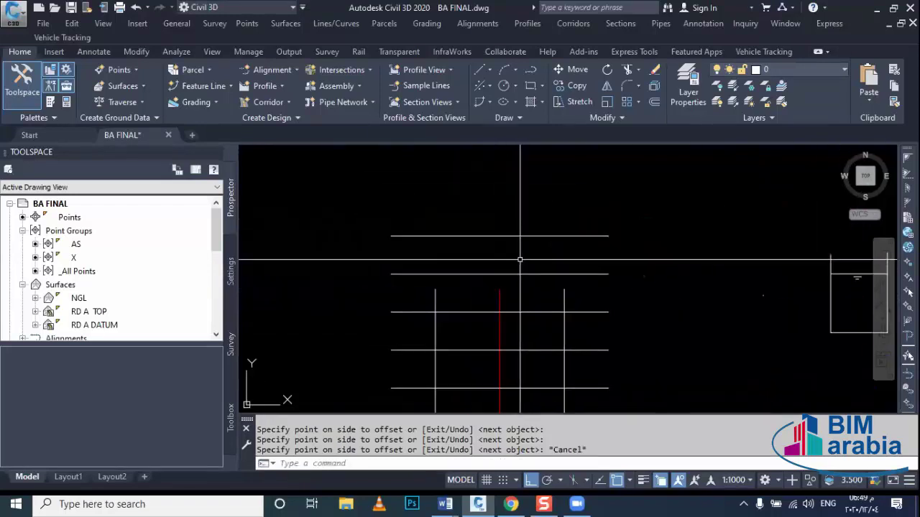
Delete the extra horizontal line above the grid.
left_click(496, 235)
left_click(495, 215)
key("Delete")
Begin moving the top horizontal line, then cancel the move after panning the grid.
left_click(490, 273)
left_click(490, 269)
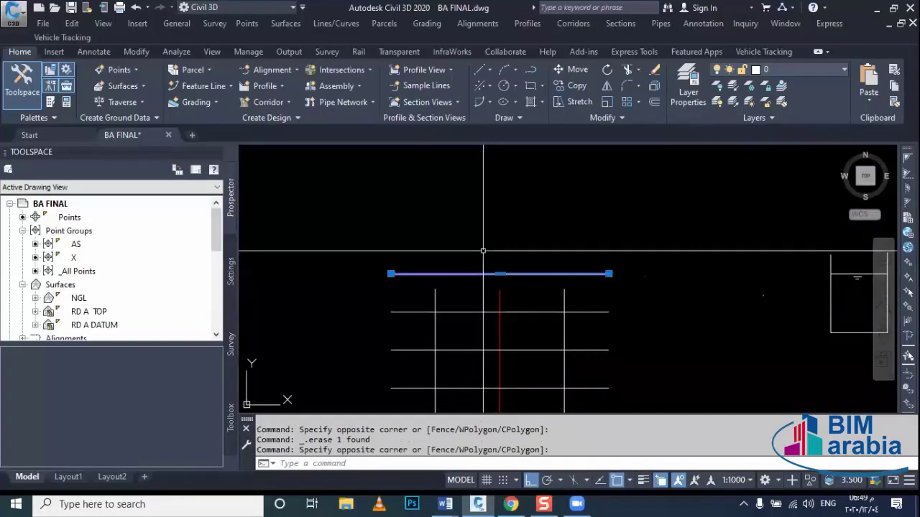
type("m")
key("Return")
left_click(500, 273)
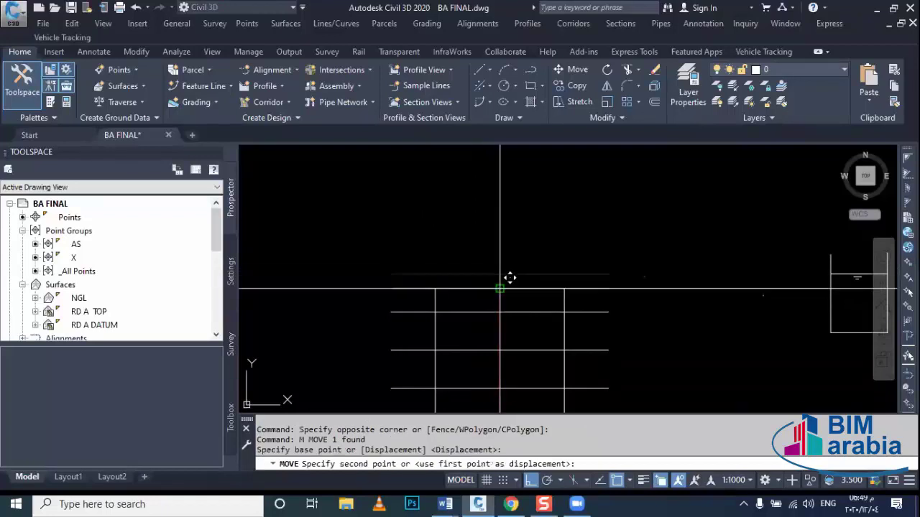
scroll(504, 242, "down", 5)
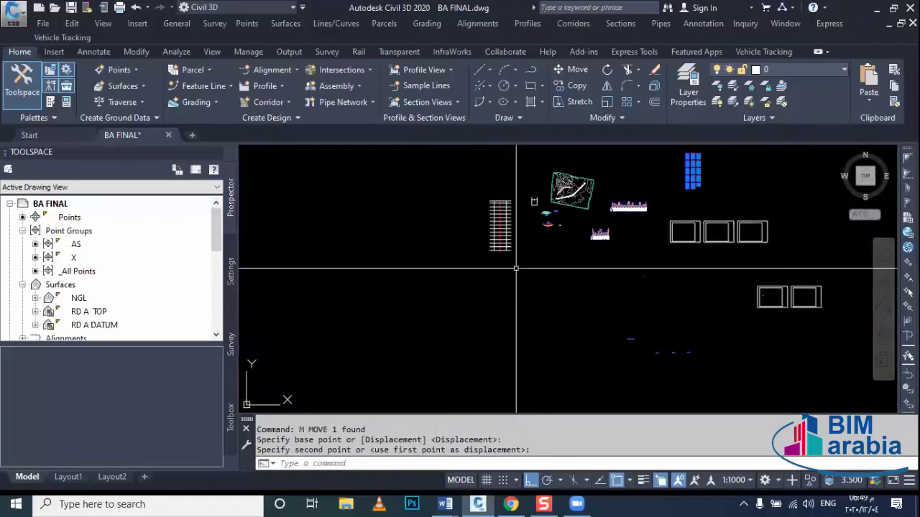
mouse_move(552, 329)
middle_mouse_down()
mouse_move(521, 289)
mouse_move(494, 318)
middle_mouse_up()
scroll(522, 302, "up", 2)
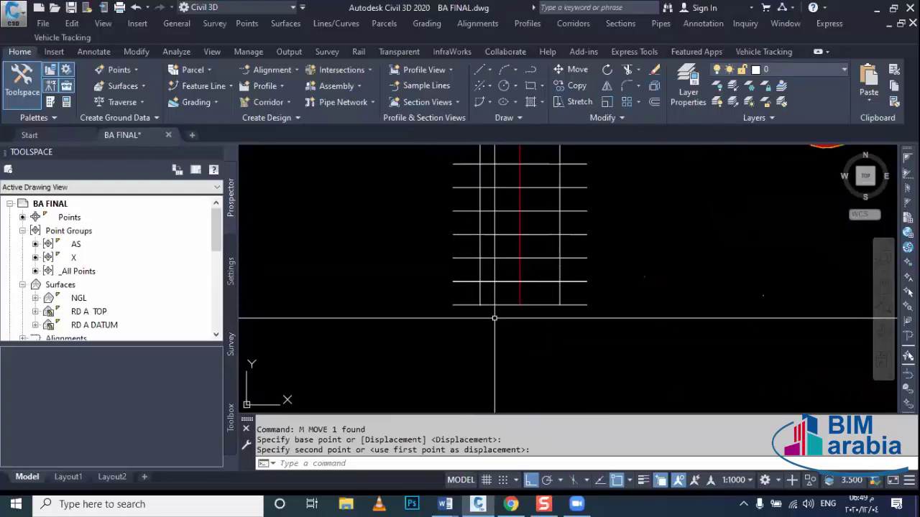
scroll(495, 318, "up", 2)
mouse_move(468, 353)
middle_mouse_down()
mouse_move(472, 337)
mouse_move(443, 343)
middle_mouse_up()
scroll(417, 359, "up", 1)
scroll(404, 352, "up", 2)
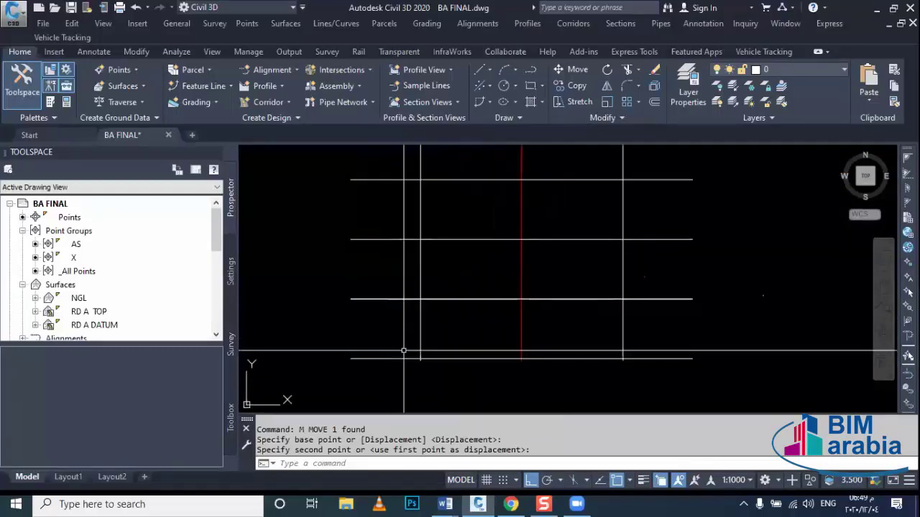
key("Escape")
Start the polyline command again with PL.
type("p")
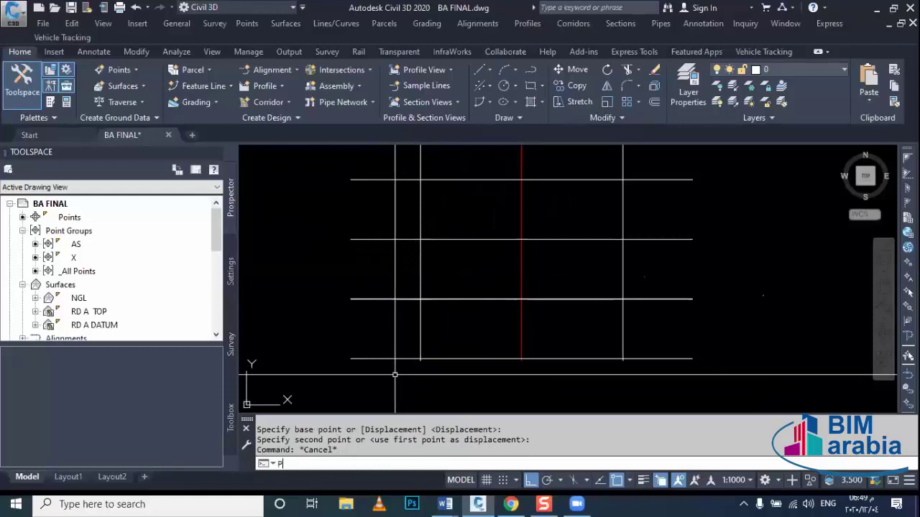
type("l")
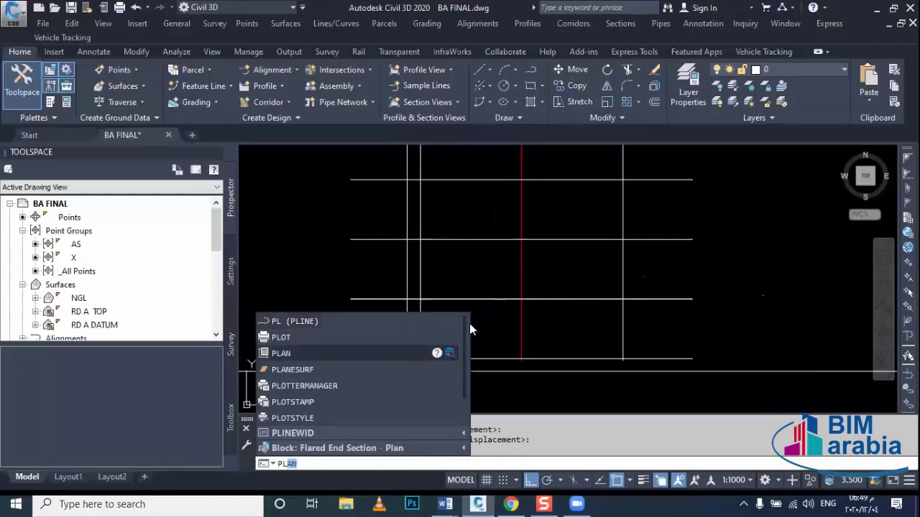
key("Escape")
scroll(435, 190, "up", 3)
type("pl")
Start a polyline at the bottom profile's left end and trace vertices along the ground line with ortho off.
key("Return")
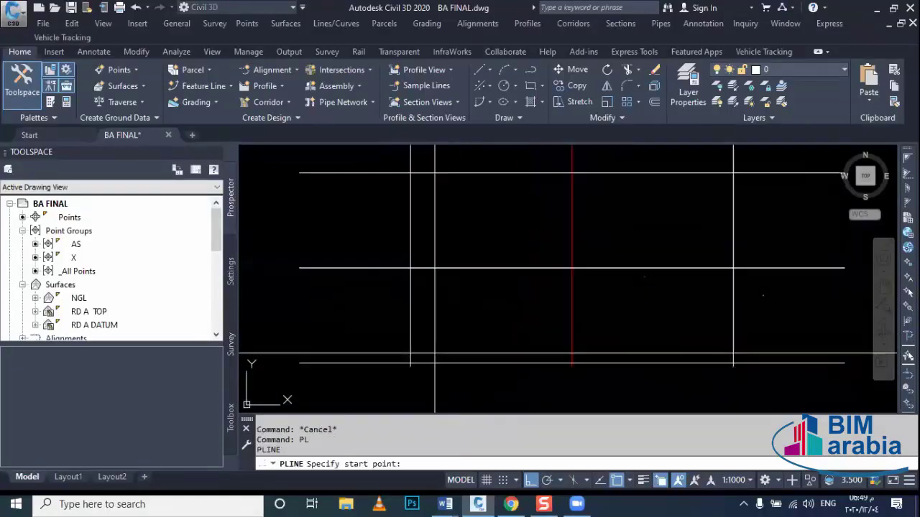
scroll(434, 352, "up", 2)
left_click(437, 370)
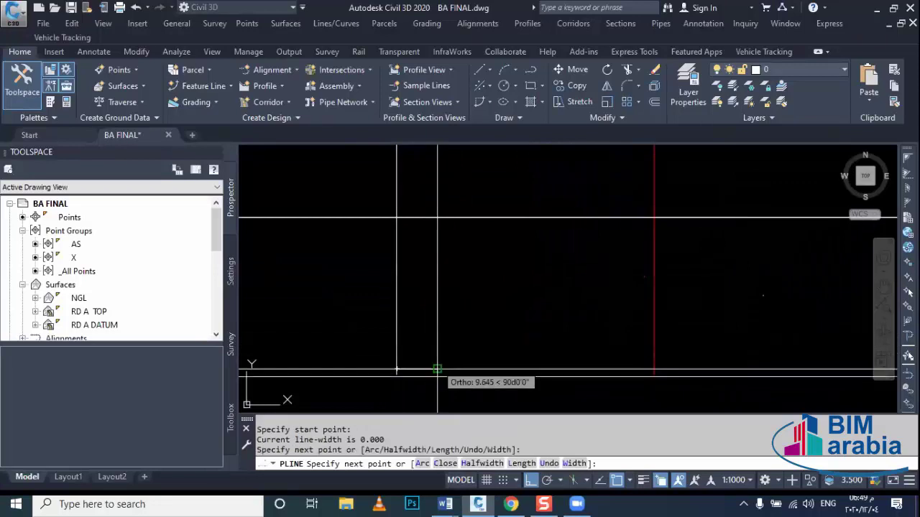
key("F8")
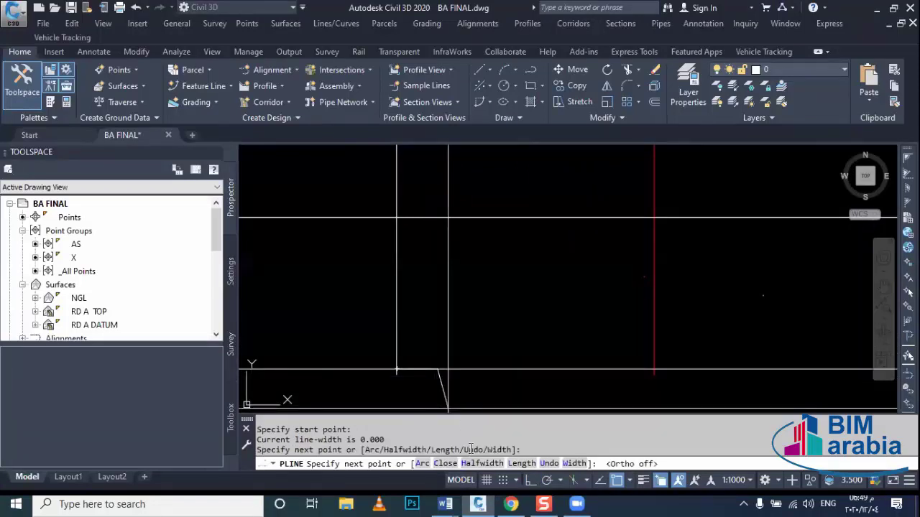
key("ctrl+z")
left_click(448, 335)
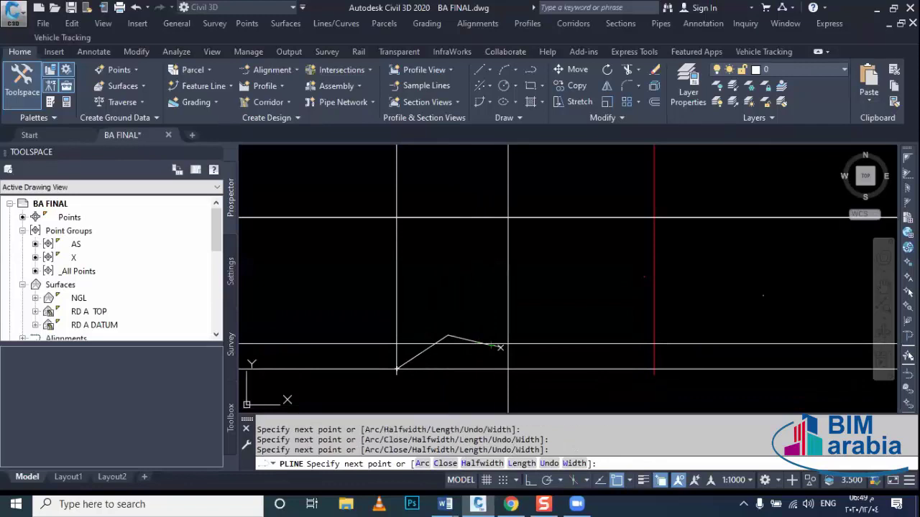
left_click(529, 353)
middle_click_drag(529, 353, 445, 290)
left_click(484, 337)
middle_click_drag(539, 350, 403, 359)
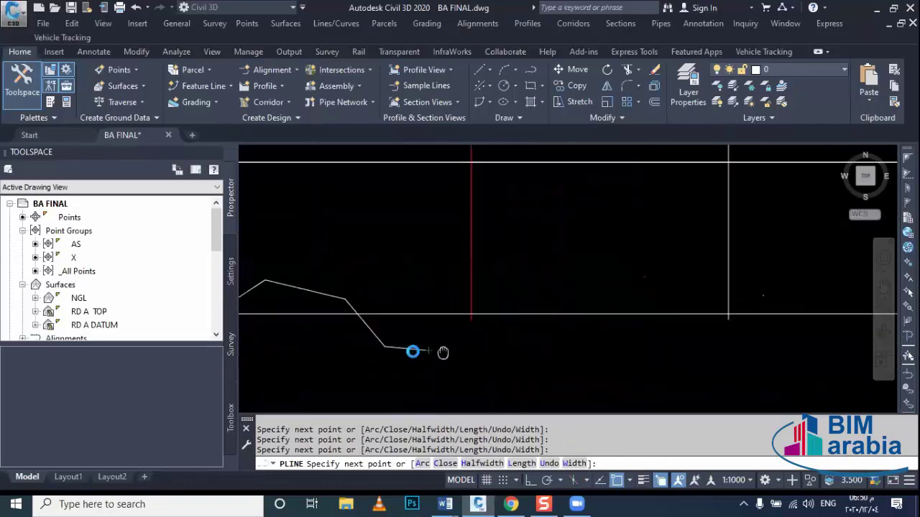
left_click(436, 356)
Continue the polyline through the profile's low point to its right end and finish it.
left_click(497, 302)
middle_click_drag(503, 305, 391, 286)
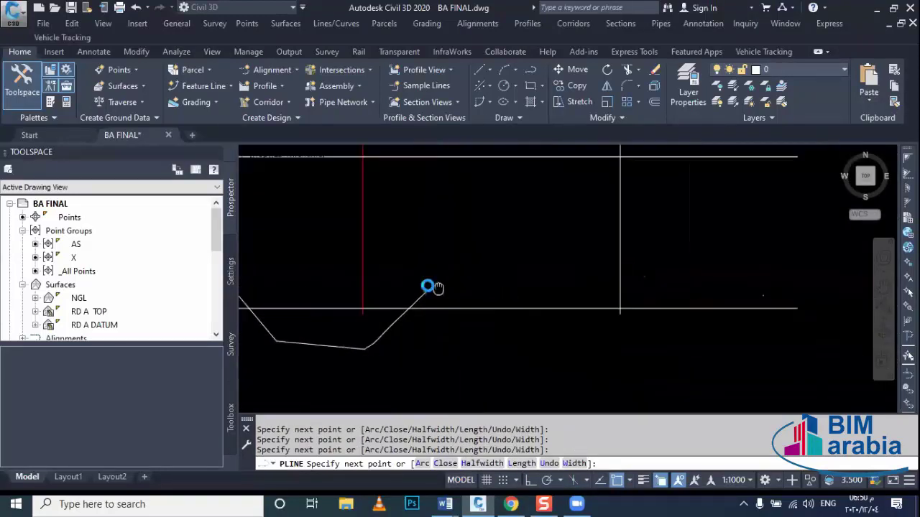
left_click(491, 288)
left_click(505, 332)
left_click(573, 367)
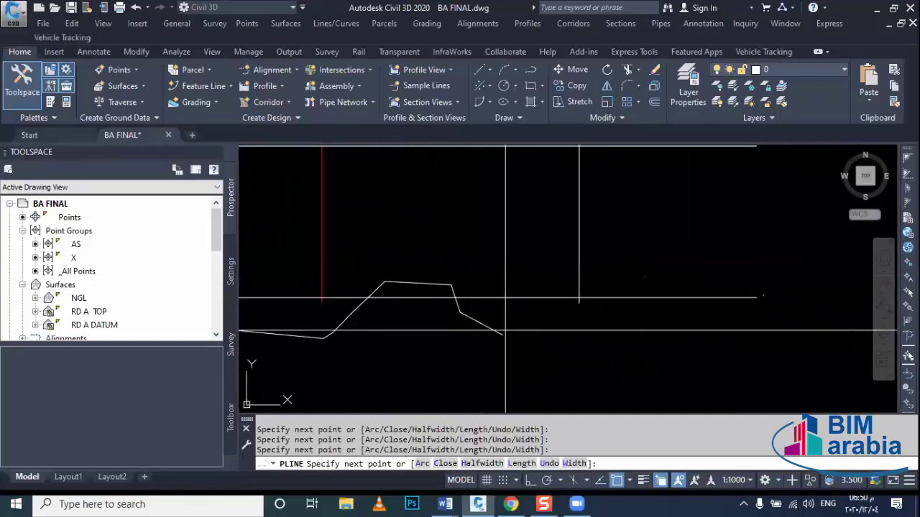
middle_click_drag(685, 345, 572, 320)
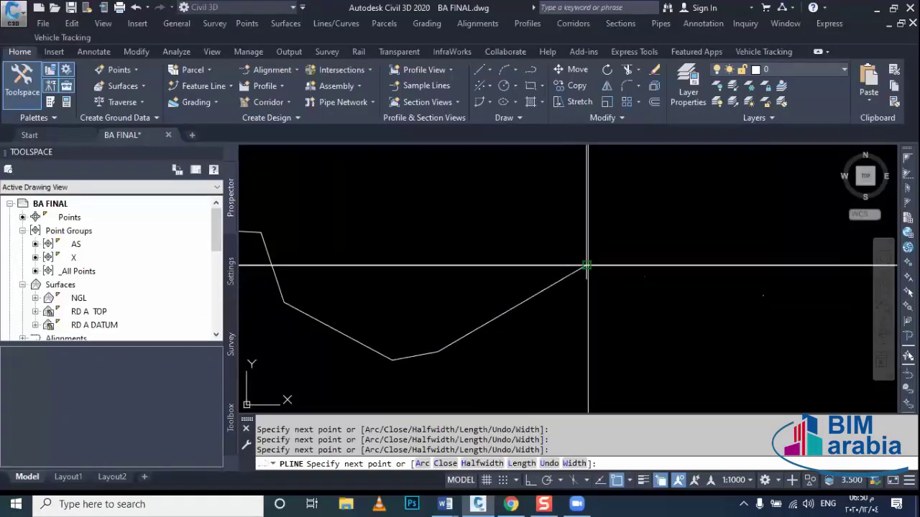
scroll(586, 266, "down", 5)
key("Escape")
Check the traced polyline in Properties, then begin another polyline with PL.
mouse_move(505, 338)
middle_mouse_down()
mouse_move(523, 317)
mouse_move(628, 353)
middle_mouse_up()
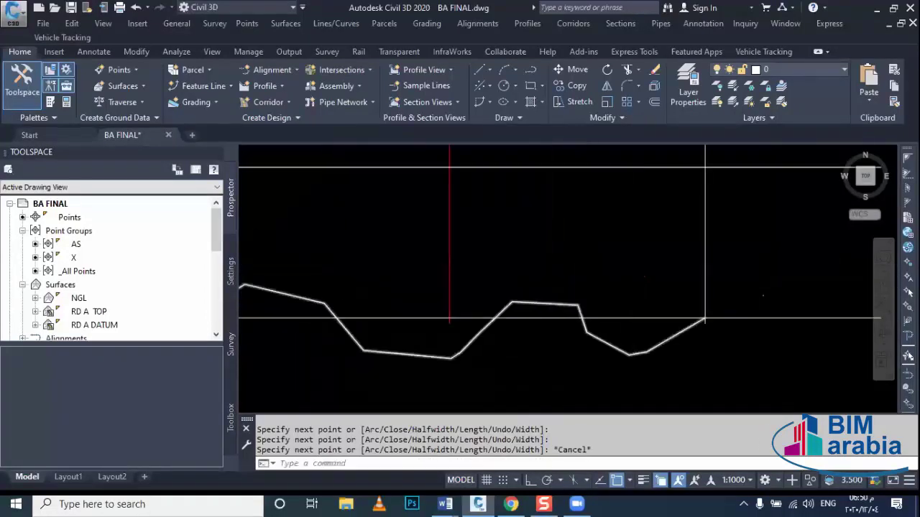
scroll(628, 352, "down", 3)
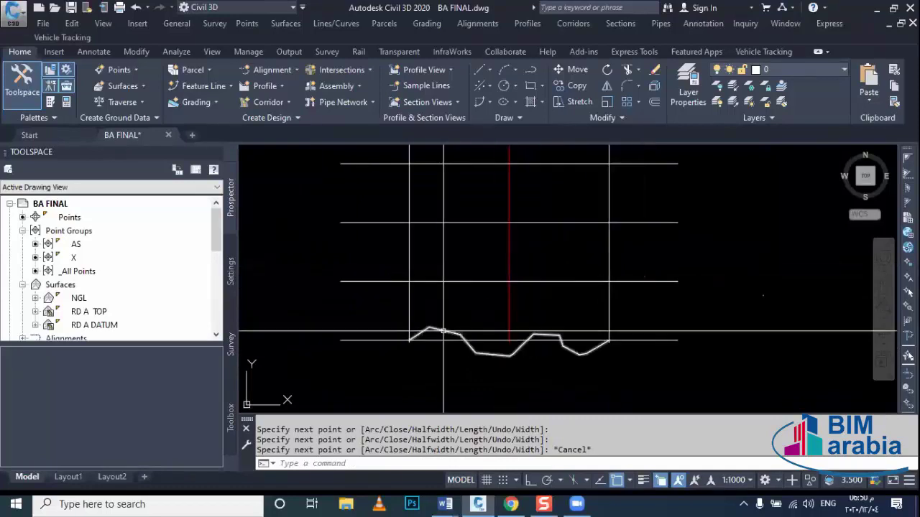
left_click(420, 334)
key("ctrl+1")
key("Escape")
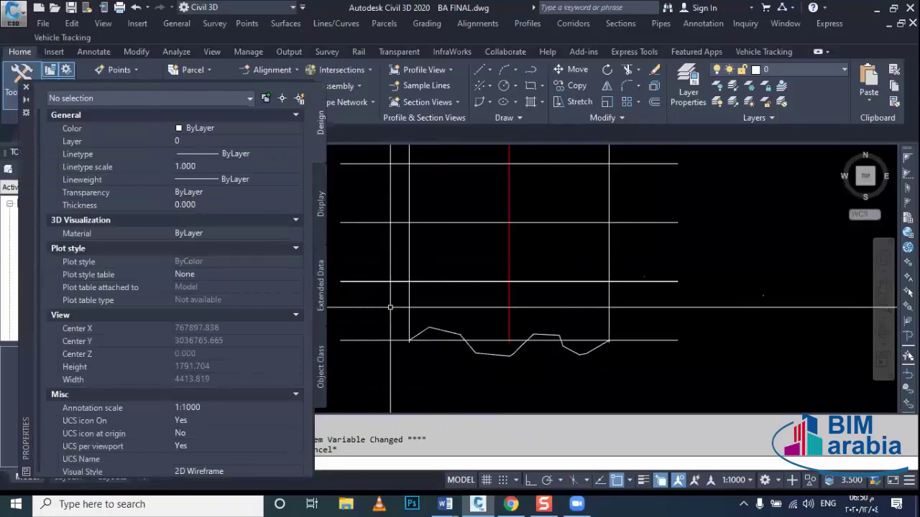
type("pl")
key("Return")
Trace a polyline along the next section's profile from the left grid line to the right.
left_click(26, 88)
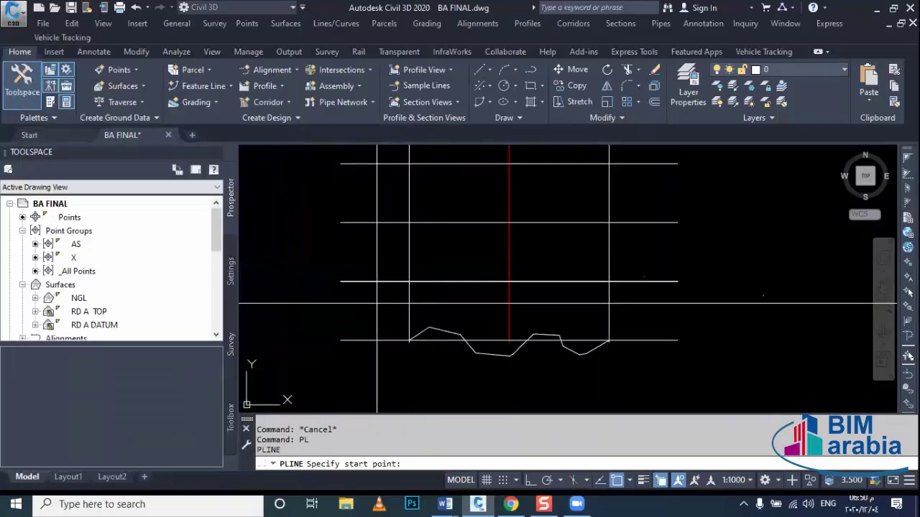
scroll(417, 287, "up", 1)
left_click(403, 277)
left_click(438, 307)
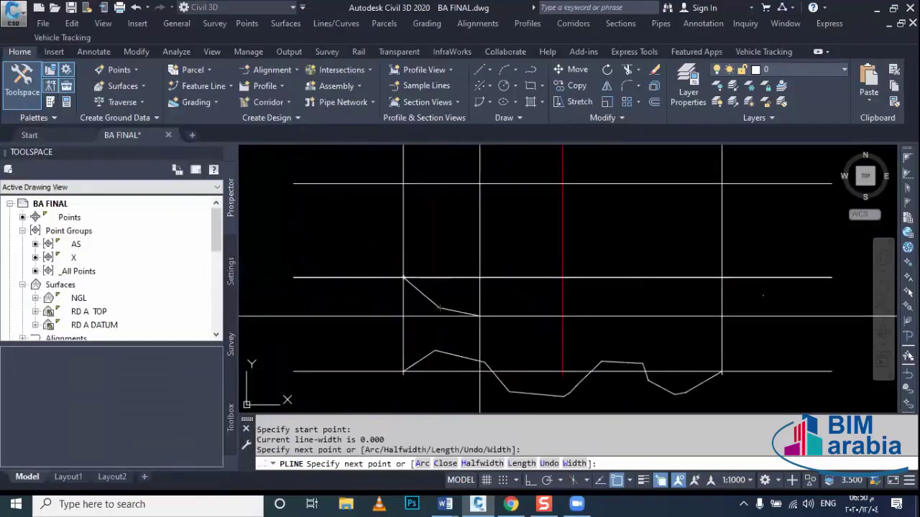
left_click(494, 316)
left_click(562, 263)
left_click(626, 233)
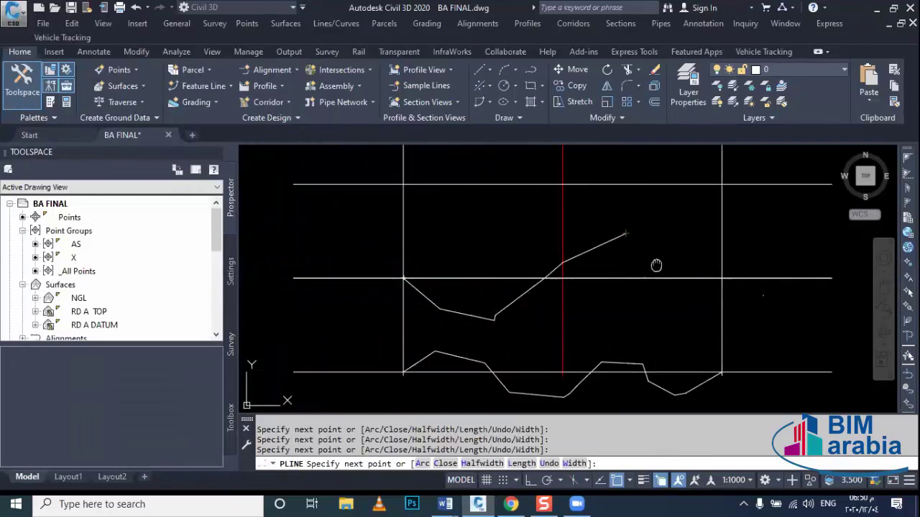
left_click(713, 276)
middle_click_drag(714, 276, 528, 337)
key("Escape")
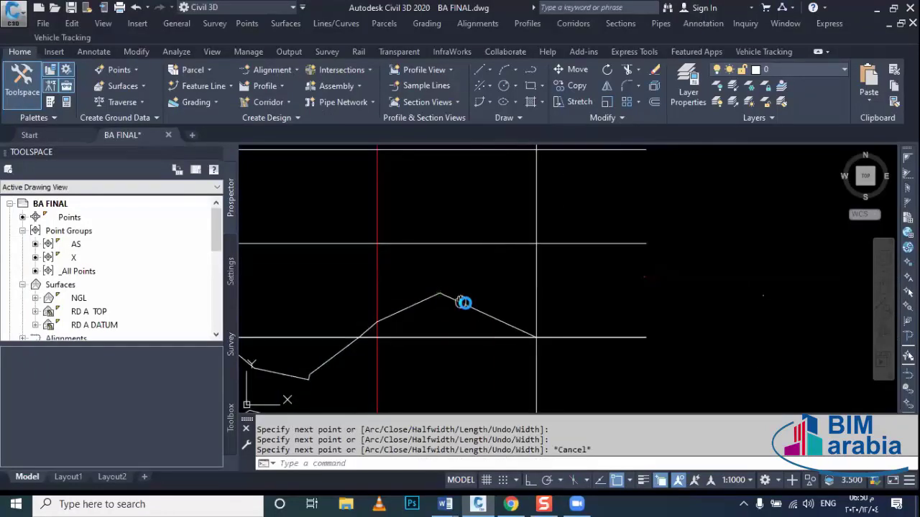
Trace the following section's profile over its peak, ending exactly on the right grid line.
middle_click_drag(464, 302, 545, 339)
key("Return")
left_click(298, 280)
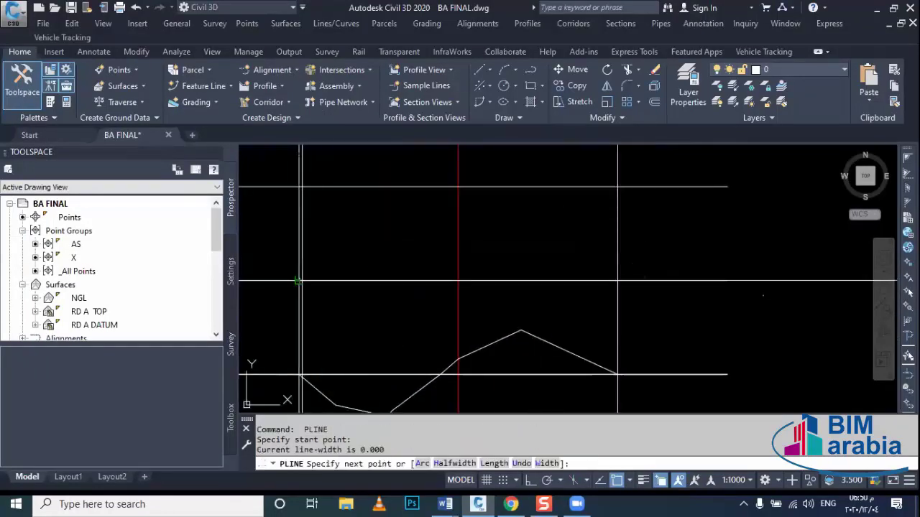
left_click(345, 247)
left_click(381, 231)
left_click(440, 216)
left_click(517, 246)
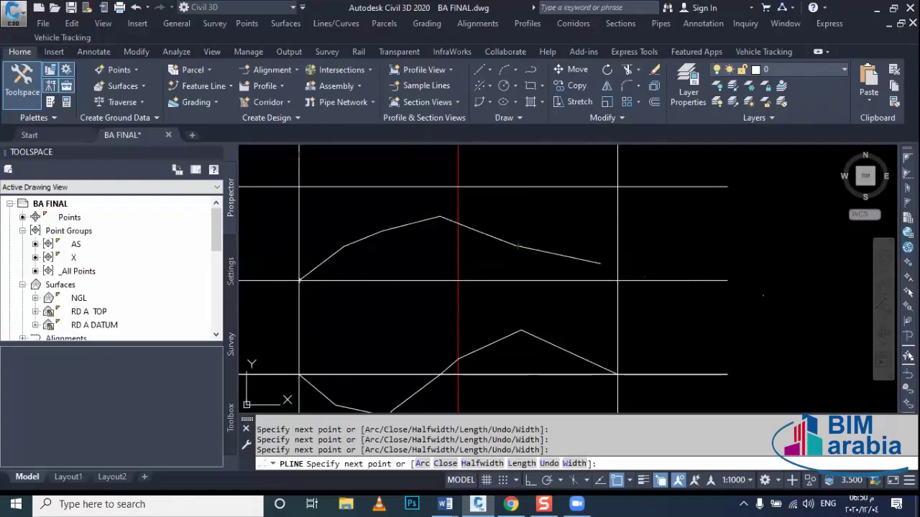
left_click(617, 267)
key("ctrl+z")
left_click(601, 264)
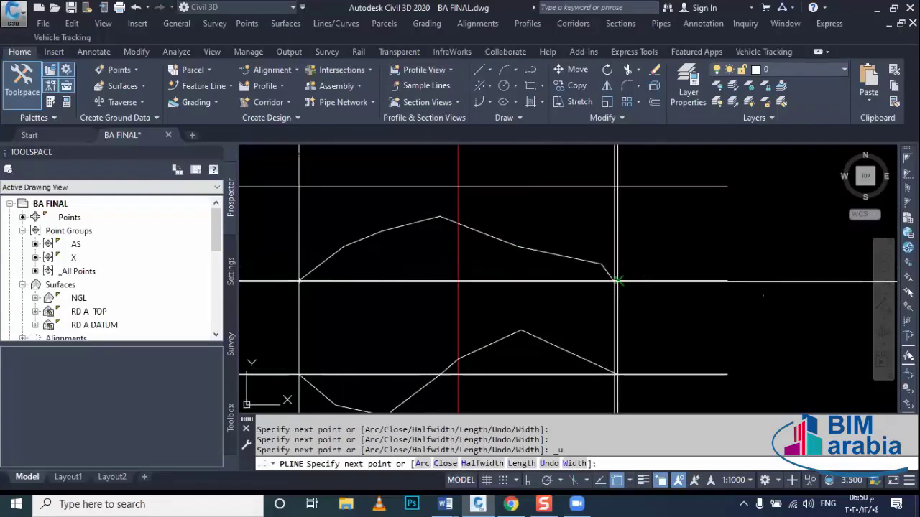
scroll(616, 280, "up", 2)
key("Escape")
Start the fourth profile polyline at the section's left edge and trace its first vertices.
scroll(617, 280, "down", 3)
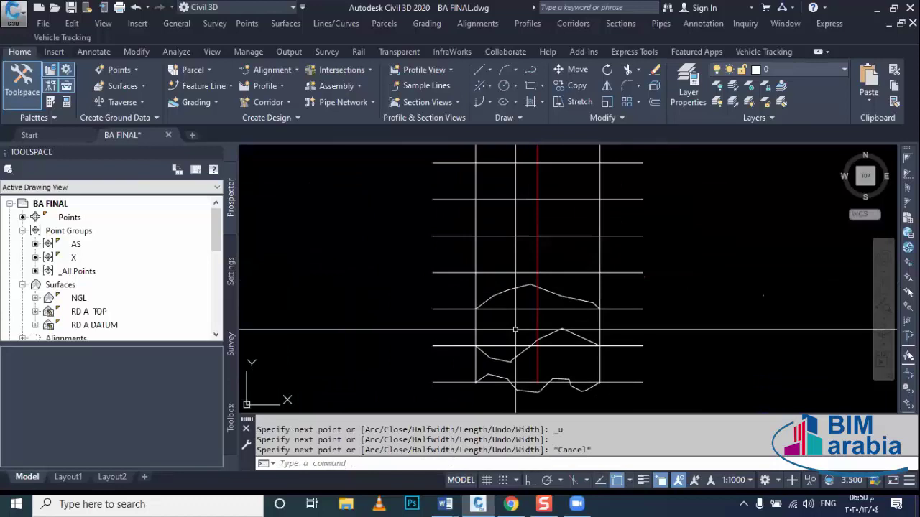
key("space")
scroll(476, 302, "up", 3)
left_click(473, 269)
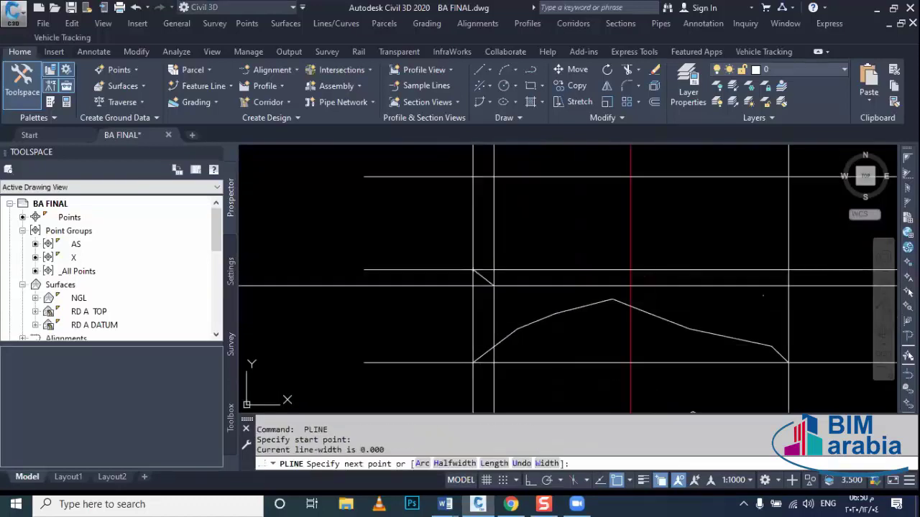
left_click(504, 290)
left_click(535, 281)
left_click(574, 251)
middle_click_drag(574, 250, 407, 245)
Finish the fourth profile at the right grid line and zoom out to review the traced lines.
left_click(415, 239)
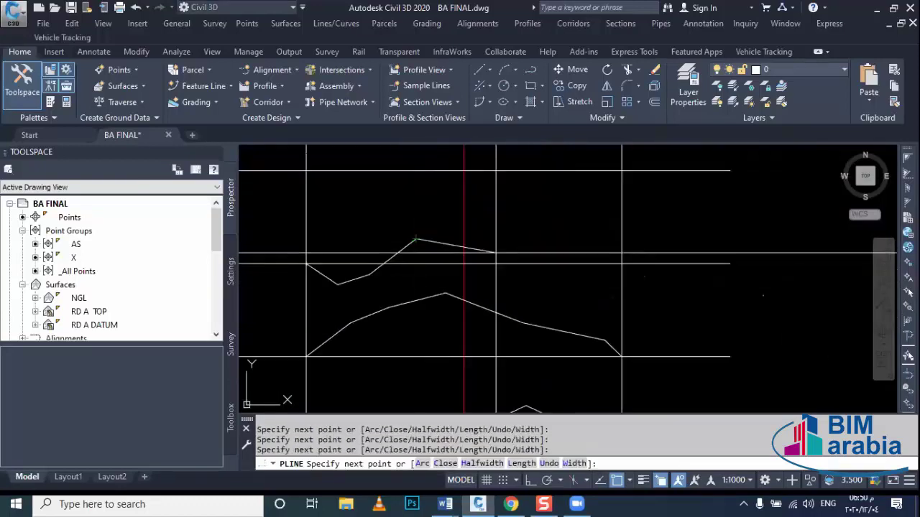
left_click(498, 254)
left_click(508, 274)
left_click(564, 302)
left_click(610, 283)
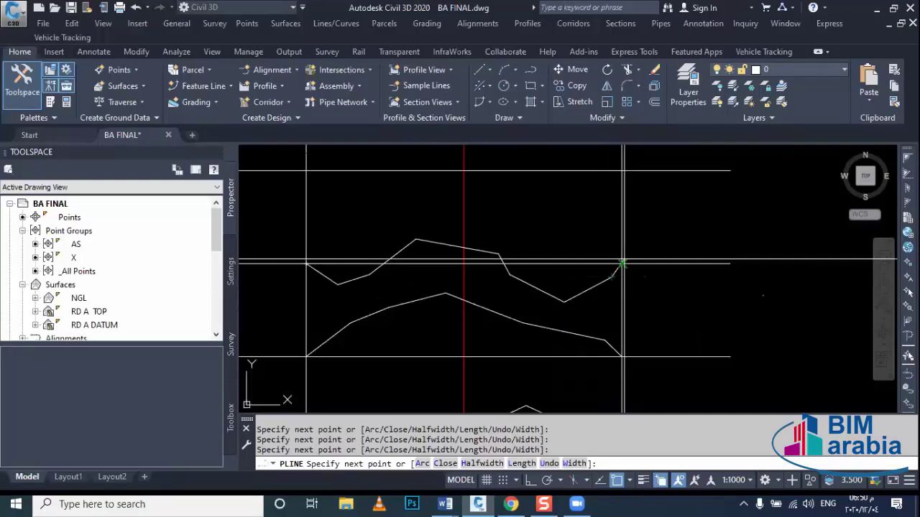
left_click(622, 264)
key("Escape")
middle_click_drag(545, 305, 560, 310)
scroll(560, 310, "down", 2)
scroll(517, 302, "down", 1)
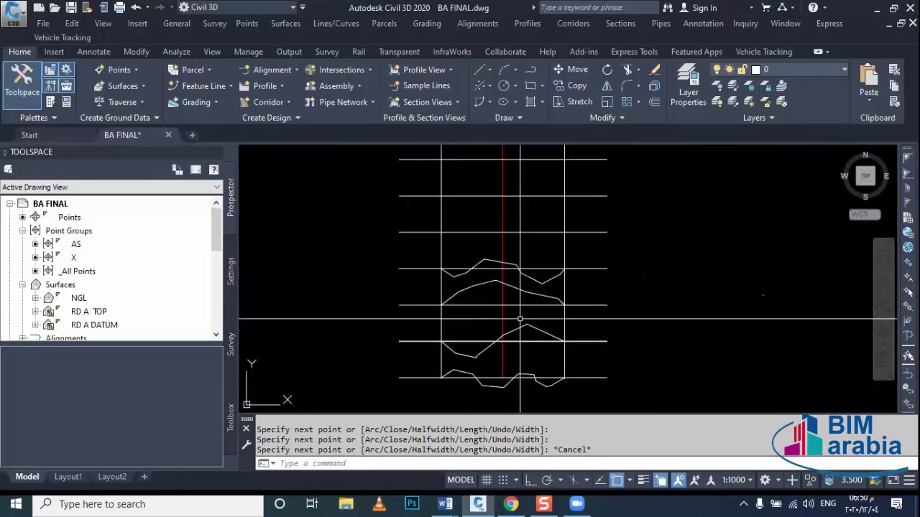
scroll(496, 309, "down", 1)
scroll(485, 310, "down", 1)
scroll(485, 310, "up", 2)
scroll(431, 299, "up", 2)
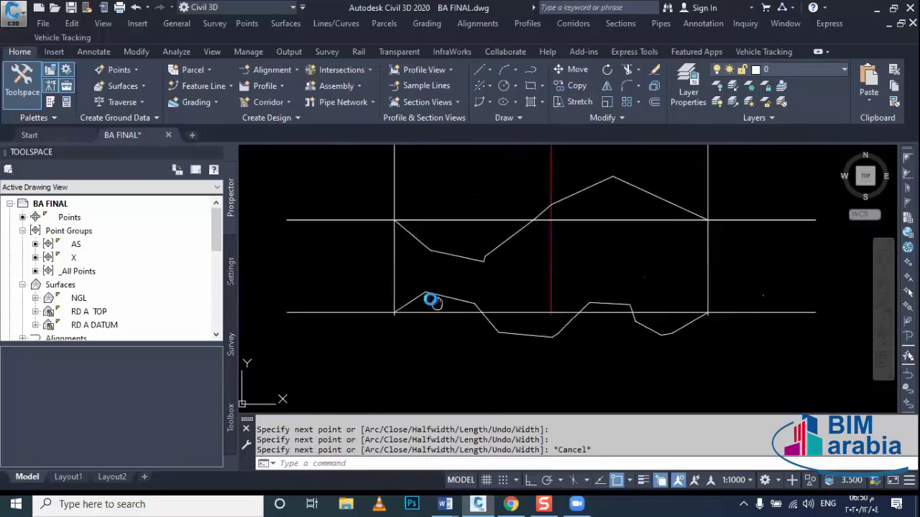
scroll(424, 298, "up", 1)
middle_click_drag(414, 287, 353, 304)
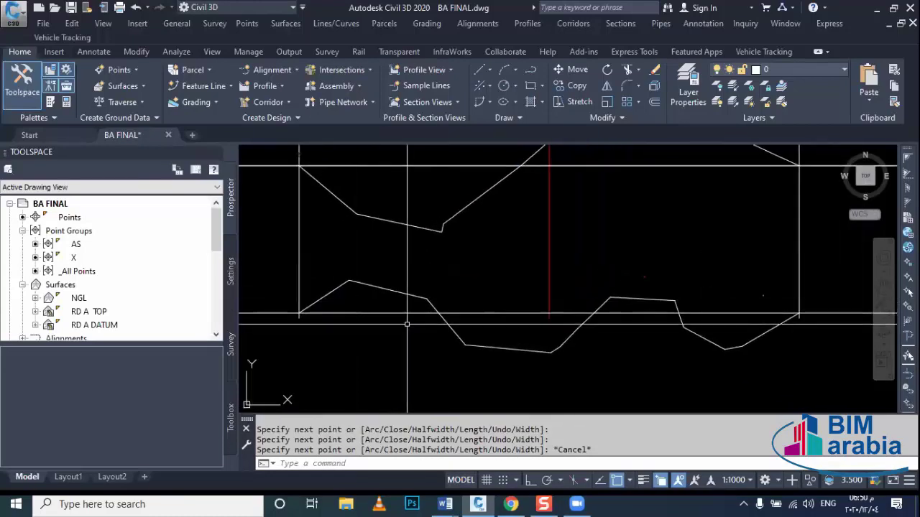
middle_click_drag(517, 335, 459, 315)
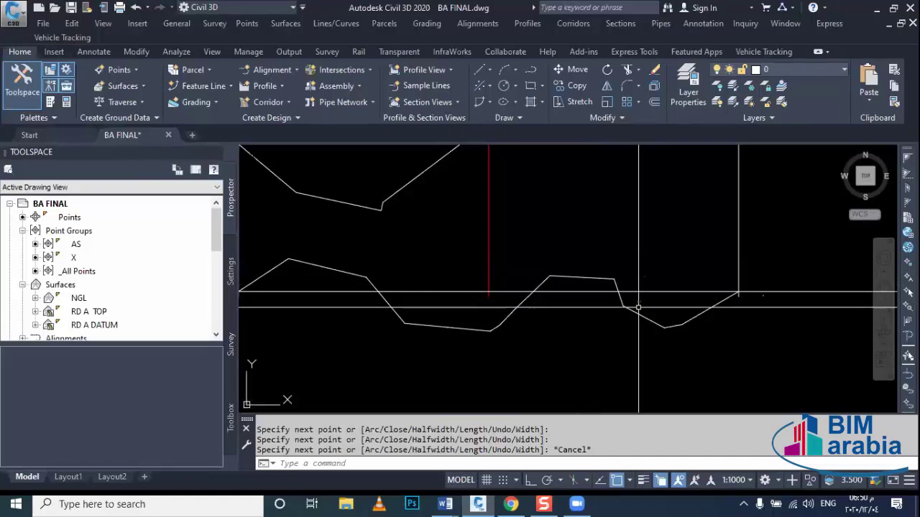
scroll(540, 329, "down", 2)
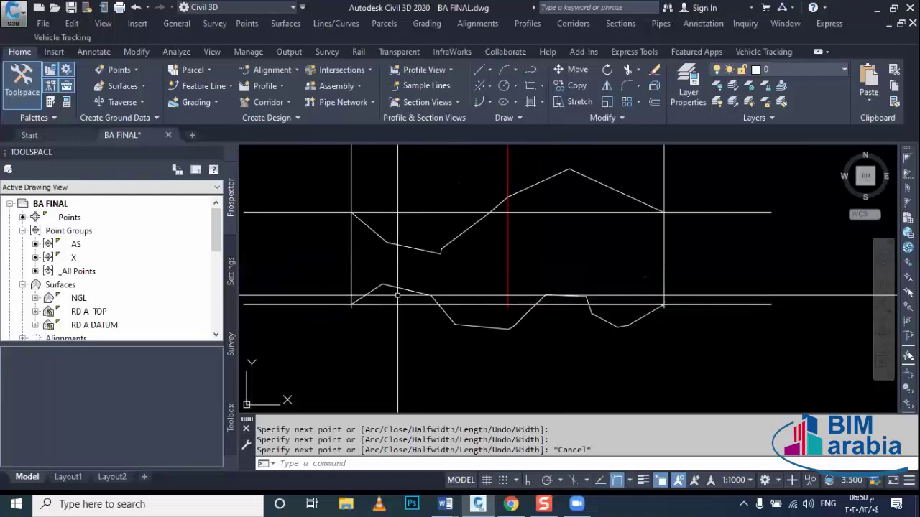
middle_click_drag(397, 295, 403, 300)
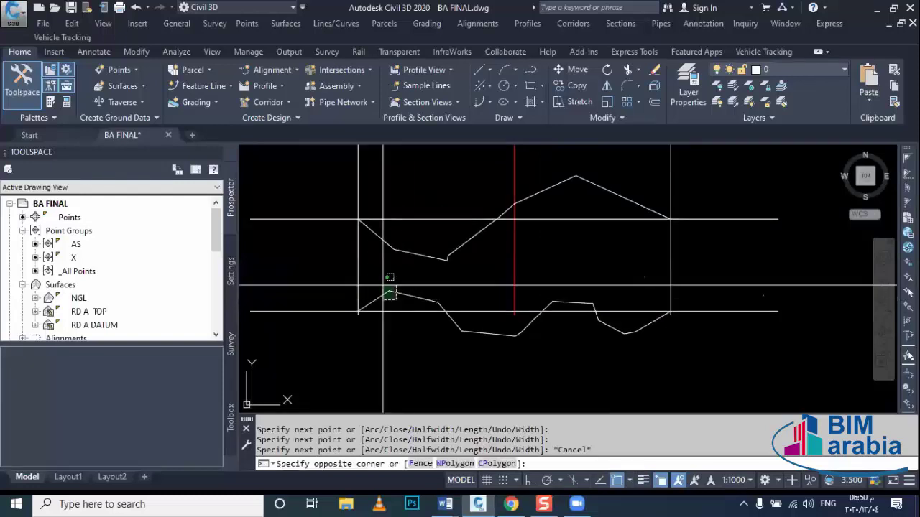
left_click(378, 293)
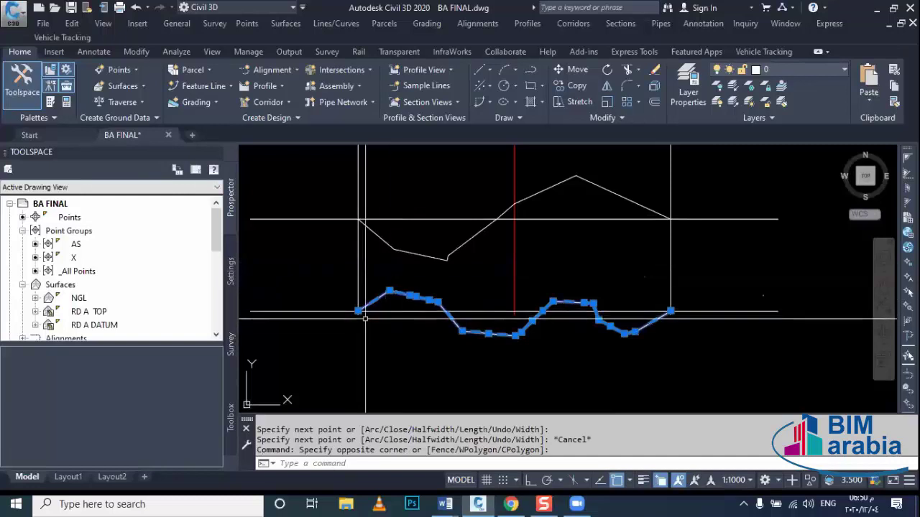
middle_click_drag(395, 307, 373, 316)
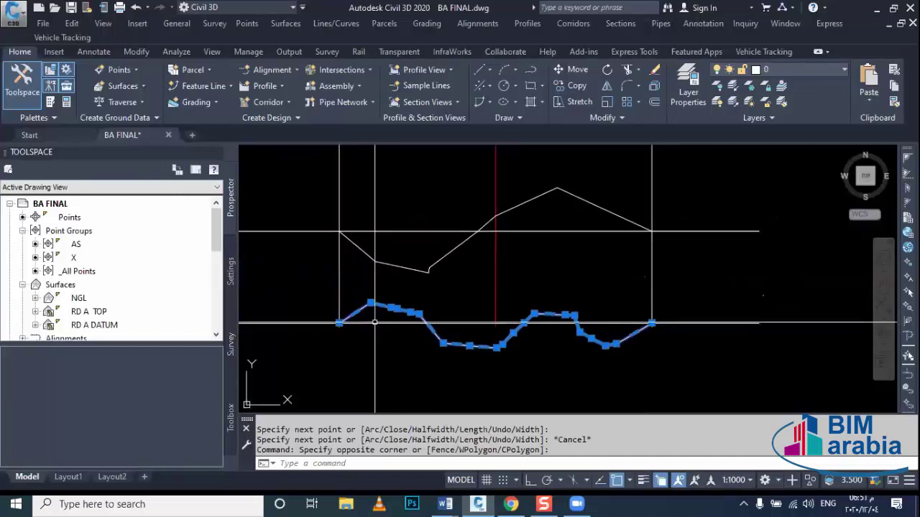
scroll(375, 318, "up", 2)
key("Escape")
type("T")
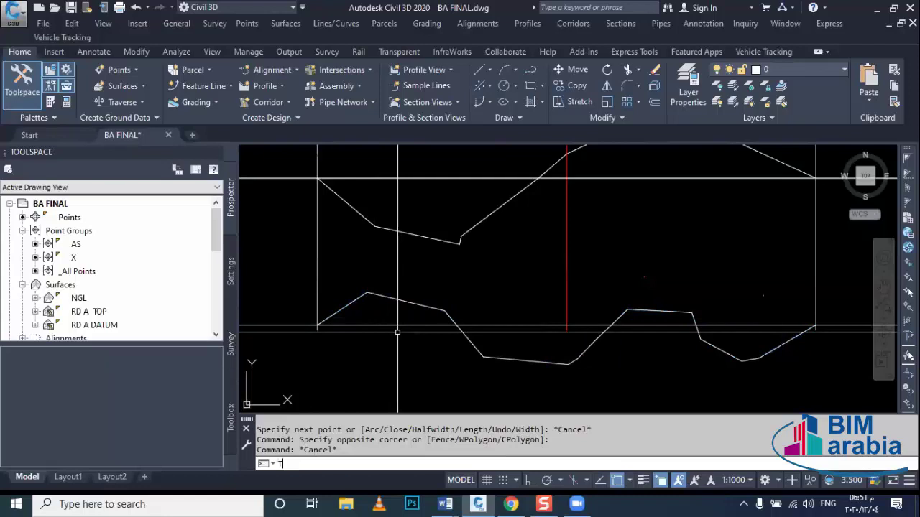
Place single-line text '1' at the default 0.200 height below the lower profile, then select it.
key("Return")
key("Escape")
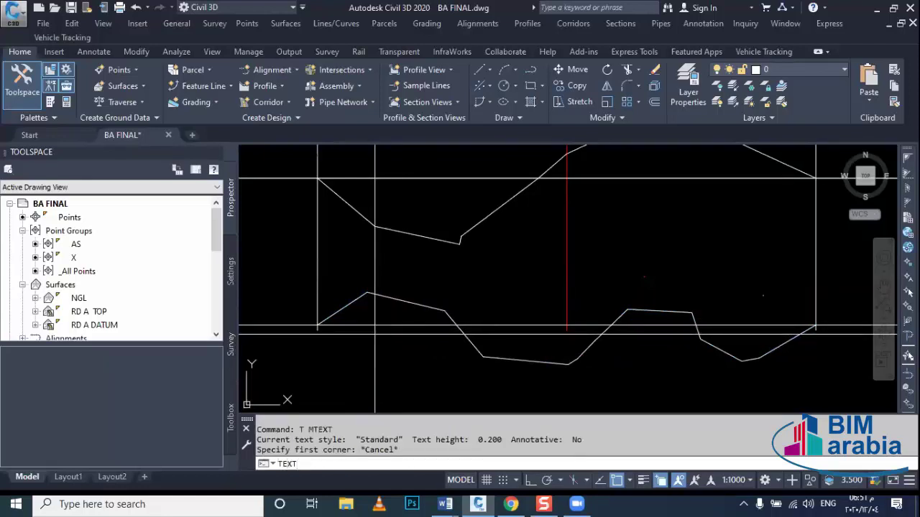
key("Return")
middle_click_drag(375, 314, 403, 242)
left_click(418, 337)
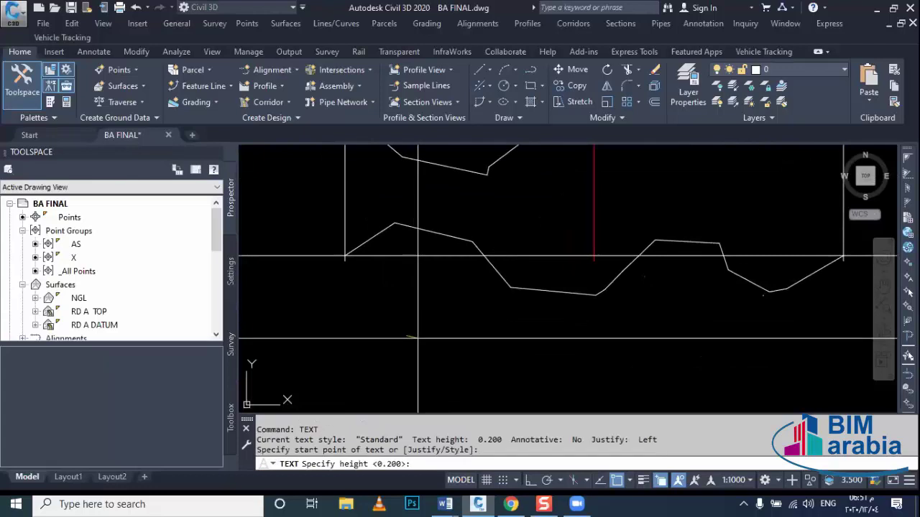
key("Return")
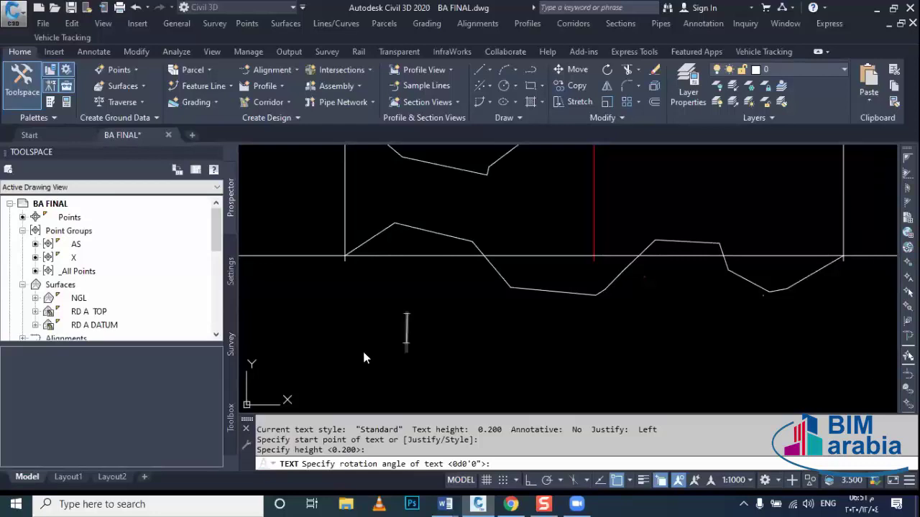
type("1")
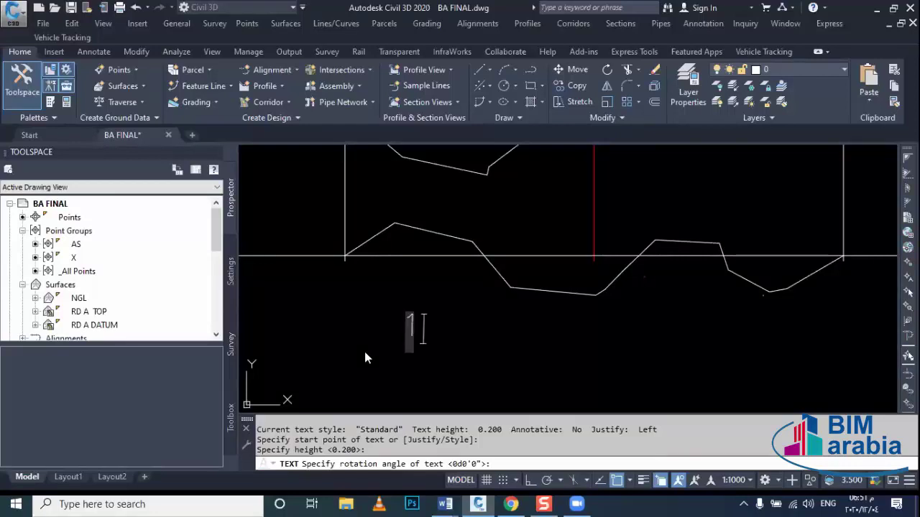
left_click(365, 351)
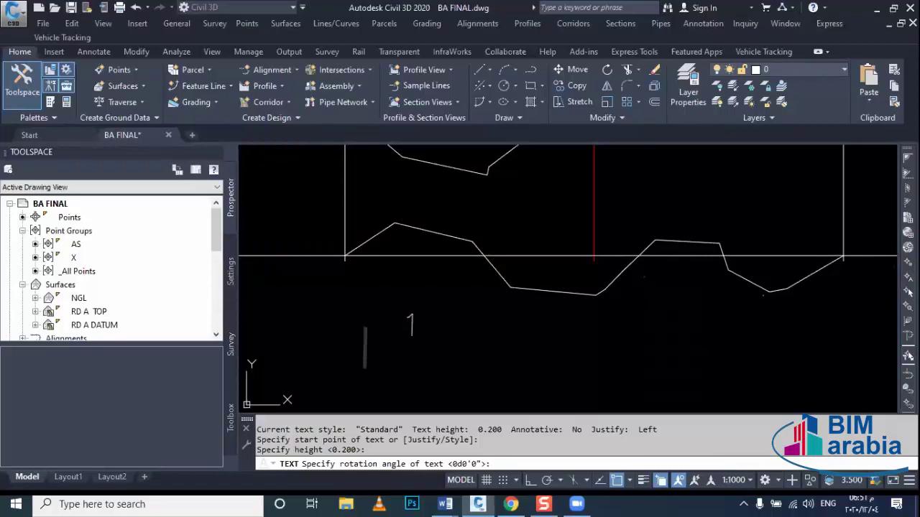
key("Escape")
left_click(467, 315)
left_click(397, 336)
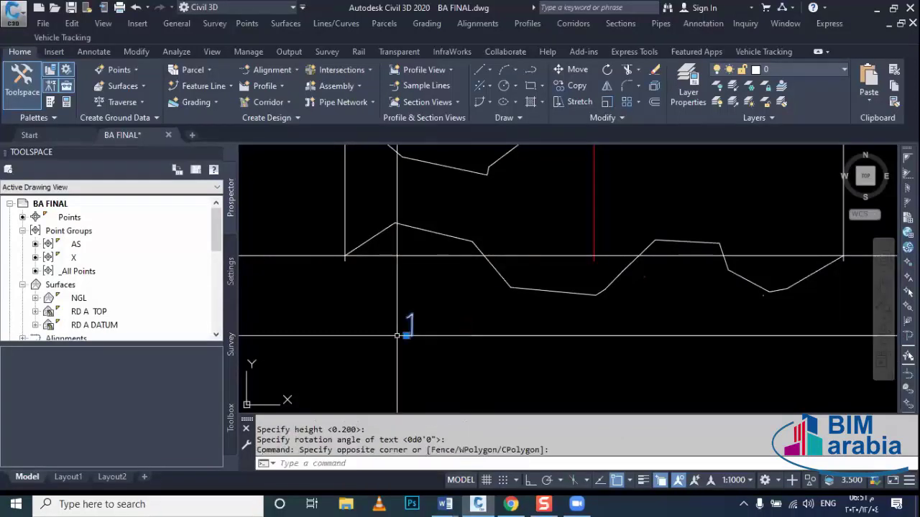
Copy the '1' label into the first cross-section areas.
type("co")
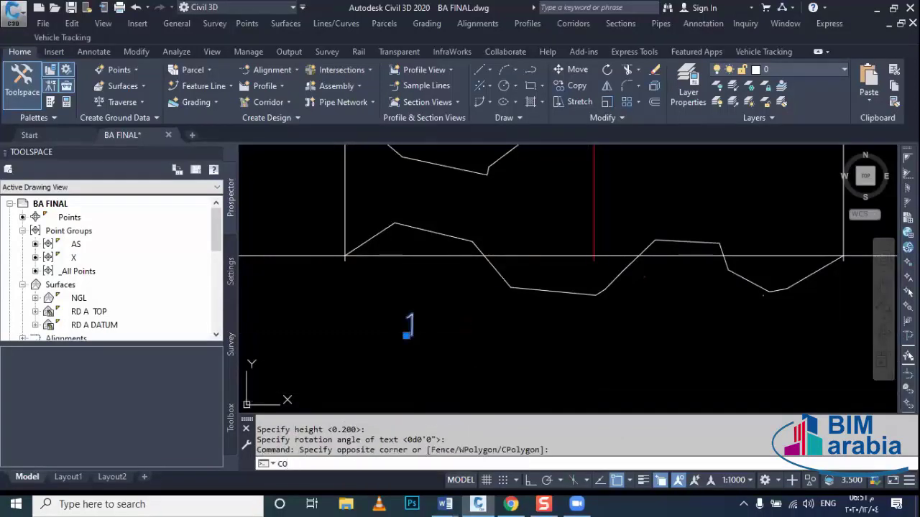
key("Return")
left_click(447, 356)
scroll(424, 272, "up", 2)
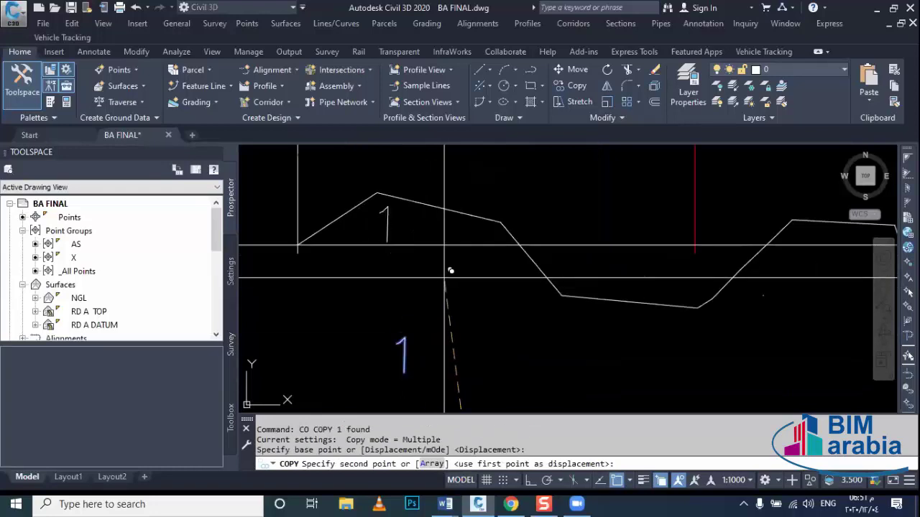
left_click(446, 272)
scroll(544, 318, "up", 1)
scroll(593, 327, "down", 1)
left_click(593, 329)
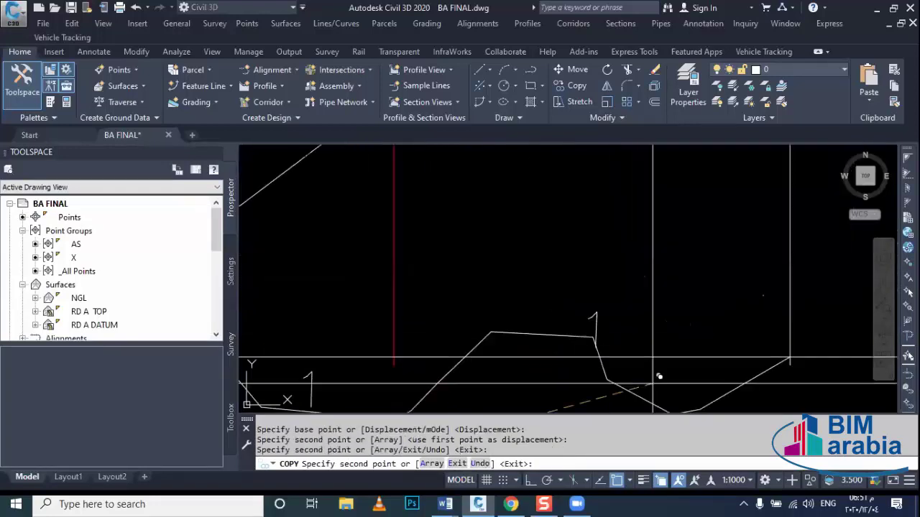
Place further copies of the '1' label in the remaining cross-section areas.
mouse_move(603, 328)
middle_mouse_down()
mouse_move(598, 397)
mouse_move(553, 292)
middle_mouse_up()
left_click(603, 391)
scroll(652, 328, "down", 2)
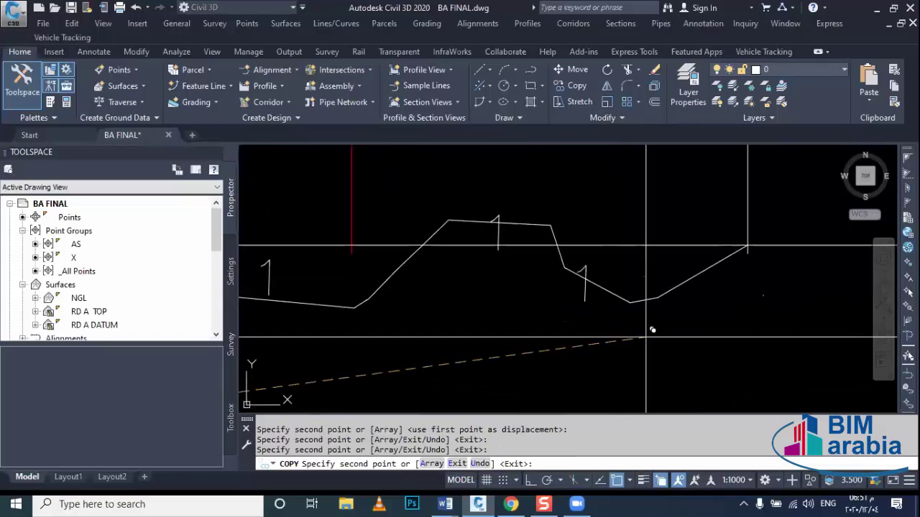
left_click(676, 329)
middle_click_drag(613, 229, 675, 271)
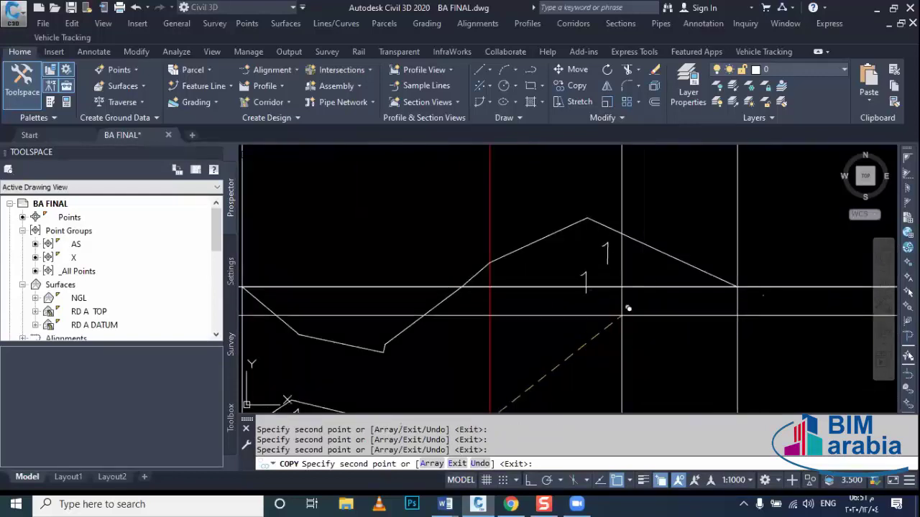
scroll(467, 328, "down", 2)
middle_click_drag(465, 339, 596, 301)
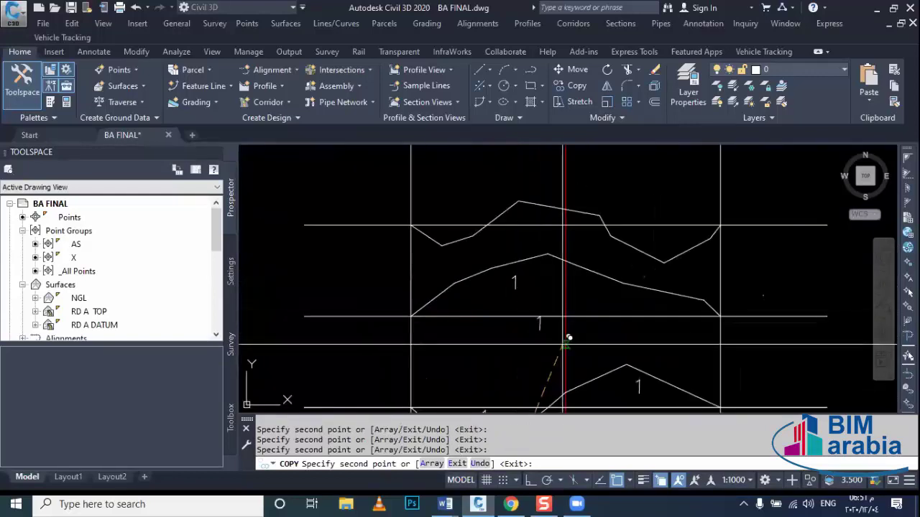
scroll(595, 300, "down", 4)
key("Escape")
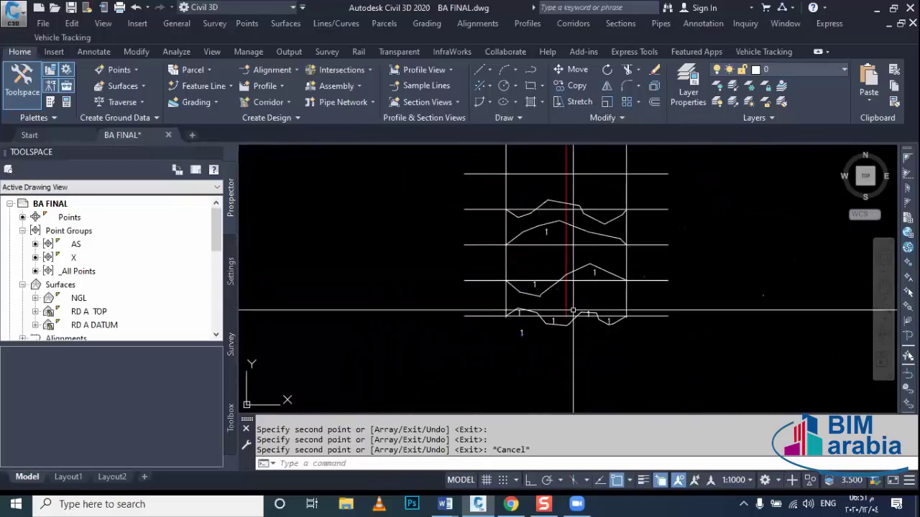
Erase the leftover original '1' label below the lower profile.
scroll(554, 323, "up", 4)
left_click(490, 348)
left_click(472, 359)
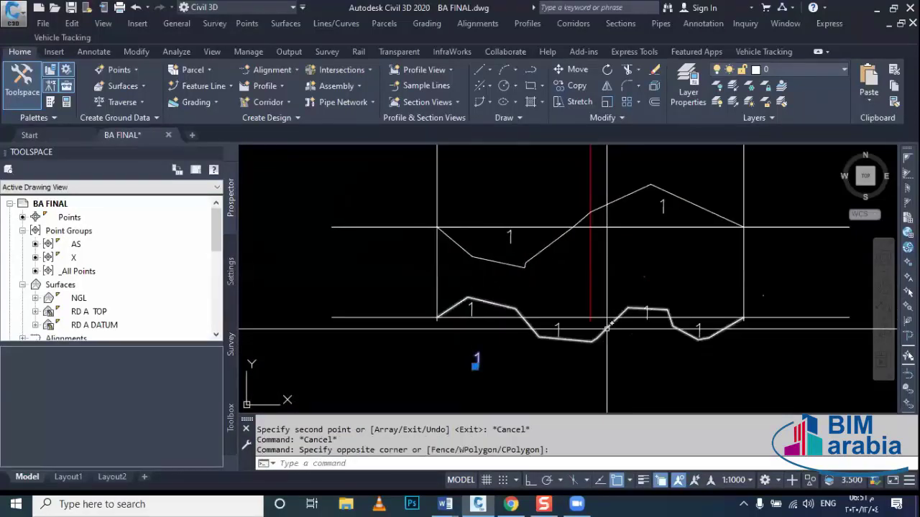
key("Delete")
mouse_move(431, 328)
middle_mouse_down()
mouse_move(396, 280)
mouse_move(532, 291)
middle_mouse_up()
scroll(395, 280, "up", 3)
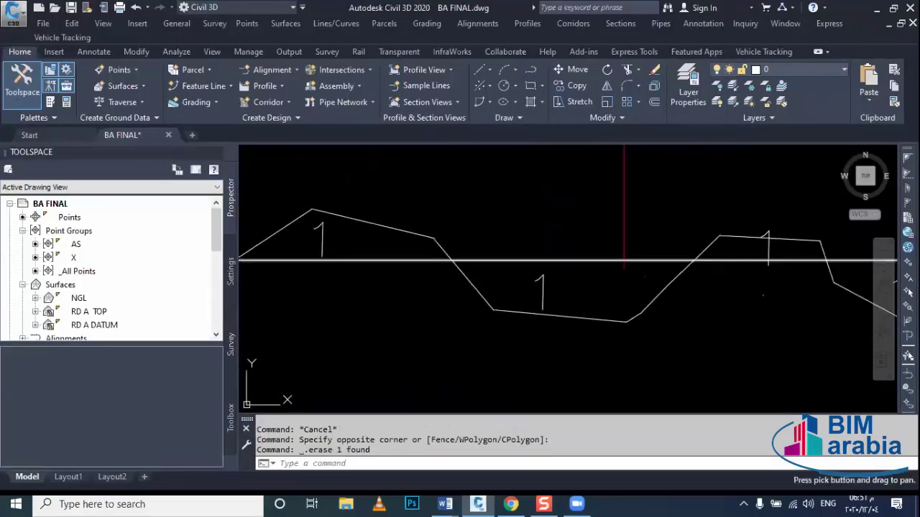
scroll(546, 294, "down", 2)
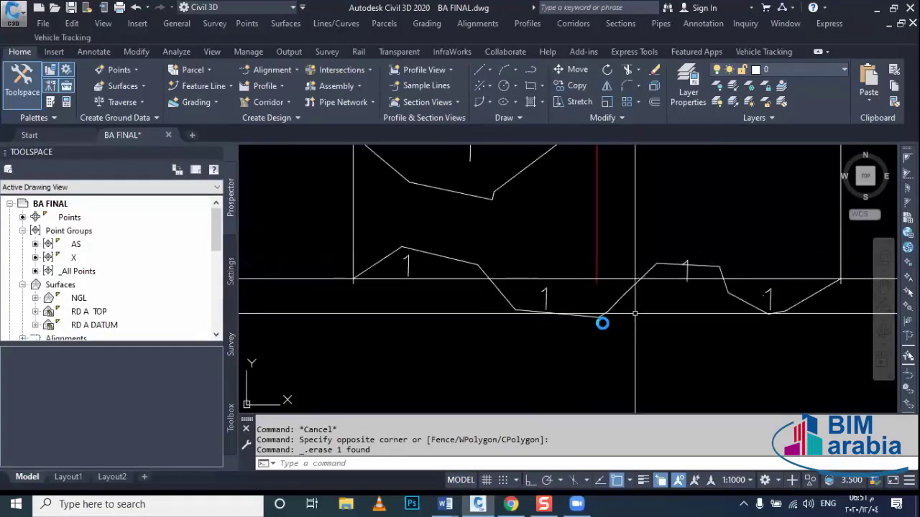
scroll(575, 302, "up", 2)
Edit the lower section's area labels to read 0.5 and 0.75.
left_click(565, 281)
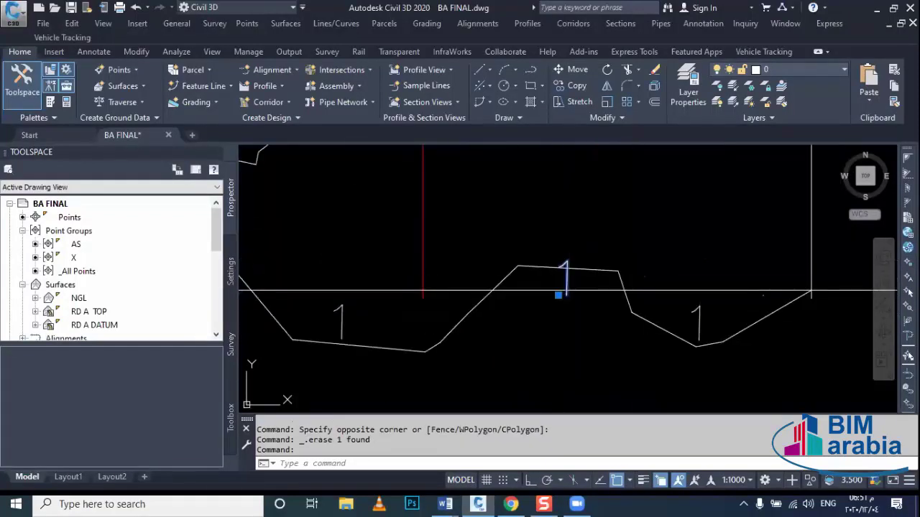
double_click(566, 282)
type("0.5")
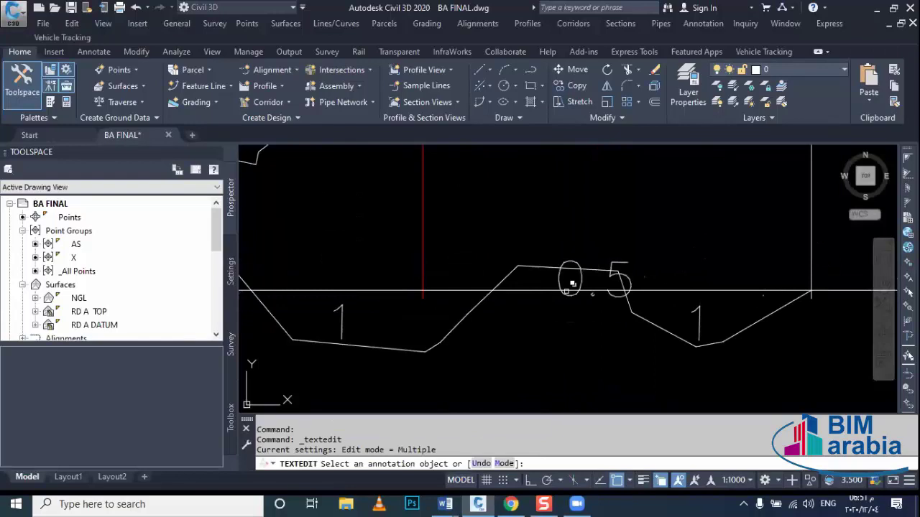
middle_click_drag(632, 365, 582, 348)
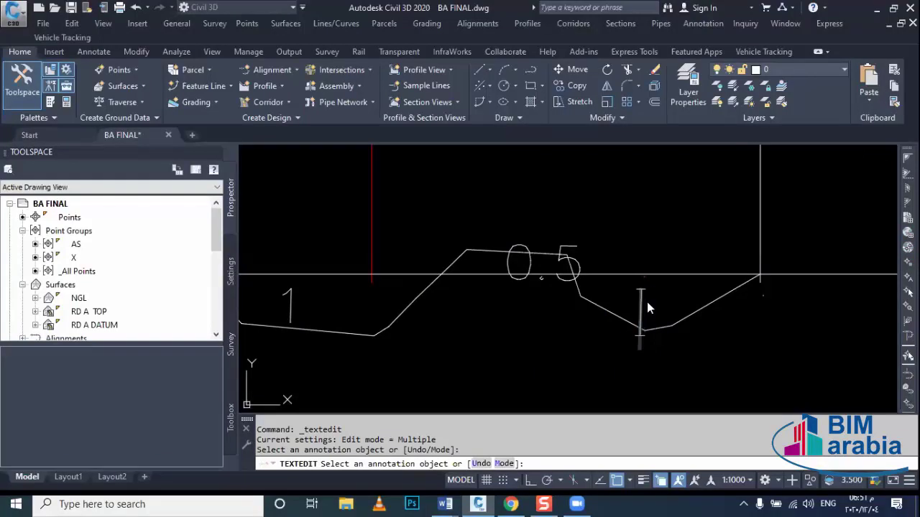
type("0.75")
key("Return")
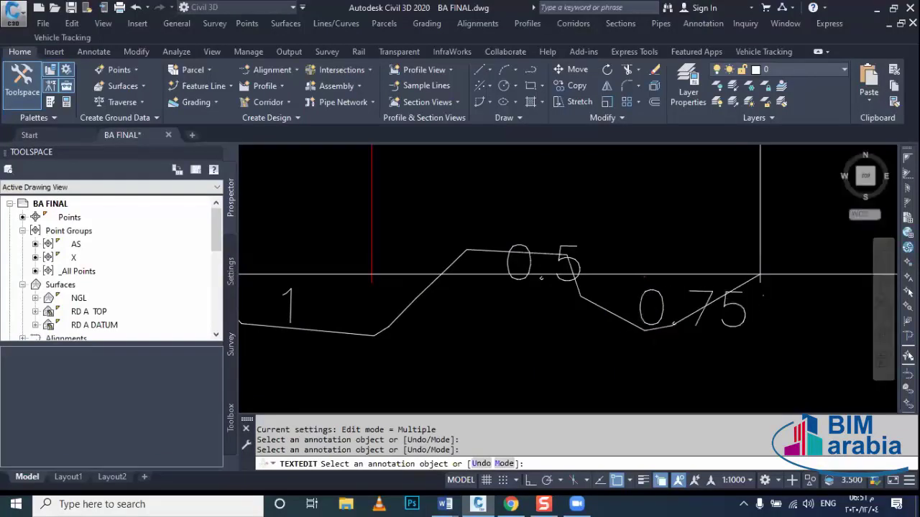
Change the top section's label to 5 and end the text editing.
scroll(449, 321, "down", 4)
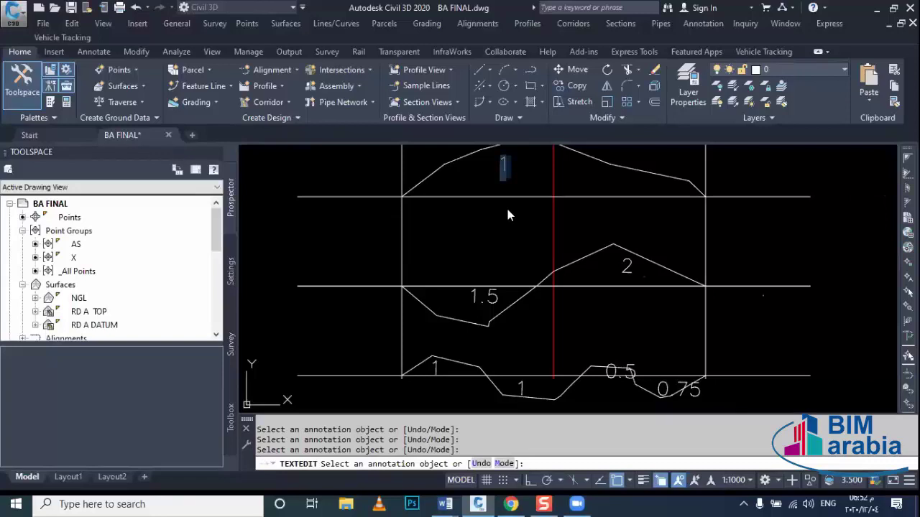
type("5")
key("Return")
key("Escape")
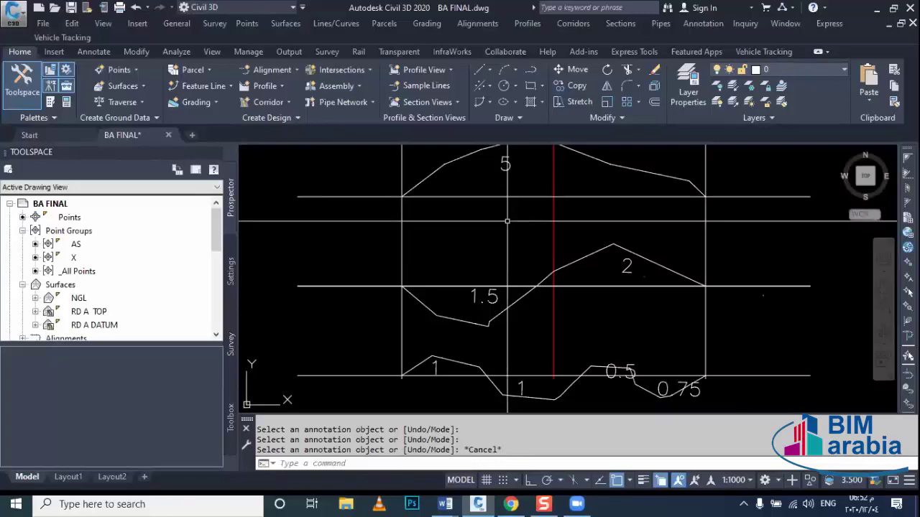
scroll(496, 259, "down", 2)
scroll(460, 302, "down", 2)
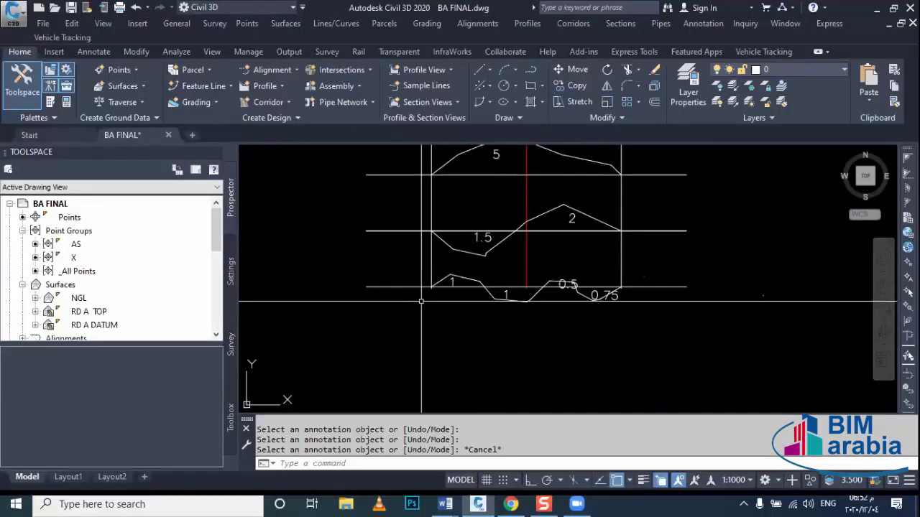
scroll(421, 302, "up", 1)
scroll(395, 288, "up", 1)
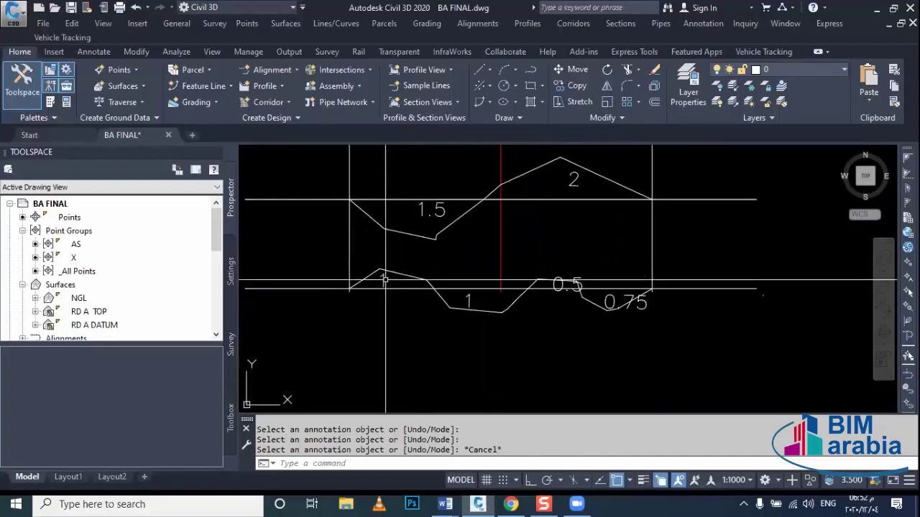
Select the four traced section polylines and set their Color to Blue in Properties.
left_click(392, 294)
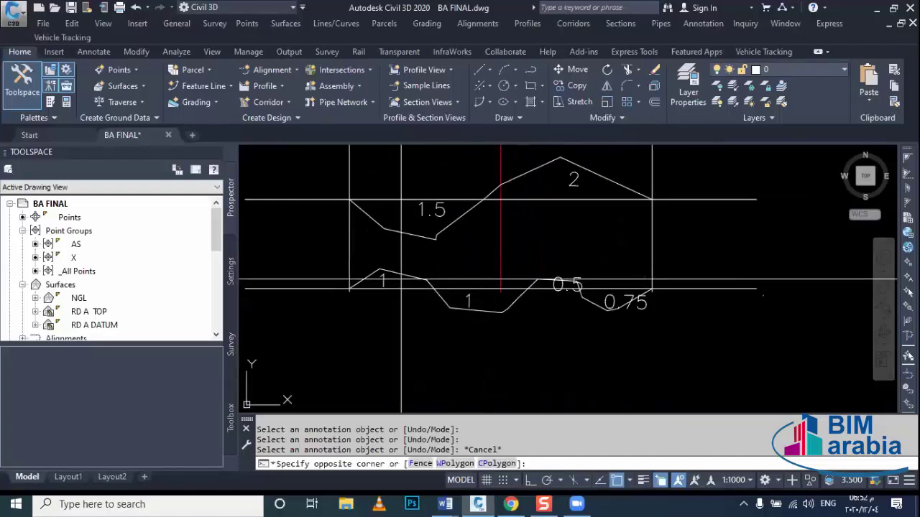
middle_click_drag(405, 229, 434, 379)
left_click(409, 192)
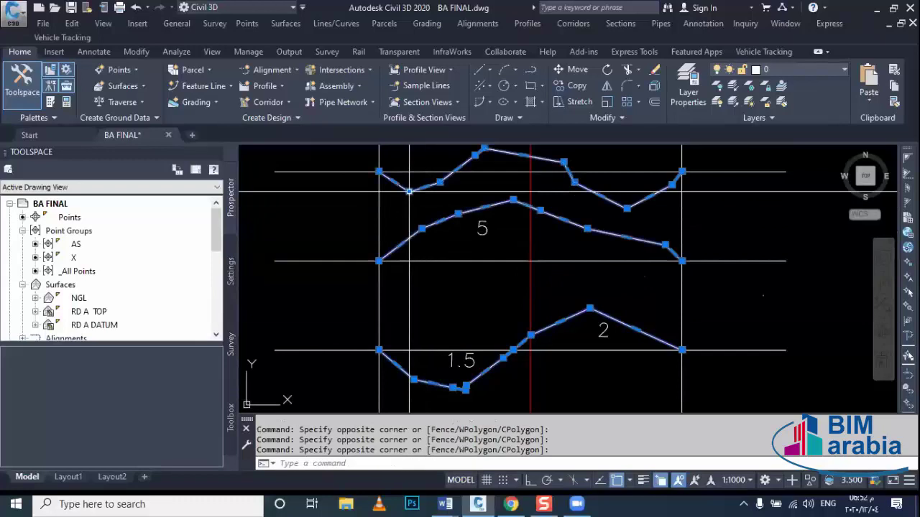
key("ctrl+1")
left_click(216, 133)
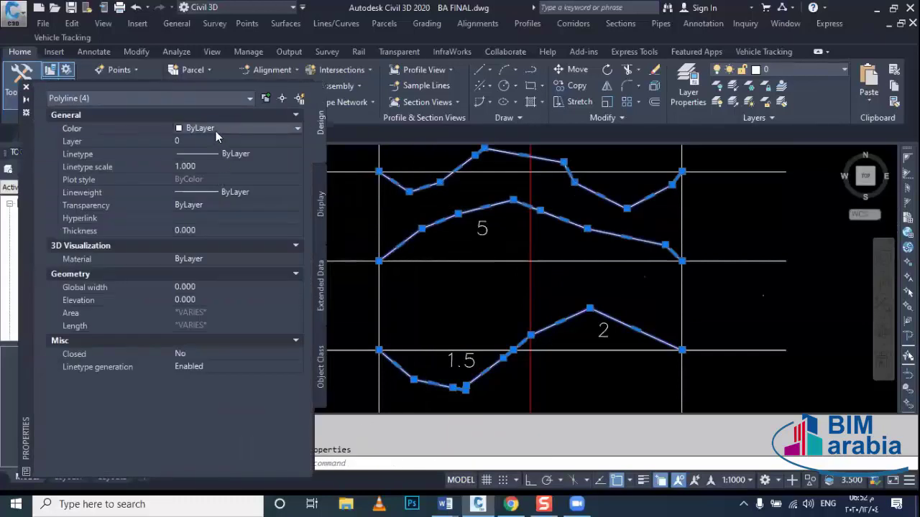
left_click(215, 131)
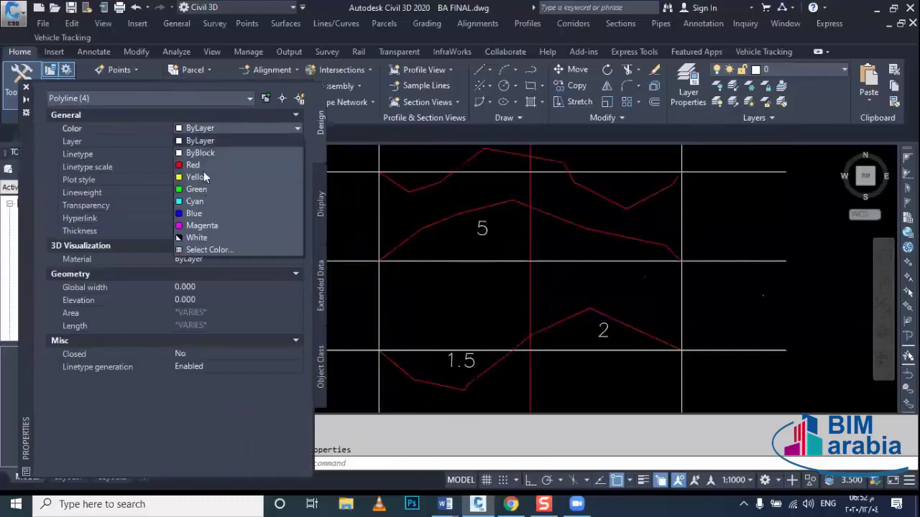
left_click(214, 211)
scroll(504, 306, "down", 2)
key("Escape")
middle_click_drag(467, 359, 512, 301)
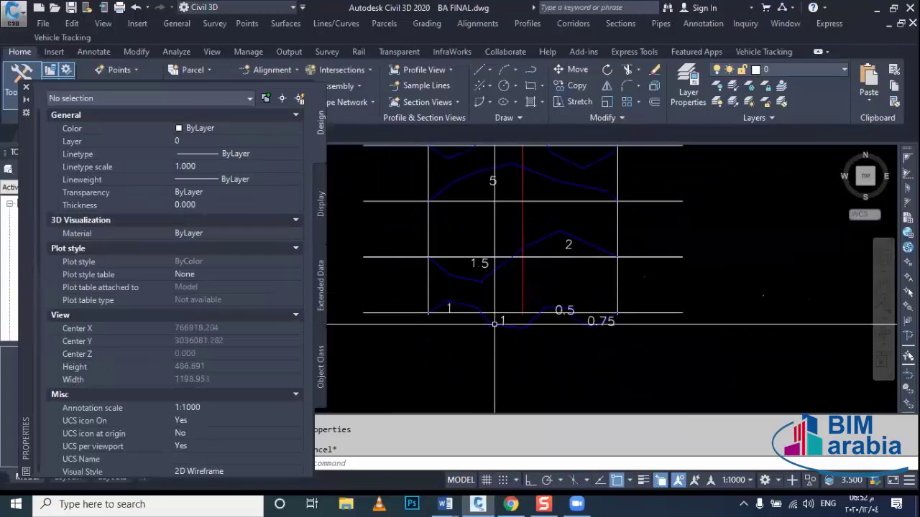
scroll(496, 316, "up", 2)
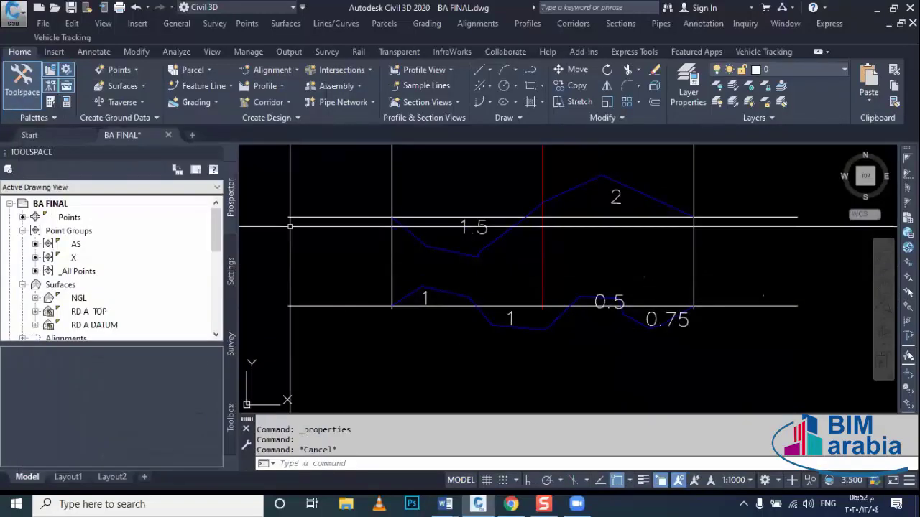
middle_click_drag(413, 285, 363, 277)
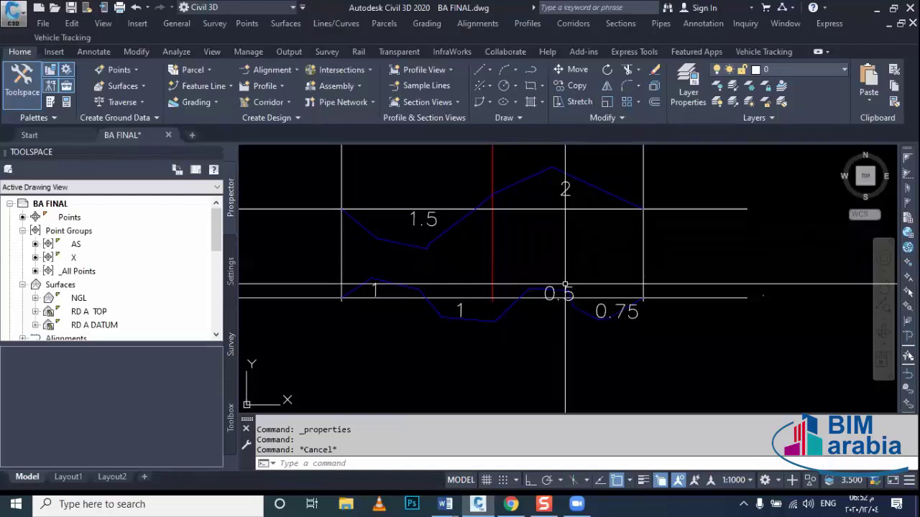
scroll(565, 286, "down", 2)
scroll(524, 291, "down", 2)
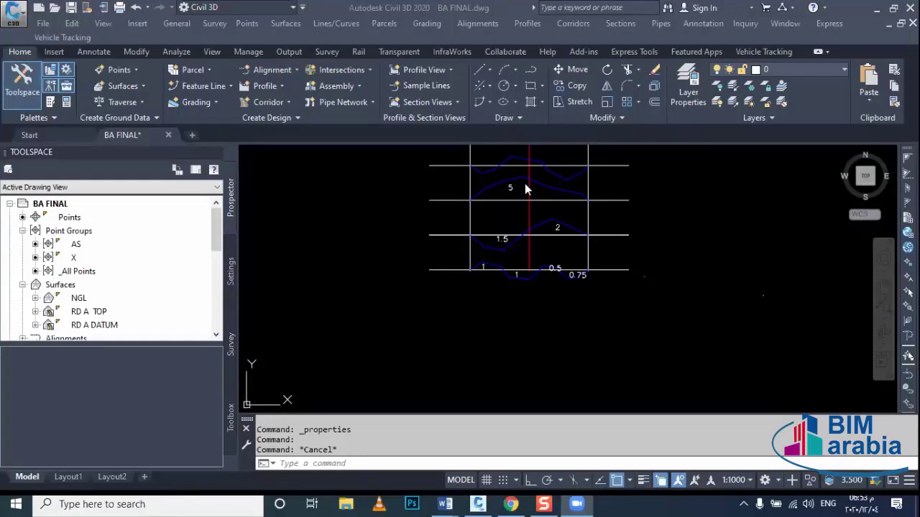
left_click(484, 280)
scroll(484, 280, "up", 4)
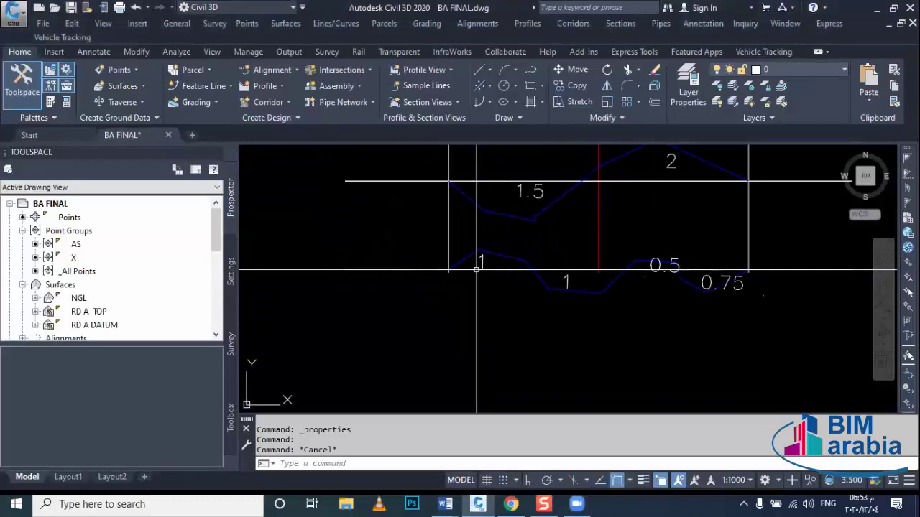
middle_click_drag(407, 293, 345, 313)
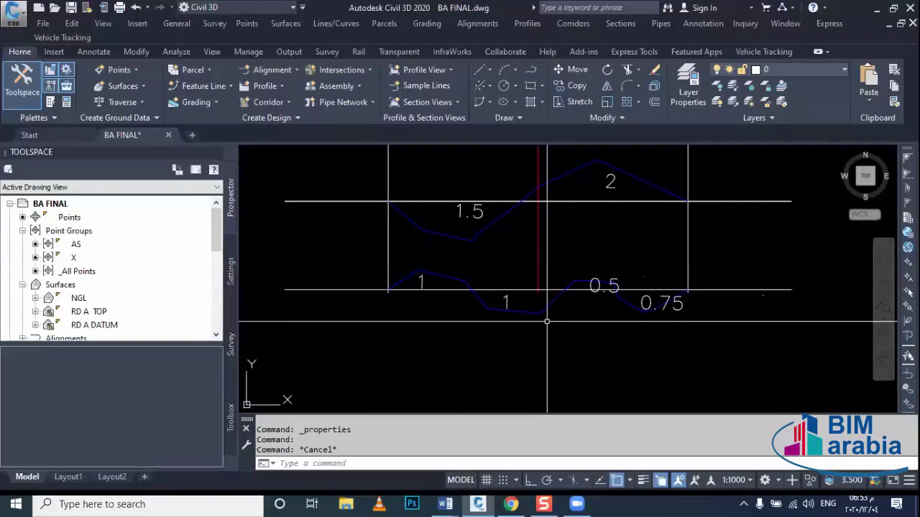
middle_click_drag(420, 281, 421, 267)
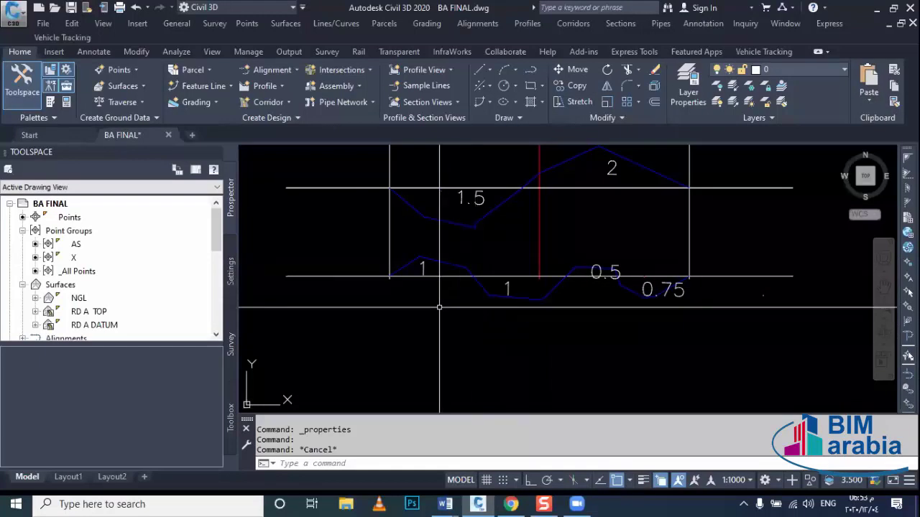
middle_click_drag(439, 307, 449, 318)
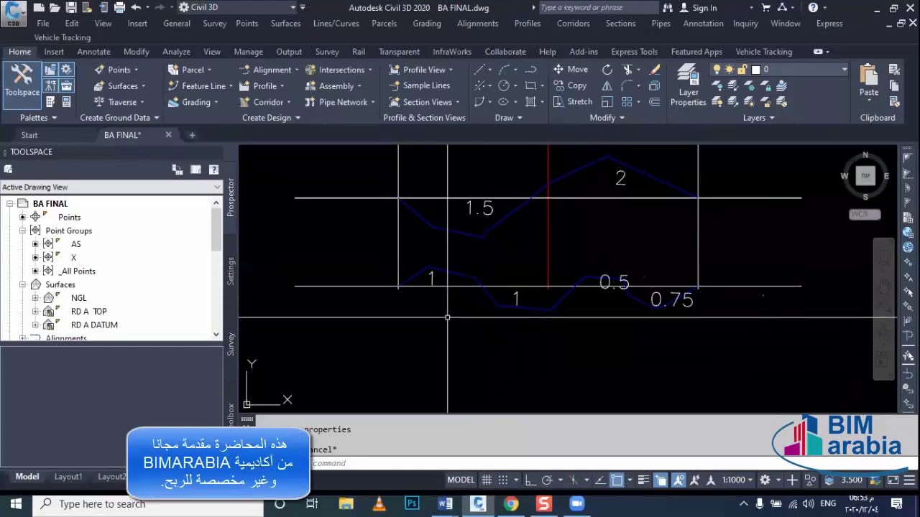
middle_click_drag(446, 275, 476, 294)
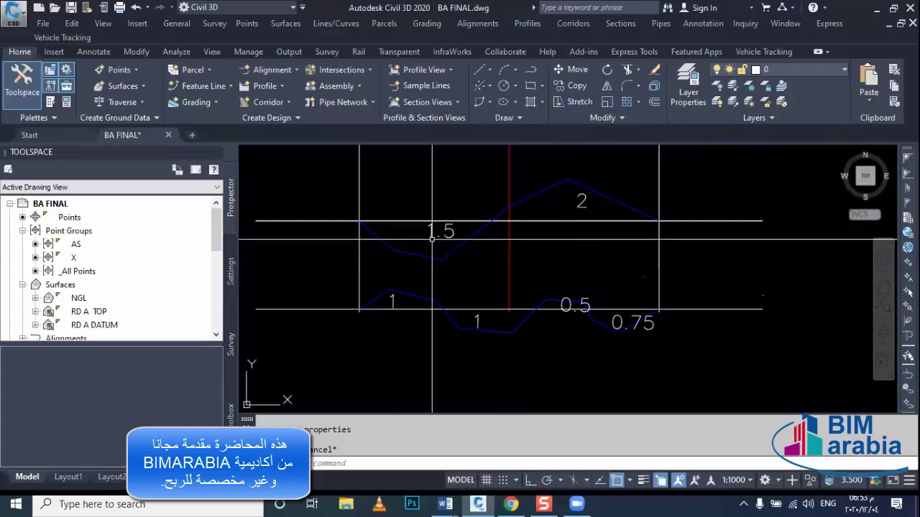
middle_click_drag(431, 237, 441, 259)
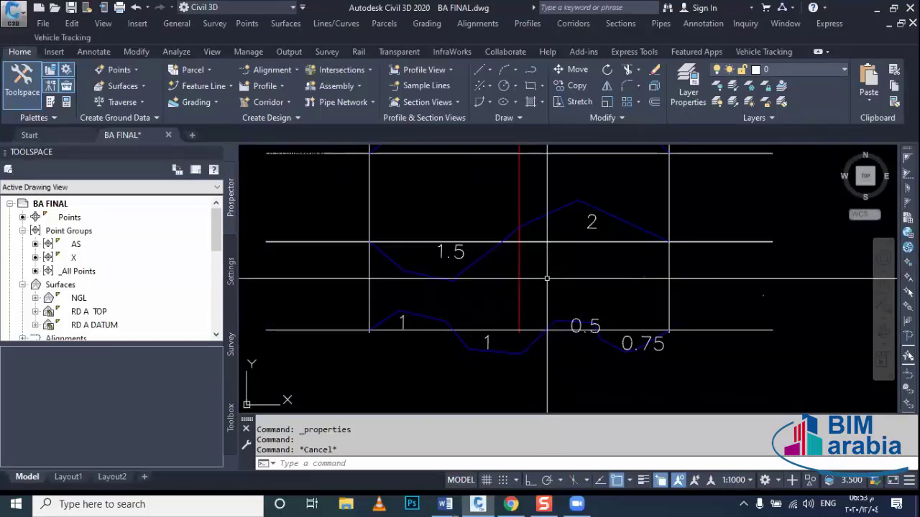
scroll(547, 278, "down", 2)
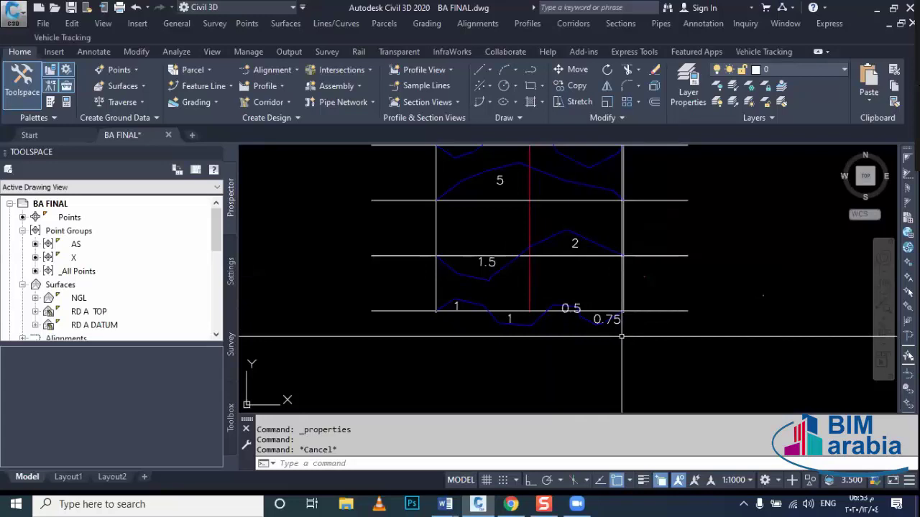
Launch Windows Calculator and compute (1.5+1.25)/2×10 to get 13.75.
left_click(137, 503)
type("CA")
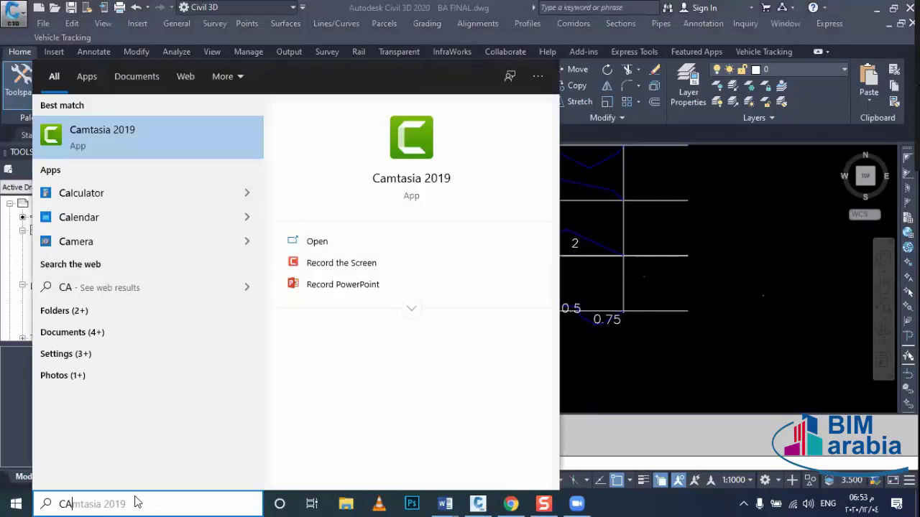
type("L")
key("Return")
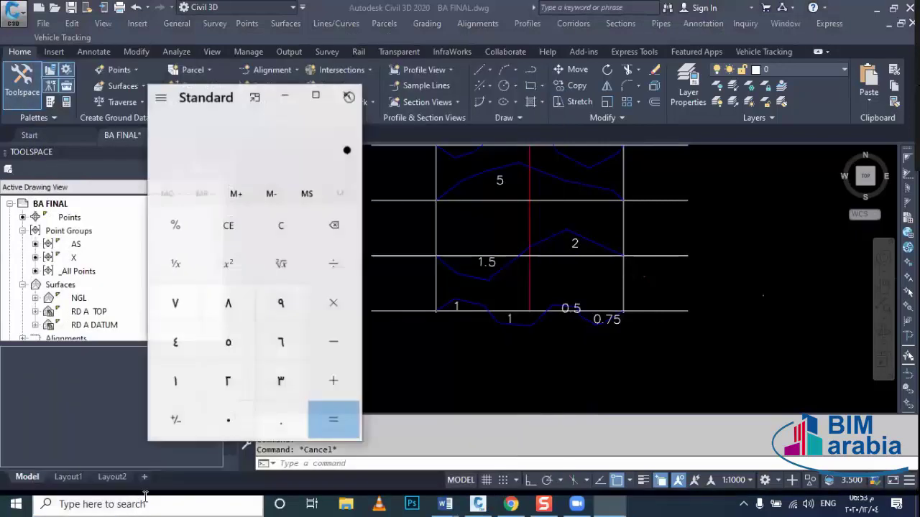
type("1.5+")
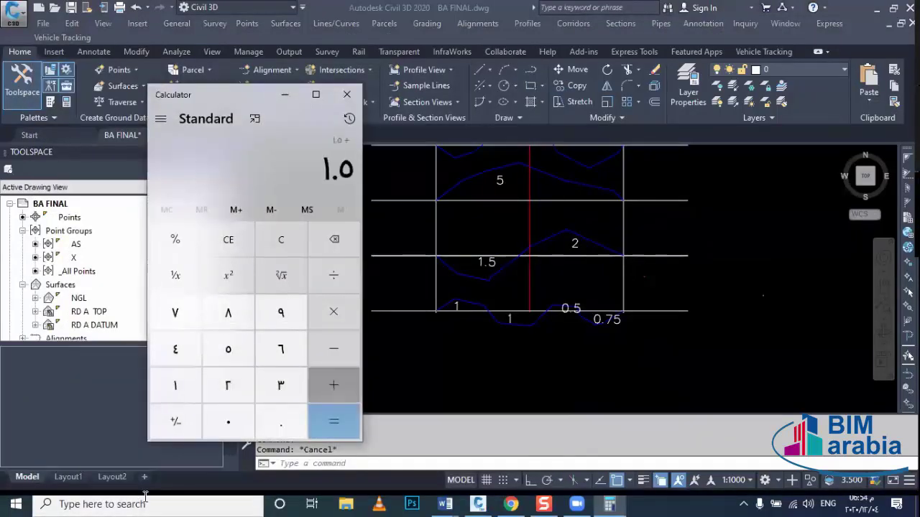
type("1.25")
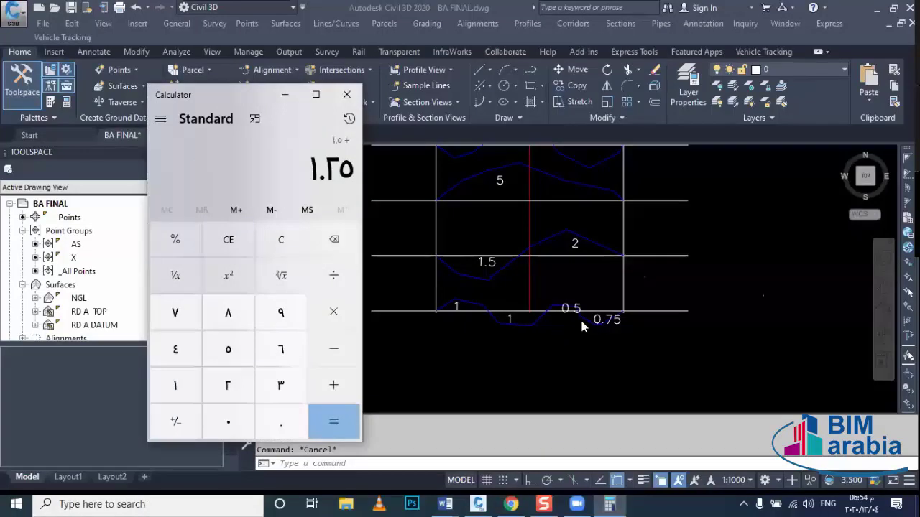
key("Return")
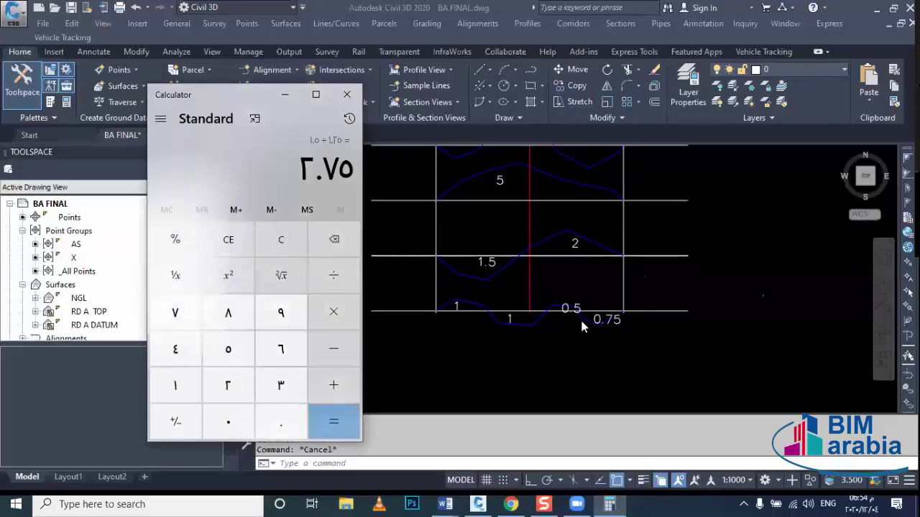
type("/2")
key("Return")
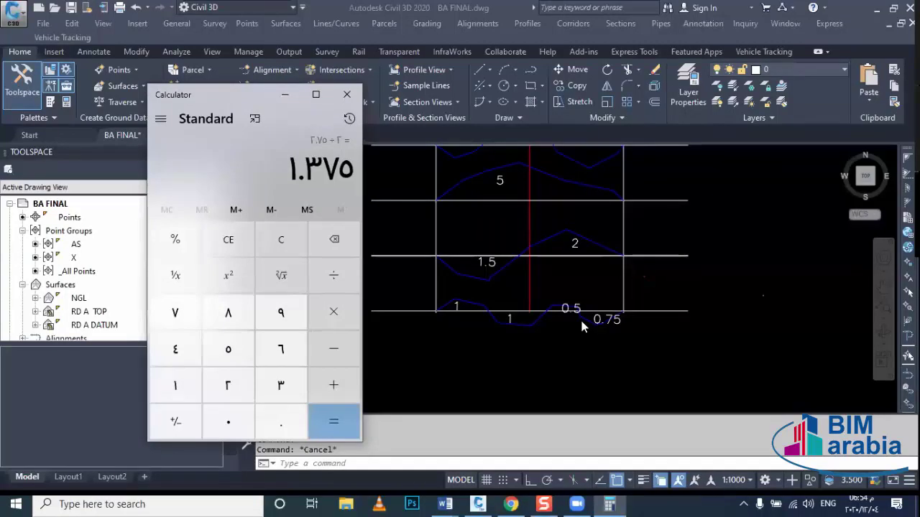
type("*10")
key("Return")
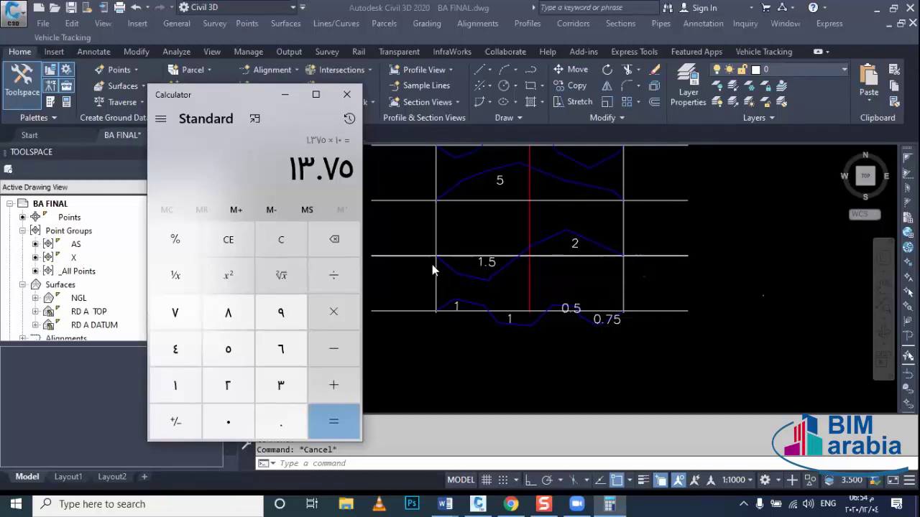
Close the calculator and return to the Civil 3D drawing.
left_click(347, 95)
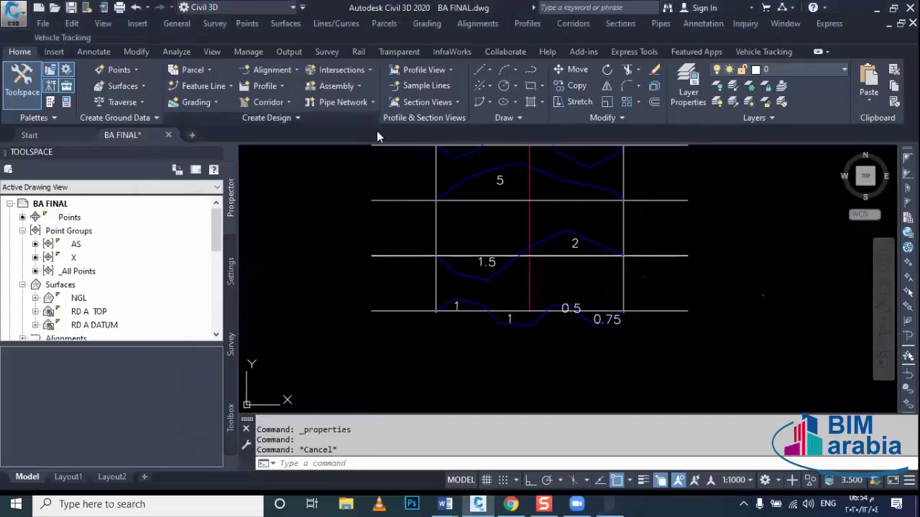
scroll(460, 255, "down", 5)
scroll(460, 255, "down", 3)
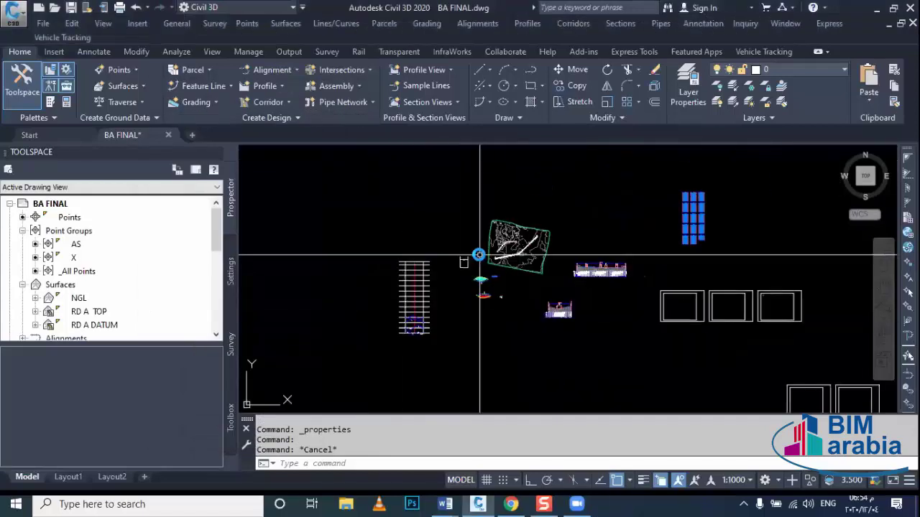
scroll(479, 255, "up", 4)
scroll(470, 237, "up", 2)
scroll(463, 219, "up", 2)
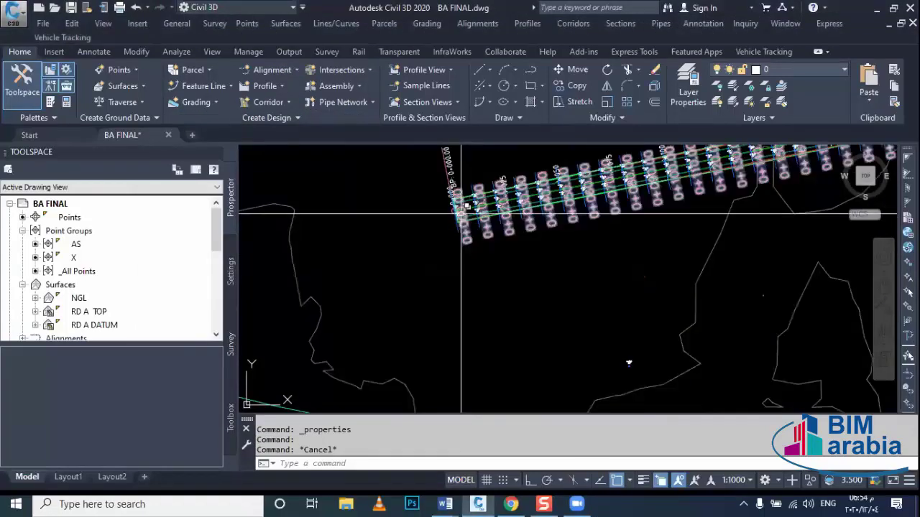
Open Compute Materials for alignment RD A with sample line group G 2 selected.
scroll(462, 230, "down", 3)
middle_click_drag(488, 298, 460, 305)
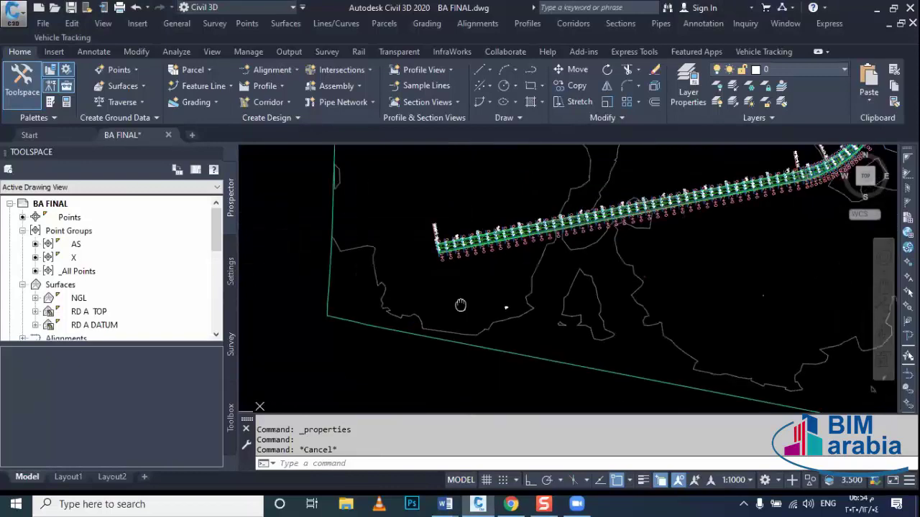
scroll(460, 305, "down", 3)
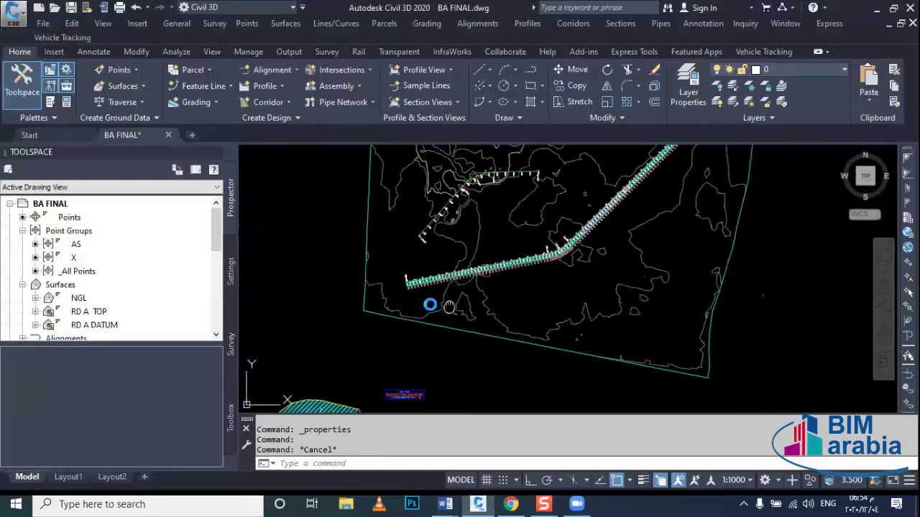
left_click(633, 25)
left_click(646, 126)
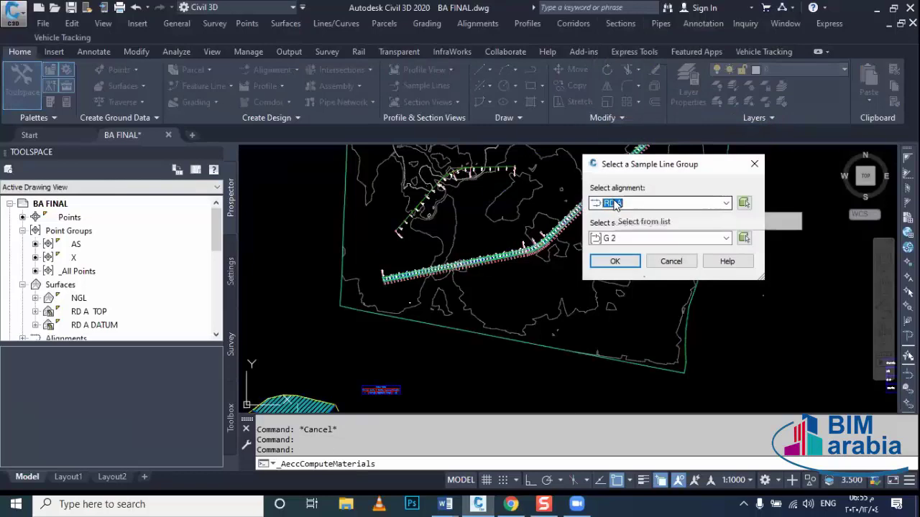
left_click(617, 238)
left_click(622, 263)
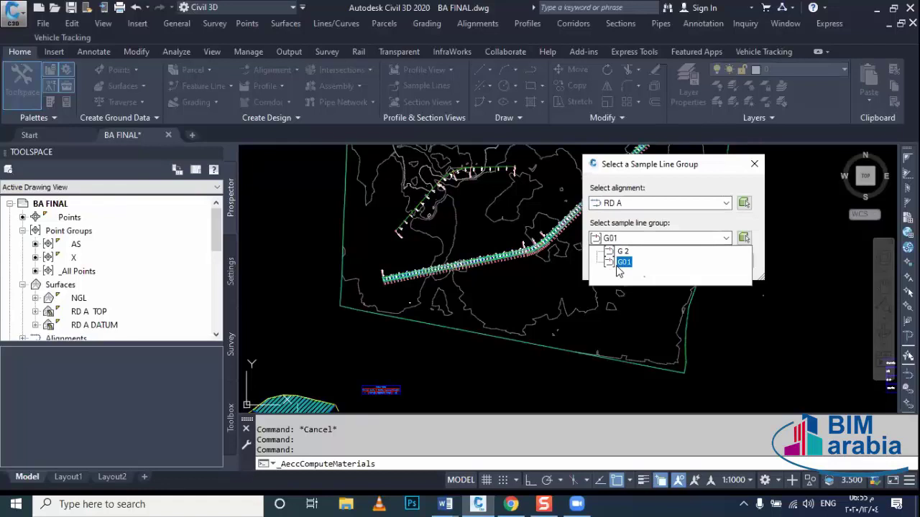
left_click(616, 251)
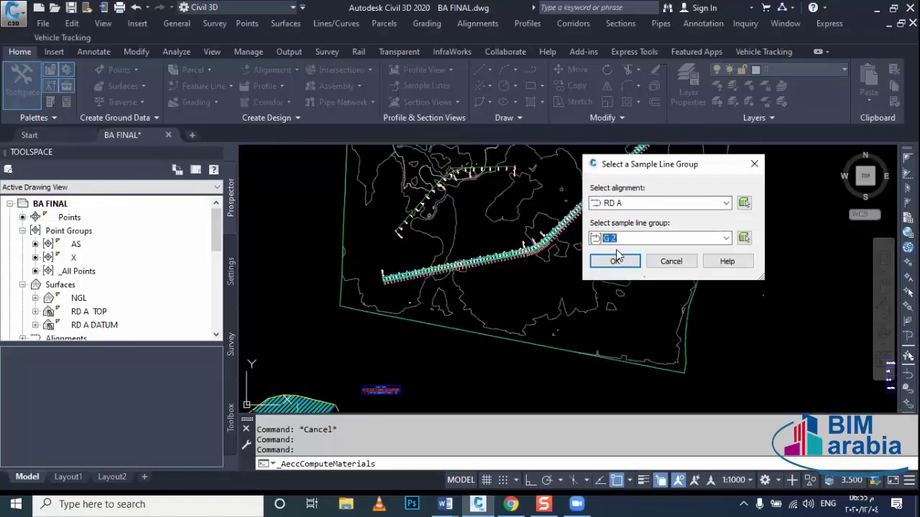
left_click(615, 260)
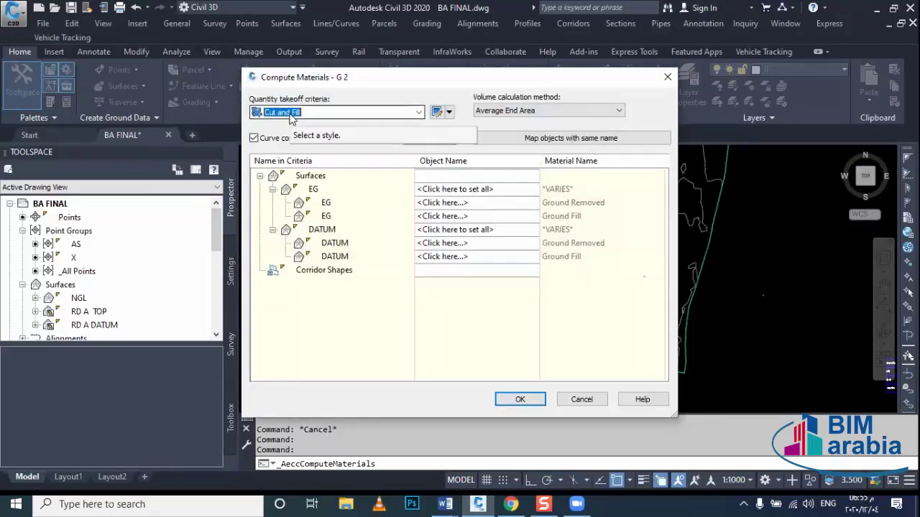
Compute with Earthworks criteria, mapping Existing Ground to NGL and Datum to RD A CORRIDOR RD A DATUM.
left_click(291, 115)
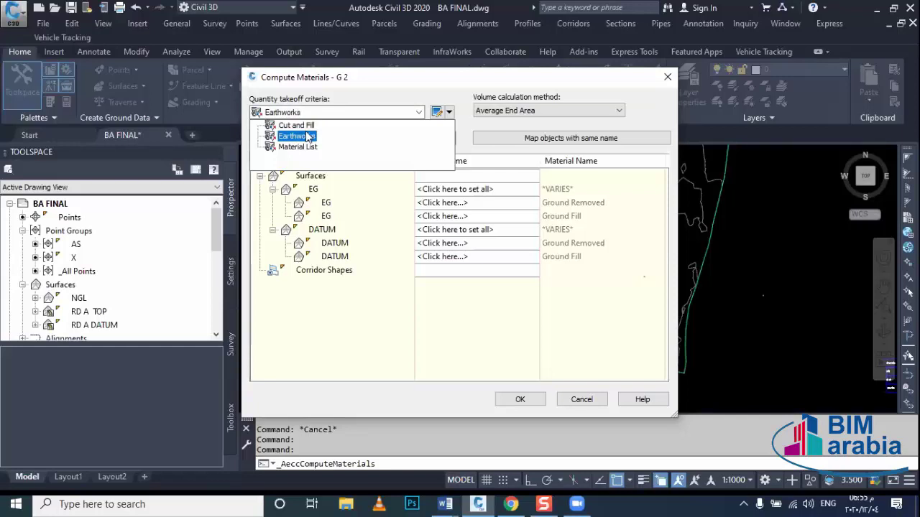
left_click(307, 137)
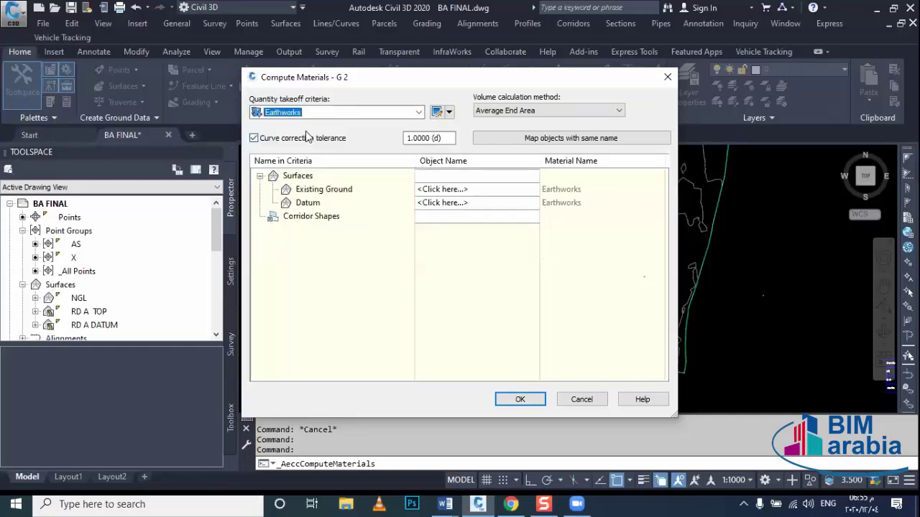
left_click(307, 190)
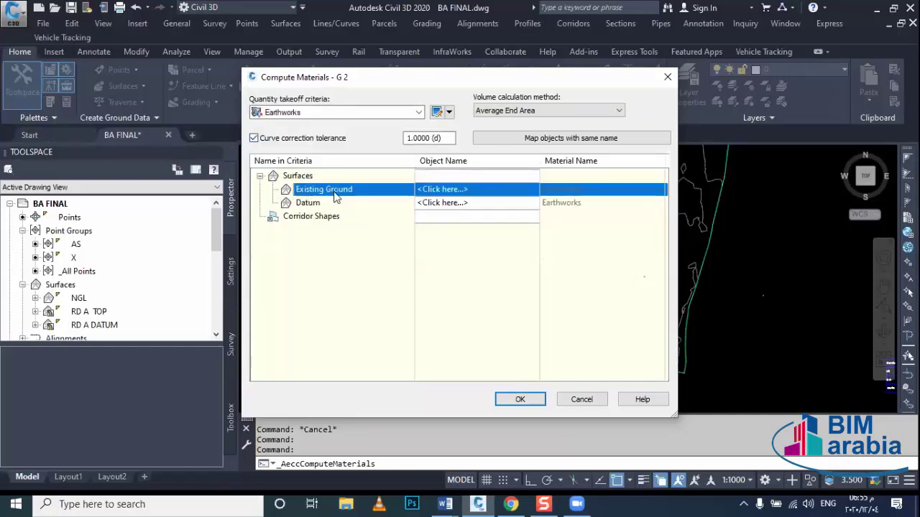
left_click(424, 189)
left_click(424, 203)
left_click(343, 206)
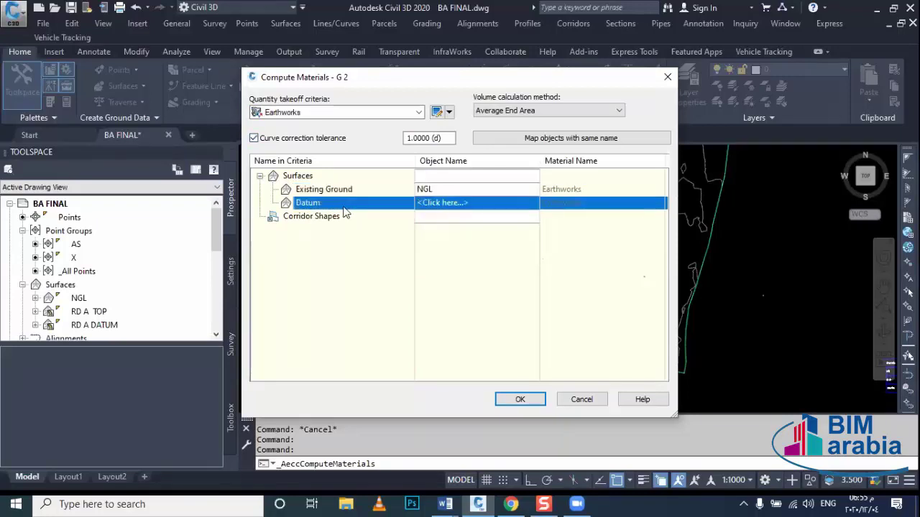
left_click(427, 202)
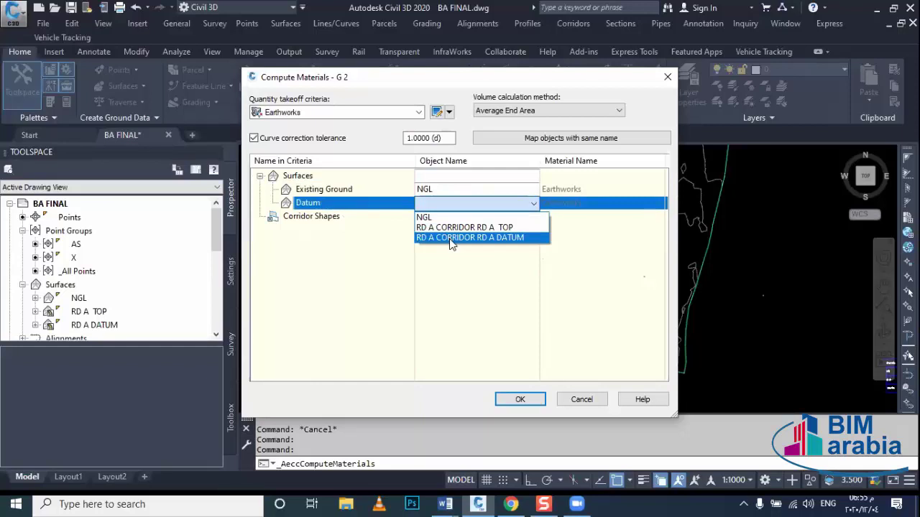
left_click(451, 238)
left_click(518, 400)
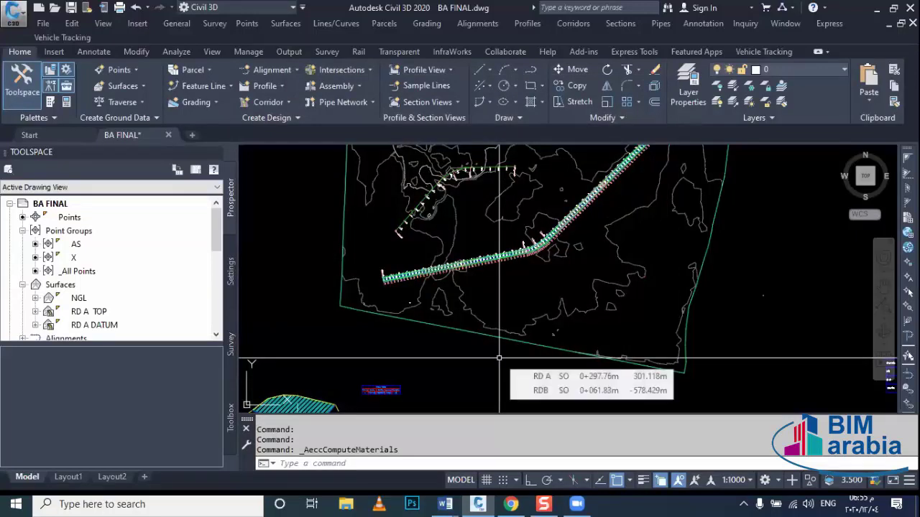
Open Create Total Volume Table for RD A, keeping sample line group G 2 and Material List - (2).
scroll(512, 308, "down", 5)
middle_click_drag(511, 307, 460, 144)
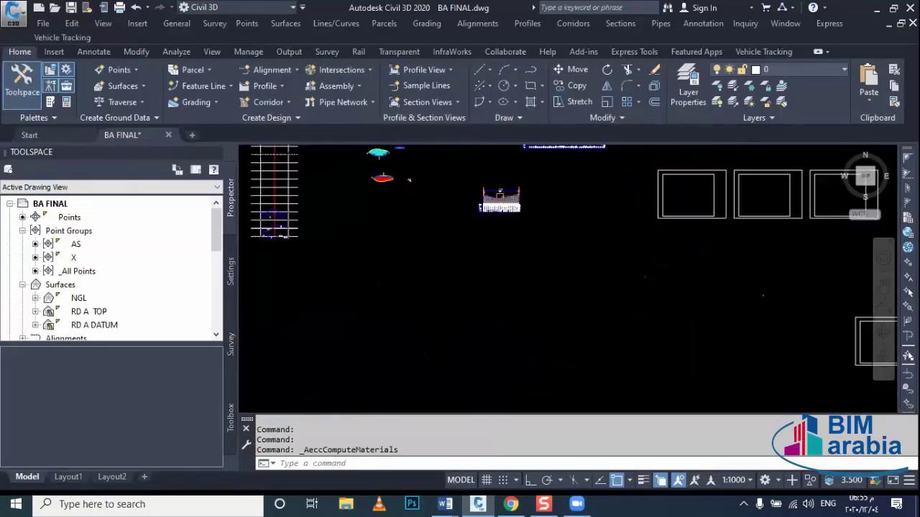
scroll(468, 276, "down", 2)
left_click(620, 24)
mouse_move(640, 177)
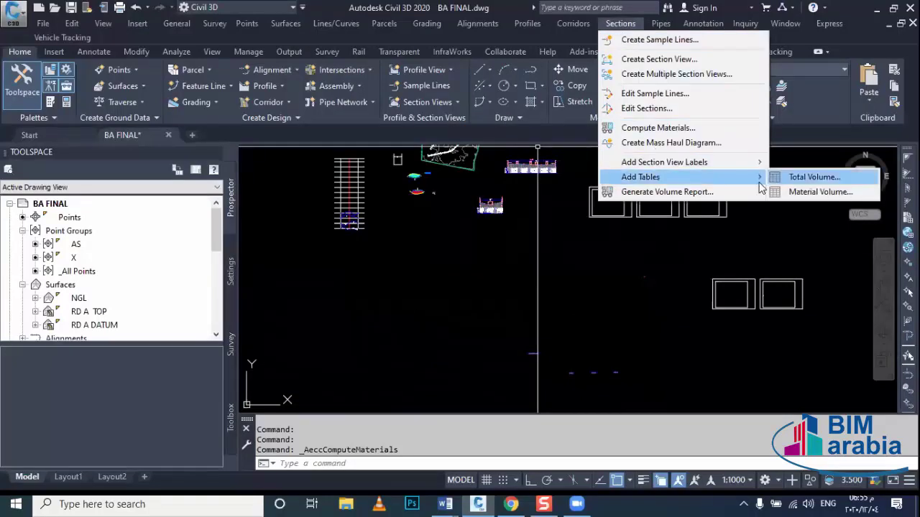
left_click(812, 177)
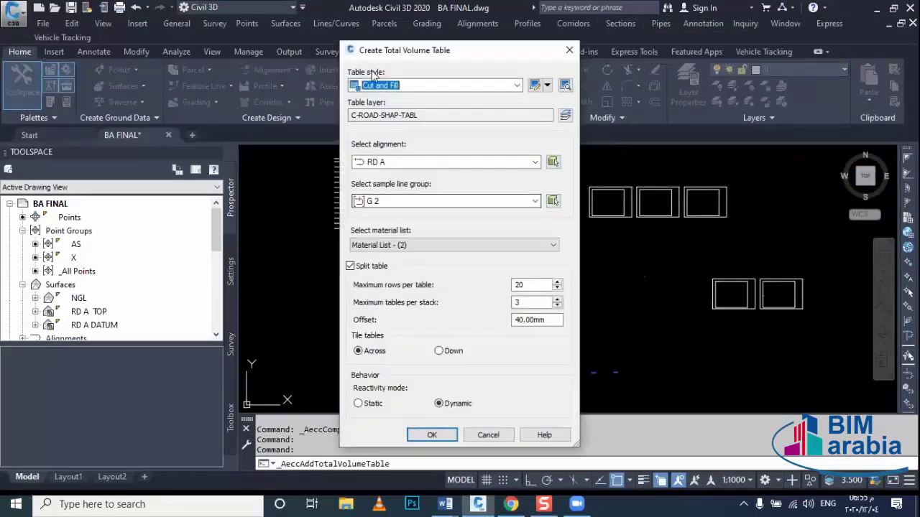
left_click(386, 203)
left_click(382, 216)
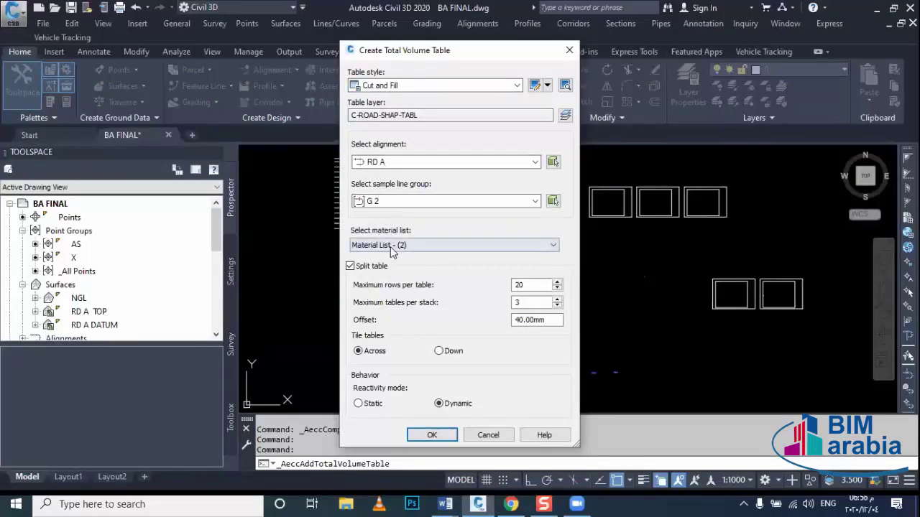
left_click(431, 435)
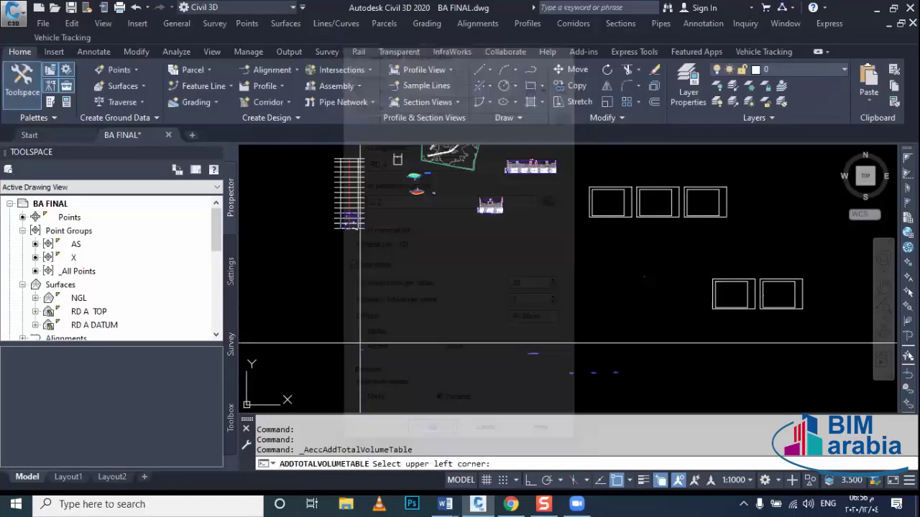
scroll(393, 307, "up", 2)
scroll(394, 307, "up", 4)
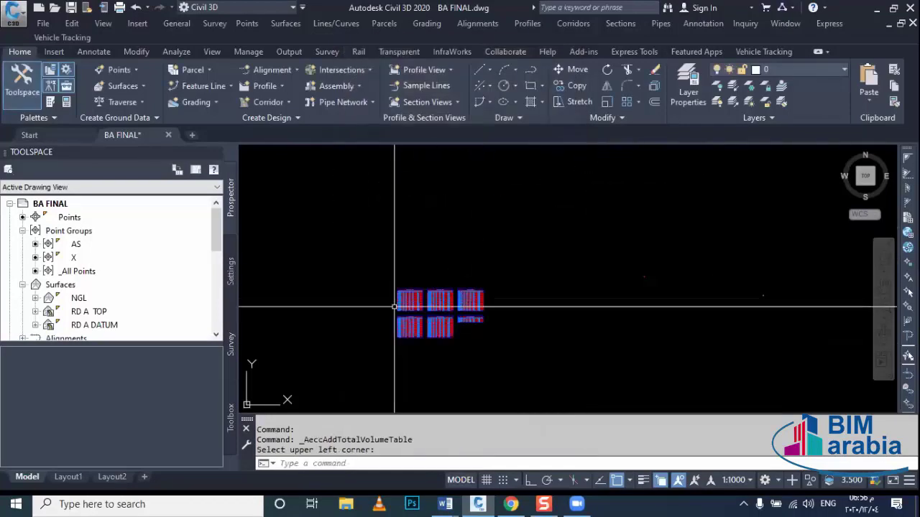
scroll(394, 308, "up", 2)
scroll(381, 294, "up", 2)
scroll(365, 277, "up", 2)
scroll(324, 288, "up", 2)
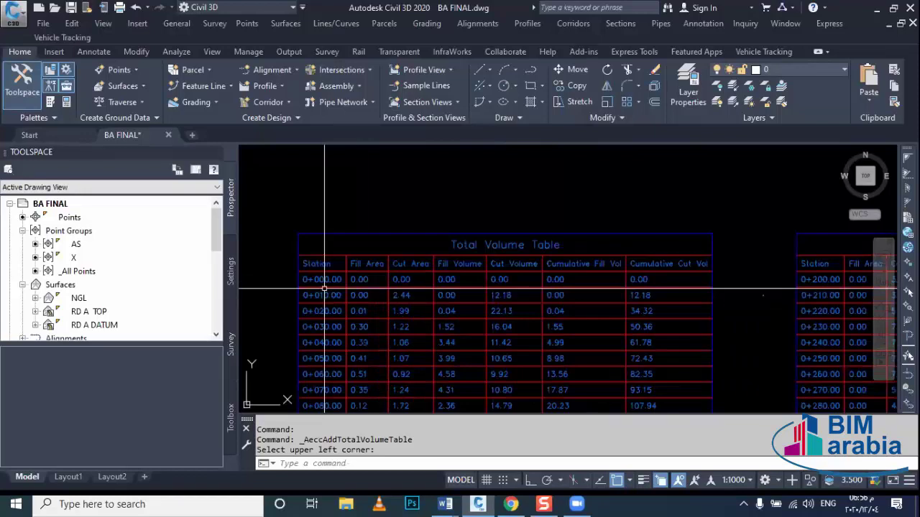
scroll(324, 288, "up", 3)
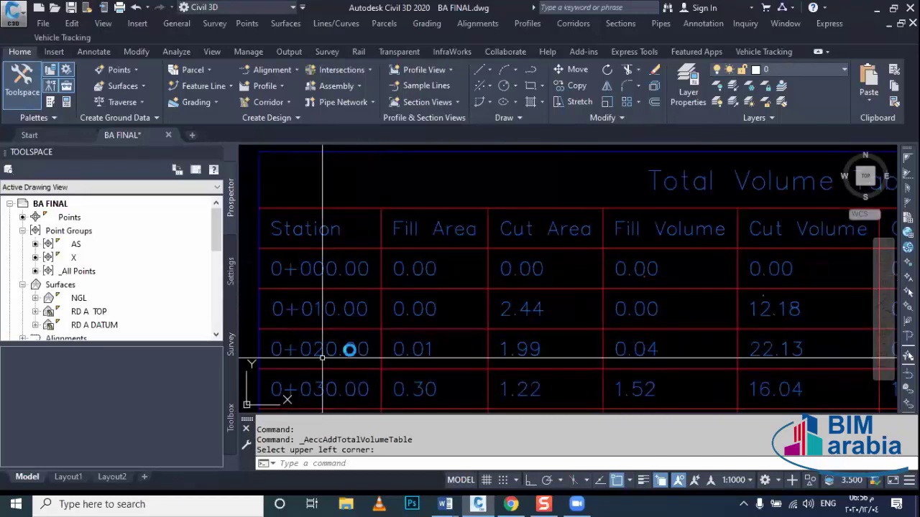
middle_click_drag(323, 357, 322, 351)
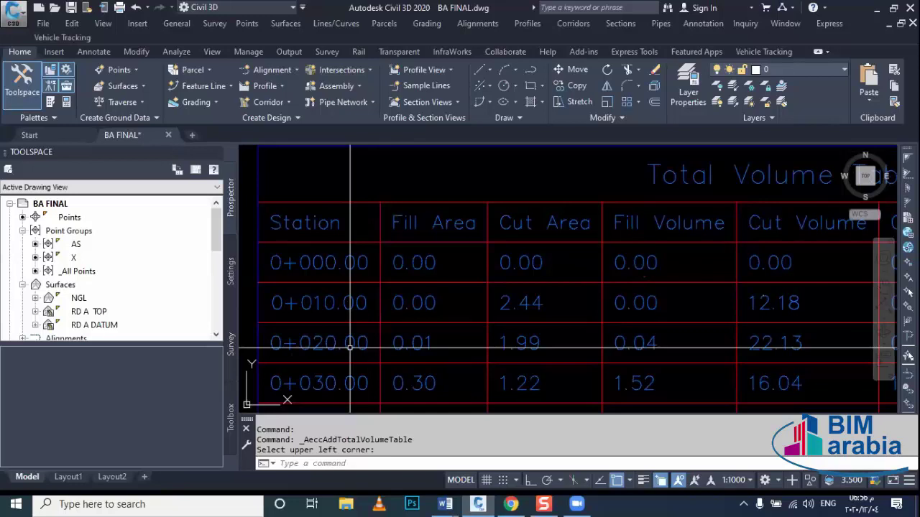
middle_click_drag(350, 347, 364, 250)
scroll(402, 302, "down", 1)
scroll(435, 319, "down", 5)
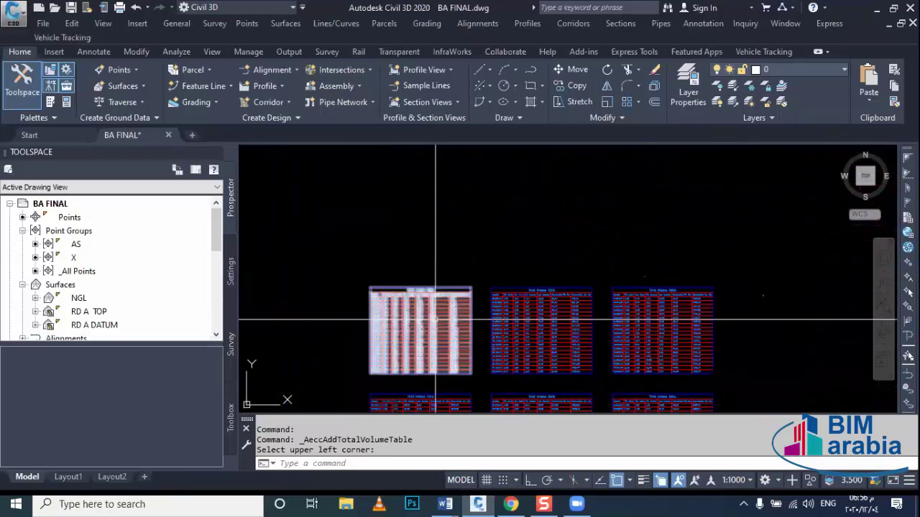
scroll(435, 320, "down", 3)
mouse_move(568, 246)
middle_mouse_down()
mouse_move(581, 281)
mouse_move(503, 287)
middle_mouse_up()
scroll(580, 281, "up", 3)
scroll(501, 262, "up", 3)
scroll(501, 262, "up", 3)
scroll(501, 261, "up", 2)
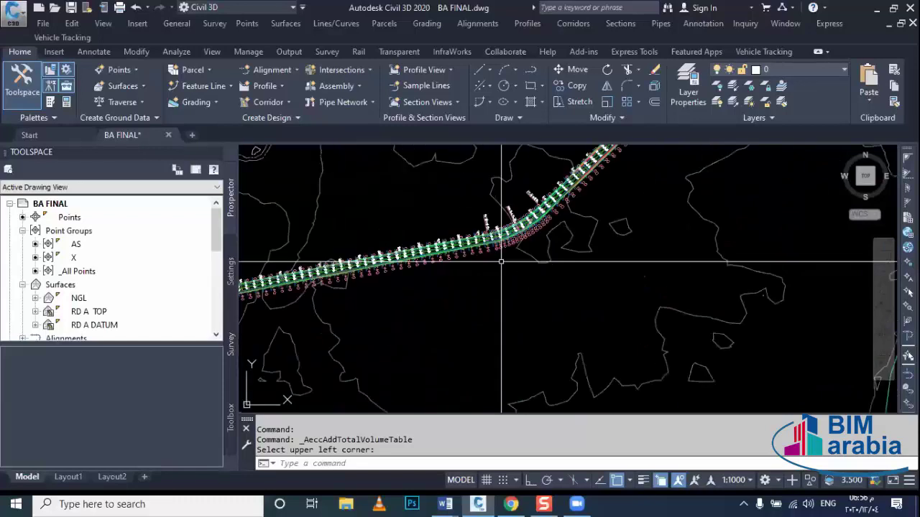
scroll(501, 262, "up", 2)
scroll(467, 273, "up", 2)
scroll(431, 284, "up", 3)
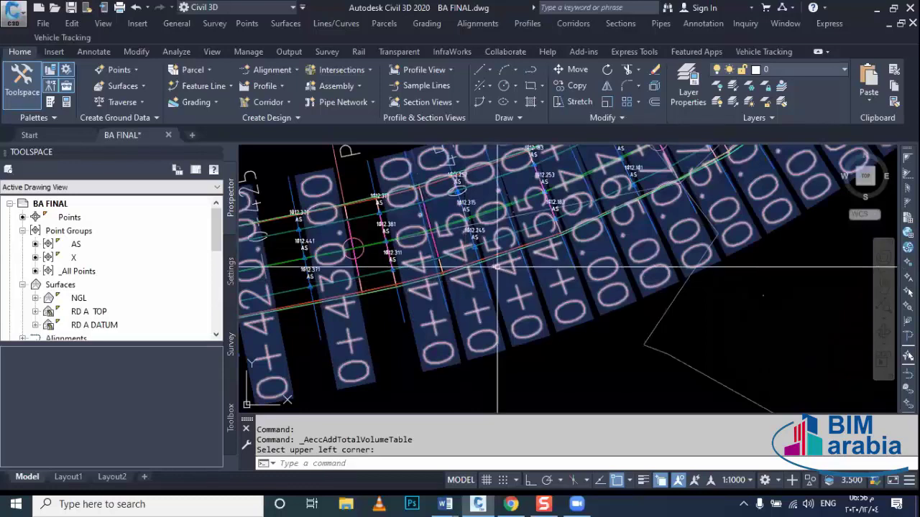
scroll(575, 228, "down", 2)
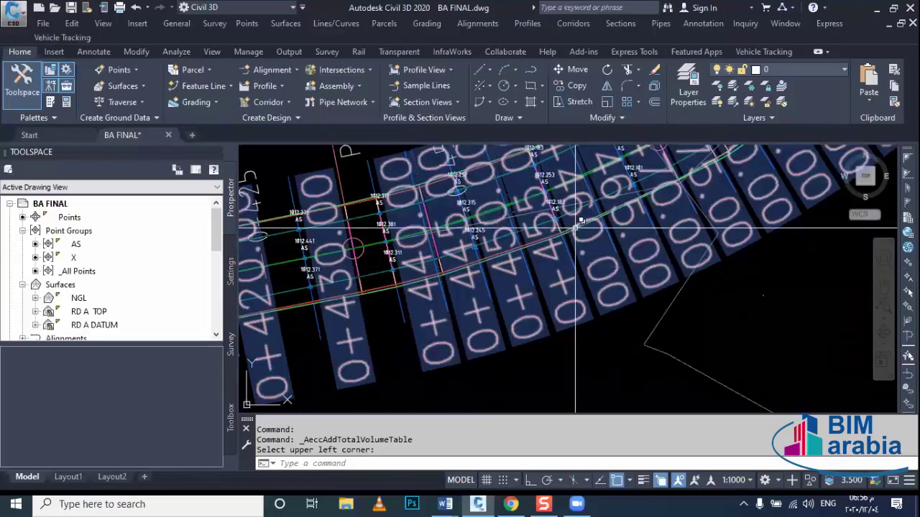
scroll(574, 229, "down", 3)
scroll(575, 229, "down", 3)
mouse_move(431, 264)
middle_mouse_down()
mouse_move(527, 312)
mouse_move(456, 273)
middle_mouse_up()
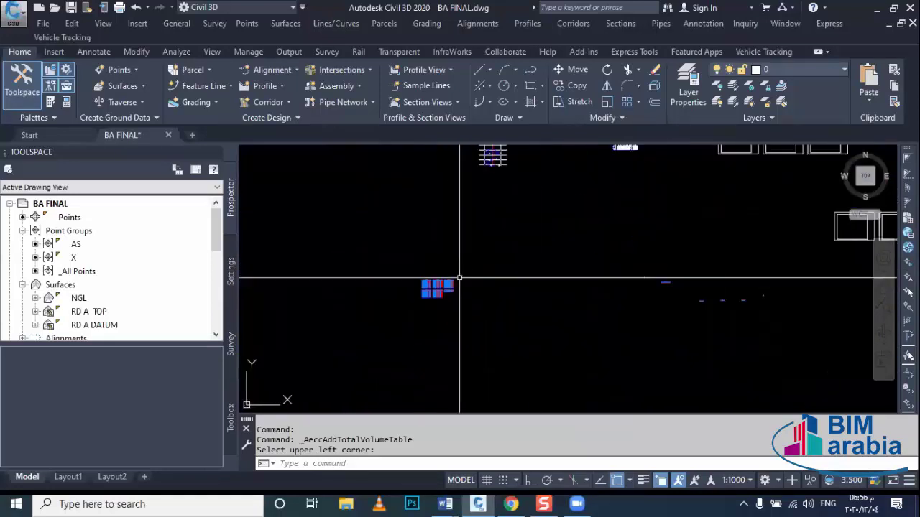
scroll(445, 287, "up", 2)
scroll(424, 298, "up", 2)
scroll(430, 314, "up", 1)
scroll(430, 314, "up", 2)
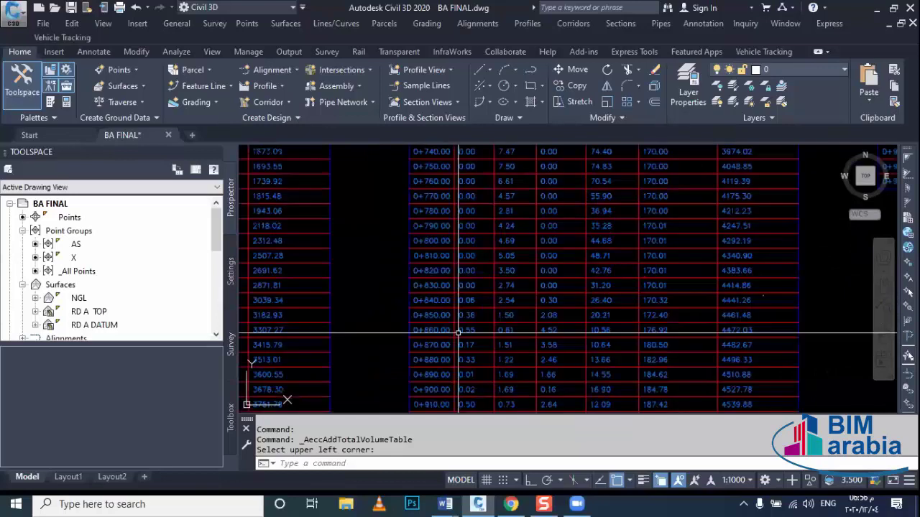
scroll(442, 327, "down", 1)
scroll(446, 335, "down", 1)
middle_click_drag(446, 335, 568, 307)
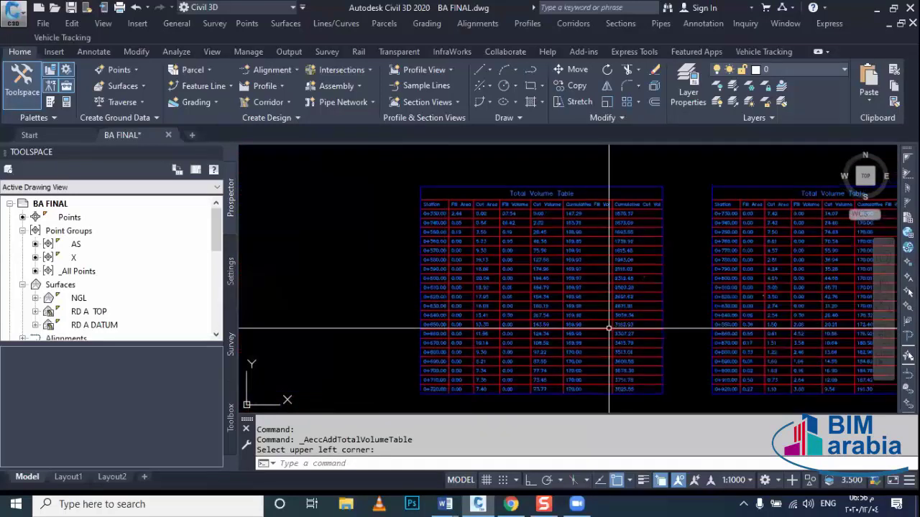
scroll(569, 359, "up", 3)
scroll(415, 352, "down", 5)
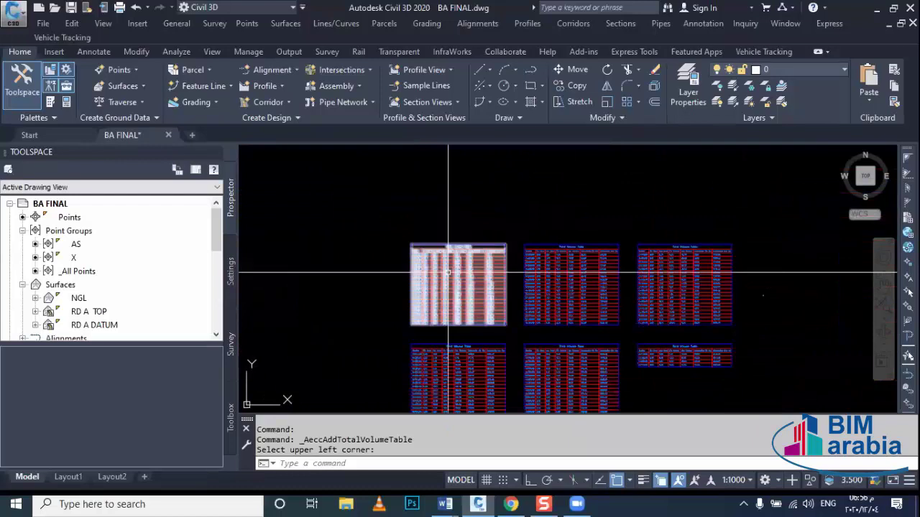
scroll(415, 323, "up", 2)
scroll(409, 256, "up", 1)
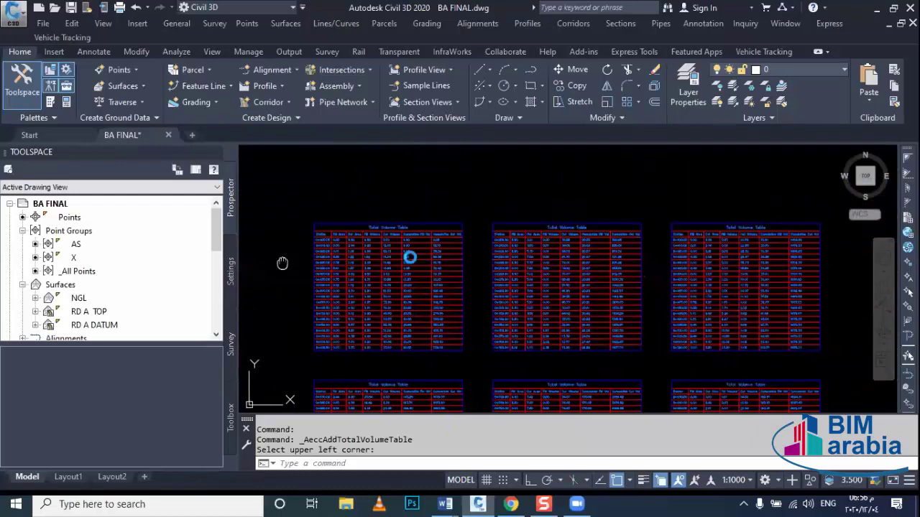
scroll(478, 260, "up", 1)
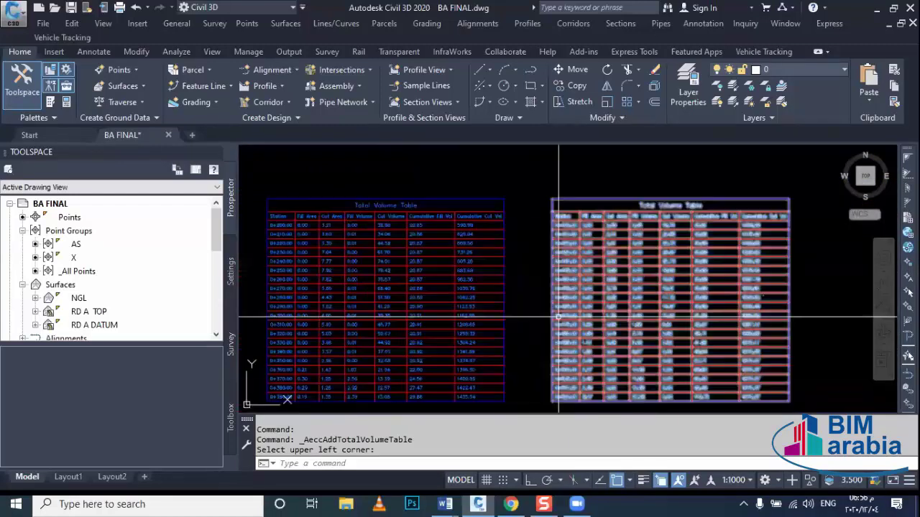
scroll(558, 316, "up", 2)
scroll(532, 287, "up", 2)
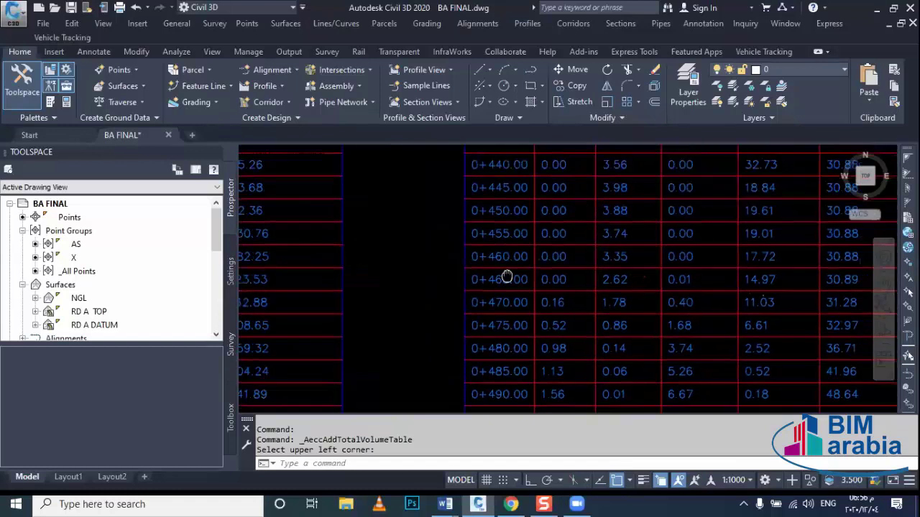
scroll(496, 259, "up", 1)
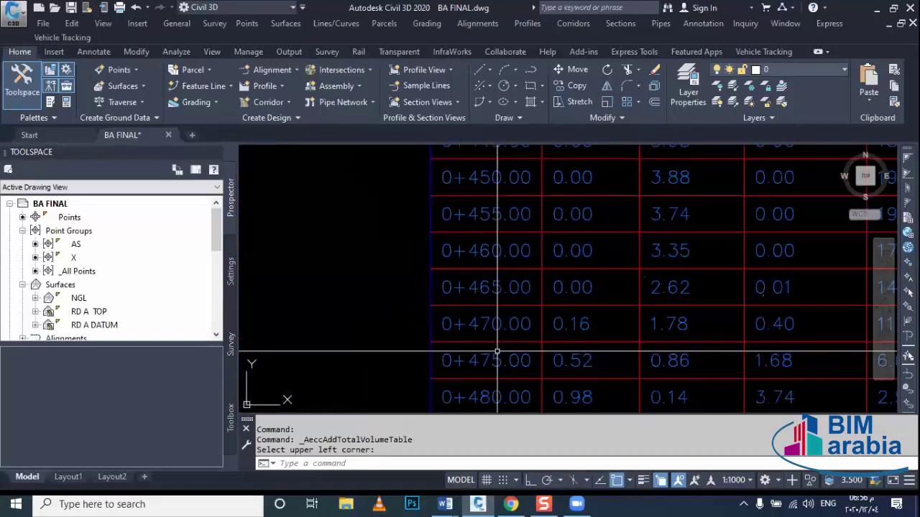
scroll(497, 353, "down", 4)
scroll(503, 337, "down", 3)
scroll(535, 324, "down", 3)
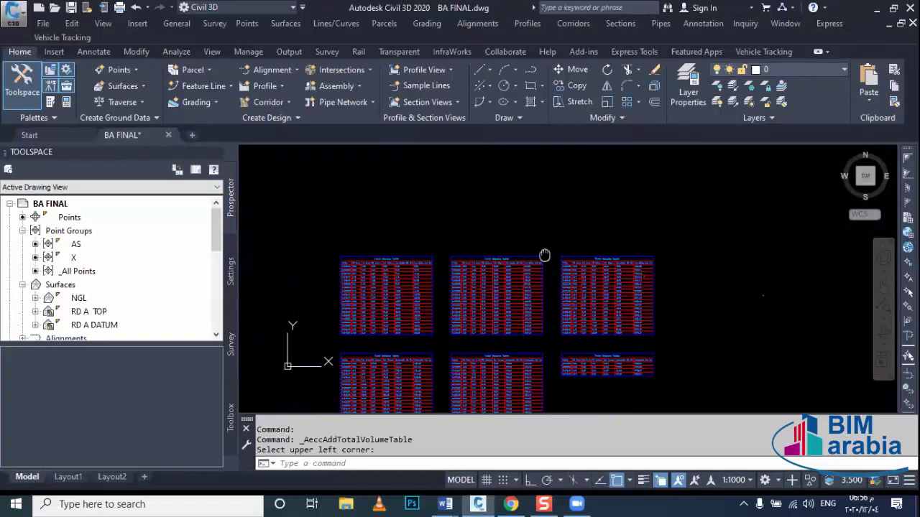
scroll(376, 284, "up", 2)
scroll(376, 284, "up", 5)
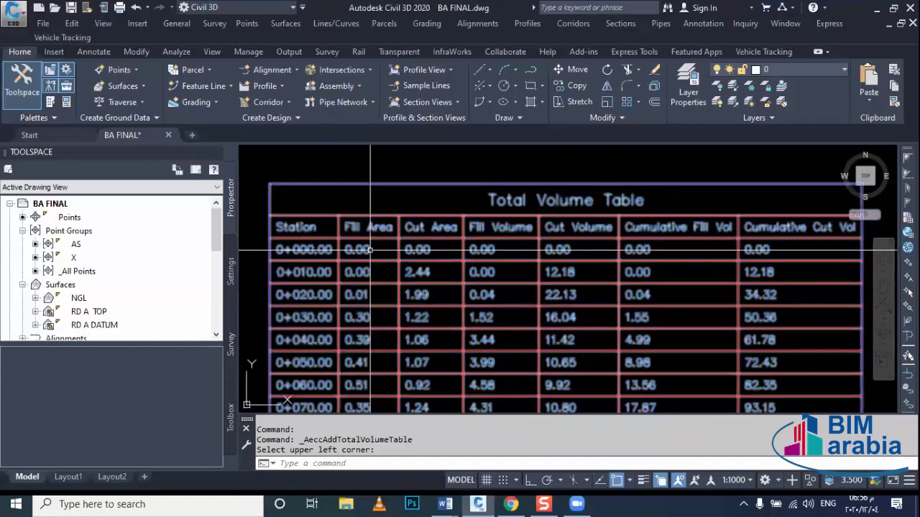
scroll(442, 248, "down", 2)
Cancel the pending total volume table placement.
scroll(465, 274, "down", 4)
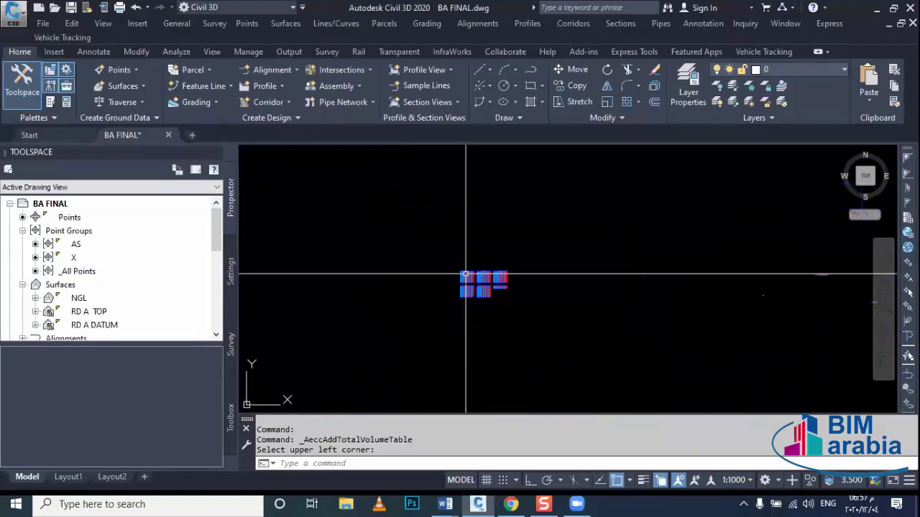
scroll(503, 287, "down", 3)
scroll(560, 219, "up", 3)
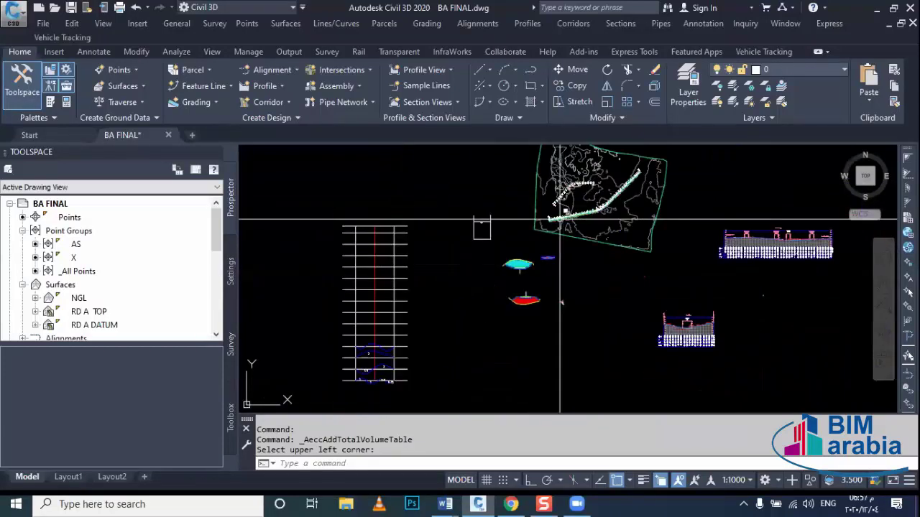
scroll(560, 219, "up", 2)
scroll(554, 224, "up", 2)
scroll(542, 231, "up", 2)
scroll(528, 241, "up", 2)
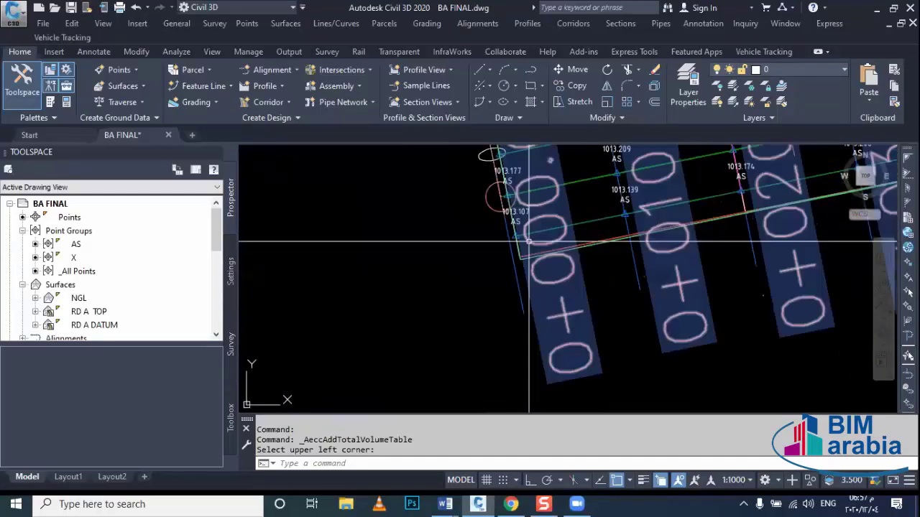
key("Escape")
Stretch the end point of the first sample line near station 0+000 to a new position.
left_click(518, 281)
middle_click_drag(519, 280, 520, 309)
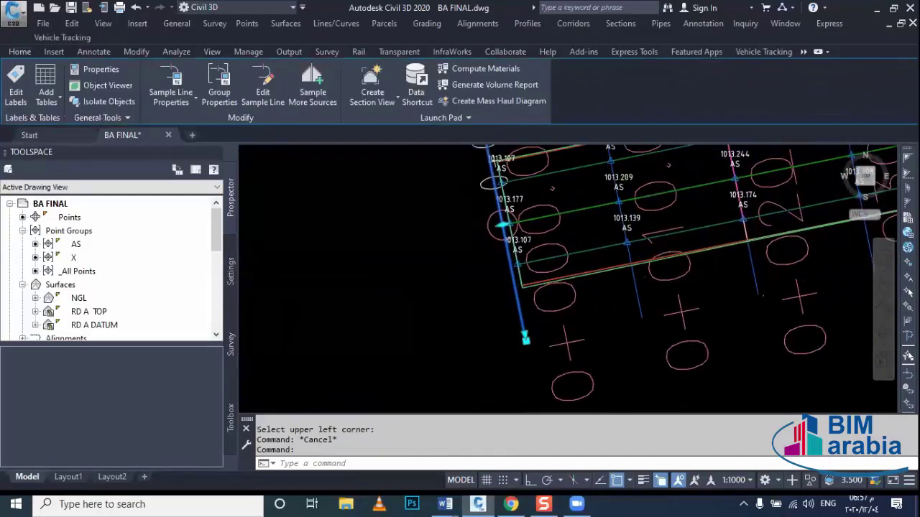
scroll(501, 225, "up", 3)
middle_click_drag(501, 189, 503, 258)
left_click(507, 255)
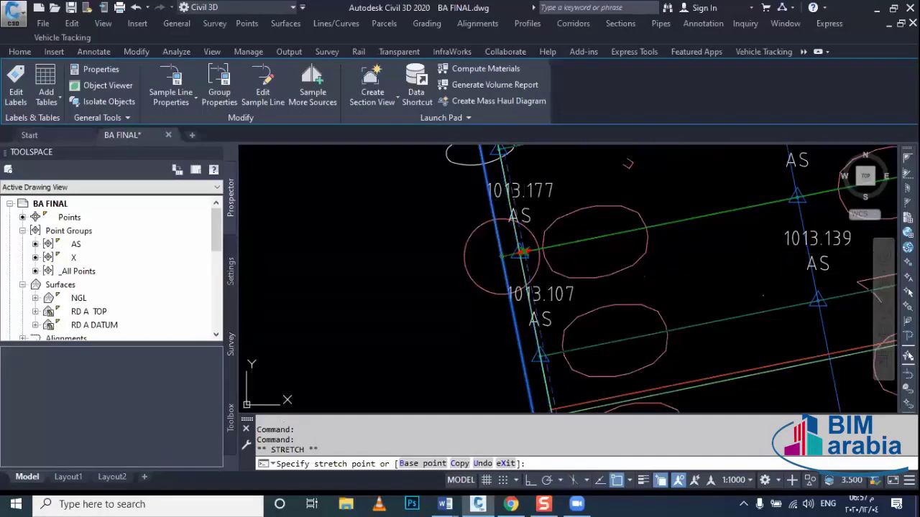
left_click(504, 260)
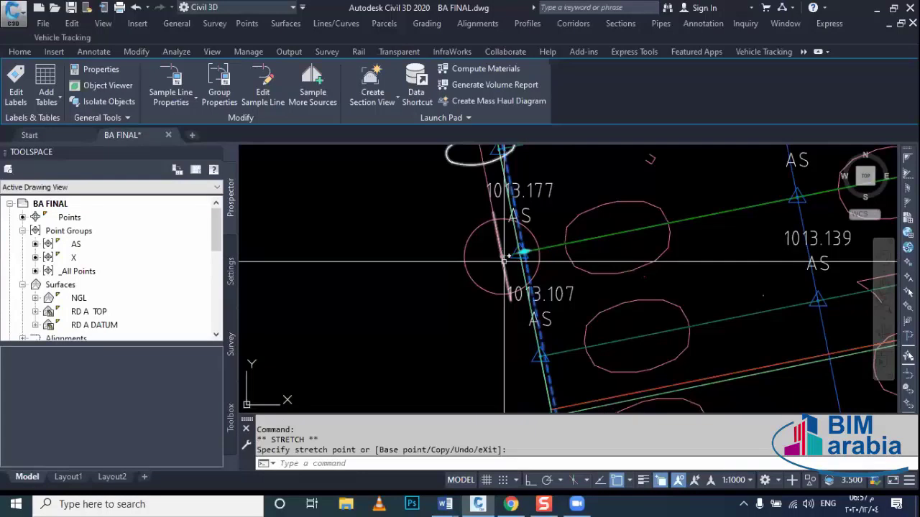
scroll(504, 260, "down", 2)
scroll(482, 297, "down", 5)
key("Escape")
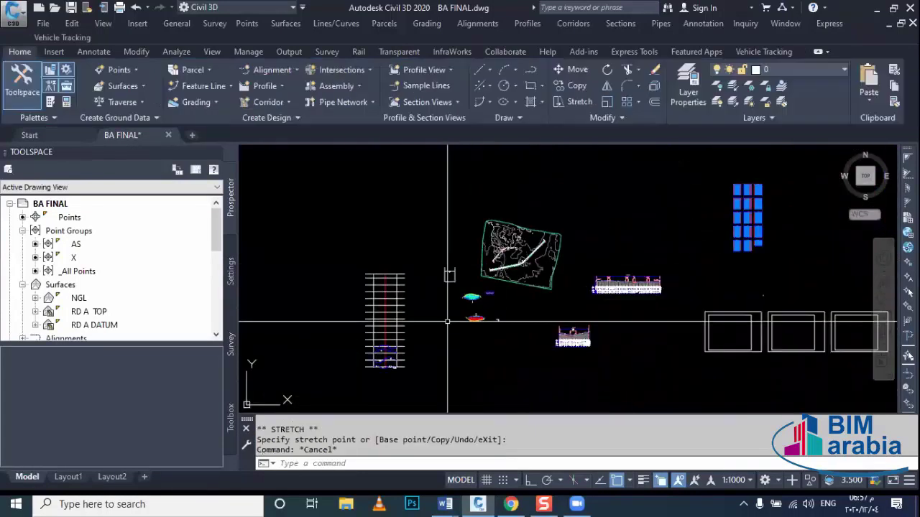
scroll(482, 296, "down", 3)
scroll(513, 246, "up", 1)
scroll(518, 246, "up", 4)
scroll(517, 247, "up", 2)
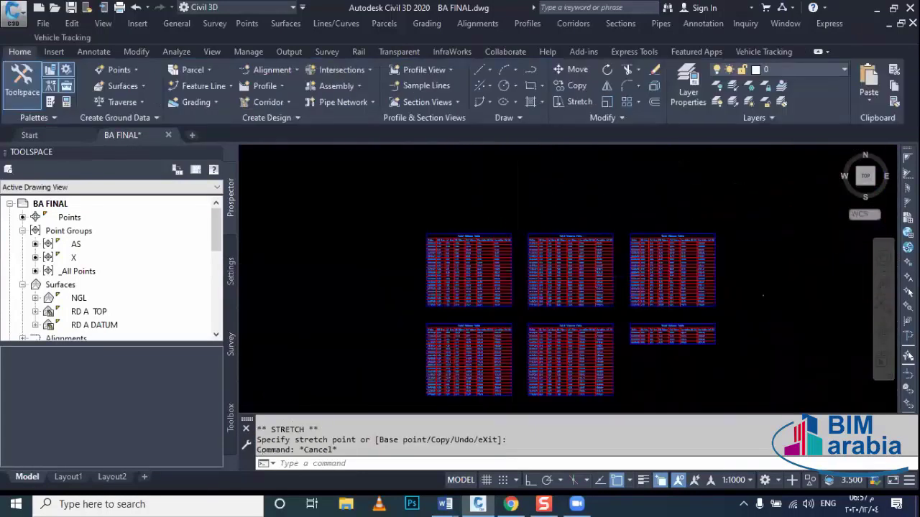
scroll(438, 254, "up", 2)
scroll(438, 254, "up", 3)
middle_click_drag(419, 337, 399, 297)
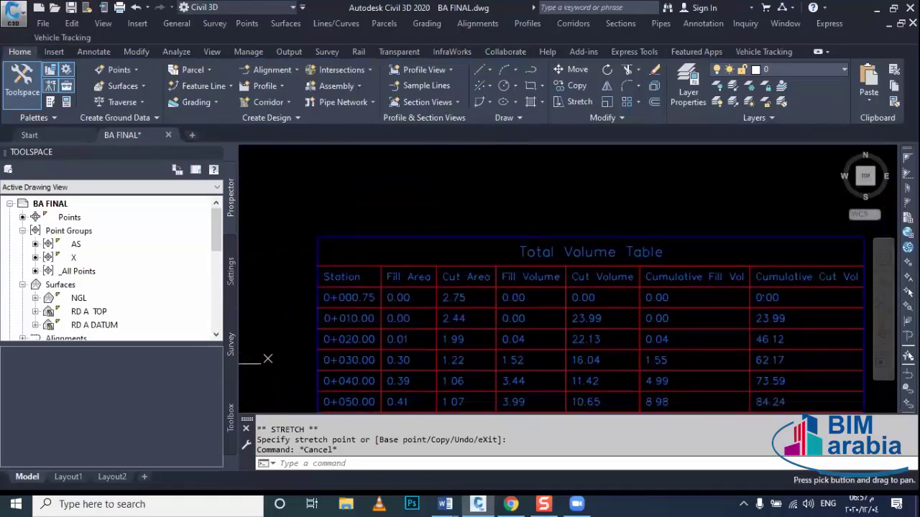
scroll(496, 296, "up", 2)
scroll(501, 297, "up", 1)
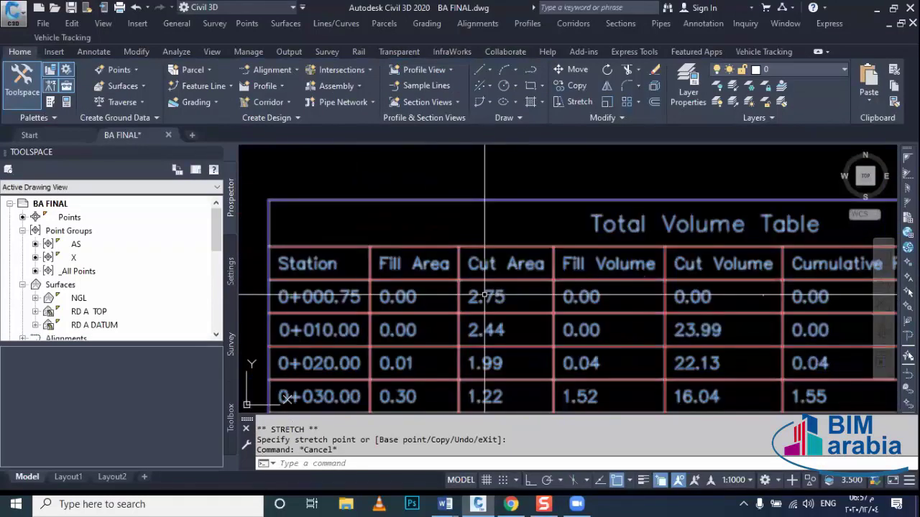
middle_click_drag(501, 297, 461, 290)
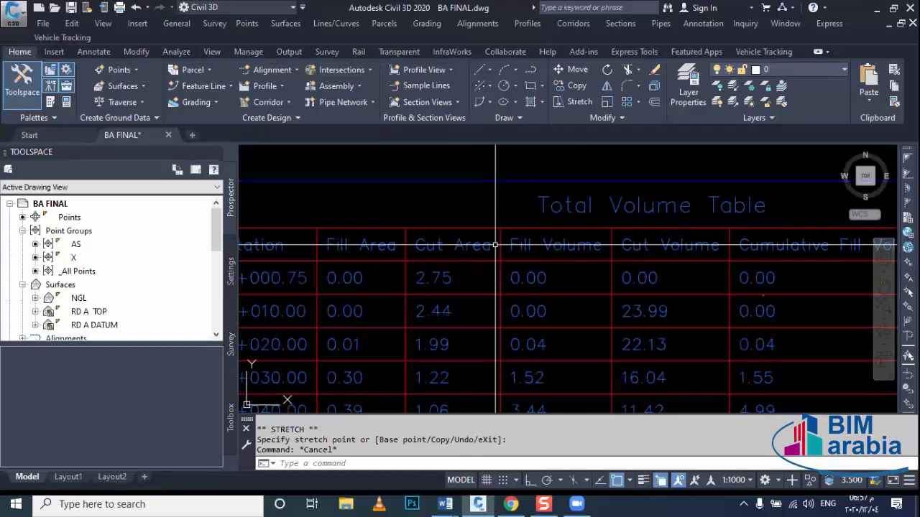
scroll(495, 276, "down", 1)
scroll(548, 266, "down", 2)
middle_click_drag(585, 264, 572, 263)
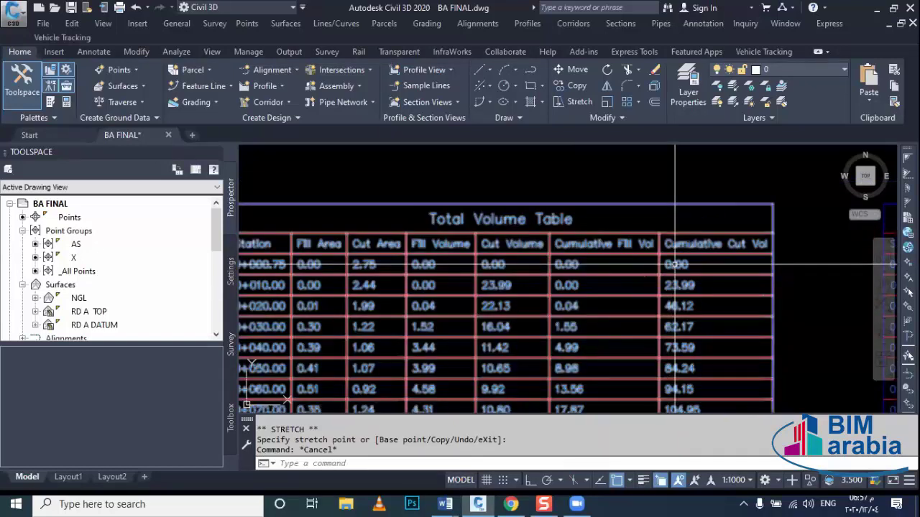
middle_click_drag(585, 269, 613, 263)
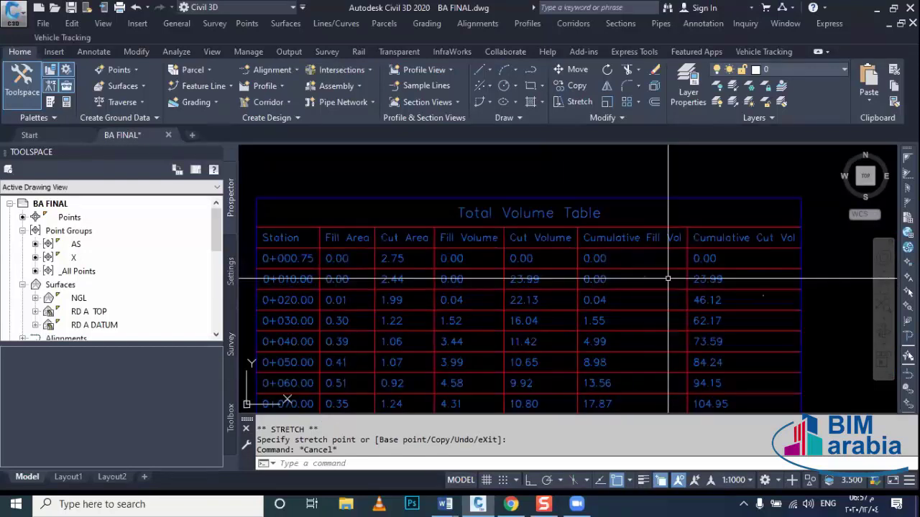
mouse_move(656, 284)
middle_mouse_down()
mouse_move(626, 244)
mouse_move(508, 260)
mouse_move(474, 254)
middle_mouse_up()
scroll(575, 247, "down", 5)
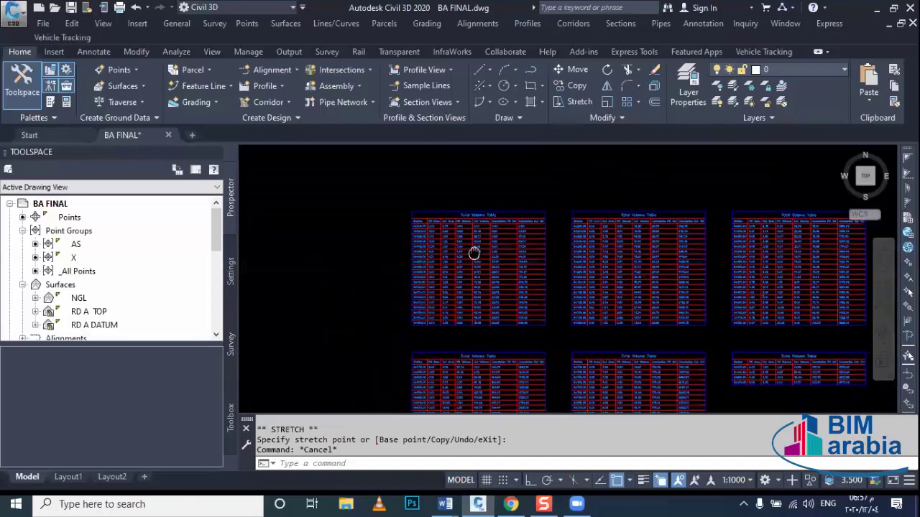
scroll(475, 254, "down", 2)
scroll(568, 246, "up", 6)
scroll(568, 247, "up", 3)
scroll(529, 269, "down", 1)
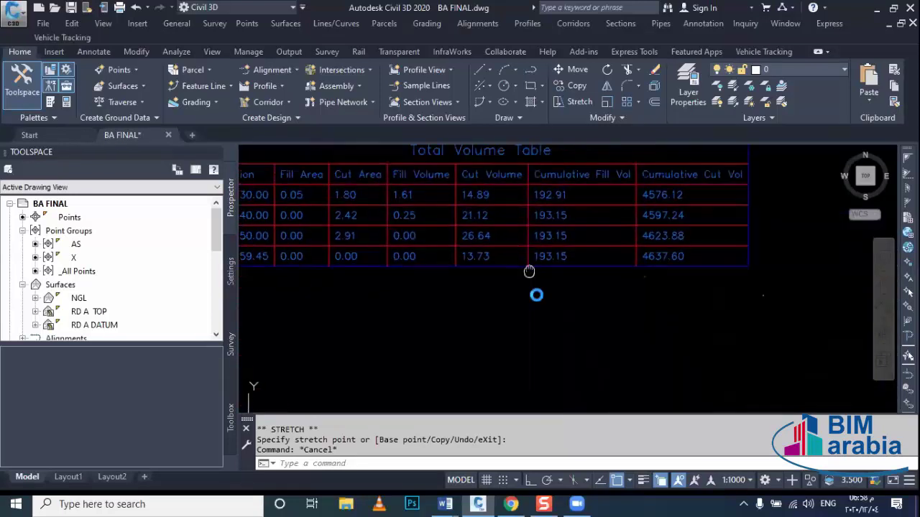
scroll(546, 287, "down", 1)
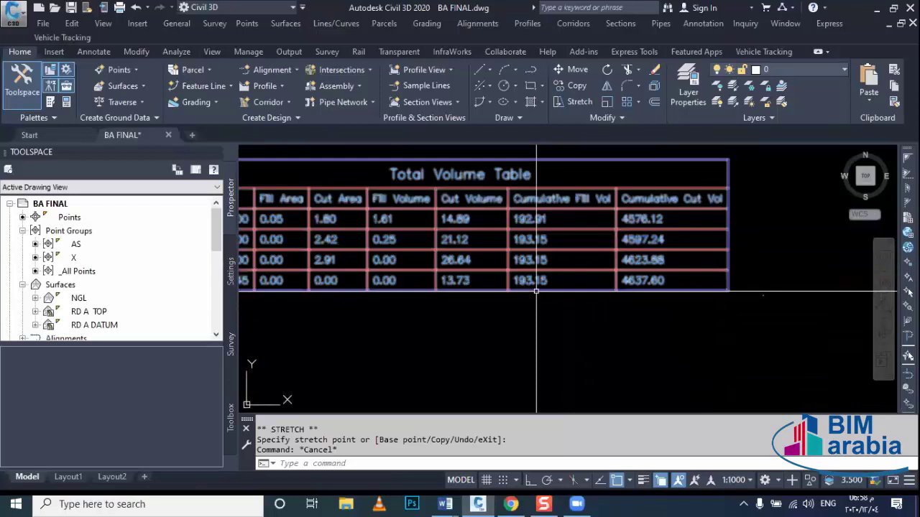
scroll(551, 280, "up", 3)
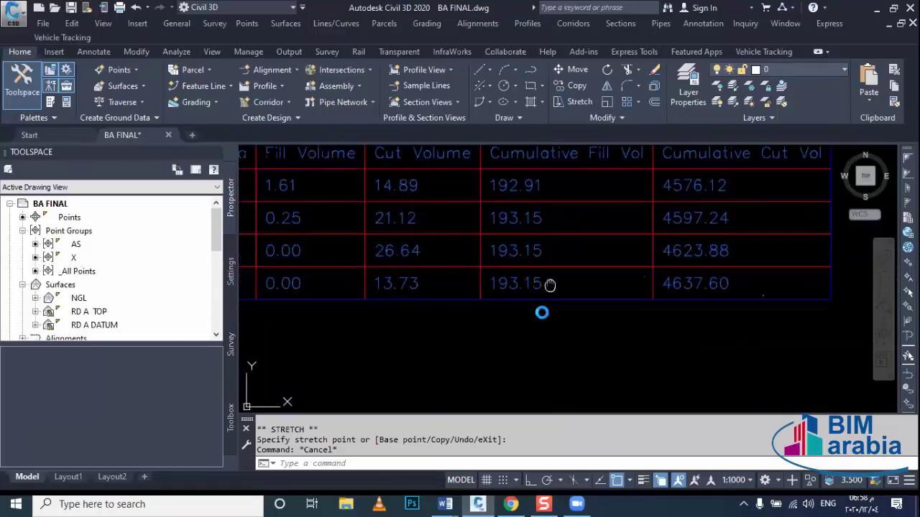
scroll(539, 302, "down", 1)
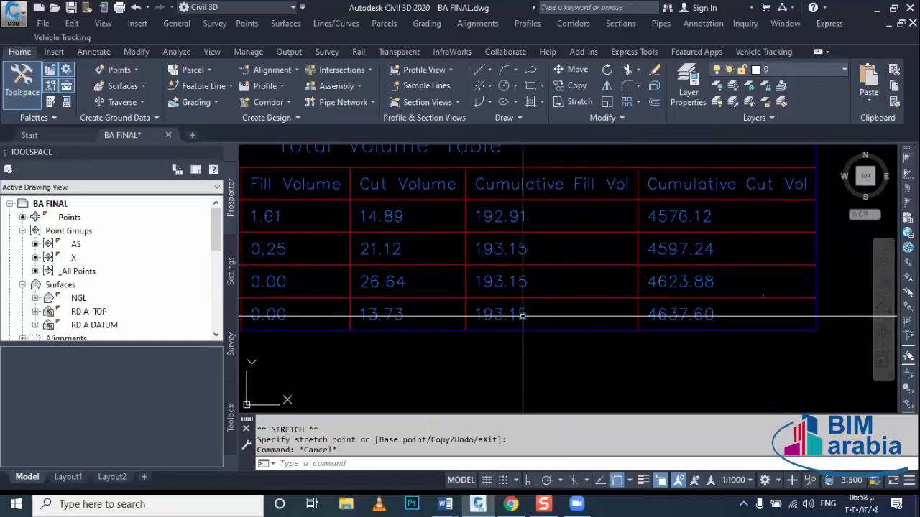
middle_click_drag(522, 316, 524, 328)
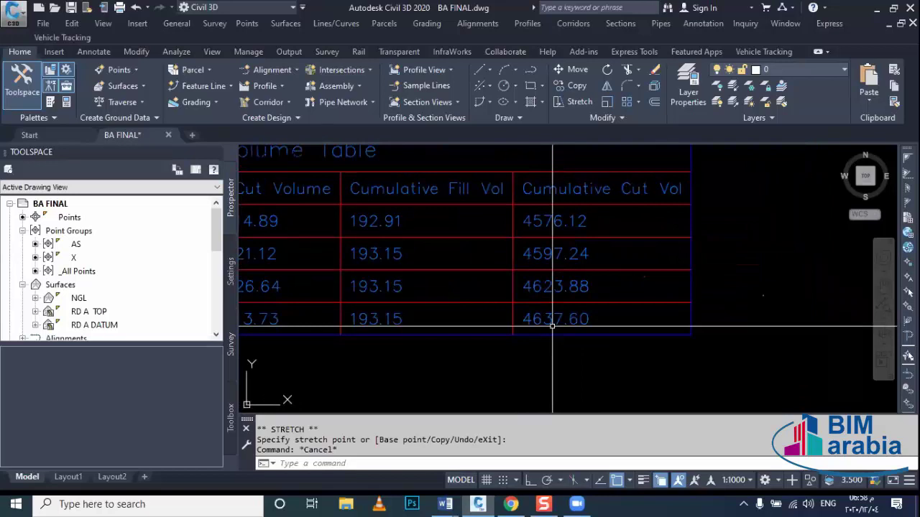
scroll(552, 327, "down", 2)
scroll(546, 328, "down", 2)
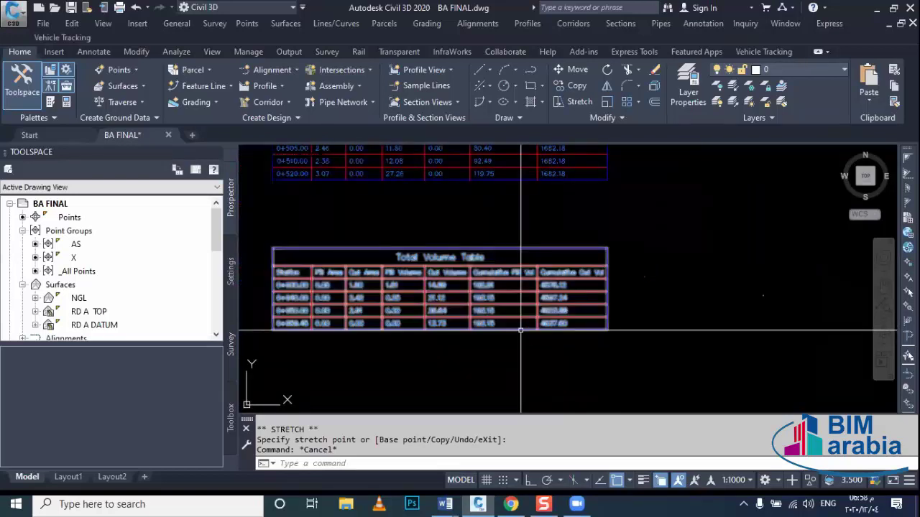
scroll(579, 324, "up", 2)
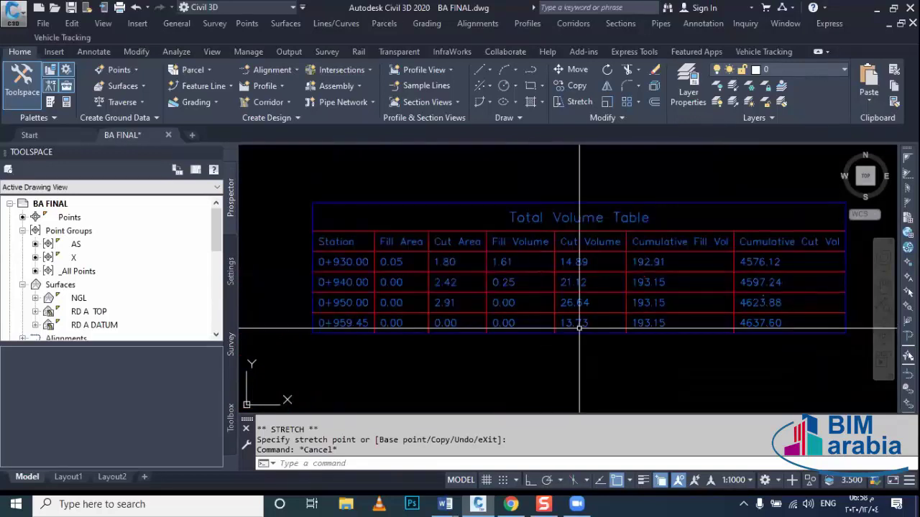
middle_click_drag(589, 329, 525, 324)
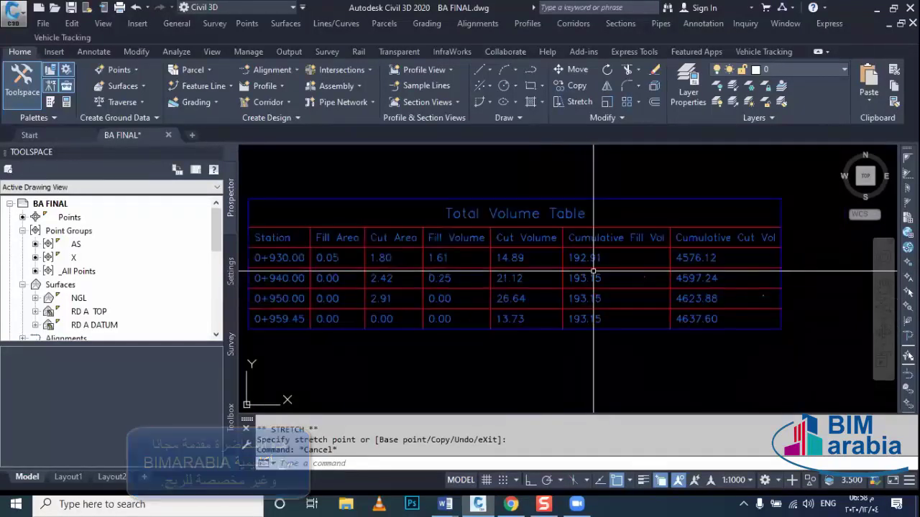
scroll(577, 282, "down", 4)
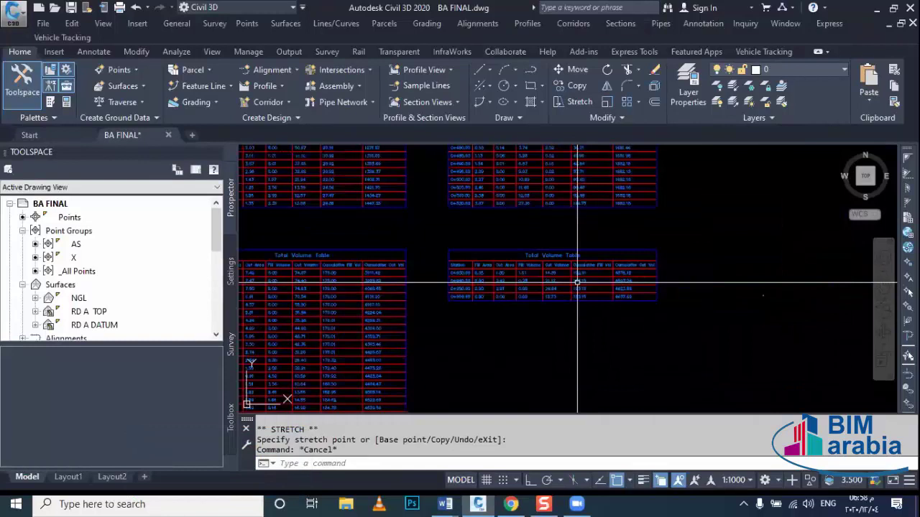
scroll(577, 282, "down", 5)
key("Escape")
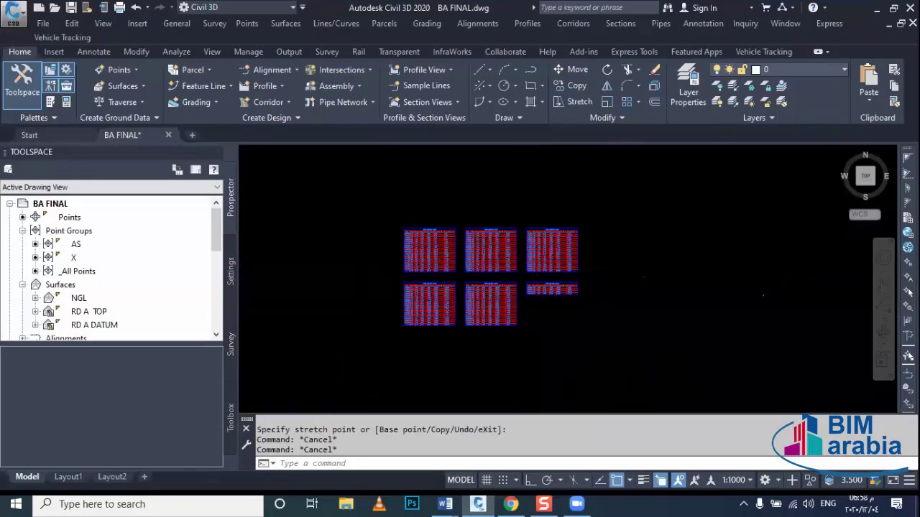
scroll(460, 309, "down", 4)
scroll(493, 270, "down", 3)
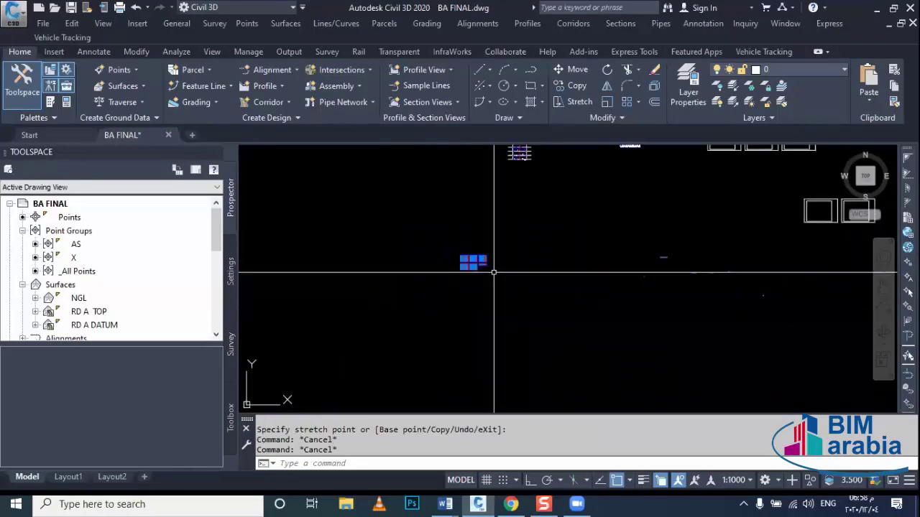
scroll(502, 288, "down", 2)
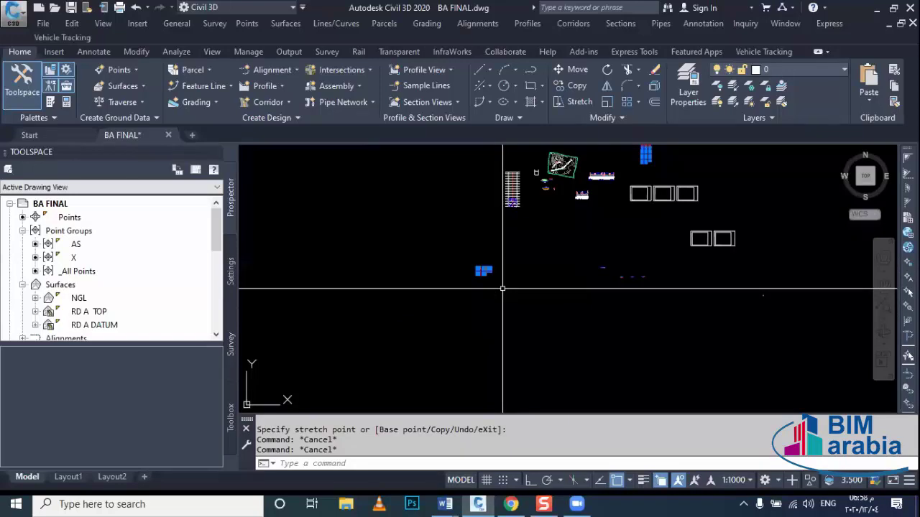
Reopen Compute Materials for RD A and G 2 and add three new material rows.
left_click(620, 23)
left_click(655, 128)
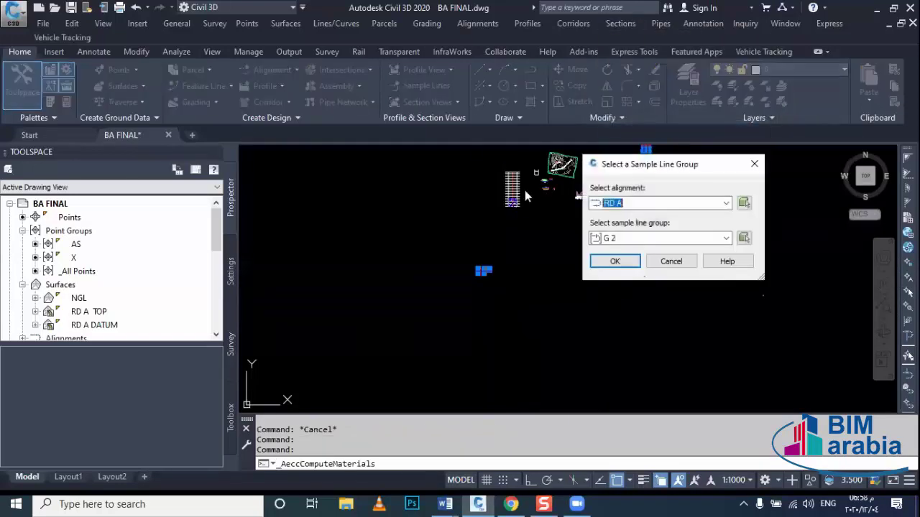
left_click(616, 261)
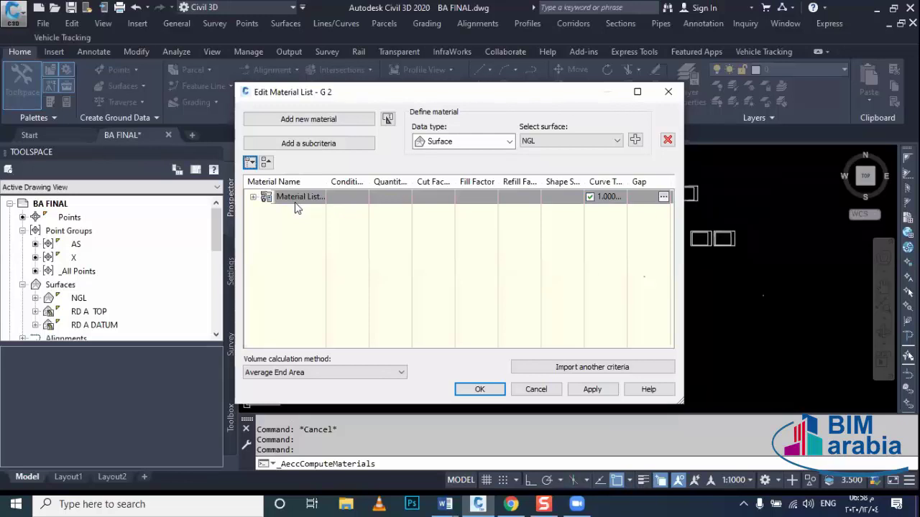
left_click(306, 120)
left_click(308, 120)
left_click(308, 120)
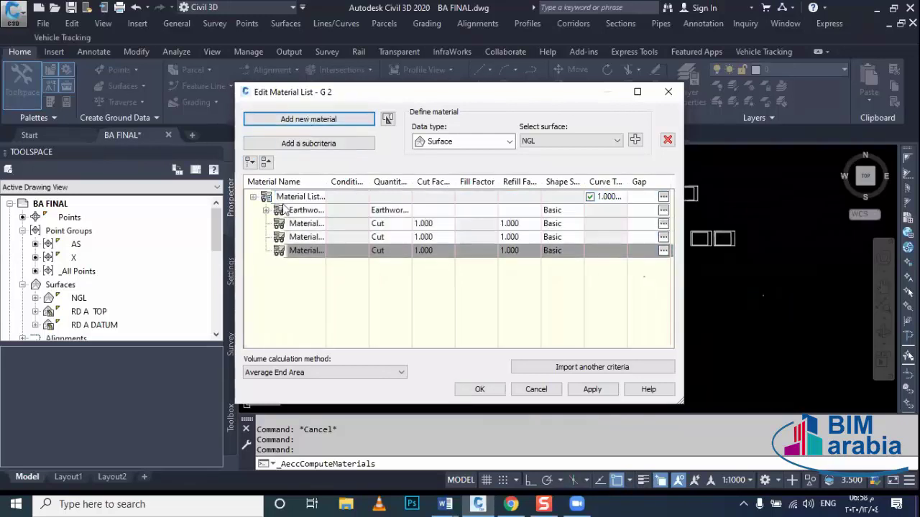
left_click(291, 210)
Rename the new materials WS, BC and BASE.
left_click(294, 224)
left_click(293, 224)
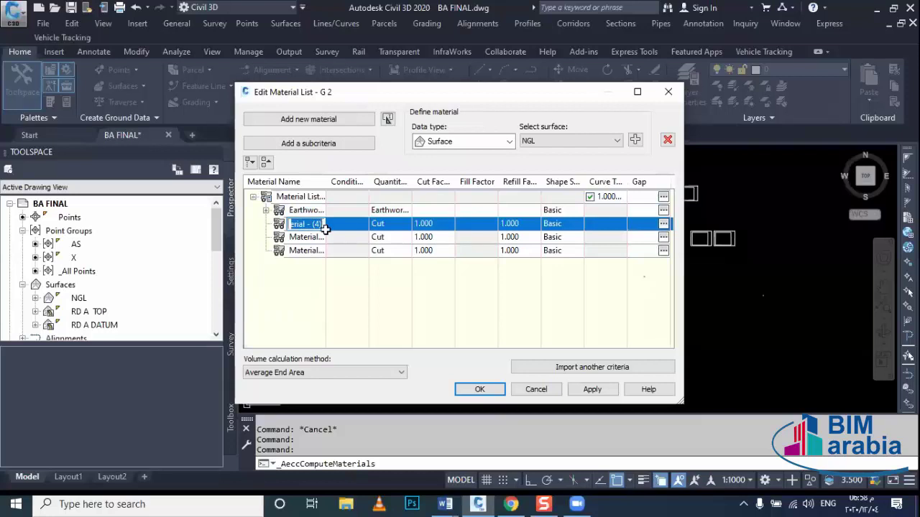
type("WS")
left_click(316, 237)
left_click(317, 237)
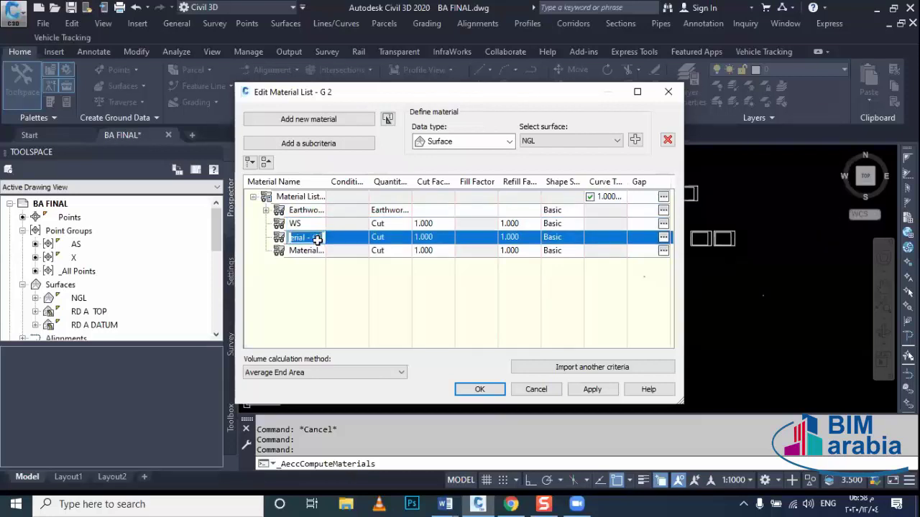
type("BC")
left_click(319, 247)
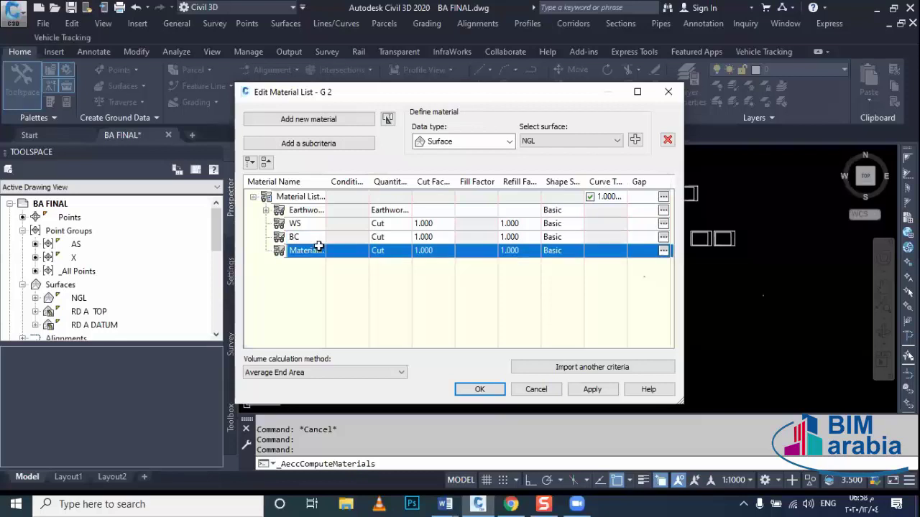
left_click(320, 252)
type("BASE")
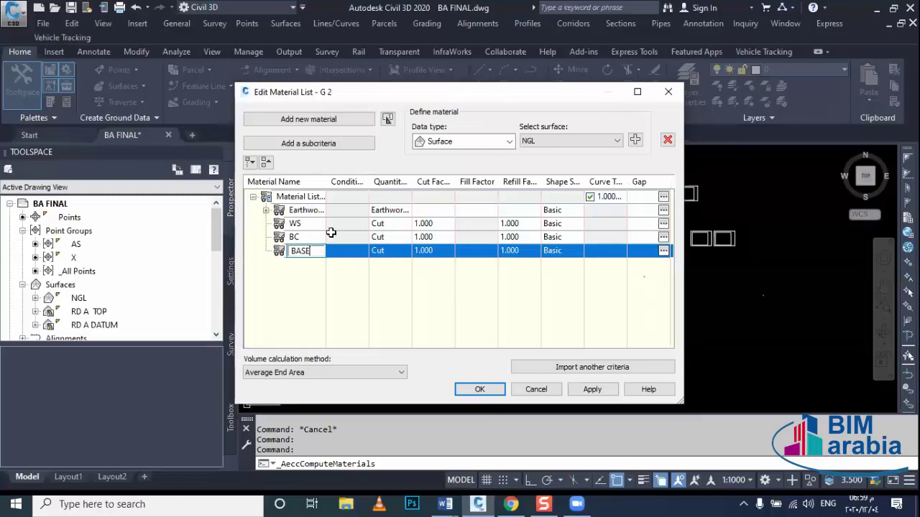
Set the quantity type of WS, BC and BASE to Structures.
left_click(317, 226)
left_click(380, 225)
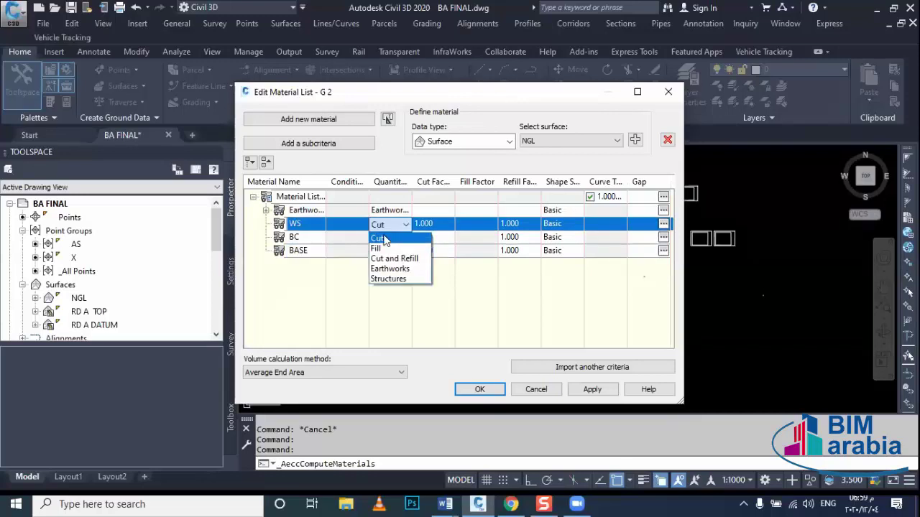
left_click(388, 279)
left_click(388, 238)
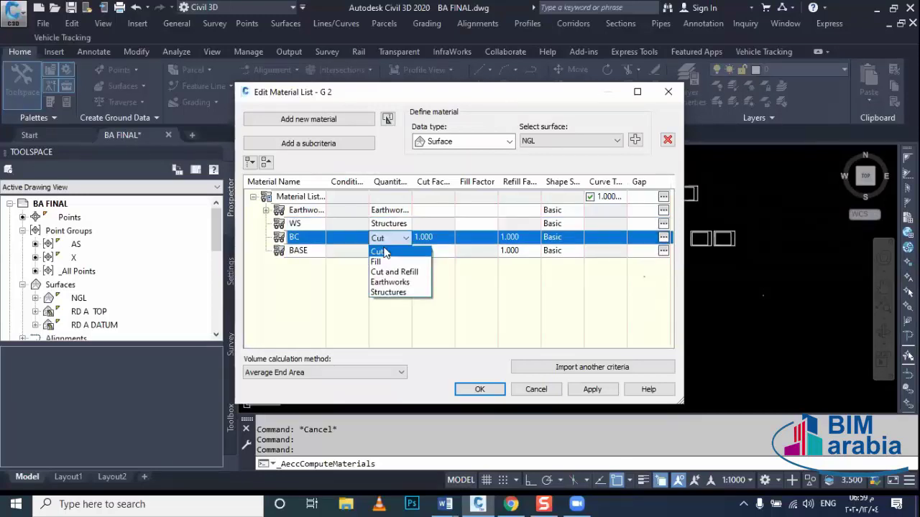
left_click(389, 292)
left_click(381, 250)
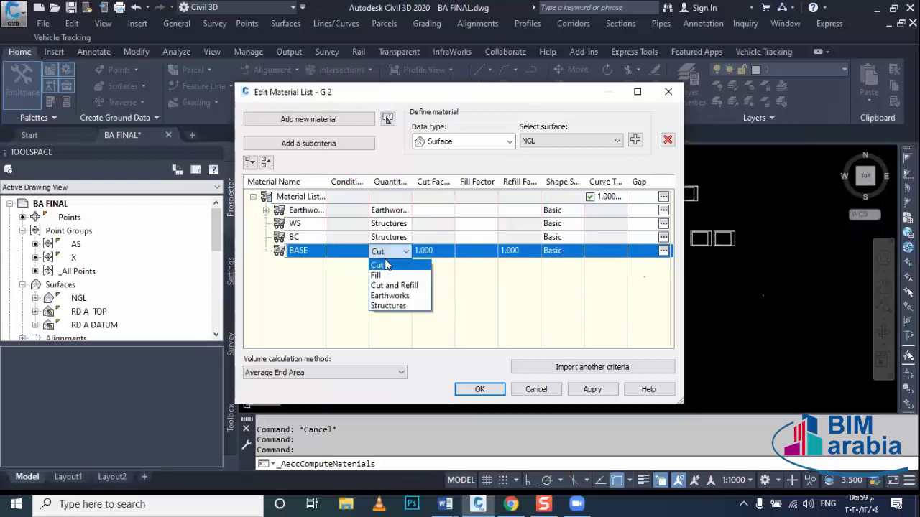
left_click(392, 307)
left_click(302, 226)
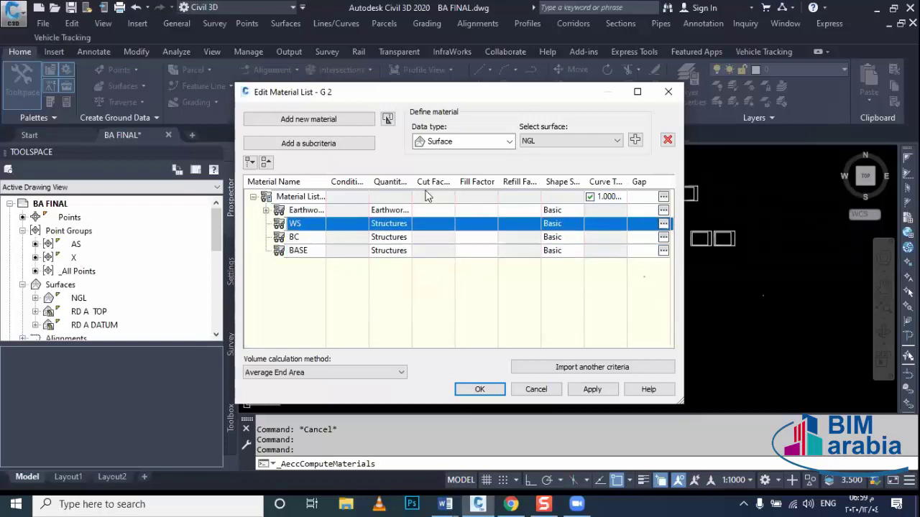
Switch data type to Corridor Shape and add RD A CORRIDOR Pave1 to WS.
left_click(446, 142)
left_click(460, 166)
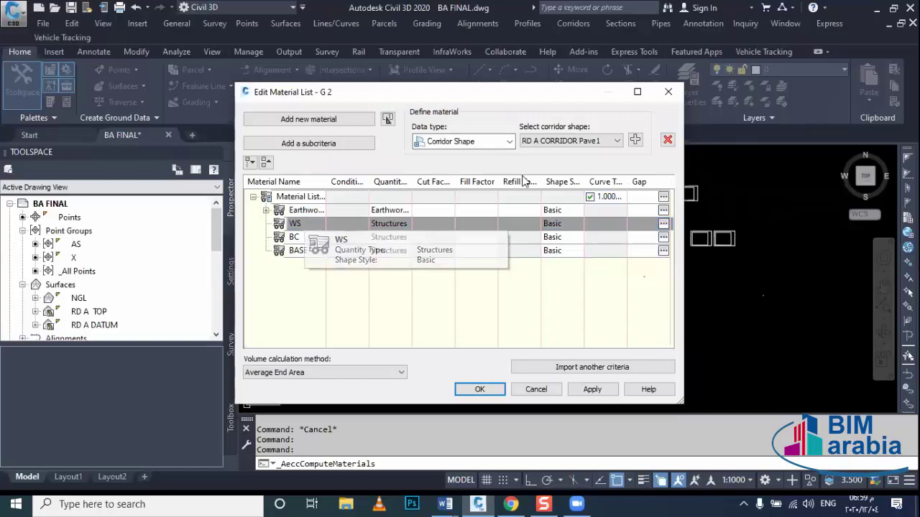
left_click(590, 141)
left_click(591, 154)
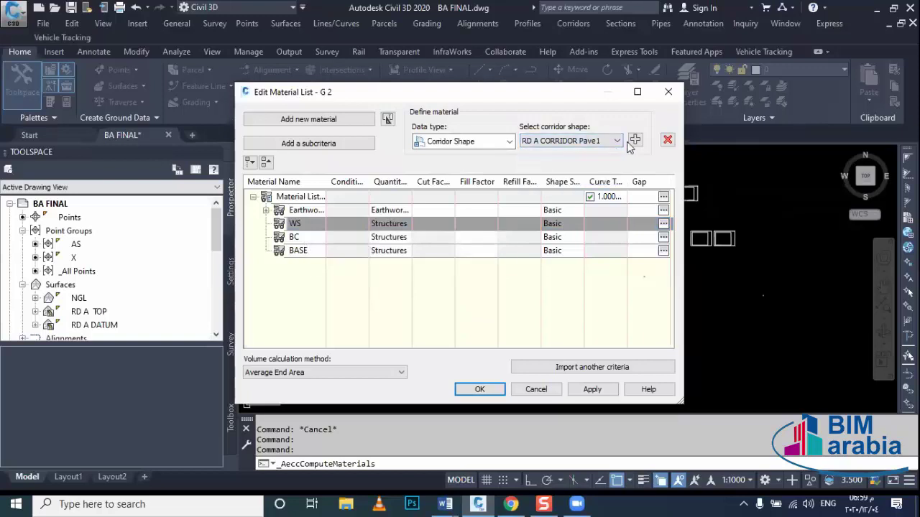
left_click(635, 139)
Add Pave2 to BC and Base to BASE, then accept the G 2 material list.
left_click(312, 250)
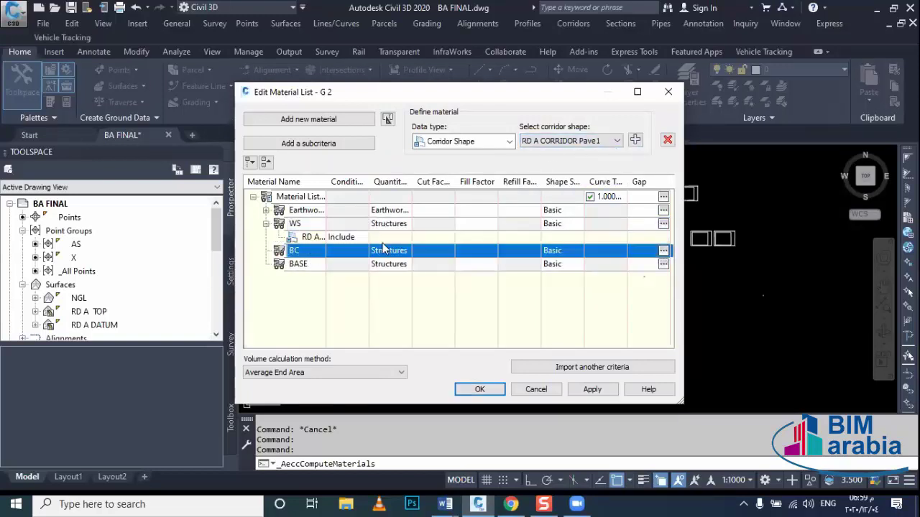
left_click(591, 141)
left_click(562, 160)
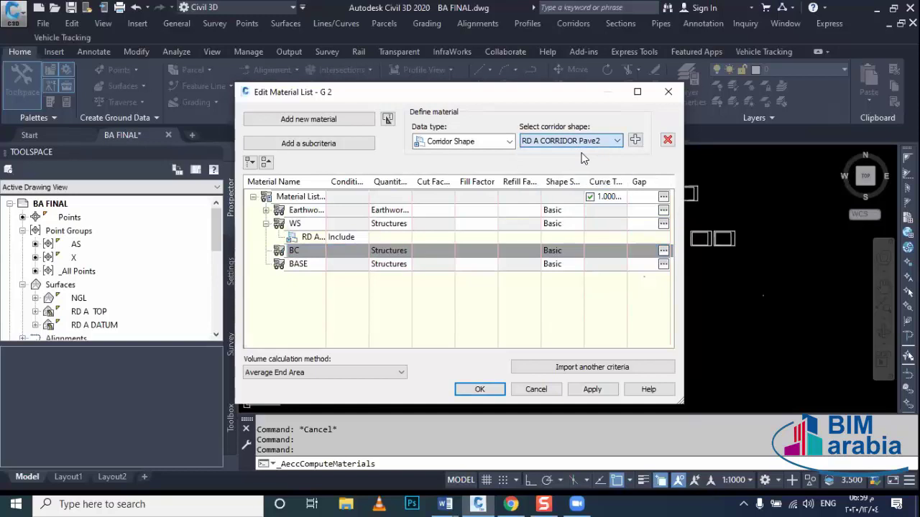
left_click(634, 140)
left_click(343, 278)
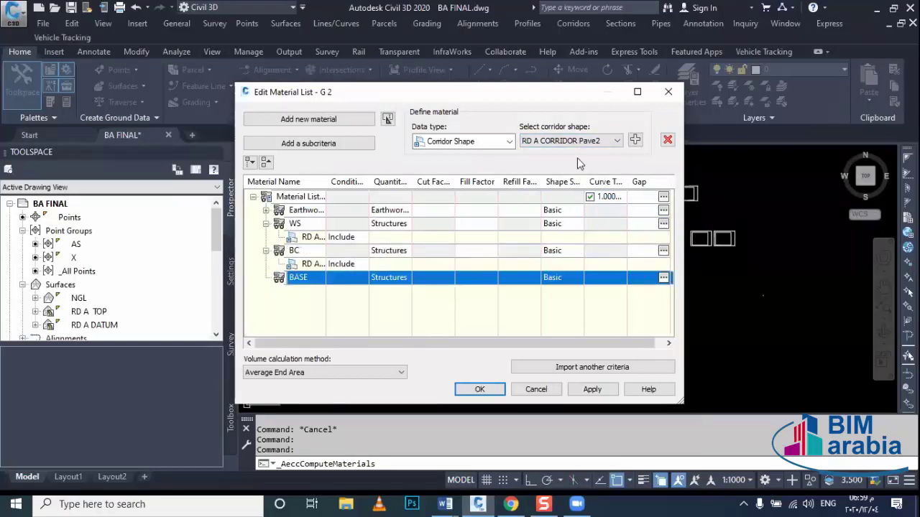
left_click(594, 143)
left_click(588, 170)
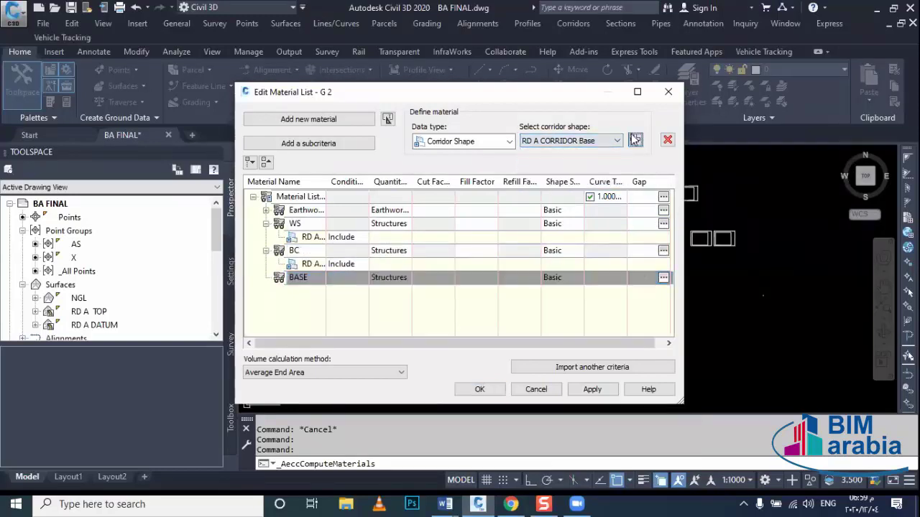
left_click(634, 140)
left_click(575, 141)
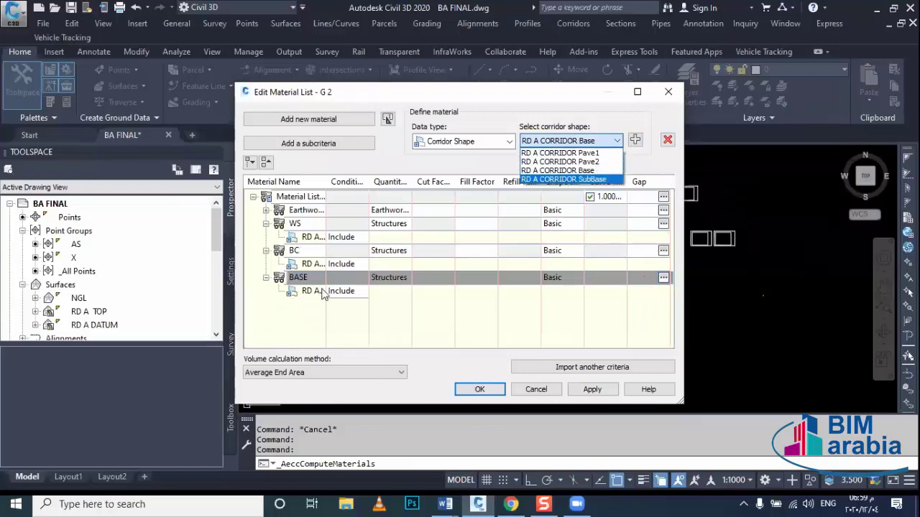
left_click(464, 390)
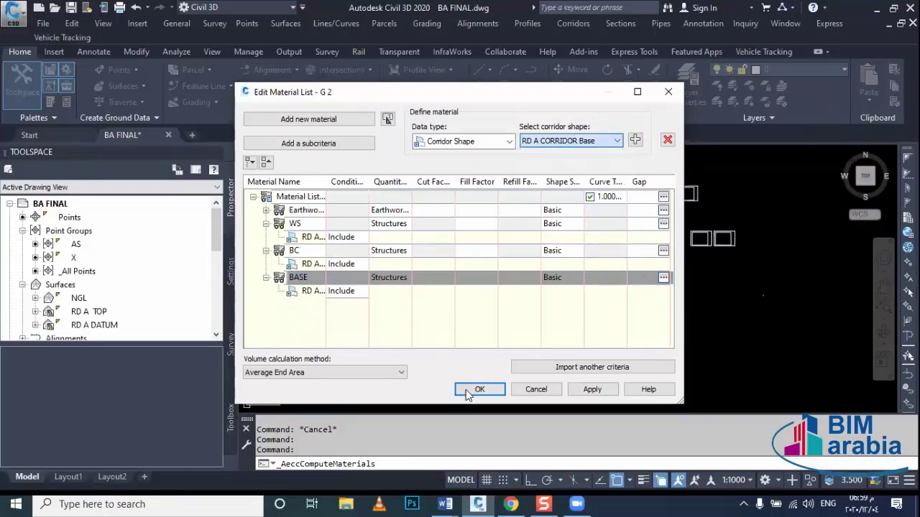
left_click(467, 390)
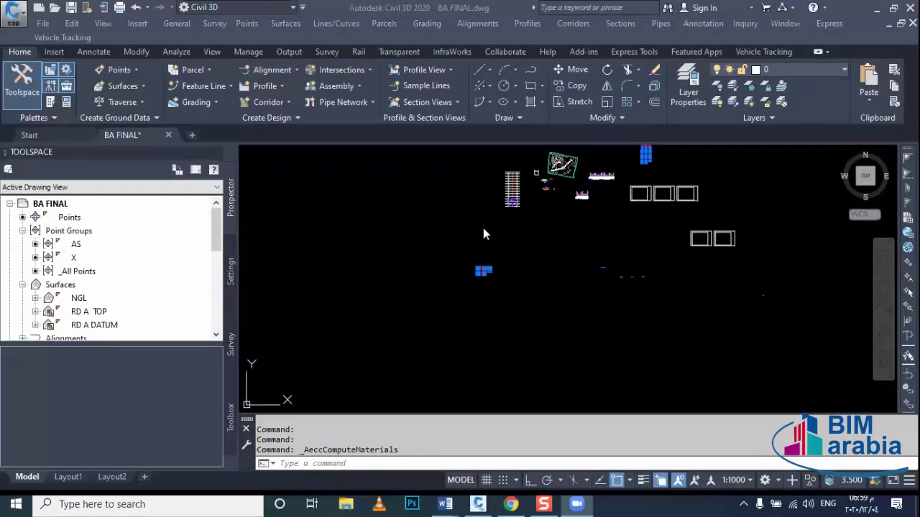
Create a Material Volume table for material WS in sample line group G 2.
scroll(483, 234, "down", 2)
scroll(476, 237, "down", 2)
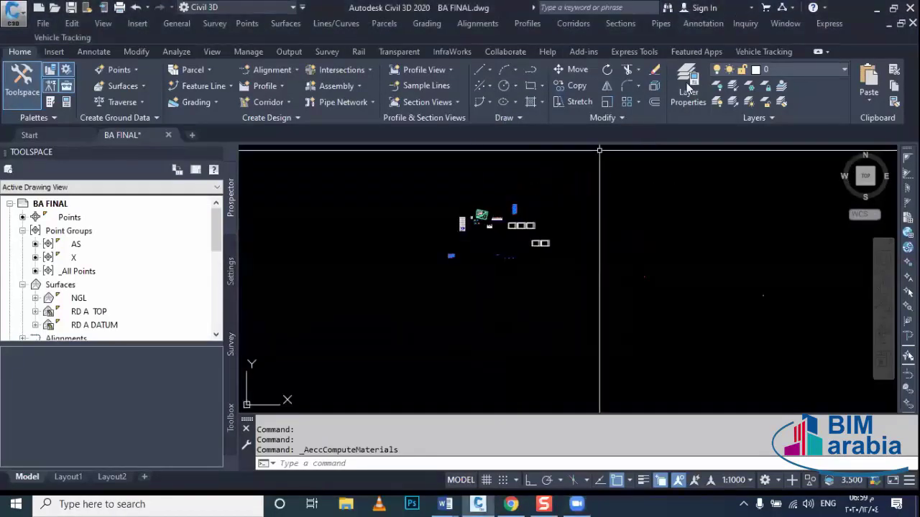
left_click(623, 23)
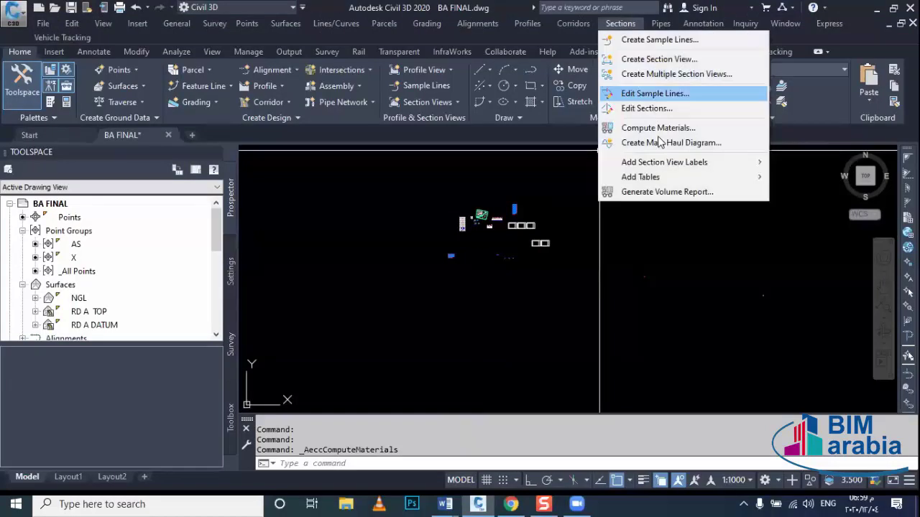
mouse_move(640, 176)
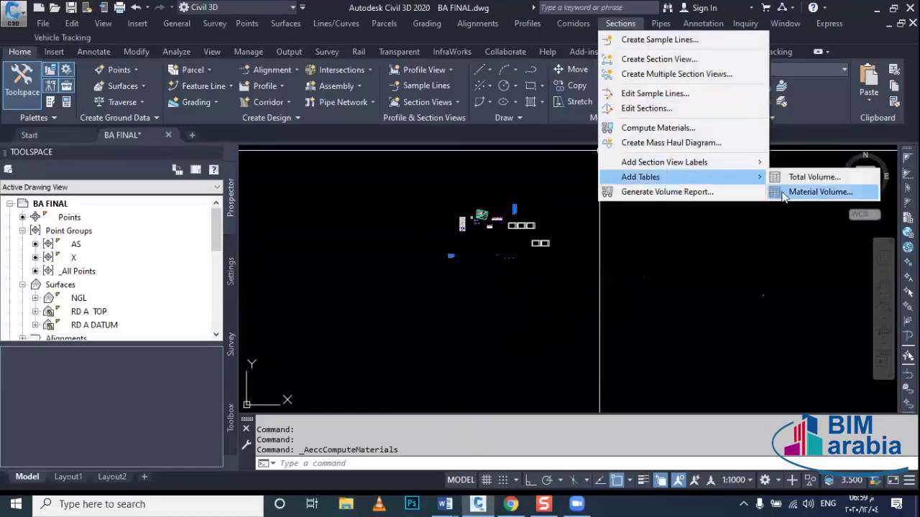
left_click(784, 192)
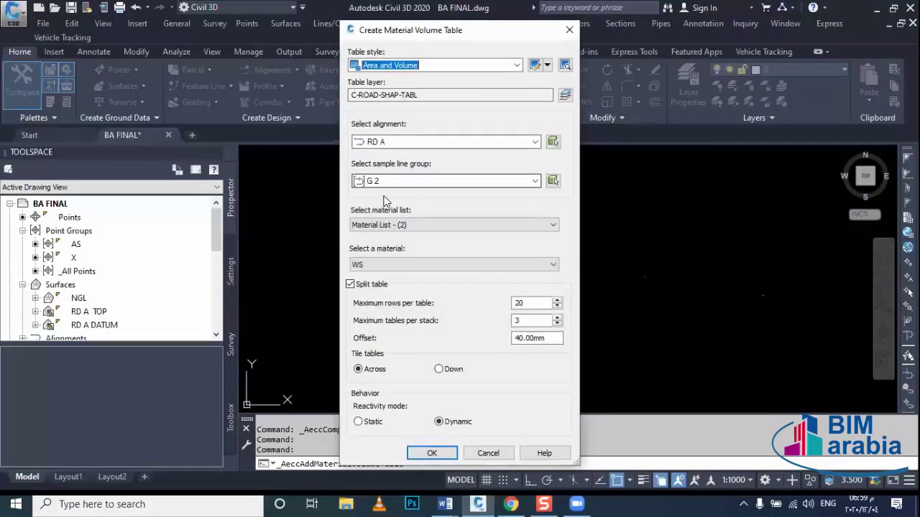
left_click(379, 265)
left_click(379, 275)
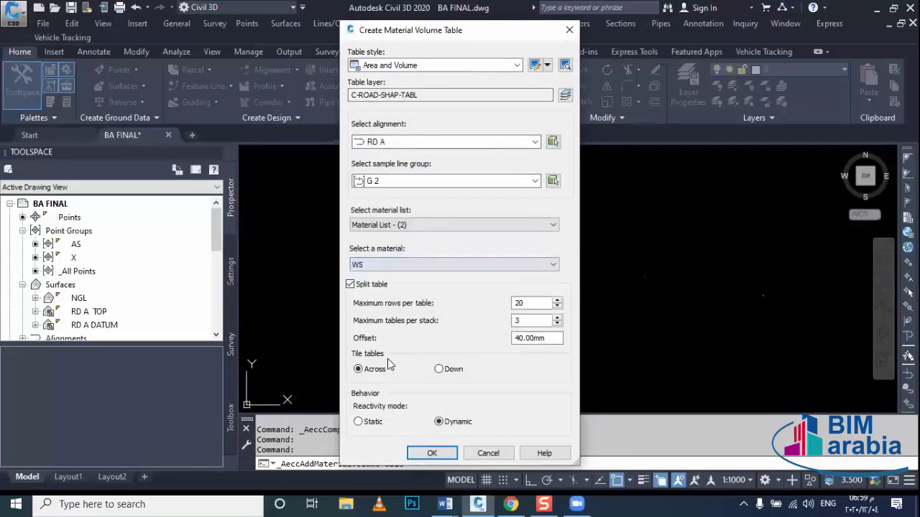
left_click(432, 452)
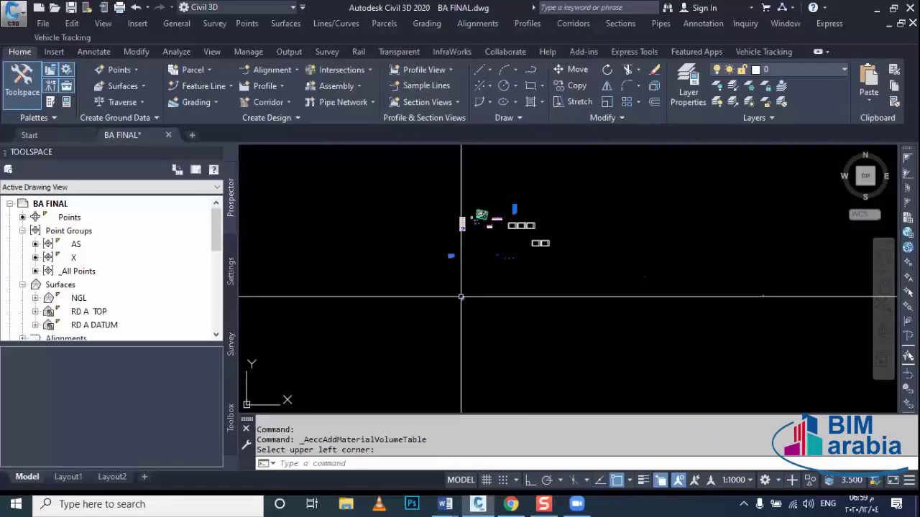
Zoom and pan to the WS table preview to read its station areas and volumes.
scroll(457, 328, "up", 4)
scroll(448, 302, "up", 3)
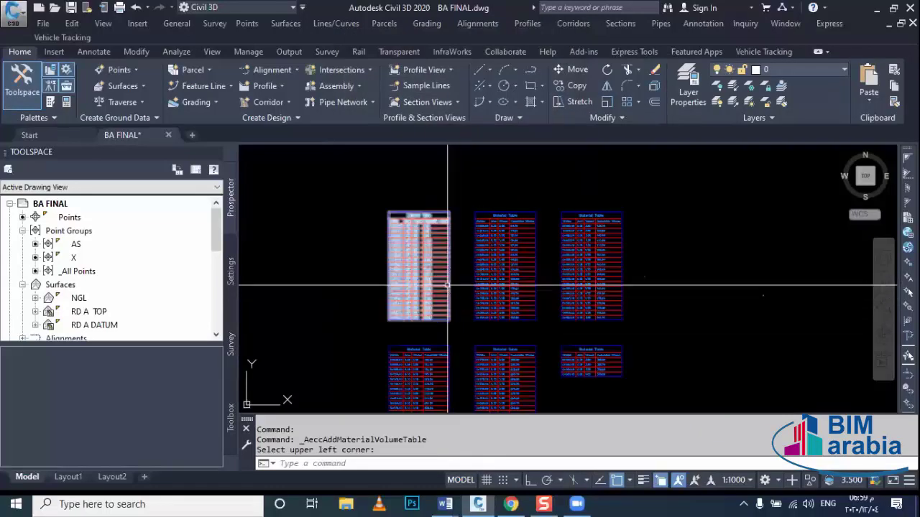
scroll(421, 232, "up", 2)
scroll(421, 244, "up", 2)
scroll(424, 259, "down", 3)
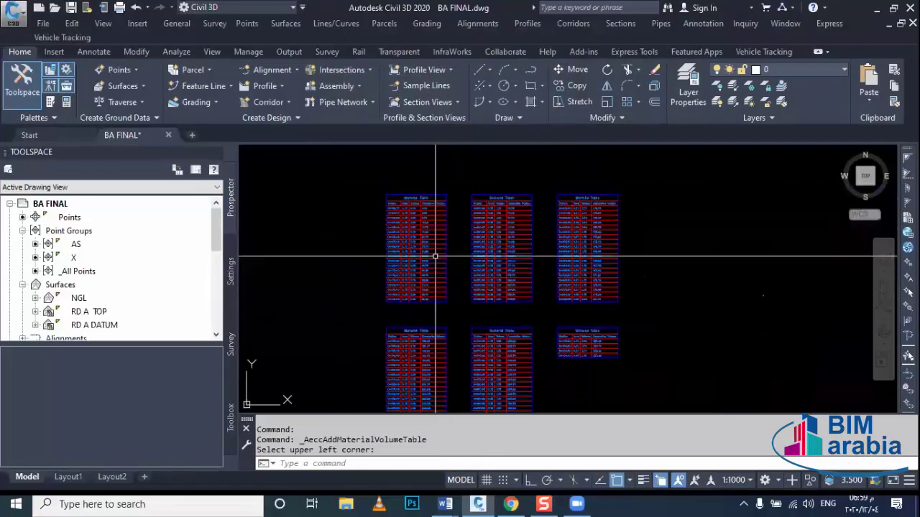
scroll(402, 238, "up", 3)
scroll(356, 192, "up", 1)
scroll(378, 201, "up", 3)
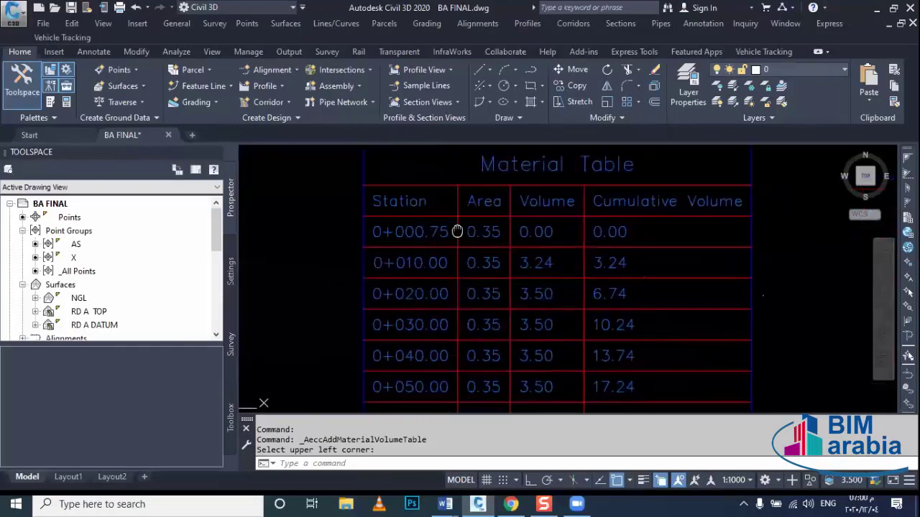
middle_click_drag(621, 240, 592, 233)
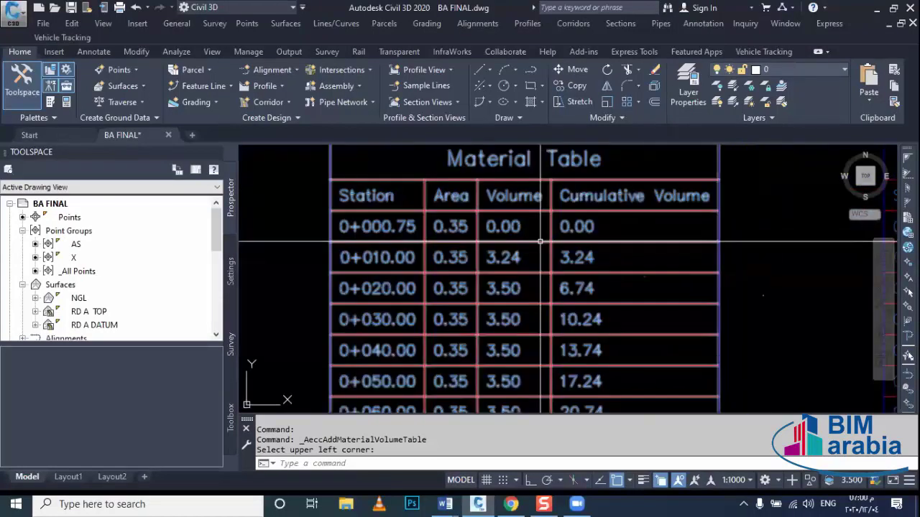
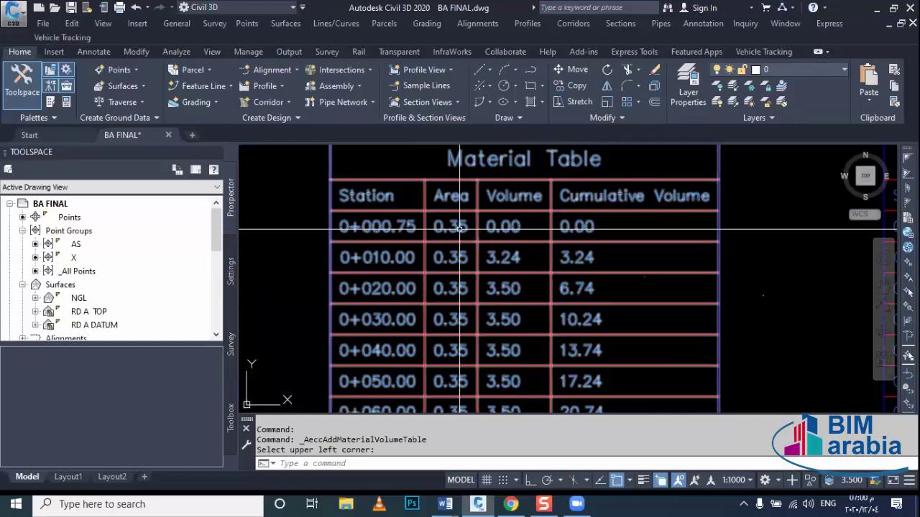
Insert the material volume table at the upper-left pick point, then zoom out to view it.
left_click(444, 230)
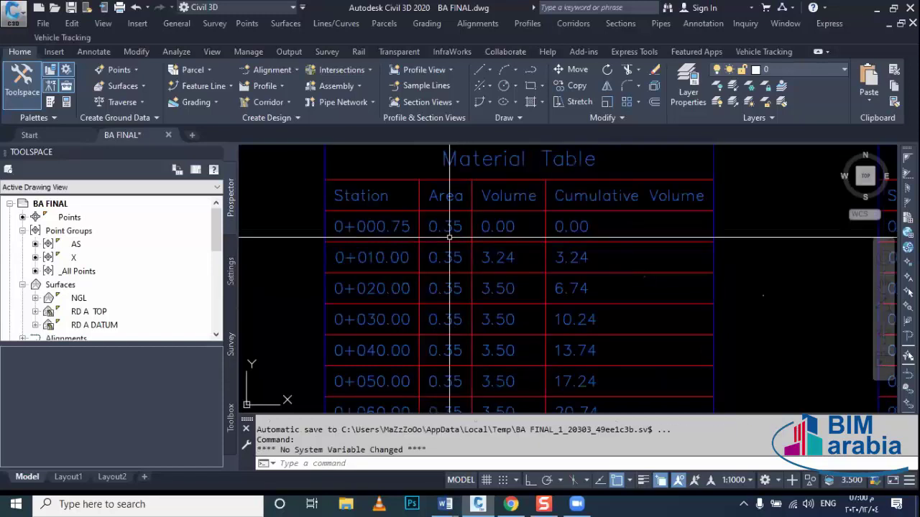
scroll(449, 237, "down", 2)
scroll(459, 259, "down", 2)
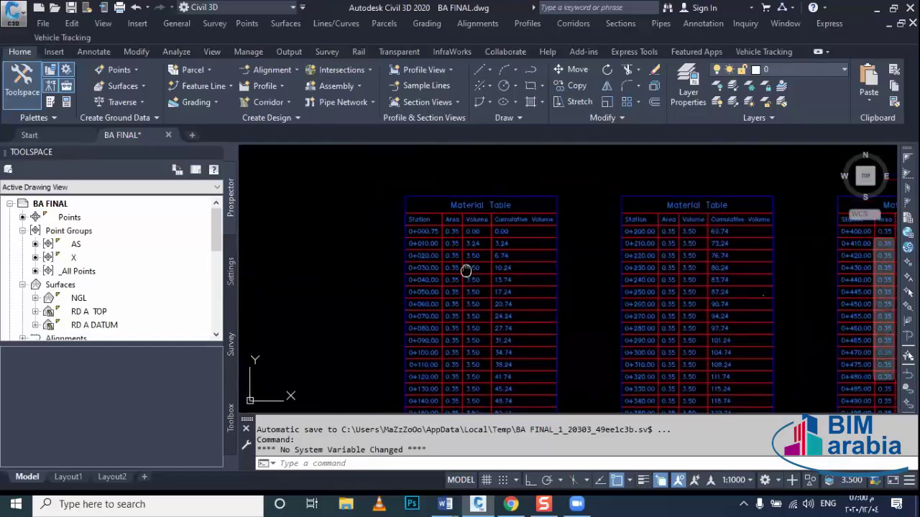
middle_click_drag(466, 270, 471, 257)
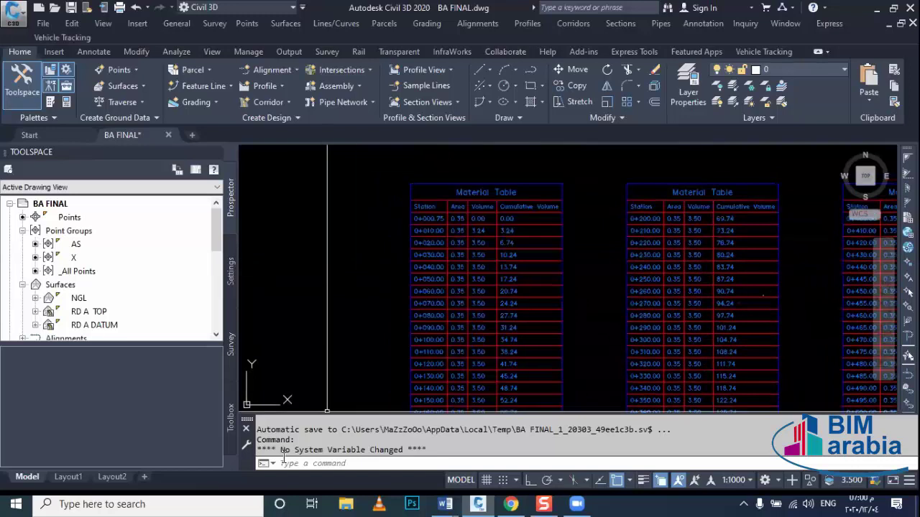
Launch Calculator via a CAL search and compute 0.05 × 7.
left_click(217, 506)
type("CAL")
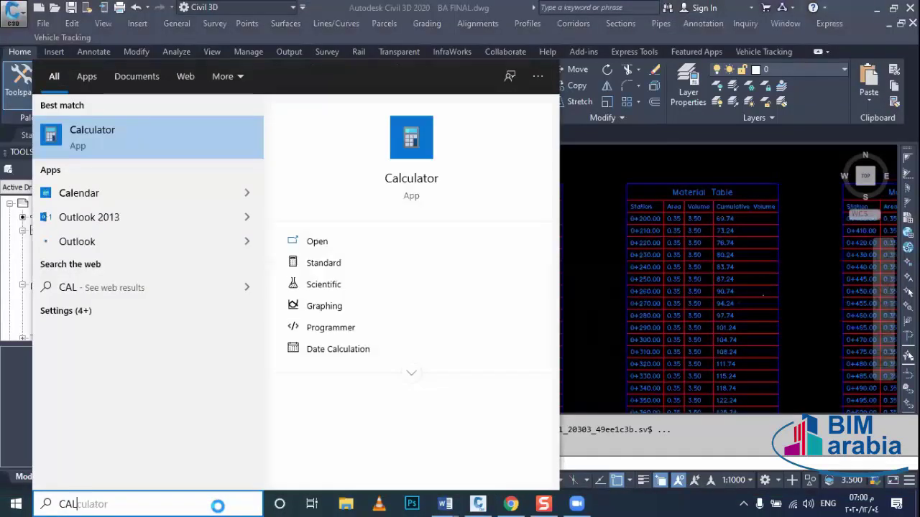
key("Return")
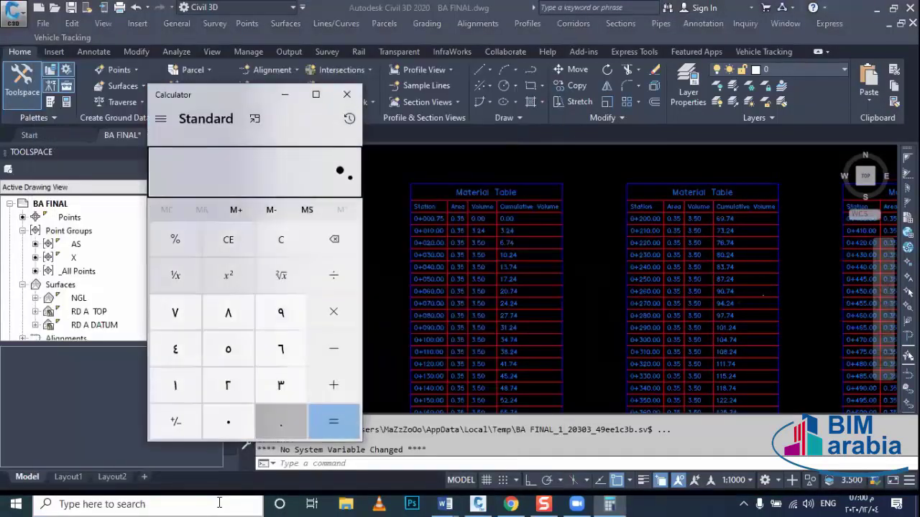
type("05")
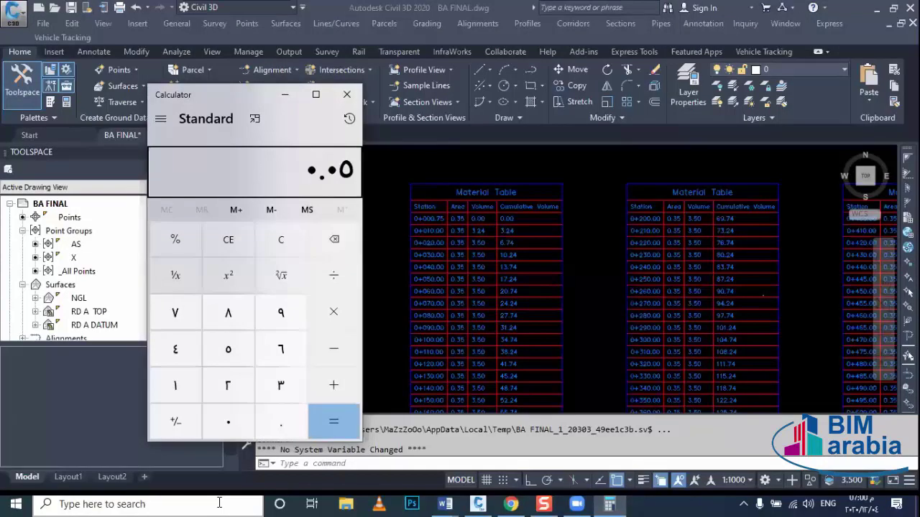
key("asterisk")
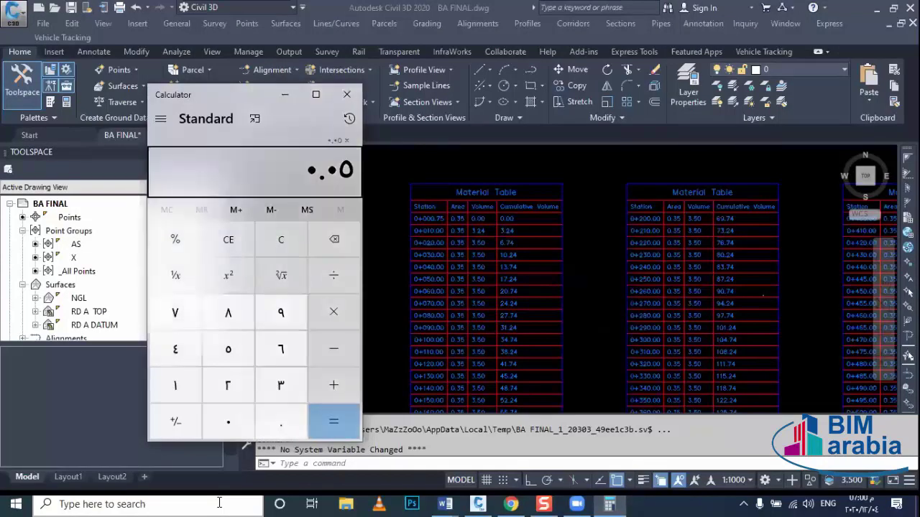
type("7")
key("Return")
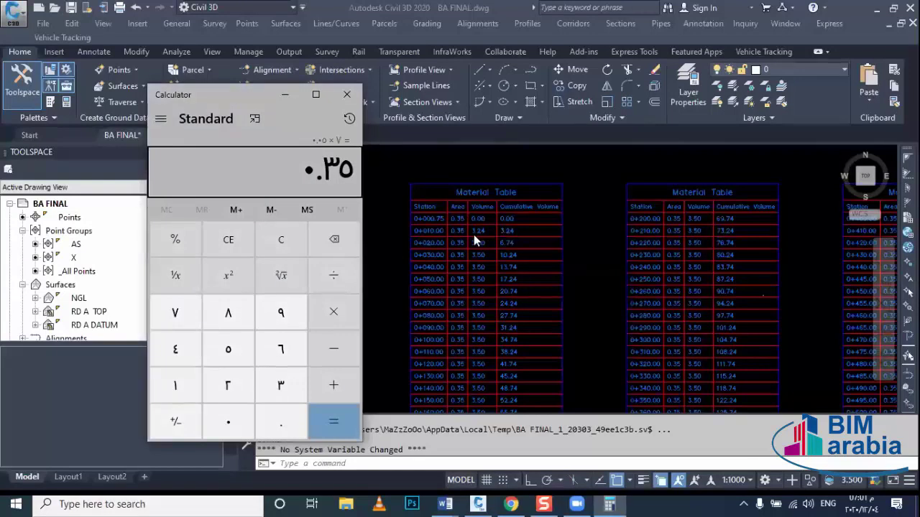
Average the two 0.35 end areas and multiply by 10 to get 3.5.
type("0.35+.")
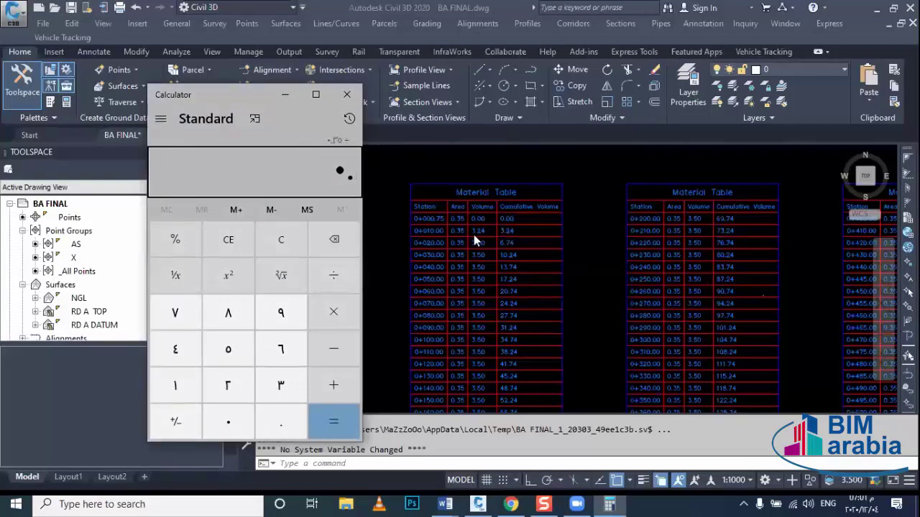
type("35")
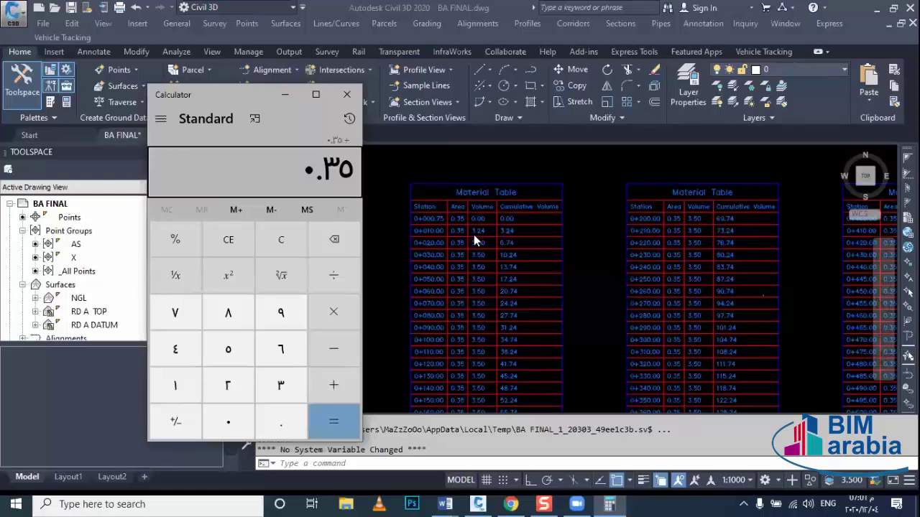
key("Return")
type("/2")
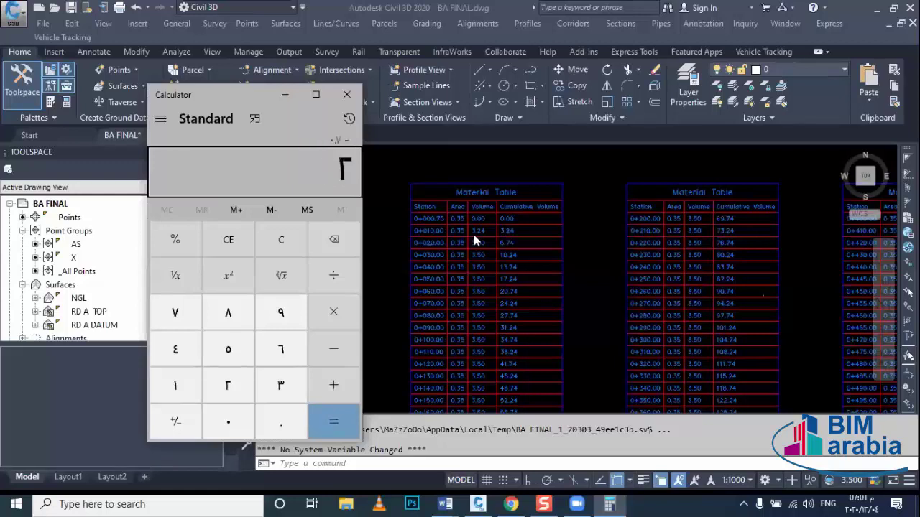
key("Return")
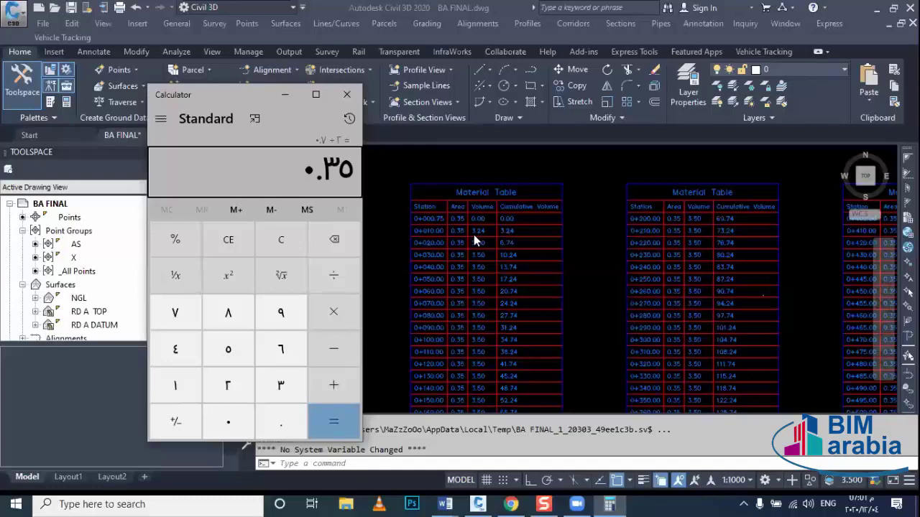
type("*10")
key("Return")
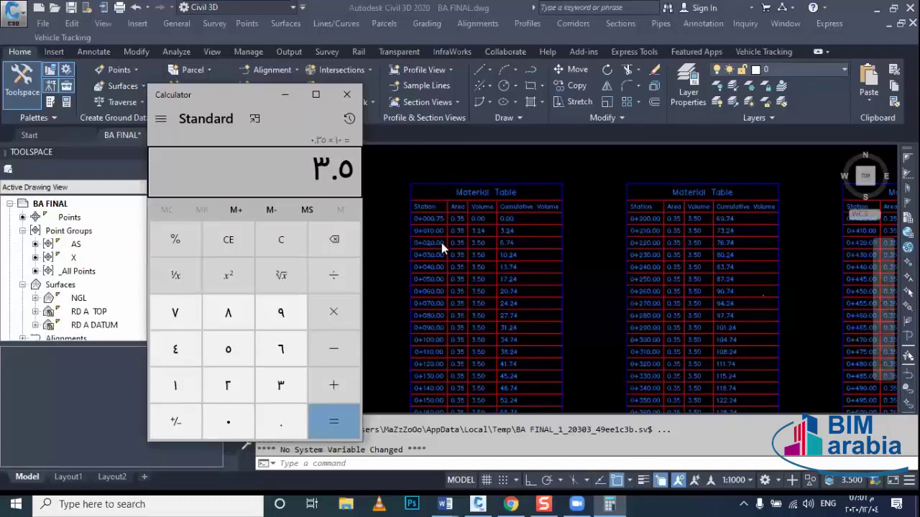
Close Calculator and pan around the Material Table in the Civil 3D drawing.
left_click(347, 94)
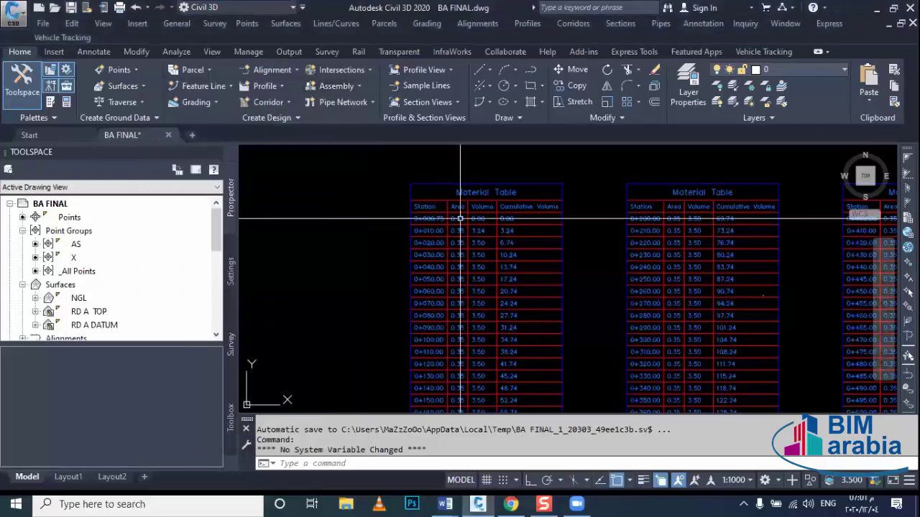
scroll(460, 238, "up", 5)
scroll(453, 259, "down", 2)
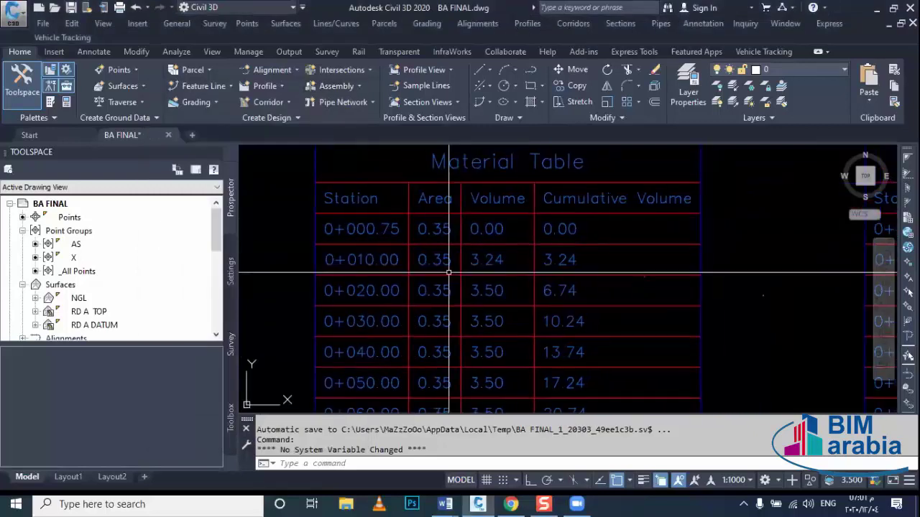
middle_click_drag(449, 273, 411, 276)
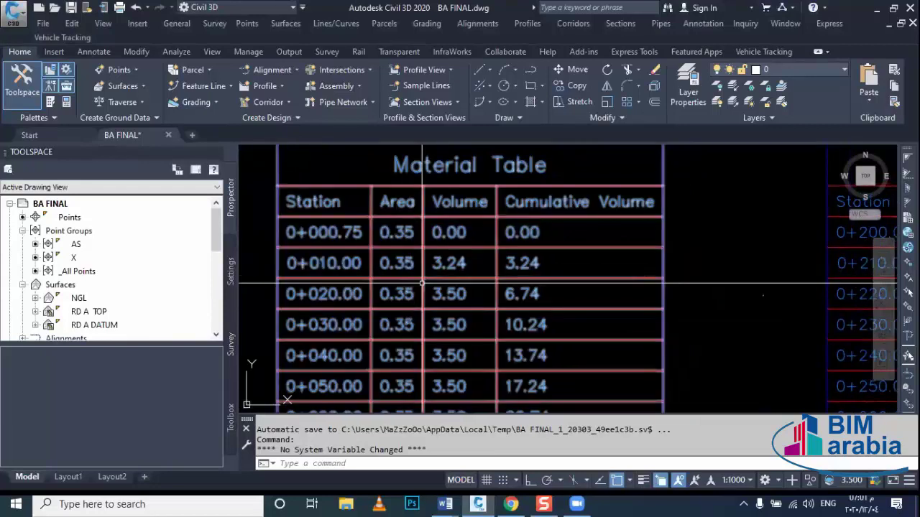
middle_click_drag(437, 275, 445, 274)
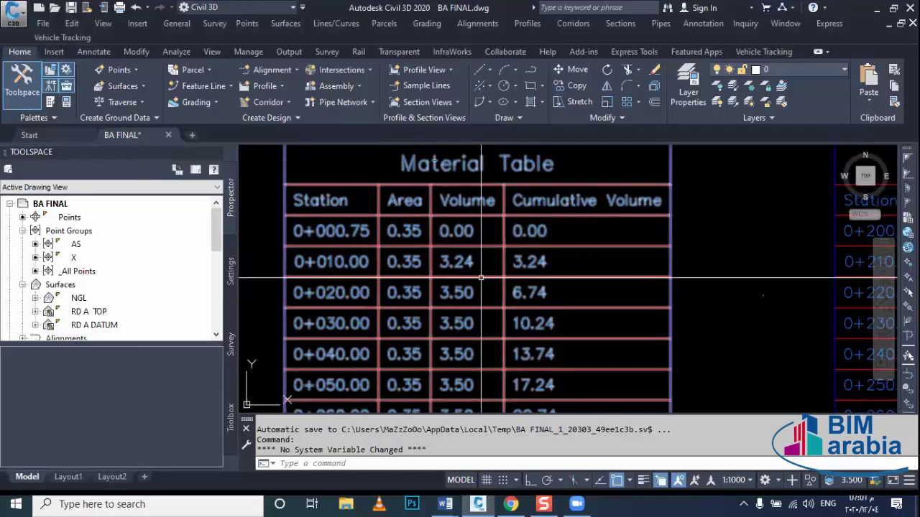
middle_click_drag(465, 292, 467, 308)
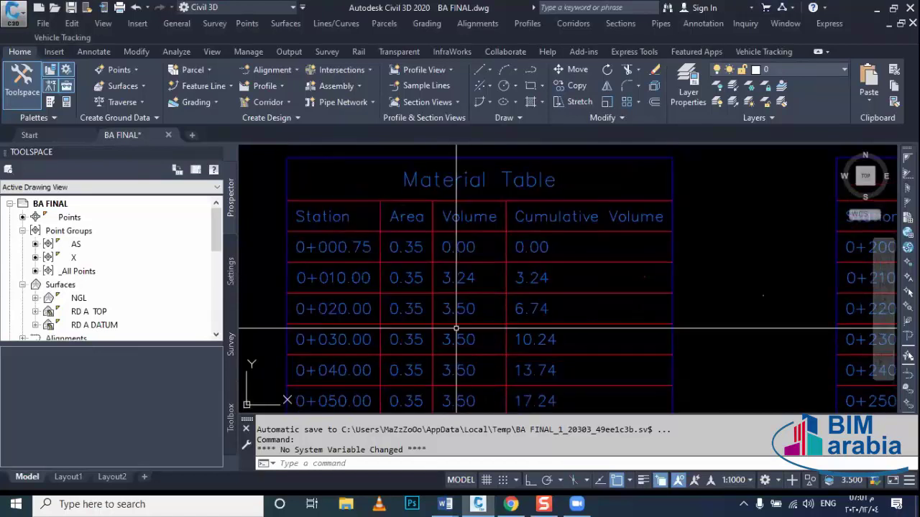
middle_click_drag(417, 328, 439, 325)
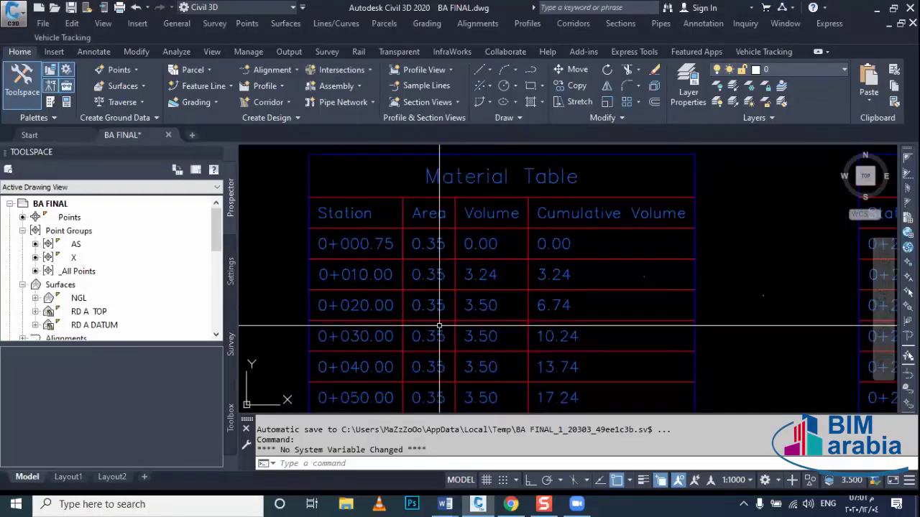
Zoom and pan across the six blocks of Material Table station rows.
left_click(241, 504)
left_click(599, 306)
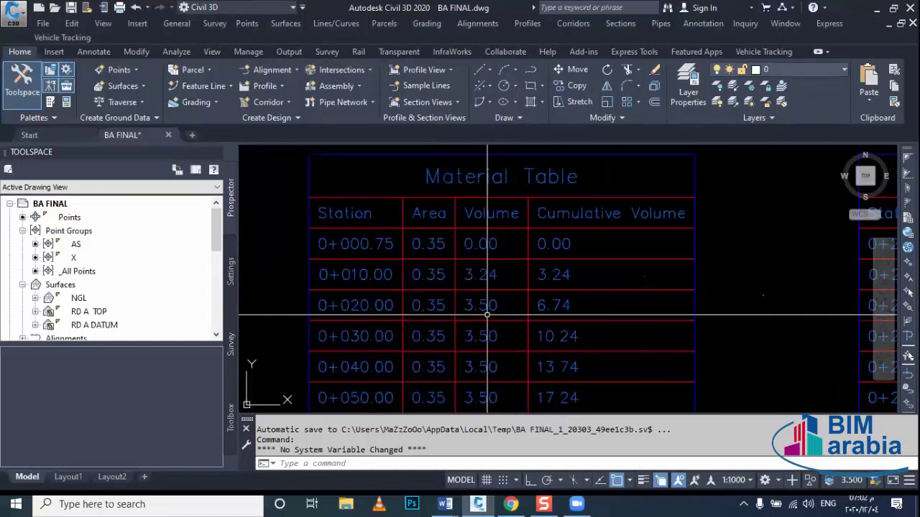
middle_click_drag(441, 297, 416, 276)
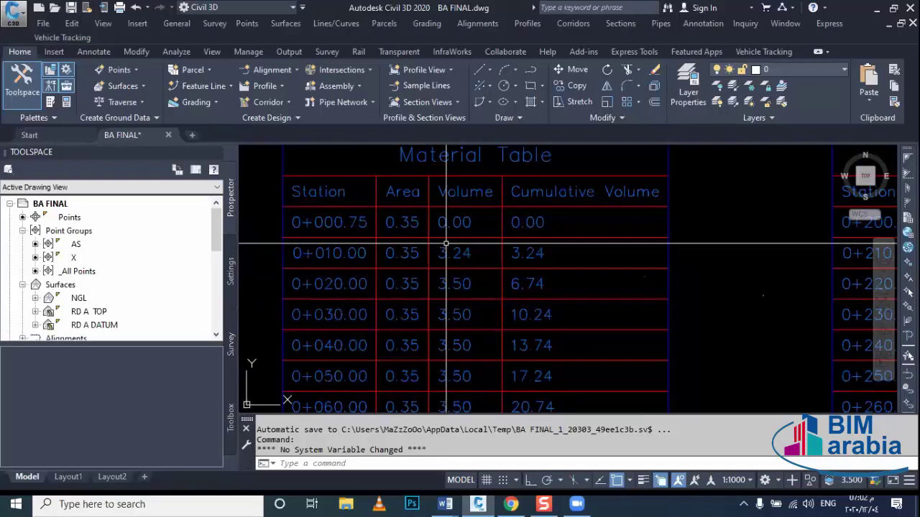
scroll(449, 245, "down", 5)
scroll(460, 253, "down", 3)
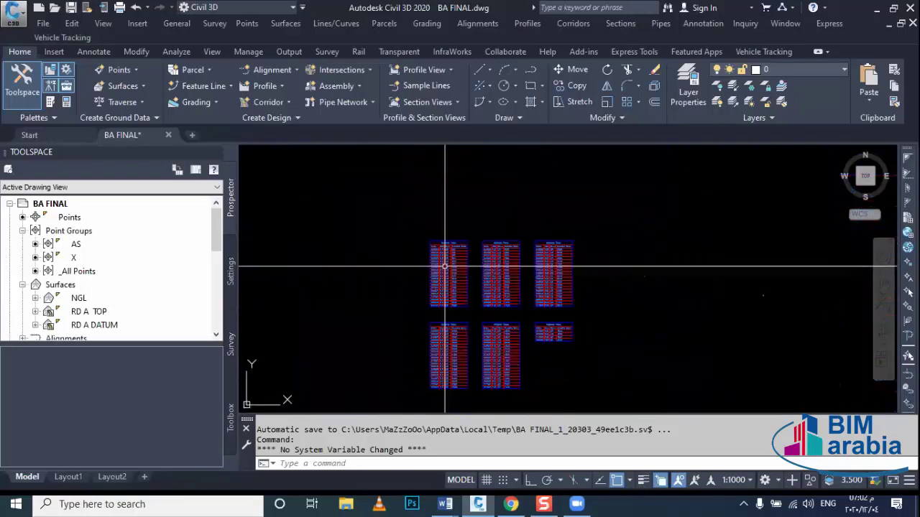
scroll(470, 260, "down", 3)
scroll(473, 262, "down", 3)
scroll(480, 314, "down", 2)
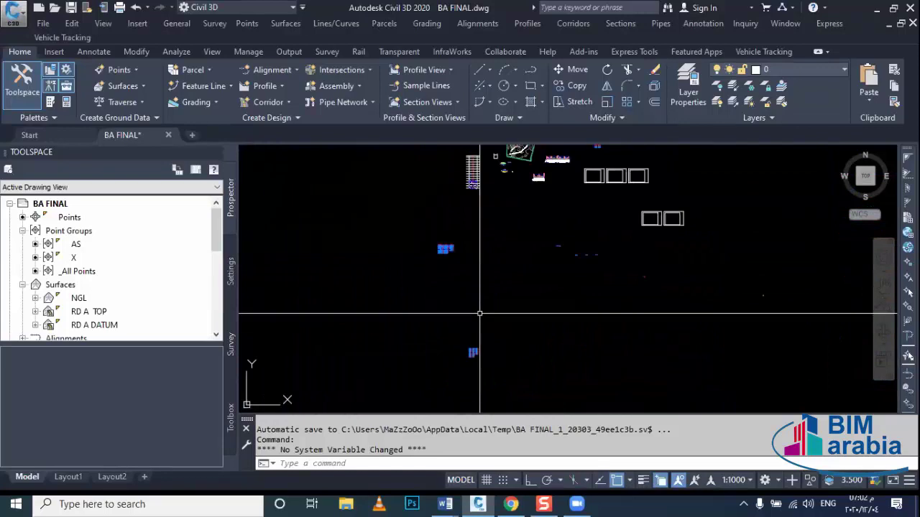
scroll(471, 355, "up", 3)
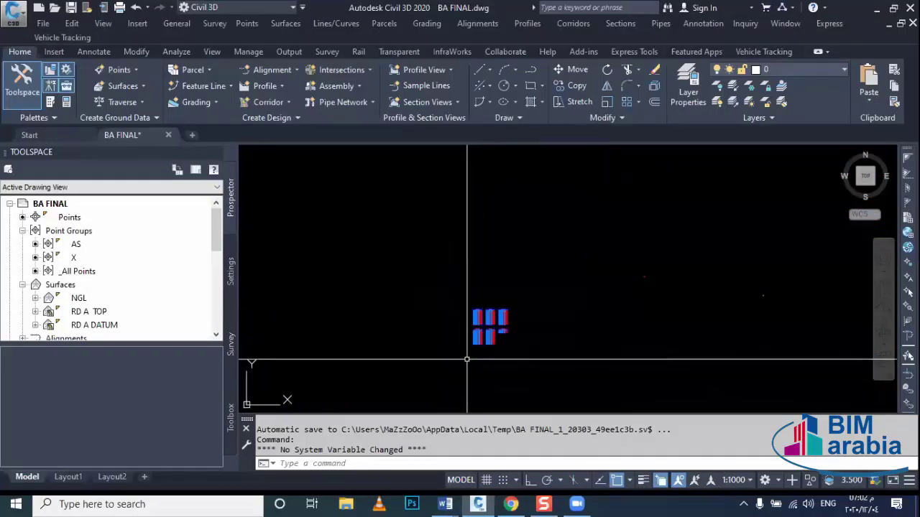
scroll(478, 340, "up", 3)
scroll(478, 340, "up", 2)
scroll(457, 325, "up", 4)
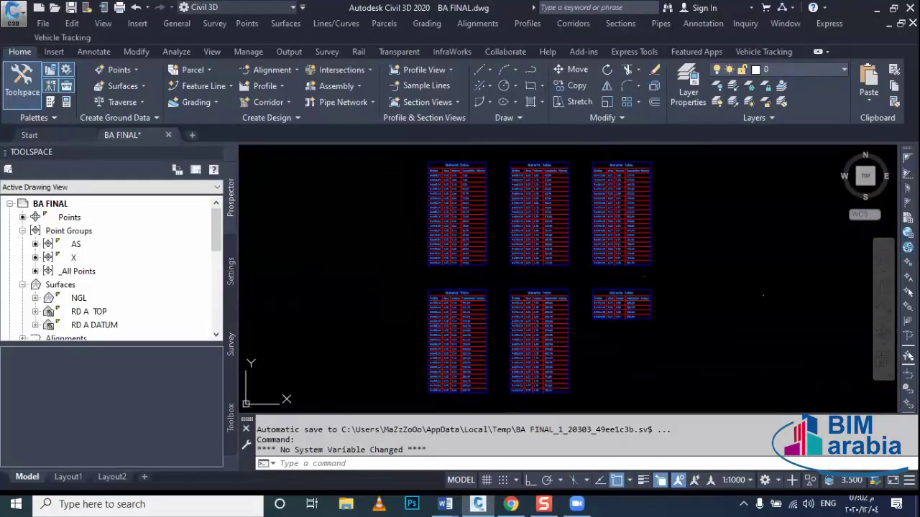
scroll(458, 326, "up", 3)
scroll(569, 319, "down", 1)
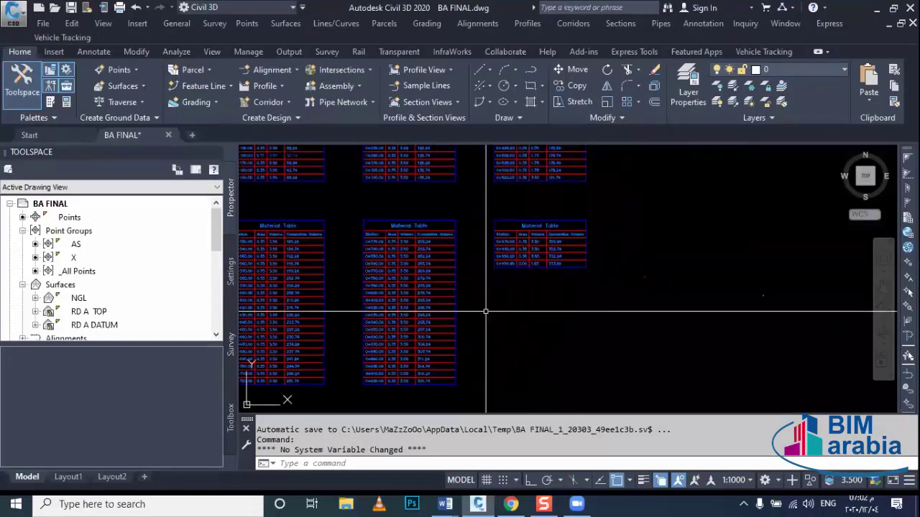
scroll(566, 267, "down", 1)
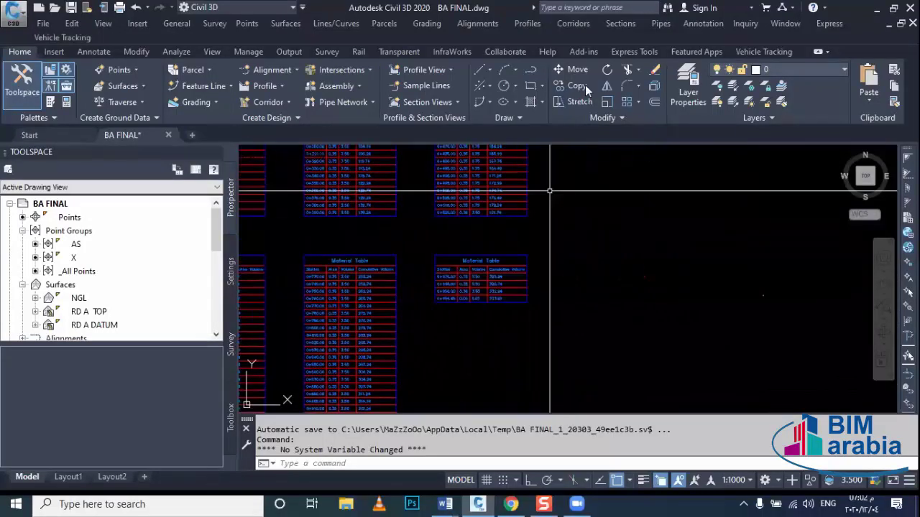
Compute section materials and place a material volume table for BC.
left_click(622, 23)
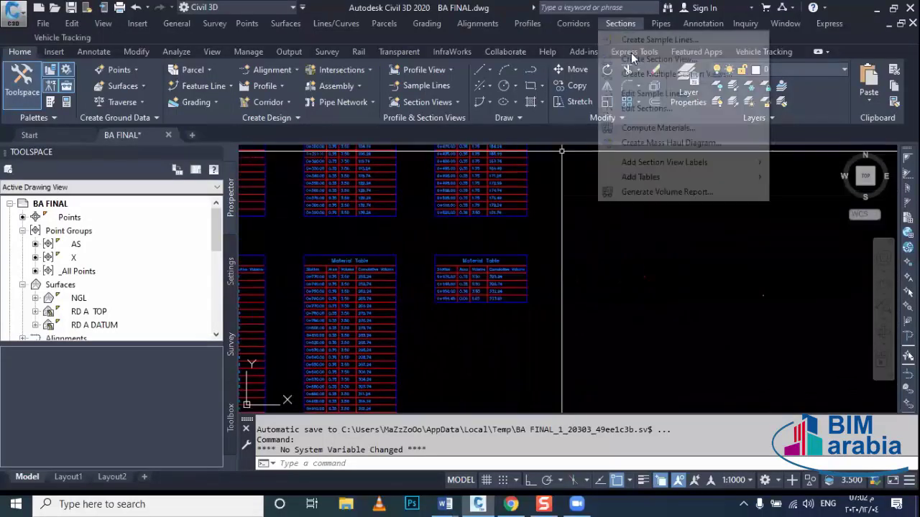
left_click(654, 131)
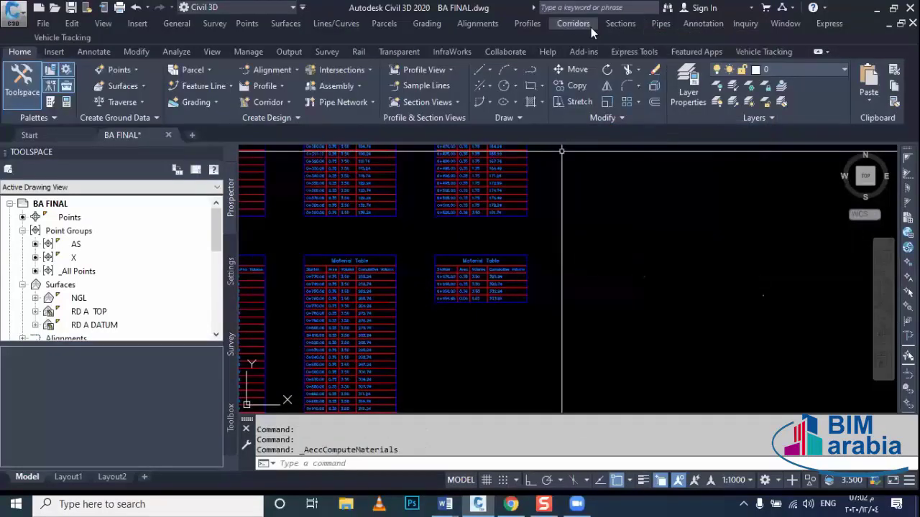
left_click(620, 23)
mouse_move(640, 177)
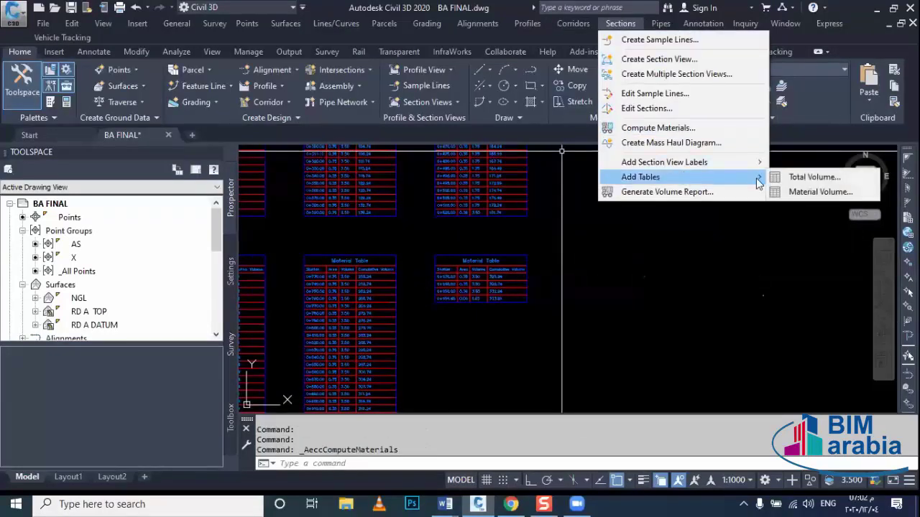
left_click(797, 191)
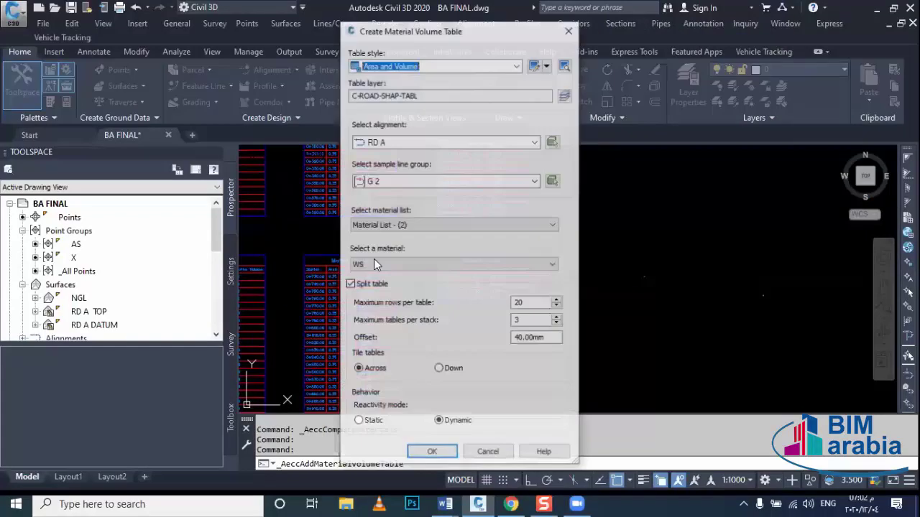
left_click(377, 268)
left_click(377, 287)
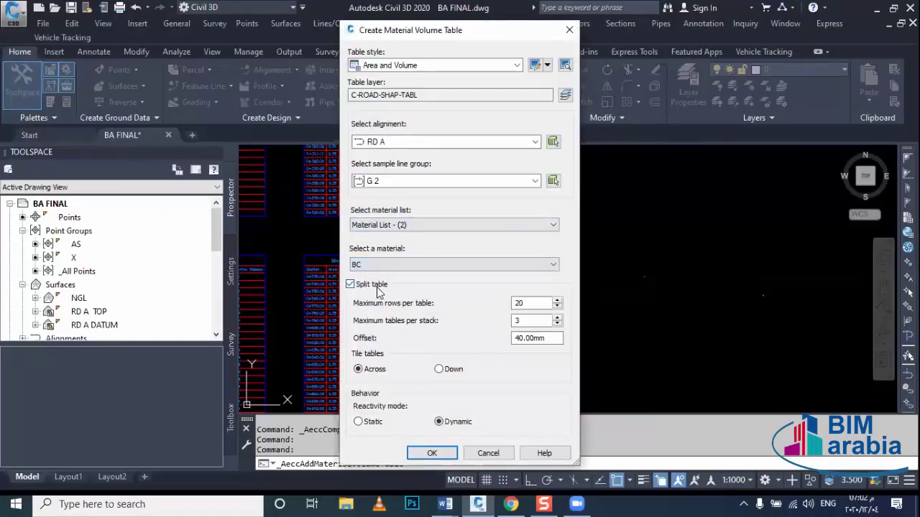
left_click(430, 453)
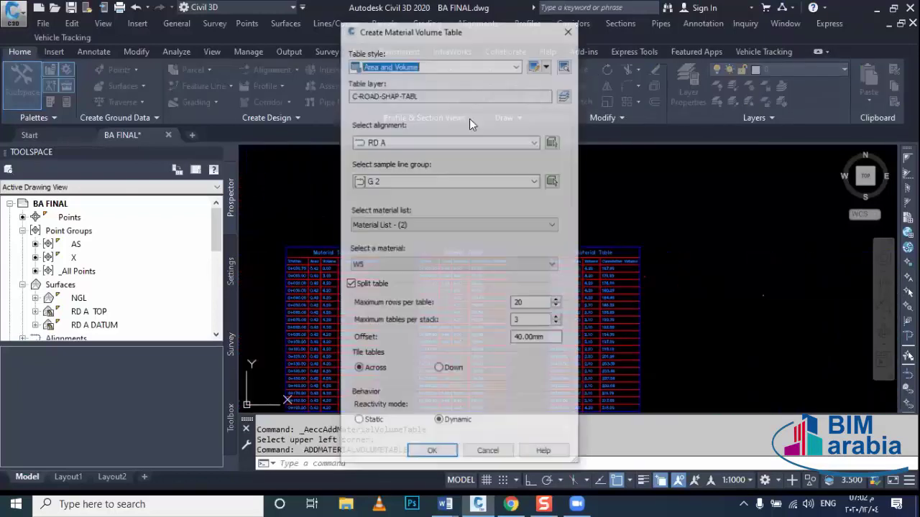
Place a second material volume table for BASE beside the others.
left_click(412, 268)
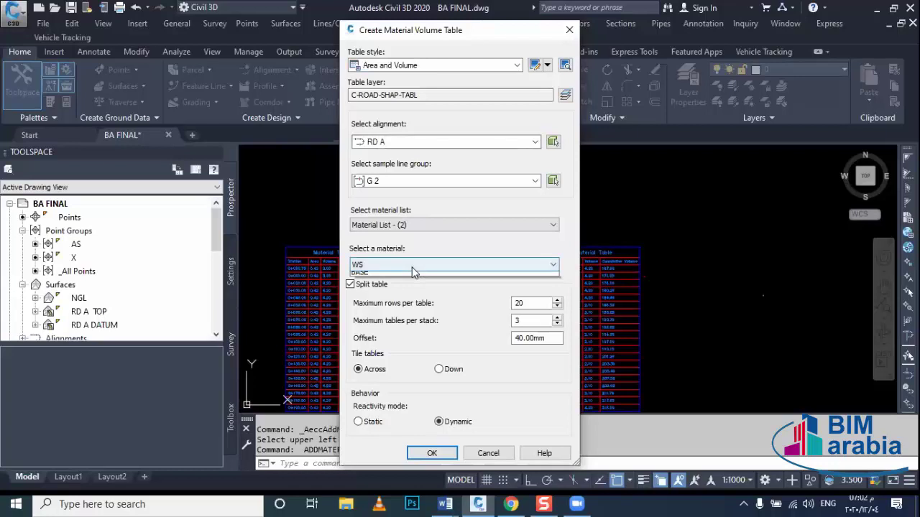
left_click(413, 290)
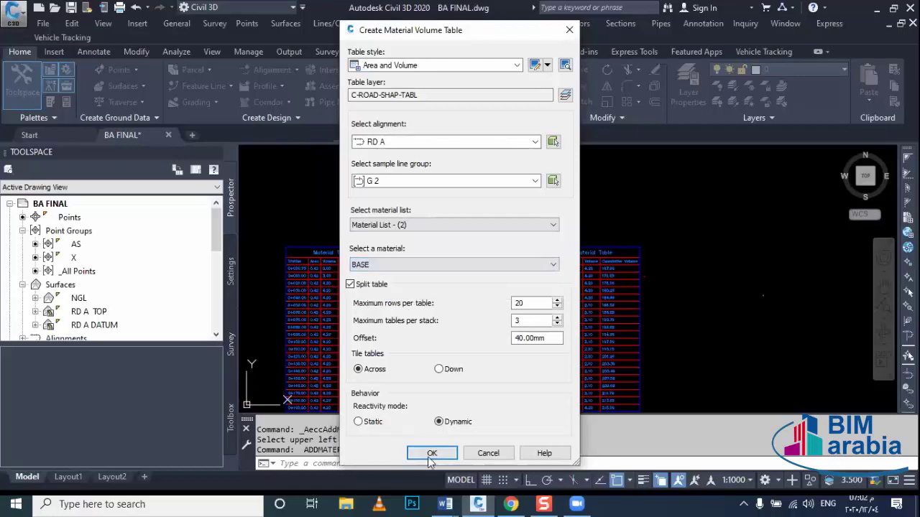
left_click(432, 453)
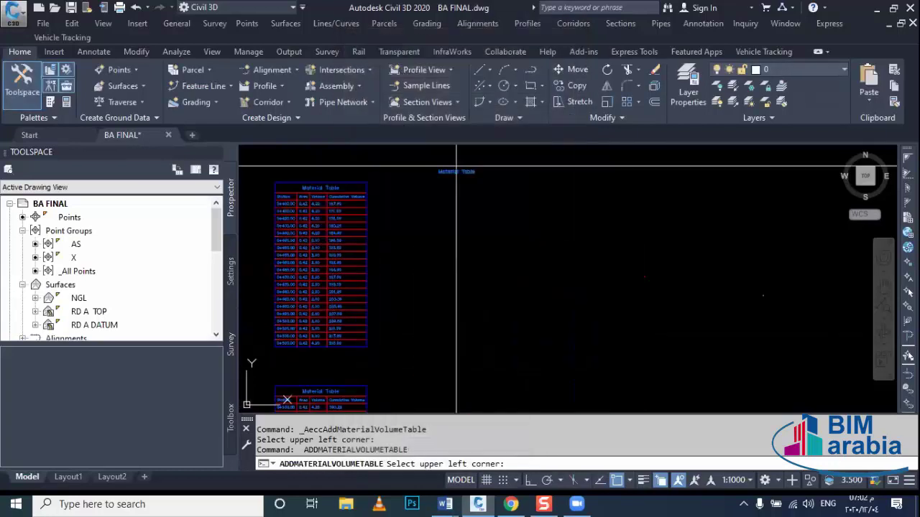
scroll(456, 165, "down", 2)
scroll(484, 172, "down", 3)
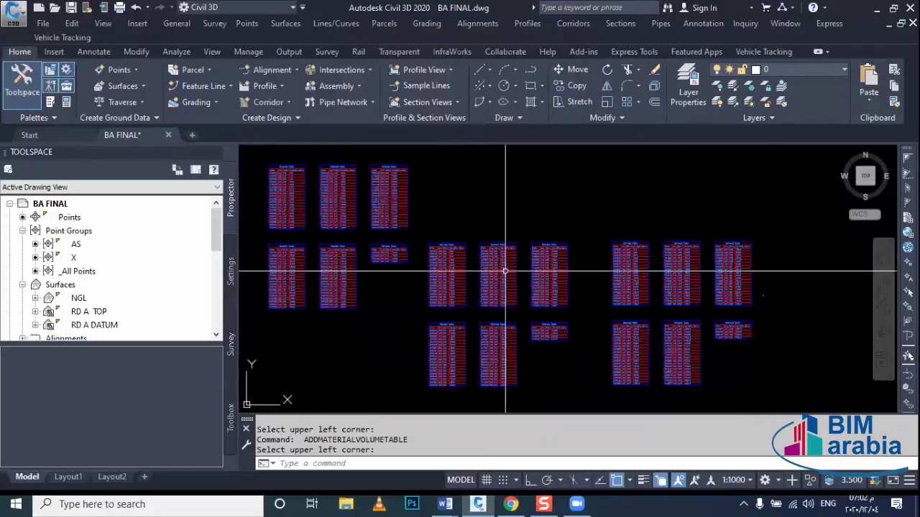
scroll(349, 273, "down", 2)
scroll(345, 263, "up", 5)
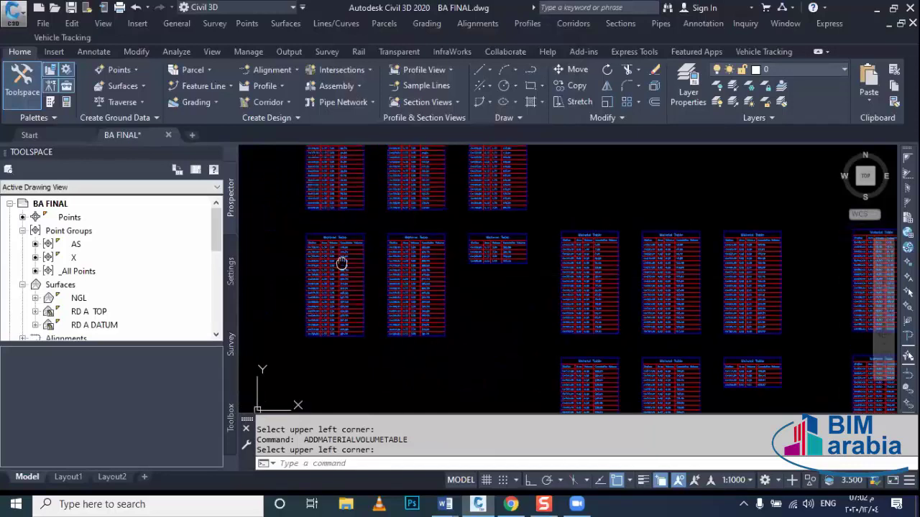
scroll(341, 263, "down", 2)
Copy the tables' current style and rename the copy W SUR.
key("Escape")
scroll(514, 272, "down", 1)
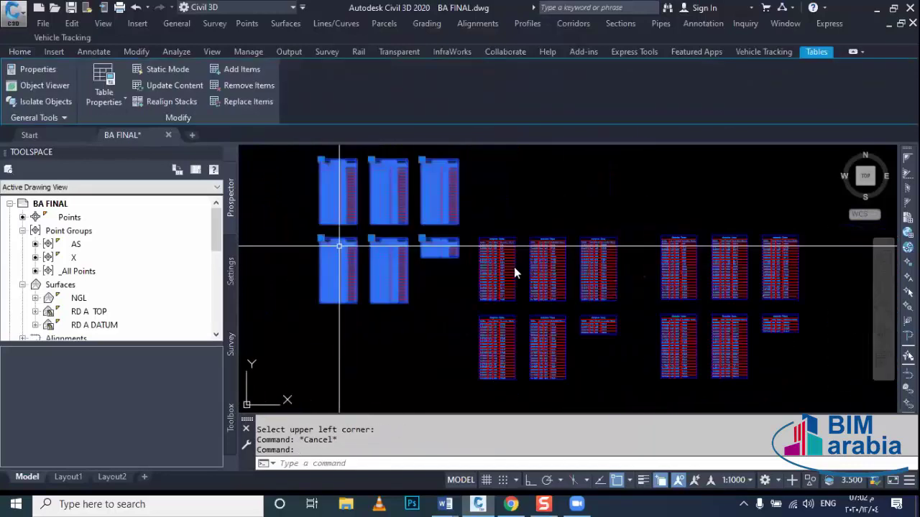
right_click(431, 273)
left_click(530, 371)
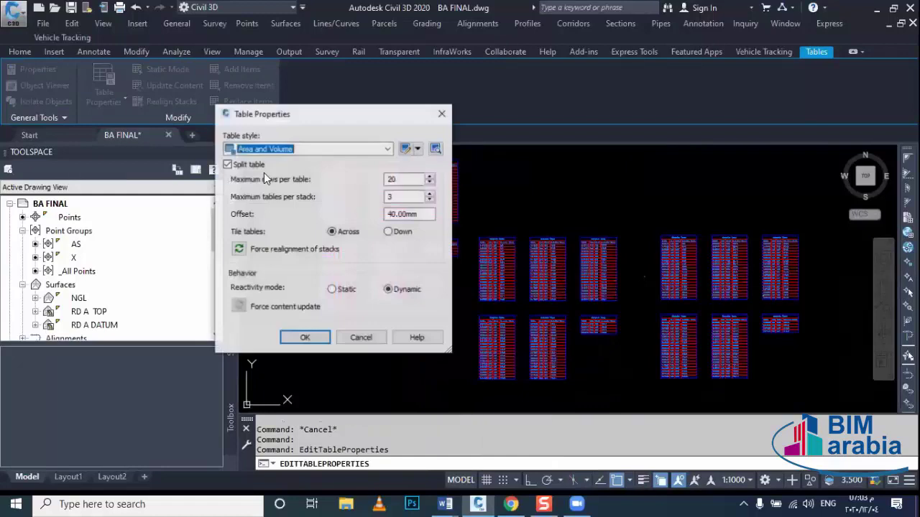
left_click(411, 148)
left_click(456, 190)
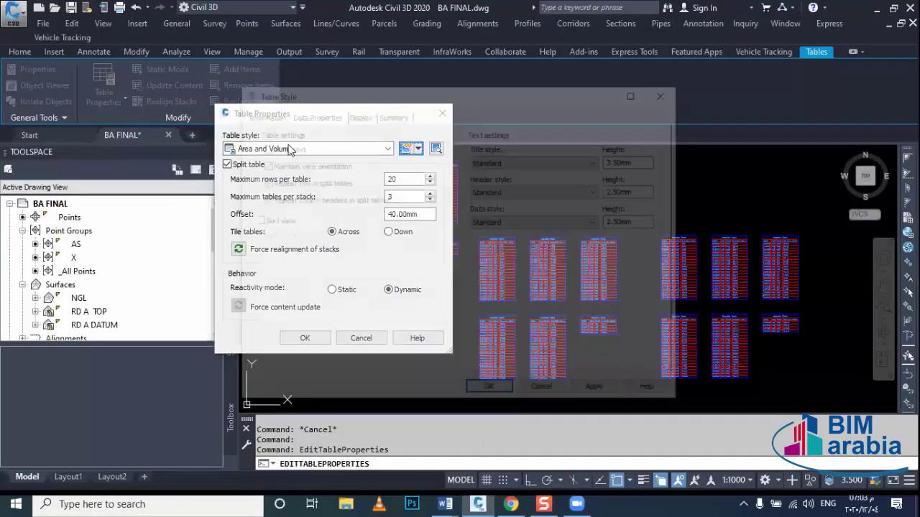
left_click(261, 114)
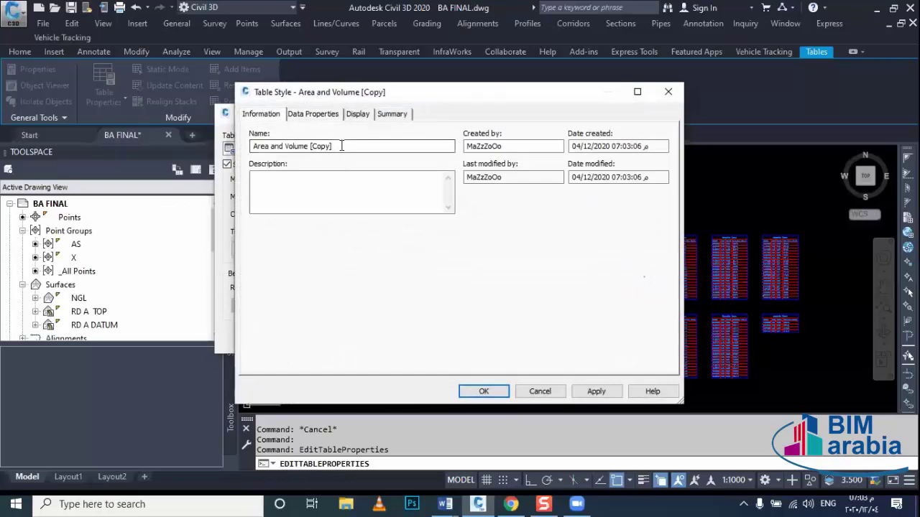
left_click_drag(341, 146, 251, 146)
type("W")
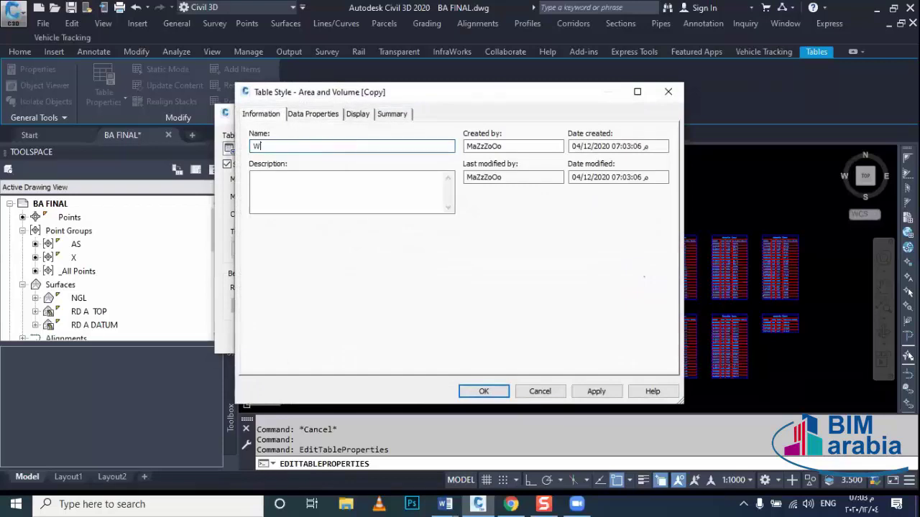
type(" SUR")
Change the W SUR title to the material name and apply the style to the tables.
left_click(337, 113)
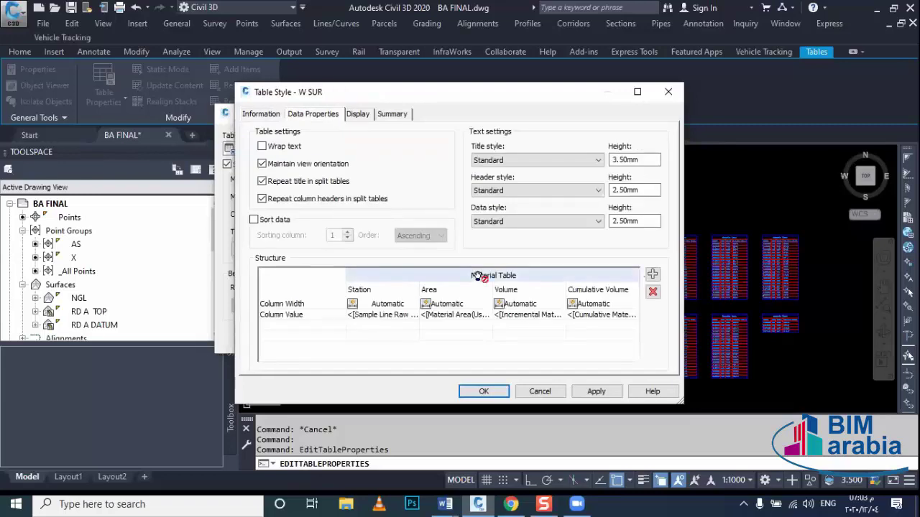
double_click(518, 273)
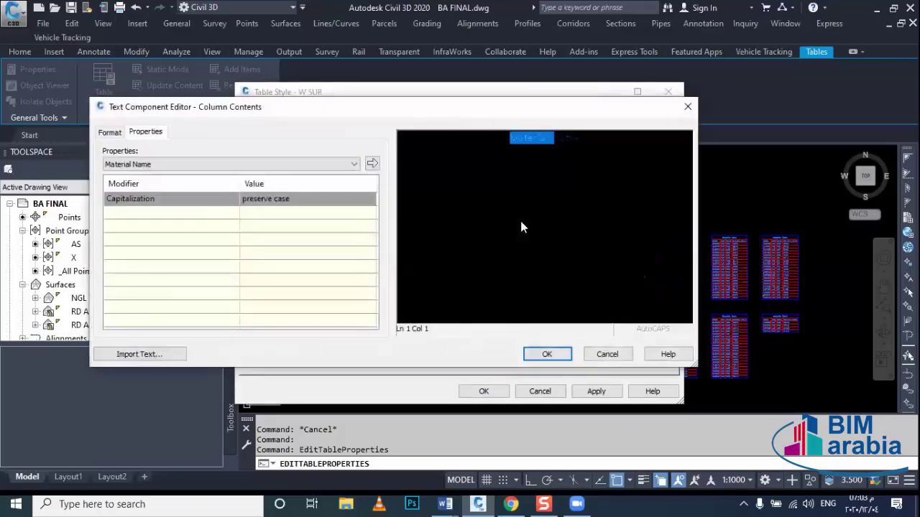
key("Delete")
left_click(546, 355)
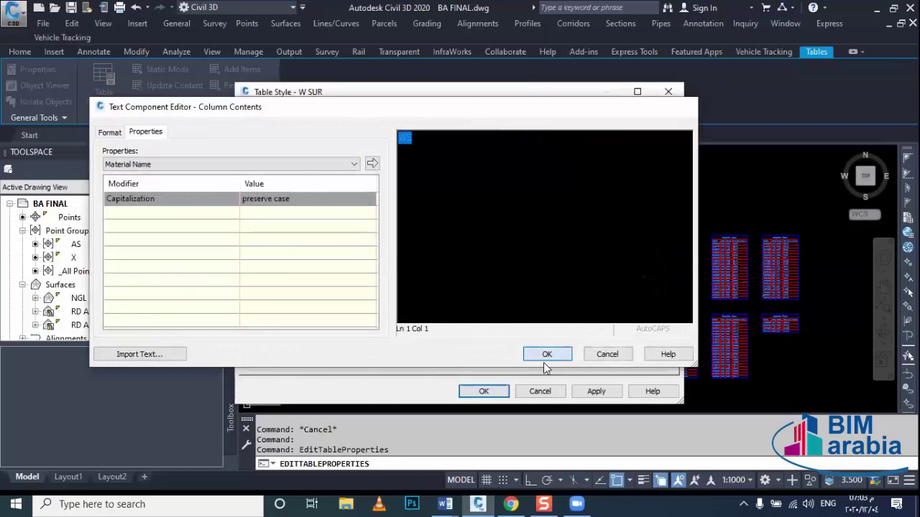
left_click(484, 391)
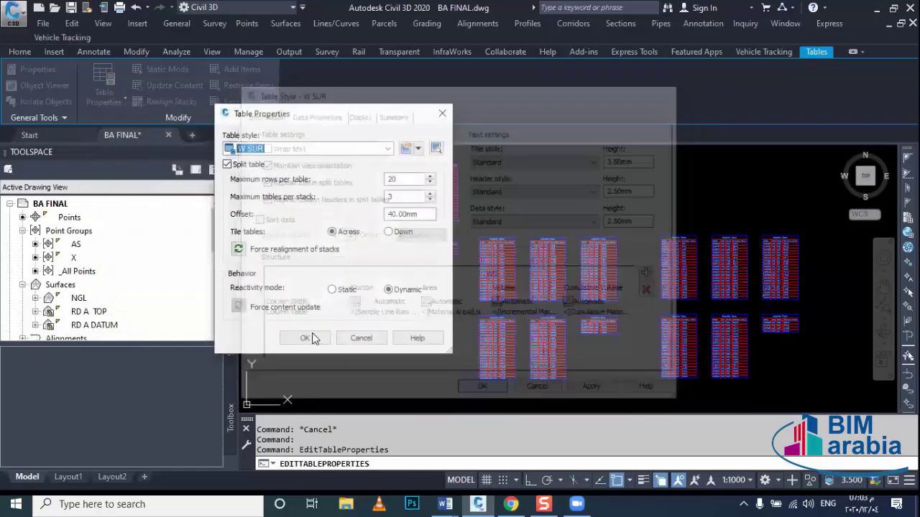
left_click(312, 334)
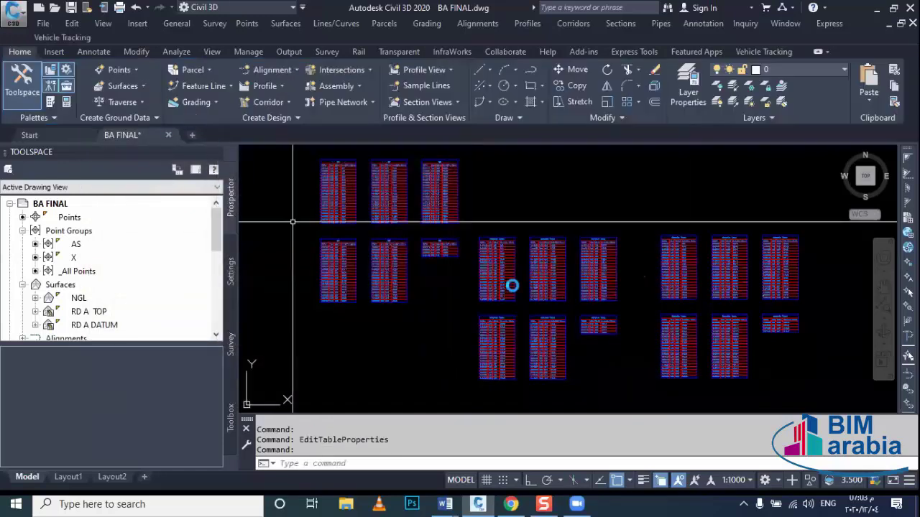
Pan and zoom across the restyled tables to check their new titles.
scroll(511, 285, "up", 3)
scroll(560, 249, "up", 5)
middle_click_drag(589, 227, 532, 260)
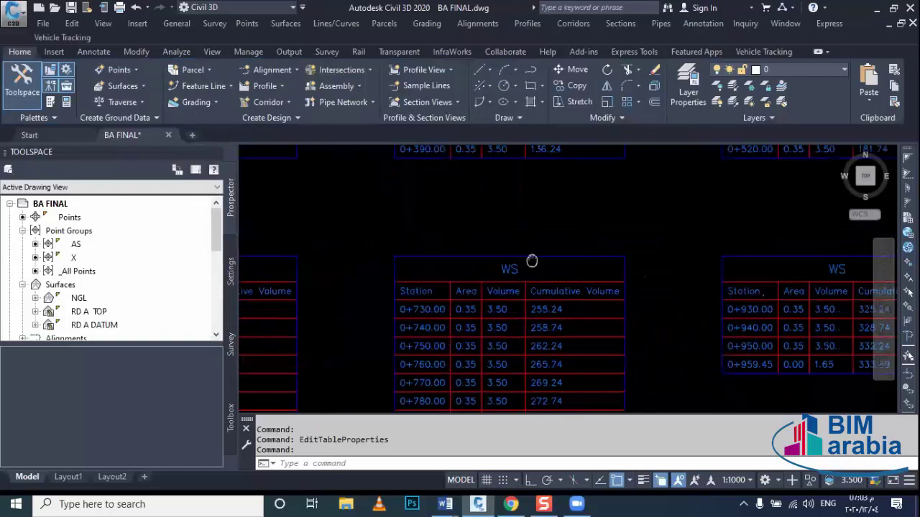
scroll(525, 277, "down", 5)
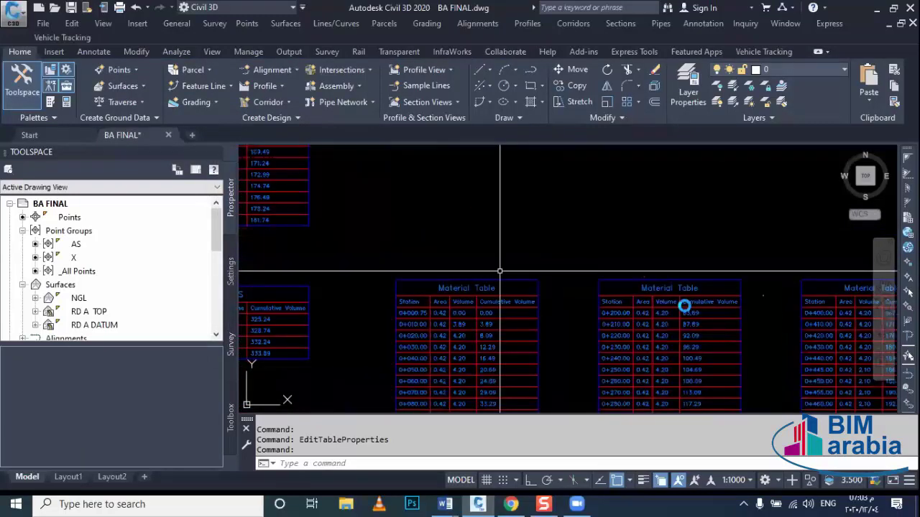
scroll(499, 272, "down", 3)
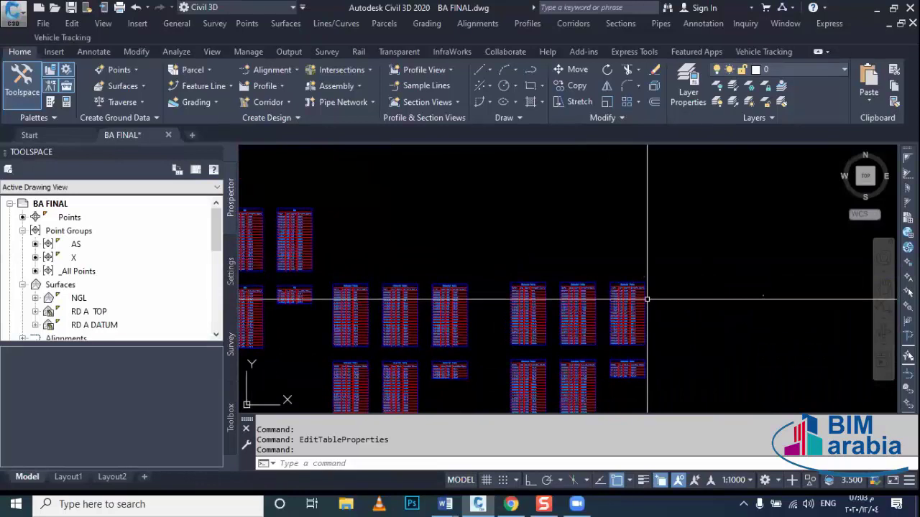
scroll(646, 299, "down", 3)
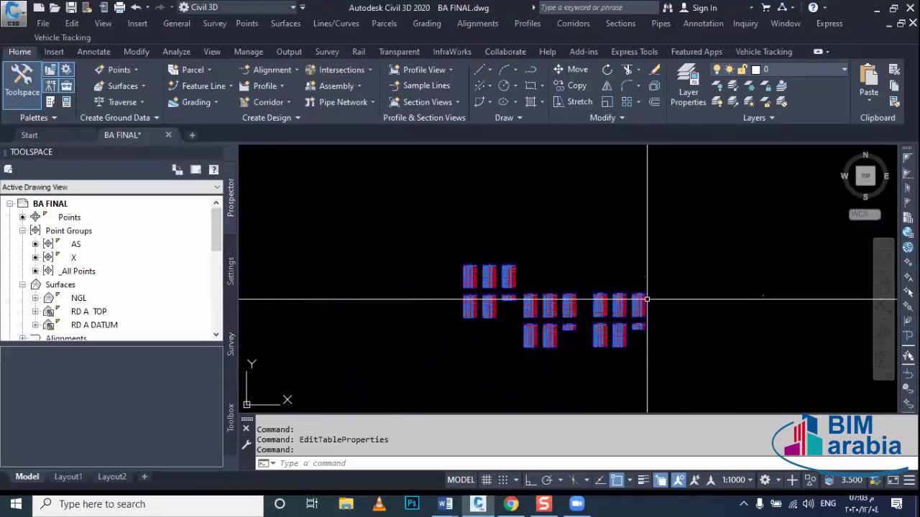
scroll(560, 307, "down", 4)
middle_click_drag(560, 308, 461, 298)
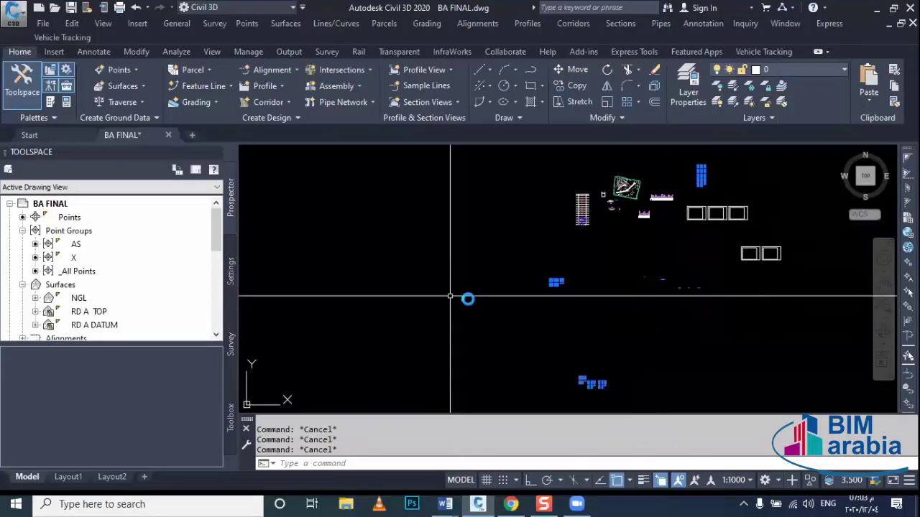
mouse_move(468, 297)
middle_mouse_down()
mouse_move(489, 292)
mouse_move(474, 302)
middle_mouse_up()
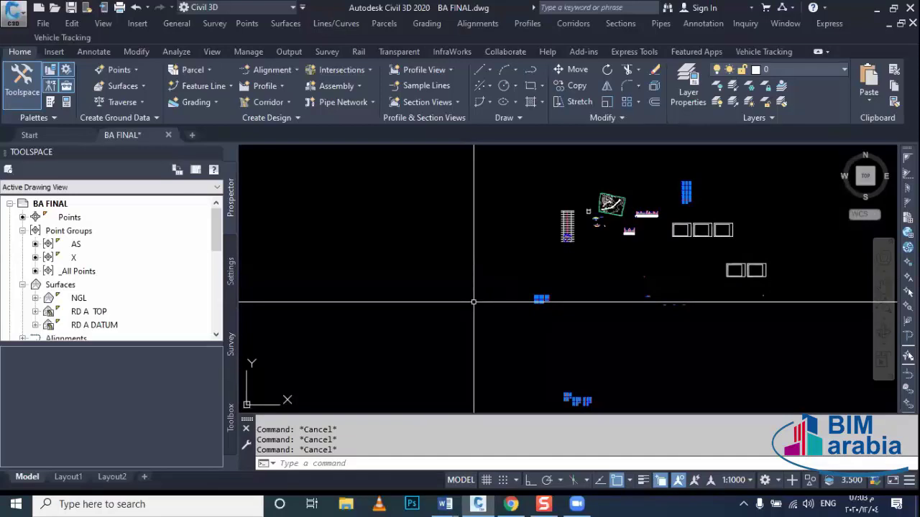
Select the road section's pavement lines, profile segments, bottom boundary and centre line.
scroll(519, 256, "up", 4)
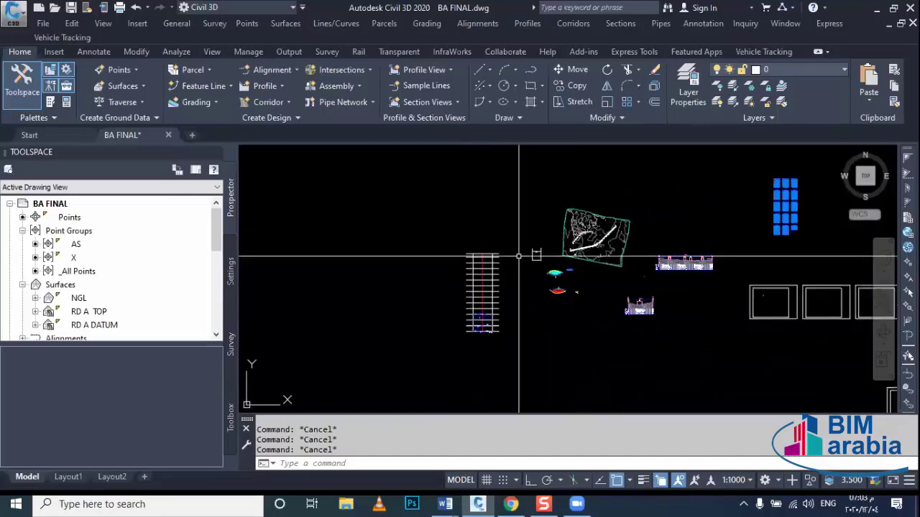
scroll(567, 287, "up", 3)
scroll(622, 318, "up", 3)
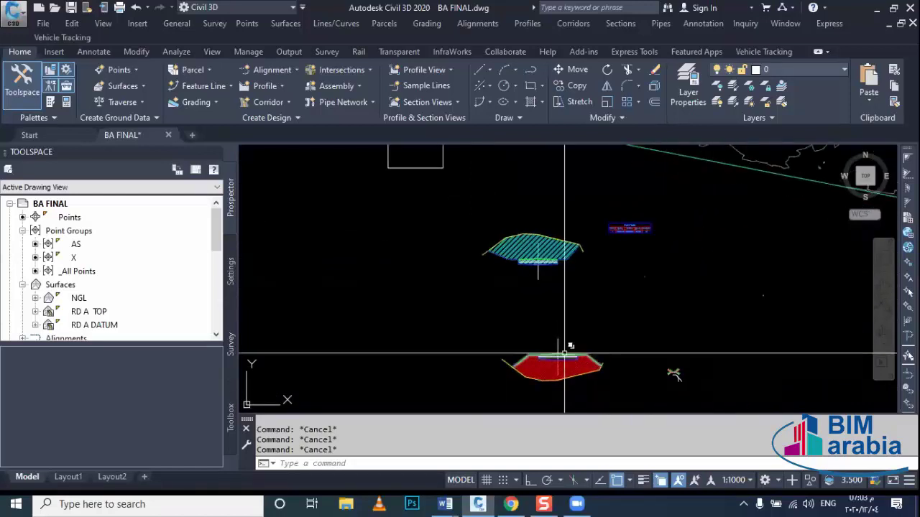
scroll(565, 354, "up", 2)
scroll(553, 356, "up", 2)
scroll(548, 356, "up", 1)
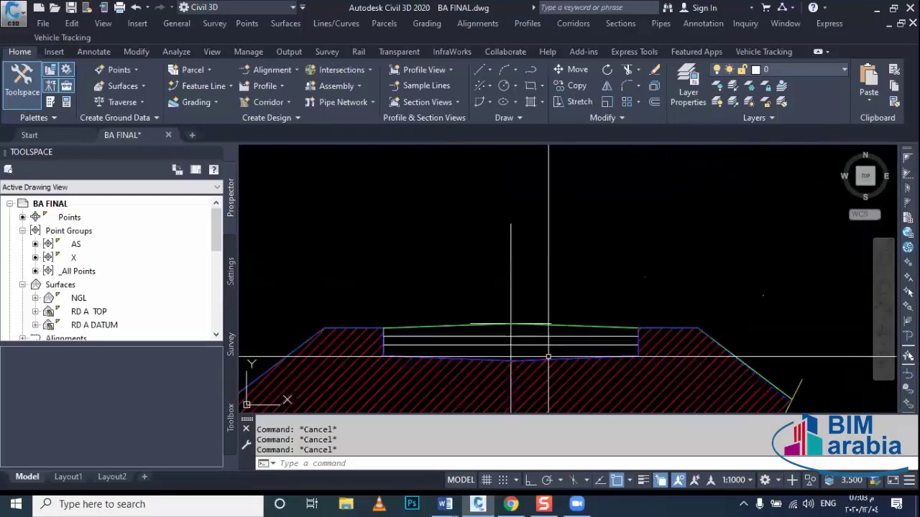
scroll(548, 357, "up", 3)
scroll(546, 345, "up", 2)
left_click(544, 341)
left_click(500, 291)
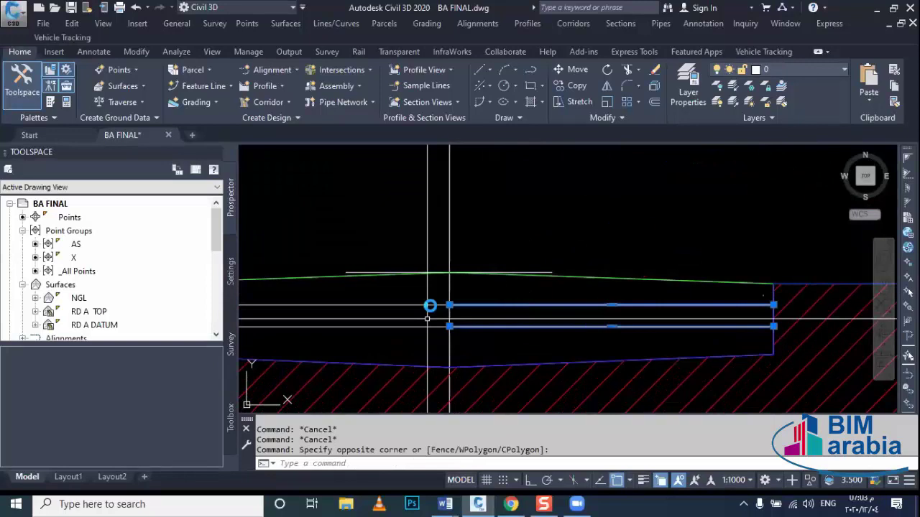
middle_click_drag(342, 265, 379, 242)
left_click(376, 258)
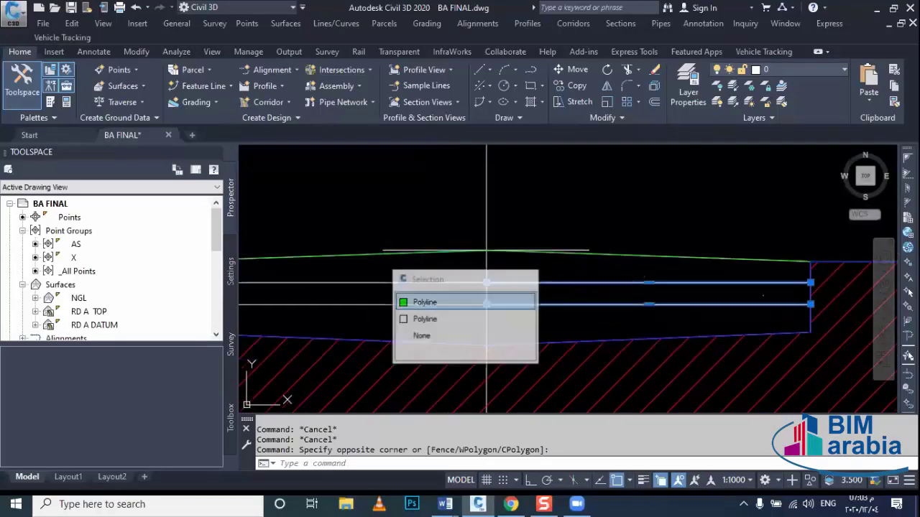
left_click(371, 261)
left_click(424, 321)
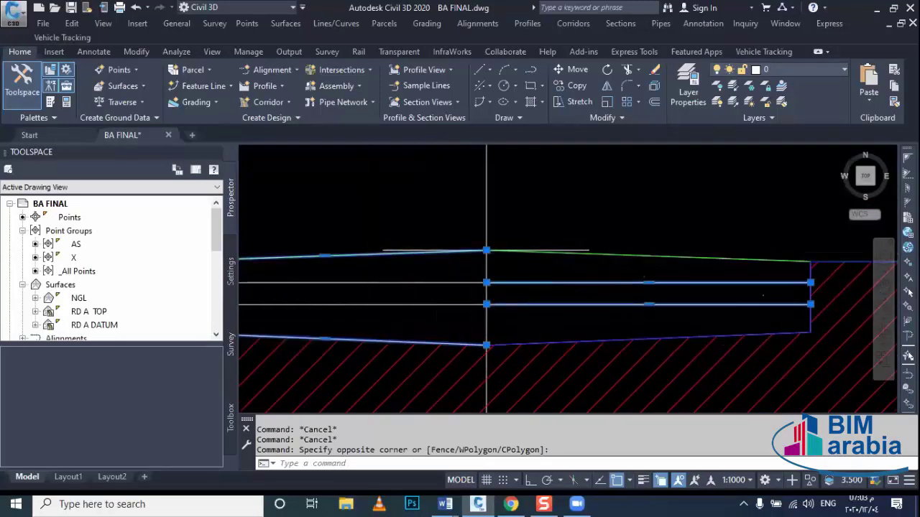
scroll(486, 251, "down", 4)
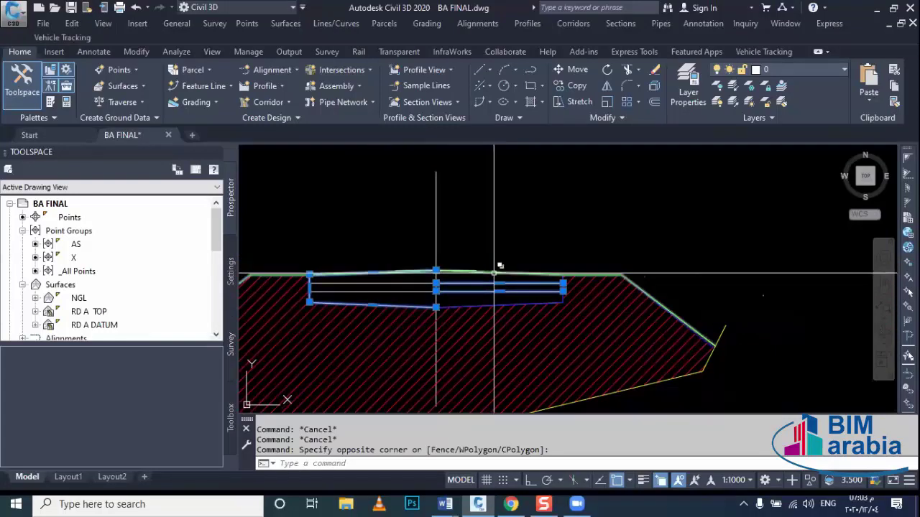
left_click(494, 273)
left_click(538, 339)
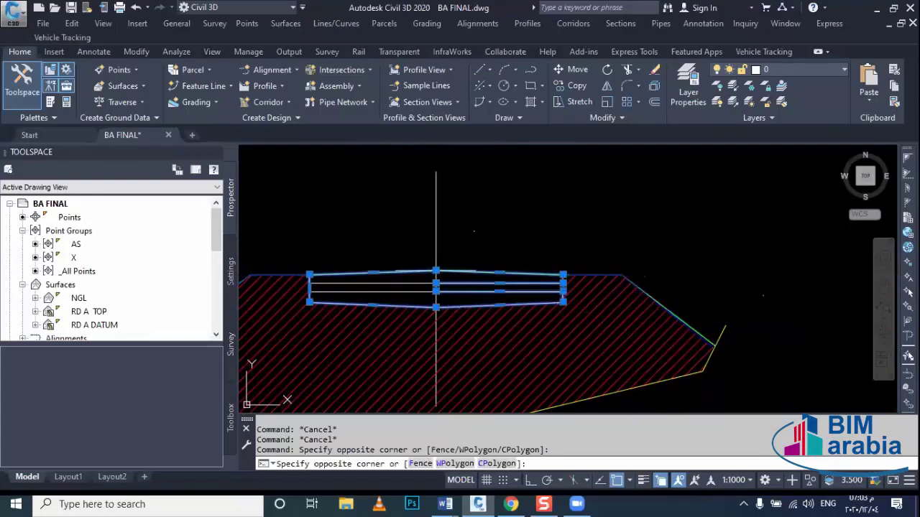
left_click(435, 331)
Copy the selected section lines into an empty area with COPY.
type("c")
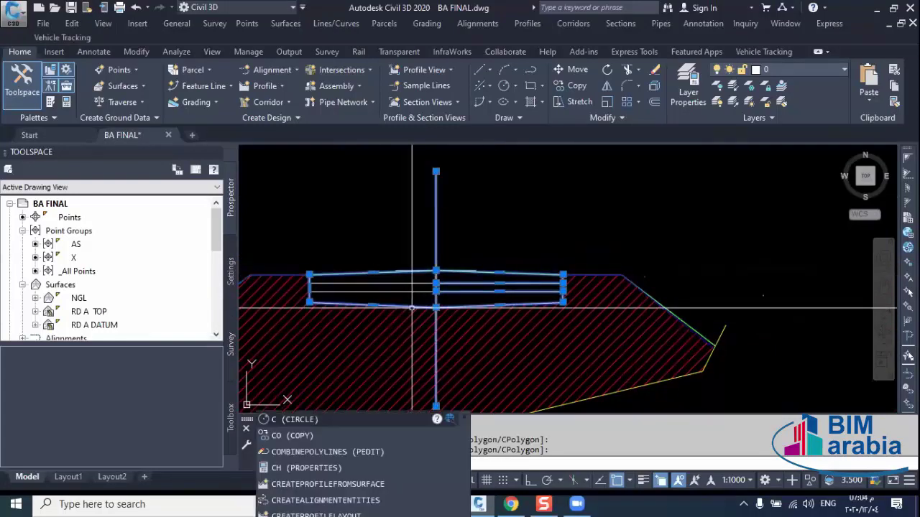
type("o")
key("Return")
left_click(532, 286)
scroll(573, 296, "down", 5)
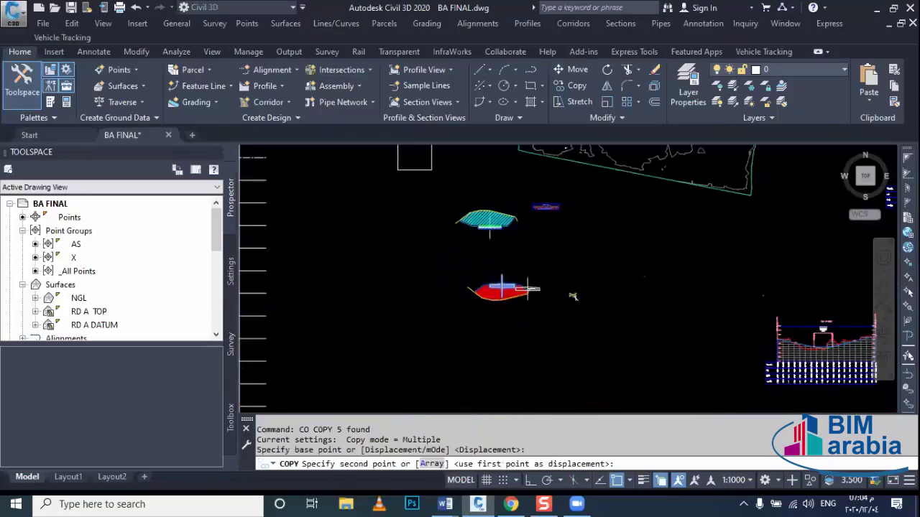
scroll(572, 296, "down", 2)
scroll(448, 292, "up", 3)
left_click(365, 295)
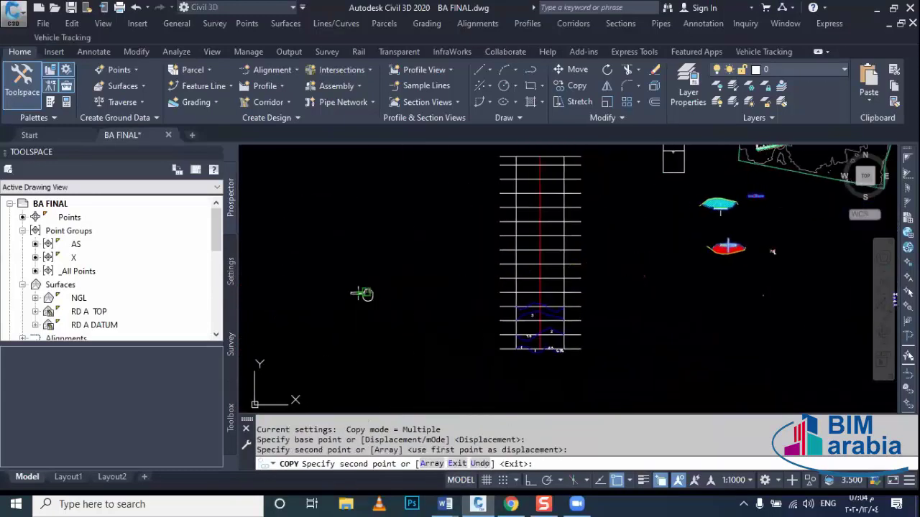
scroll(365, 295, "up", 3)
scroll(370, 293, "up", 2)
key("Escape")
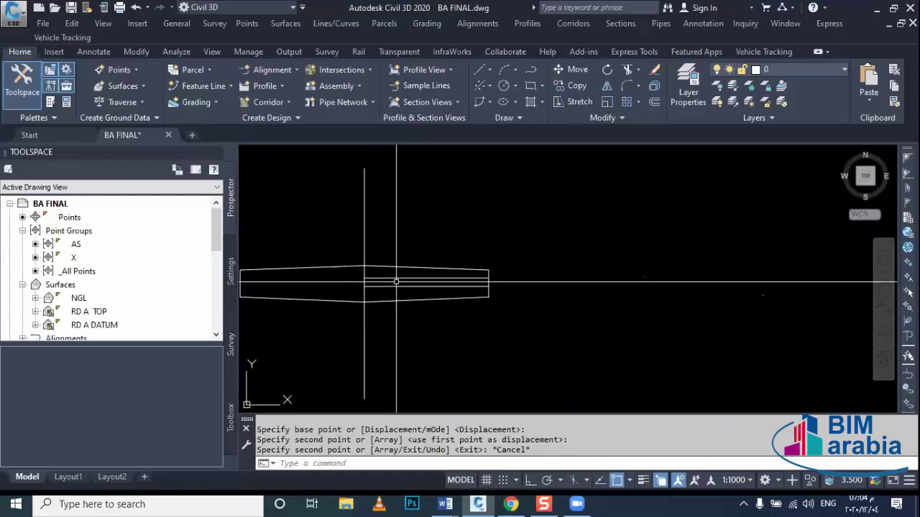
Mirror the copy's two inner right-side layer lines about the centre line, keeping the originals.
middle_click_drag(396, 281, 415, 307)
left_click(364, 273)
left_click(374, 330)
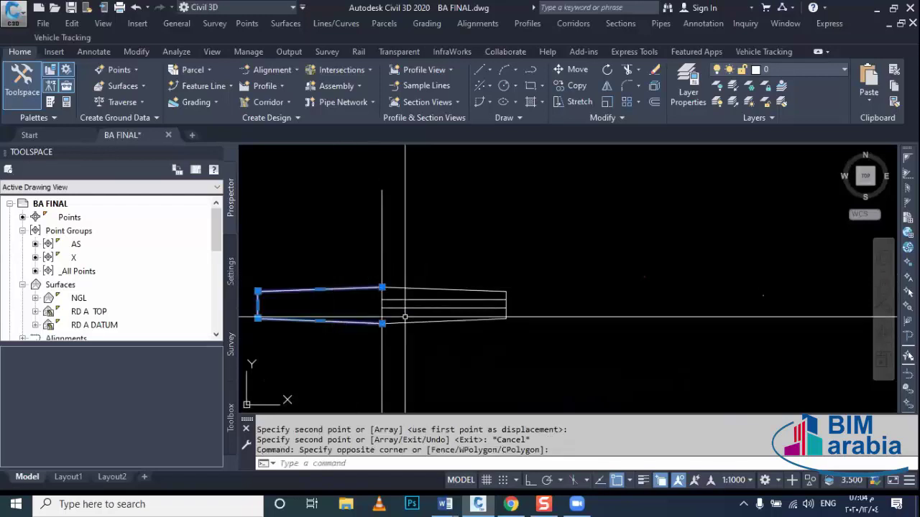
key("Escape")
left_click(410, 287)
left_click(417, 325)
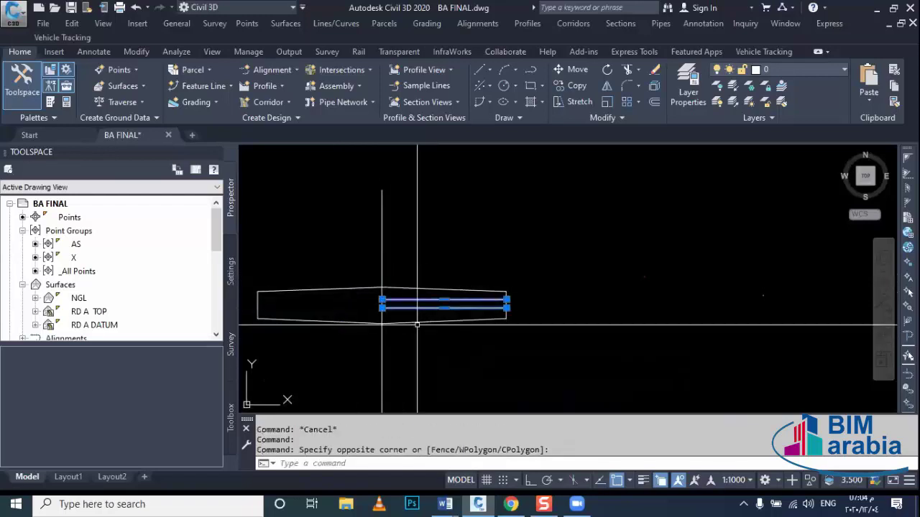
type("MI")
key("Return")
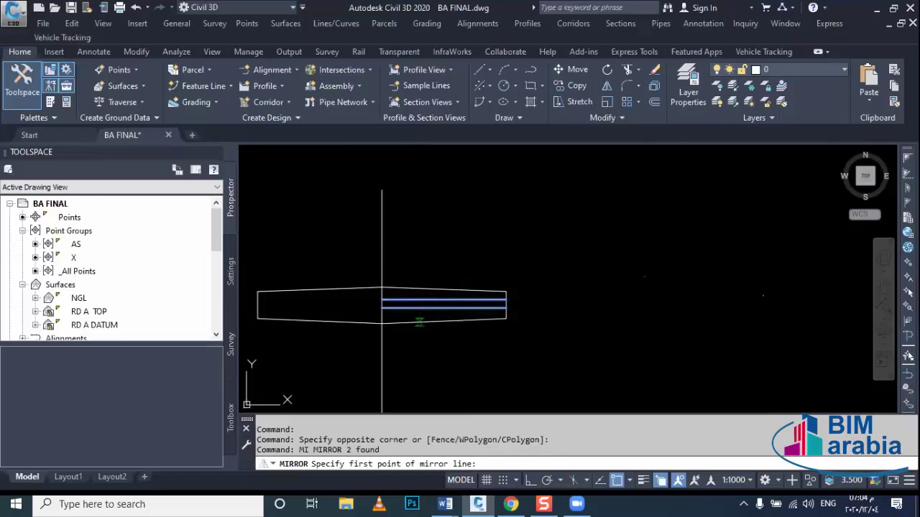
left_click(381, 237)
left_click(382, 359)
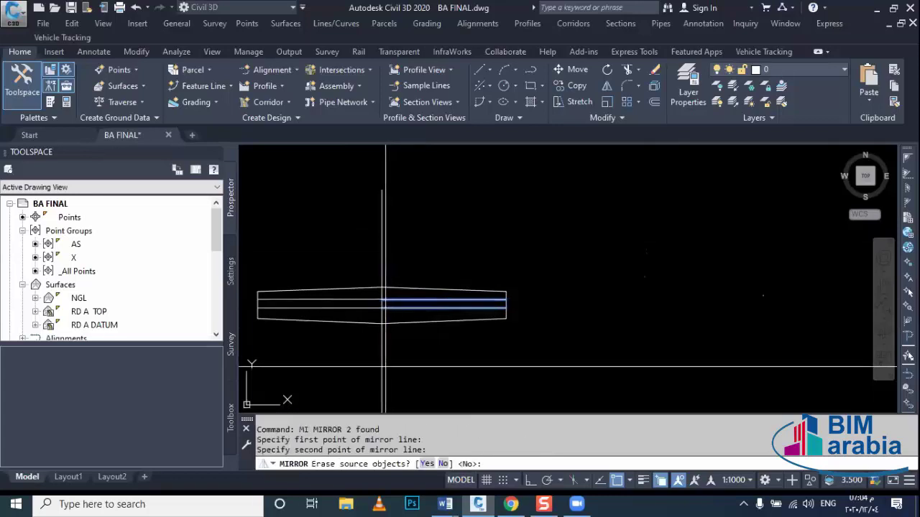
left_click(442, 463)
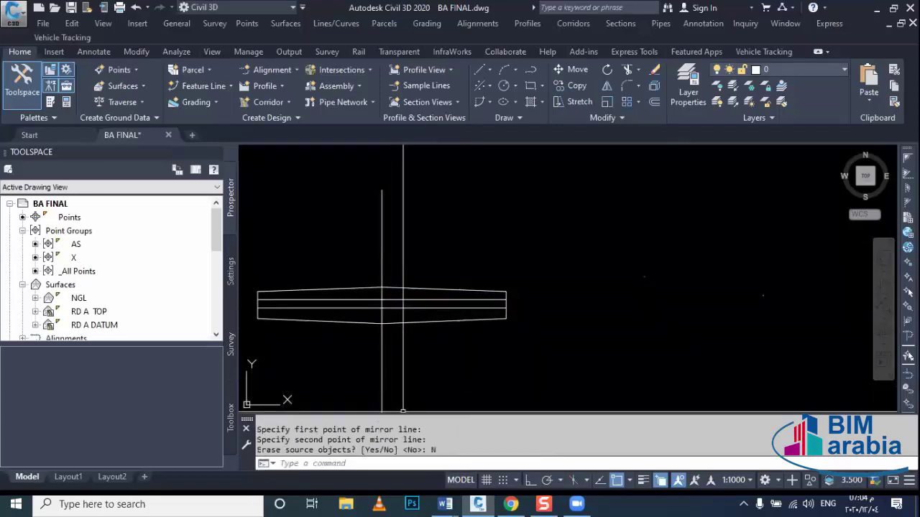
key("Escape")
scroll(503, 304, "up", 3)
key("Escape")
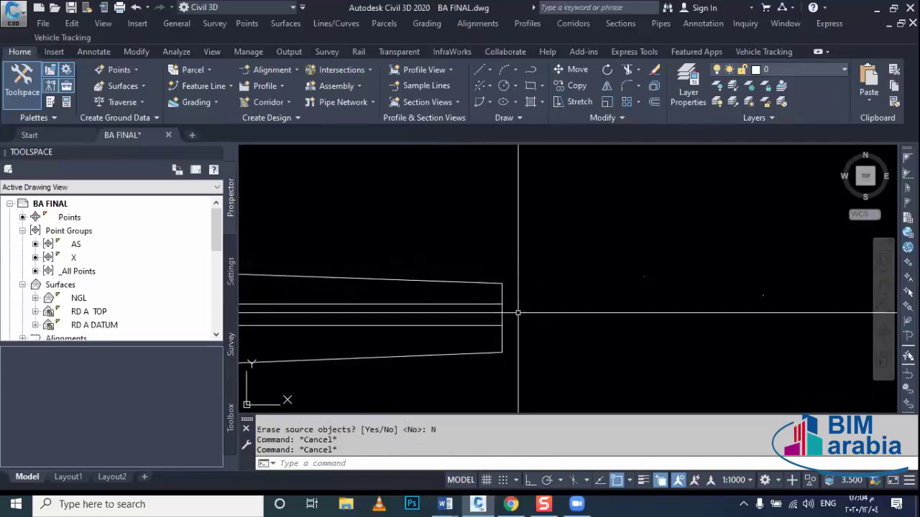
type("PL")
Draw a sloped polyline end edge from the upper layer line's right end.
key("Return")
left_click(502, 305)
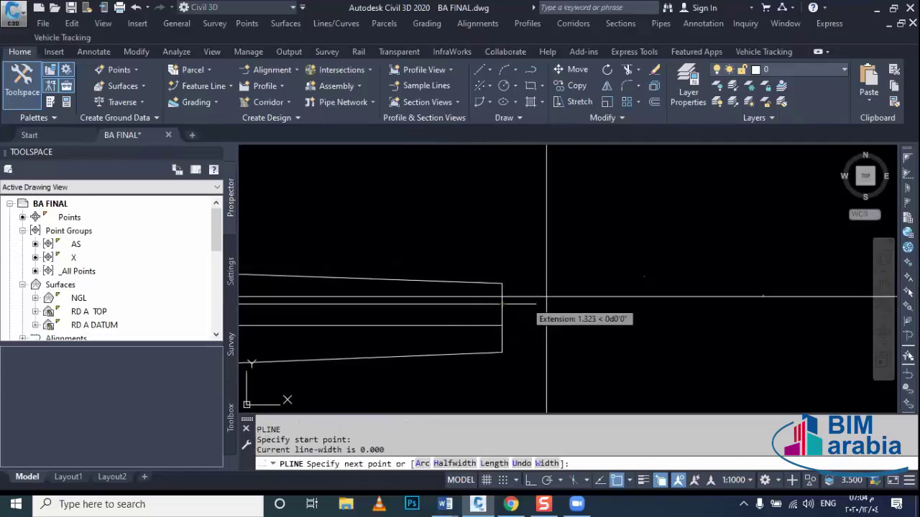
left_click(549, 305)
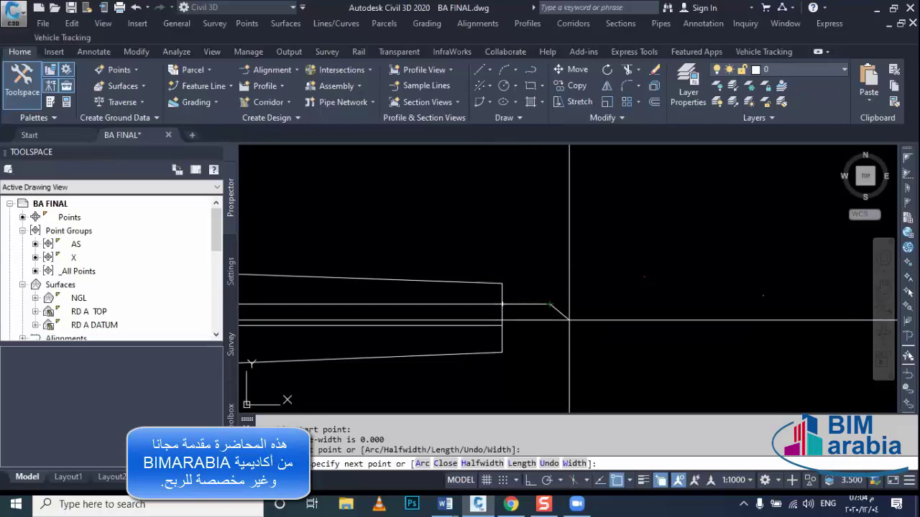
left_click(567, 320)
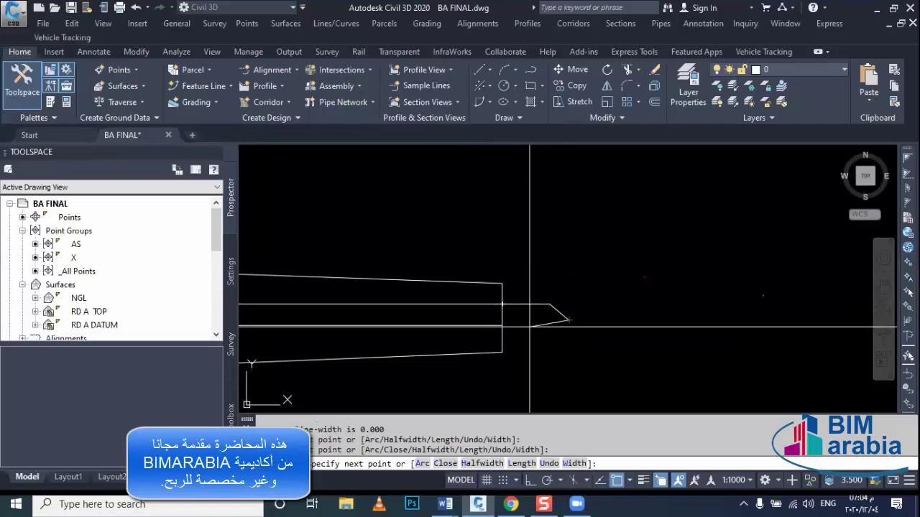
key("Escape")
scroll(501, 323, "up", 2)
scroll(450, 324, "down", 2)
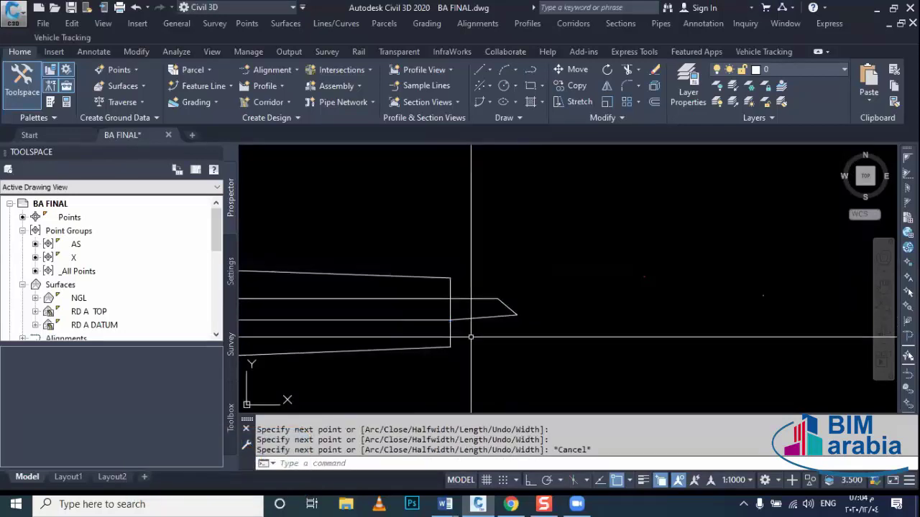
Draw a second sloped end edge from the section corner down to the lower layer line.
key("Return")
left_click(454, 321)
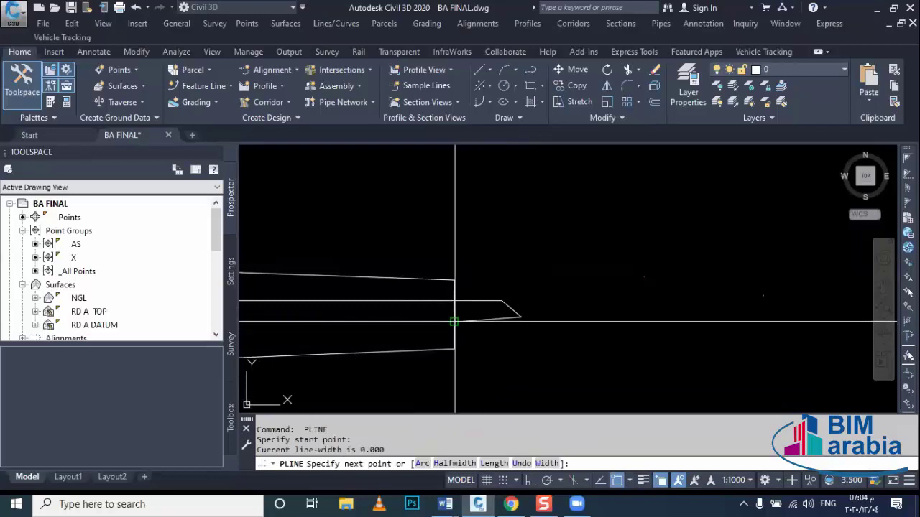
left_click(566, 321)
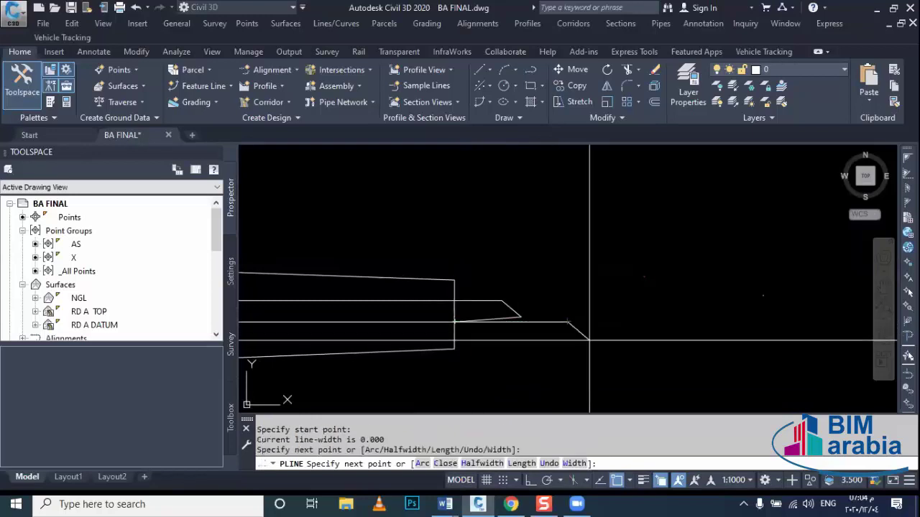
left_click(592, 342)
scroll(449, 350, "up", 2)
key("Escape")
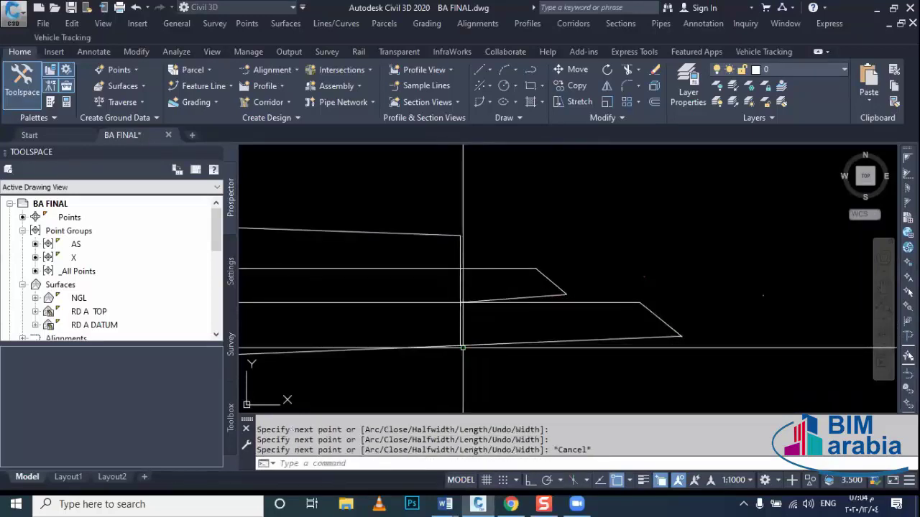
scroll(544, 290, "up", 2)
Grip-stretch the new sloped edge's end point to a new position.
left_click(550, 298)
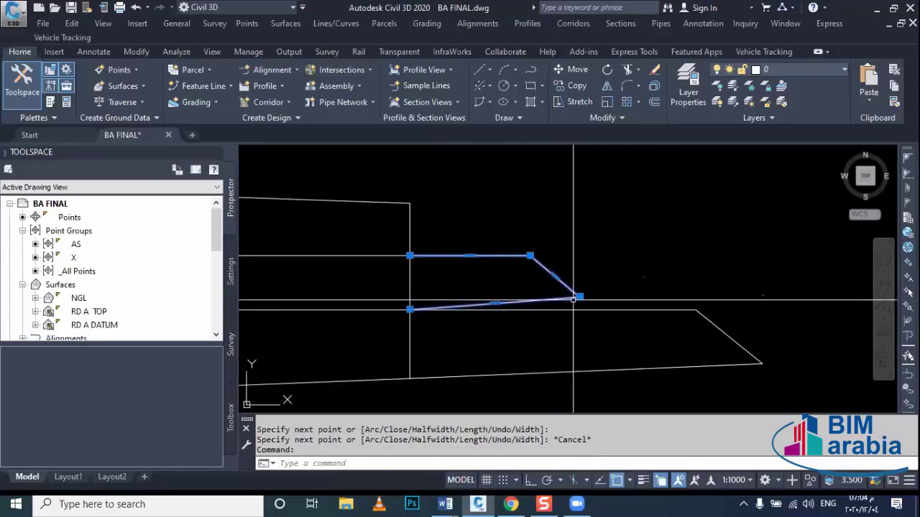
left_click(580, 296)
scroll(574, 305, "down", 2)
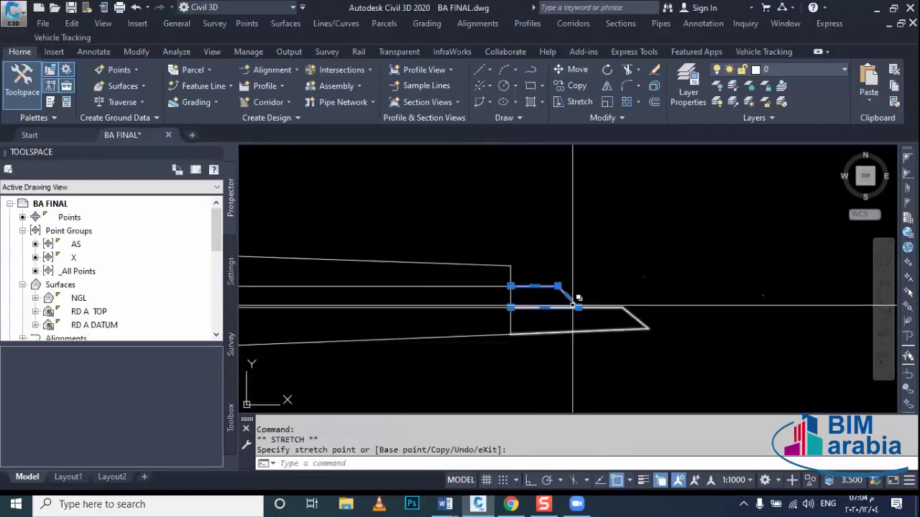
key("Escape")
key("Escape")
type("T")
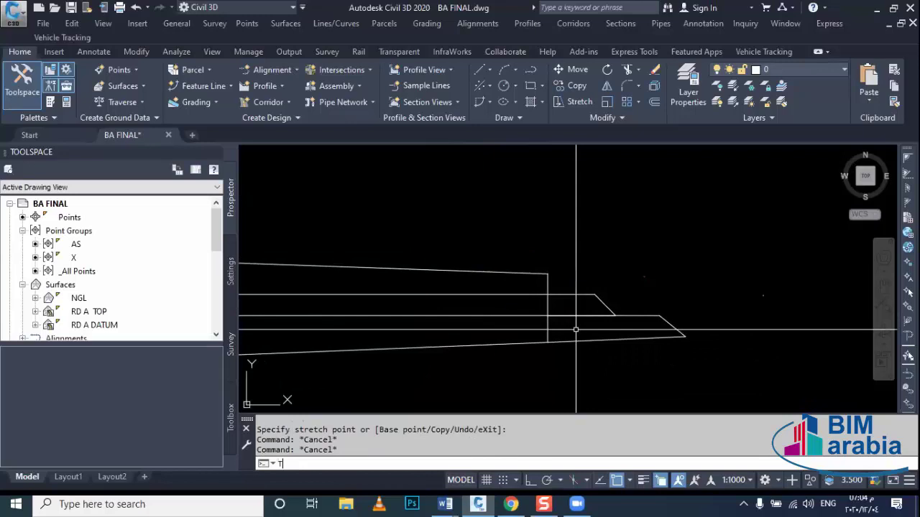
Trim the overlapping layer line ends into a stepped right edge, one step per layer.
key("Return")
key("Return")
scroll(576, 330, "up", 2)
left_click(500, 294)
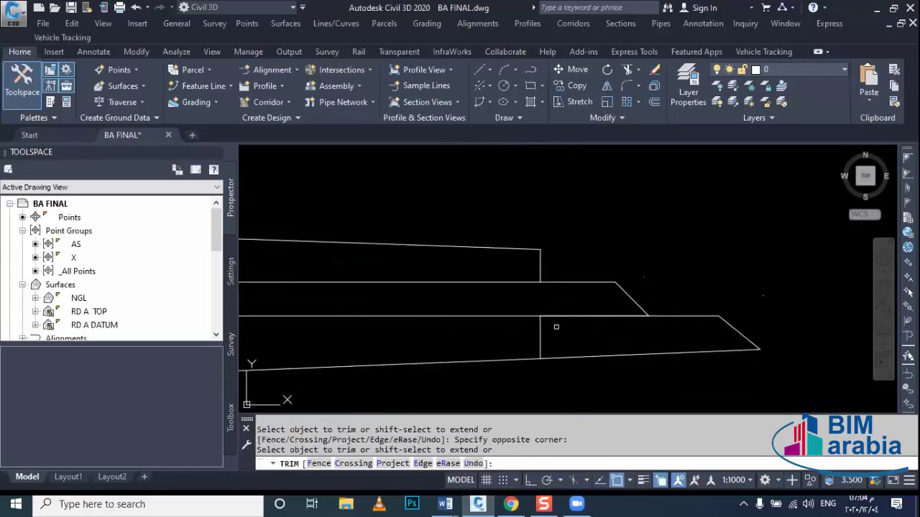
left_click(524, 335)
left_click(565, 308)
scroll(565, 308, "down", 2)
left_click(513, 324)
scroll(513, 325, "down", 1)
scroll(541, 325, "down", 1)
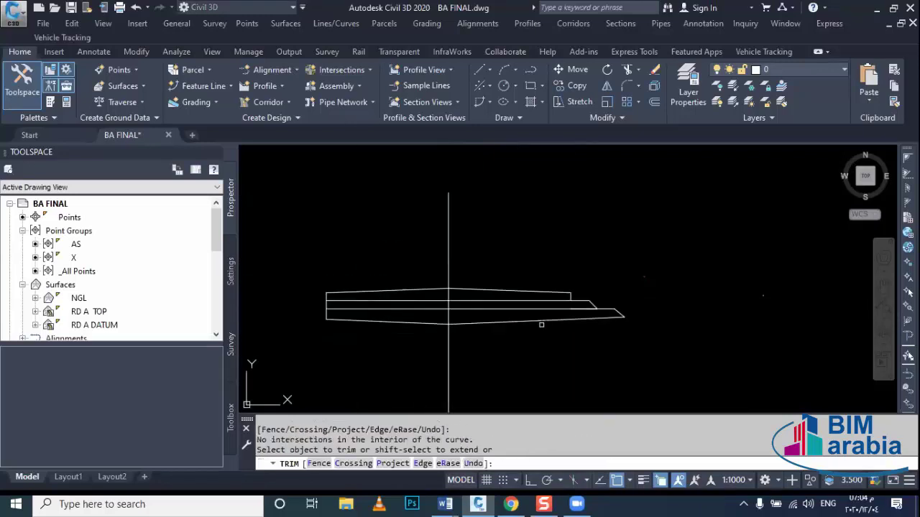
key("Escape")
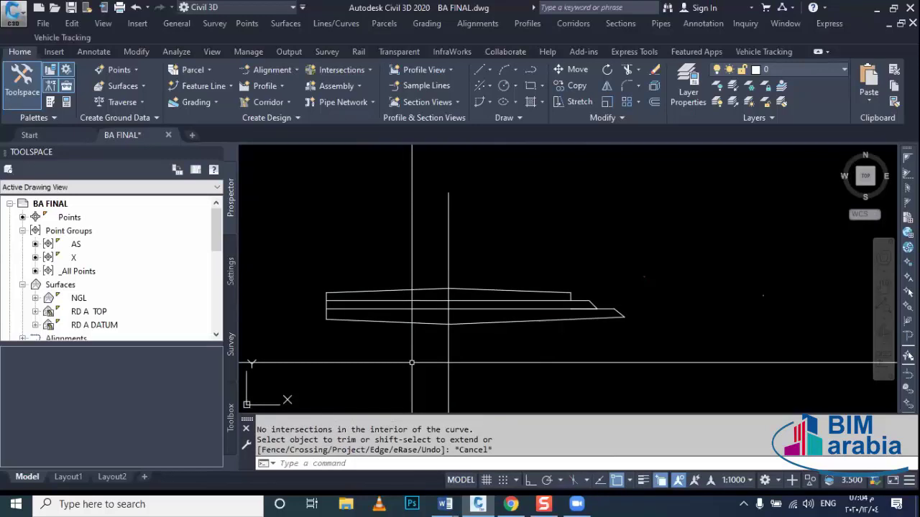
scroll(479, 319, "down", 3)
scroll(480, 288, "down", 2)
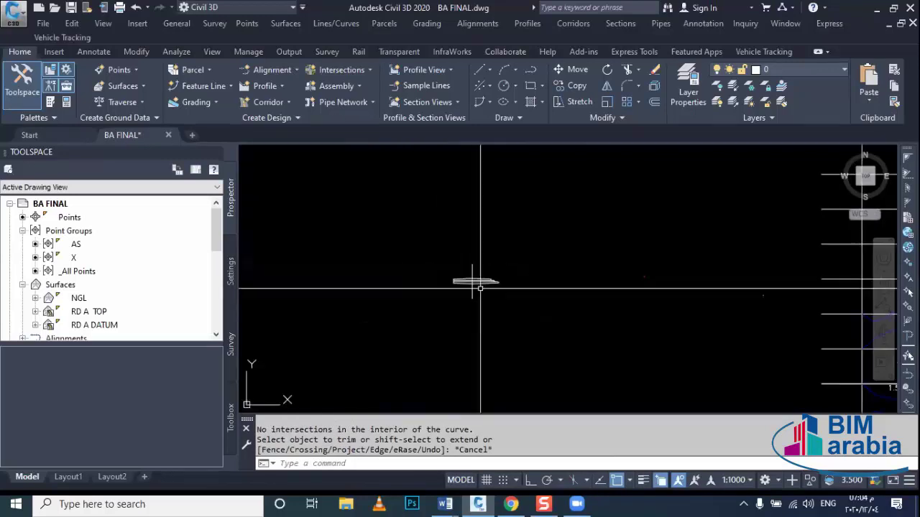
key("Escape")
middle_click_drag(480, 287, 469, 263)
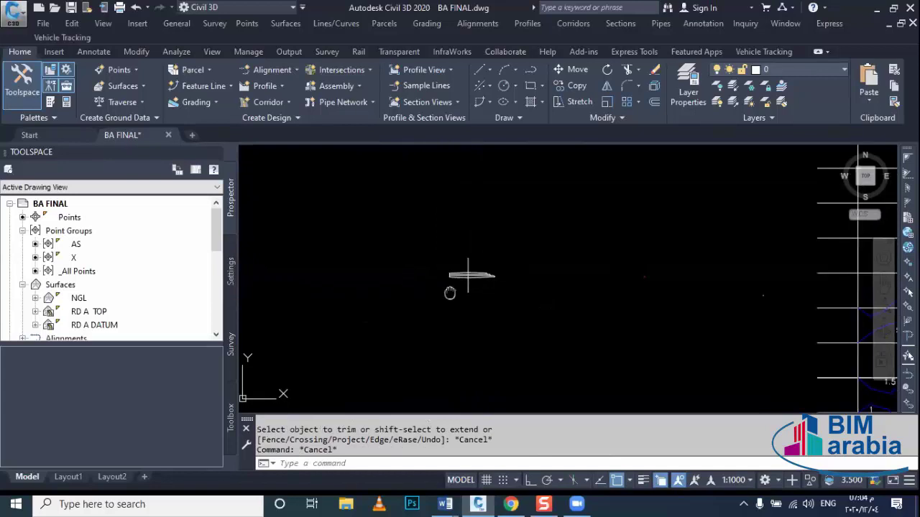
Create a new assembly and place its baseline in the drawing.
left_click(581, 26)
left_click(593, 37)
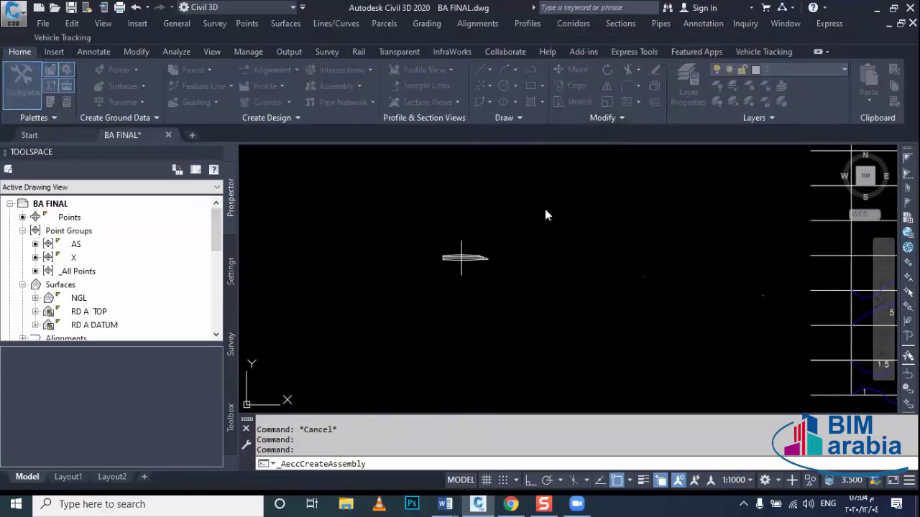
type("Q")
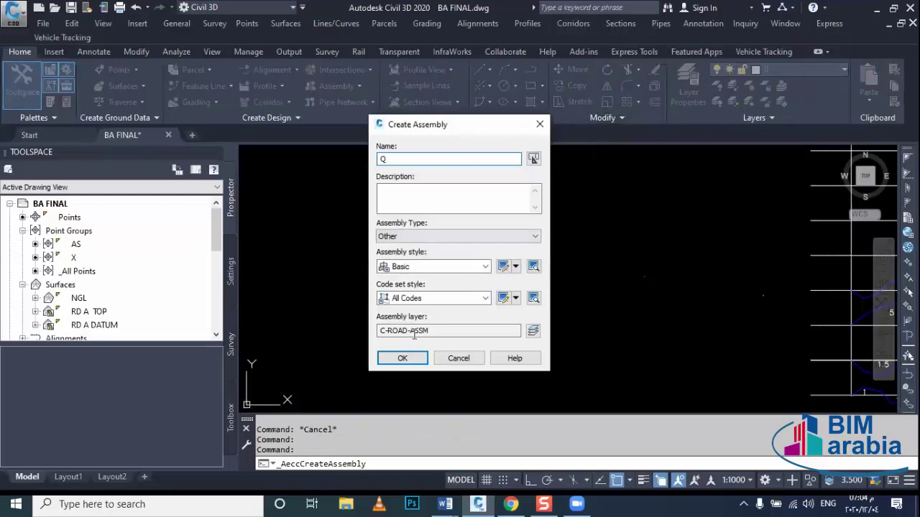
left_click(402, 358)
left_click(517, 297)
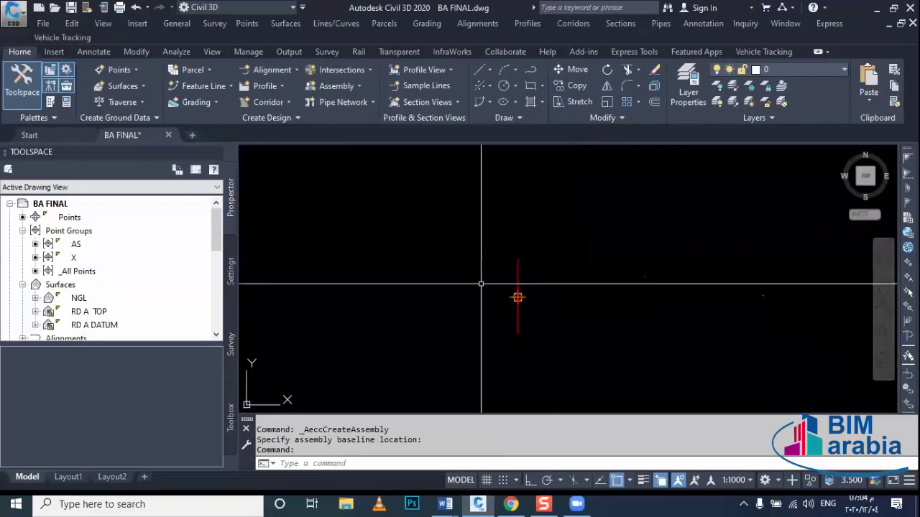
Attach a LaneSuperelevationAOR lane from the metric Lanes palette at the assembly marker.
left_click(54, 104)
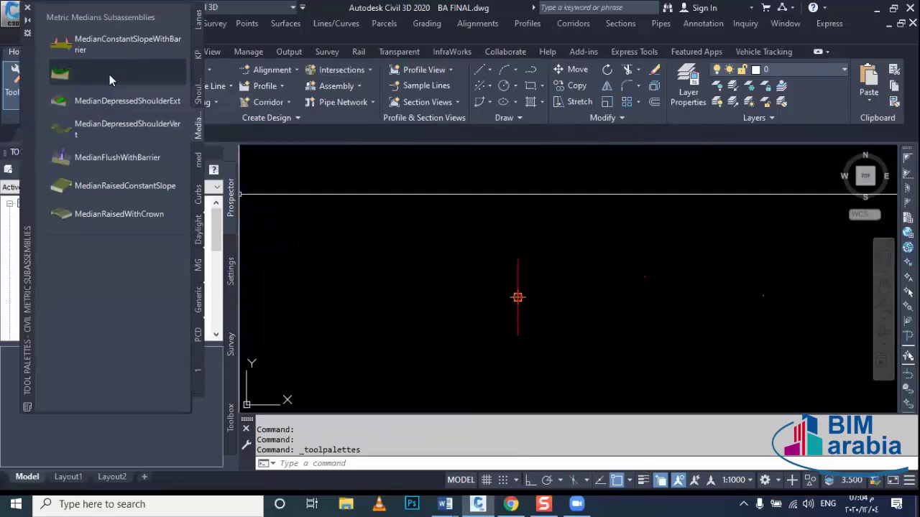
left_click(198, 22)
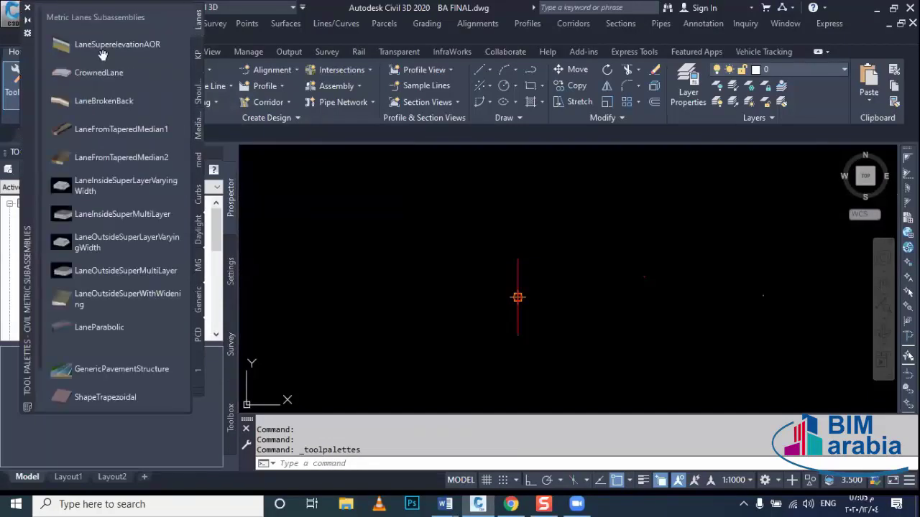
left_click(97, 43)
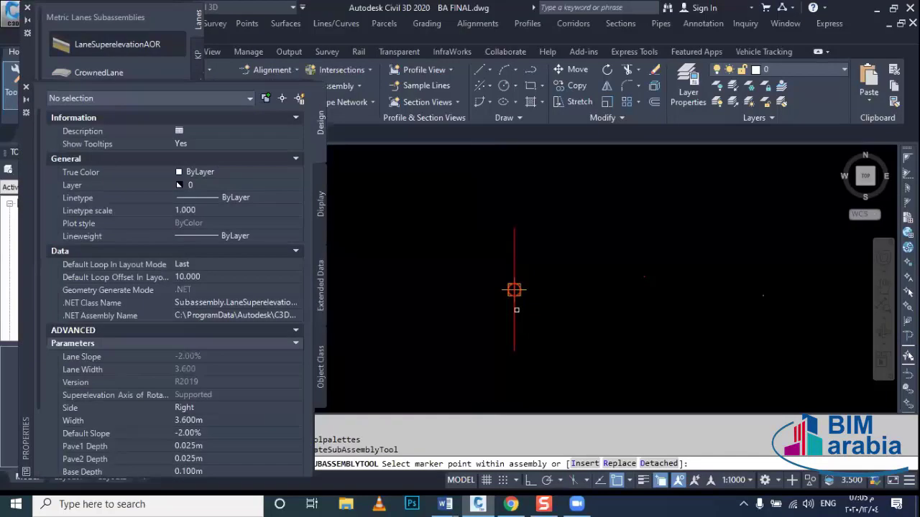
left_click(514, 291)
key("Escape")
Set the lane's Pave1 and Pave2 depths to 0.05, Base to 0.25 and Sub-base to 0.
left_click_drag(618, 306, 495, 298)
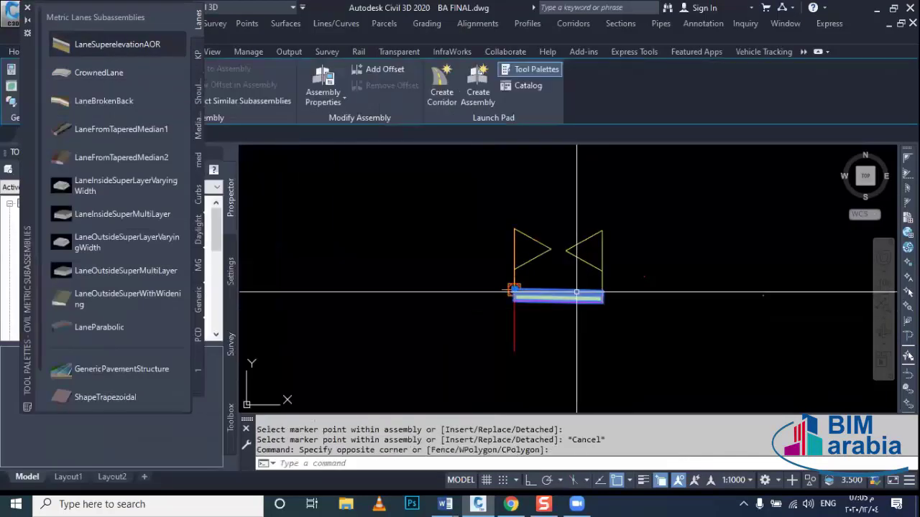
scroll(223, 324, "down", 3)
left_click(204, 363)
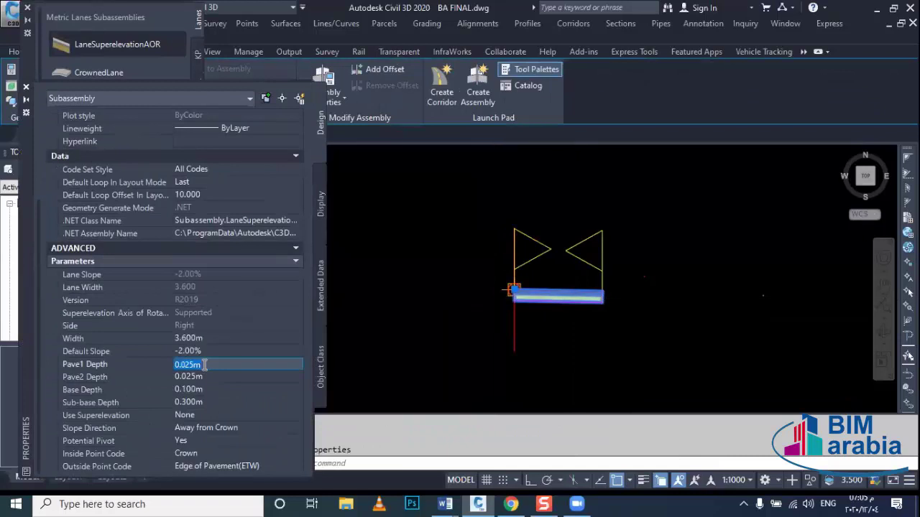
key("BackSpace")
type("05")
left_click(198, 380)
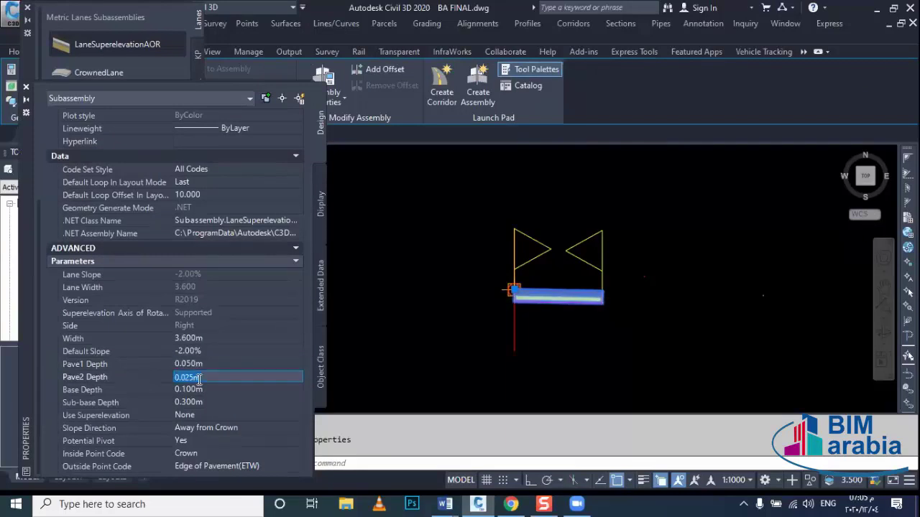
type(".05")
left_click(197, 388)
type(".25")
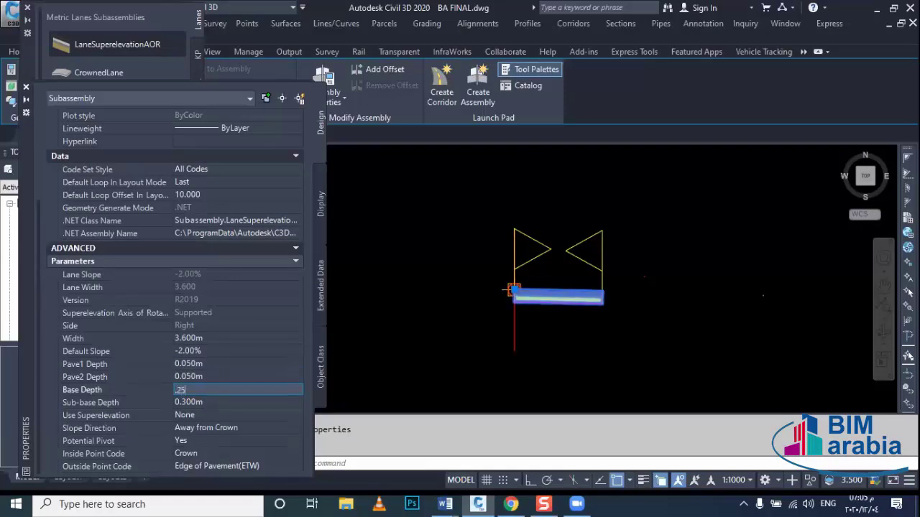
left_click(188, 403)
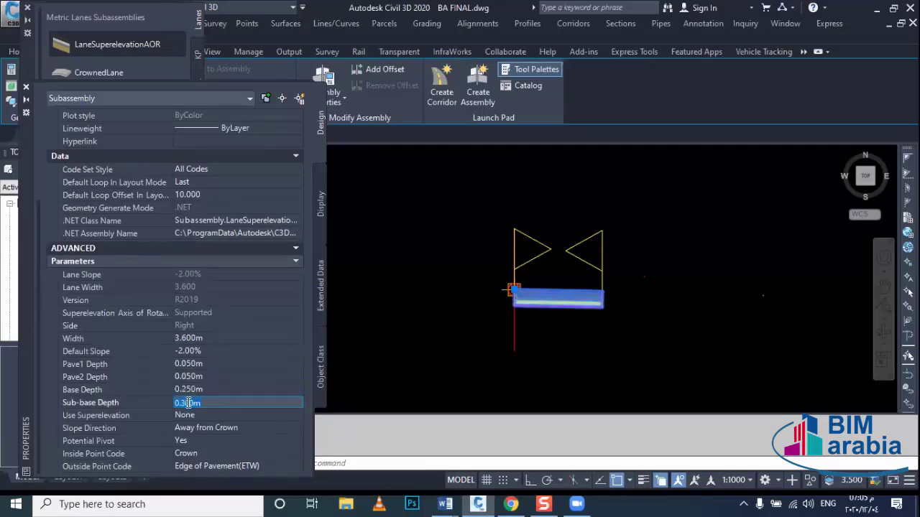
type("0")
key("Return")
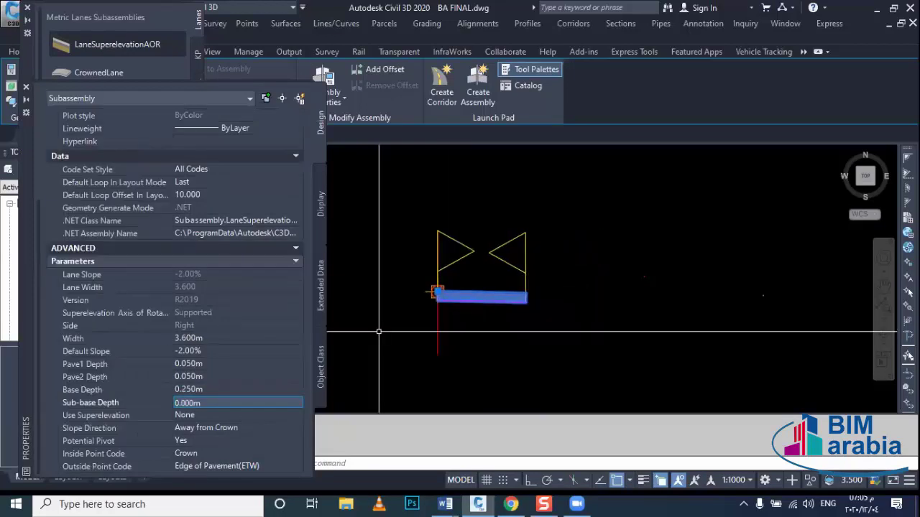
key("Escape")
scroll(467, 327, "up", 3)
scroll(538, 304, "up", 3)
scroll(647, 265, "up", 2)
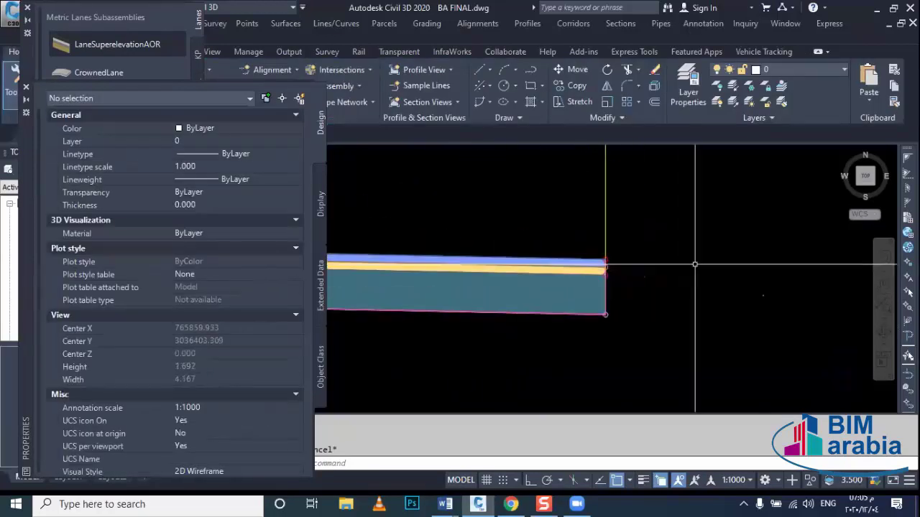
scroll(623, 278, "up", 1)
scroll(575, 255, "up", 2)
scroll(582, 251, "down", 2)
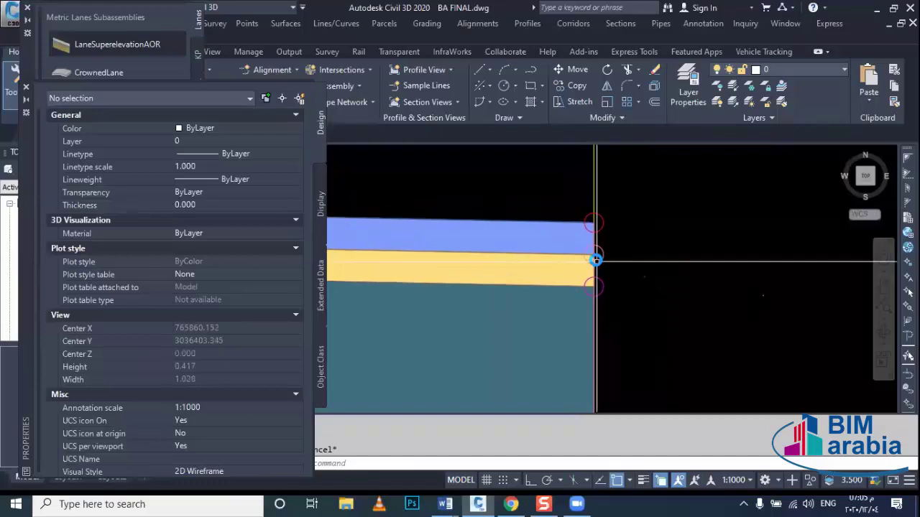
scroll(595, 257, "down", 2)
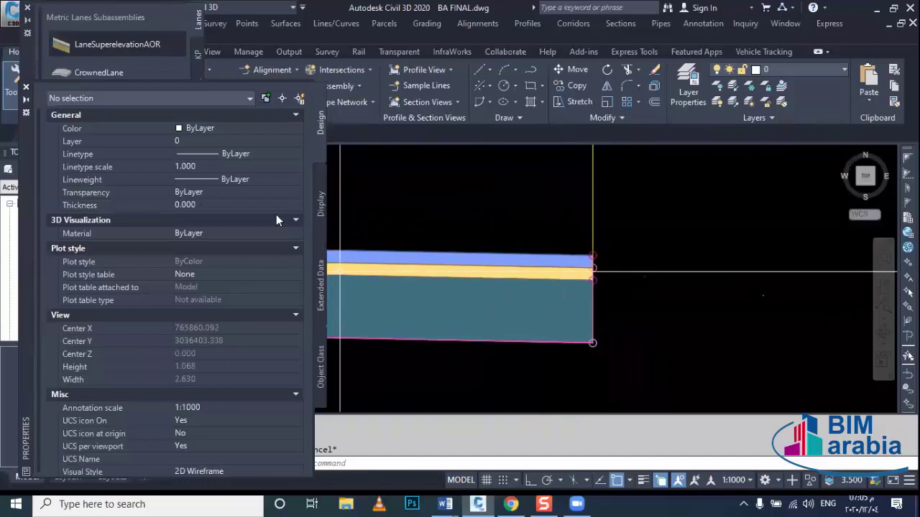
scroll(639, 287, "down", 2)
scroll(631, 301, "down", 2)
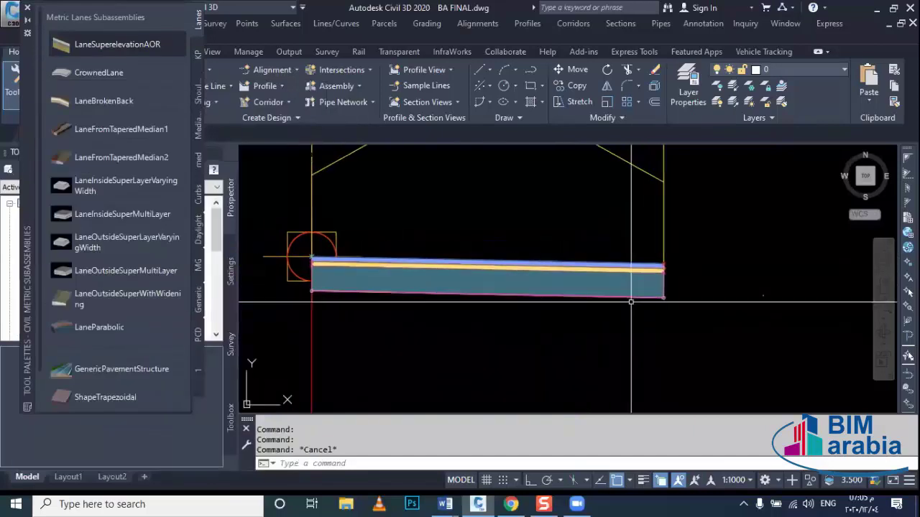
Attach a GenericPavementStructure from the metric Basic palette at the lane's outer-edge marker.
left_click_drag(107, 271, 637, 294)
mouse_move(637, 294)
middle_mouse_down()
mouse_move(583, 295)
mouse_move(597, 327)
middle_mouse_up()
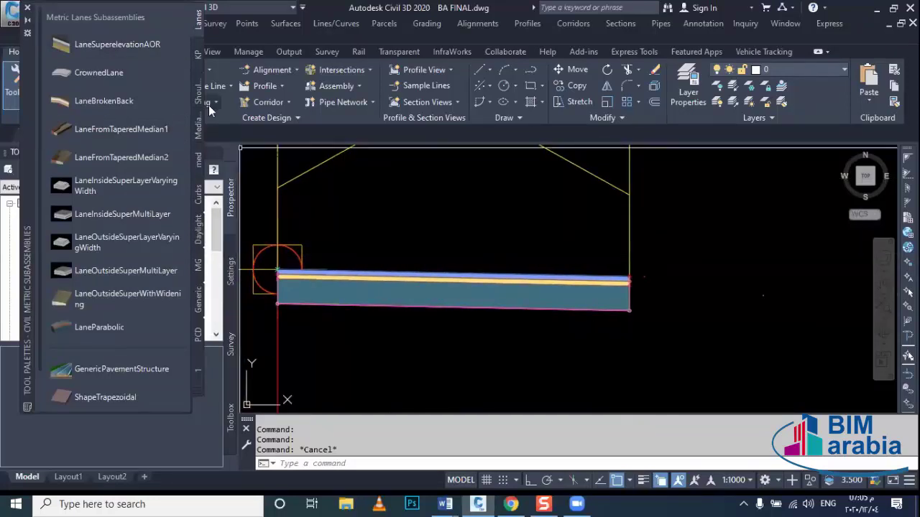
left_click(191, 391)
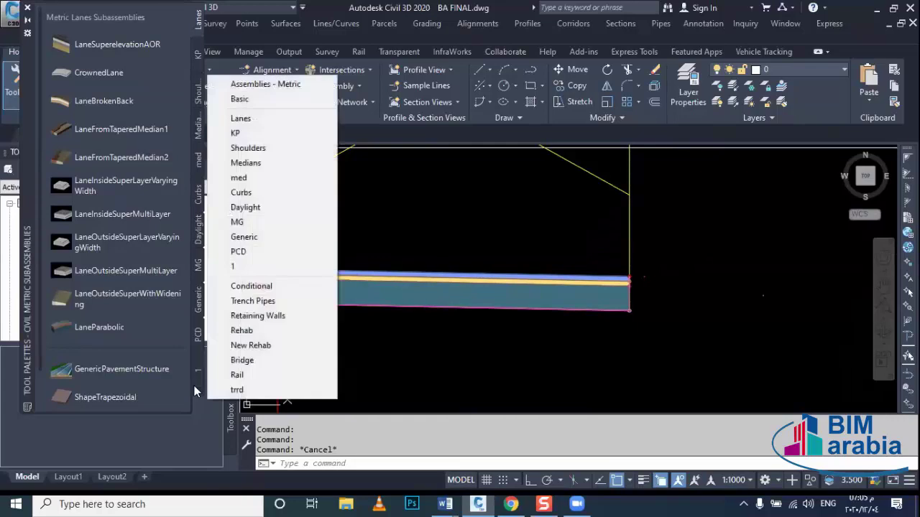
left_click(251, 100)
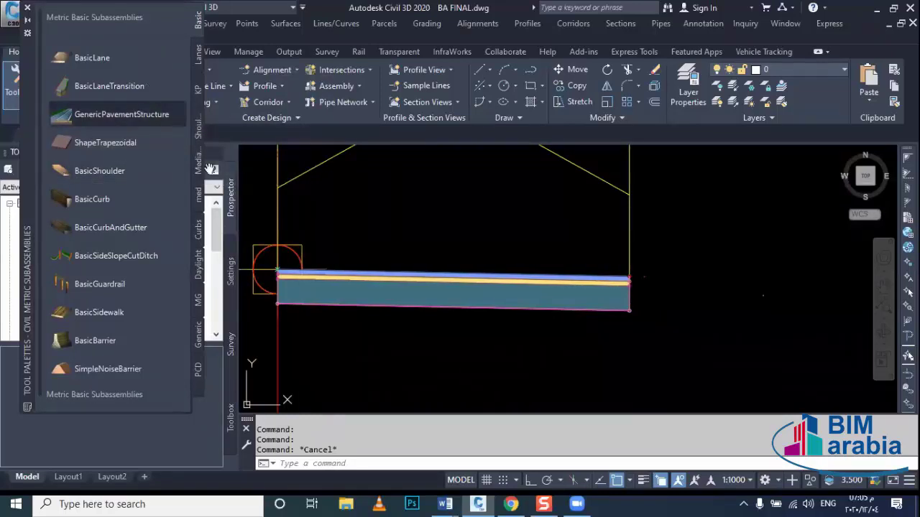
left_click(121, 114)
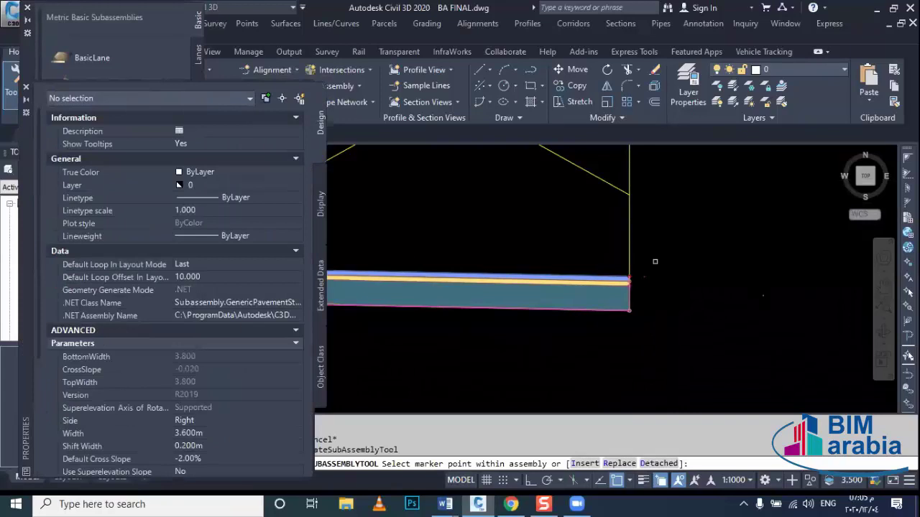
scroll(655, 261, "up", 3)
scroll(617, 288, "up", 3)
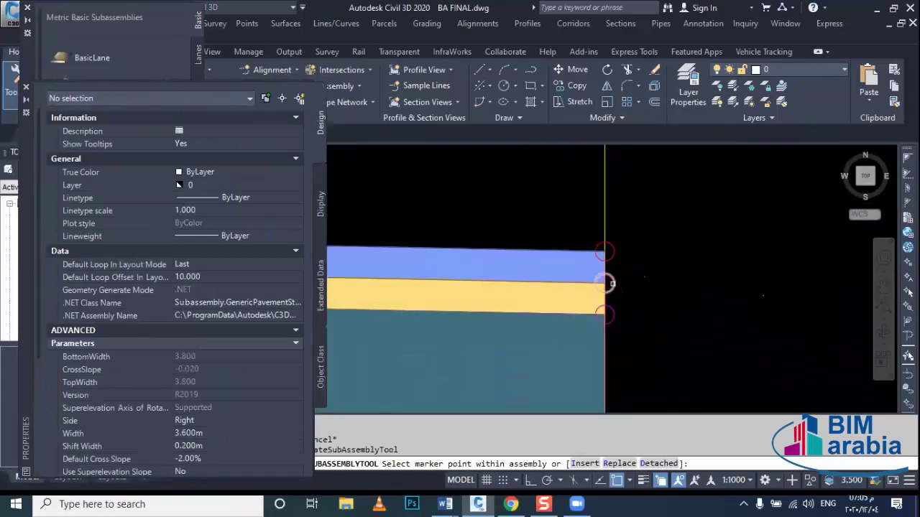
left_click(608, 283)
scroll(575, 291, "down", 1)
scroll(550, 300, "down", 1)
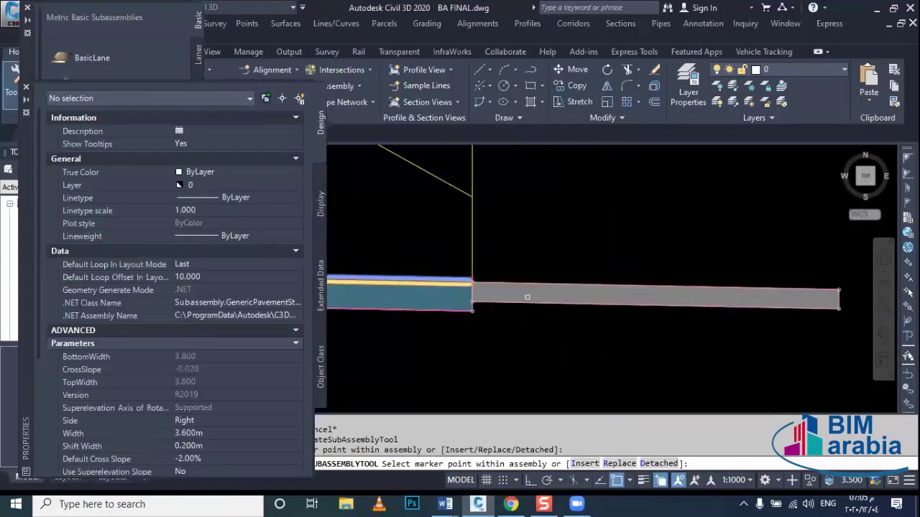
scroll(525, 295, "down", 1)
key("Escape")
left_click(269, 281)
Set the pavement structure's Width to 0.050 m and its Shift Width to zero.
left_click(525, 270)
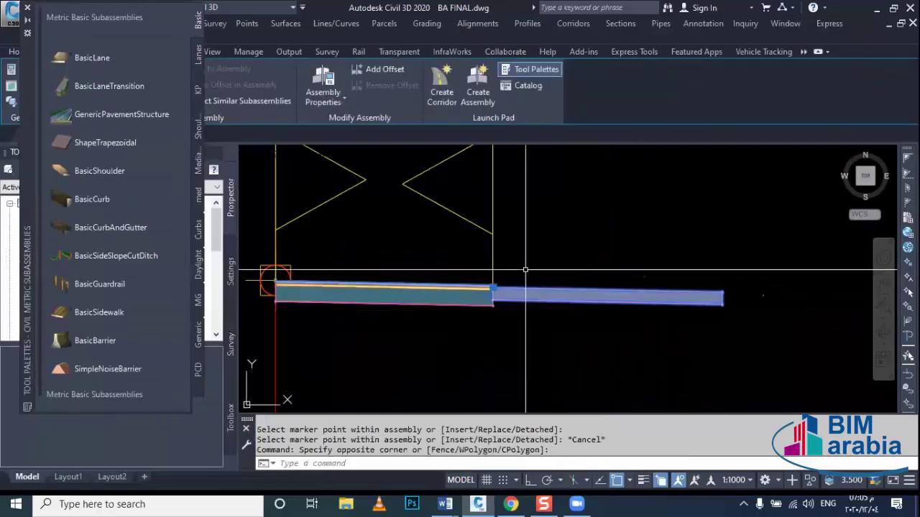
scroll(190, 442, "down", 3)
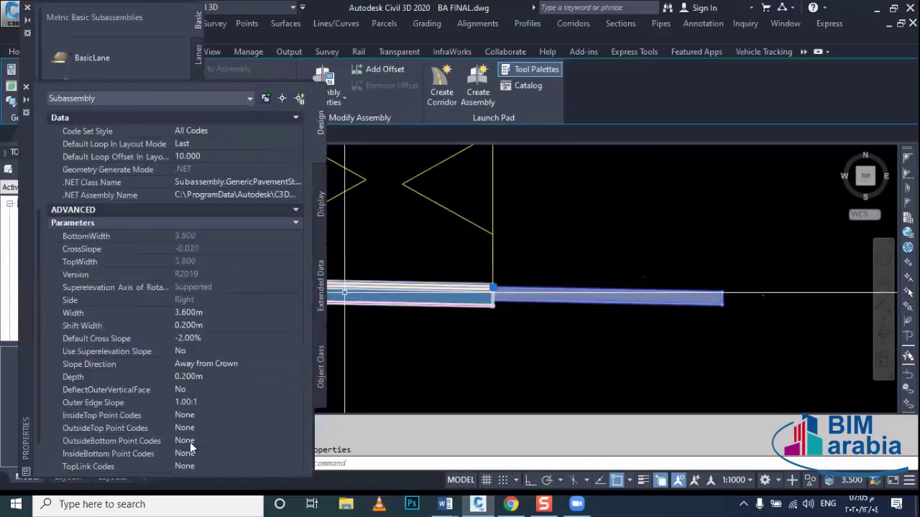
left_click(205, 314)
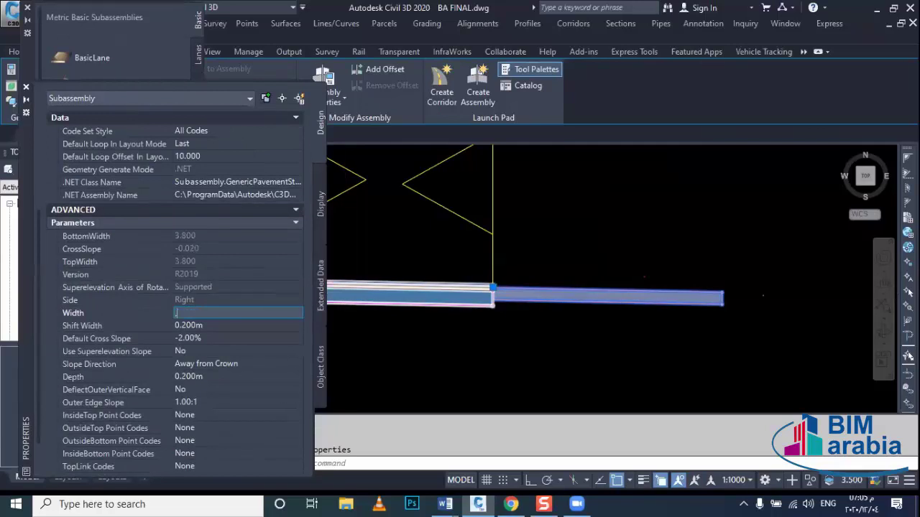
type("5")
key("Tab")
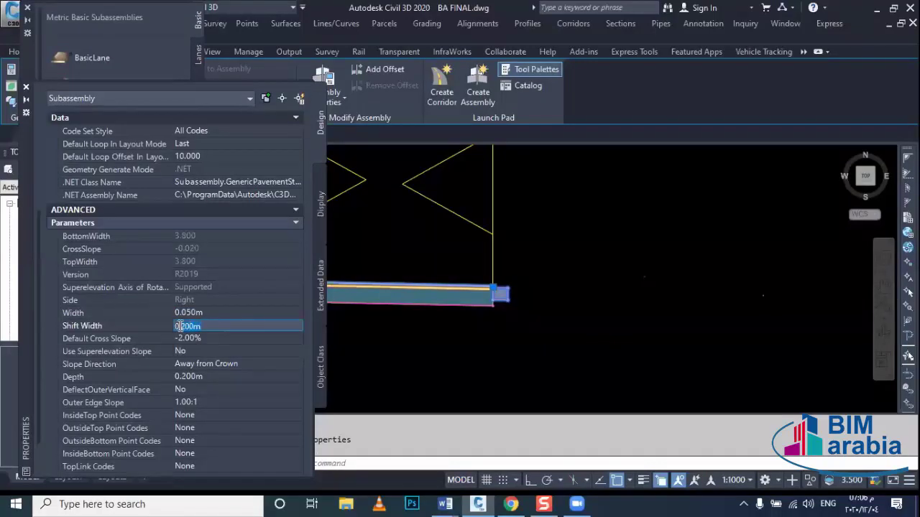
scroll(491, 279, "up", 2)
scroll(487, 281, "up", 3)
type("0")
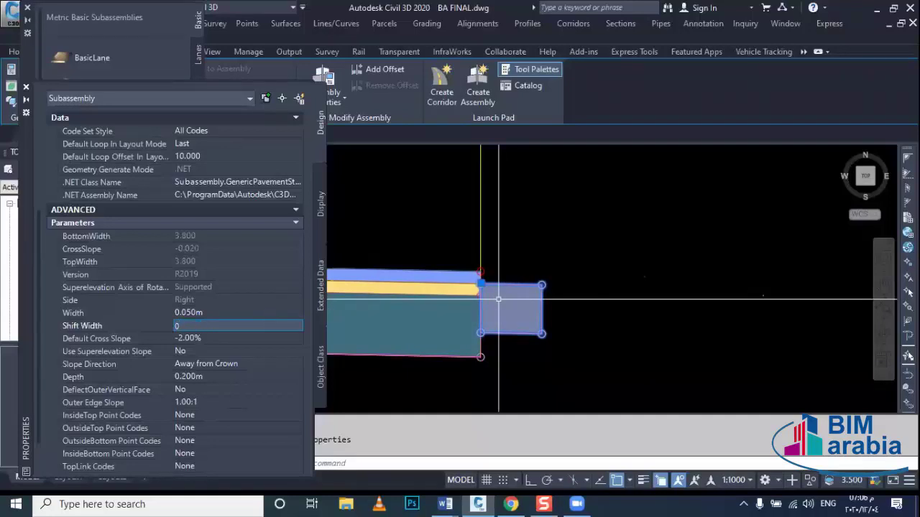
key("Return")
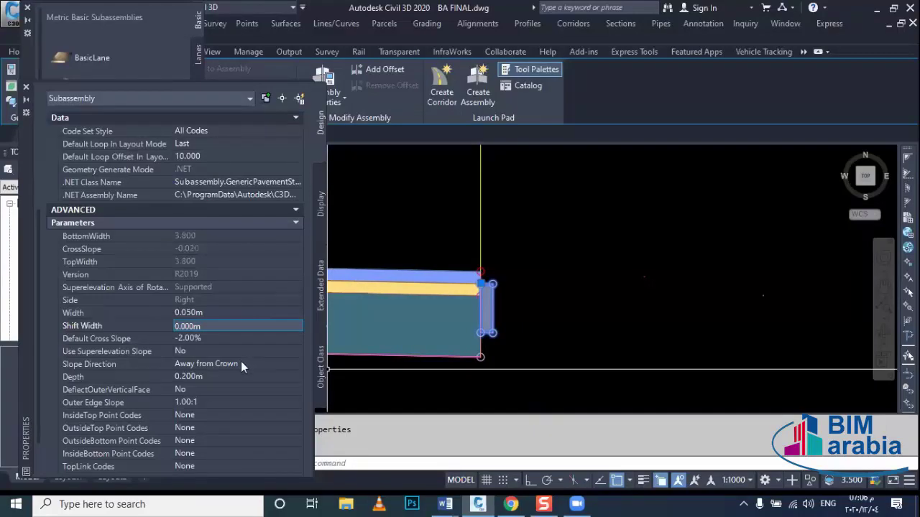
Set DeflectOuterVerticalFace to Yes so the outer face slopes.
left_click(120, 390)
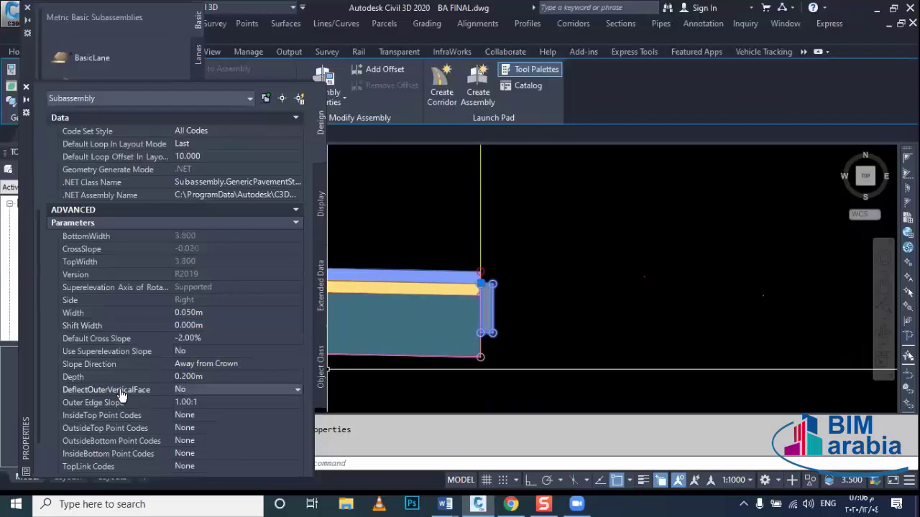
left_click(194, 390)
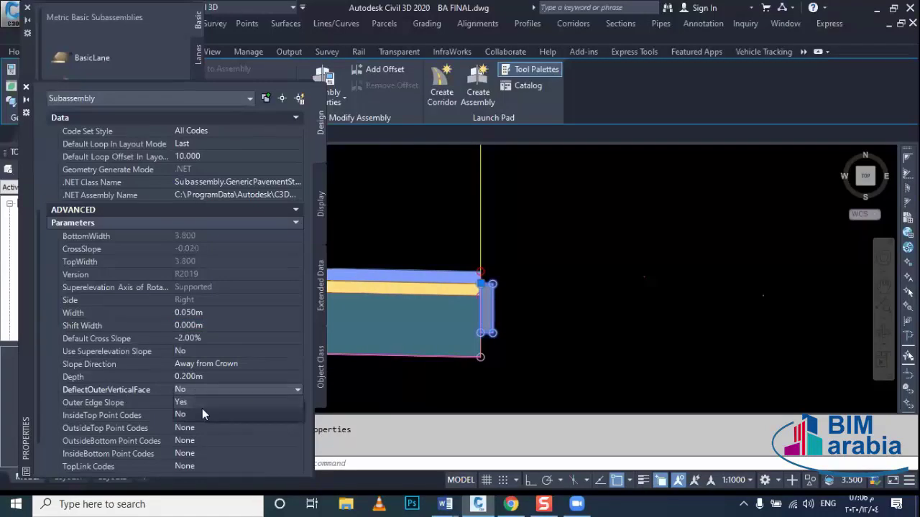
left_click(199, 406)
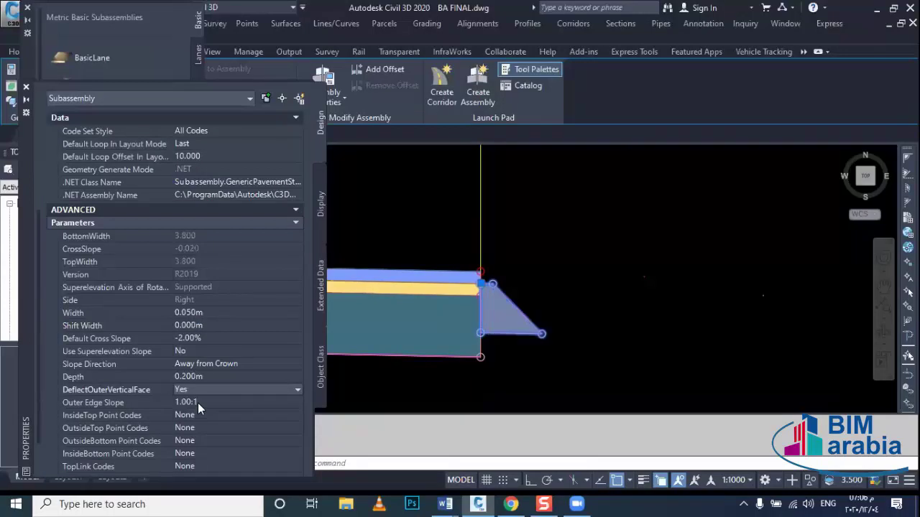
scroll(494, 321, "up", 2)
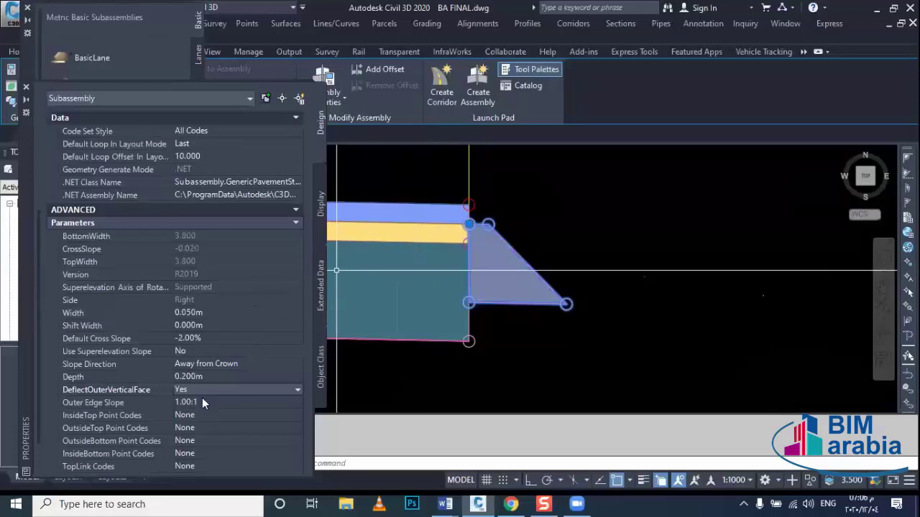
scroll(202, 397, "down", 2)
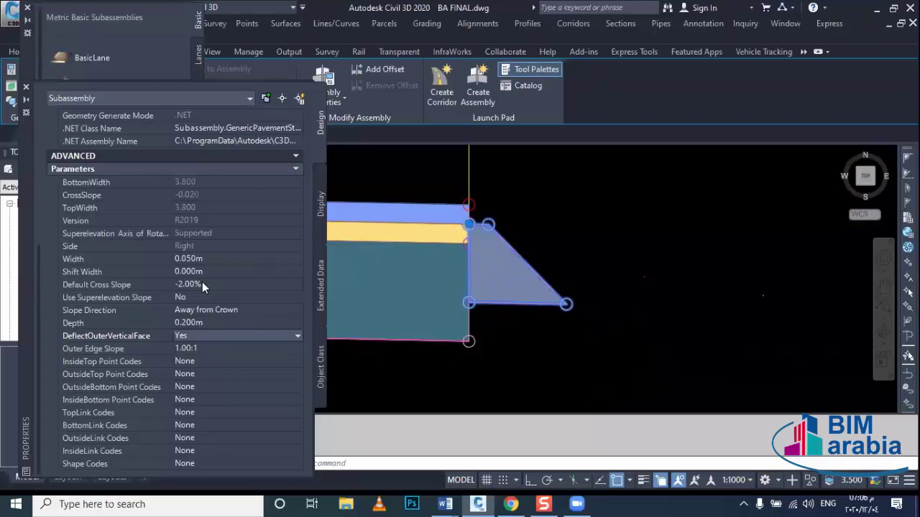
Set the pavement Depth to 0.05 m and deselect the subassembly.
left_click(179, 324)
type("0.05")
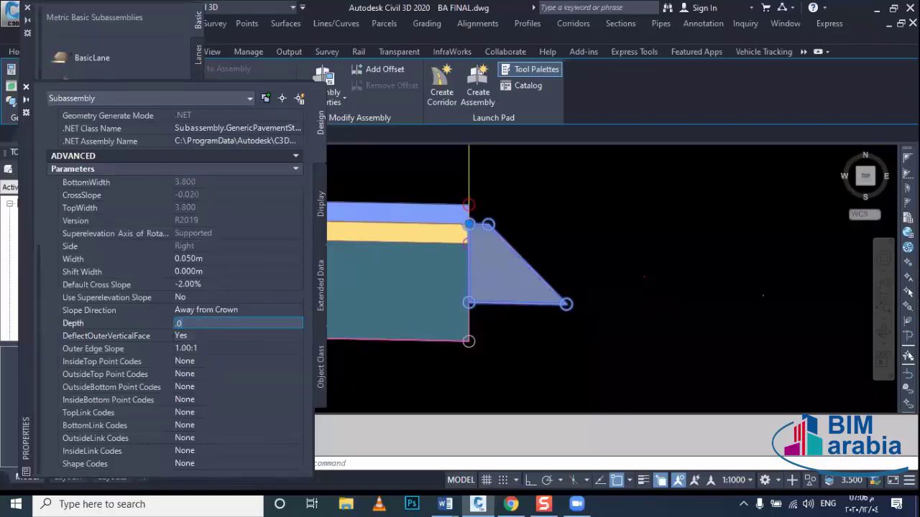
key("Tab")
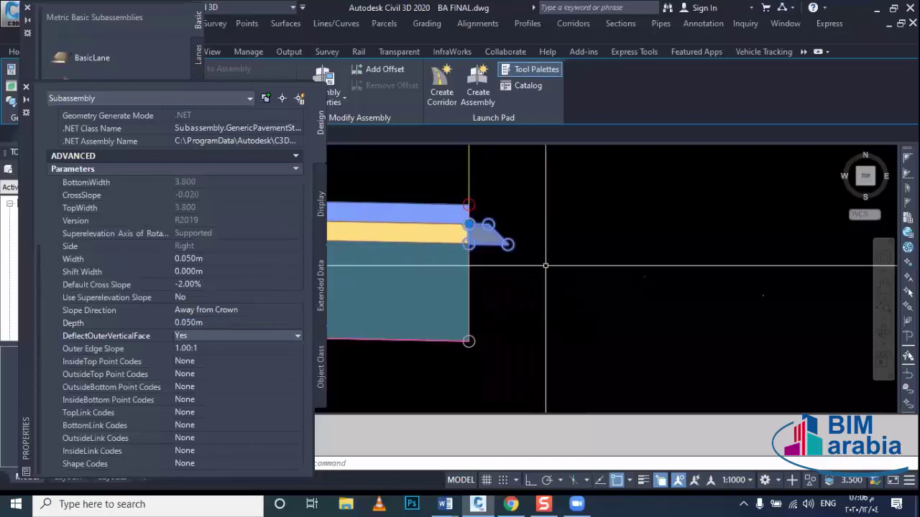
key("Escape")
scroll(565, 290, "up", 2)
Pan to the lane's right edge and select the grey GenericPavementStructure piece.
scroll(526, 256, "up", 2)
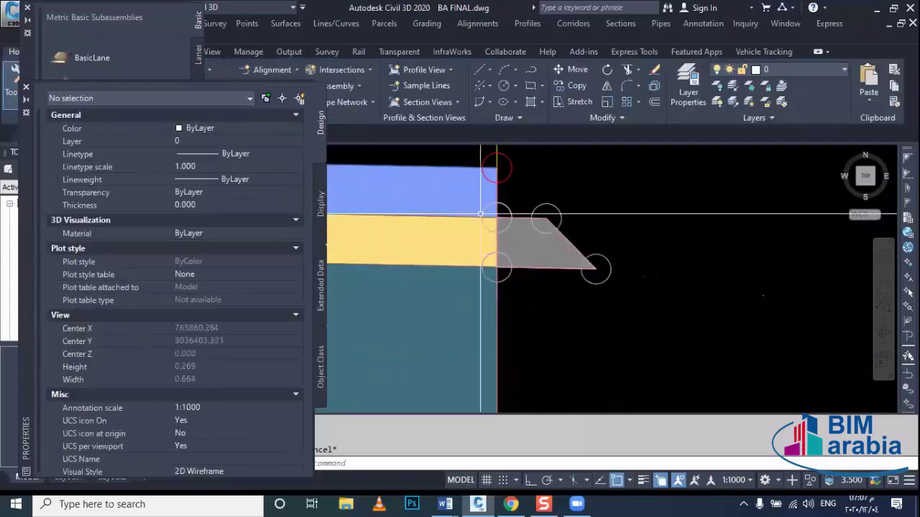
middle_click_drag(558, 254, 582, 264)
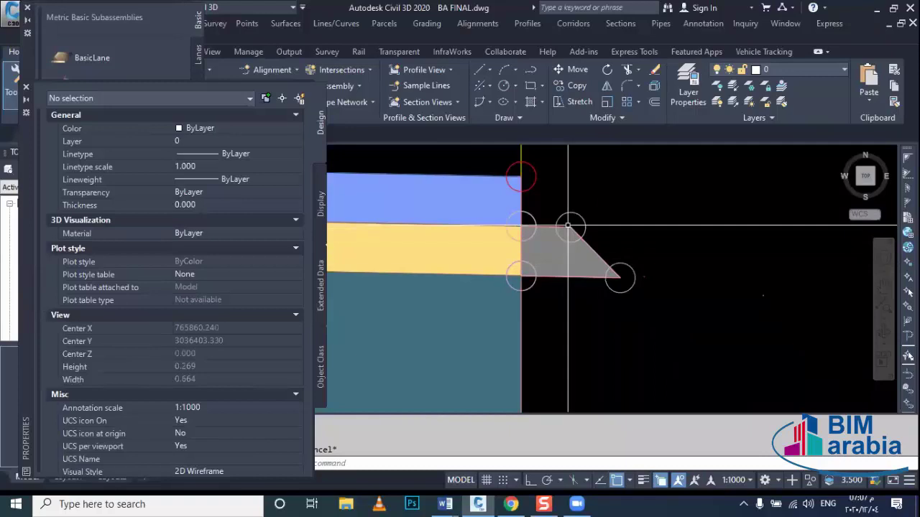
middle_click_drag(538, 253, 567, 268)
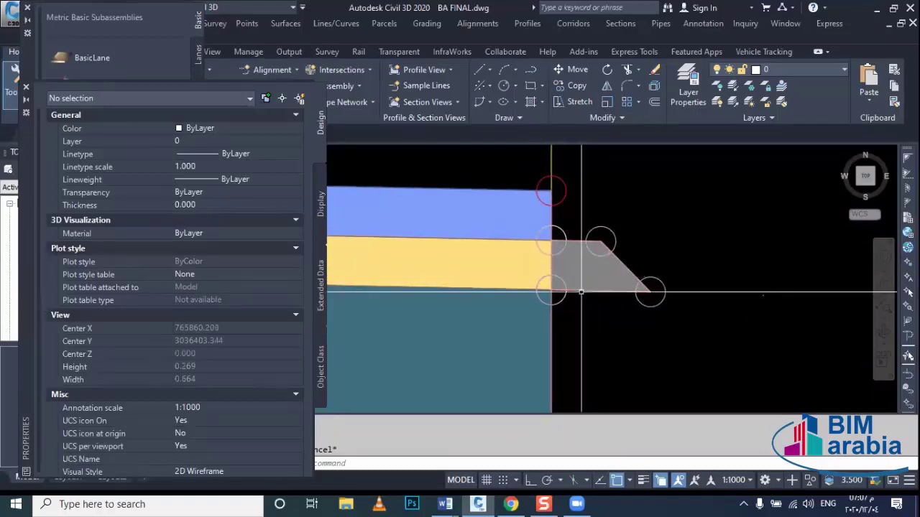
mouse_move(583, 283)
middle_mouse_down()
mouse_move(585, 300)
mouse_move(523, 279)
middle_mouse_up()
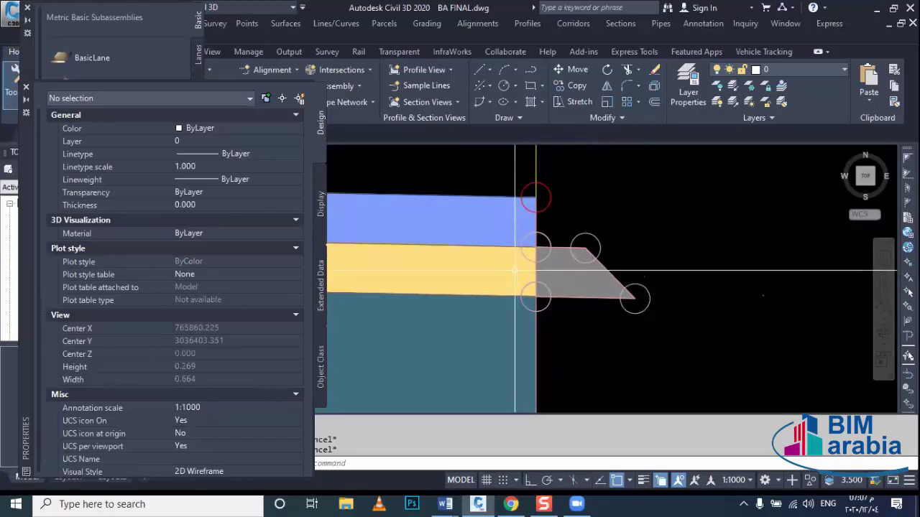
left_click(511, 271)
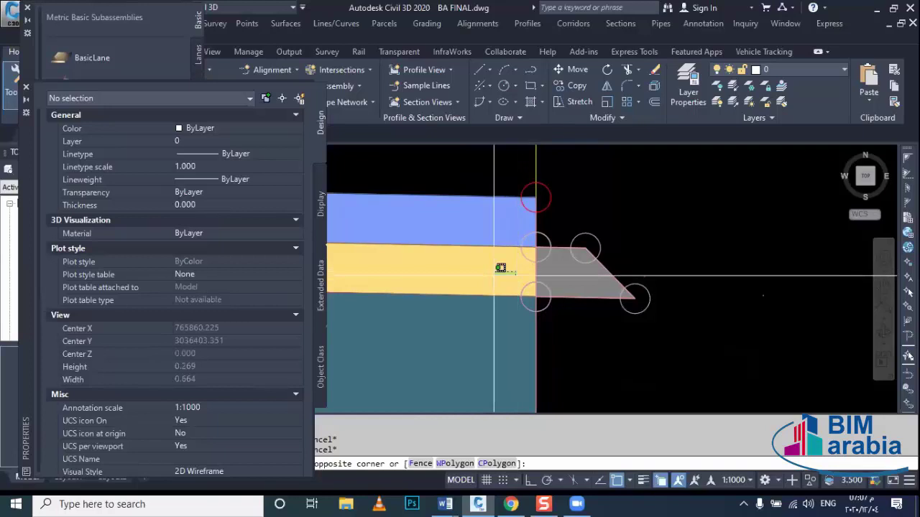
middle_click_drag(509, 271, 571, 288)
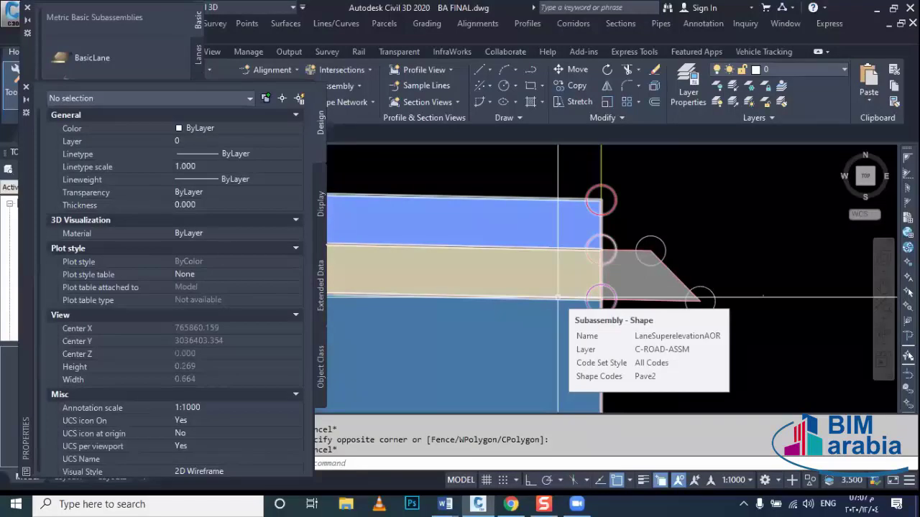
key("Escape")
scroll(190, 344, "down", 1)
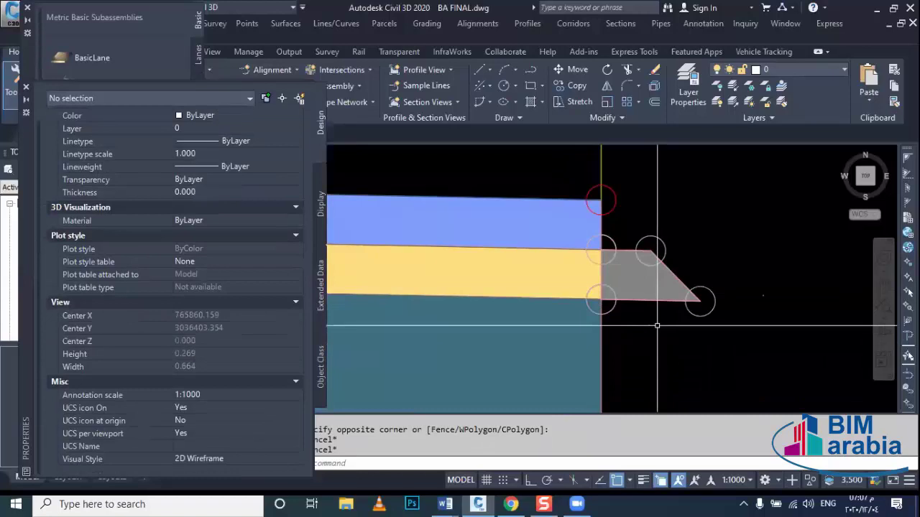
left_click(651, 301)
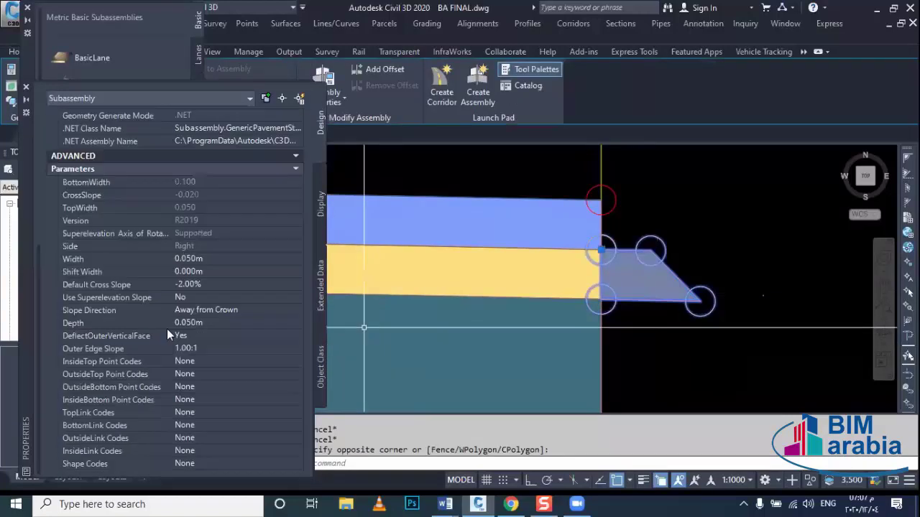
Set the edge piece's Shape Codes to Pave2.
left_click(190, 463)
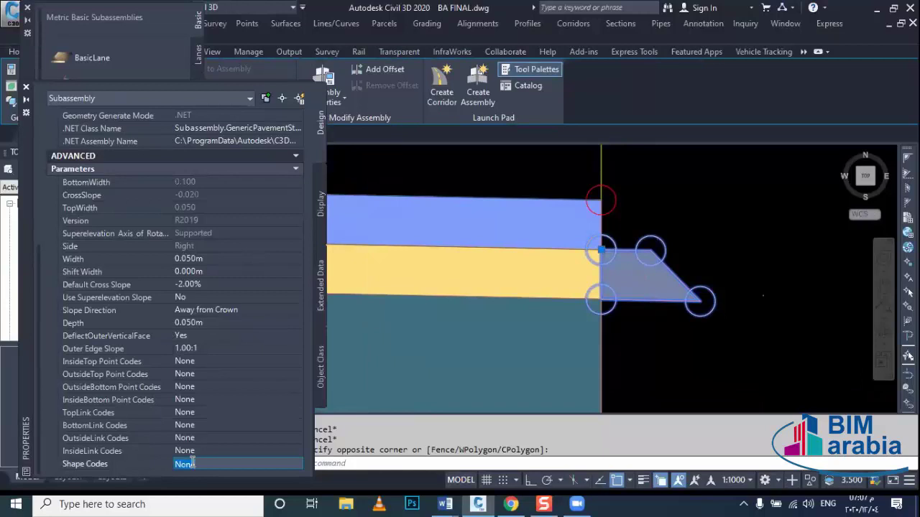
type("Pave2")
key("Return")
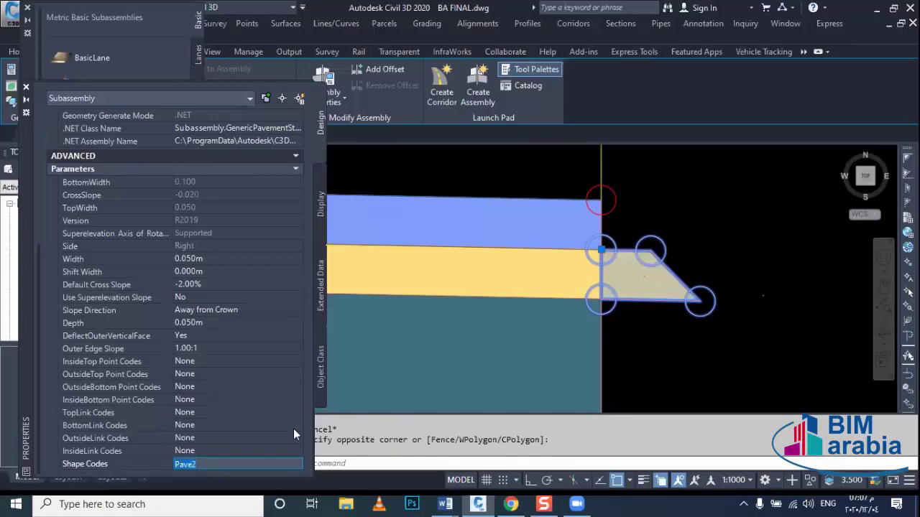
middle_click_drag(718, 245, 700, 244)
key("Escape")
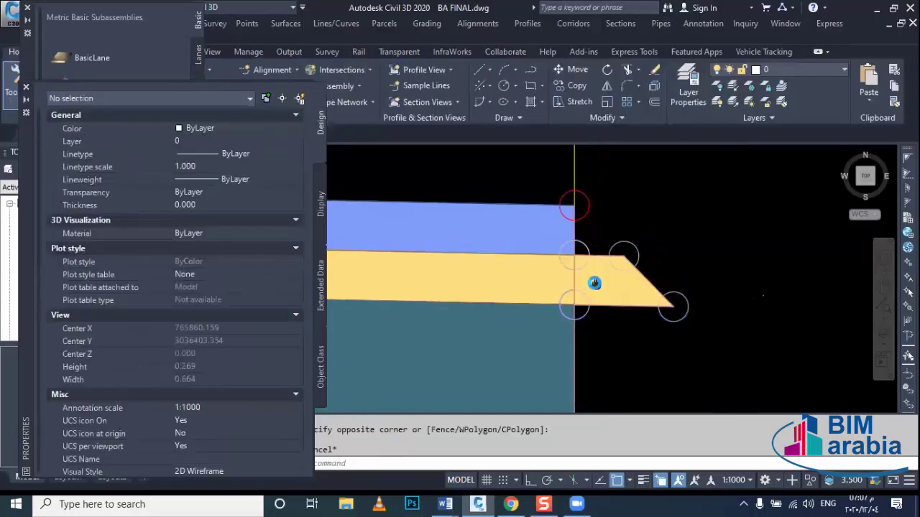
scroll(575, 265, "up", 2)
mouse_move(575, 265)
middle_mouse_down()
mouse_move(541, 269)
mouse_move(599, 241)
middle_mouse_up()
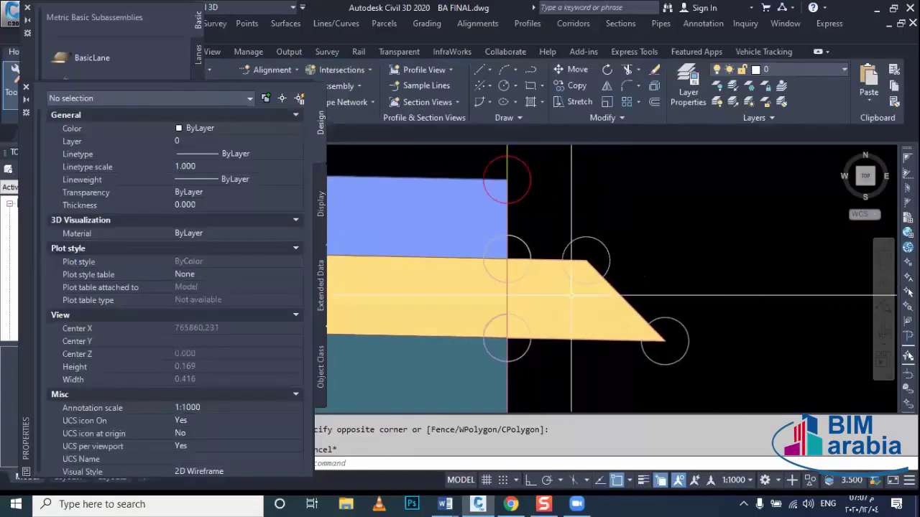
Reselect the edge piece and set its TopLink Codes to Top.
left_click(599, 241)
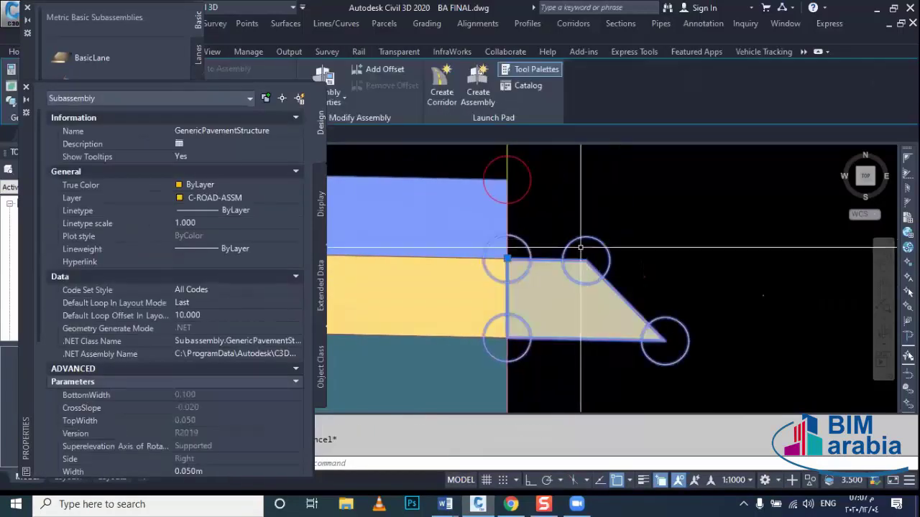
scroll(225, 363, "down", 1)
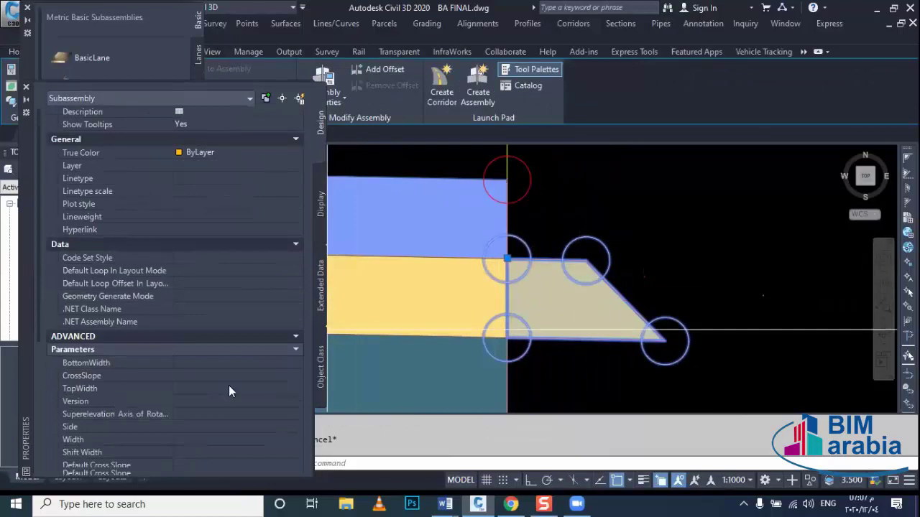
scroll(228, 385, "down", 5)
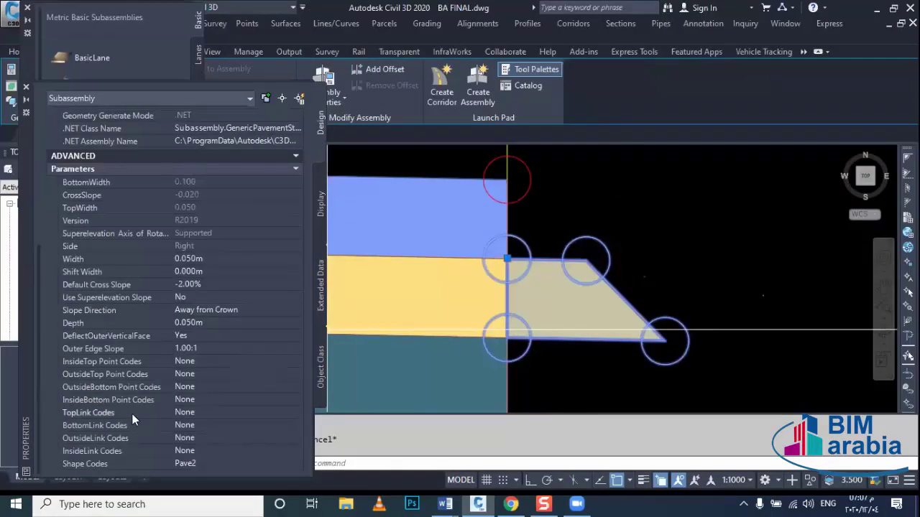
left_click(212, 411)
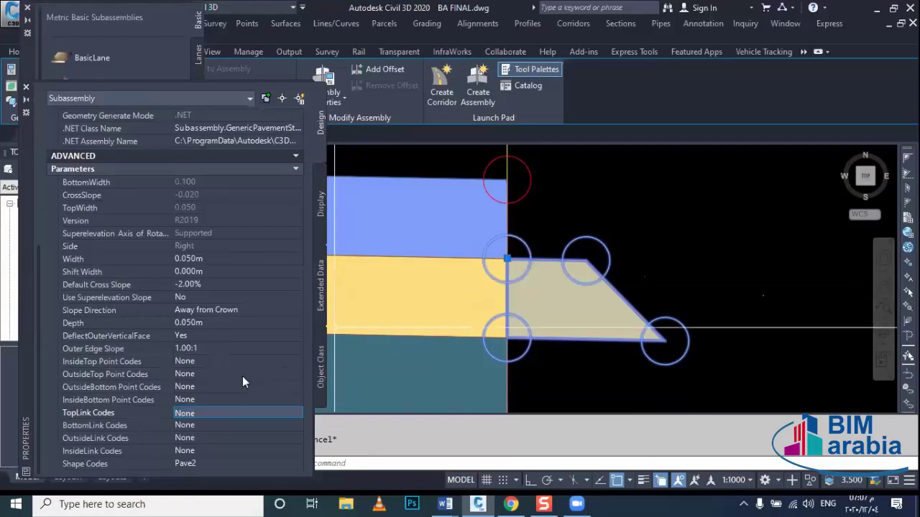
left_click(232, 409)
type("Top")
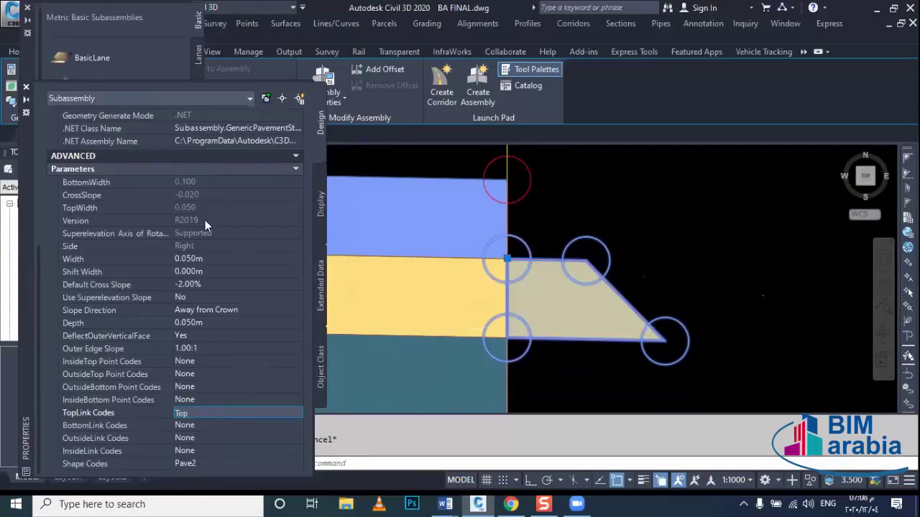
key("Return")
key("Escape")
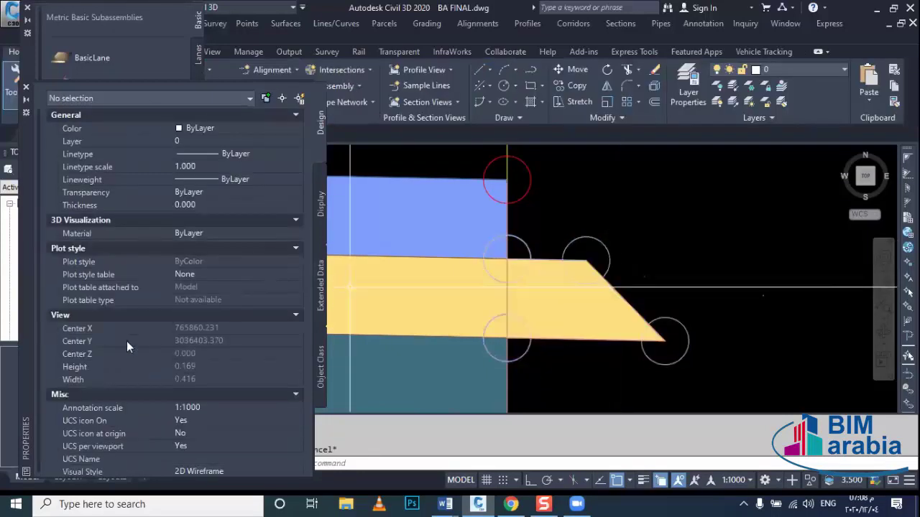
Set the edge piece's OutsideLink Codes to Top as well.
left_click(614, 320)
left_click(497, 352)
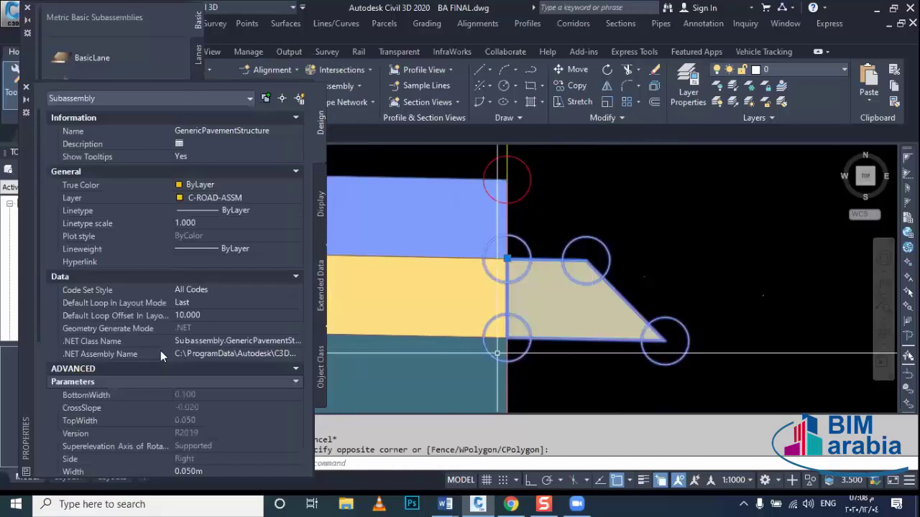
scroll(161, 351, "down", 5)
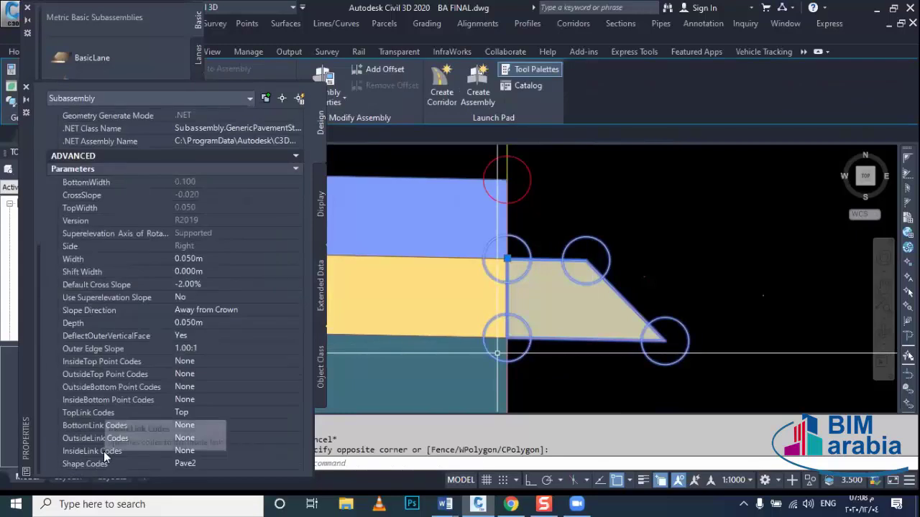
left_click(187, 438)
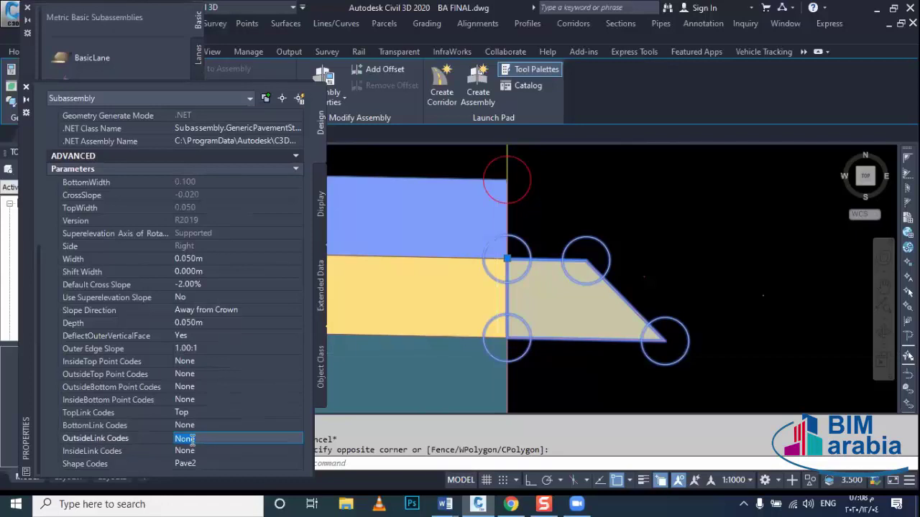
type("Top")
left_click(200, 427)
scroll(598, 351, "down", 3)
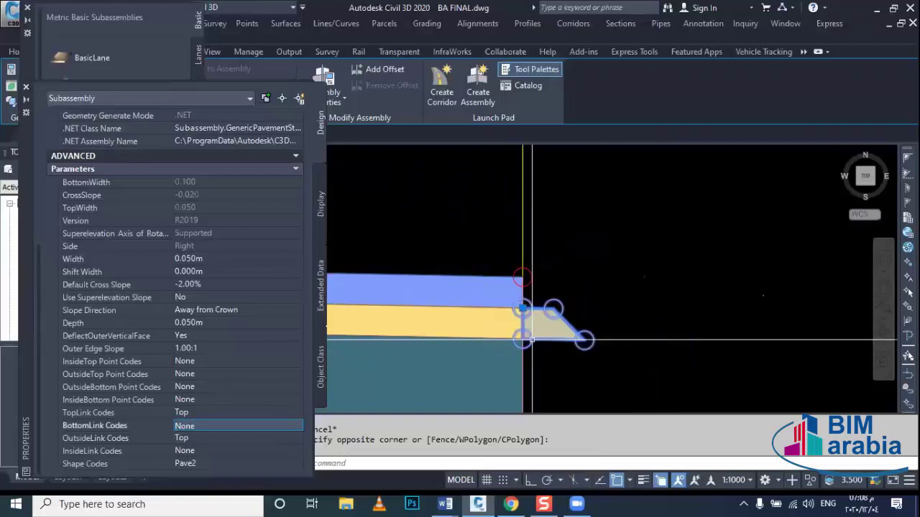
scroll(580, 318, "down", 2)
key("Escape")
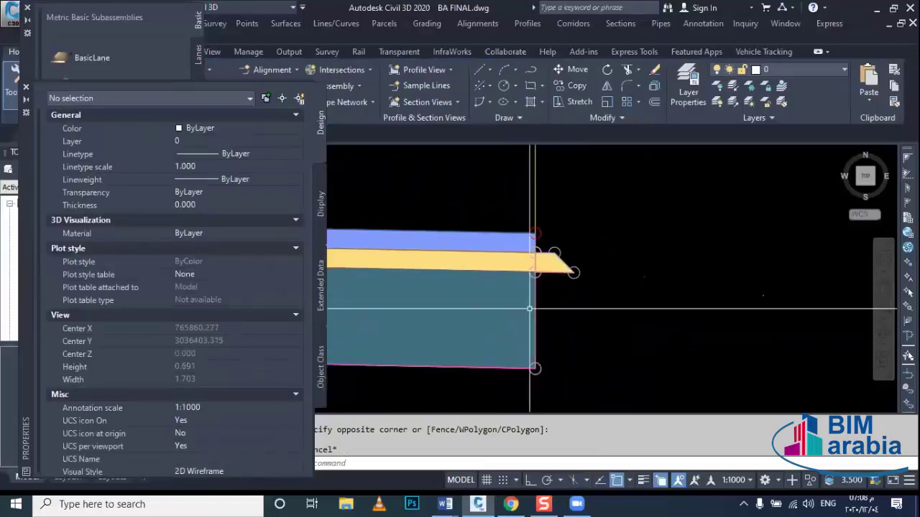
left_click(552, 273)
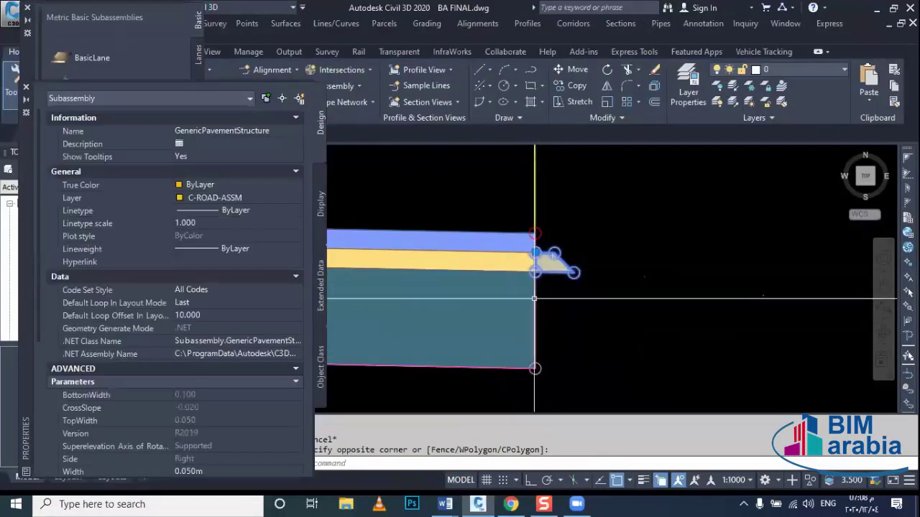
Copy the edge GenericPavementStructure to the lower pavement marker point and select the copy.
right_click(556, 310)
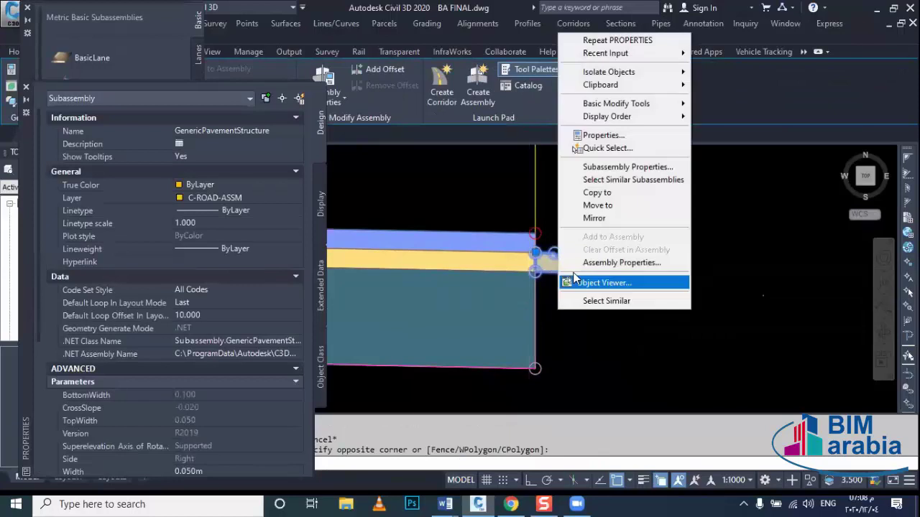
left_click(601, 194)
scroll(546, 215, "up", 2)
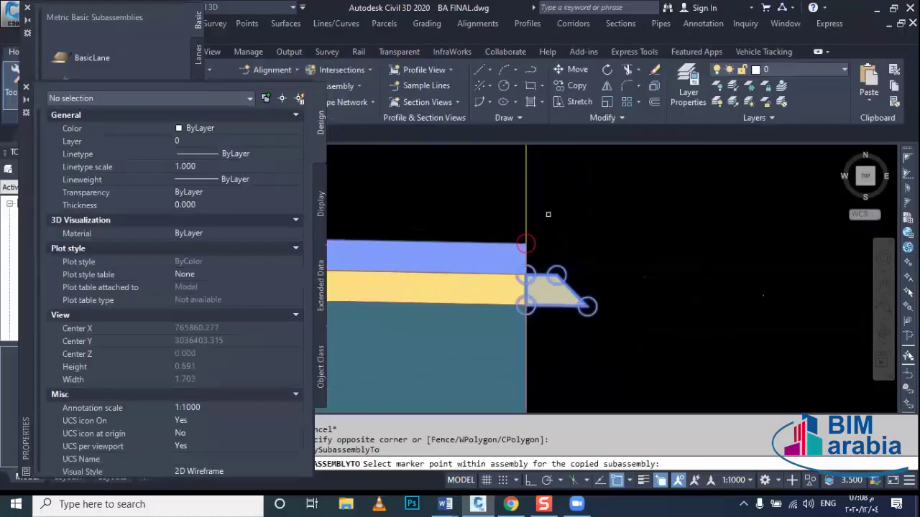
scroll(540, 237, "up", 2)
left_click(544, 317)
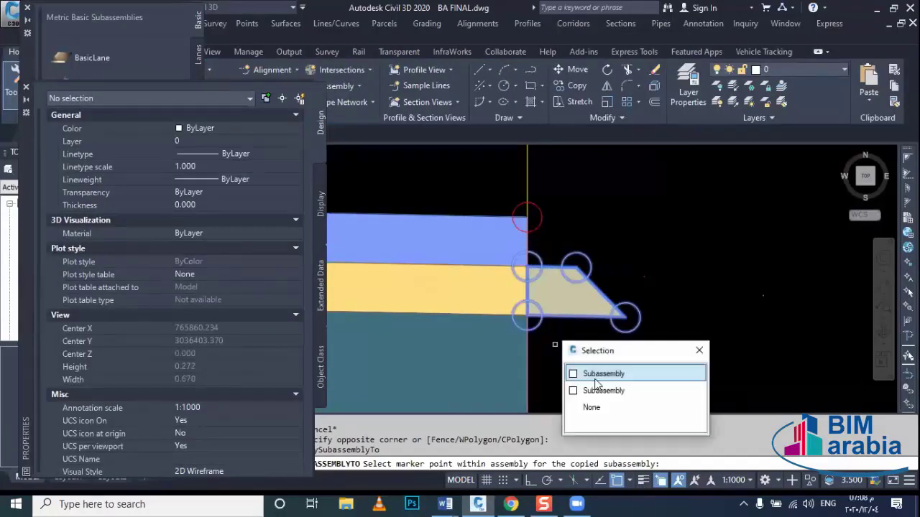
left_click(585, 388)
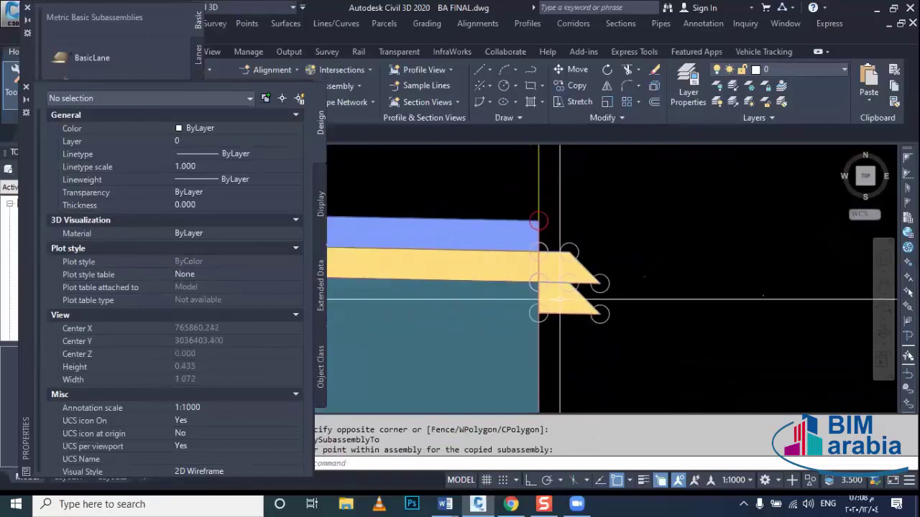
left_click(567, 302)
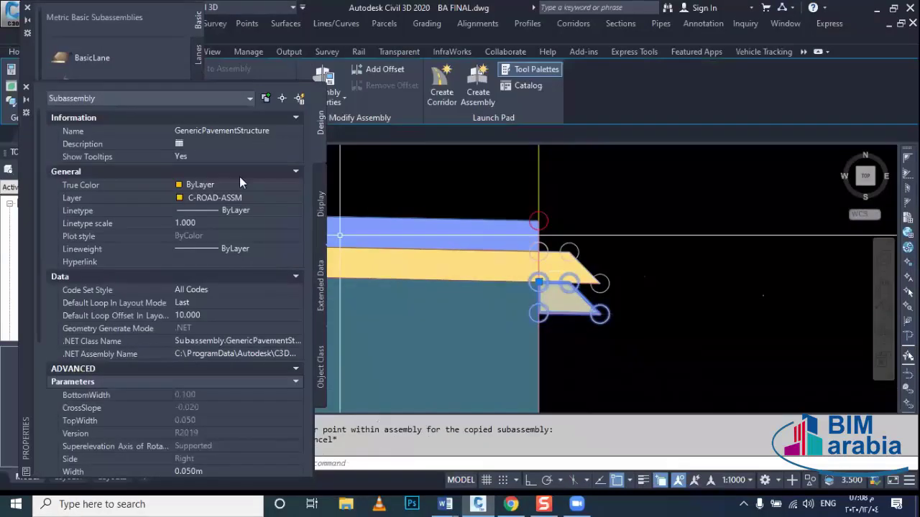
scroll(216, 357, "down", 5)
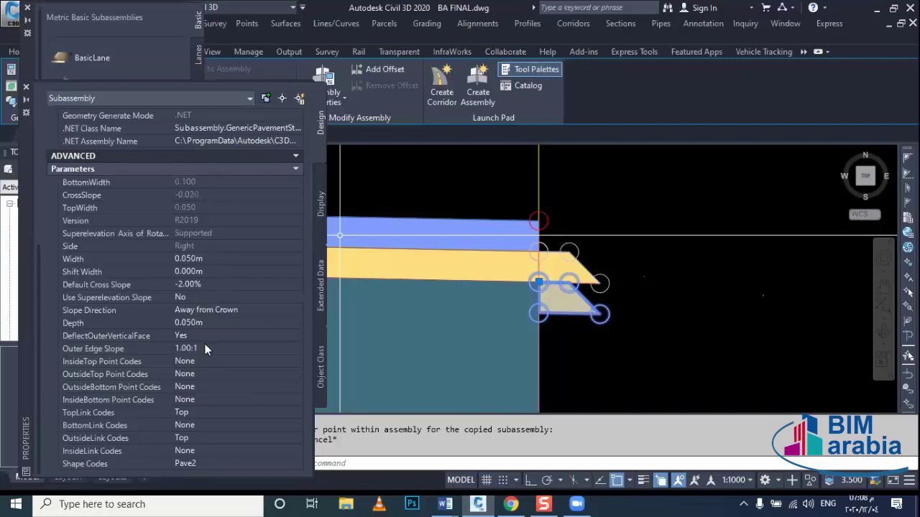
Set the copied pavement layer's Depth to 0.25 and Width to 0.15.
left_click(206, 322)
key("BackSpace")
type(".25")
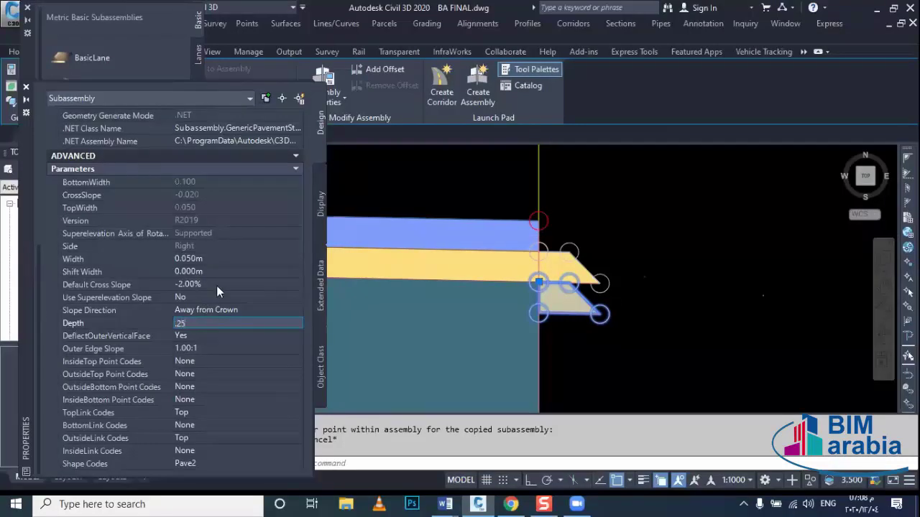
left_click(220, 260)
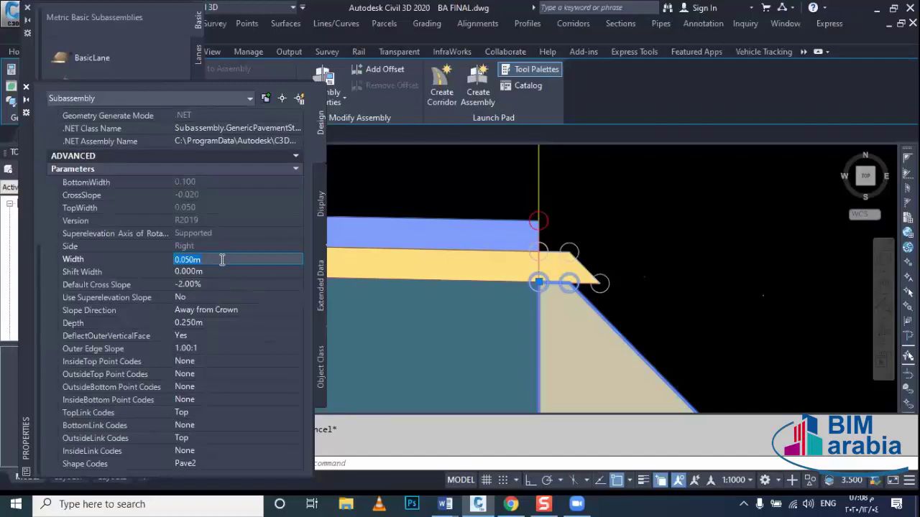
type(".15")
key("Tab")
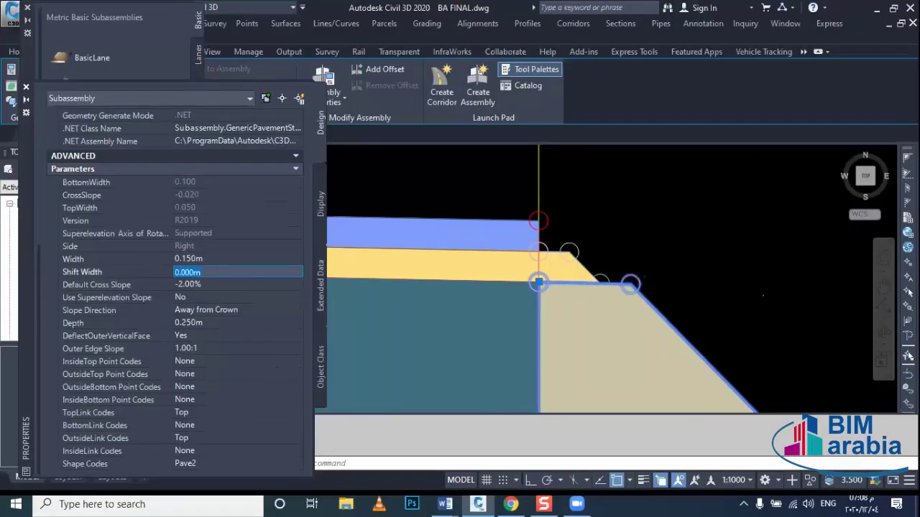
scroll(546, 230, "down", 2)
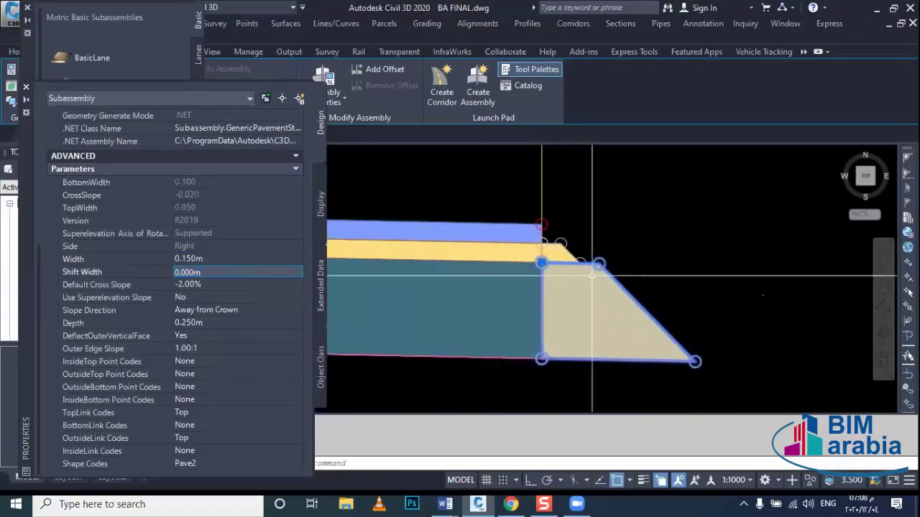
key("Escape")
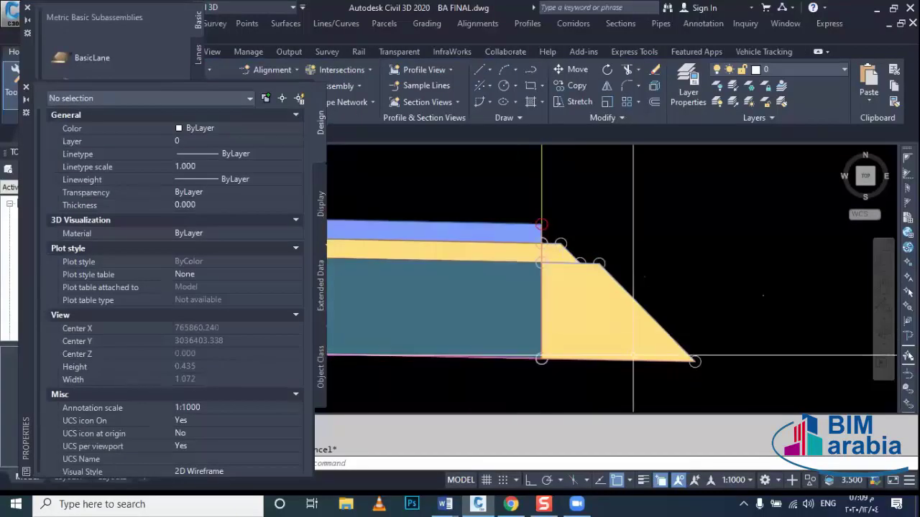
Give the deepened layer the shape code Base.
left_click(633, 358)
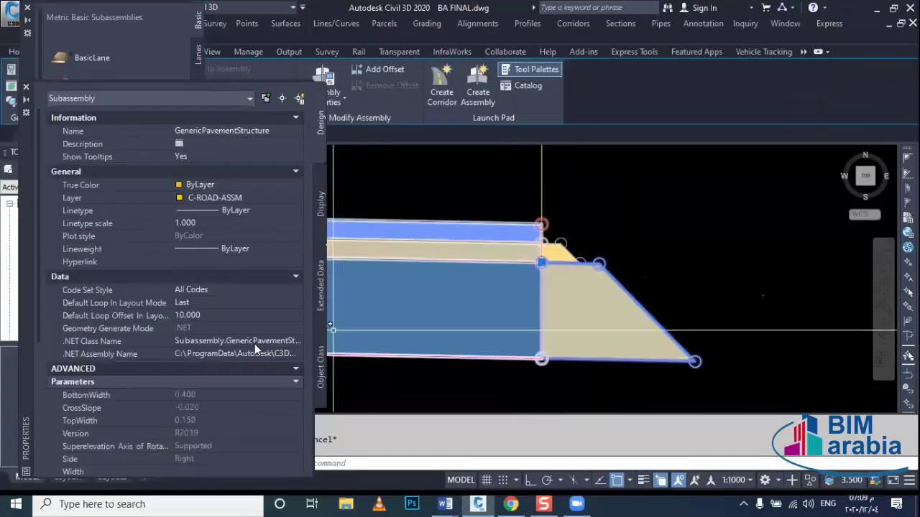
scroll(254, 343, "down", 5)
left_click(227, 463)
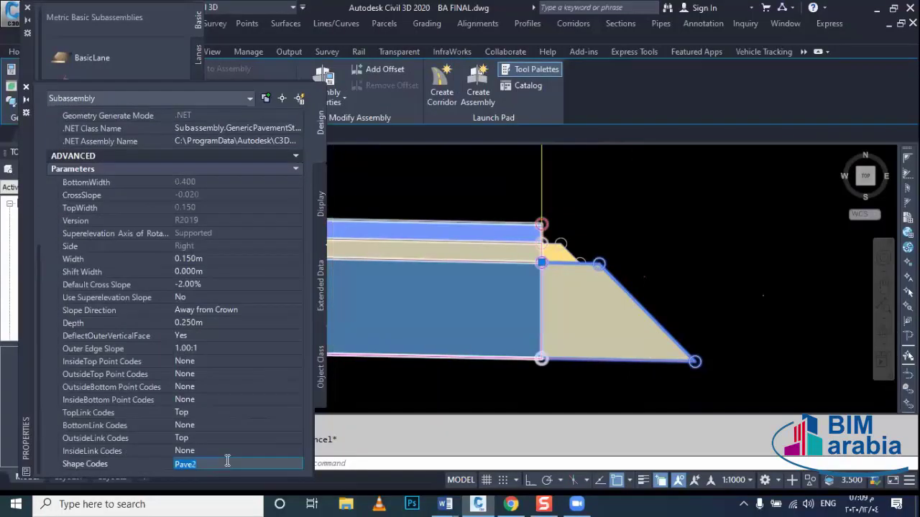
type("Base")
middle_click_drag(674, 298, 672, 270)
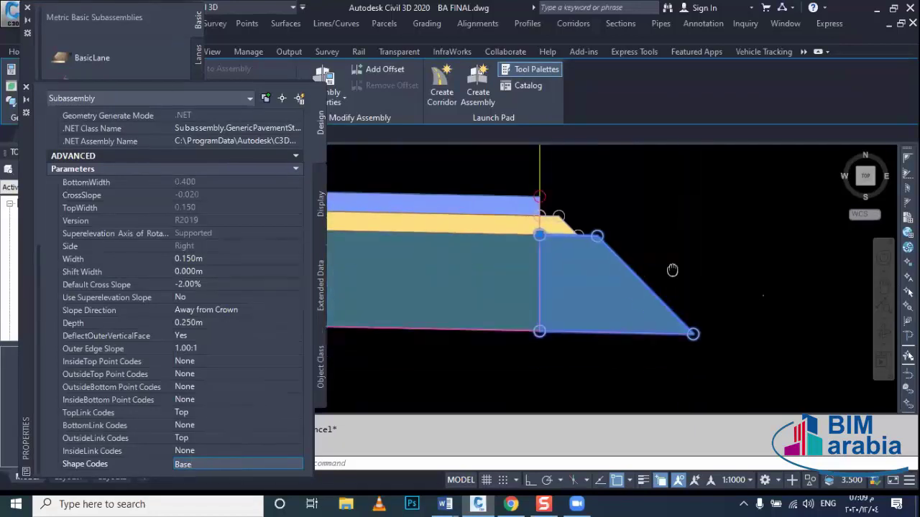
key("Escape")
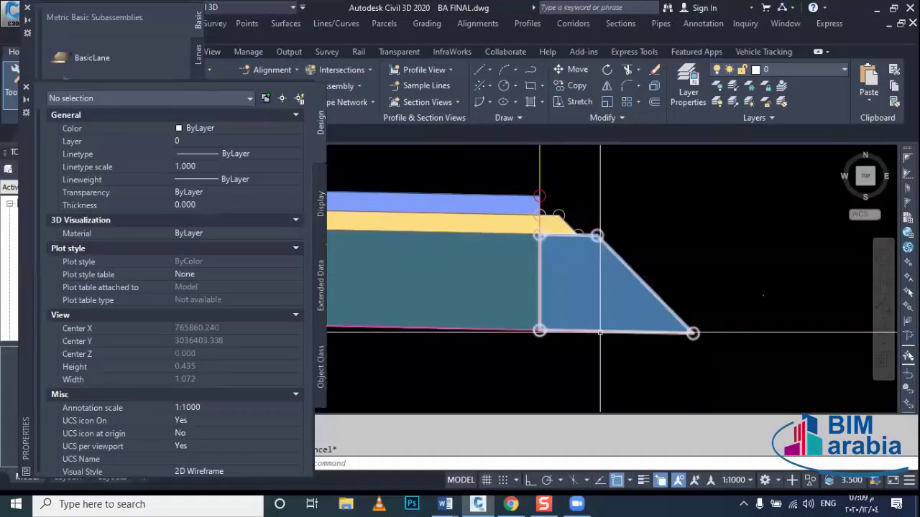
Set the base layer's BottomLink Codes to Datum.
left_click(600, 332)
scroll(154, 336, "down", 5)
scroll(211, 427, "down", 5)
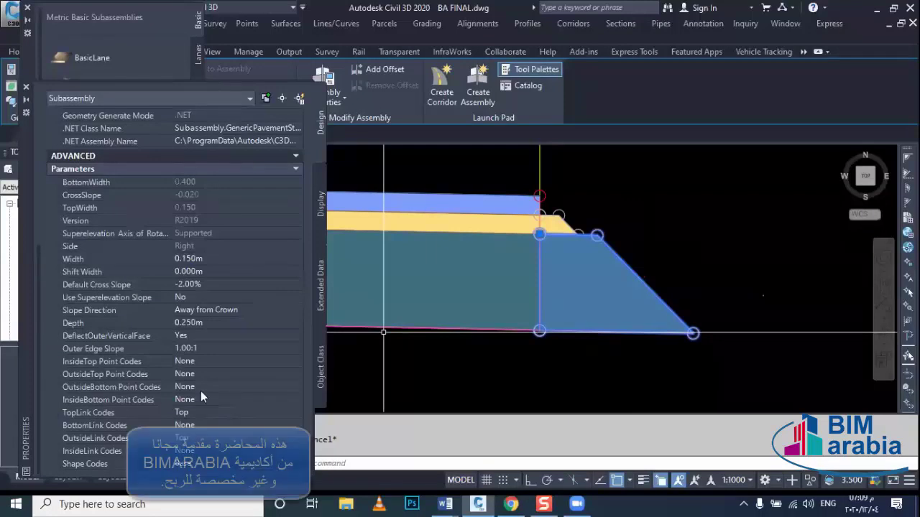
left_click(166, 425)
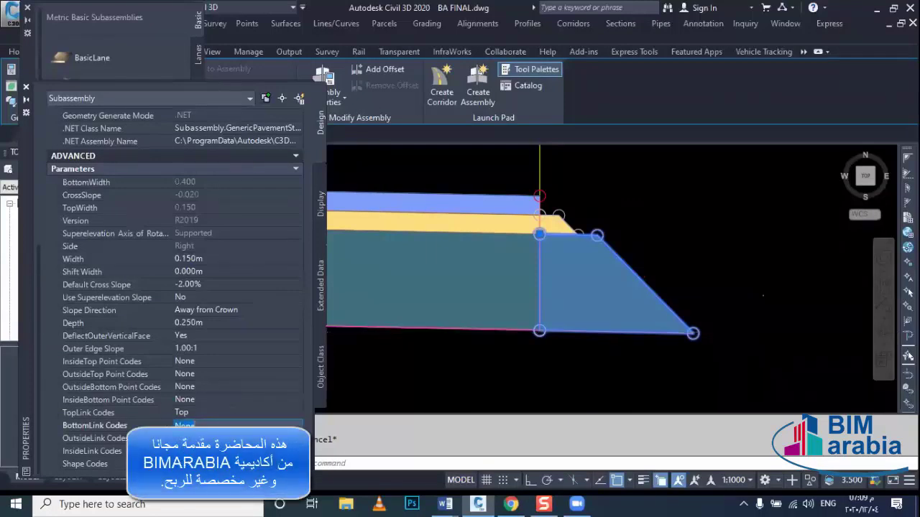
type("Datum")
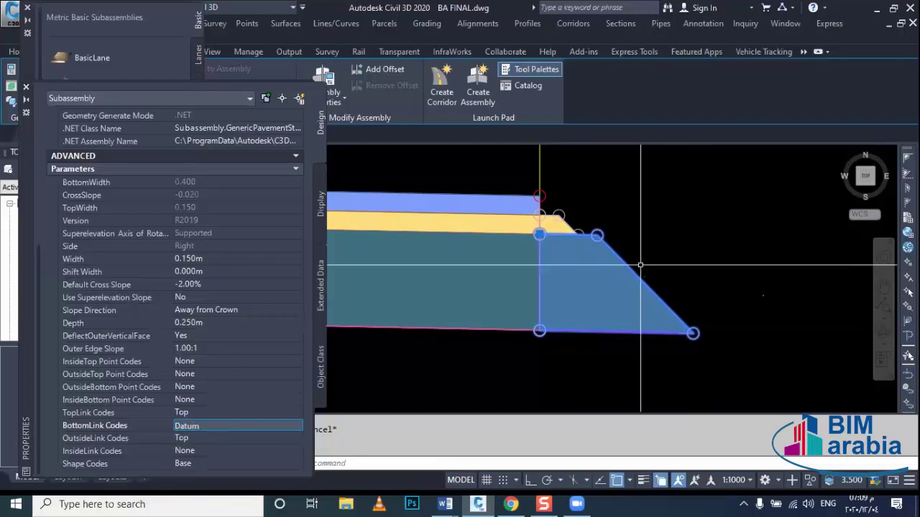
scroll(633, 288, "down", 4)
key("Escape")
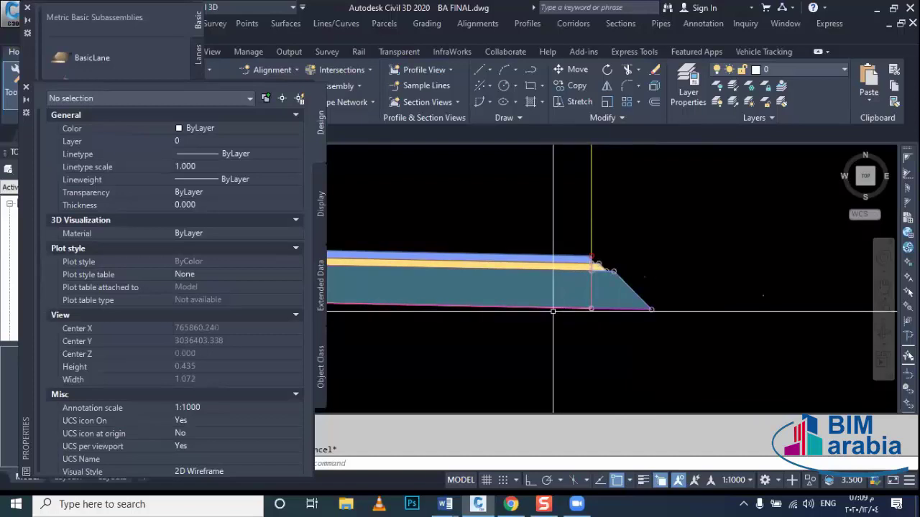
Select the lane subassembly in the assembly view.
scroll(553, 309, "down", 2)
scroll(563, 350, "down", 2)
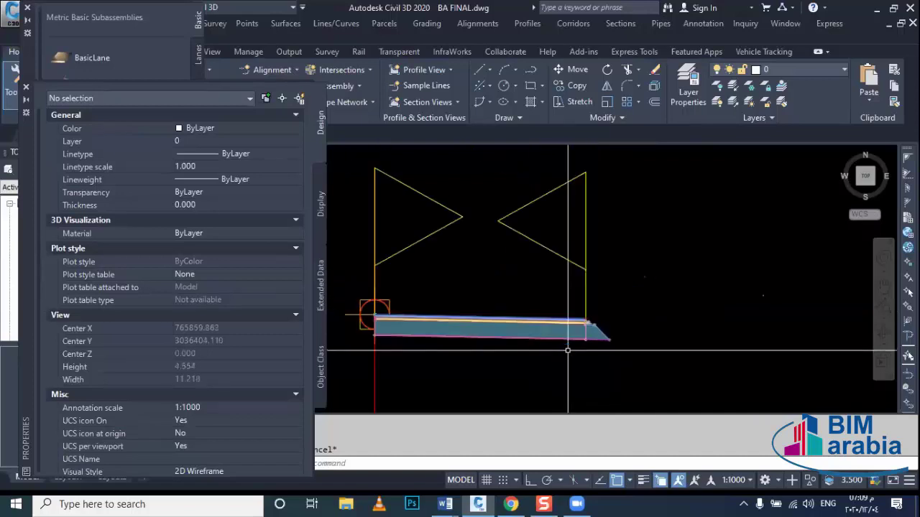
middle_click_drag(568, 350, 584, 340)
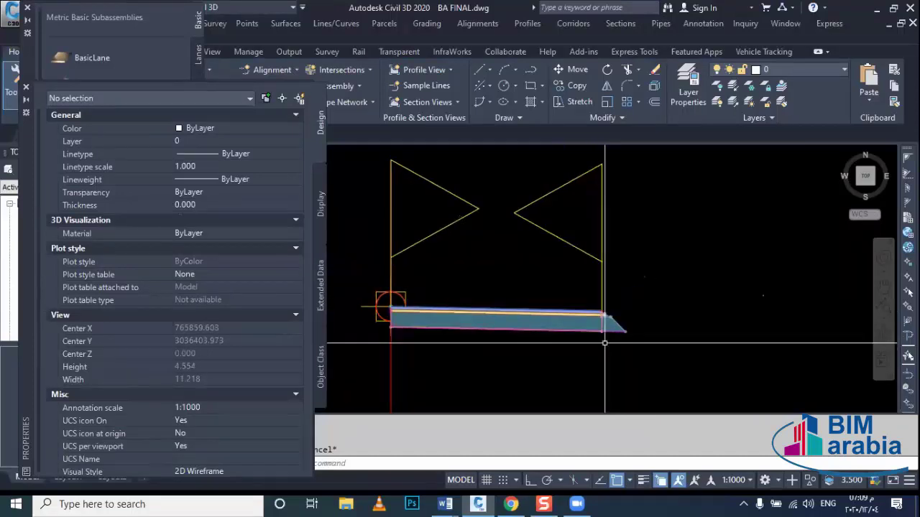
left_click(26, 87)
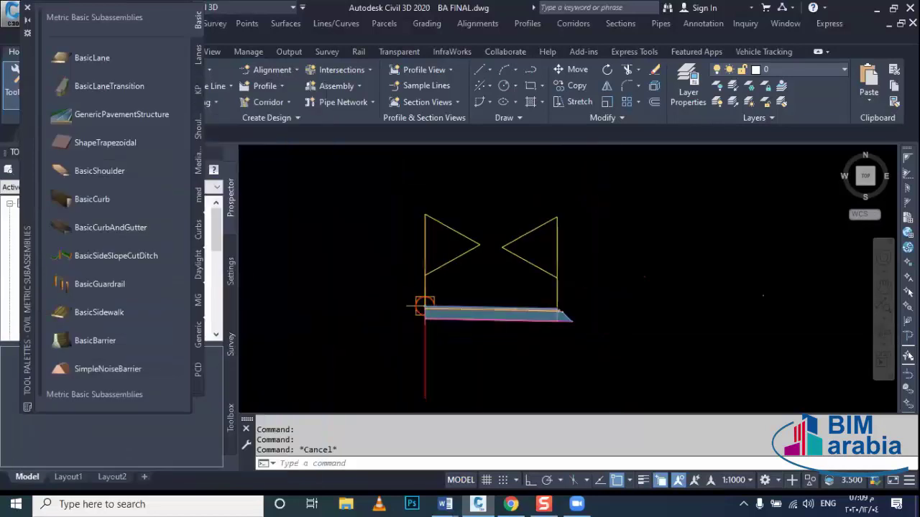
scroll(424, 305, "down", 2)
scroll(530, 293, "up", 2)
scroll(503, 316, "up", 3)
left_click(504, 335)
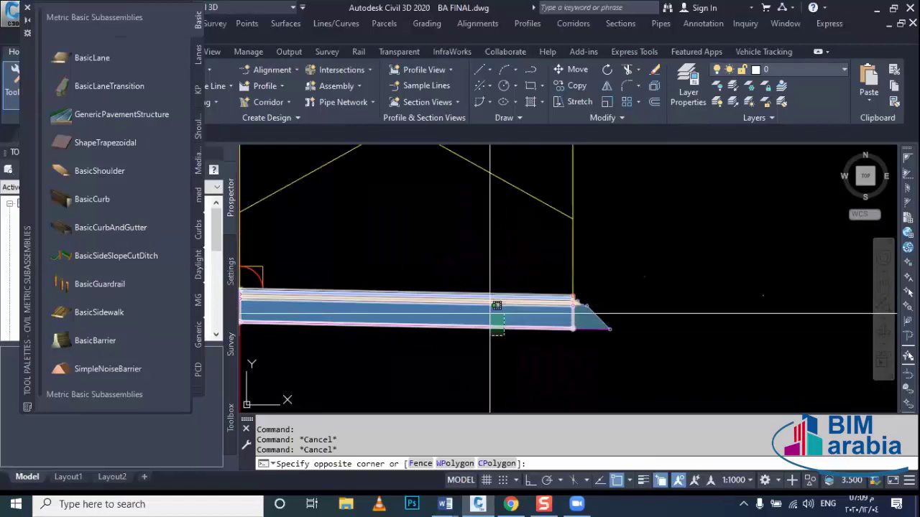
left_click(494, 309)
right_click(453, 369)
left_click(352, 370)
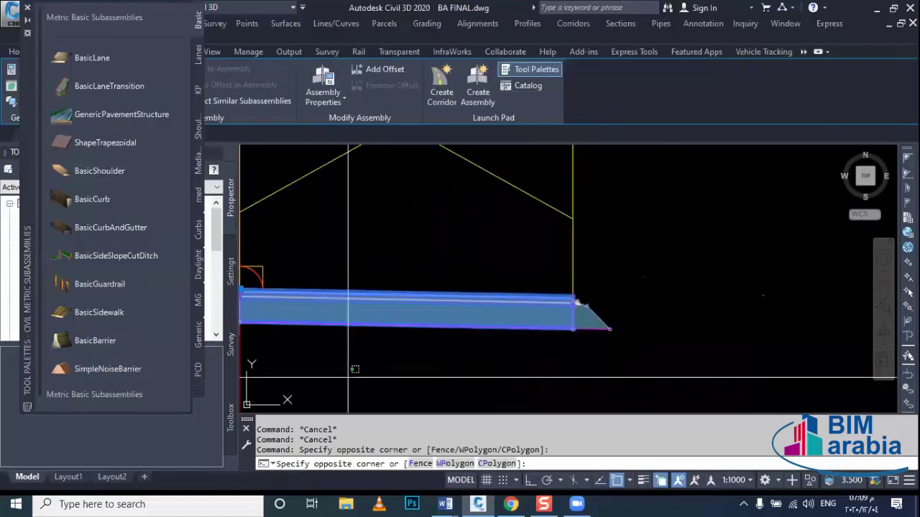
left_click(338, 363)
Set the lane's Default Slope to 2.00%.
key("ctrl+1")
scroll(230, 369, "down", 3)
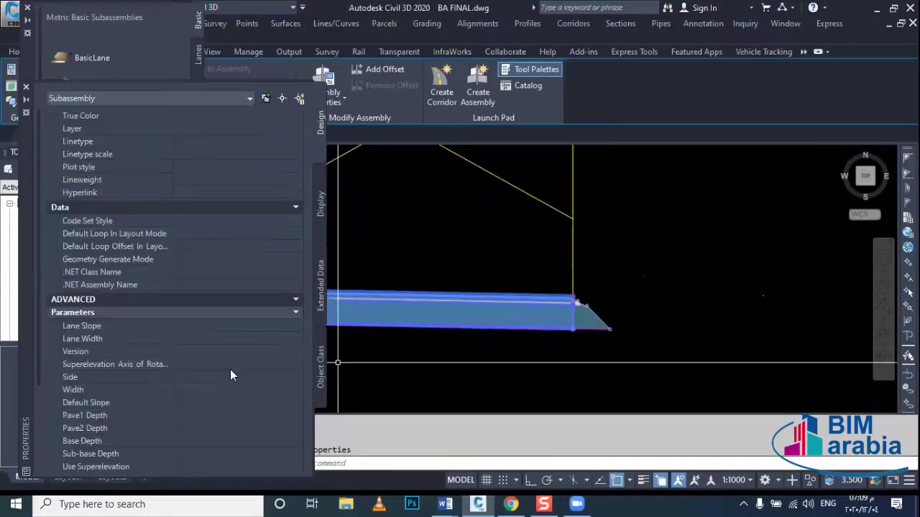
scroll(194, 368, "down", 2)
left_click(197, 350)
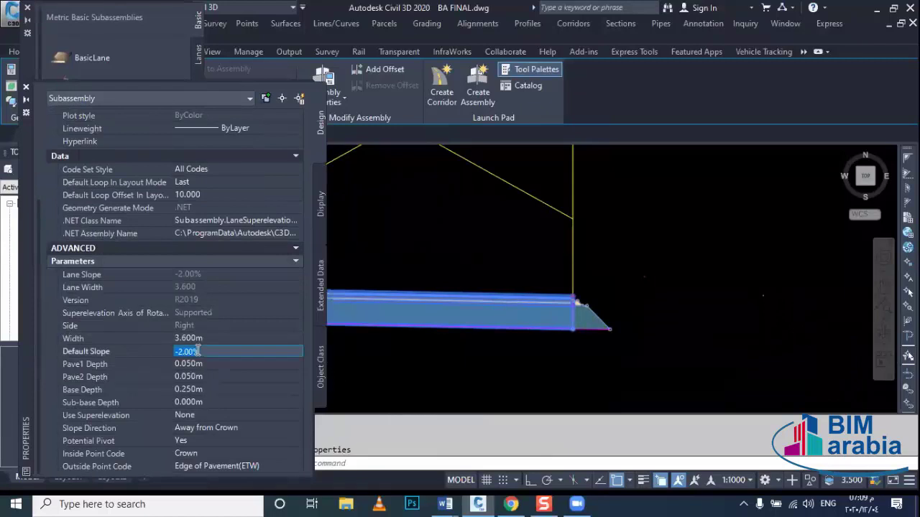
type("2")
key("Return")
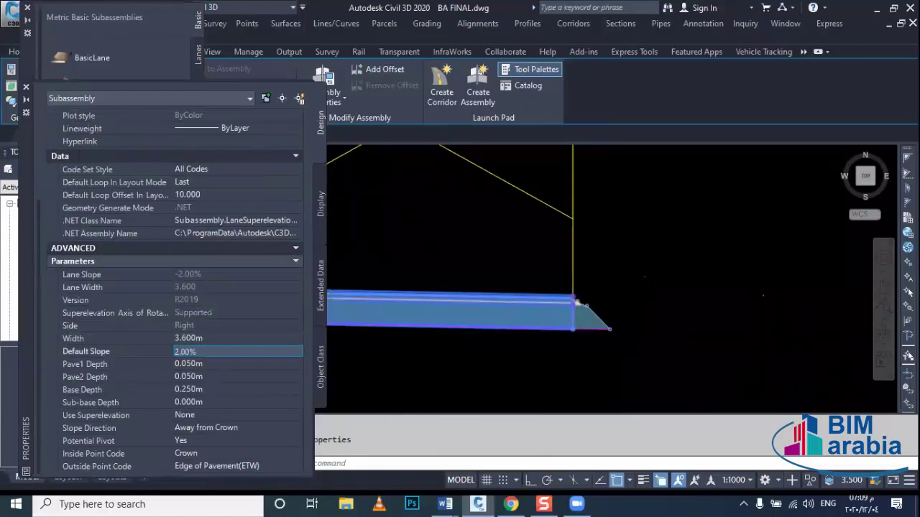
scroll(605, 288, "up", 3)
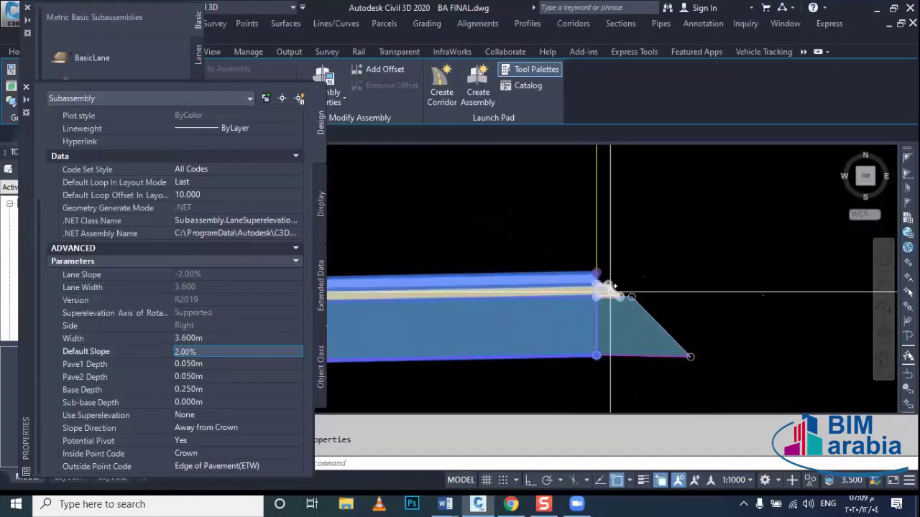
key("Escape")
Set Slope Direction to Towards Crown on both the thin pavement layer and the base layer.
left_click(618, 291)
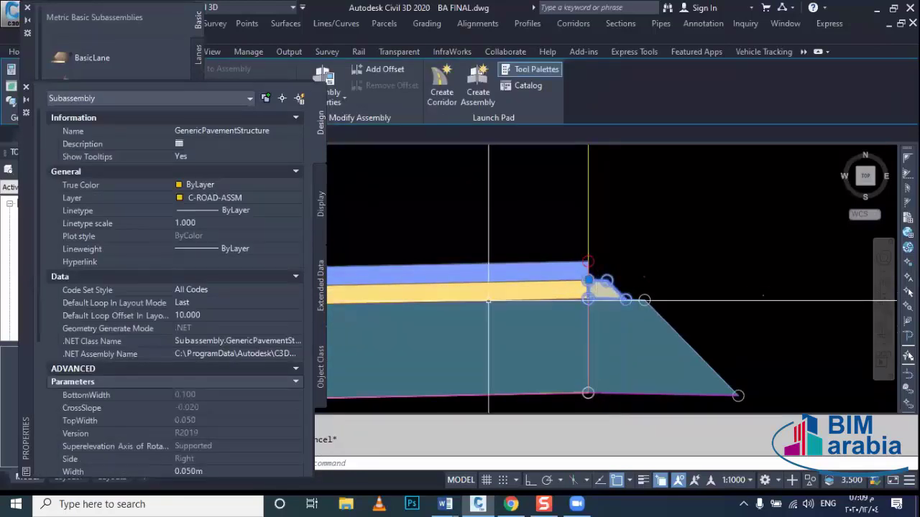
scroll(222, 388, "down", 5)
left_click(227, 364)
left_click(227, 364)
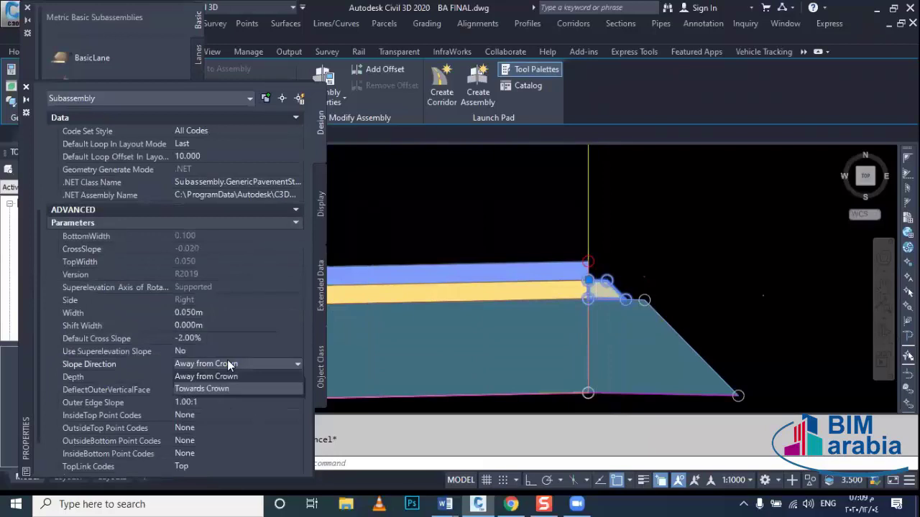
left_click(229, 390)
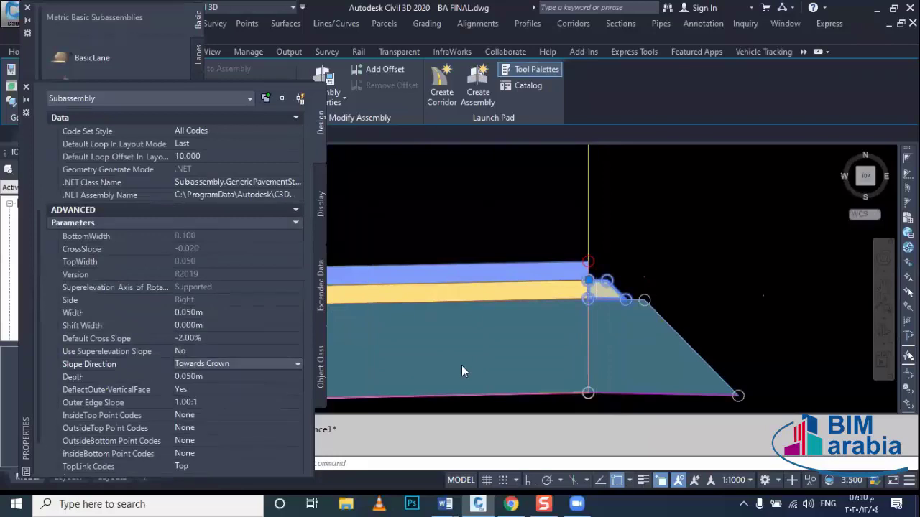
key("Escape")
left_click(661, 327)
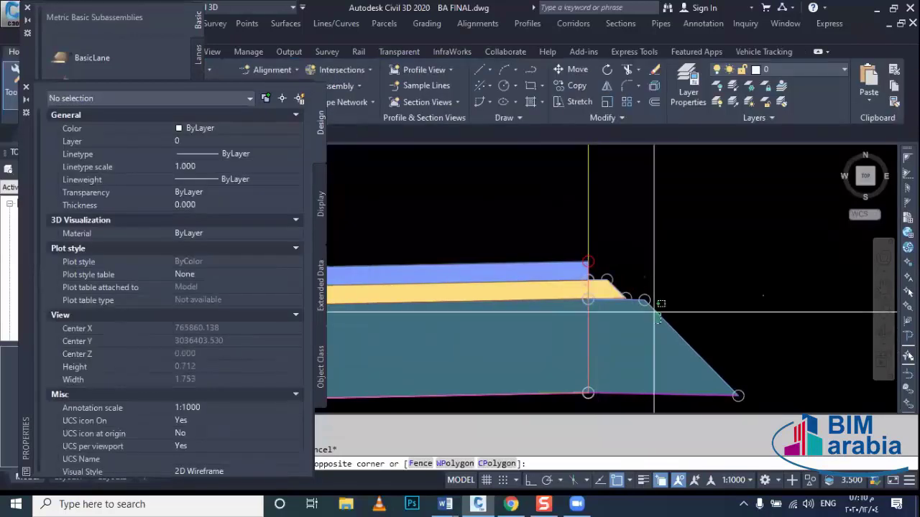
left_click(641, 321)
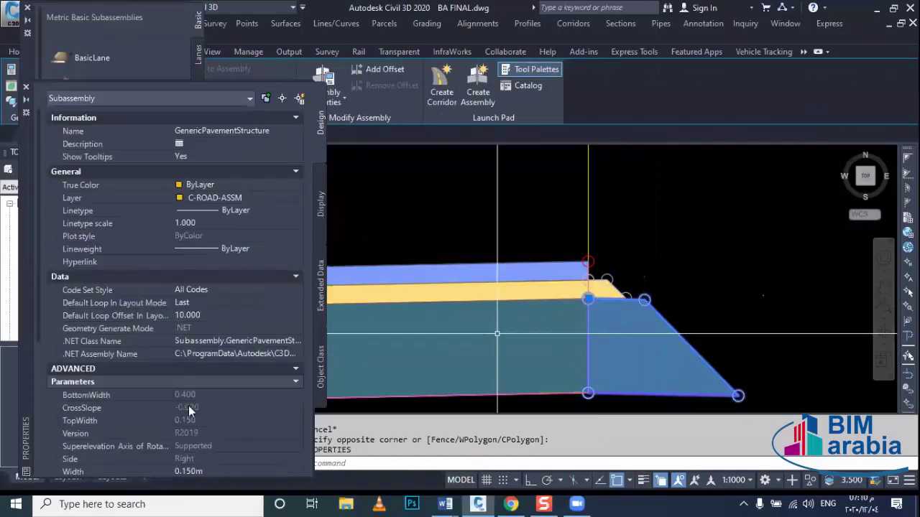
scroll(198, 388, "down", 5)
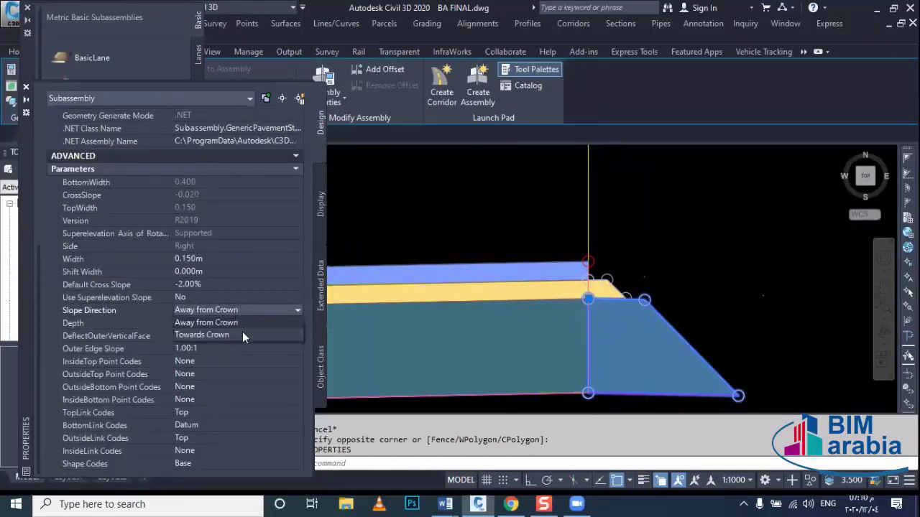
left_click(242, 332)
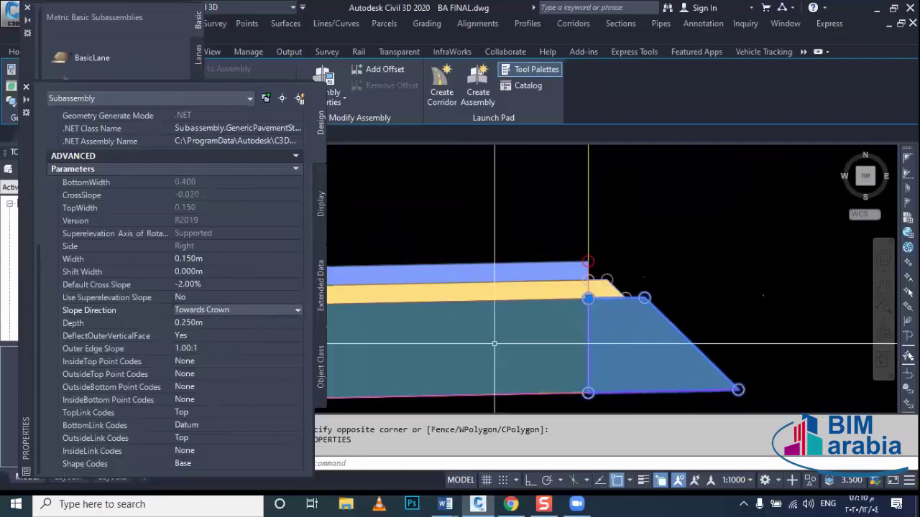
key("Escape")
scroll(589, 323, "down", 5)
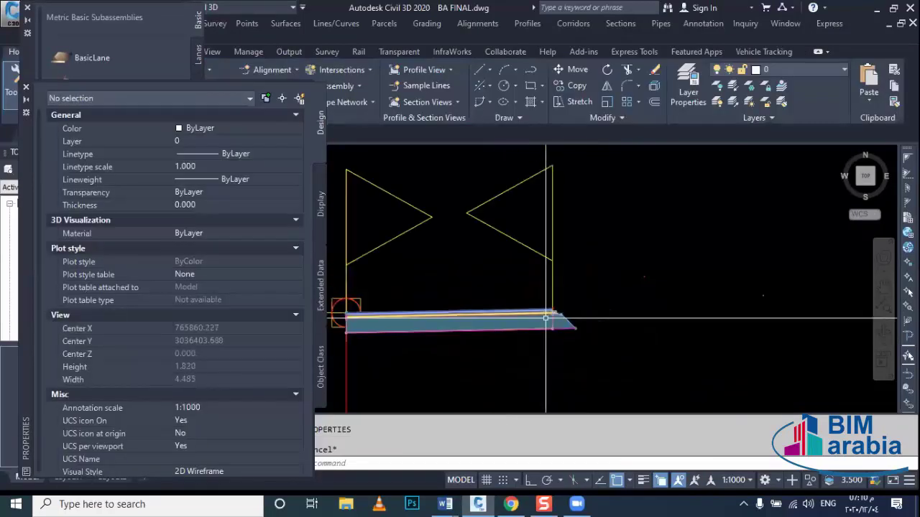
Mirror the lane and its pavement layers about the assembly marker onto the left side.
left_click(569, 347)
left_click(550, 302)
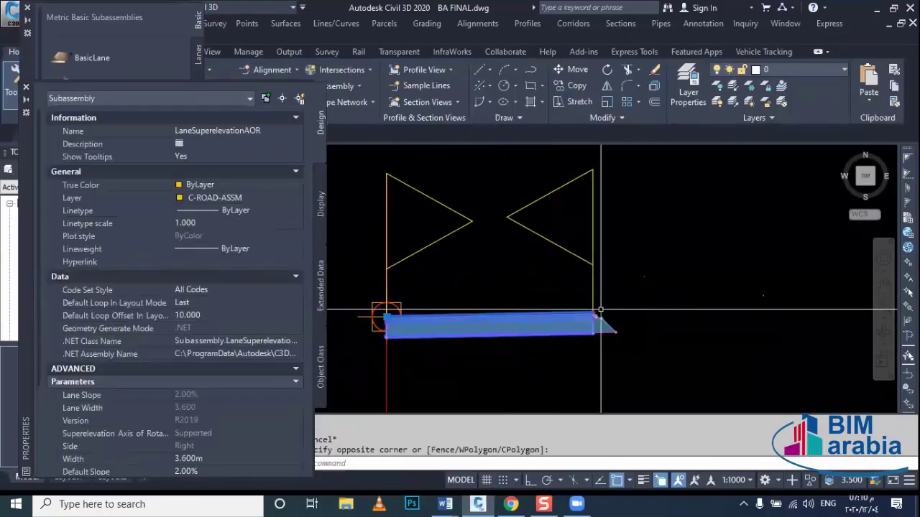
right_click(630, 361)
left_click(579, 330)
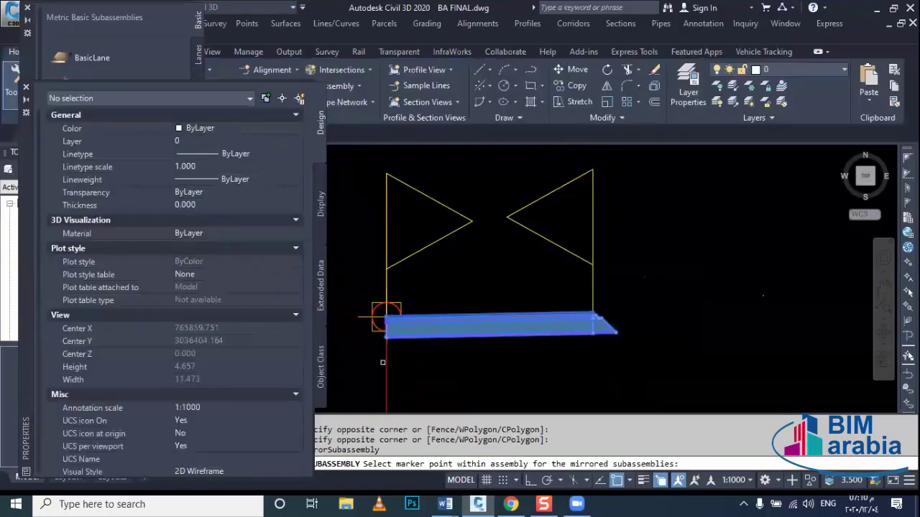
left_click(386, 315)
scroll(589, 331, "down", 3)
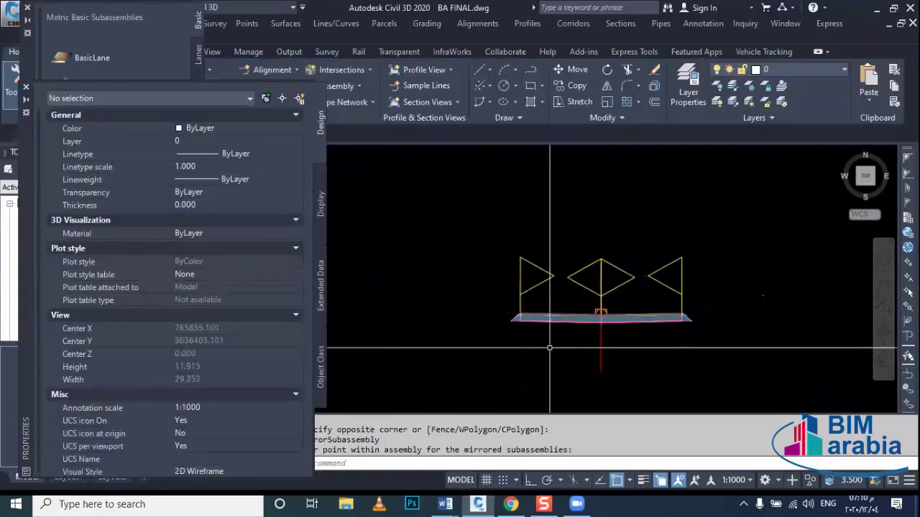
key("Escape")
scroll(538, 343, "up", 4)
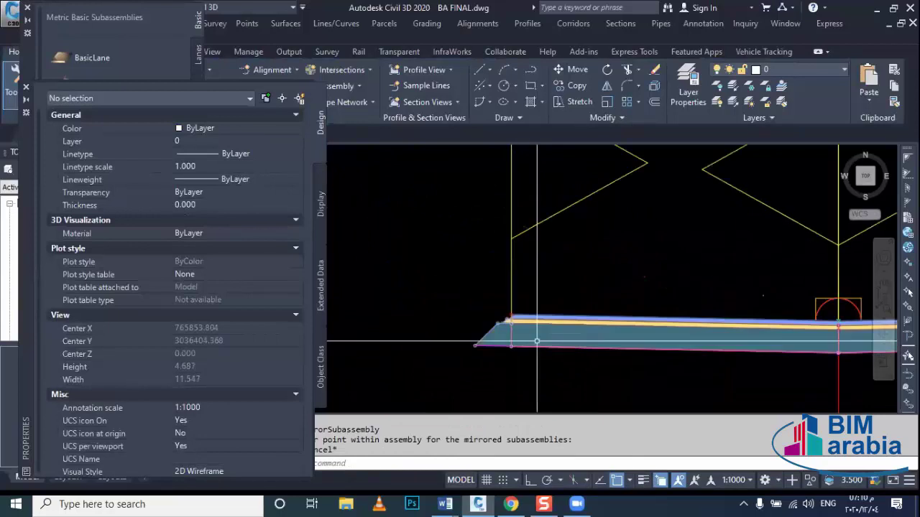
scroll(513, 339, "up", 5)
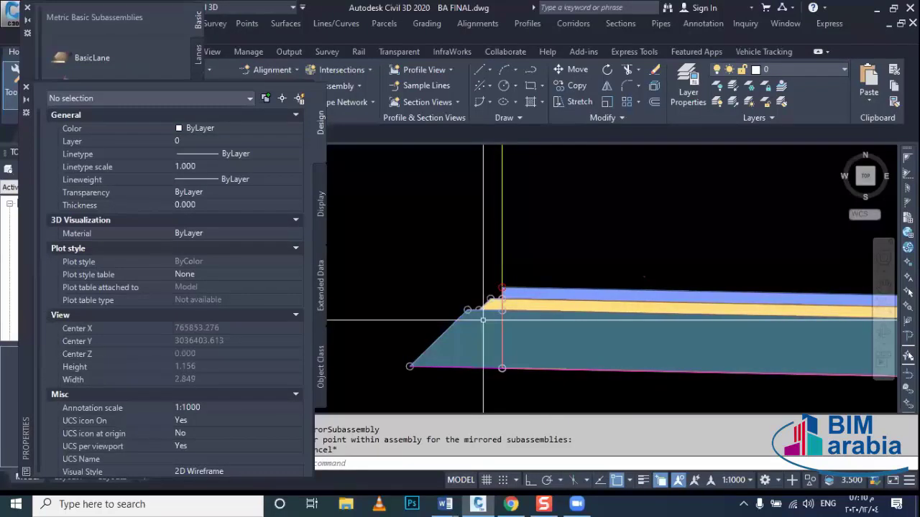
scroll(391, 318, "down", 2)
scroll(403, 345, "down", 2)
scroll(410, 355, "down", 1)
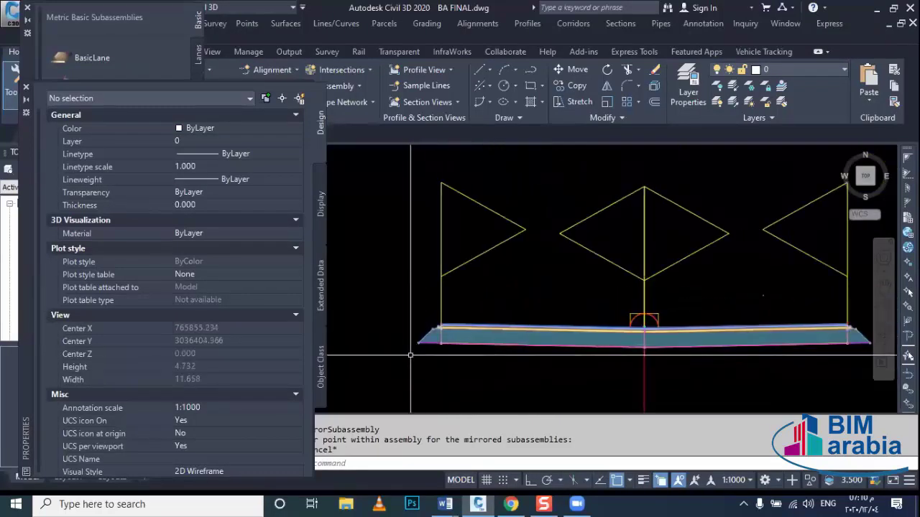
key("Escape")
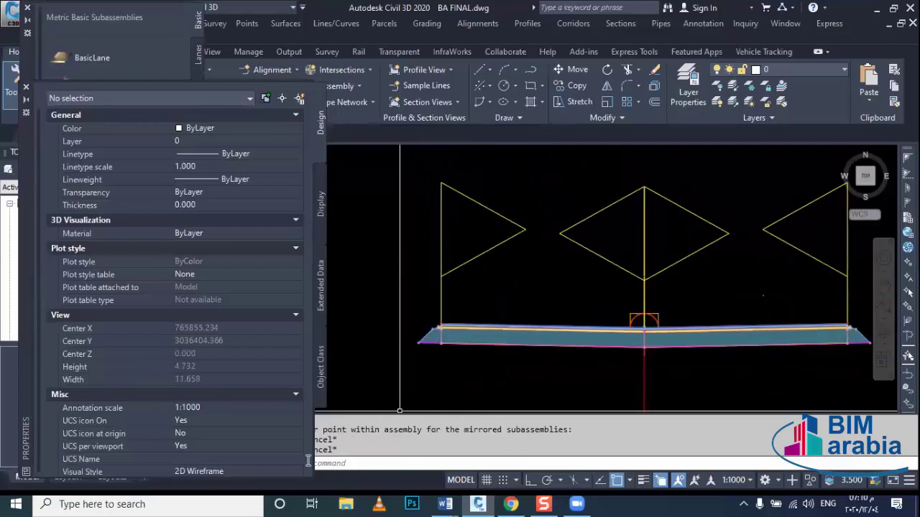
Search 'sub' and launch Autodesk Subassembly Composer 2020 on a new Subassembly1.pkt.
left_click(194, 503)
type("c")
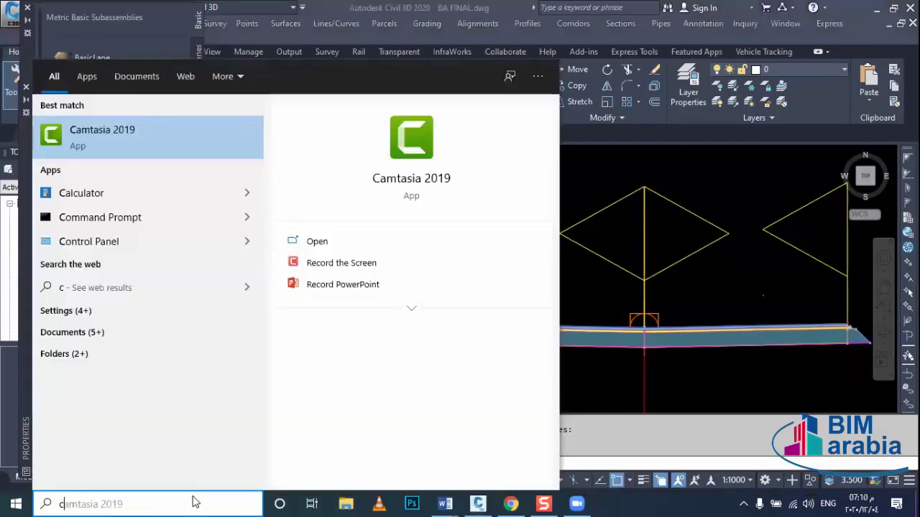
key("BackSpace")
type("sub")
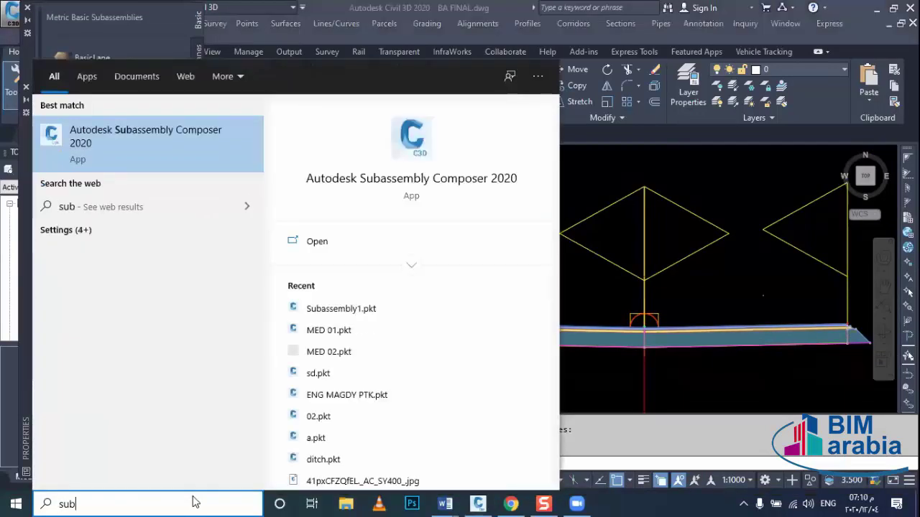
key("Return")
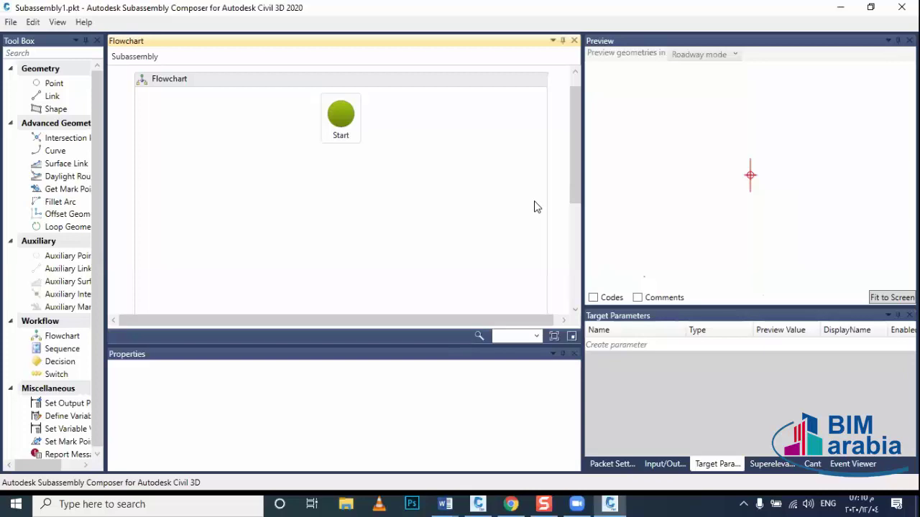
left_click(419, 158)
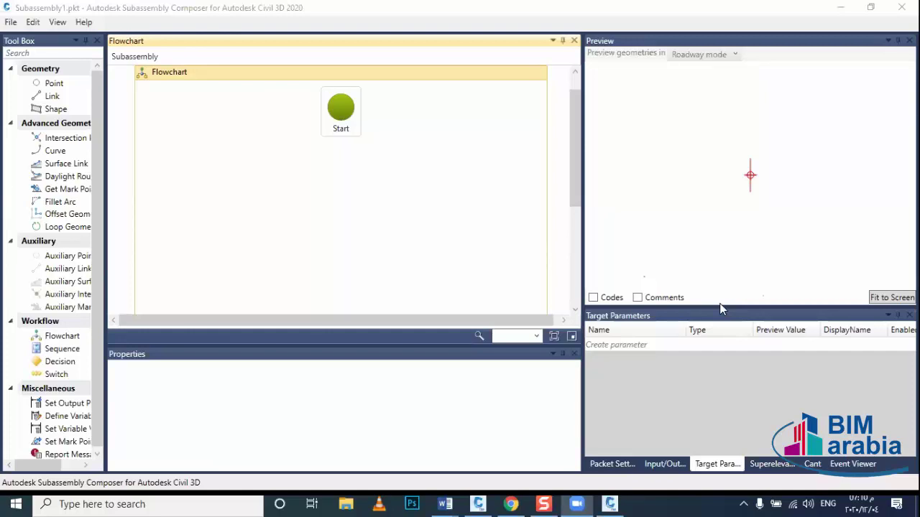
Add points P1 and P2 to the flowchart below the Start node.
left_click(421, 230)
mouse_move(43, 84)
left_mouse_down()
mouse_move(422, 151)
mouse_move(427, 115)
left_mouse_up()
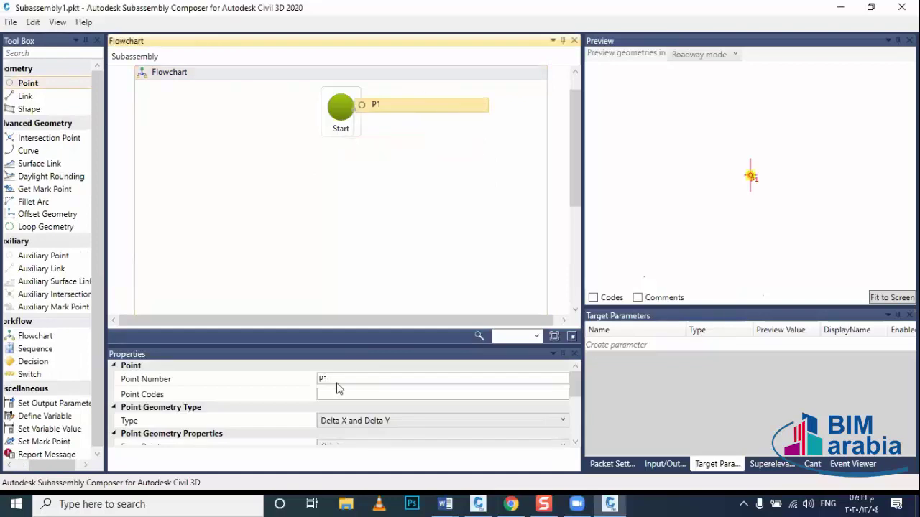
mouse_move(421, 105)
left_click_drag(400, 109, 426, 102)
left_click(23, 89)
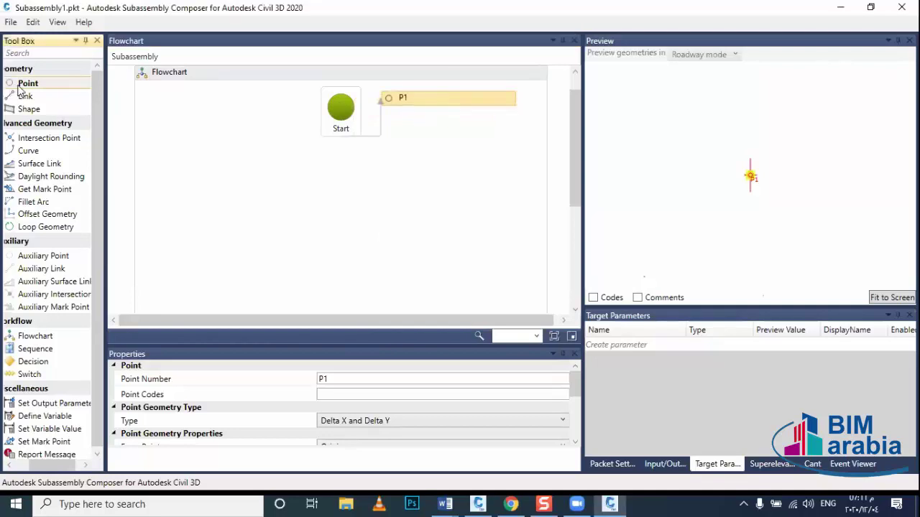
mouse_move(19, 85)
left_mouse_down()
mouse_move(319, 158)
mouse_move(467, 163)
mouse_move(475, 154)
left_mouse_up()
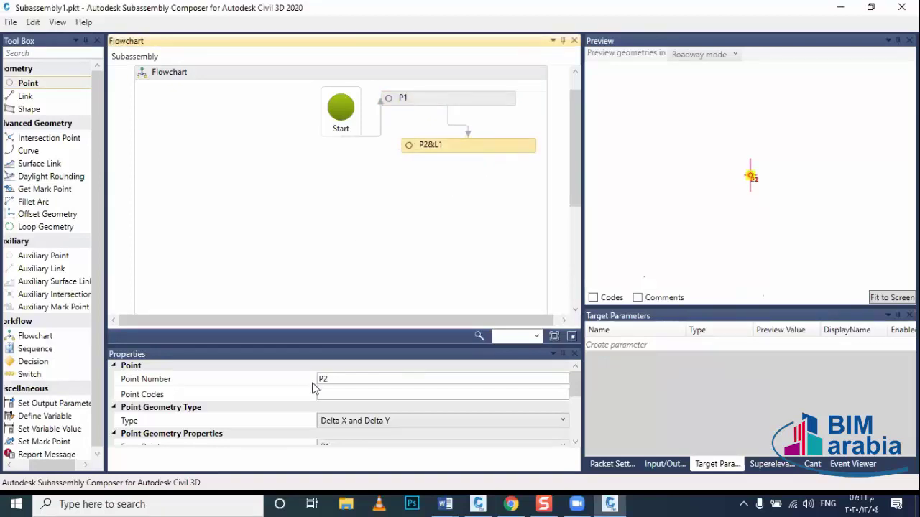
Define P2 by Slope and Delta X, with a -2.00% slope and Delta X 3.5.
scroll(313, 406, "down", 1)
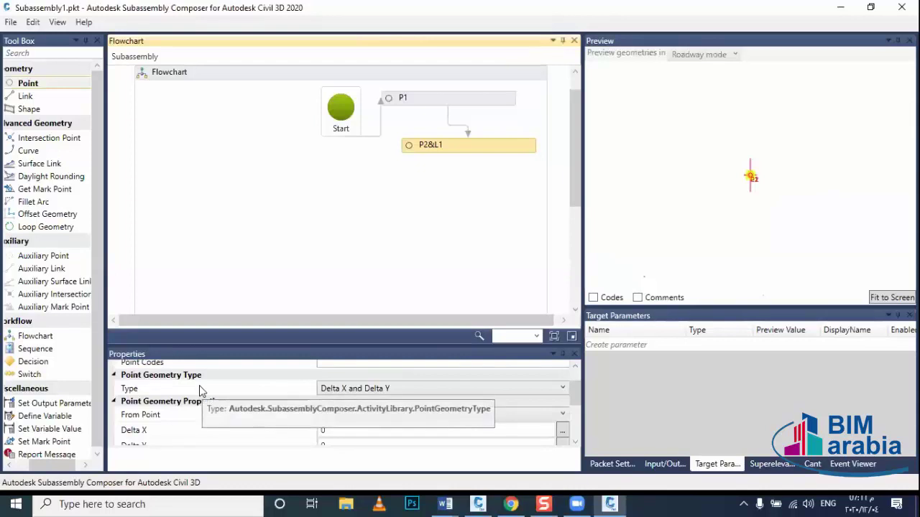
left_click(371, 394)
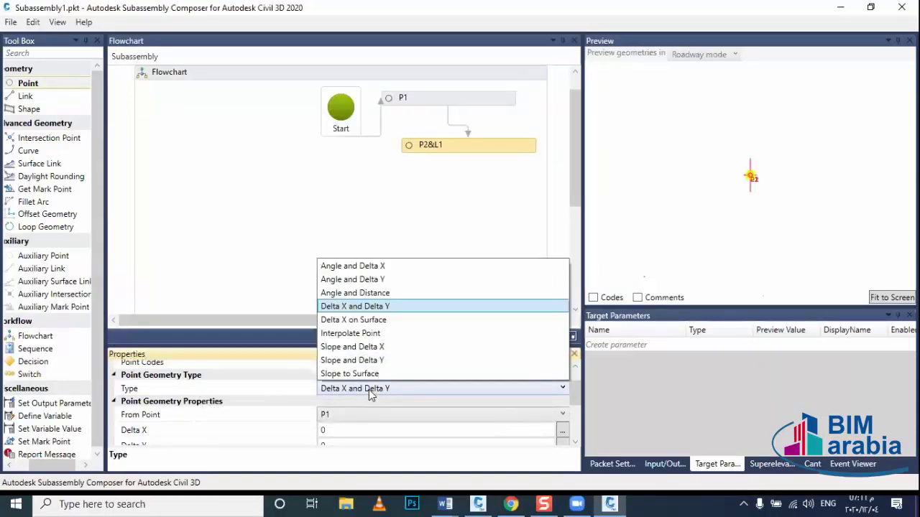
left_click(381, 347)
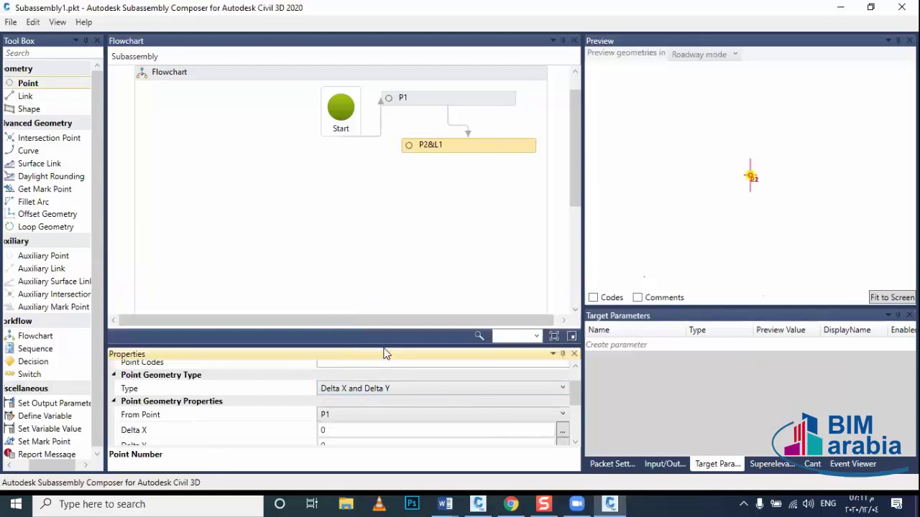
scroll(264, 415, "down", 1)
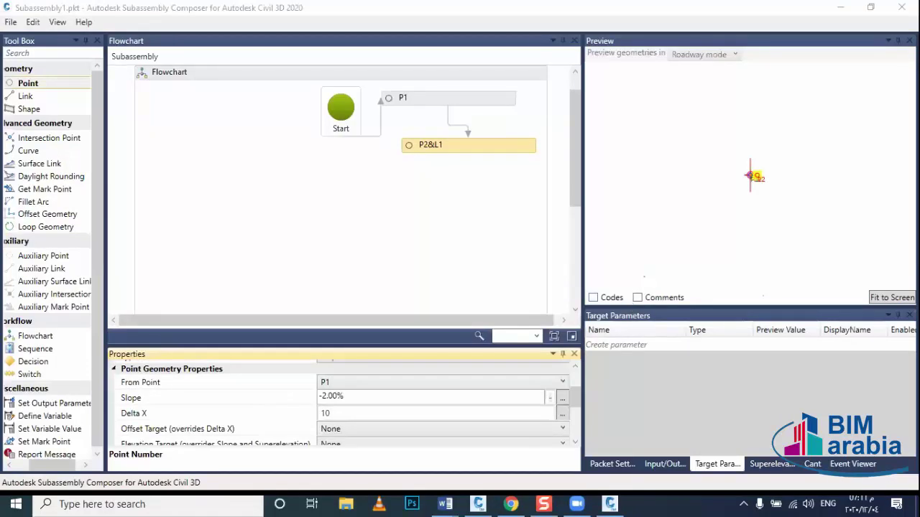
left_click(885, 297)
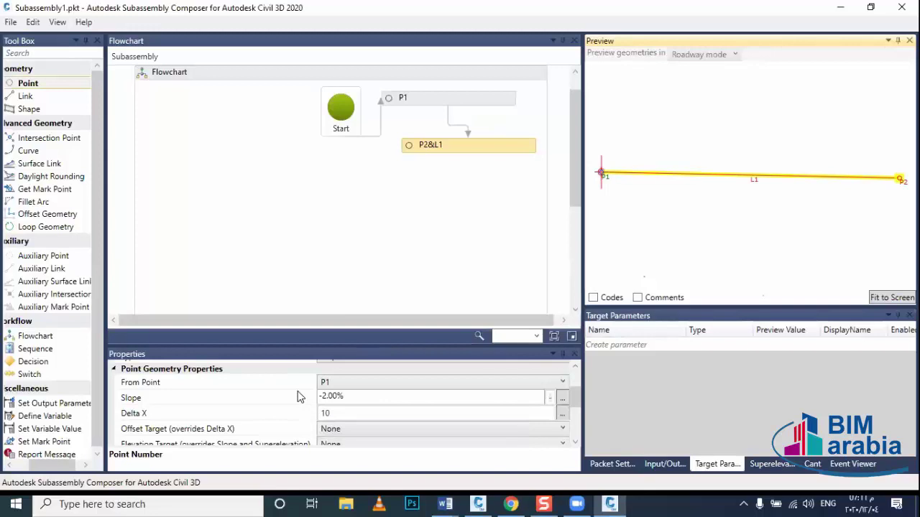
middle_click_drag(749, 217, 738, 215)
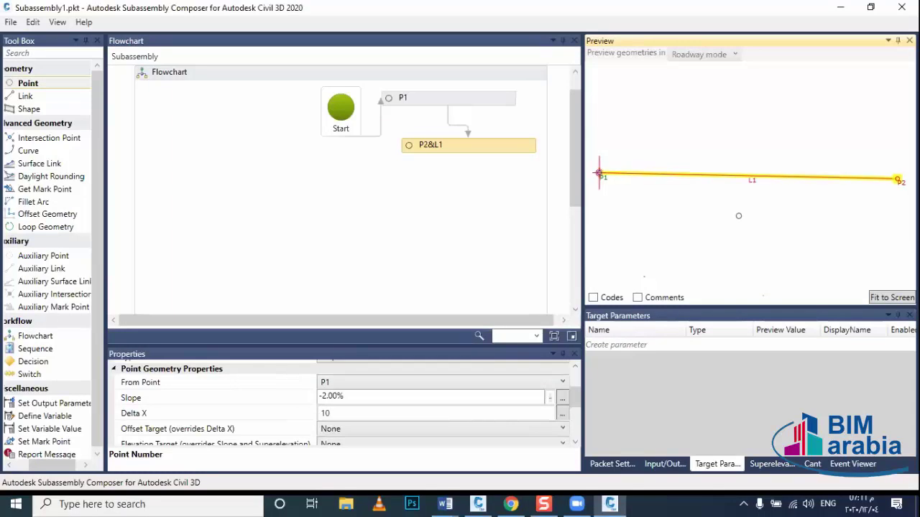
left_click(390, 413)
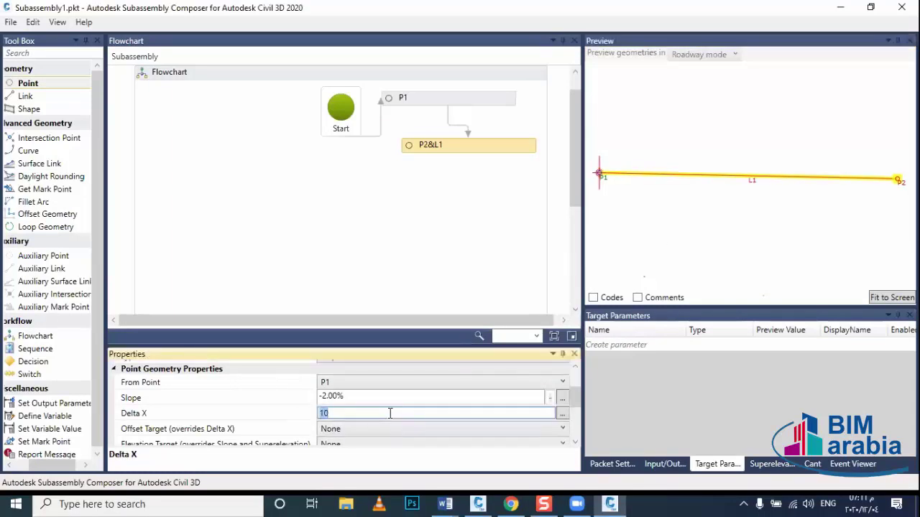
type("3.5")
left_click(702, 235)
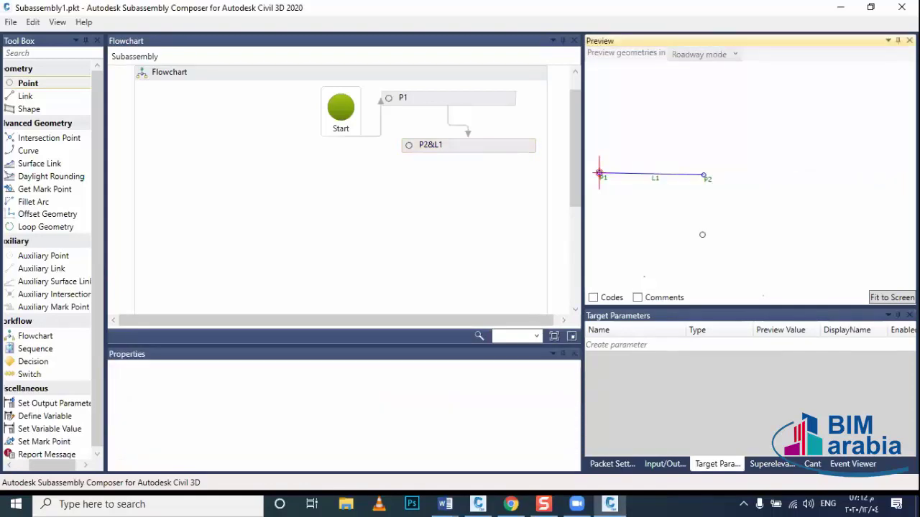
middle_click_drag(687, 224, 716, 223)
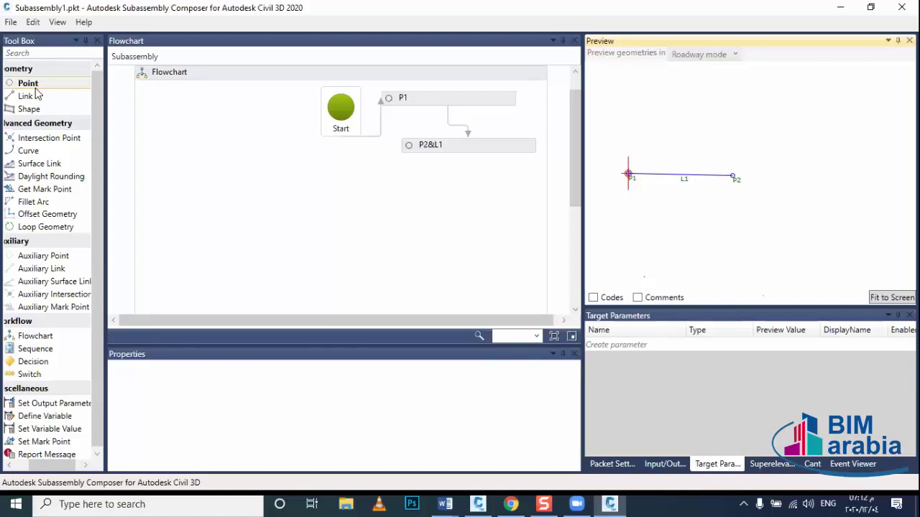
Add point P3 with a Delta Y of -0.05.
mouse_move(32, 87)
left_mouse_down()
mouse_move(408, 199)
mouse_move(479, 197)
left_mouse_up()
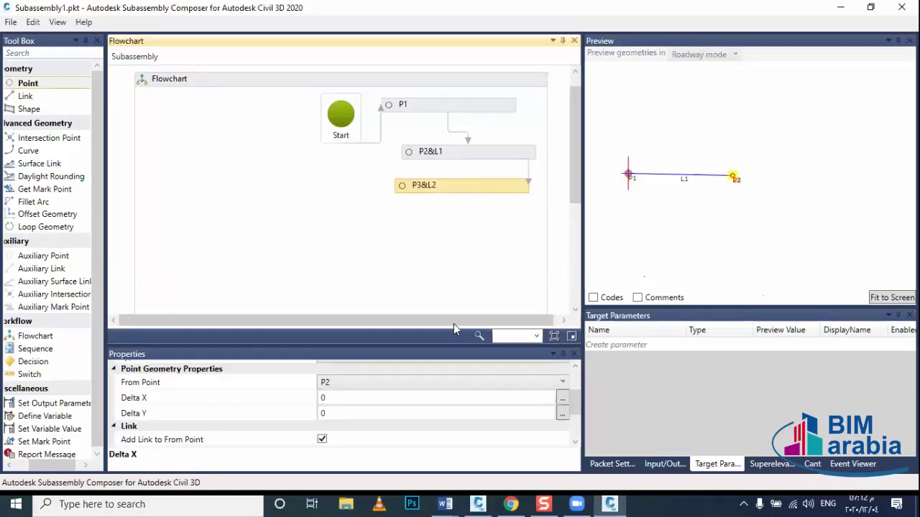
left_click(408, 415)
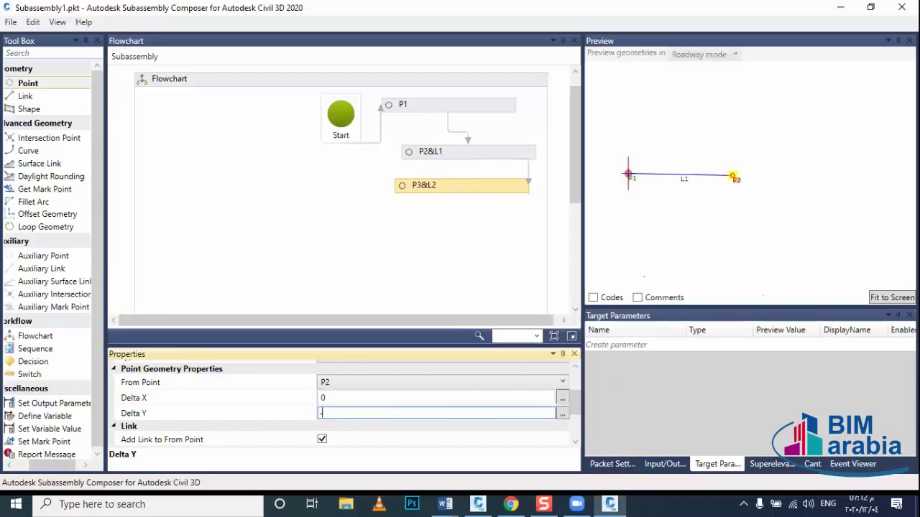
type("-.05")
left_click(363, 253)
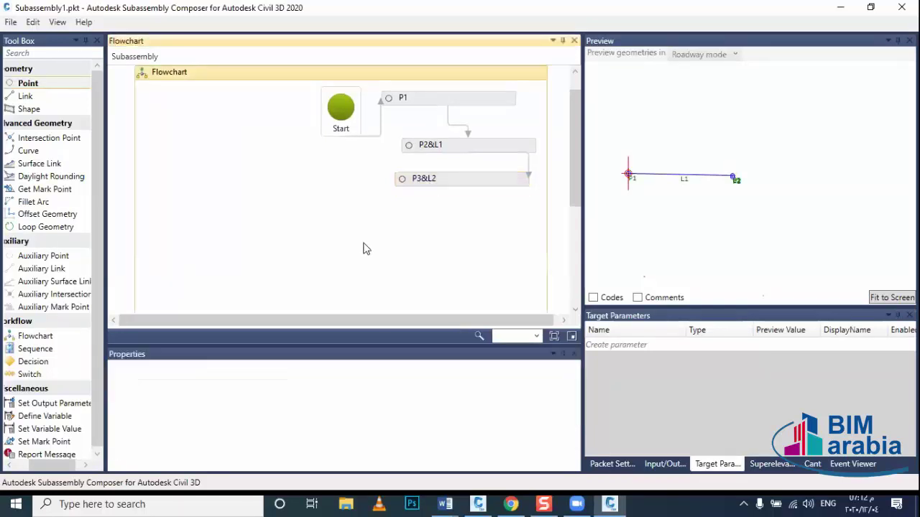
scroll(875, 271, "up", 3)
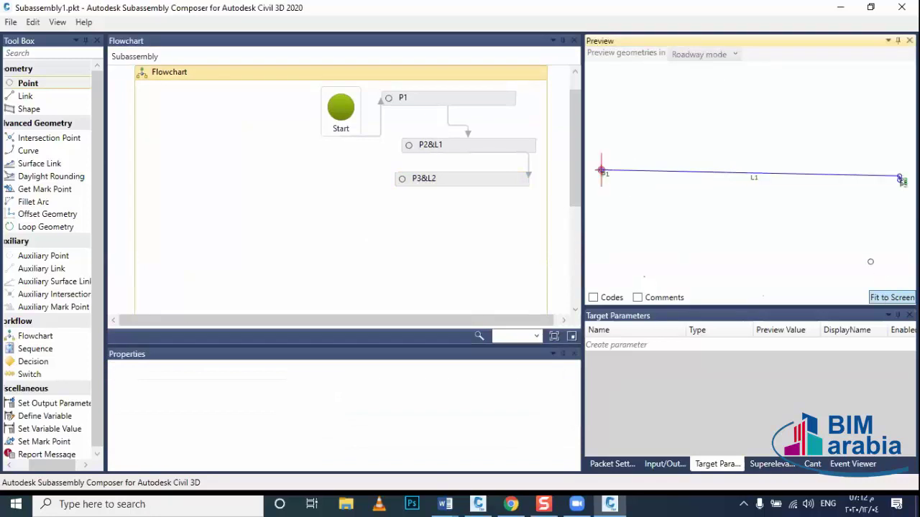
middle_click_drag(864, 213, 822, 205)
scroll(786, 182, "up", 1)
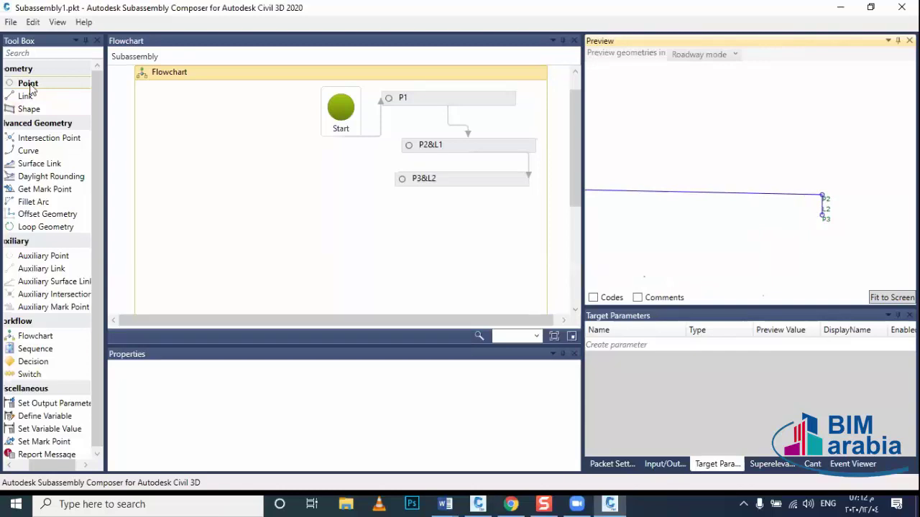
Add point P4 measured from P1 with Delta X 0 and Delta Y -0.05.
mouse_move(28, 83)
left_mouse_down()
mouse_move(387, 243)
mouse_move(460, 230)
left_mouse_up()
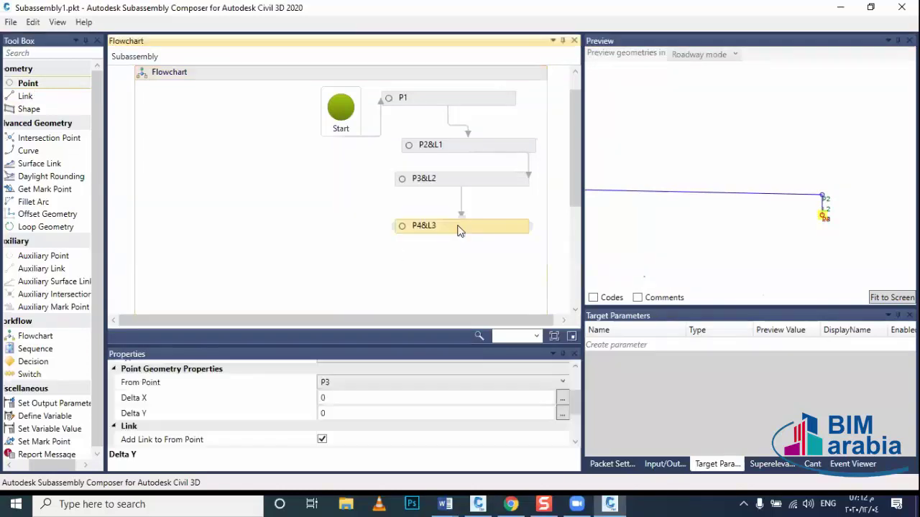
left_click(392, 379)
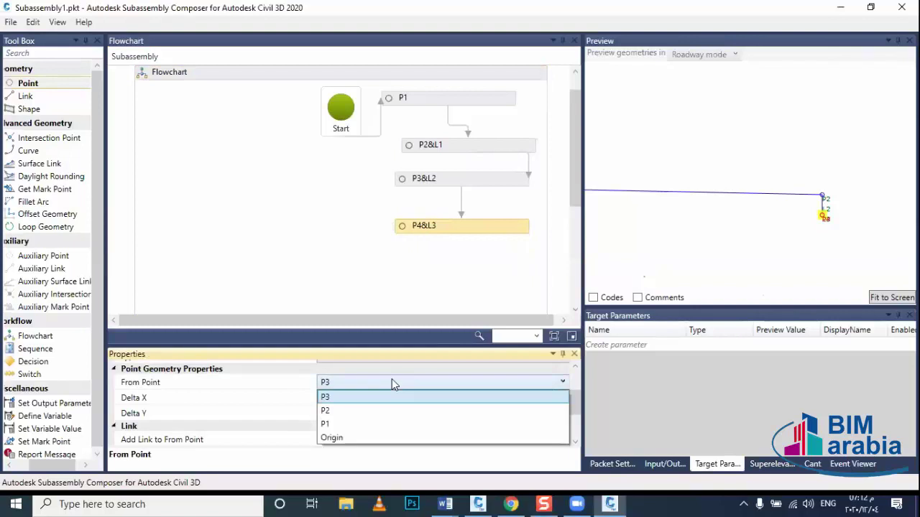
left_click(387, 424)
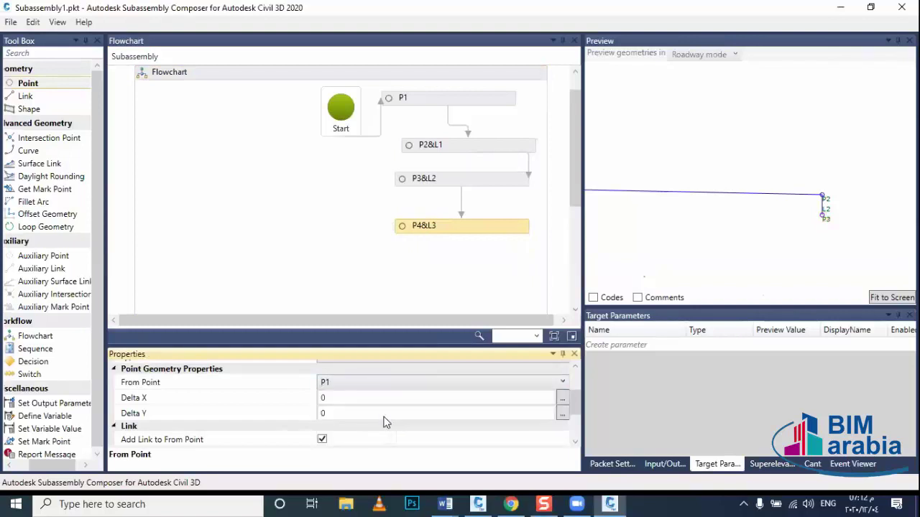
left_click(384, 414)
type("-.05")
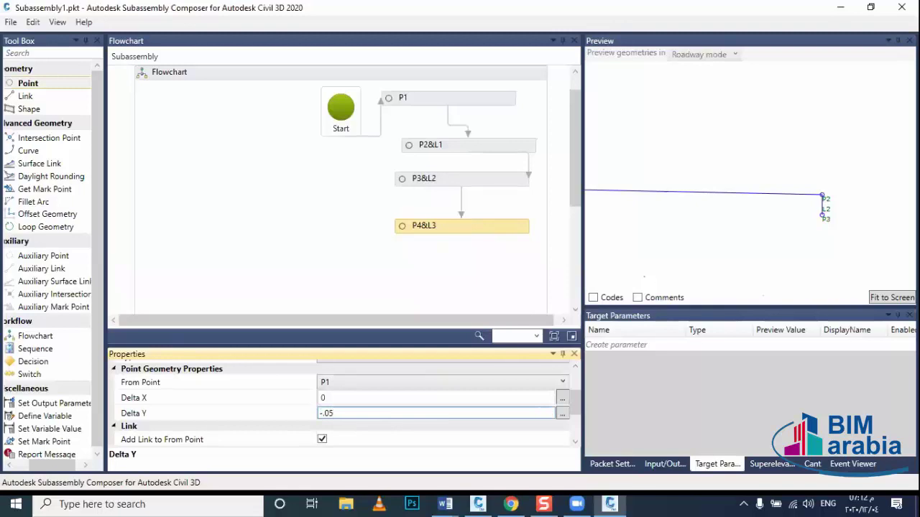
key("Return")
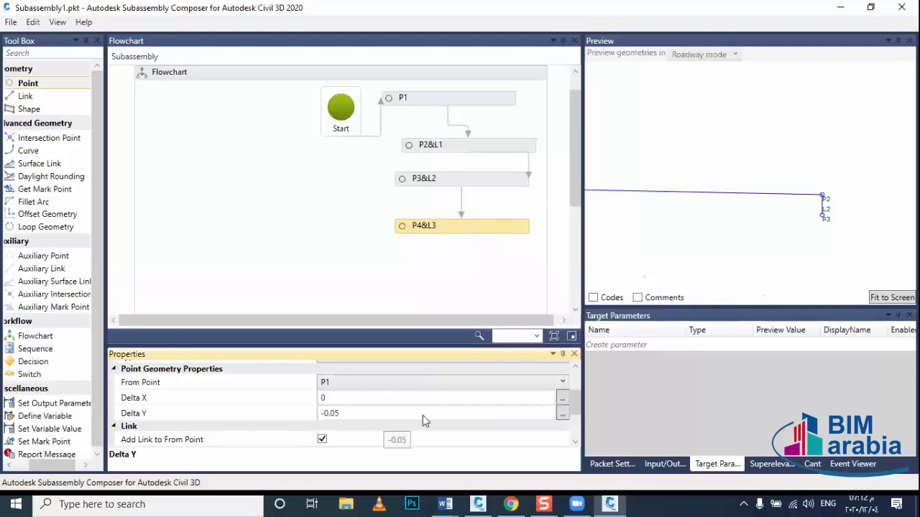
left_click(658, 263)
scroll(686, 244, "down", 2)
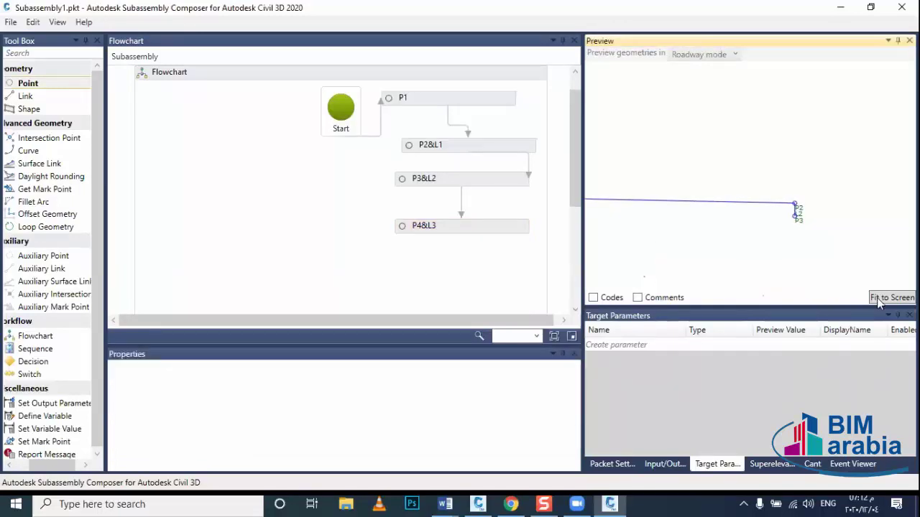
mouse_move(681, 186)
middle_mouse_down()
mouse_move(654, 239)
mouse_move(653, 228)
middle_mouse_up()
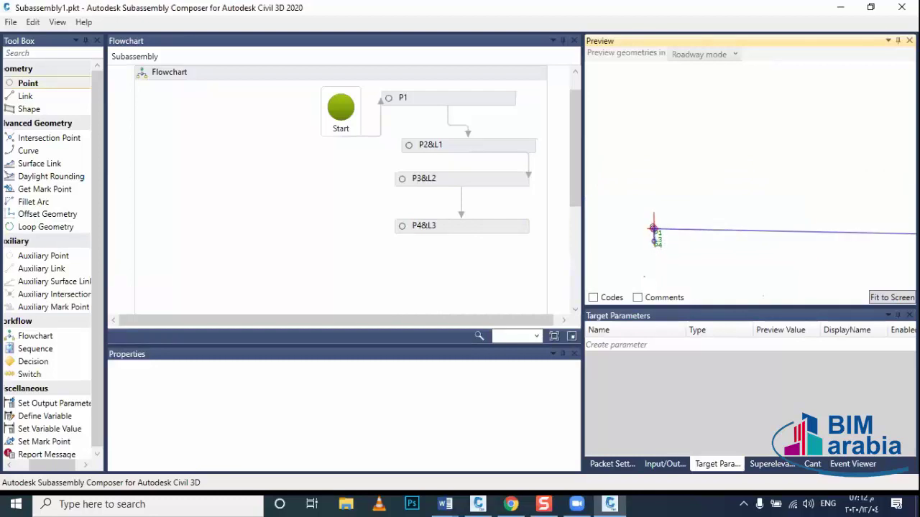
scroll(654, 228, "down", 2)
scroll(653, 228, "down", 2)
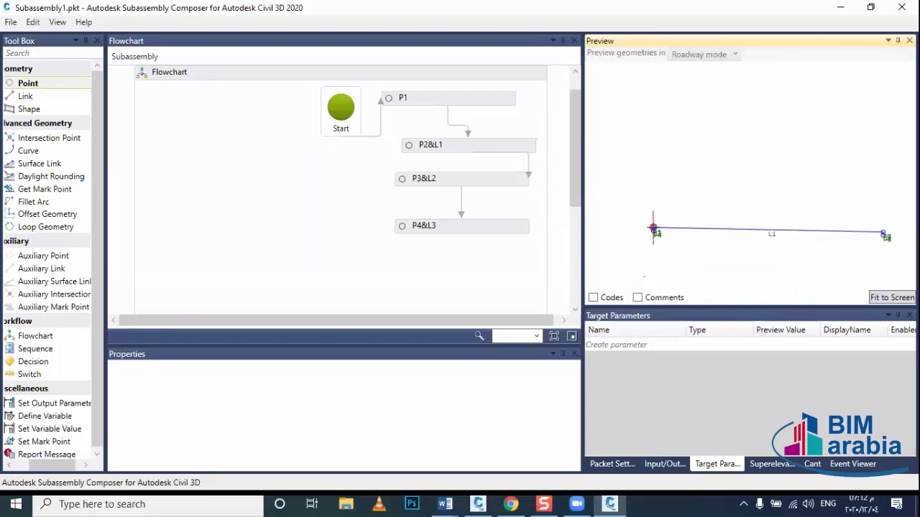
Add link L4 after P4&L3, running from P3 to P4.
left_click_drag(35, 95, 441, 261)
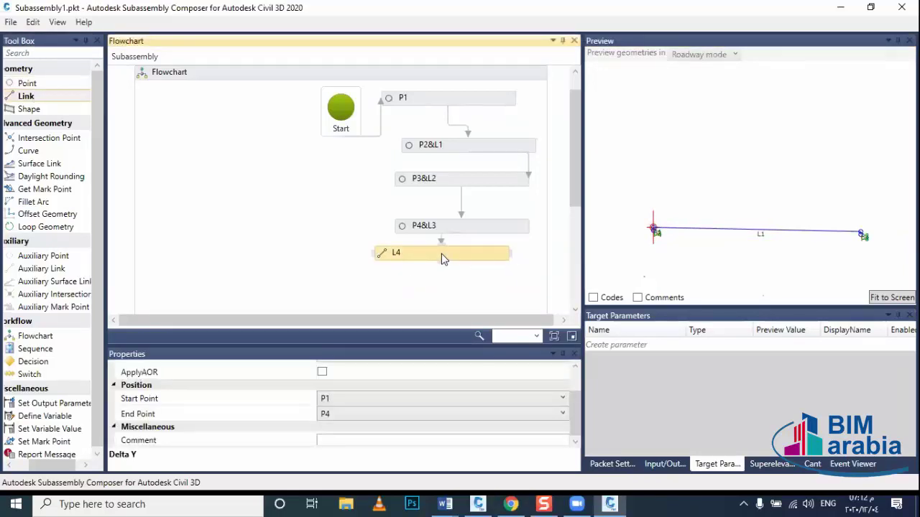
left_click(387, 402)
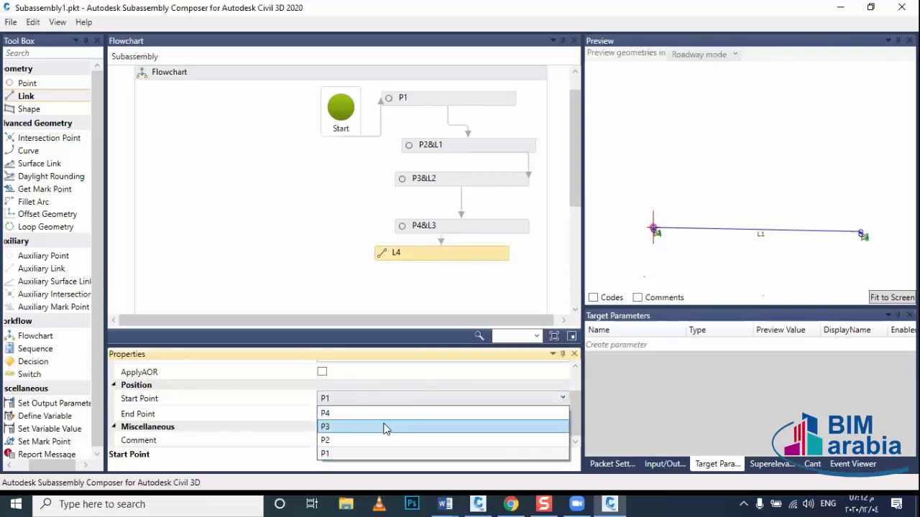
left_click(385, 428)
scroll(694, 273, "up", 2)
scroll(695, 274, "up", 1)
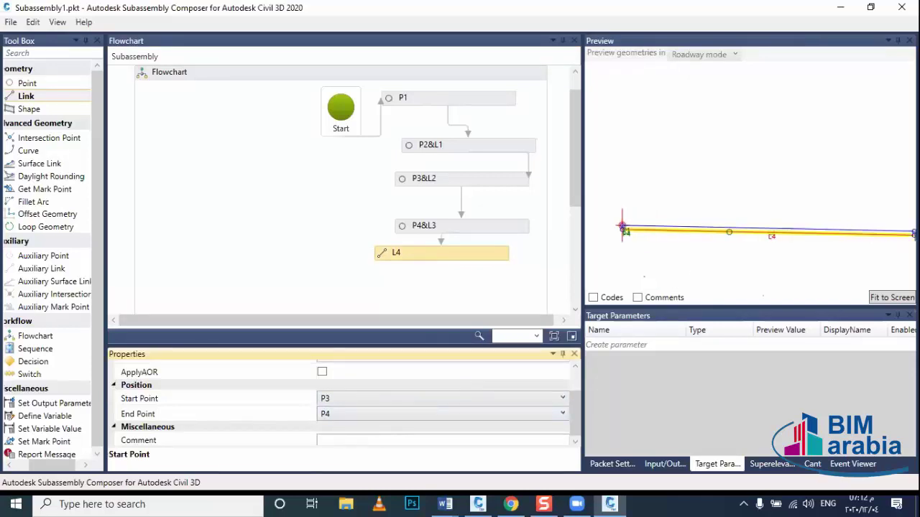
scroll(695, 274, "up", 2)
scroll(750, 230, "up", 1)
scroll(750, 229, "up", 1)
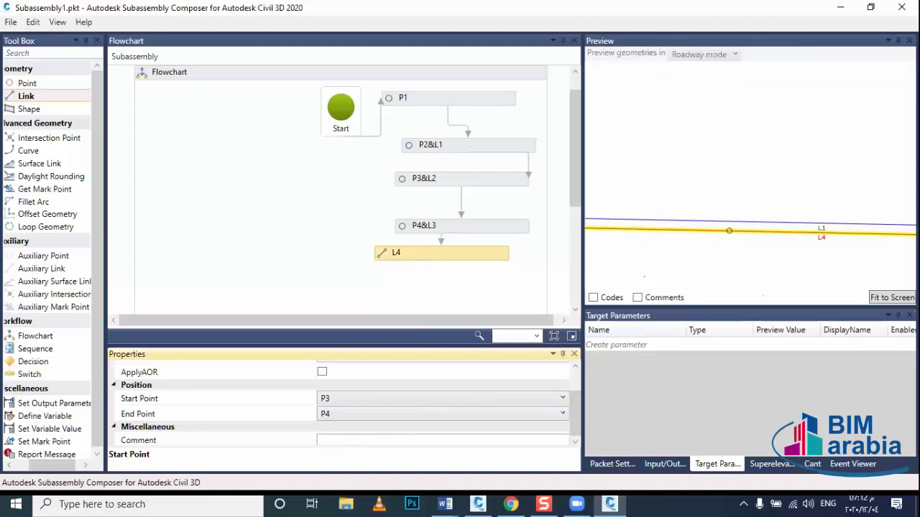
scroll(750, 230, "down", 1)
scroll(729, 231, "down", 1)
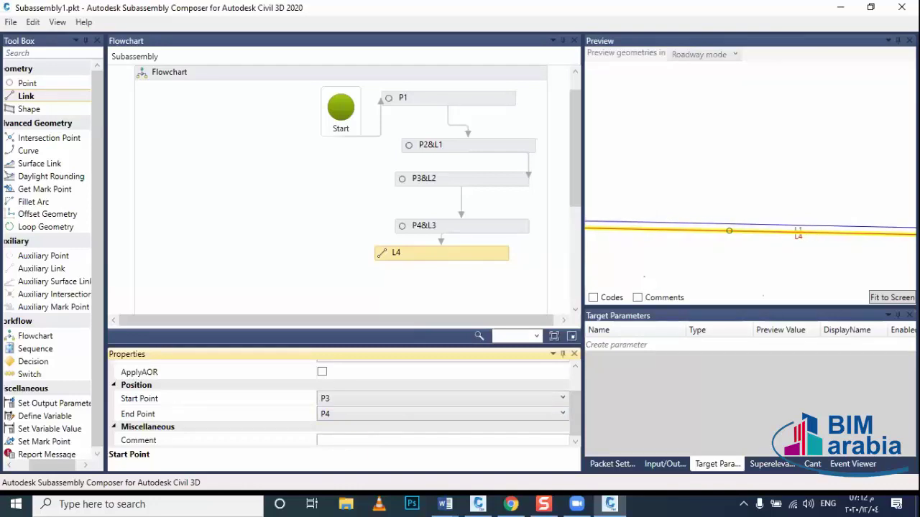
scroll(712, 242, "down", 2)
scroll(712, 242, "down", 2)
scroll(713, 242, "down", 1)
left_click_drag(784, 248, 784, 229)
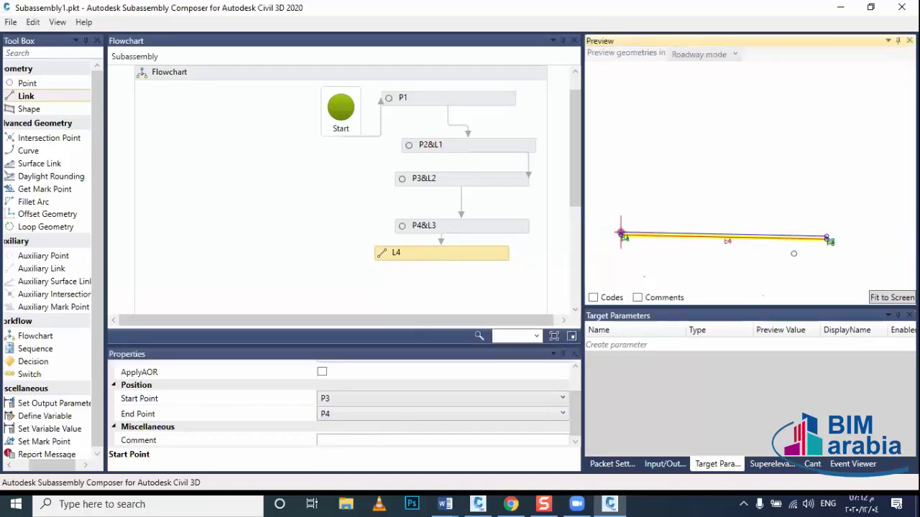
scroll(781, 228, "up", 1)
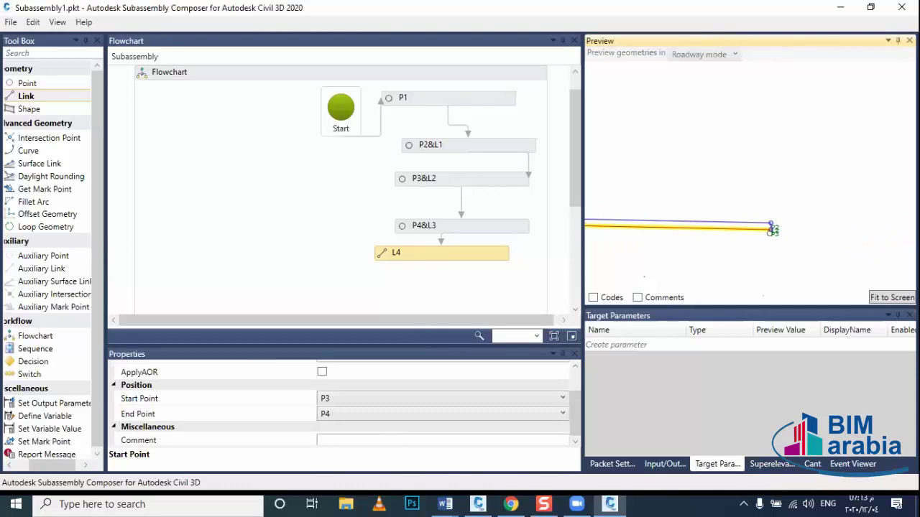
scroll(779, 228, "up", 1)
scroll(776, 227, "up", 1)
scroll(775, 226, "up", 1)
scroll(774, 227, "up", 1)
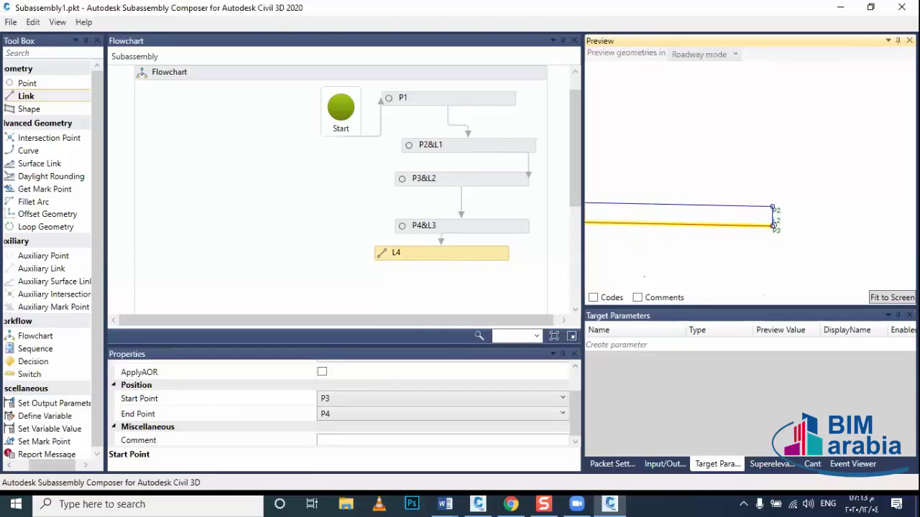
scroll(811, 224, "up", 1)
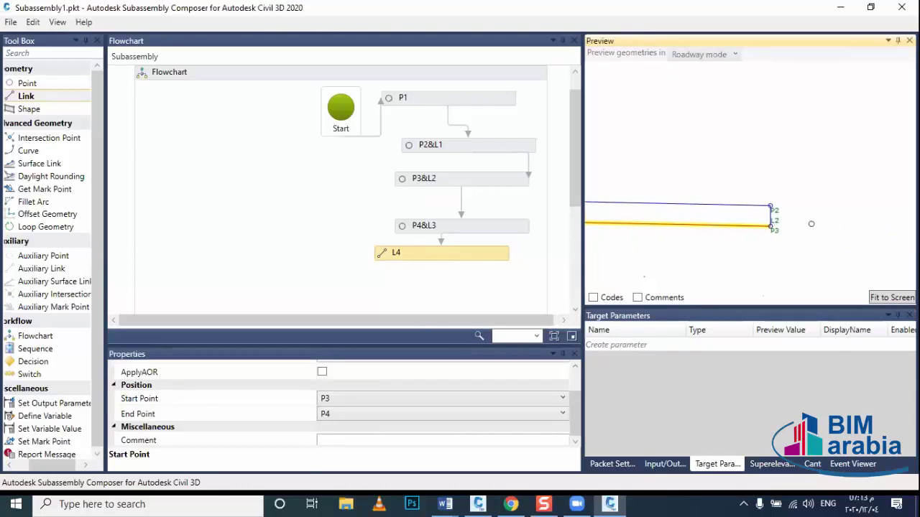
scroll(790, 226, "up", 1)
scroll(776, 226, "up", 1)
scroll(768, 227, "up", 1)
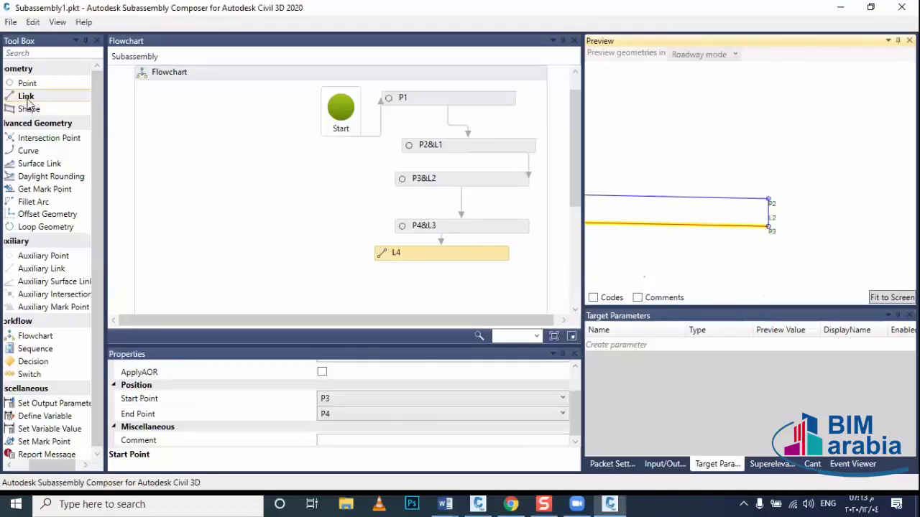
Add point P5 from P3, type Slope and Delta X, with -2.00% slope and Delta X 0.2.
left_click_drag(27, 83, 438, 292)
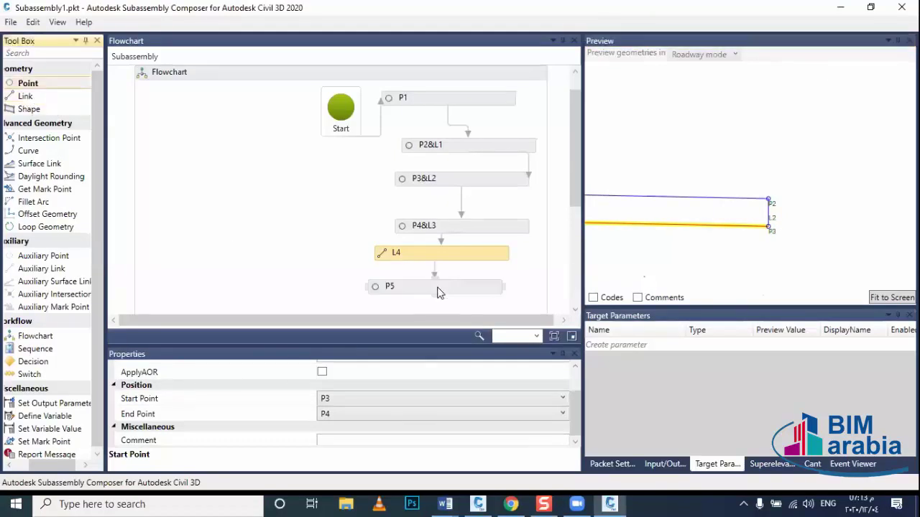
left_click(439, 287)
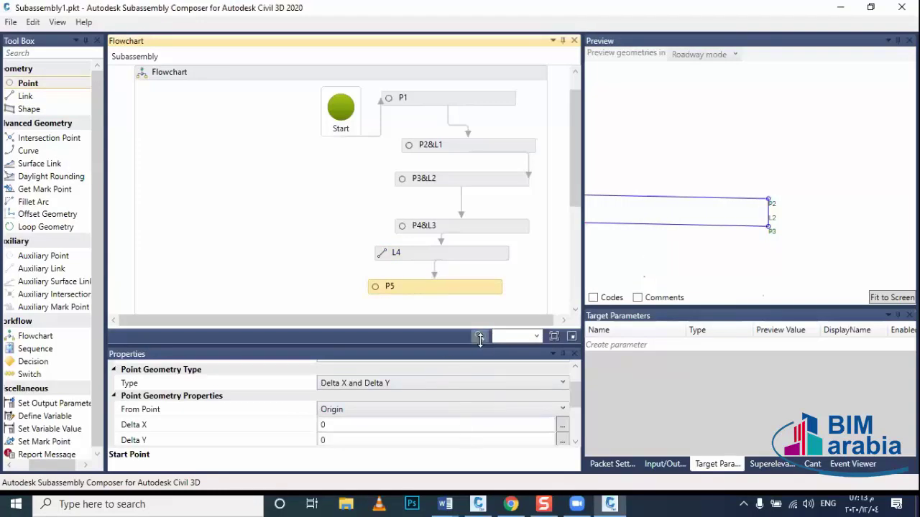
left_click(415, 411)
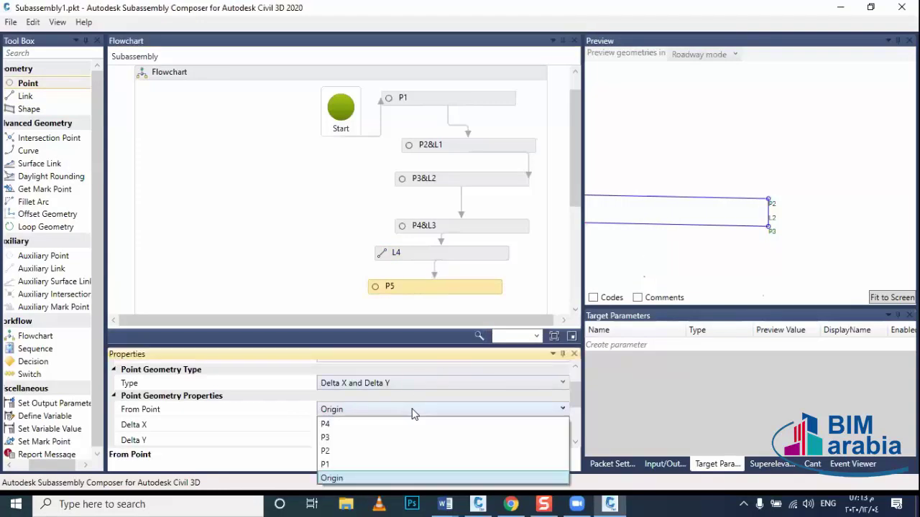
left_click(401, 446)
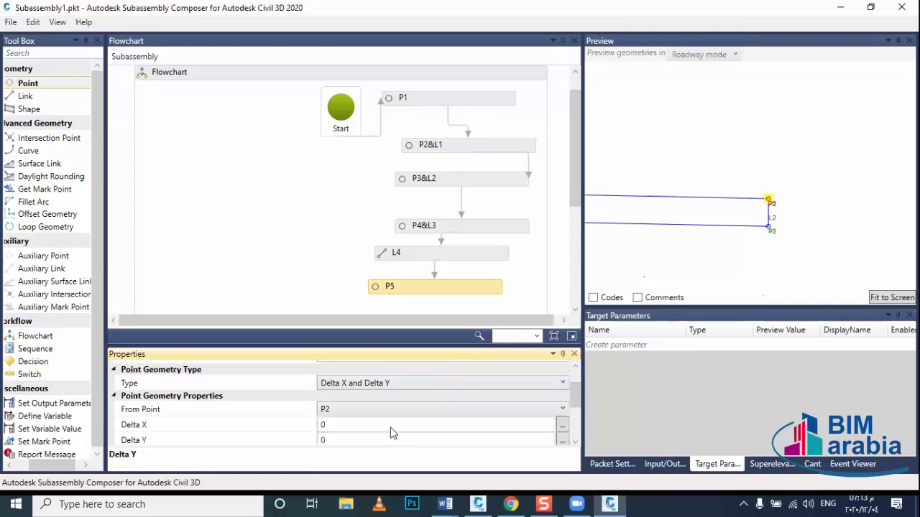
left_click(386, 387)
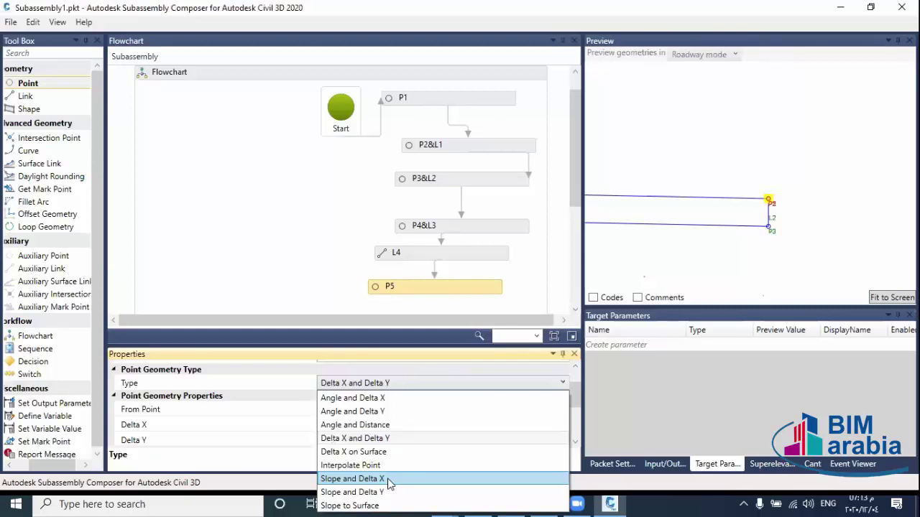
left_click(388, 479)
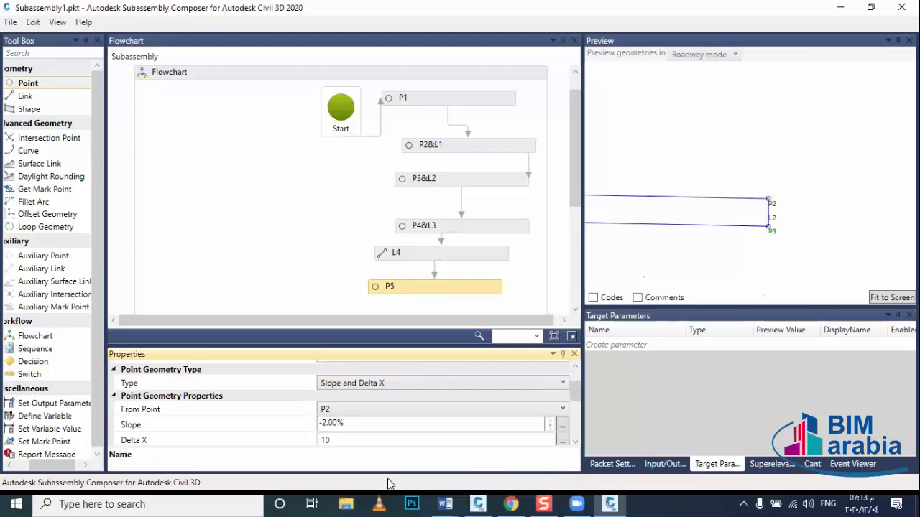
left_click(376, 440)
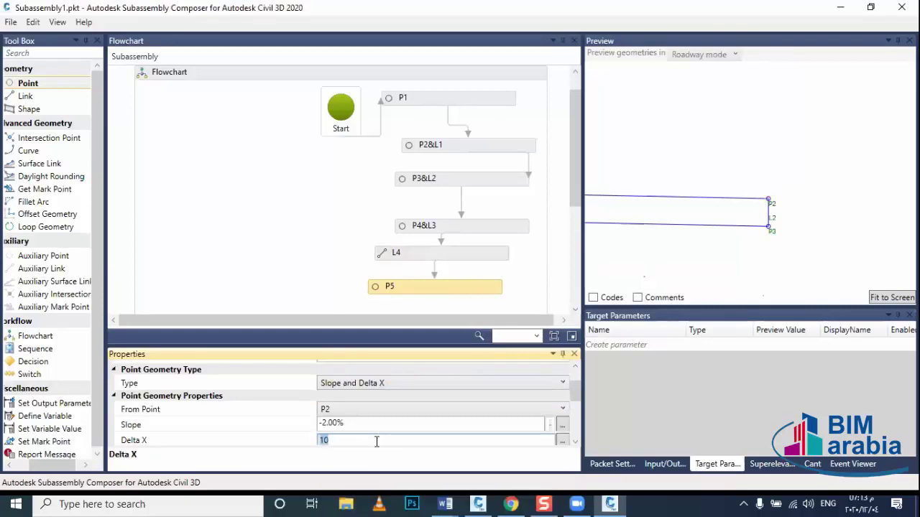
key("BackSpace")
type("0.2")
key("Return")
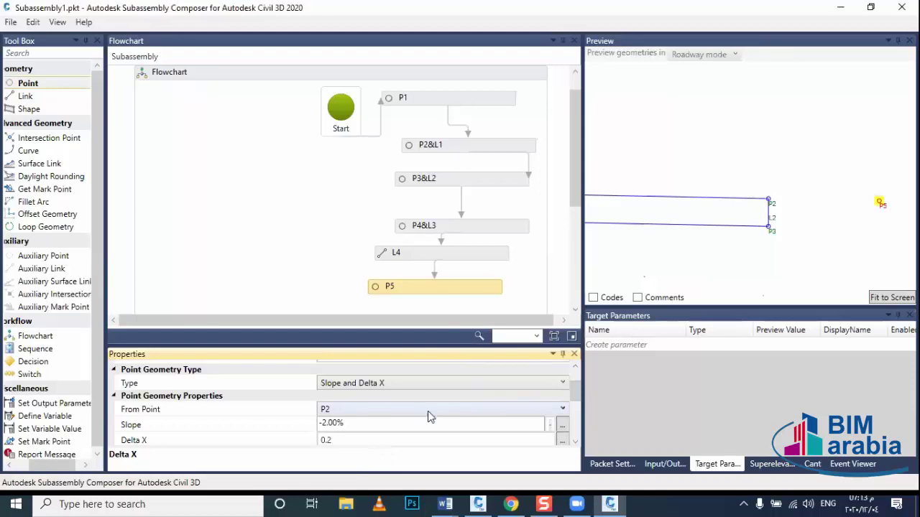
left_click(405, 416)
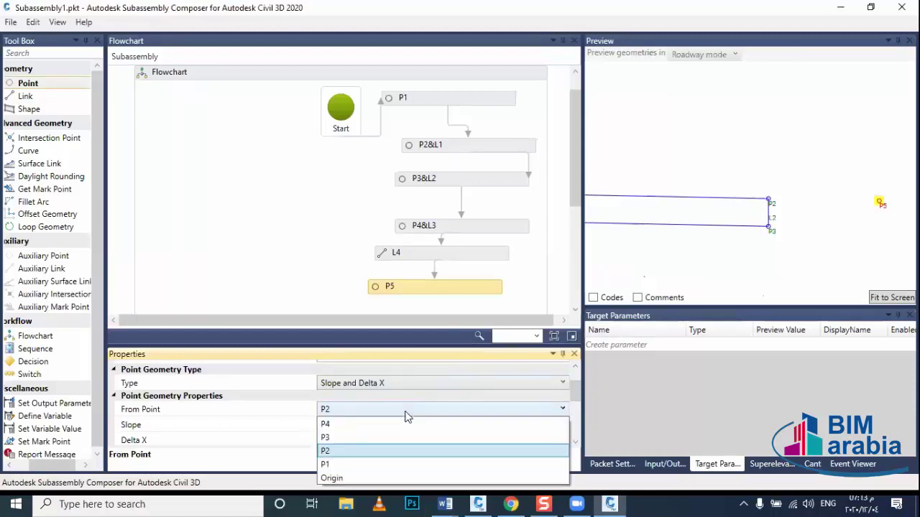
left_click(399, 435)
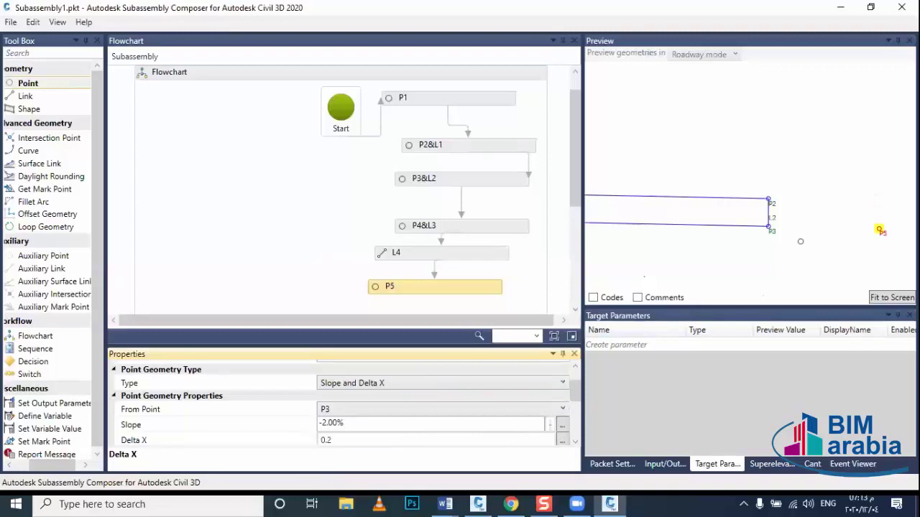
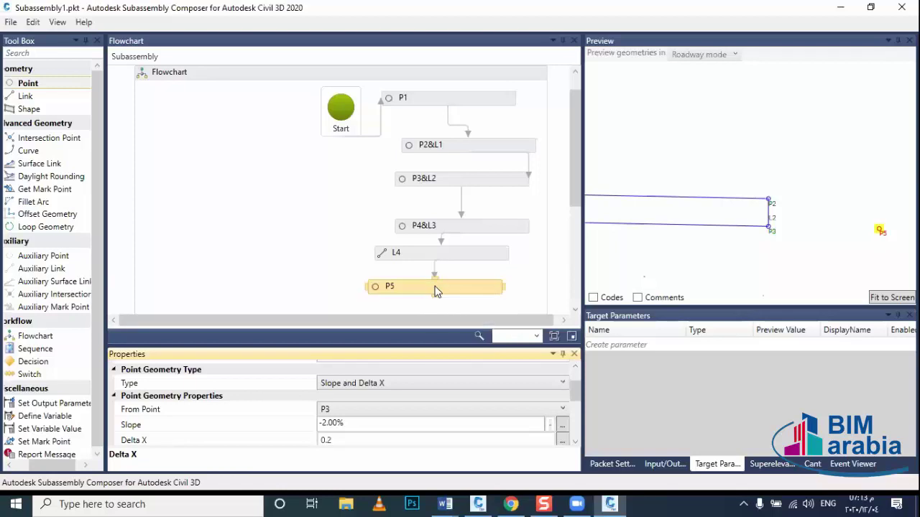
Add link L5 right after P5 in the flowchart and pan the preview to view it.
left_click(26, 95)
left_click(246, 195)
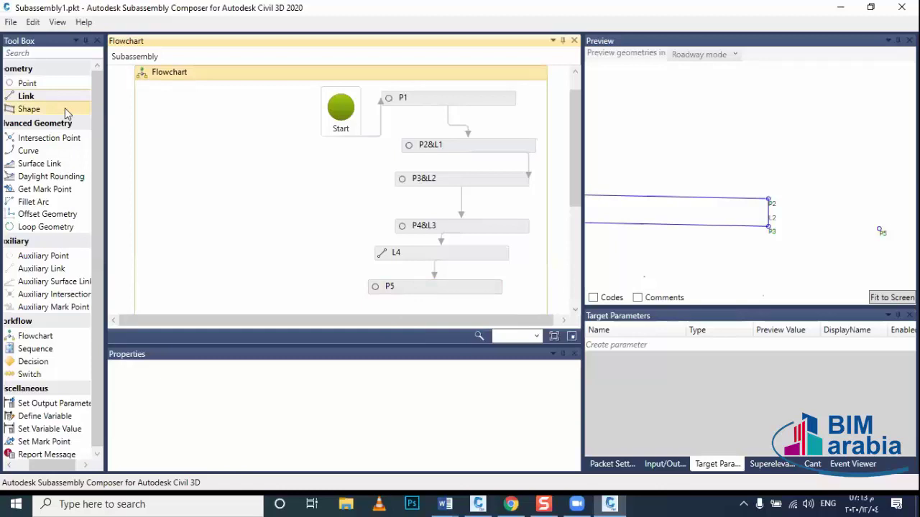
left_click_drag(43, 97, 417, 144)
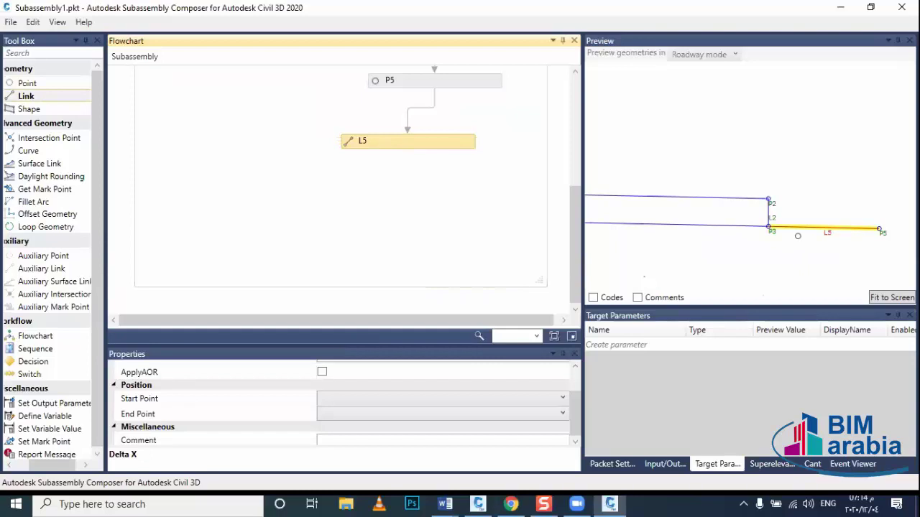
scroll(798, 236, "down", 1)
scroll(805, 239, "down", 2)
scroll(817, 245, "down", 1)
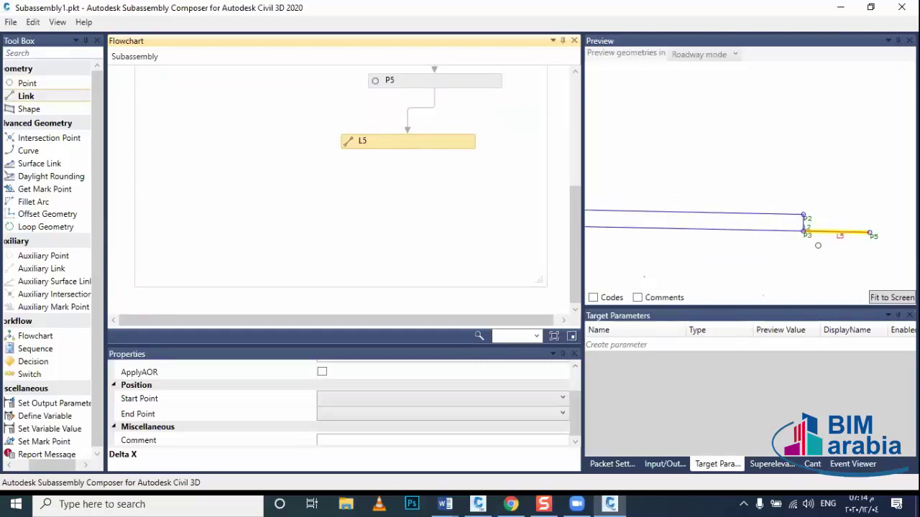
middle_click_drag(817, 246, 745, 254)
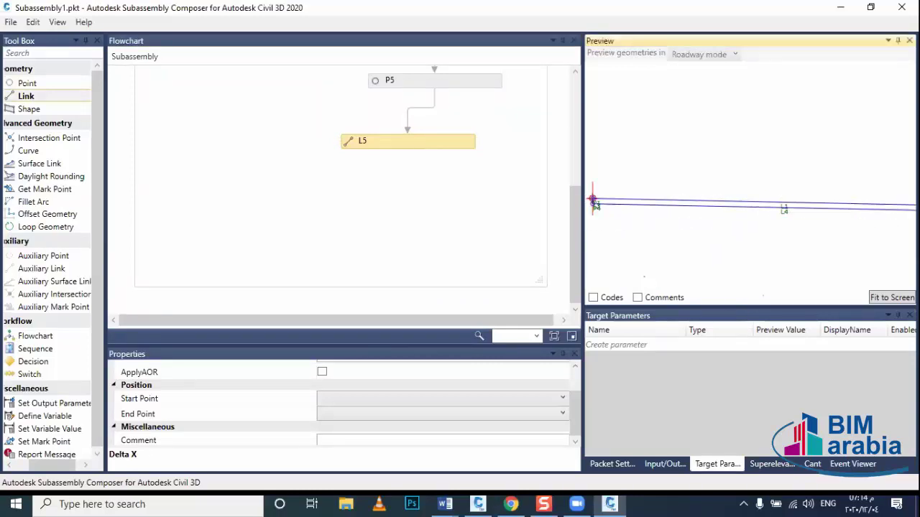
middle_click_drag(748, 209, 749, 222)
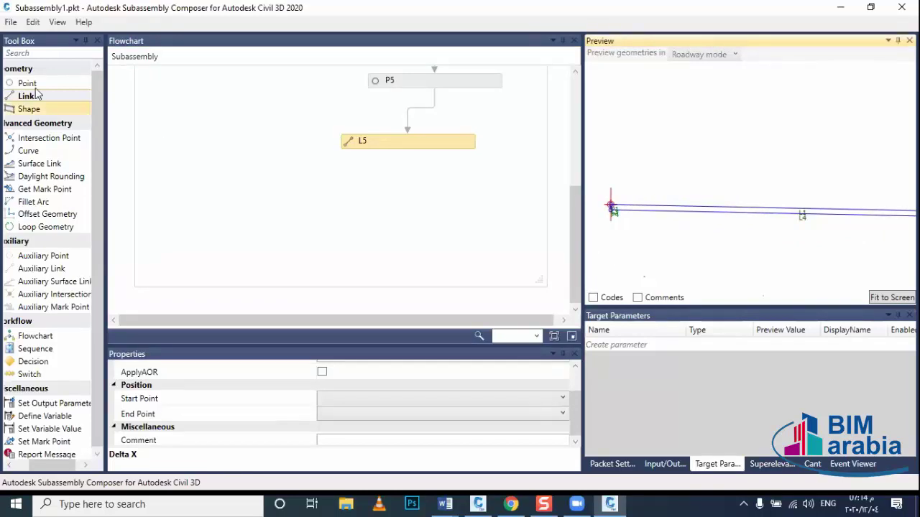
Add point P6 based on P4 with a Delta Y of -4.20.
left_click_drag(29, 84, 458, 195)
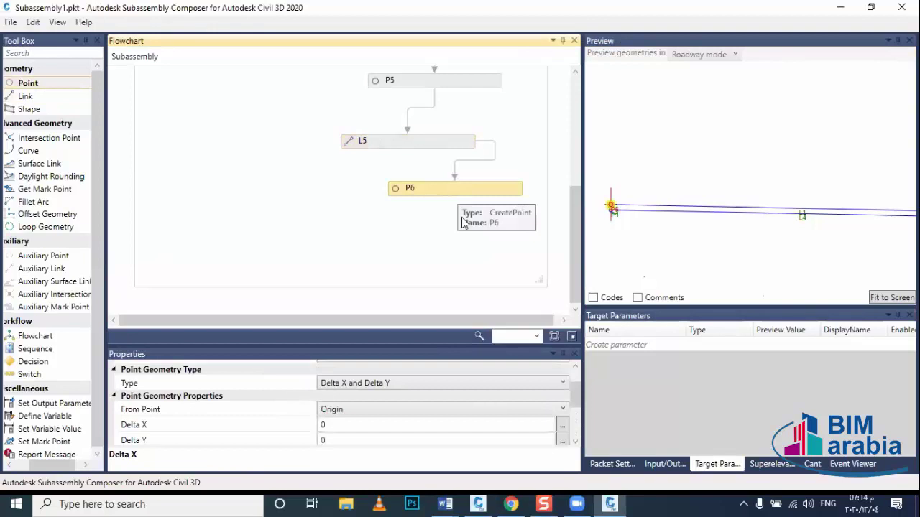
left_click(424, 409)
left_click(408, 433)
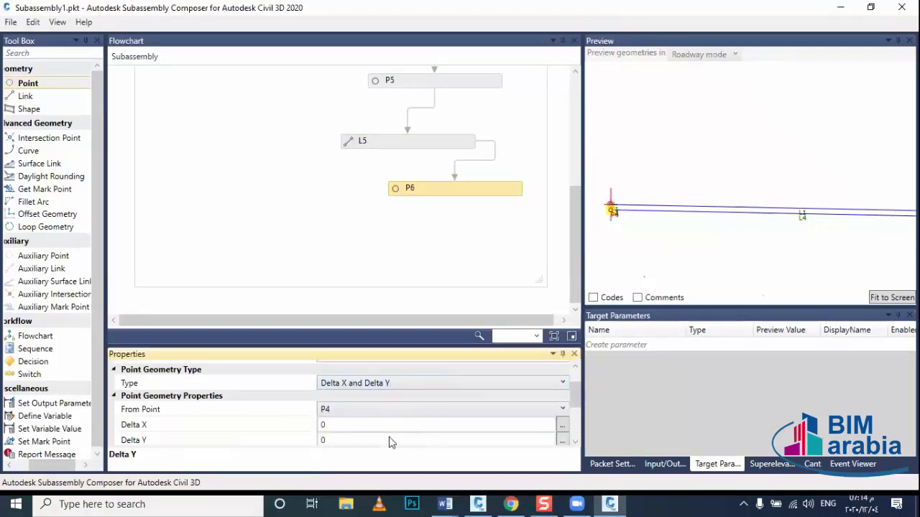
left_click(390, 439)
type("-")
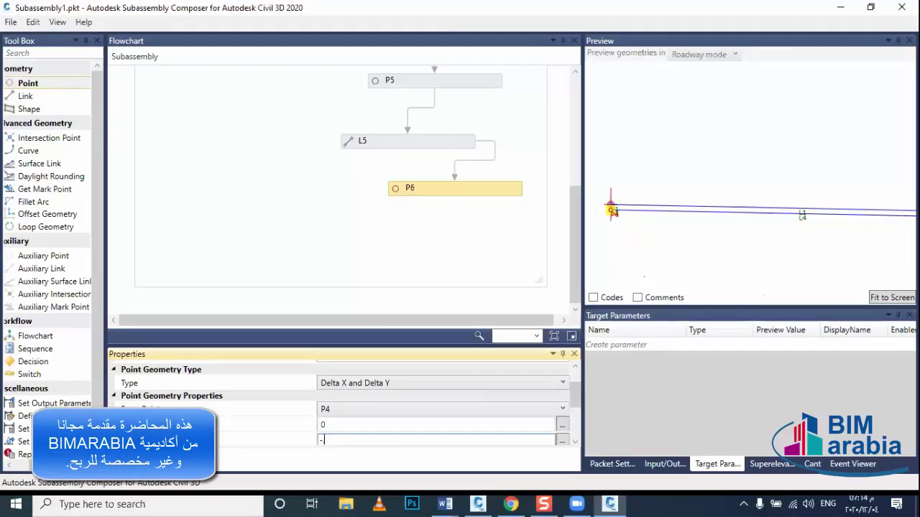
type("4.20")
left_click(363, 267)
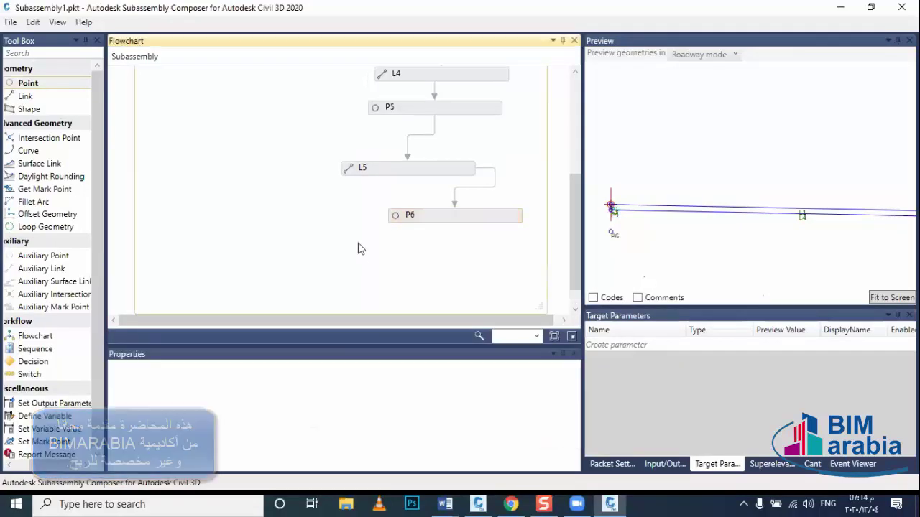
Add link L6 after P6, joining P4 to P6.
left_click_drag(26, 95, 463, 263)
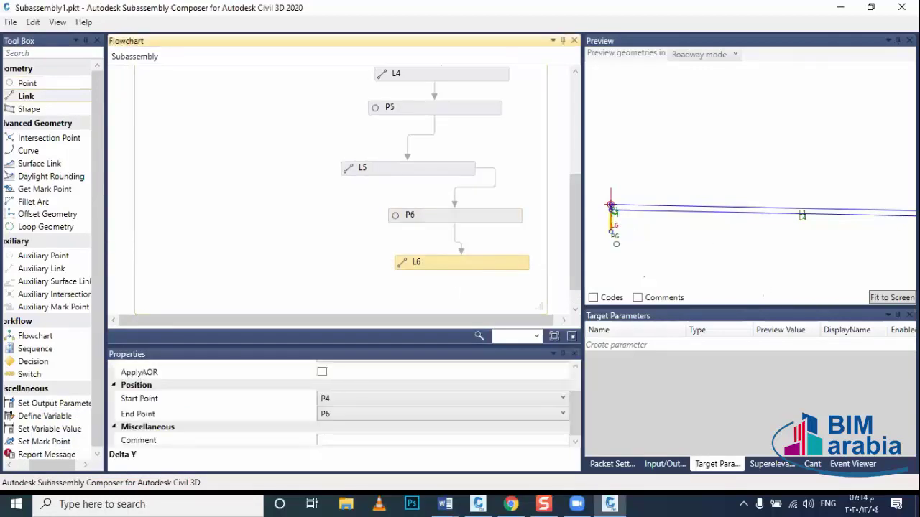
scroll(616, 243, "down", 1)
scroll(646, 258, "down", 2)
left_click(654, 261)
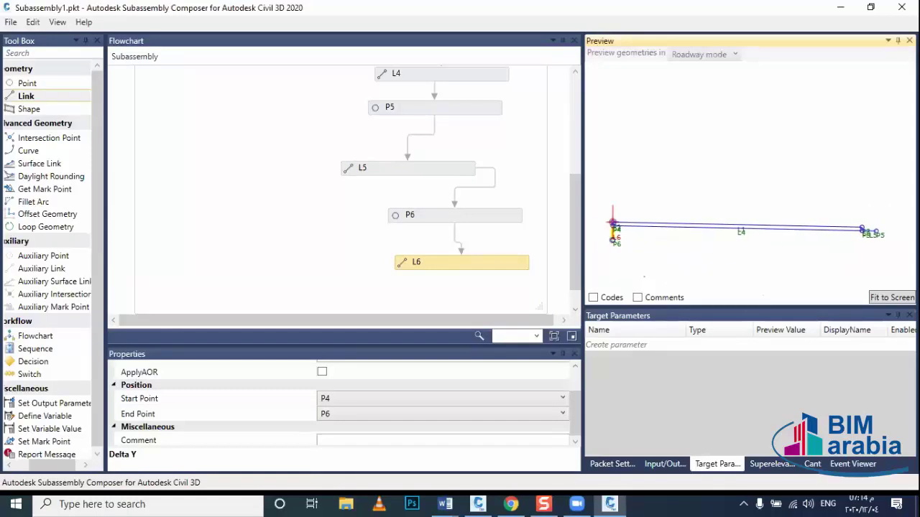
middle_click_drag(652, 244, 632, 241)
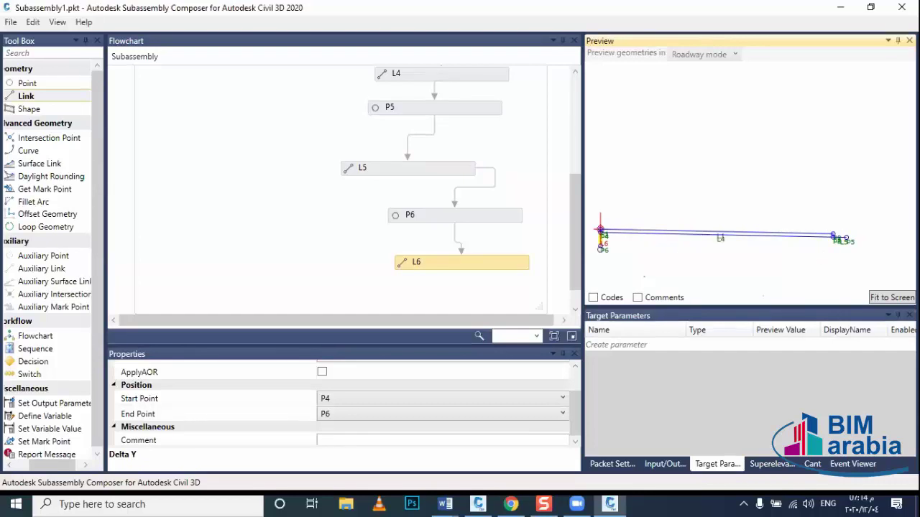
scroll(848, 248, "up", 1)
scroll(847, 241, "up", 1)
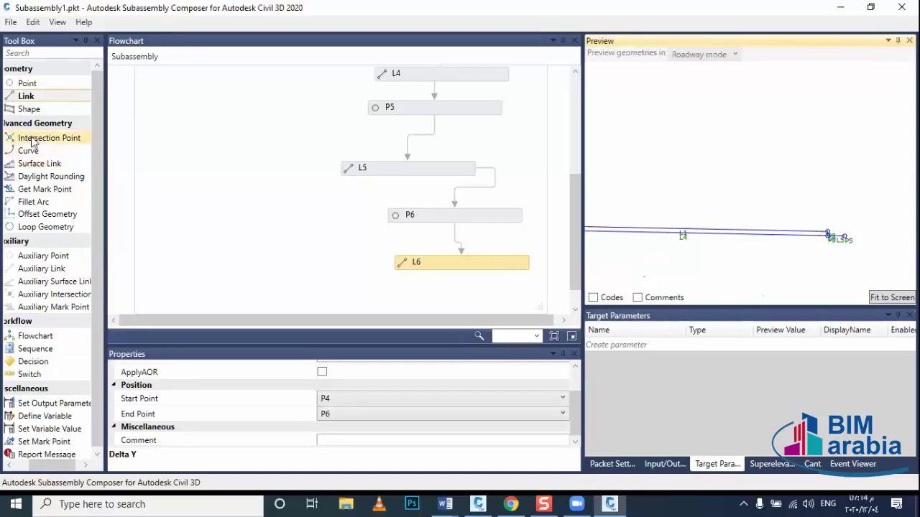
Add intersection point P7 of type TwoPointsSlope, with first point P6 at -200% slope.
mouse_move(36, 138)
left_mouse_down()
mouse_move(245, 243)
mouse_move(262, 130)
left_mouse_up()
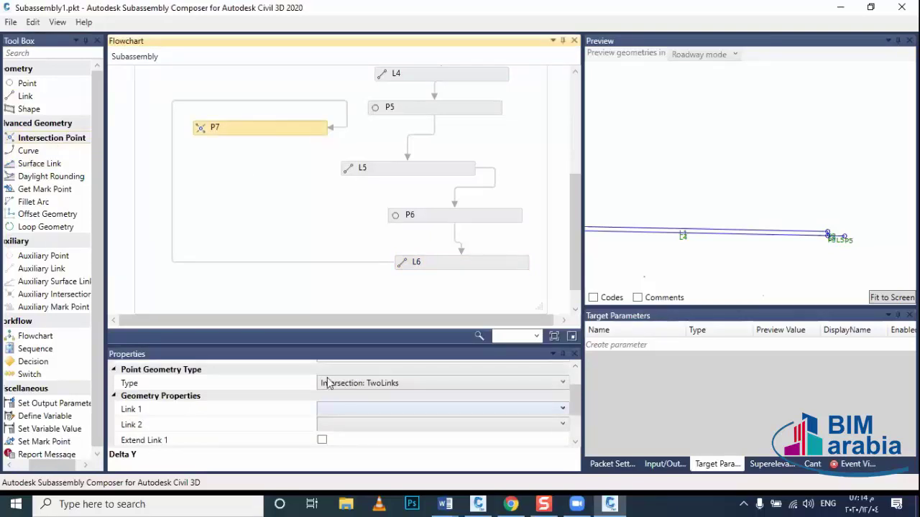
left_click(389, 385)
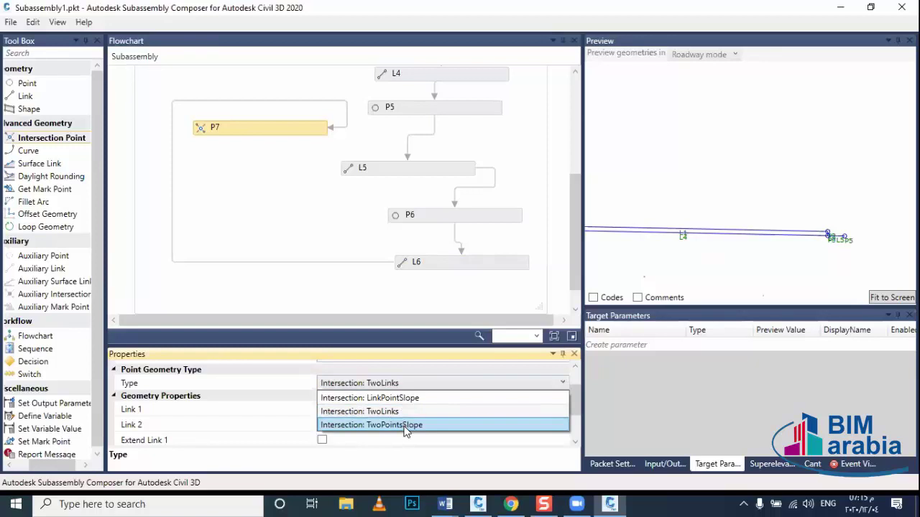
left_click(404, 425)
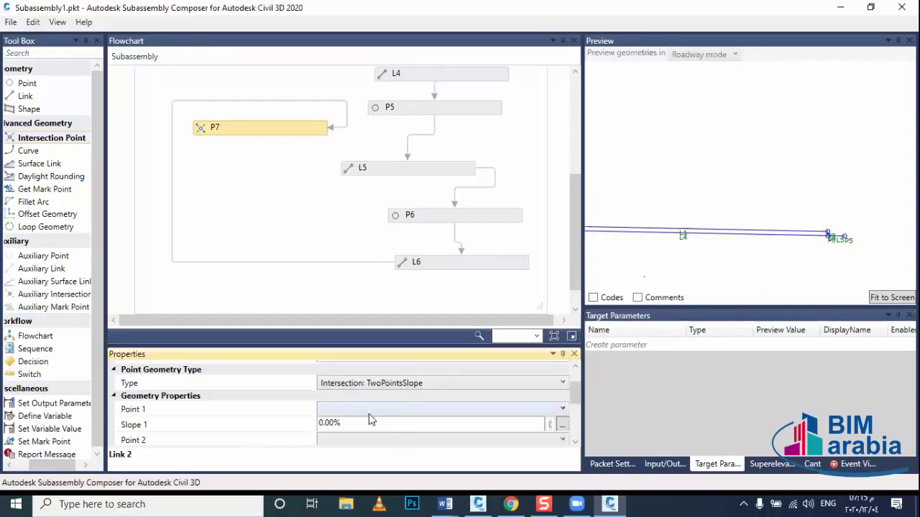
scroll(279, 414, "down", 1)
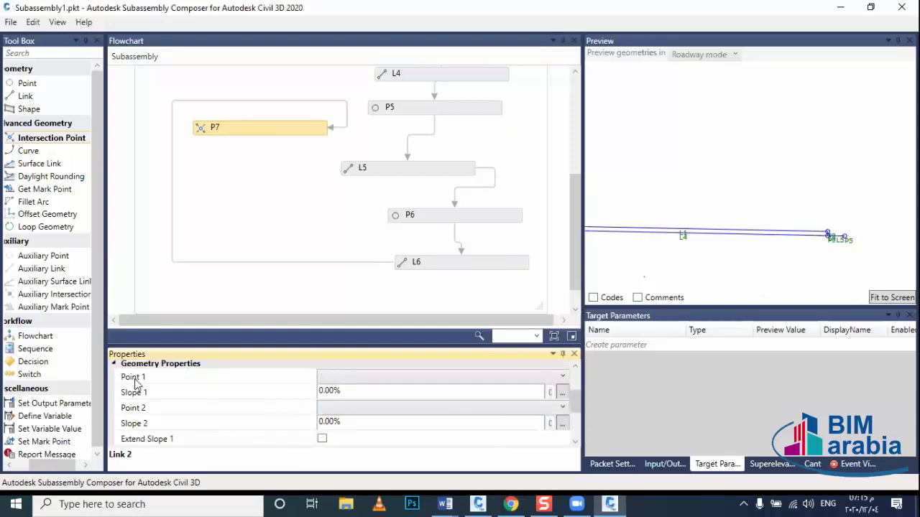
left_click(323, 376)
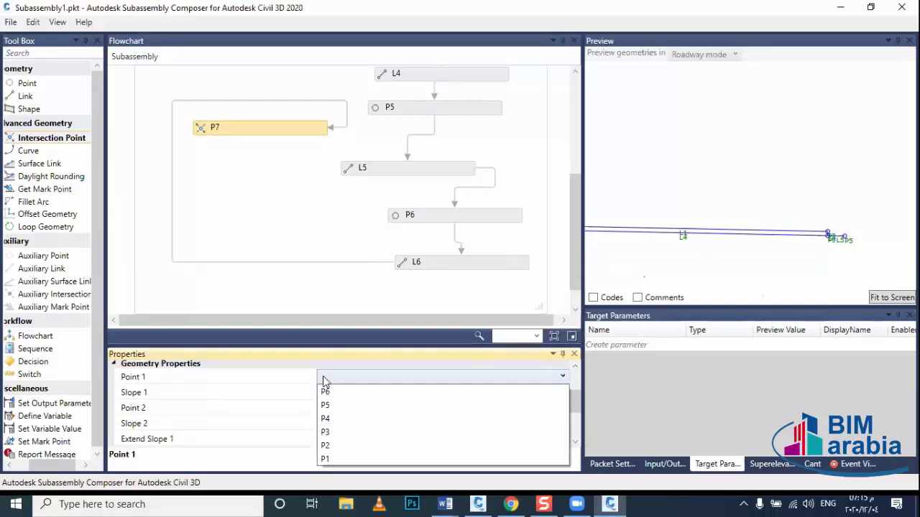
left_click(331, 392)
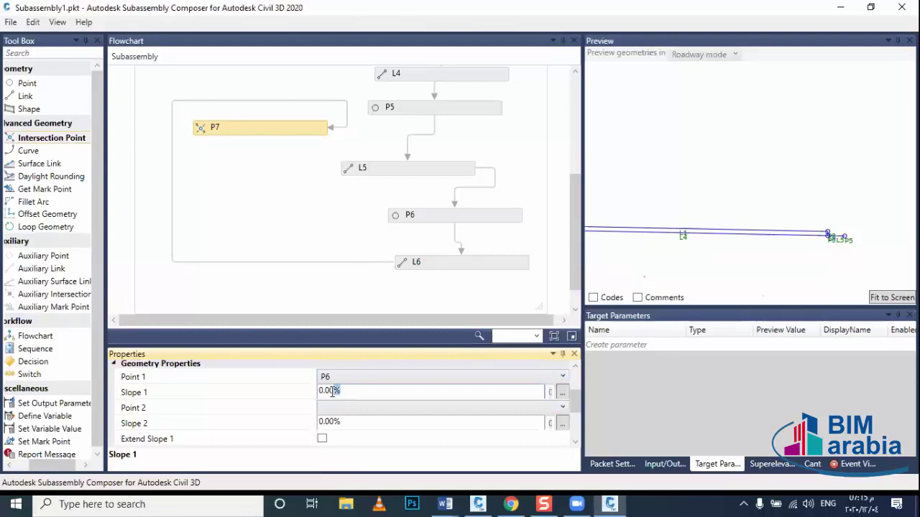
left_click_drag(359, 395, 272, 404)
type("-")
type("2")
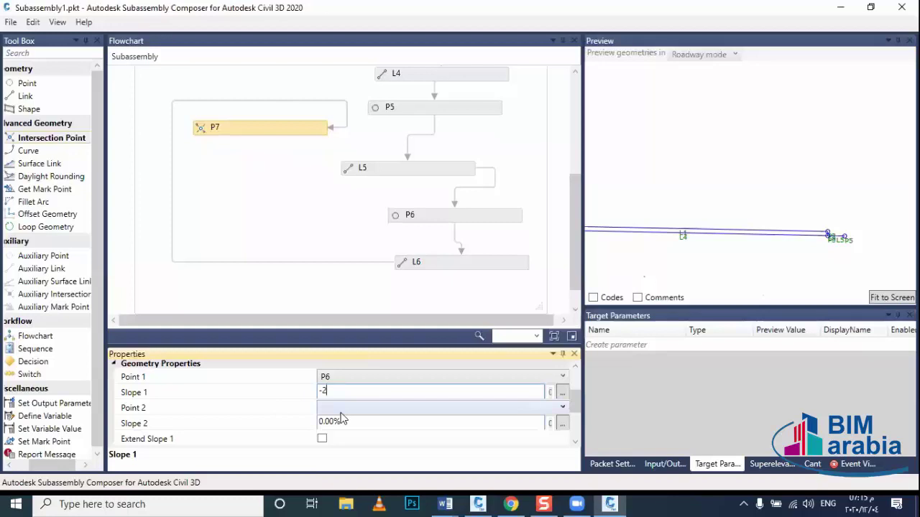
key("Tab")
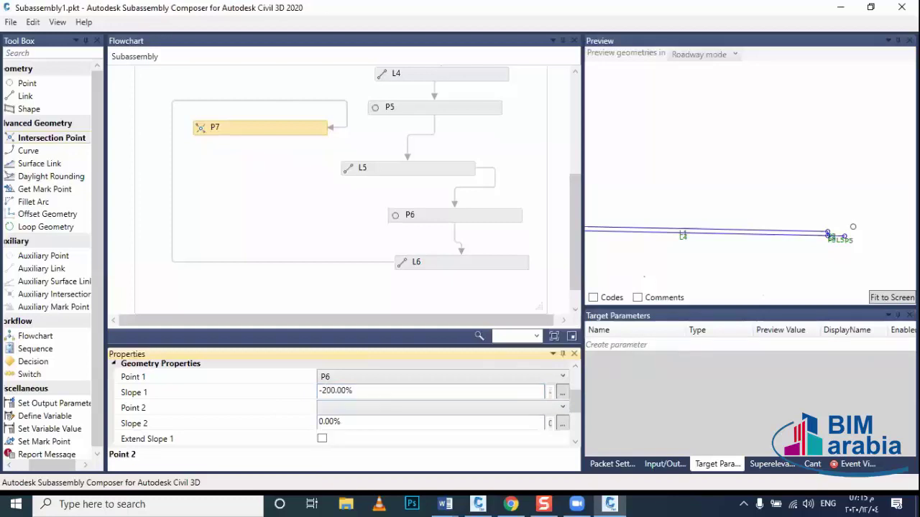
Set P7's second point to P5 at -100% slope and extend both slopes.
left_click(438, 408)
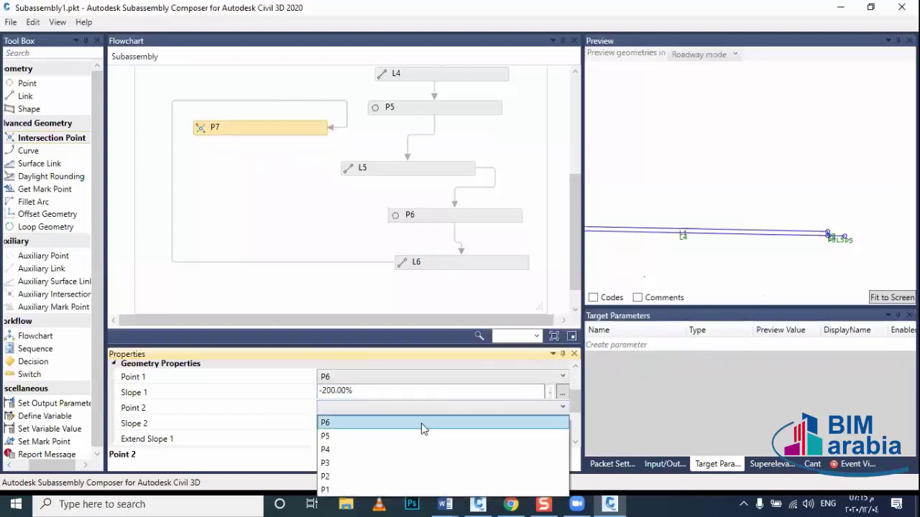
left_click(410, 436)
left_click(367, 421)
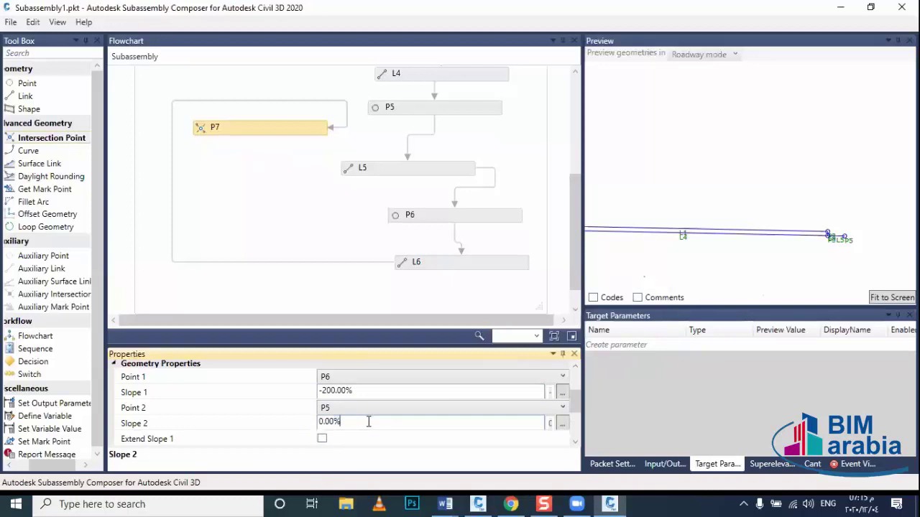
type("-1:1")
scroll(264, 391, "down", 1)
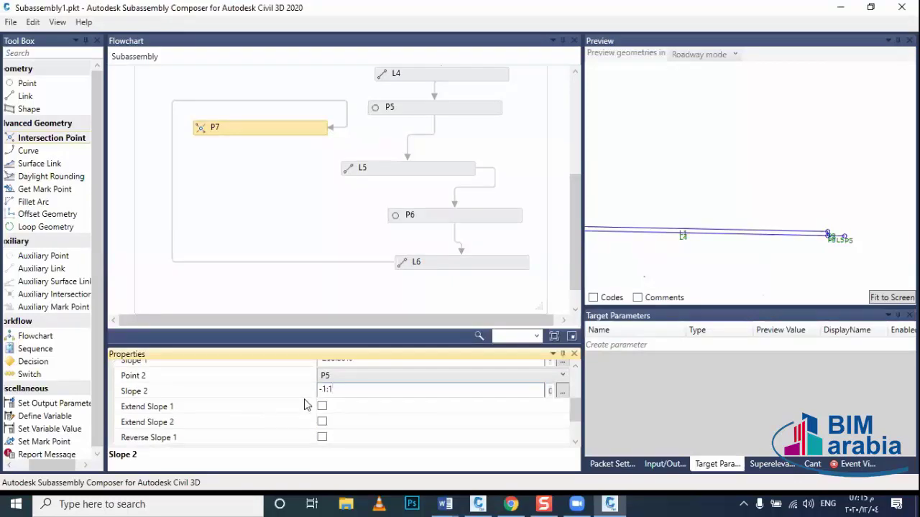
left_click(322, 406)
left_click(322, 422)
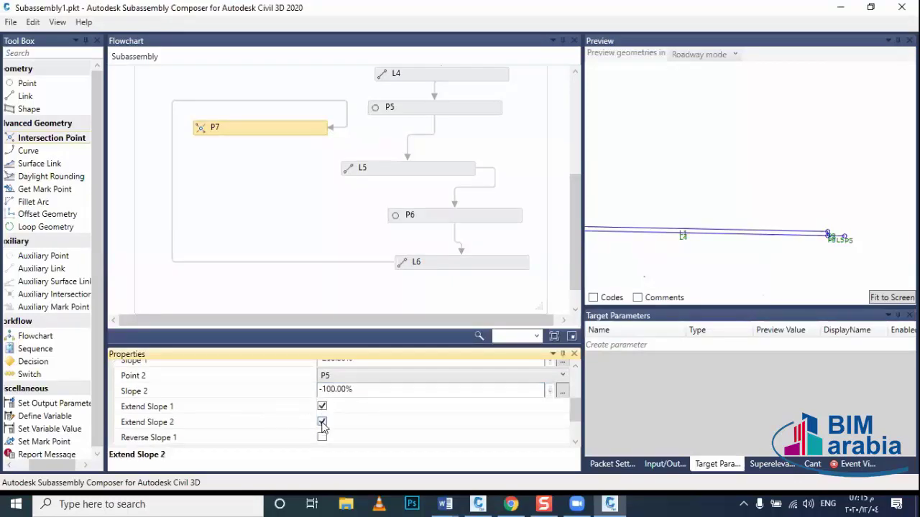
scroll(429, 318, "down", 1)
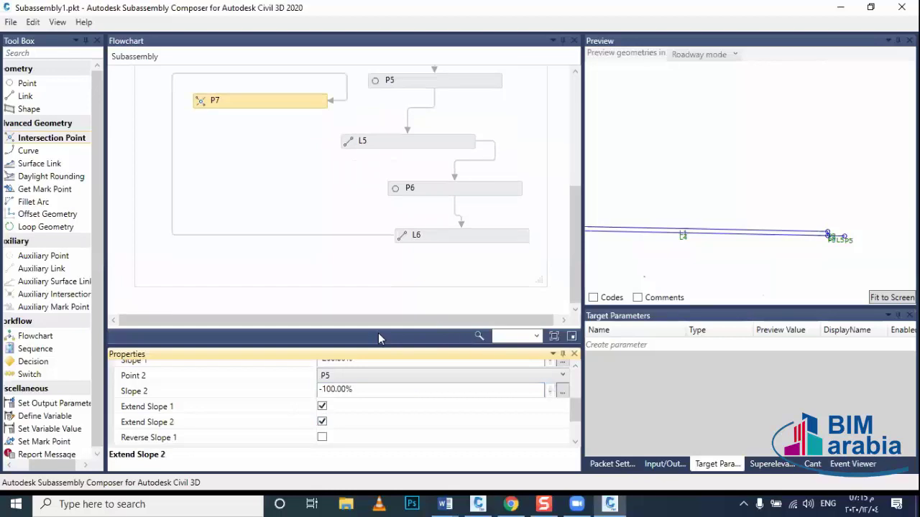
scroll(309, 398, "up", 3)
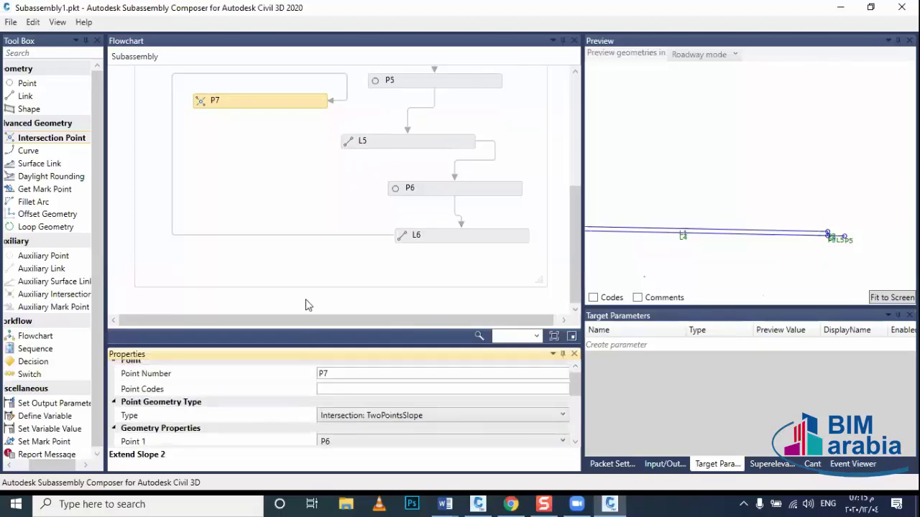
Change P7's first slope from -200.00% to -2.00%.
left_click(279, 158)
scroll(774, 254, "down", 3)
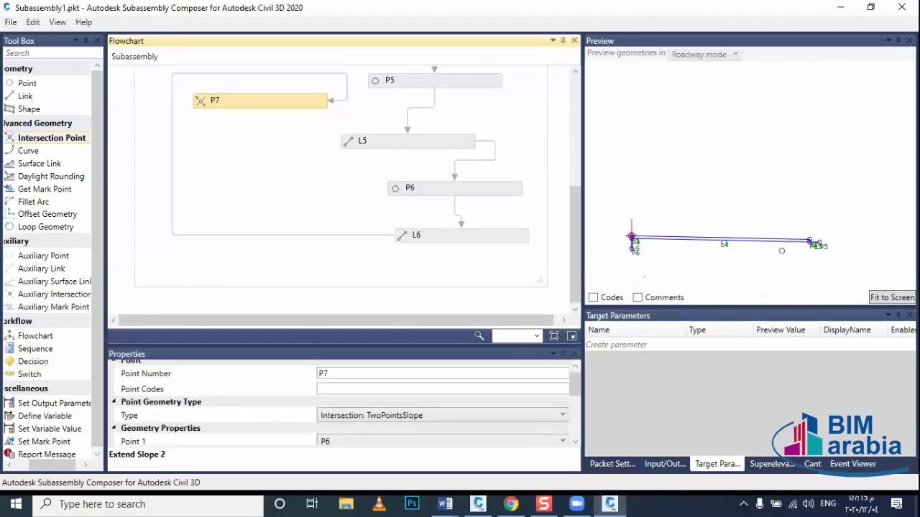
left_click(774, 255)
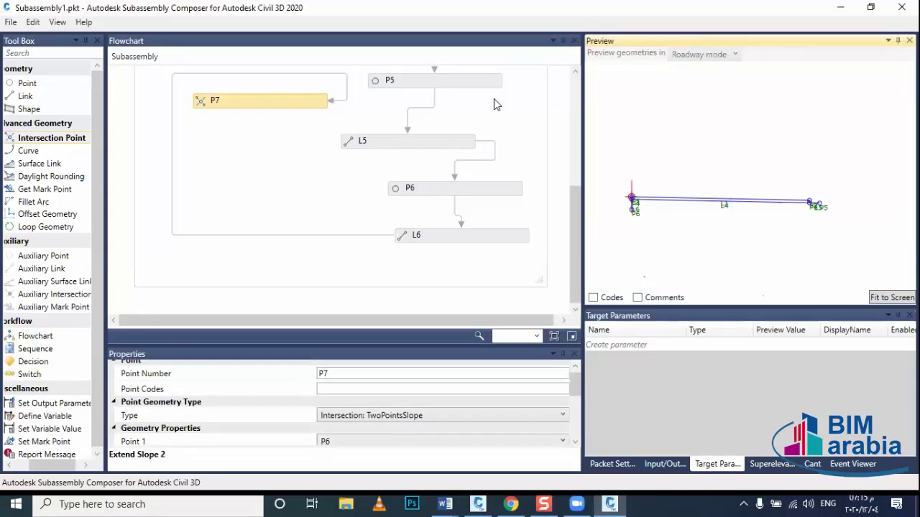
scroll(393, 416, "down", 3)
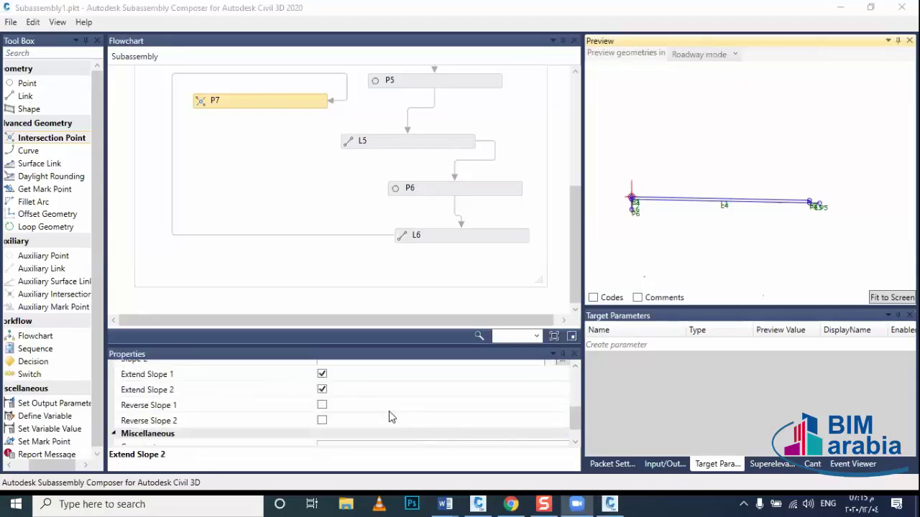
scroll(389, 416, "down", 1)
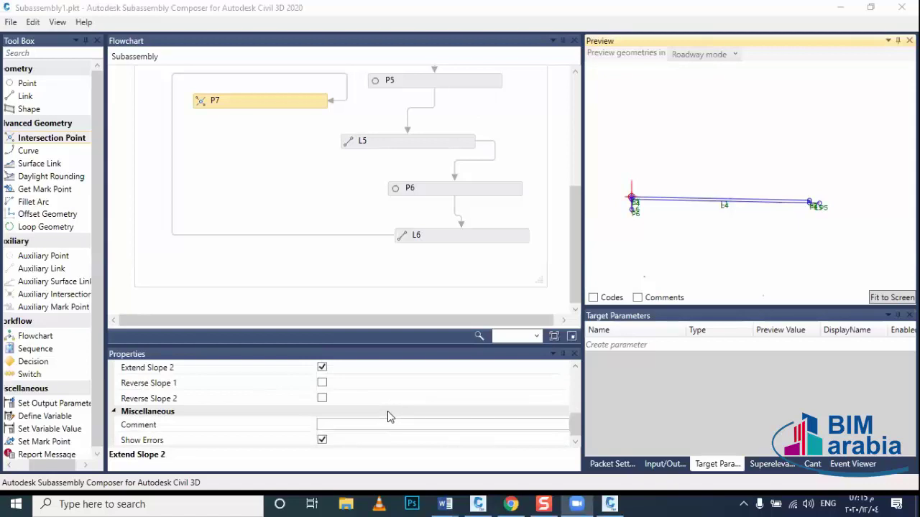
scroll(388, 416, "up", 3)
scroll(387, 416, "up", 1)
scroll(387, 417, "down", 2)
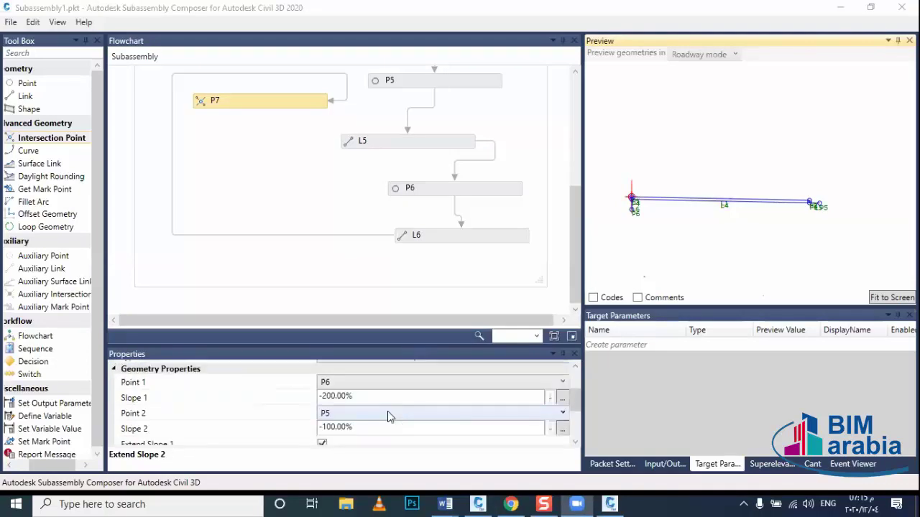
scroll(387, 415, "up", 1)
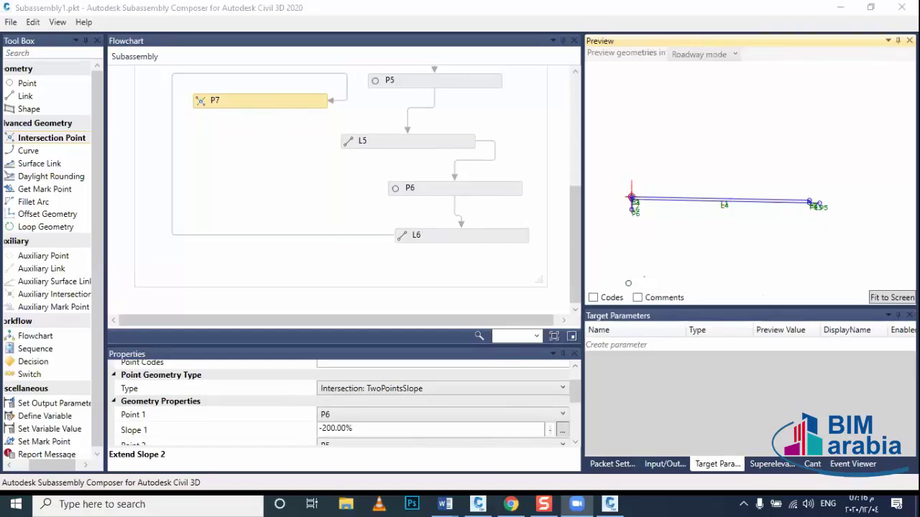
left_click(331, 428)
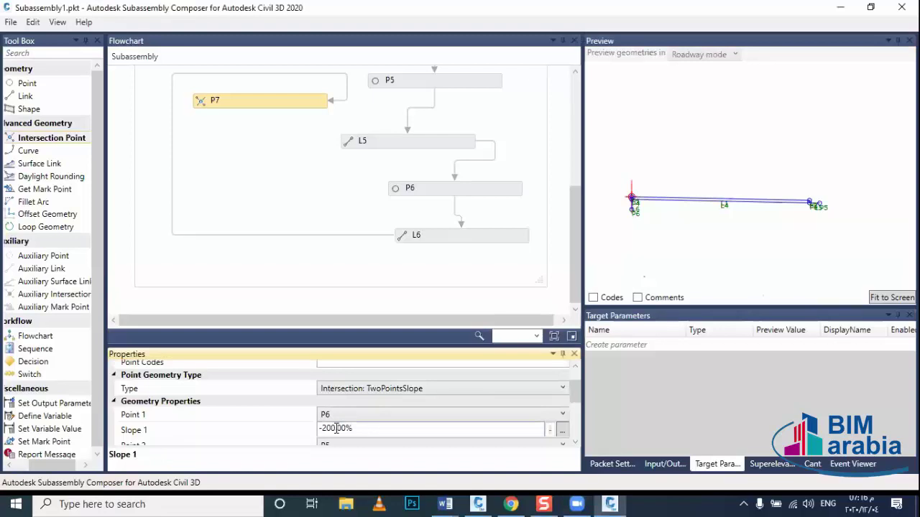
left_click_drag(332, 429, 326, 429)
key("Delete")
type(".")
key("Return")
Add a new link L7 after P7 in the flowchart.
scroll(799, 208, "up", 2)
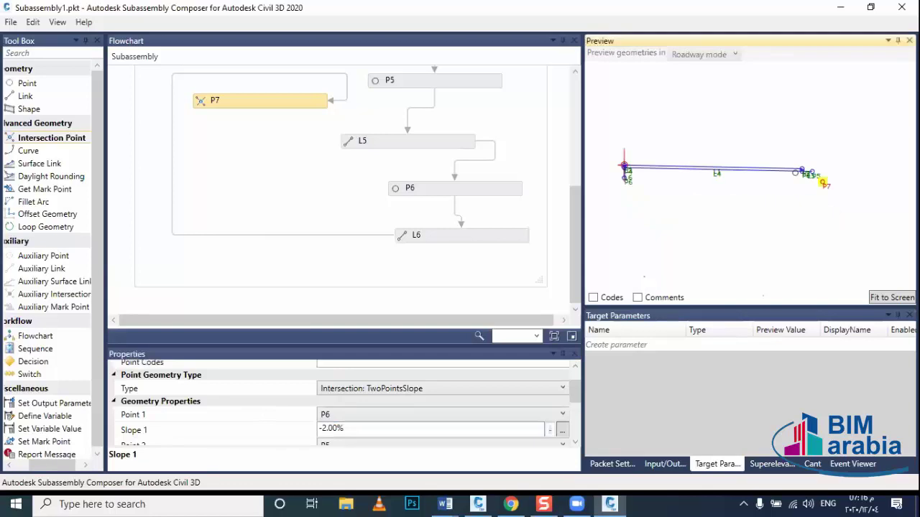
scroll(814, 172, "up", 1)
scroll(826, 180, "up", 1)
scroll(830, 187, "up", 1)
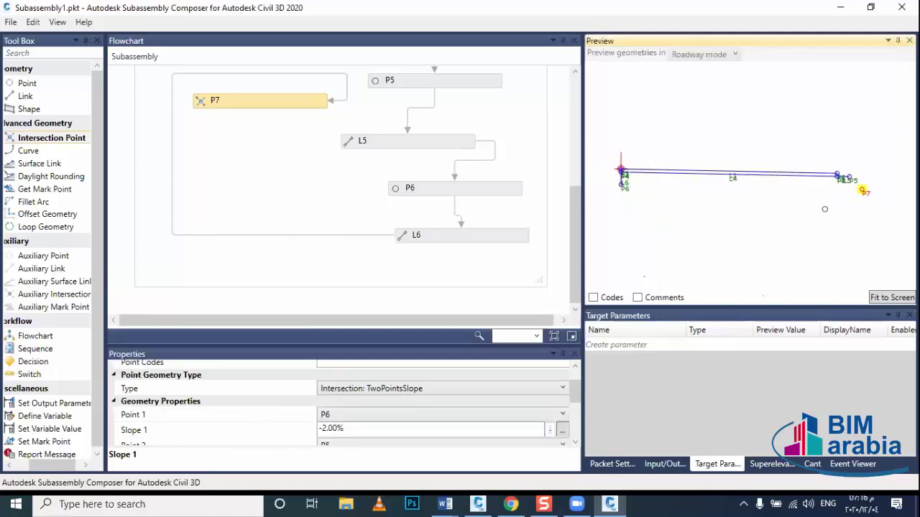
scroll(836, 172, "up", 1)
scroll(852, 169, "up", 1)
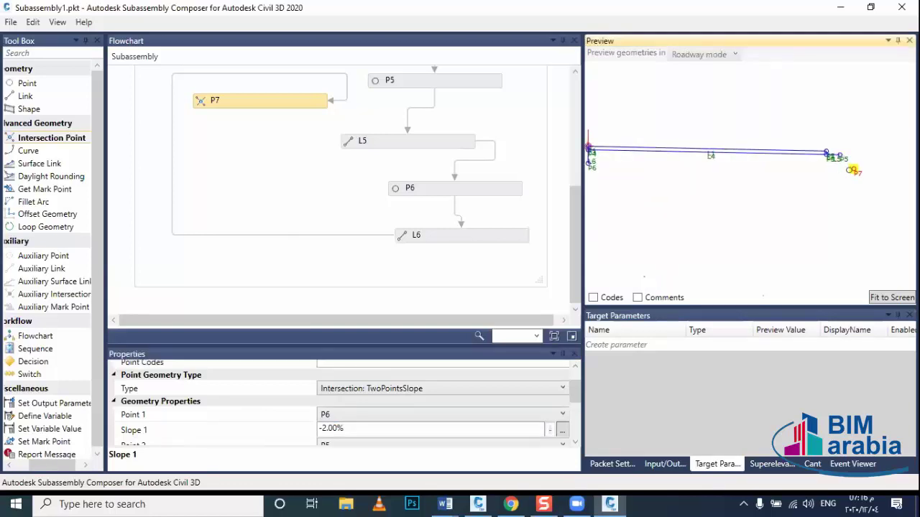
scroll(853, 169, "up", 2)
scroll(854, 170, "up", 1)
scroll(854, 170, "down", 1)
scroll(854, 170, "down", 1)
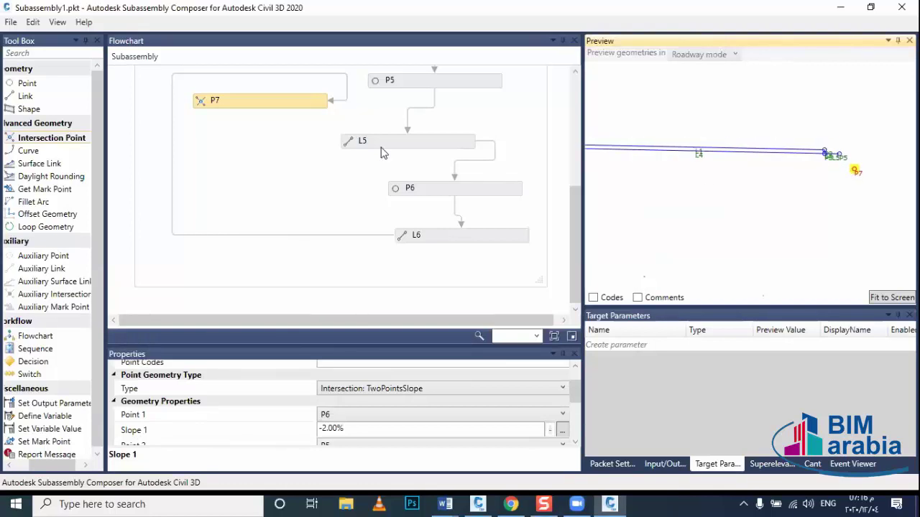
left_click_drag(22, 96, 231, 161)
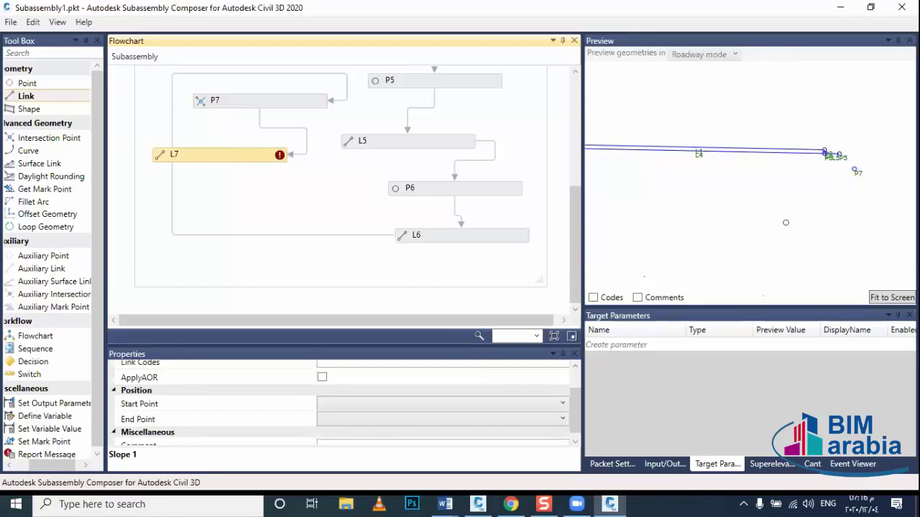
Delete link L7 and move P7 down beside L6 in the flowchart.
left_click(393, 408)
left_click(232, 162)
key("Delete")
scroll(266, 111, "up", 1)
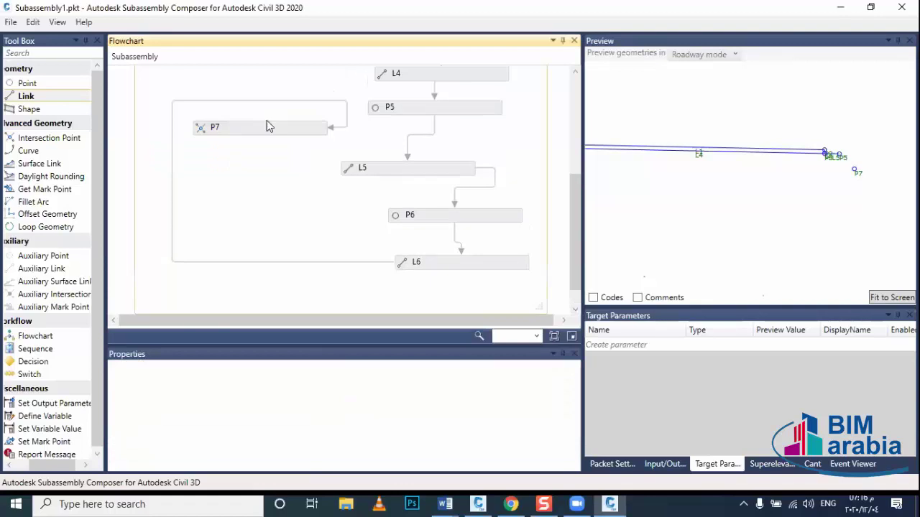
left_click_drag(267, 126, 284, 164)
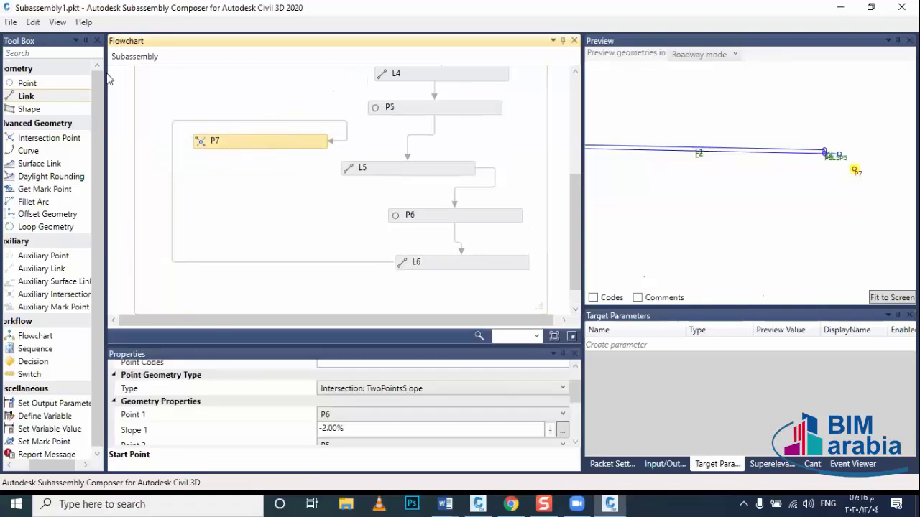
left_click_drag(222, 141, 225, 187)
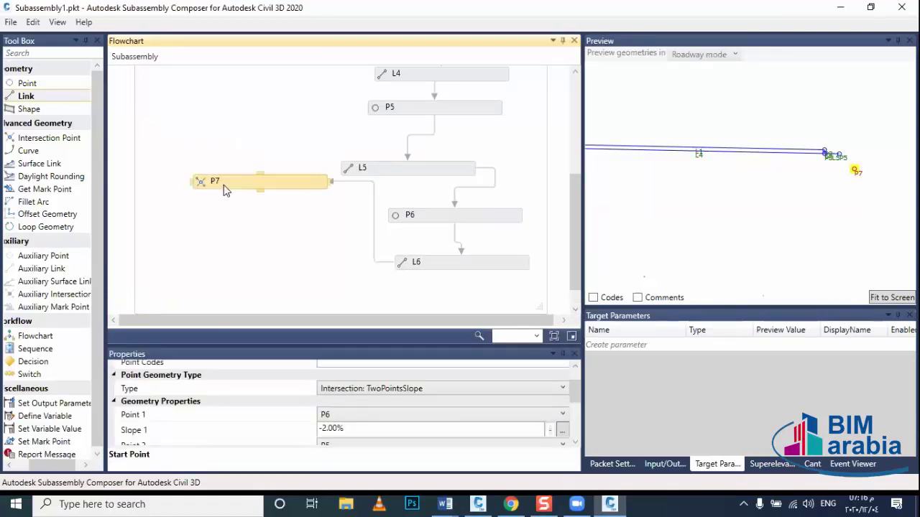
left_click_drag(301, 187, 306, 248)
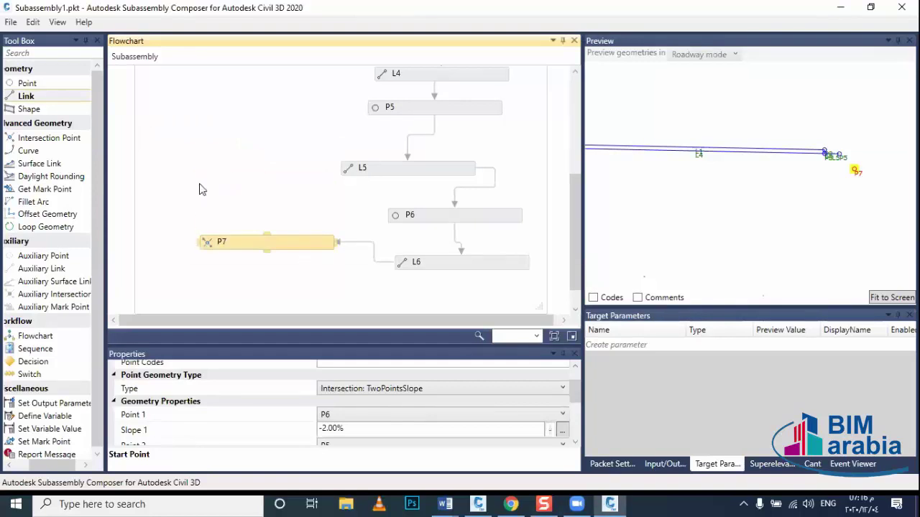
Add a new link L7 after P7 running from P7 to P5, followed by link L8.
mouse_move(44, 96)
left_mouse_down()
mouse_move(277, 176)
mouse_move(270, 176)
left_mouse_up()
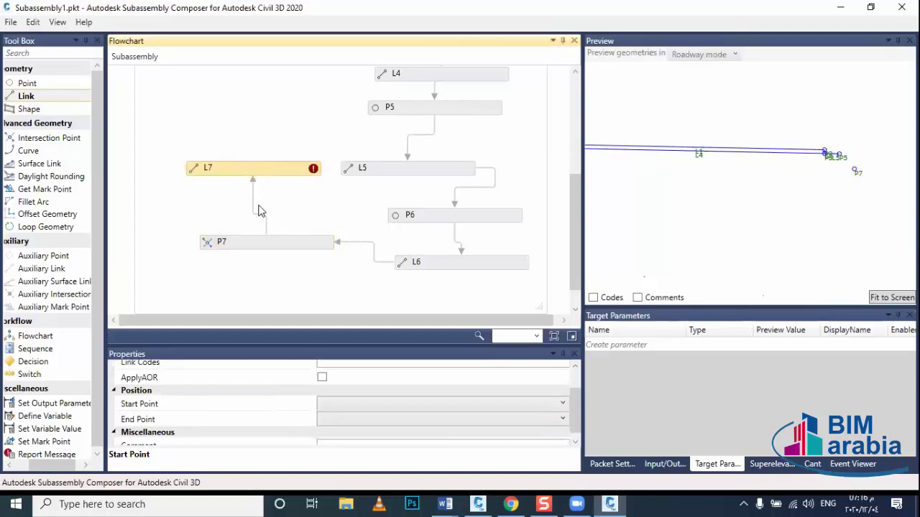
left_click(263, 217)
key("Delete")
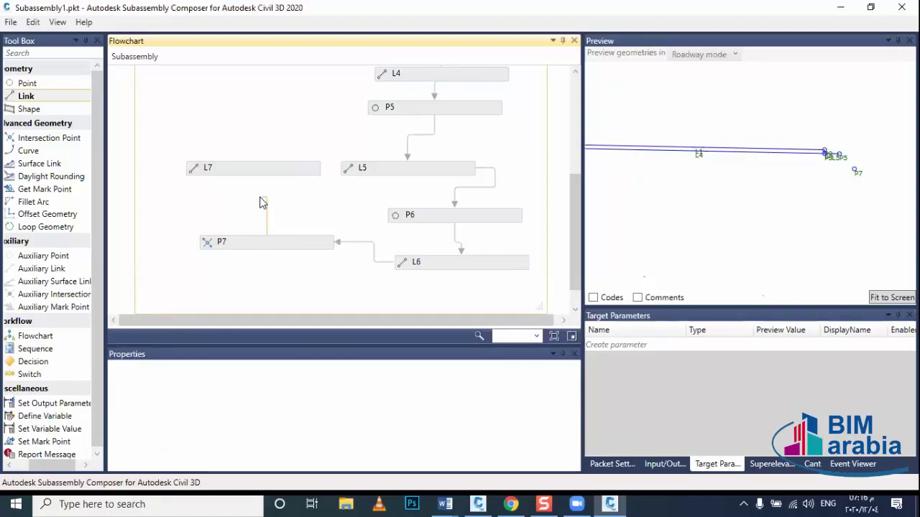
left_click_drag(262, 203, 253, 173)
left_click(253, 171)
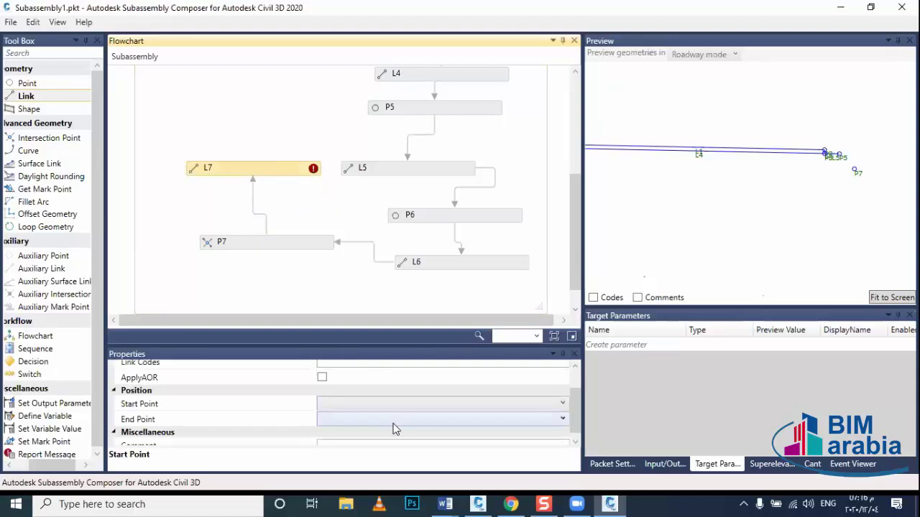
left_click(399, 405)
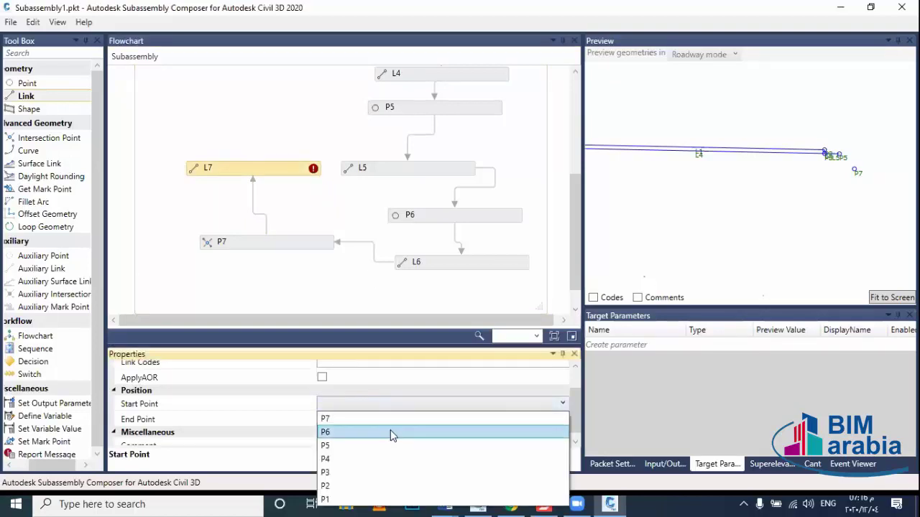
left_click(395, 418)
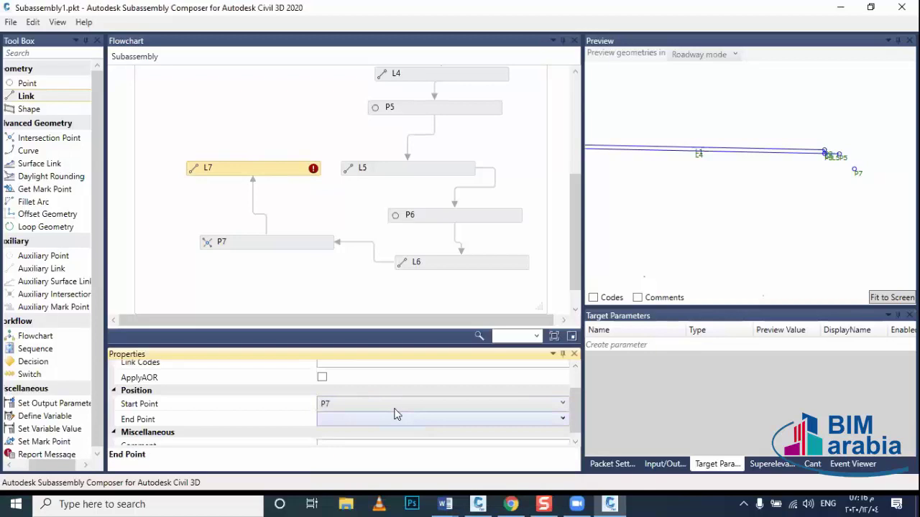
left_click(400, 420)
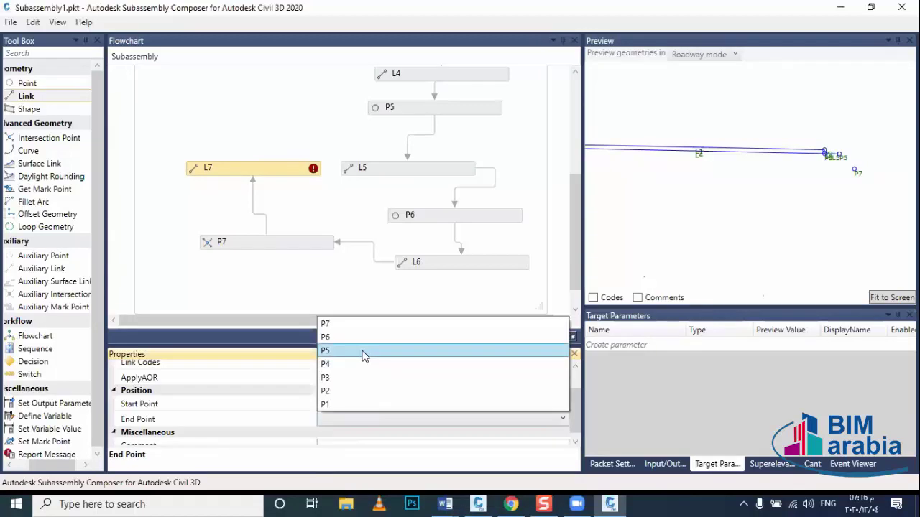
left_click(363, 352)
left_click(304, 198)
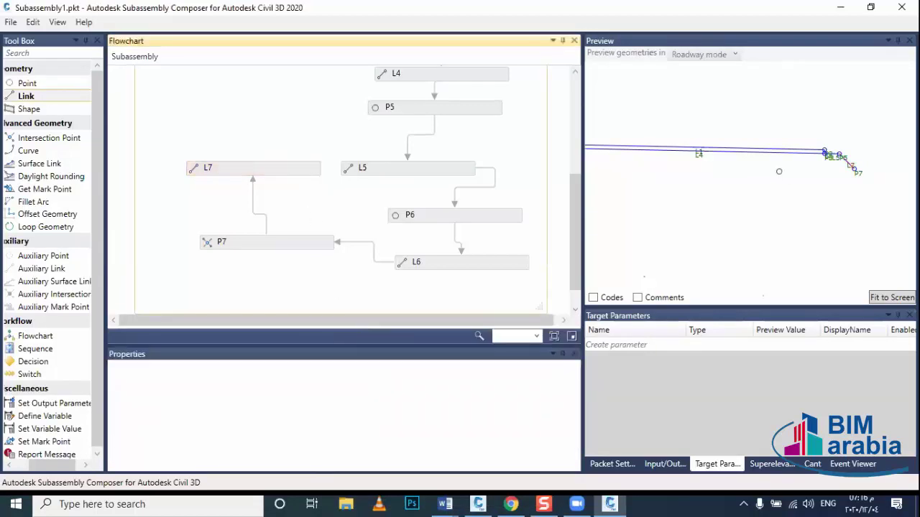
mouse_move(54, 107)
left_mouse_down()
mouse_move(111, 120)
mouse_move(262, 126)
left_mouse_up()
left_click_drag(68, 100, 242, 119)
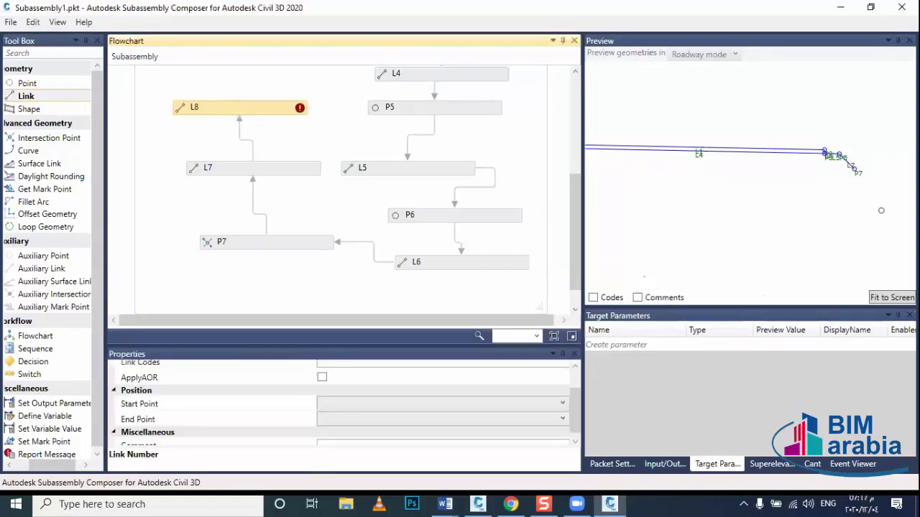
Set link L8's start point to P7 and end point to P6.
left_click(362, 407)
left_click(359, 418)
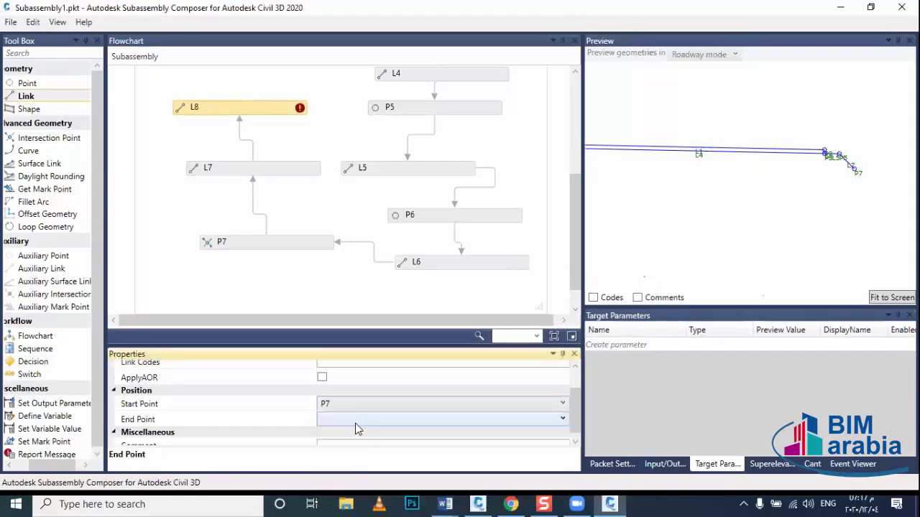
left_click(354, 423)
left_click(346, 339)
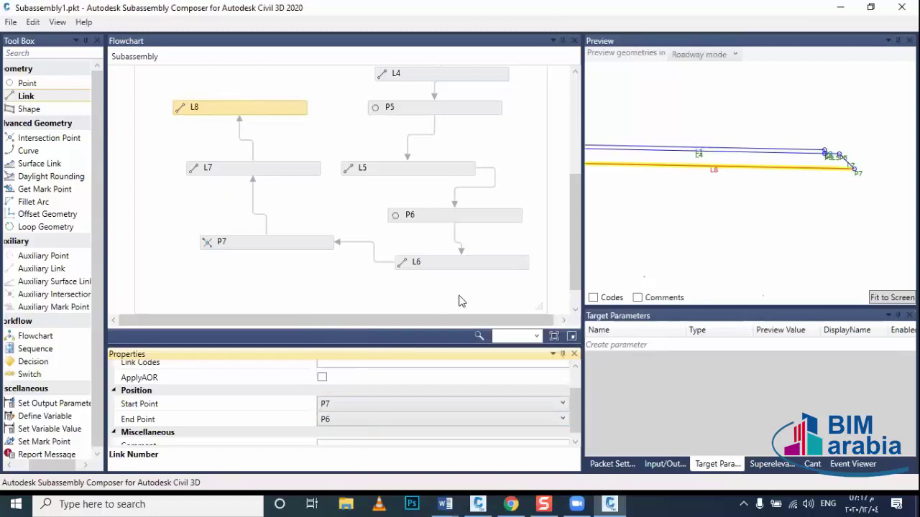
scroll(760, 124, "down", 2)
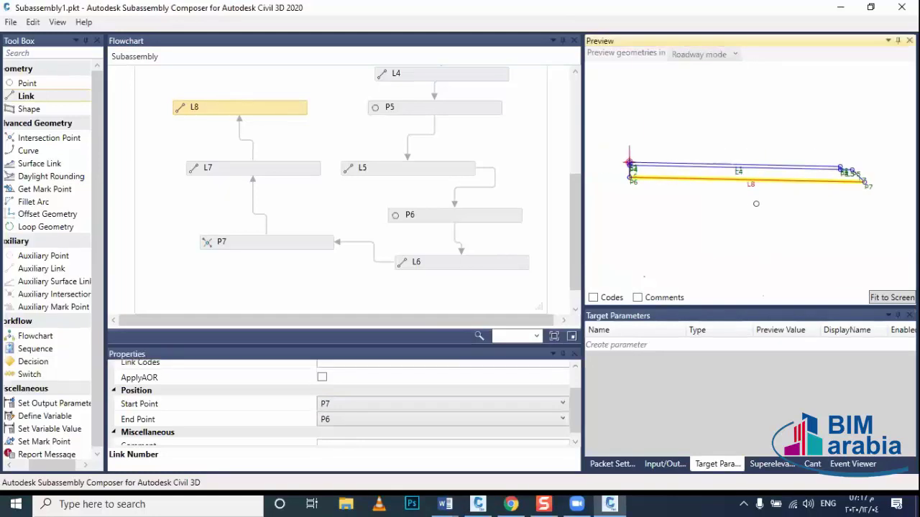
middle_click_drag(756, 203, 709, 206)
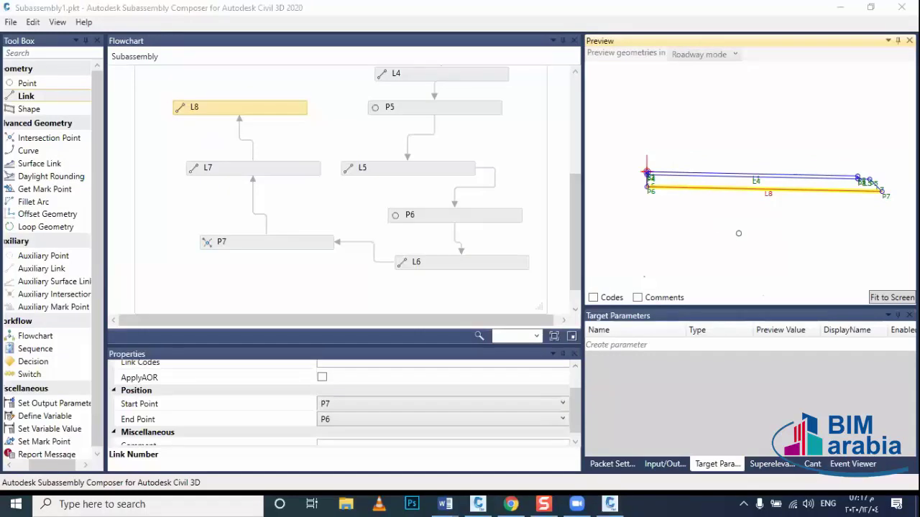
left_click(11, 22)
key("Escape")
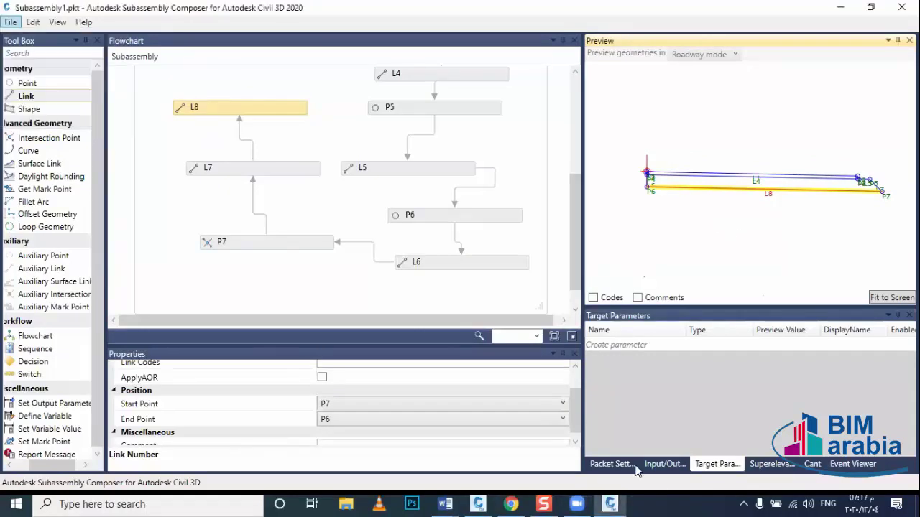
Set the Subassembly Name in Packet Settings to x.
left_click(628, 464)
left_click(691, 348)
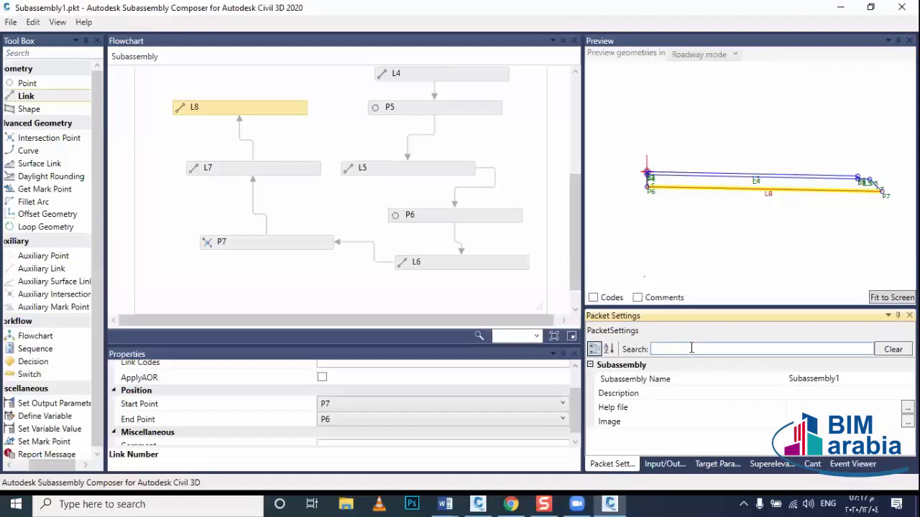
type("x")
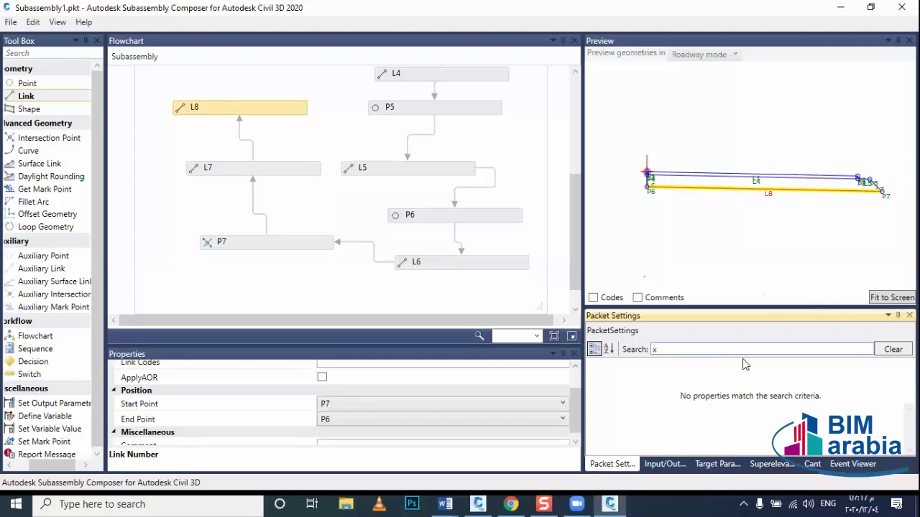
left_click(893, 349)
left_click(845, 377)
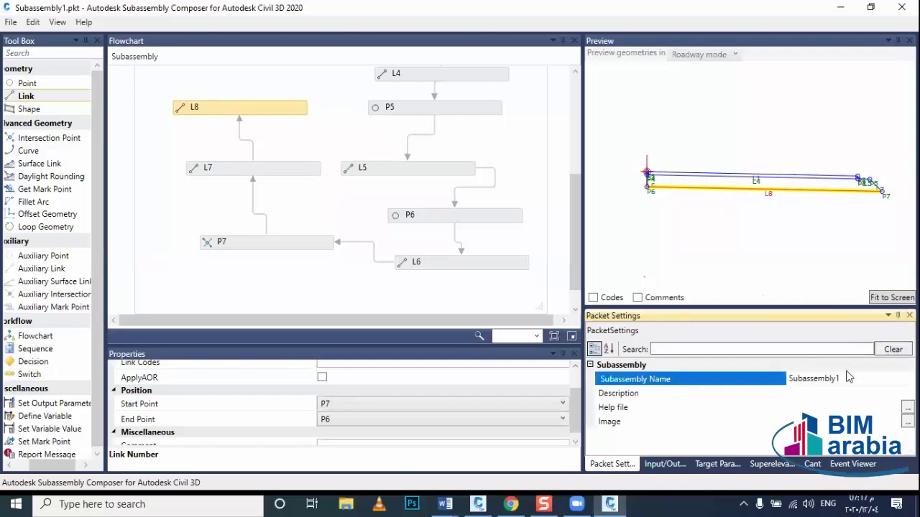
double_click(845, 377)
type("x")
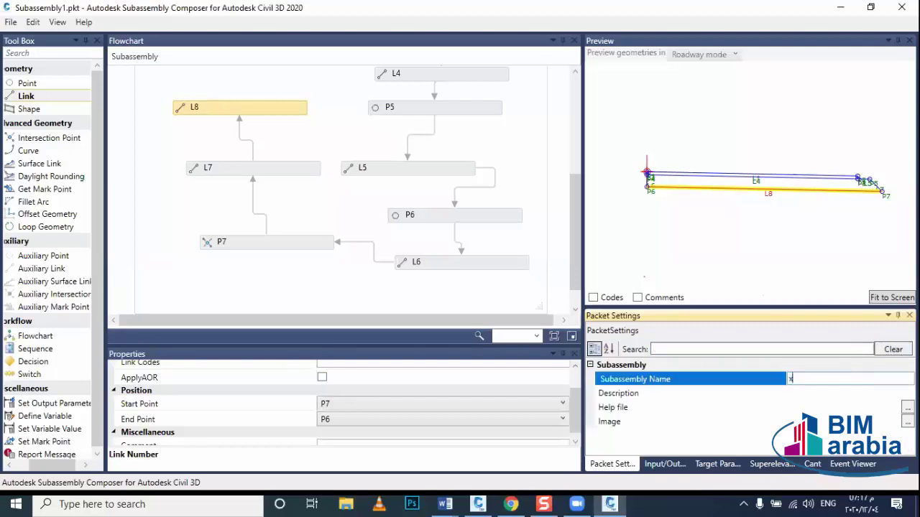
left_click(328, 269)
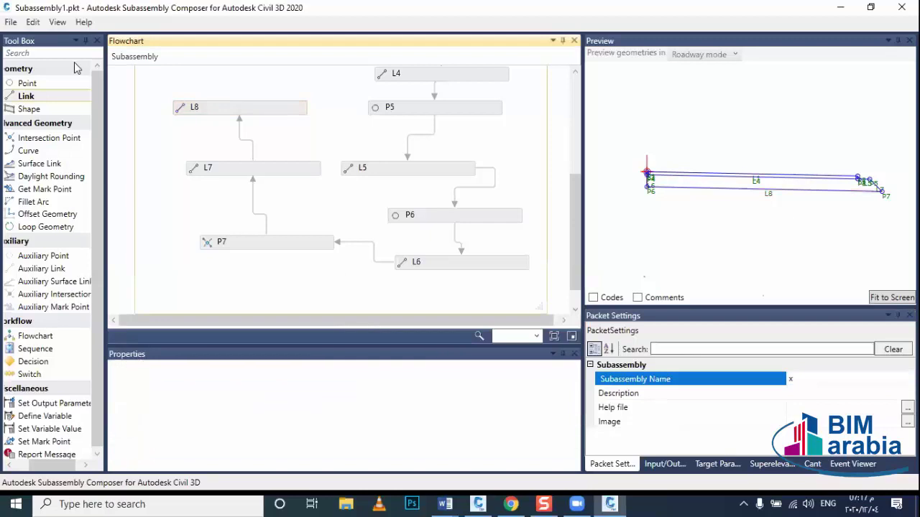
Save the packet as aaa.pkt.
left_click(11, 22)
left_click(28, 82)
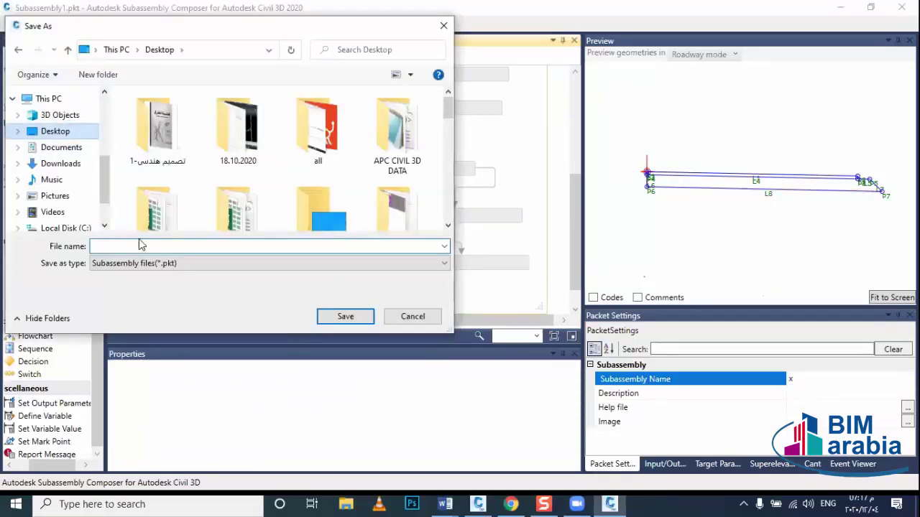
type("aaa")
left_click(343, 316)
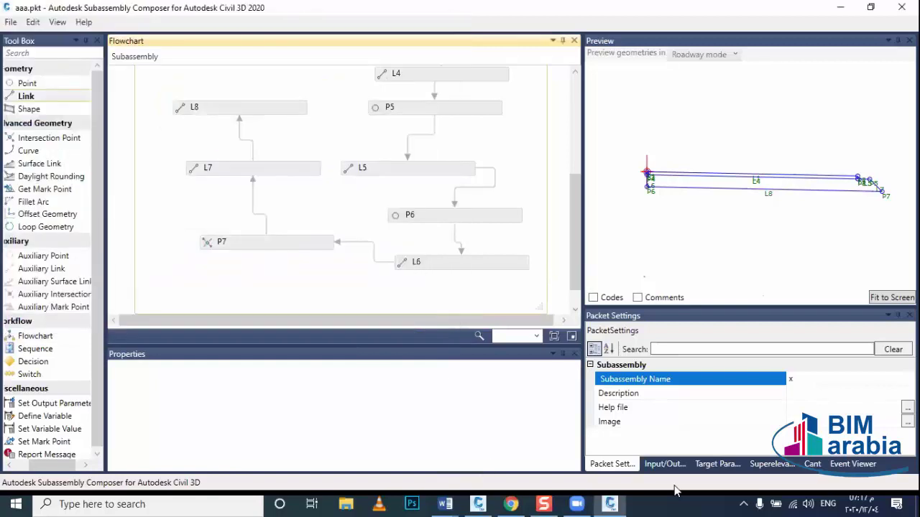
Return to Civil 3D and close the properties and subassembly tool palettes.
left_click(487, 503)
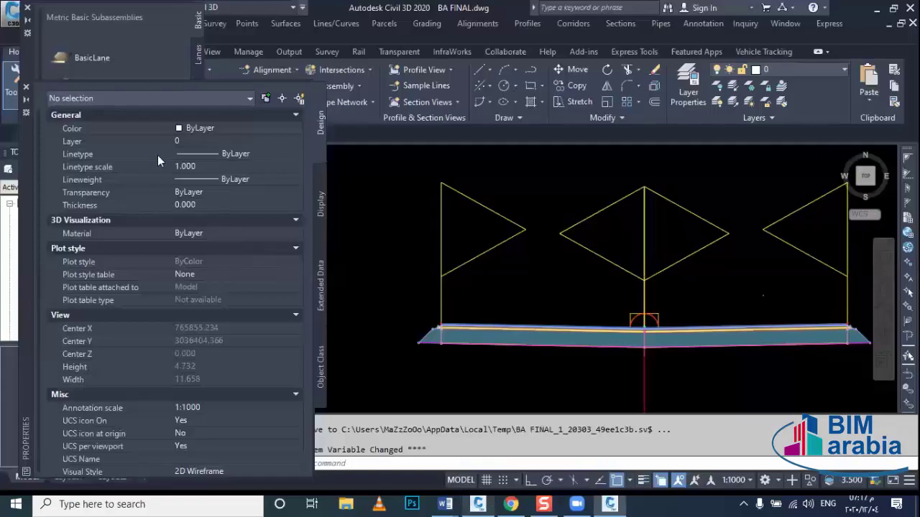
left_click(28, 88)
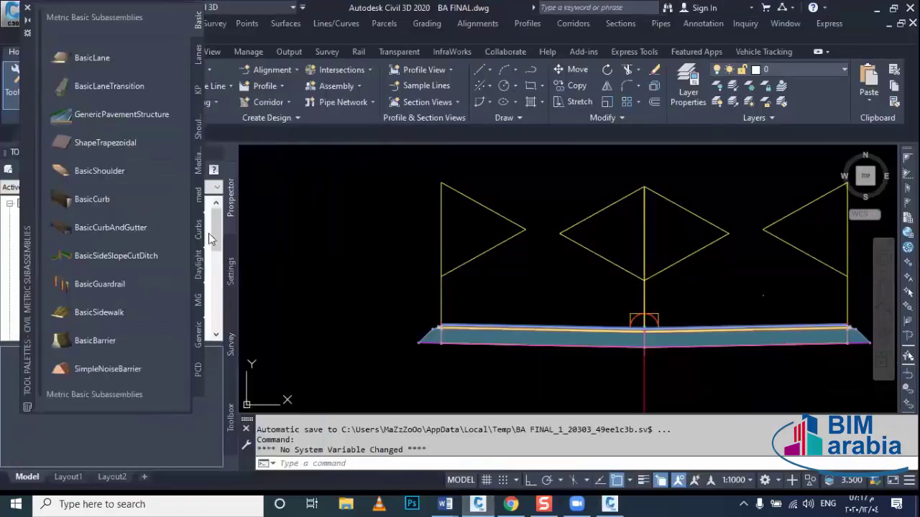
left_click(27, 10)
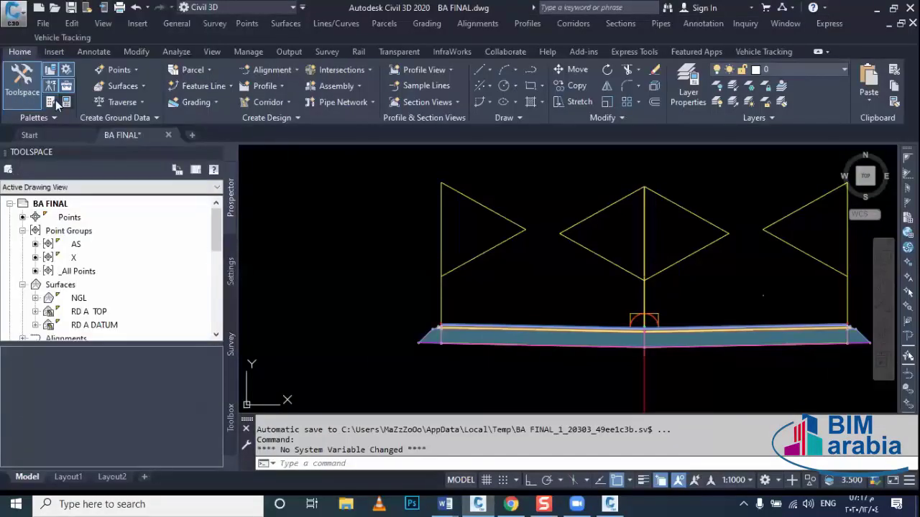
Create a new empty tool palette named aaa.
left_click(50, 103)
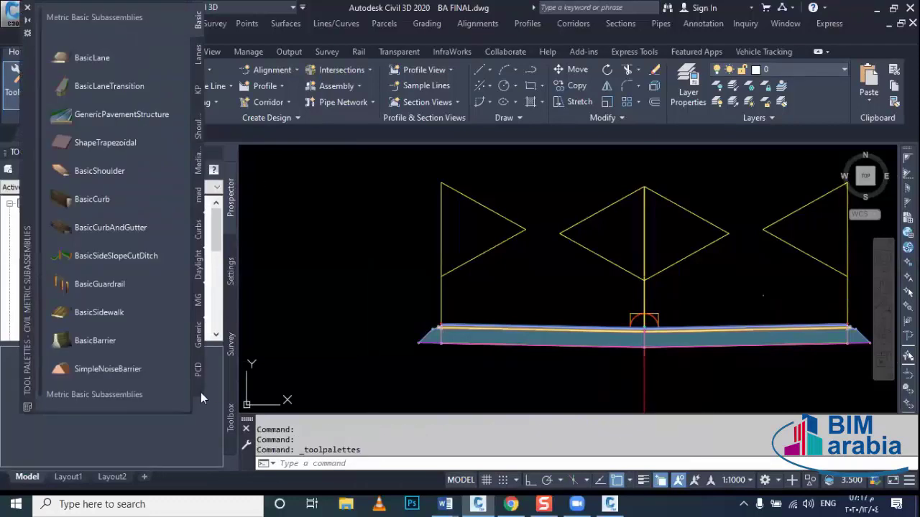
left_click(201, 392)
right_click(200, 327)
right_click(199, 327)
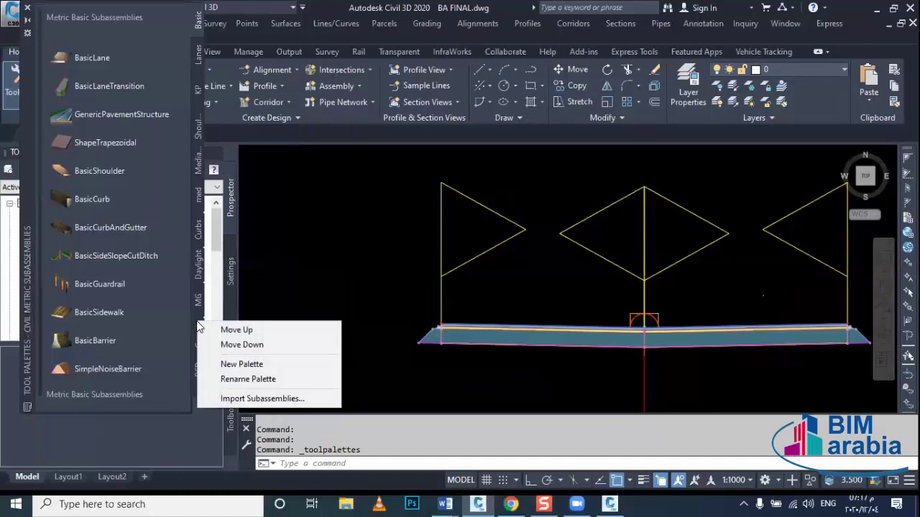
left_click(239, 364)
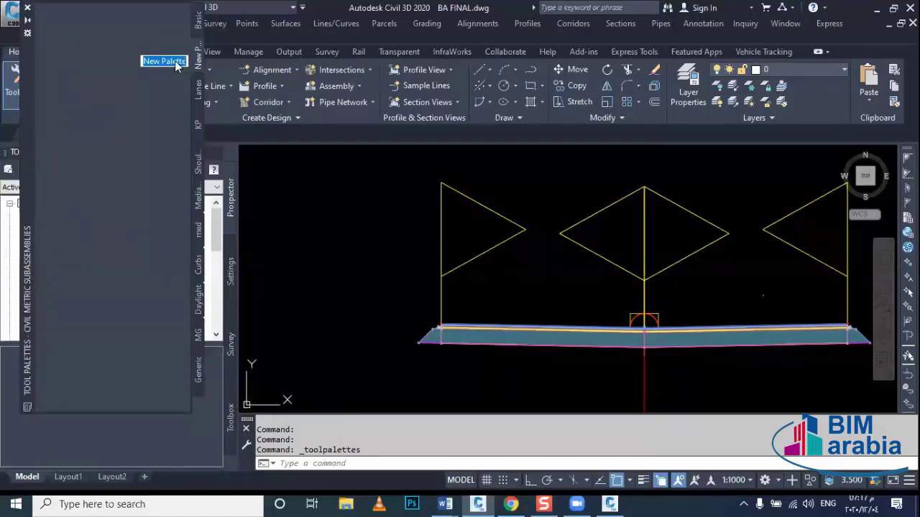
type("aaa")
key("Return")
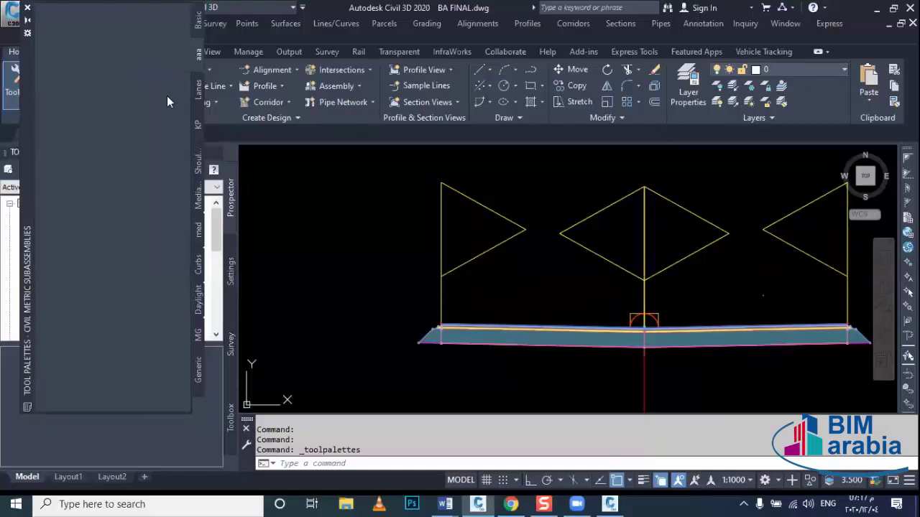
right_click(201, 56)
Import subassemblies from Desktop\aaa.pkt into the aaa palette.
left_click(266, 188)
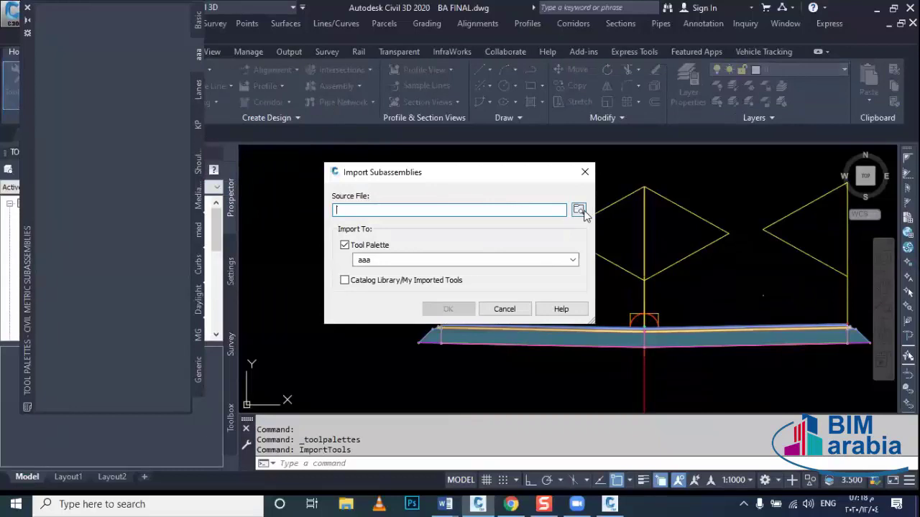
left_click(579, 210)
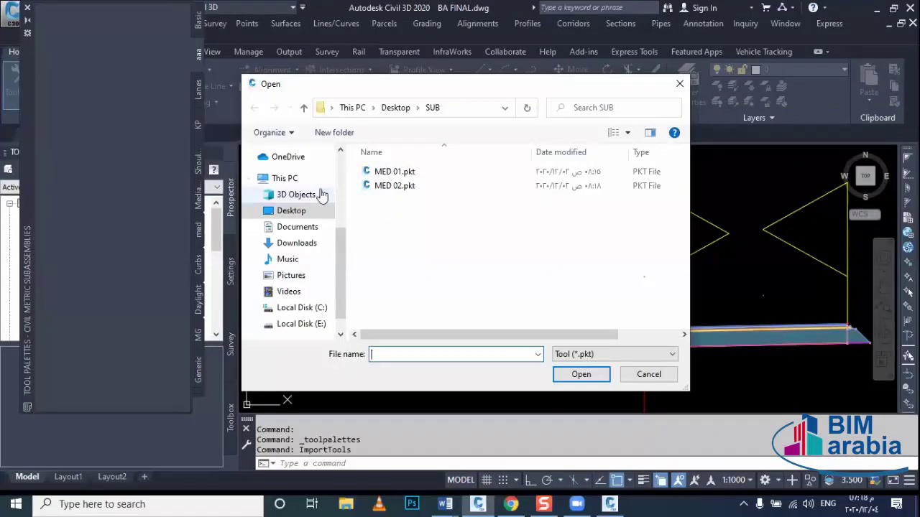
left_click(291, 211)
scroll(420, 266, "down", 3)
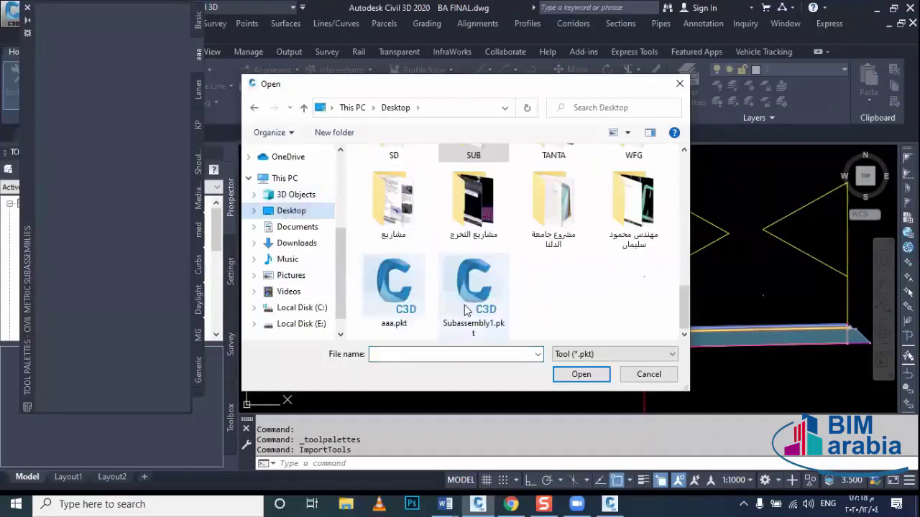
double_click(409, 305)
left_click(446, 310)
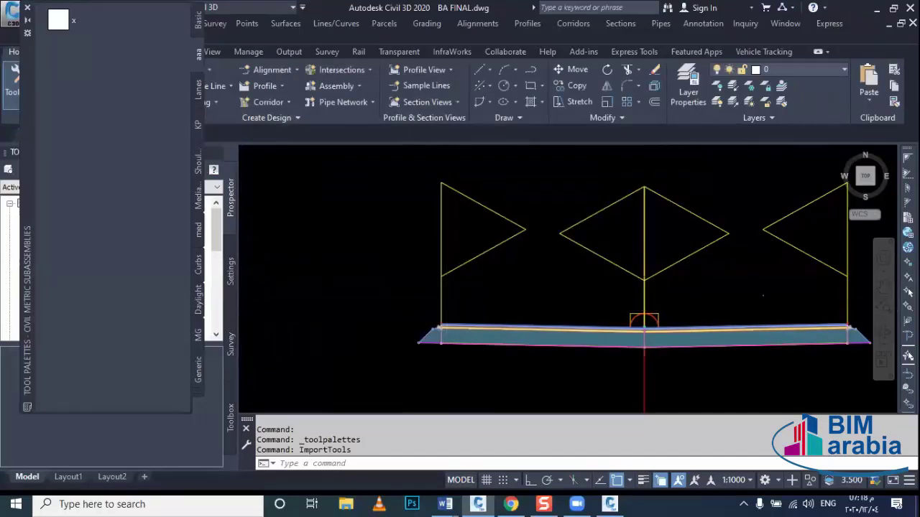
scroll(429, 287, "down", 10)
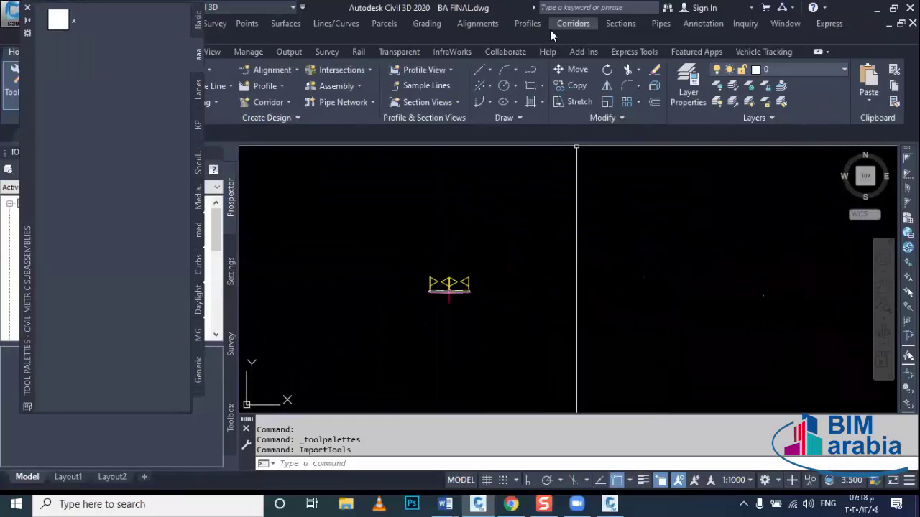
Create a new assembly 'qq' in the drawing and attach subassembly x to it.
left_click(575, 23)
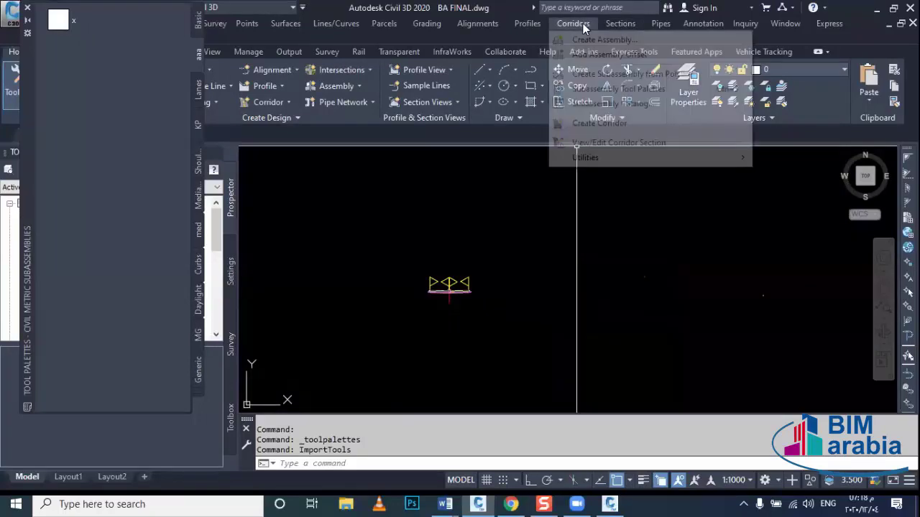
left_click(579, 38)
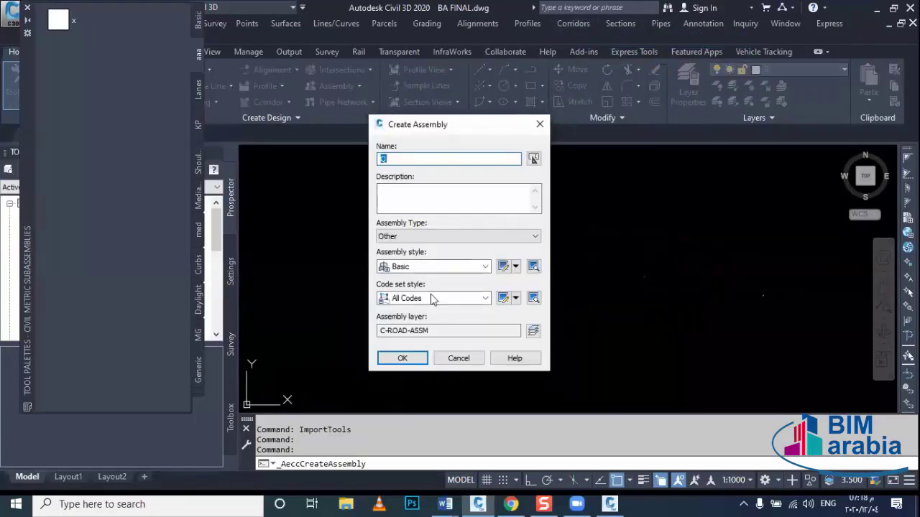
type("qq")
key("Return")
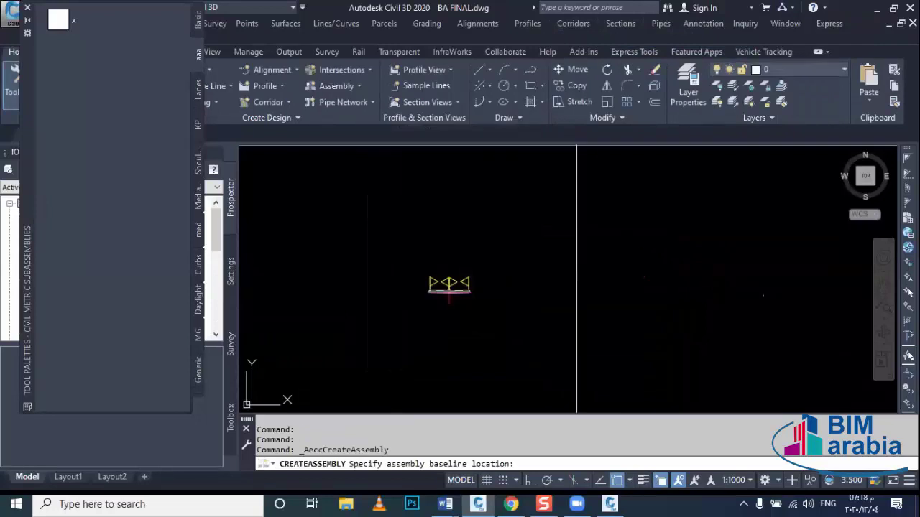
left_click(568, 279)
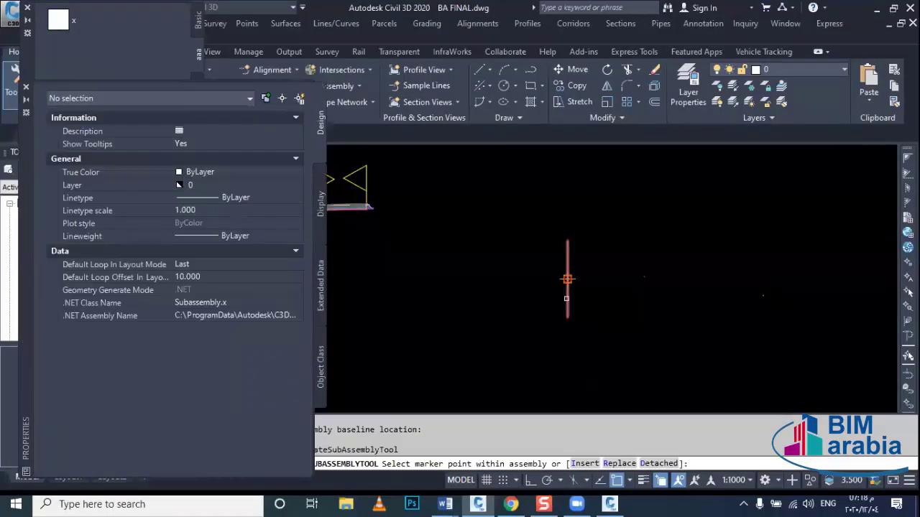
left_click(568, 279)
Inspect the inserted subassembly's properties, then switch back to Subassembly Composer.
scroll(578, 281, "up", 8)
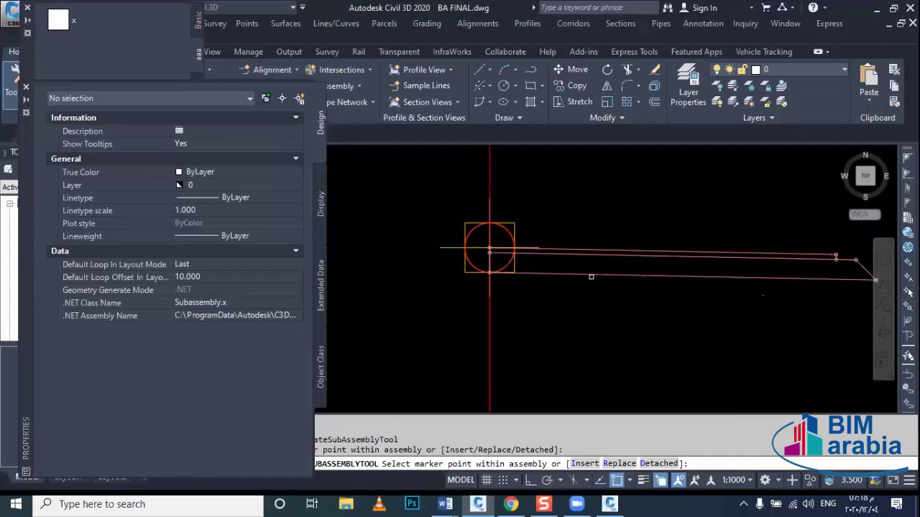
middle_click_drag(547, 294, 503, 312)
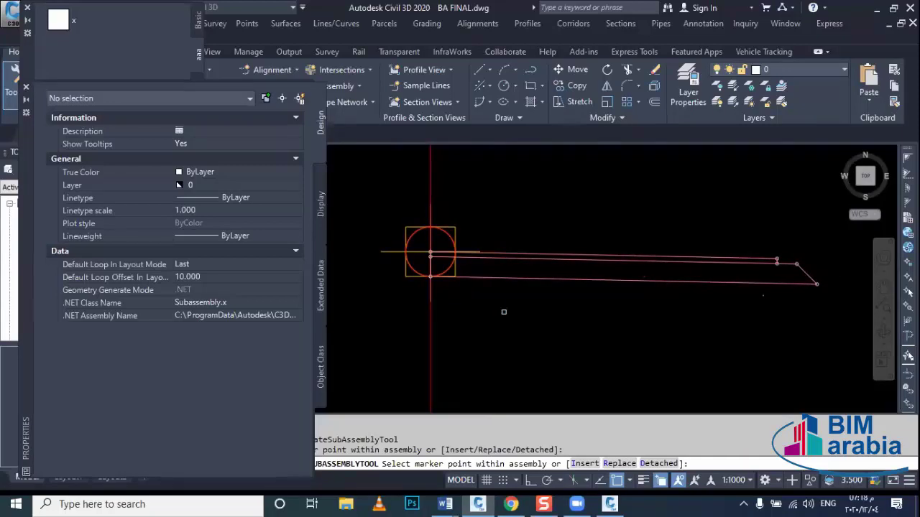
key("Escape")
left_click(534, 284)
left_click(531, 247)
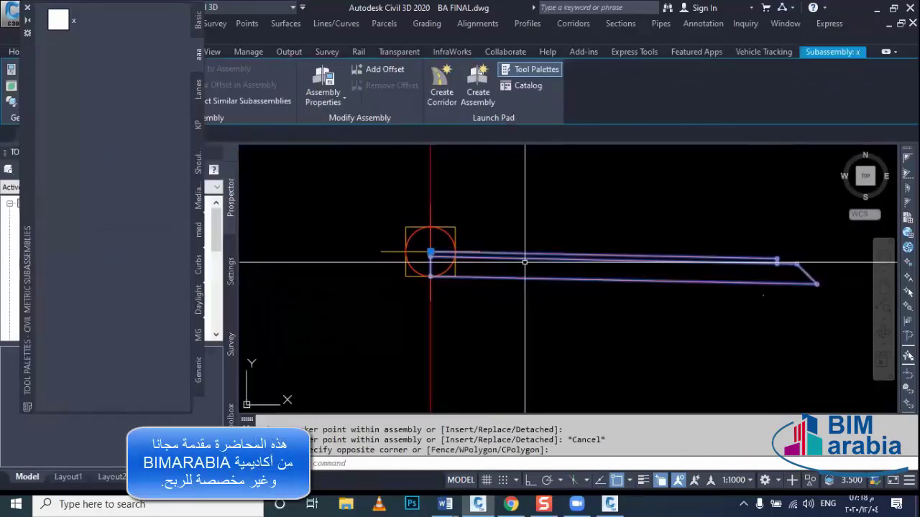
right_click(522, 246)
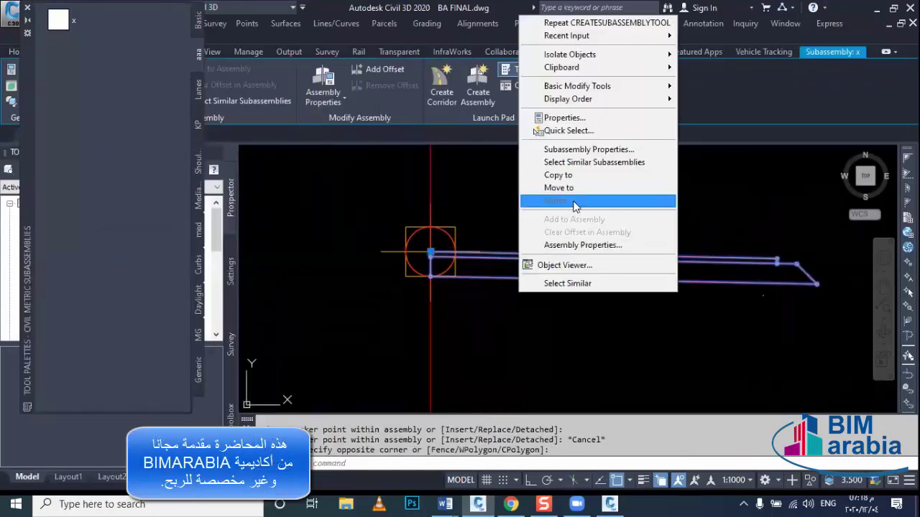
key("Escape")
scroll(533, 259, "down", 4)
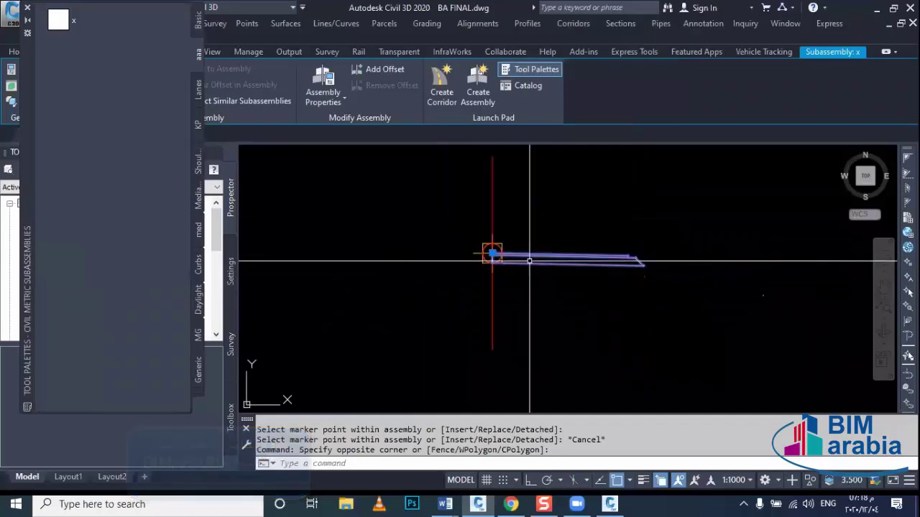
double_click(504, 263)
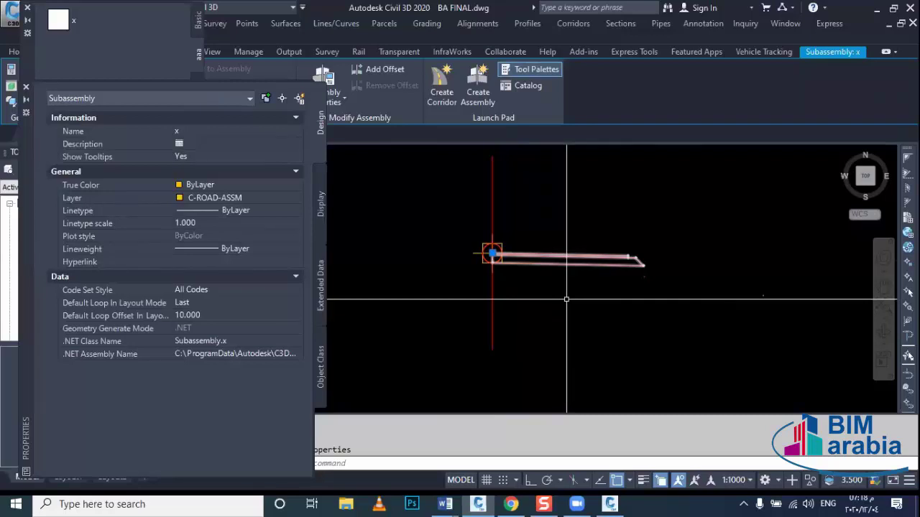
middle_click_drag(567, 299, 601, 303)
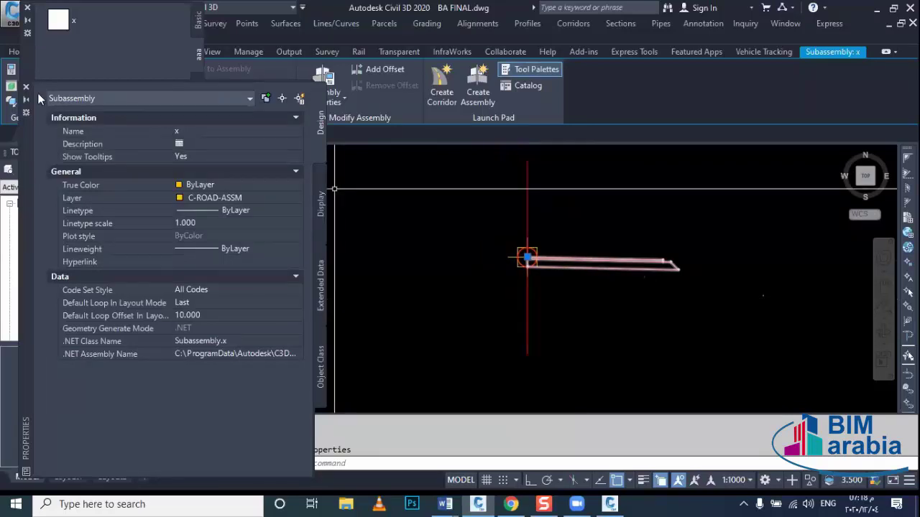
left_click(27, 86)
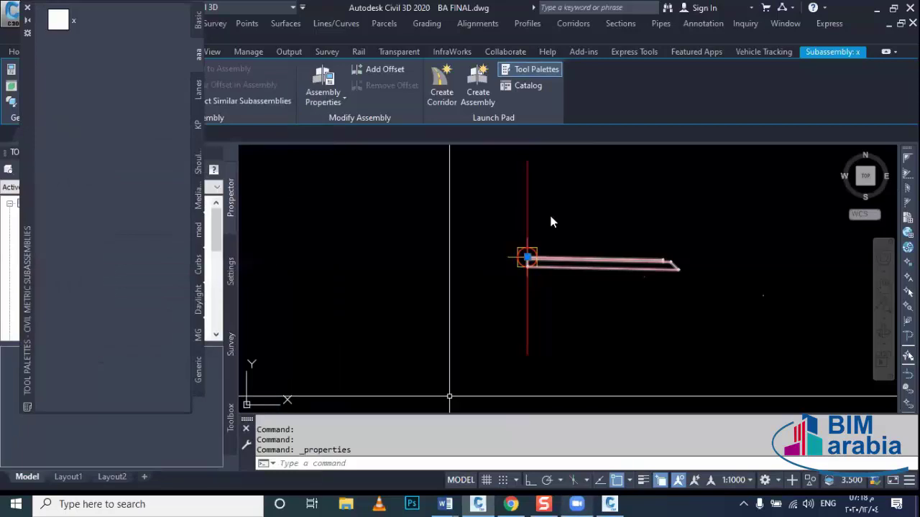
key("alt+Tab")
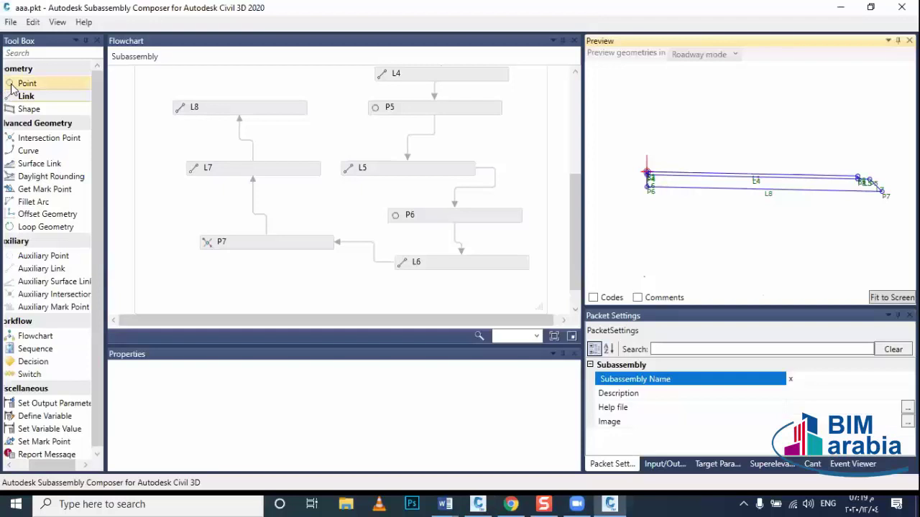
Add shape S1 below P7, bounded by link L1.
left_click_drag(23, 111, 262, 280)
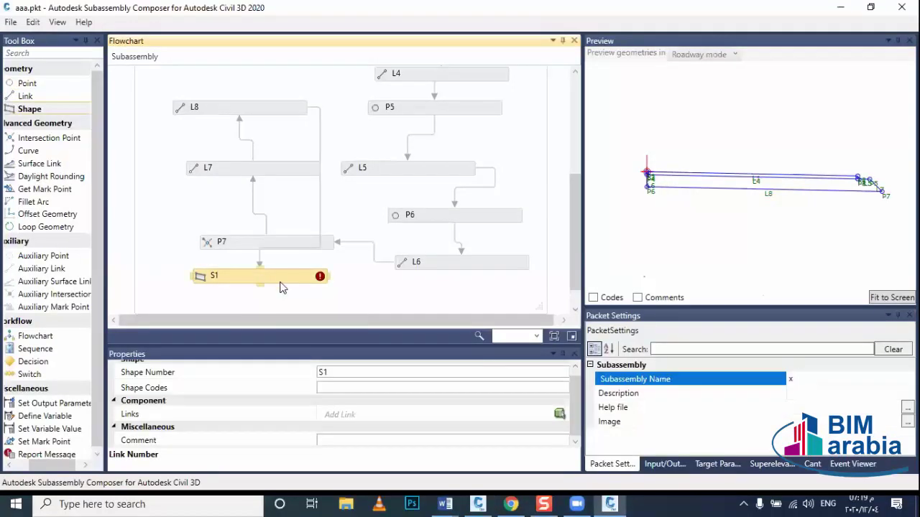
left_click(559, 414)
scroll(769, 188, "up", 5)
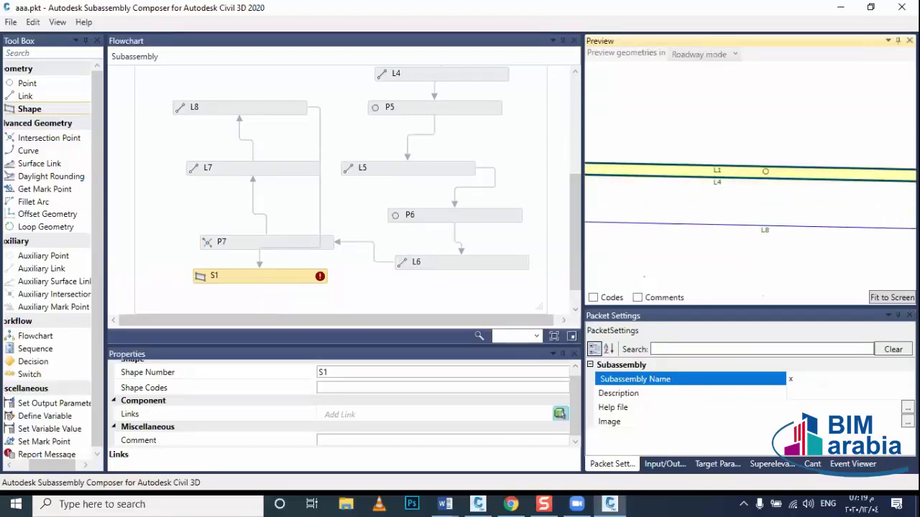
left_click(765, 171)
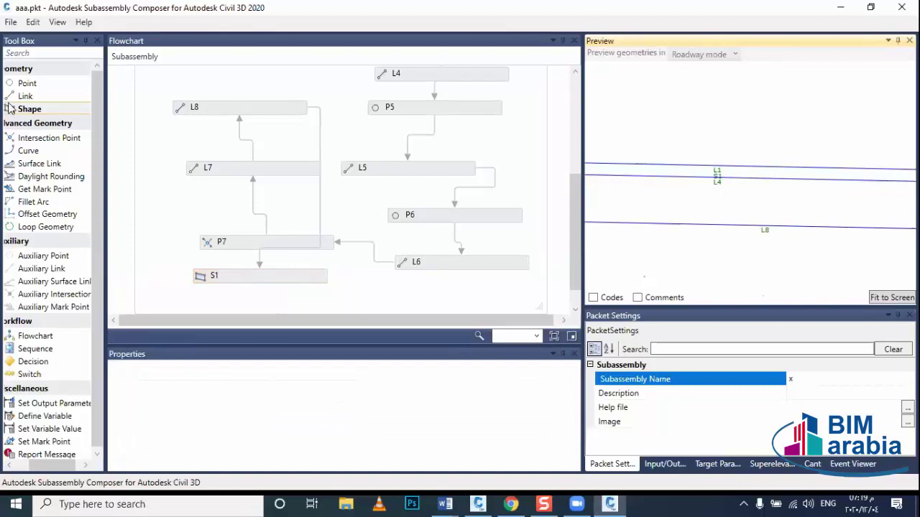
Add shape S2 from the enclosed area, then show the Input/Output Parameters.
left_click_drag(11, 110, 230, 293)
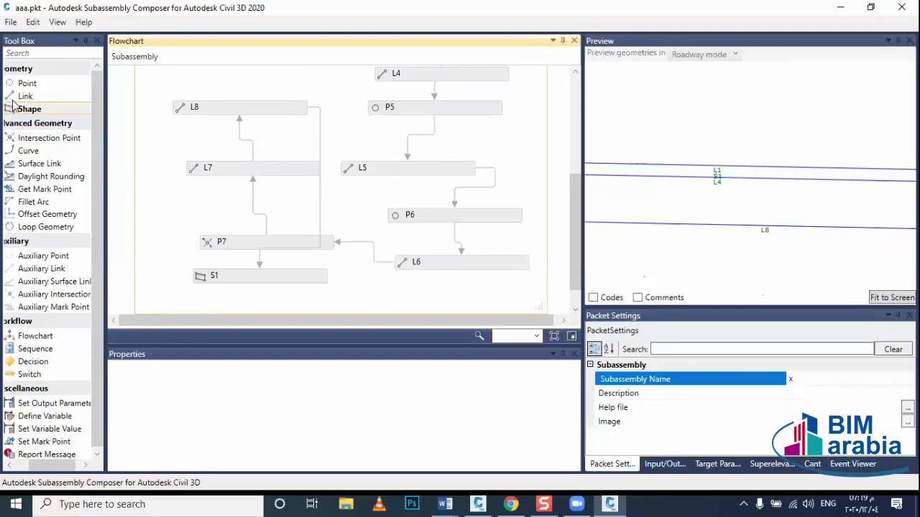
mouse_move(14, 109)
left_mouse_down()
mouse_move(217, 292)
mouse_move(230, 275)
left_mouse_up()
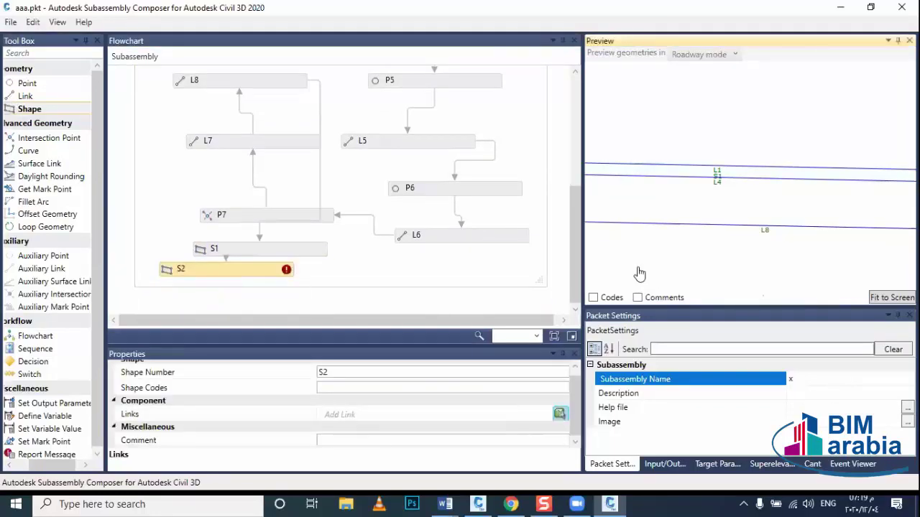
left_click(653, 206)
middle_click_drag(653, 207, 663, 261)
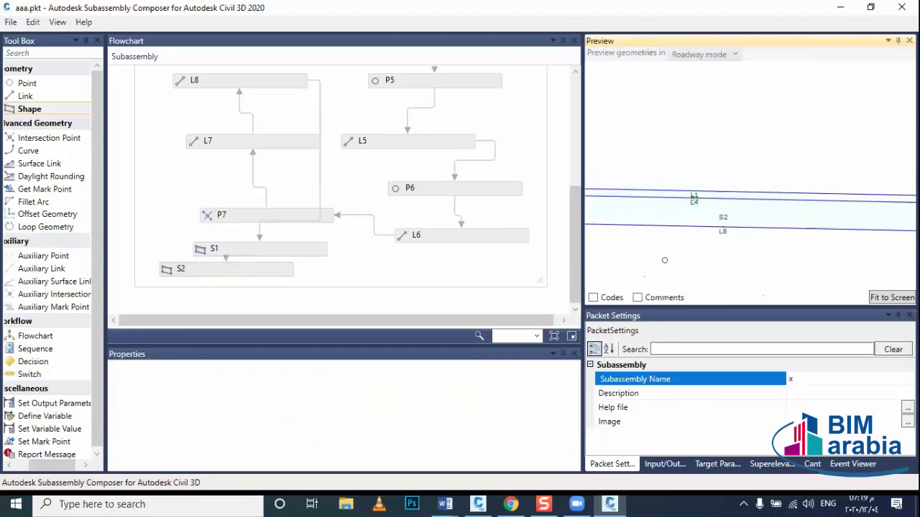
scroll(685, 264, "down", 3)
mouse_move(669, 160)
middle_mouse_down()
mouse_move(674, 196)
mouse_move(687, 195)
middle_mouse_up()
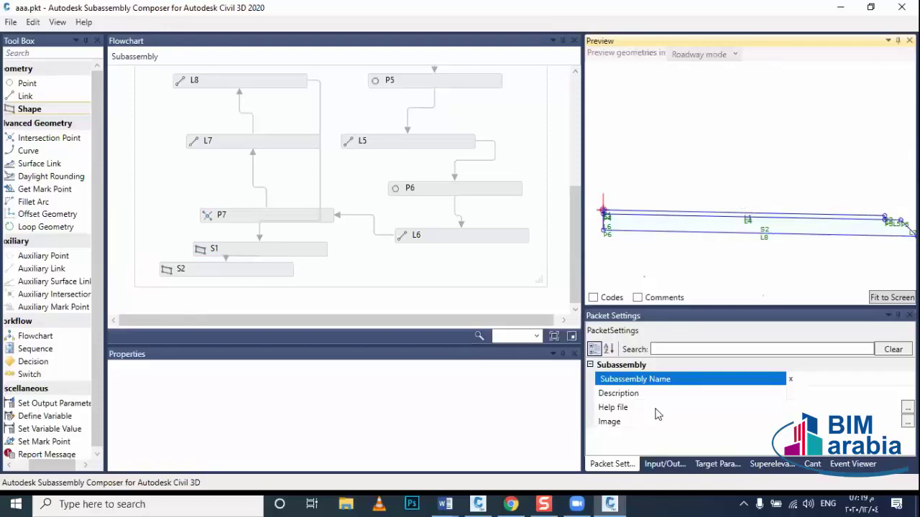
left_click(664, 464)
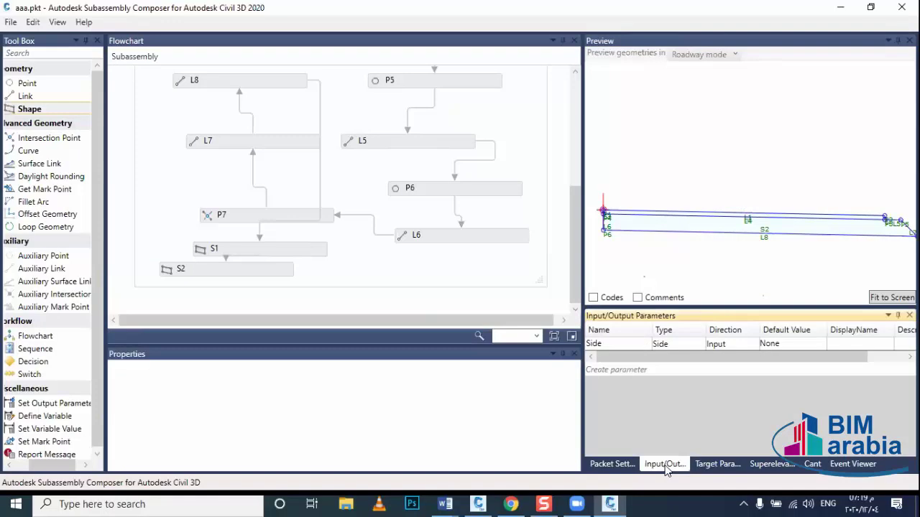
Set Side's default to Right and add a width parameter with display name width and default 3.6.
left_click(781, 345)
left_click(785, 384)
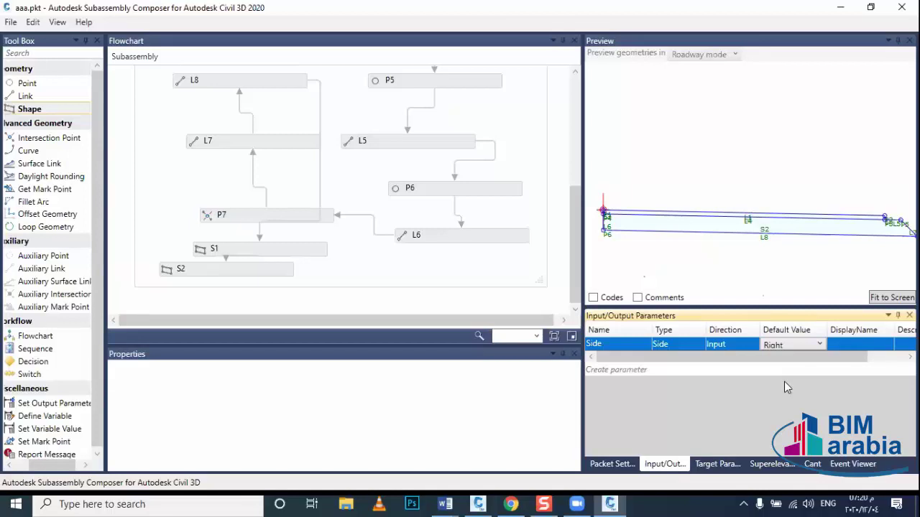
left_click(627, 370)
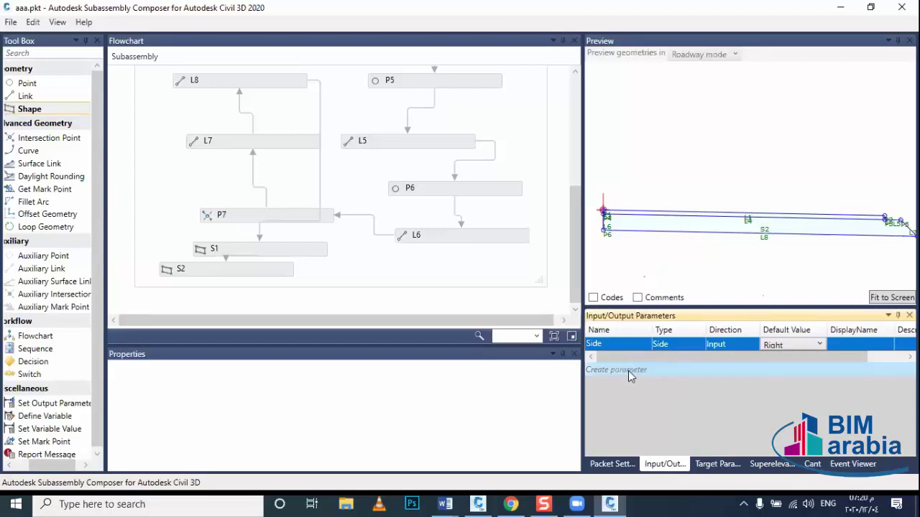
left_click(641, 358)
left_click(641, 359)
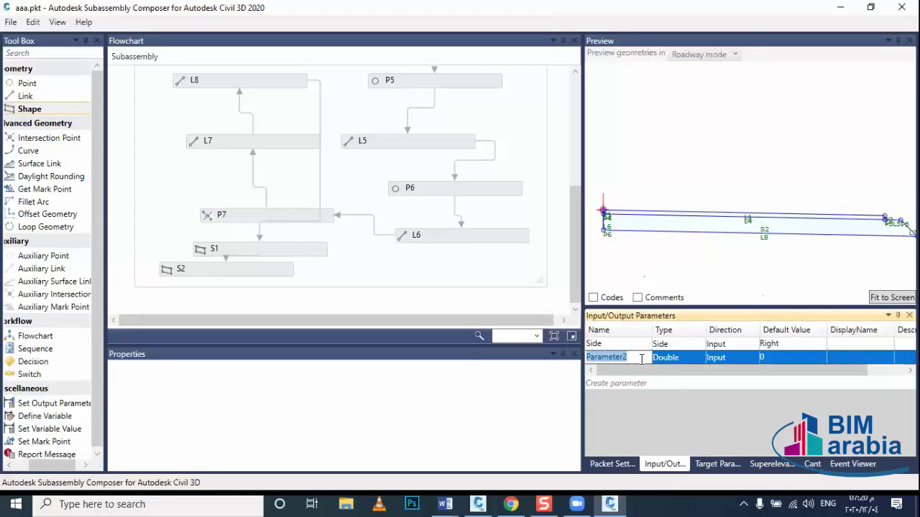
type("wid")
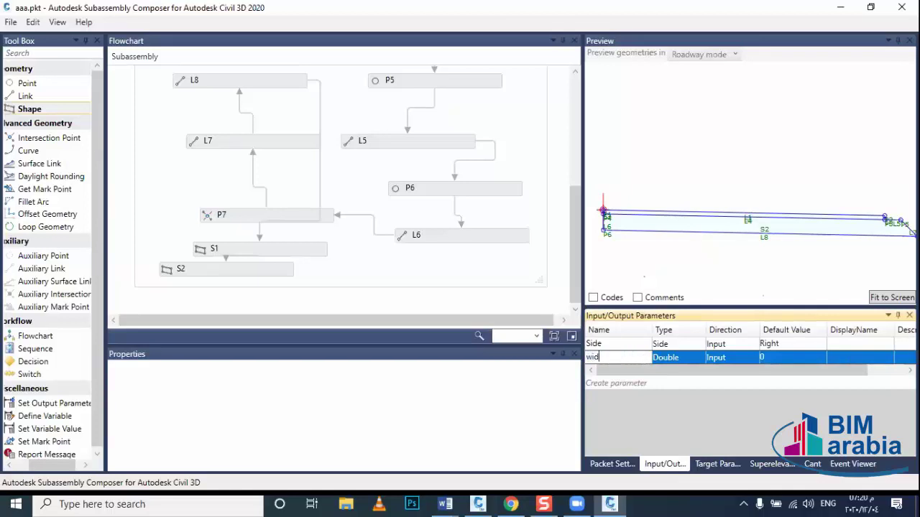
type("th")
left_click(832, 355)
left_click(839, 356)
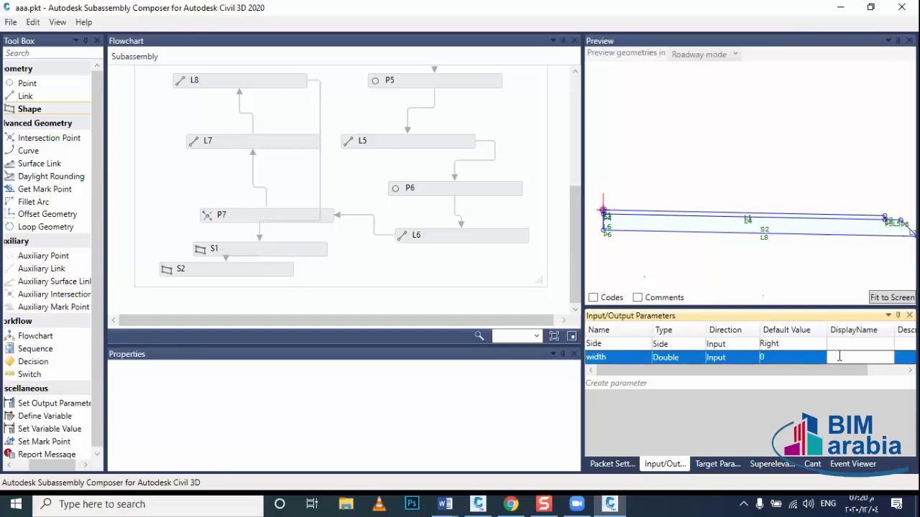
type("widt")
type("h")
left_click(722, 366)
left_click(775, 360)
type("3")
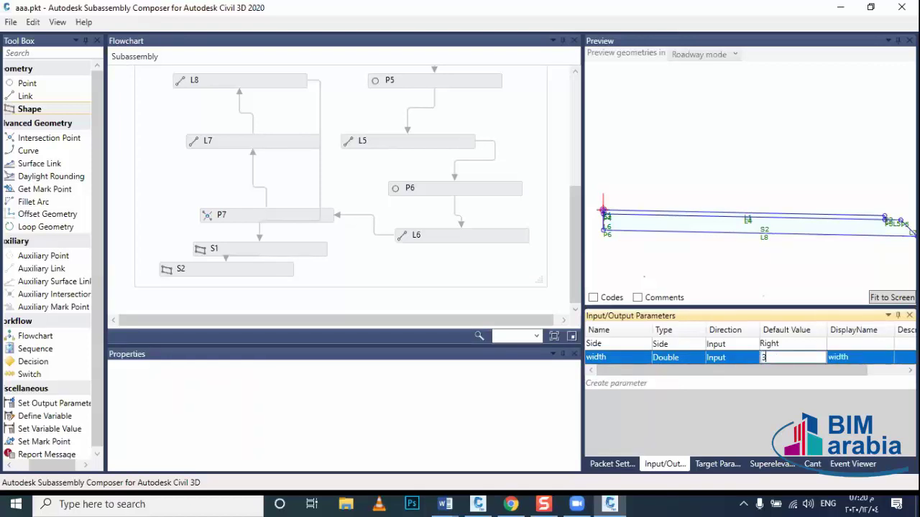
type(".6")
Add a Grade parameter named slope, default -2.00%, display name slpoe.
left_click(642, 388)
left_click(637, 370)
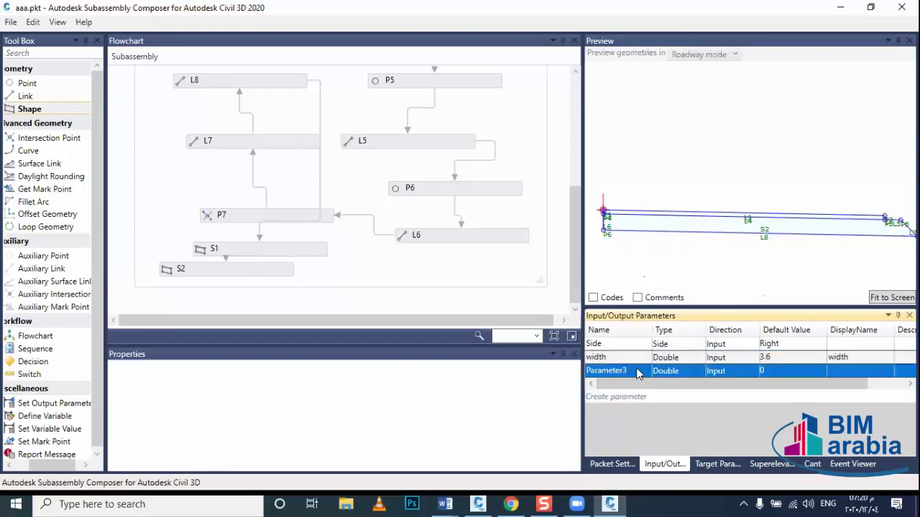
left_click(636, 370)
type("s")
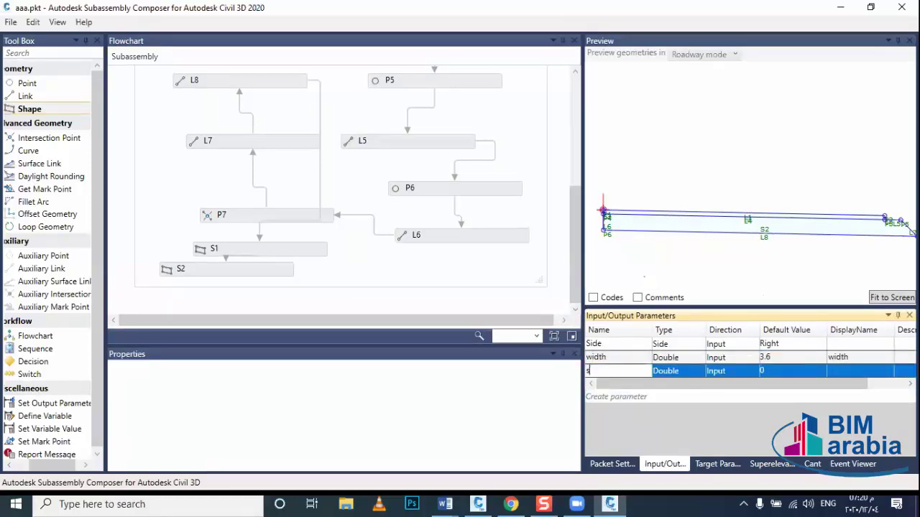
type("lope")
left_click(688, 372)
left_click(681, 266)
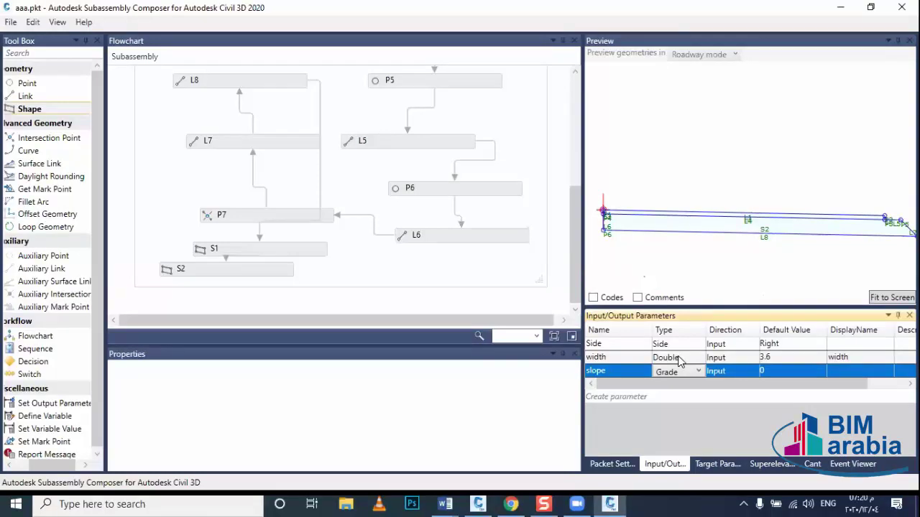
left_click(763, 372)
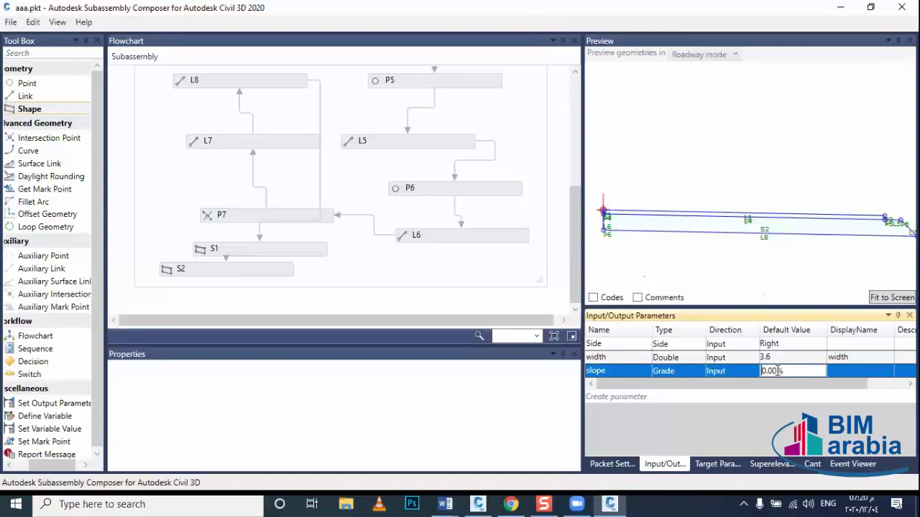
left_click_drag(785, 370, 761, 372)
type("-")
type("2")
left_click(844, 369)
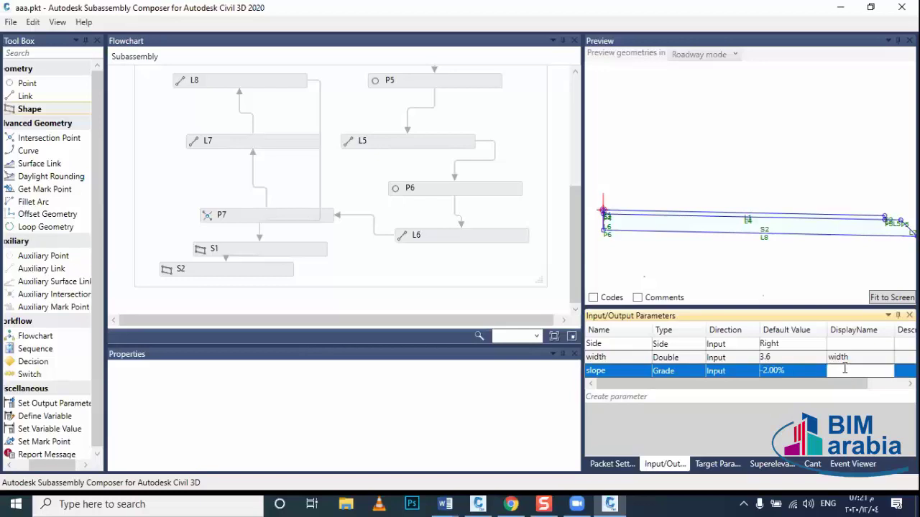
type("slpoe")
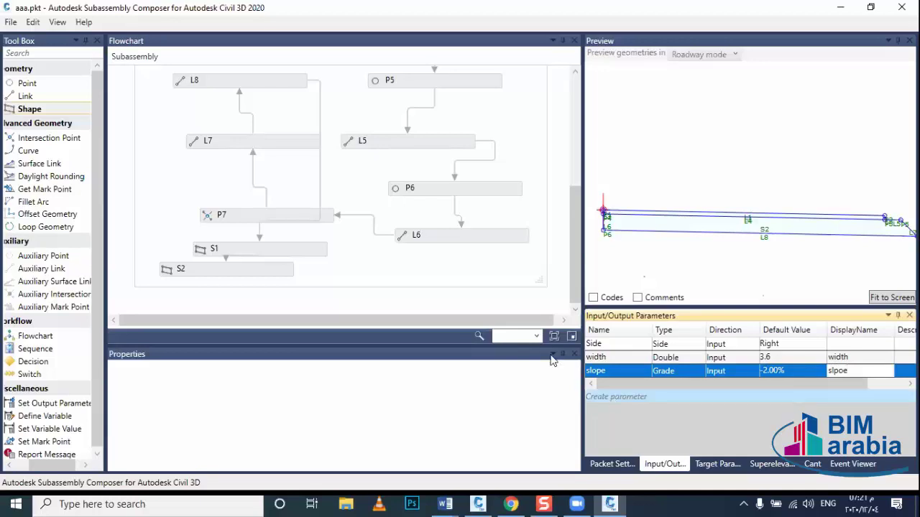
left_click(504, 354)
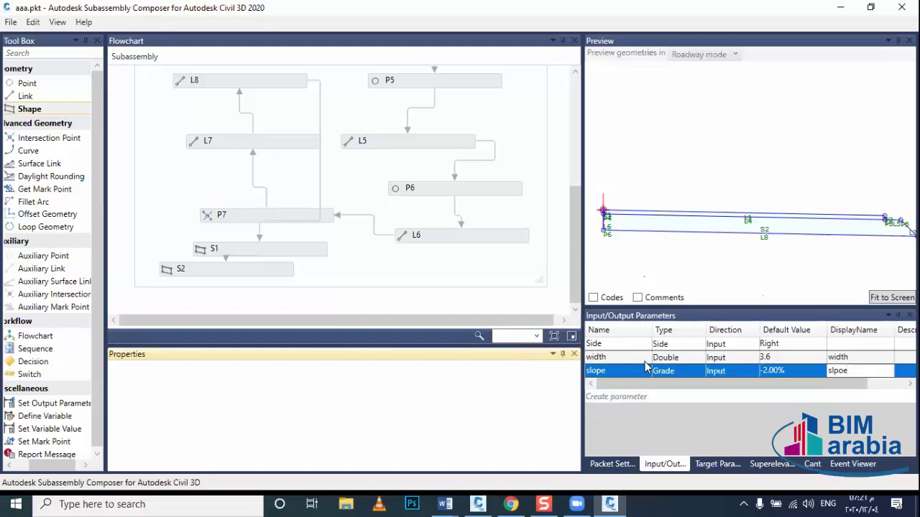
Replace P2's -2.00% slope with the slope parameter.
left_click(831, 232)
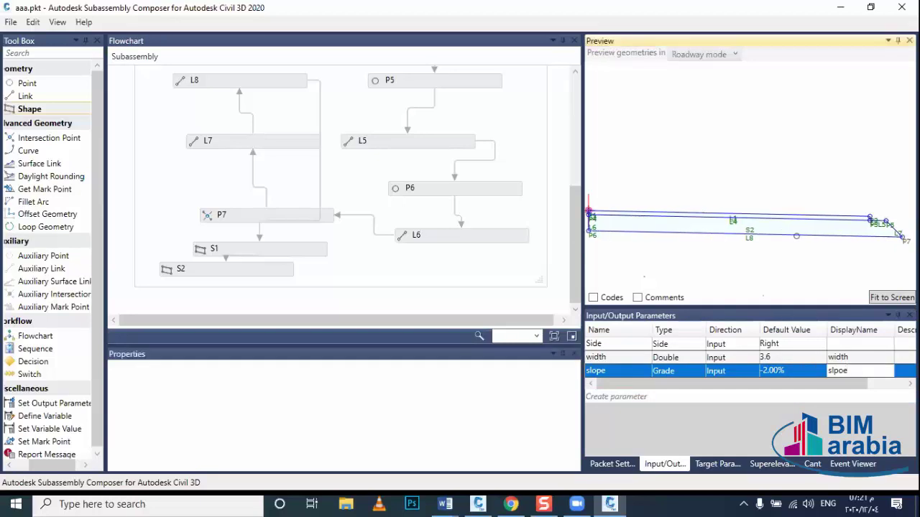
scroll(833, 228, "up", 2)
scroll(839, 225, "up", 2)
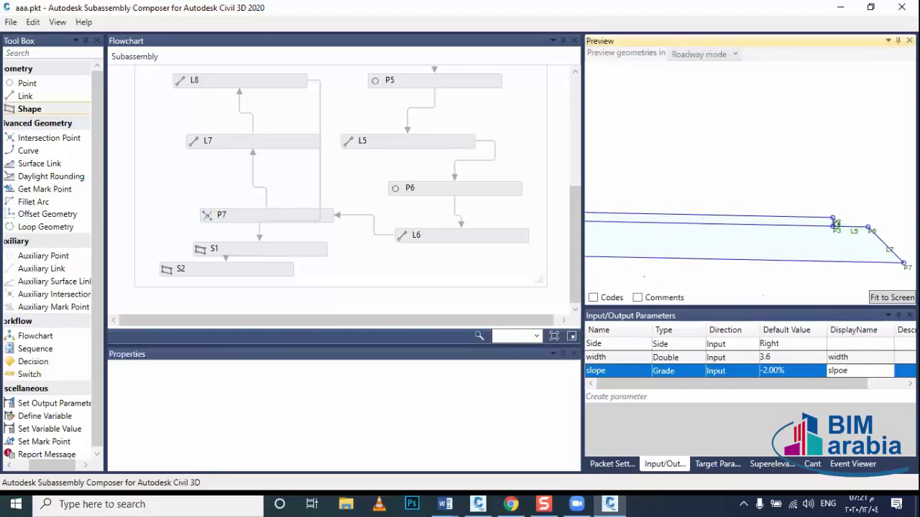
scroll(837, 221, "up", 1)
left_click(834, 217)
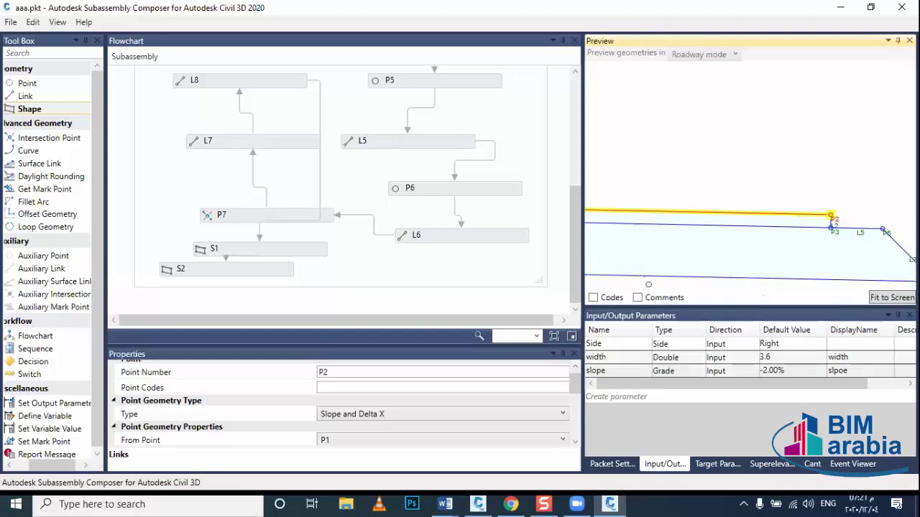
scroll(349, 409, "down", 1)
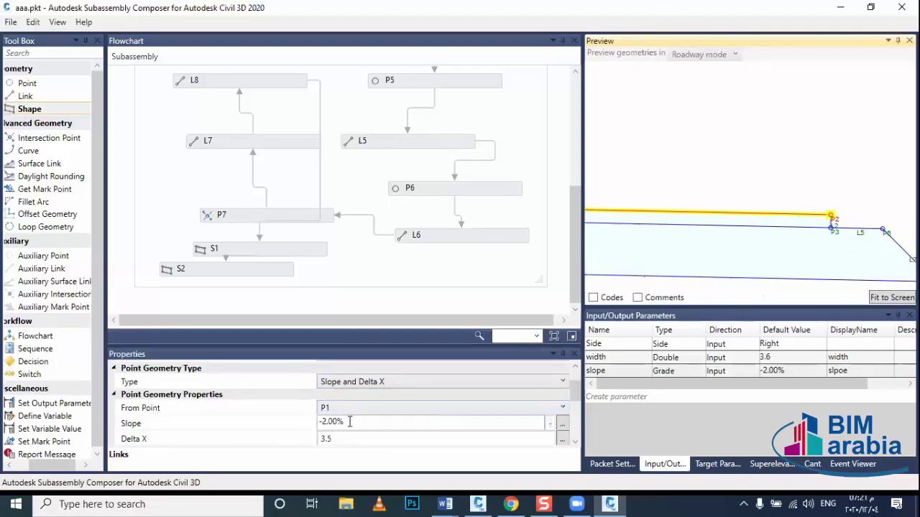
left_click(625, 373)
left_click(632, 372)
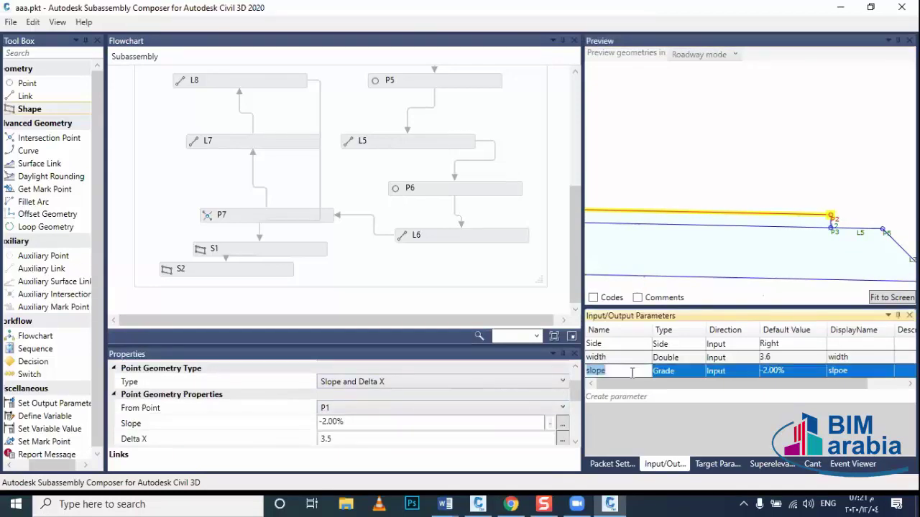
double_click(407, 422)
left_click_drag(407, 421, 284, 421)
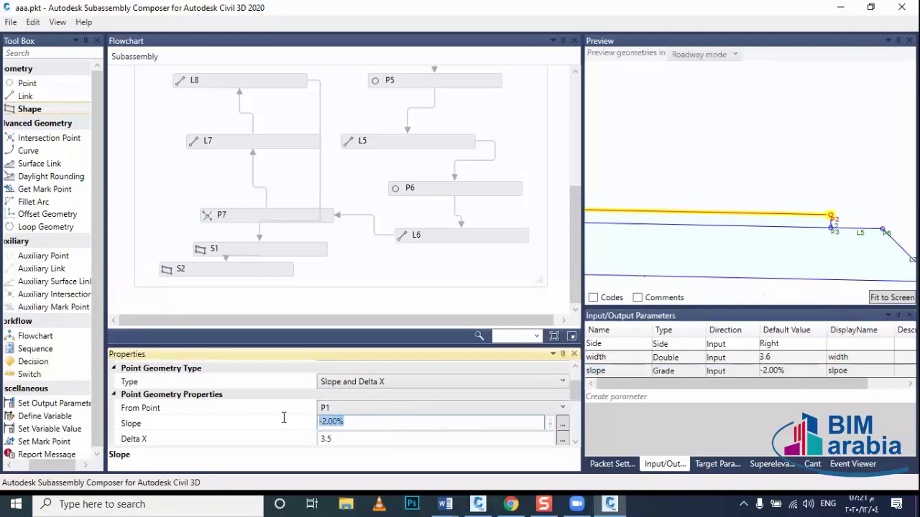
type("slope")
Replace the point's 3.5 Delta X with the width parameter.
left_click(622, 357)
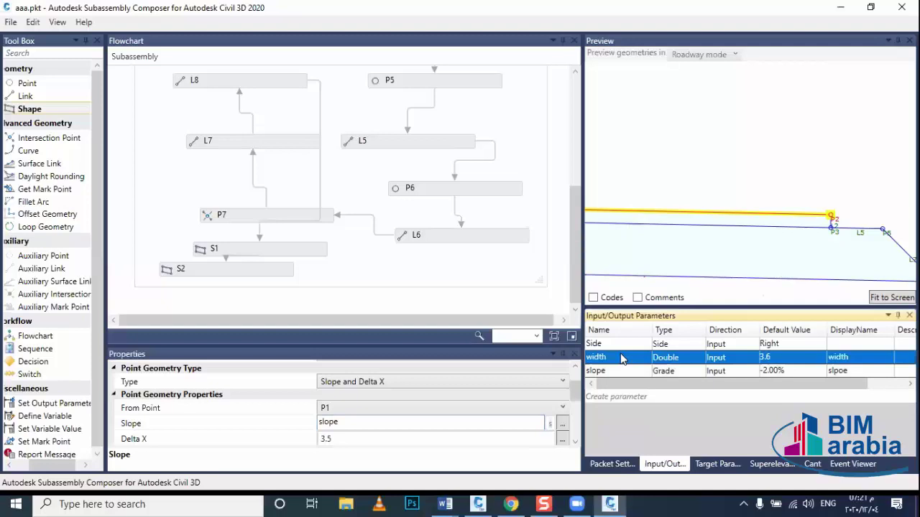
left_click(622, 356)
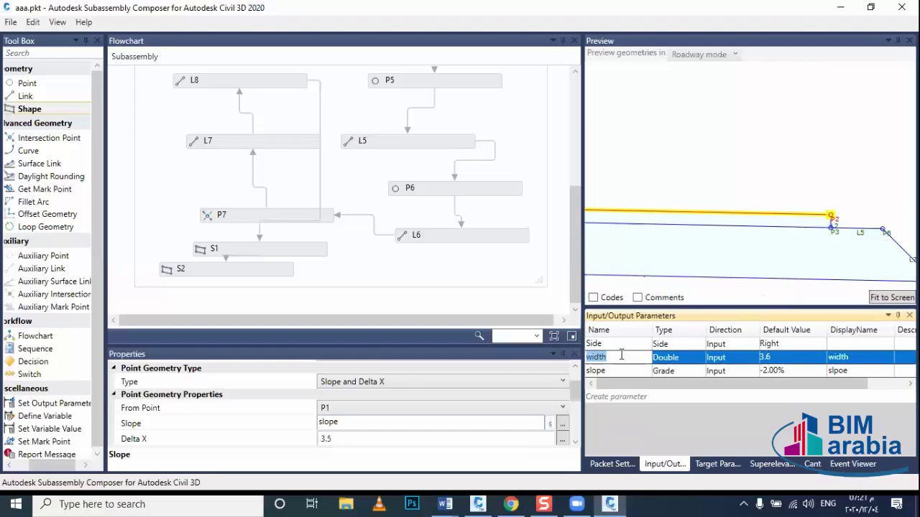
left_click(397, 441)
left_click_drag(397, 442, 293, 442)
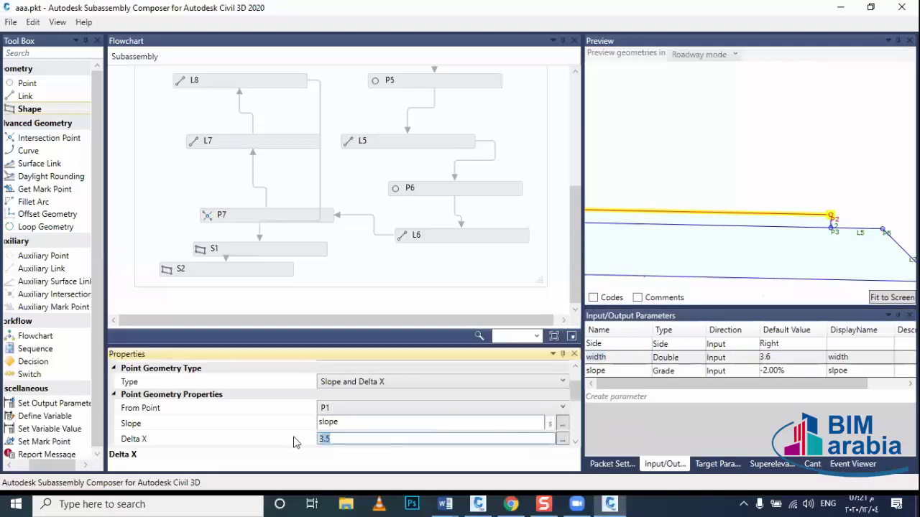
type("width")
left_click(471, 288)
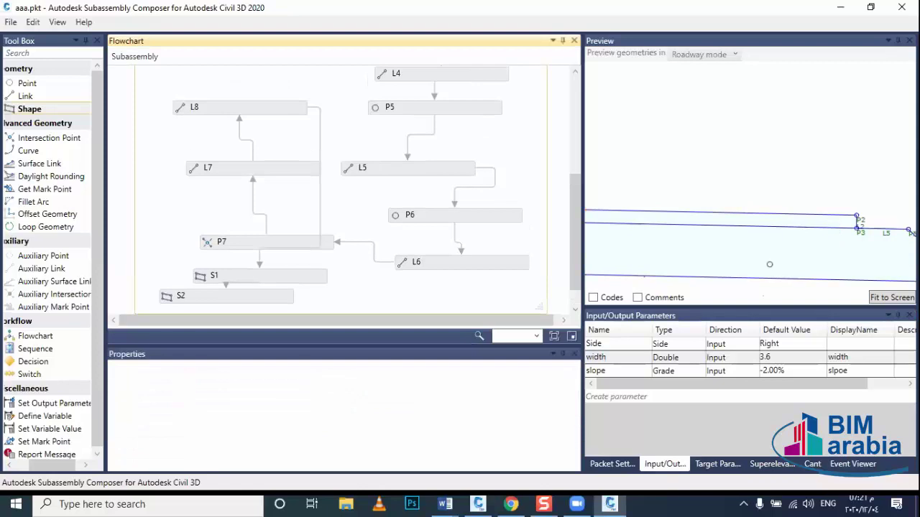
Change the slope parameter's default value from -2.00% to 2.00%.
double_click(786, 371)
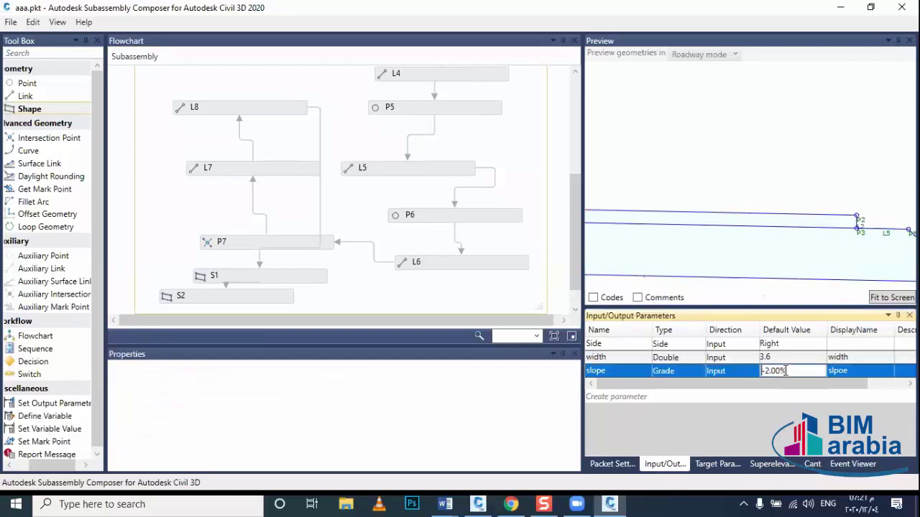
left_click_drag(785, 371, 760, 371)
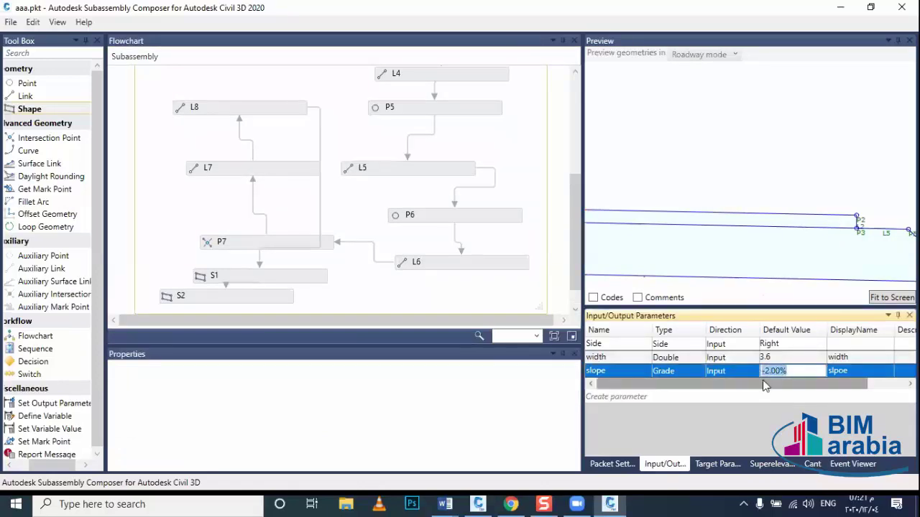
left_click(878, 296)
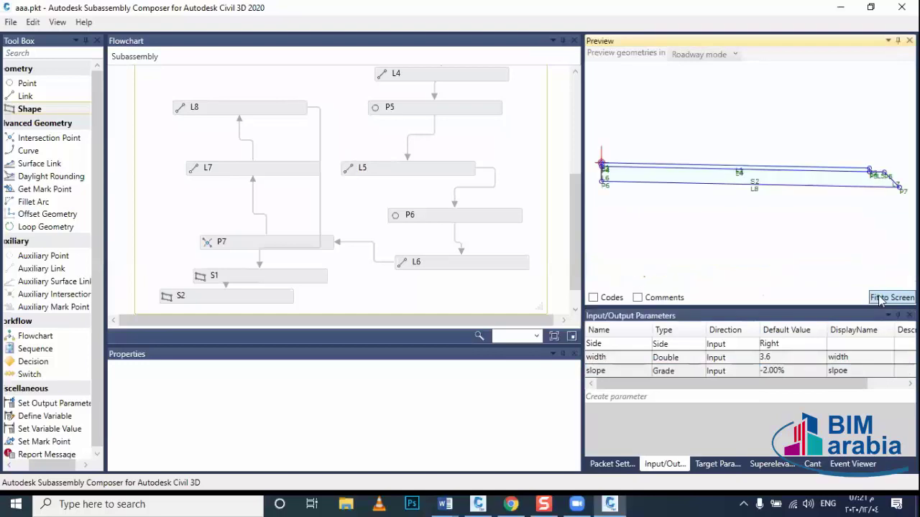
left_click(796, 370)
left_click_drag(790, 371, 762, 375)
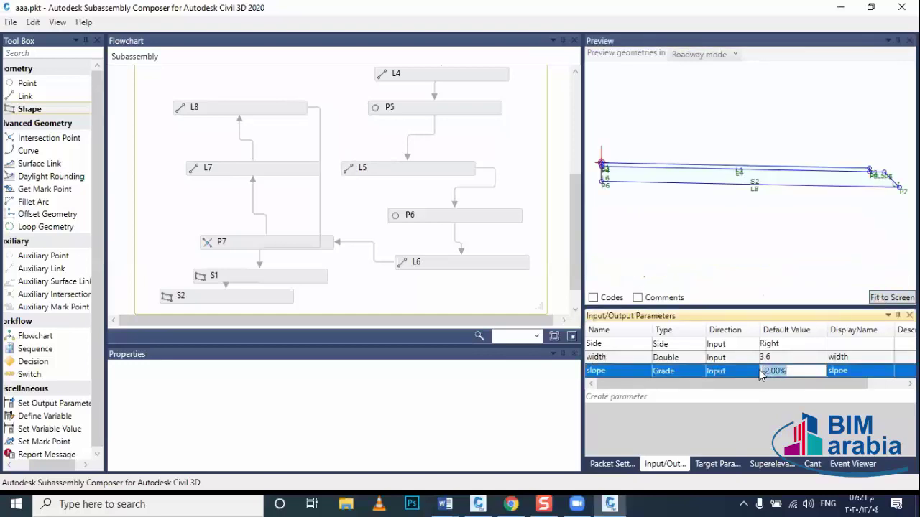
type("2")
key("Return")
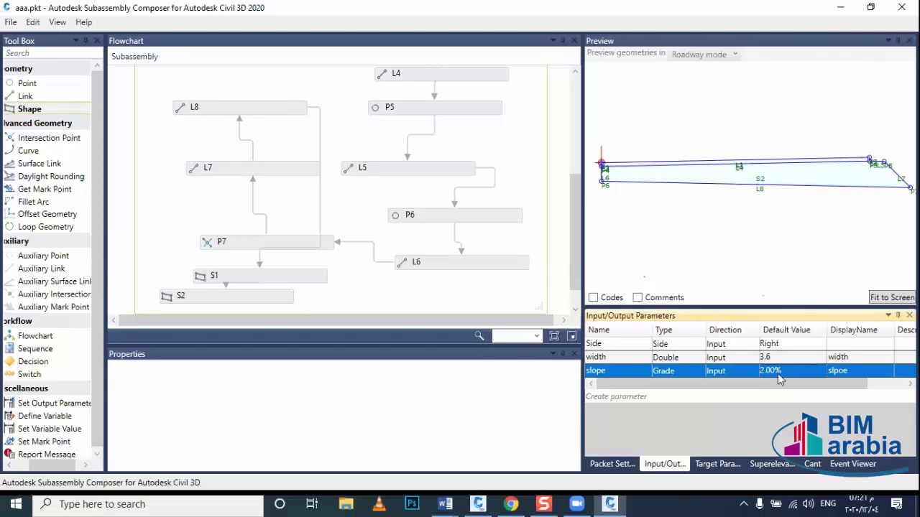
left_click(777, 374)
left_click_drag(779, 374, 756, 378)
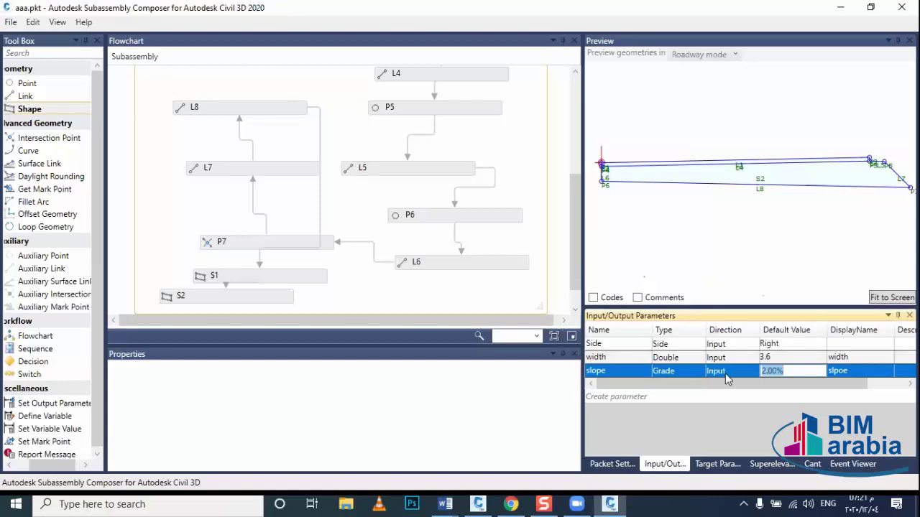
left_click(622, 374)
left_click(622, 373)
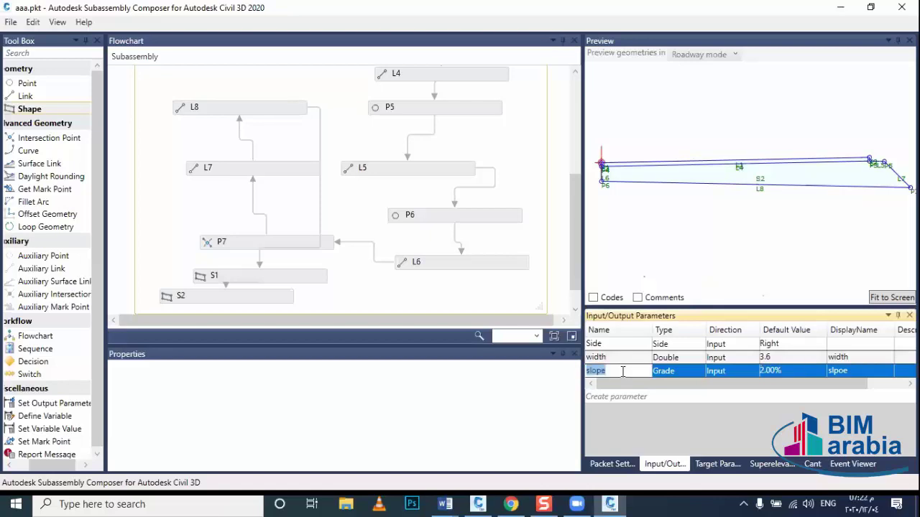
left_click(745, 290)
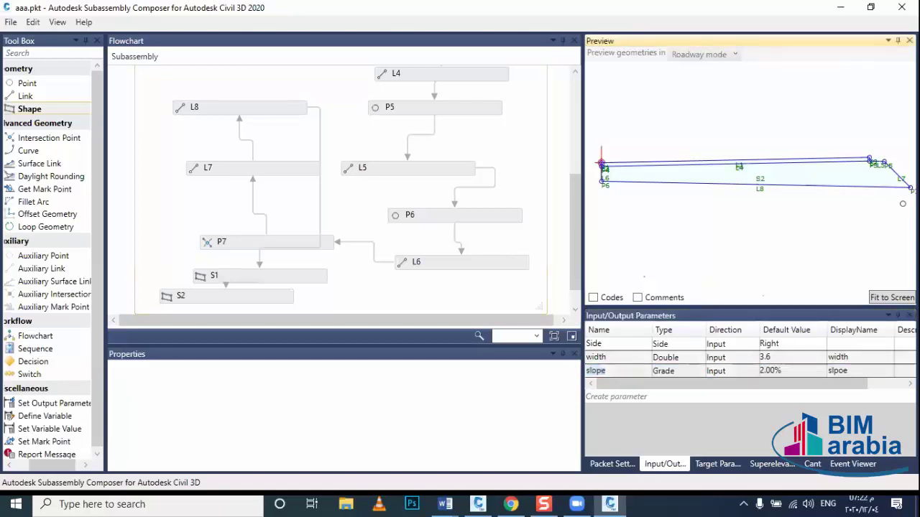
Set the Slope of P7 and P5 to the slope parameter.
left_click(909, 187)
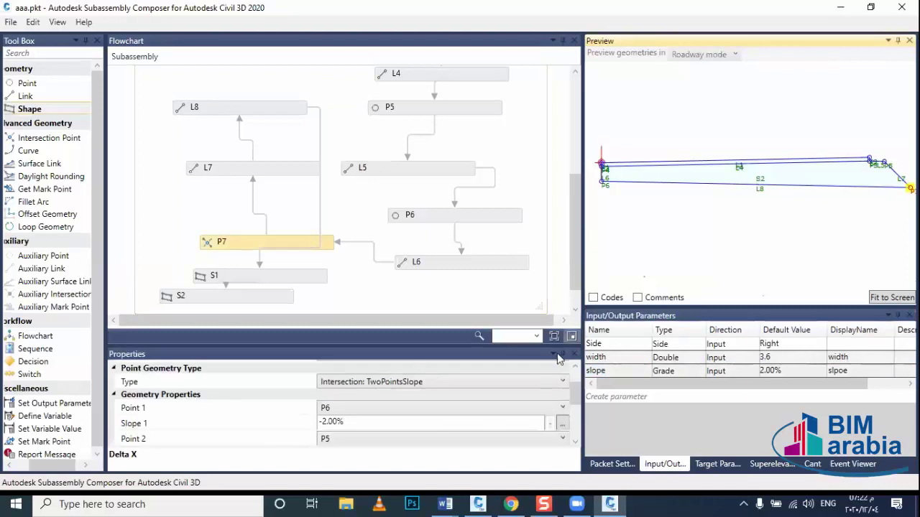
left_click_drag(432, 422, 313, 424)
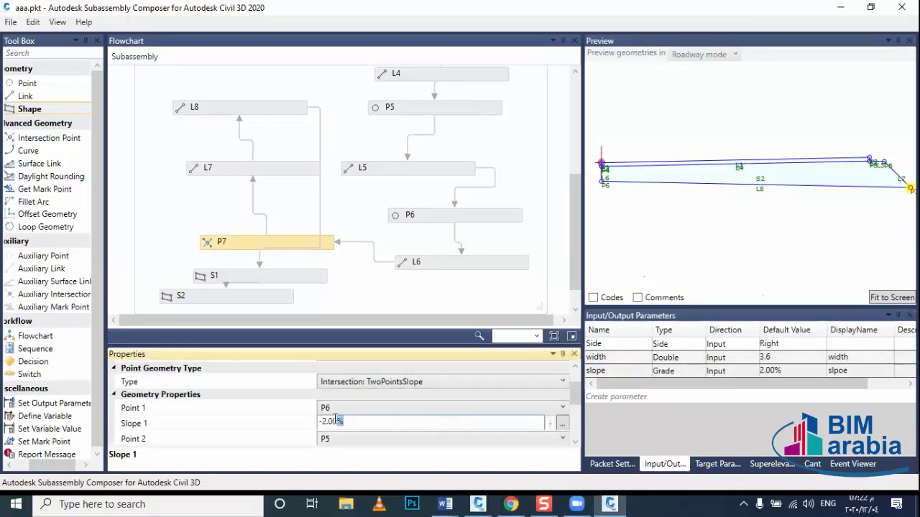
type("slope")
left_click(891, 149)
scroll(889, 166, "up", 1)
scroll(888, 167, "up", 1)
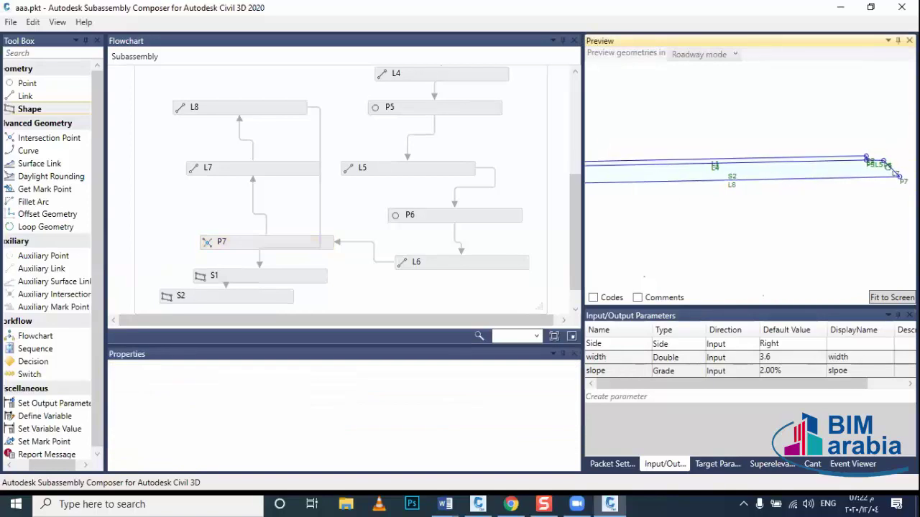
left_click(883, 162)
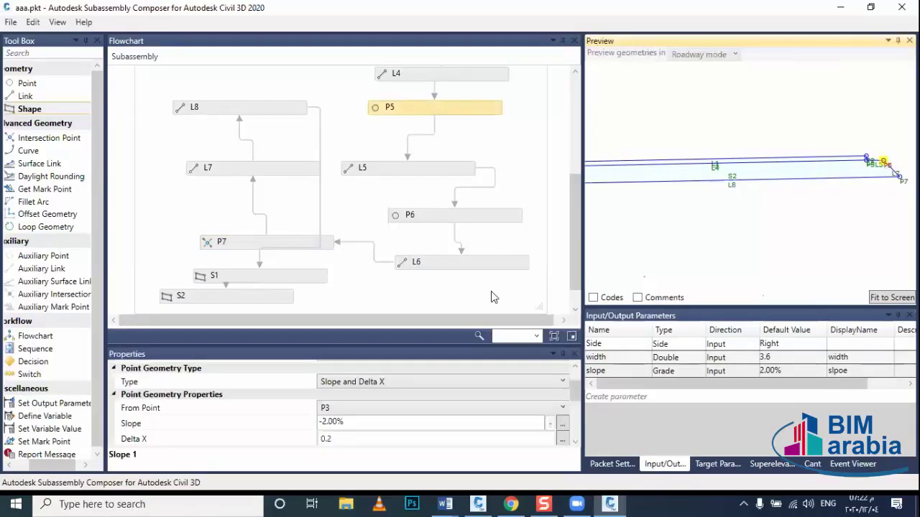
left_click(408, 421)
left_click_drag(372, 421, 284, 425)
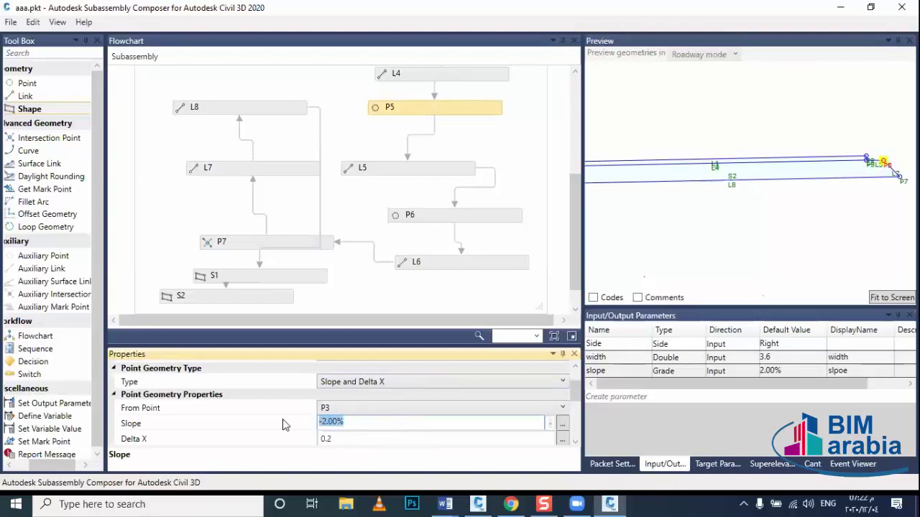
type("slope")
left_click(643, 233)
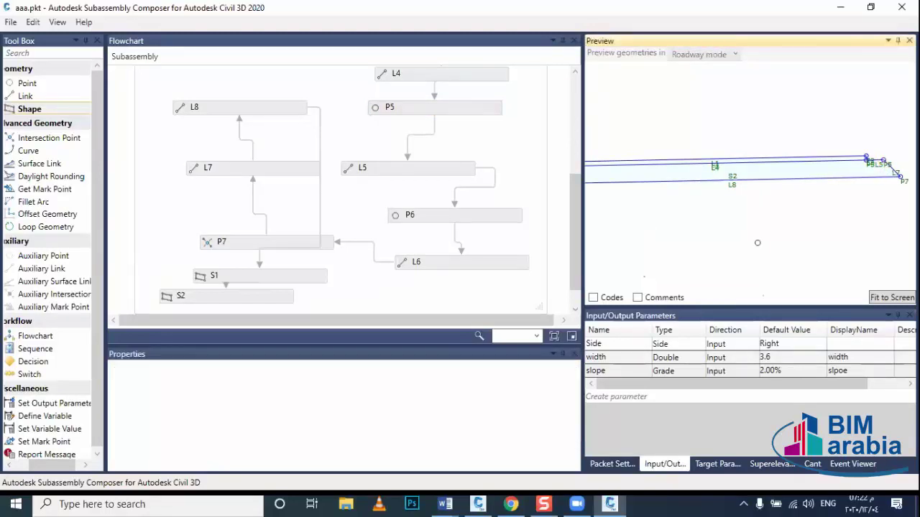
Change the slope parameter's default to -5.00%.
left_click(790, 371)
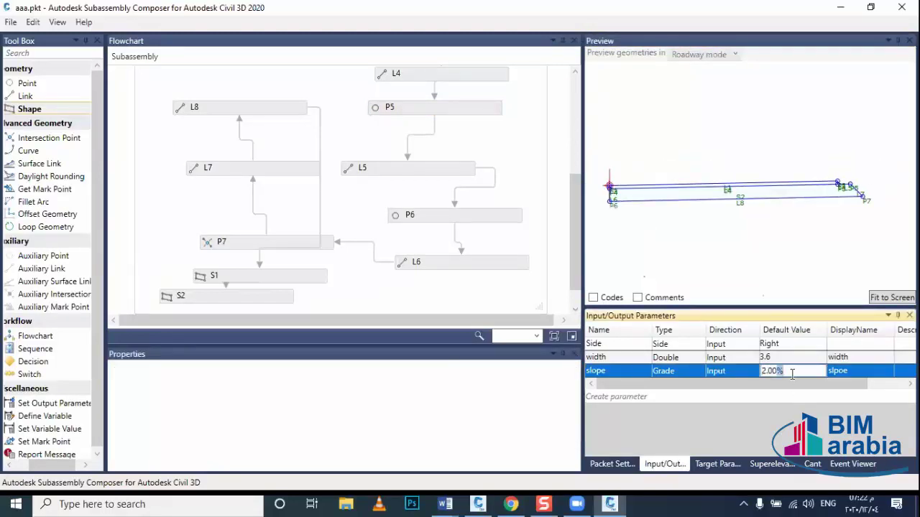
left_click_drag(790, 372, 752, 375)
type("-2")
key("Return")
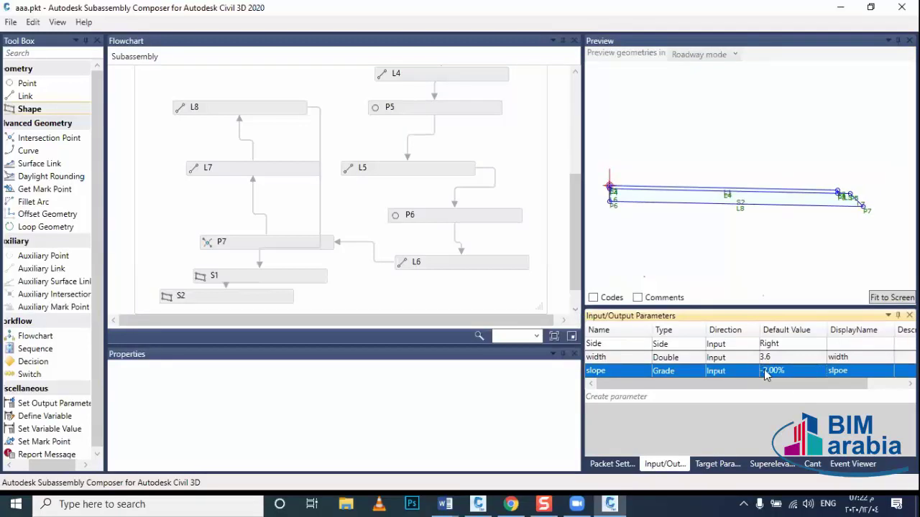
left_click(788, 372)
left_click_drag(787, 374, 766, 374)
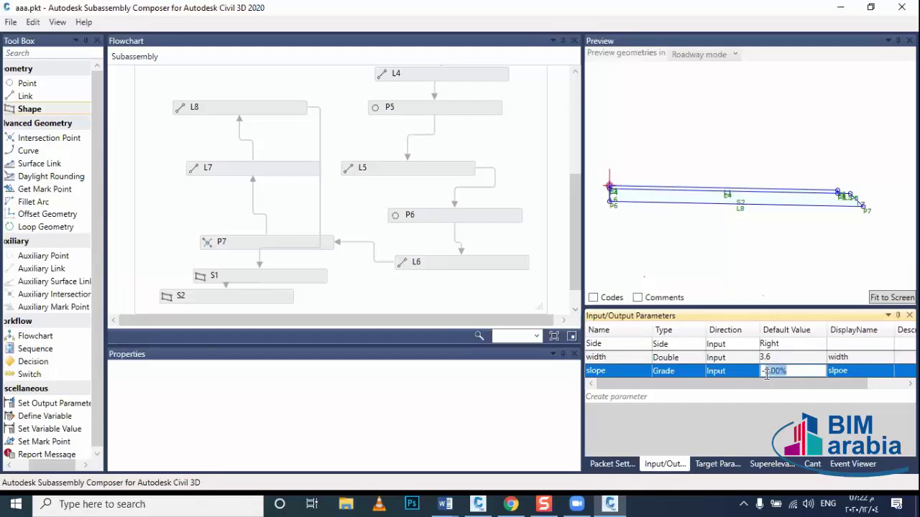
type("5")
key("Return")
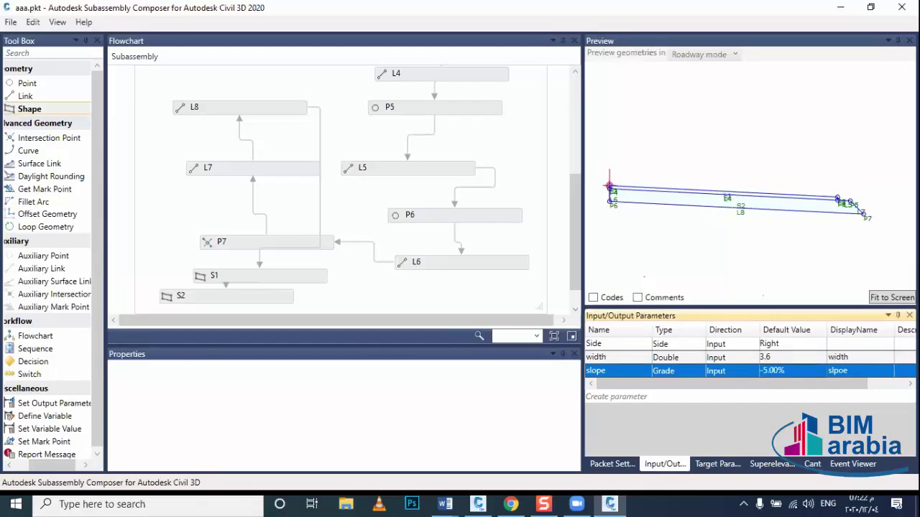
Set the width parameter's default value to 2.
left_click(777, 357)
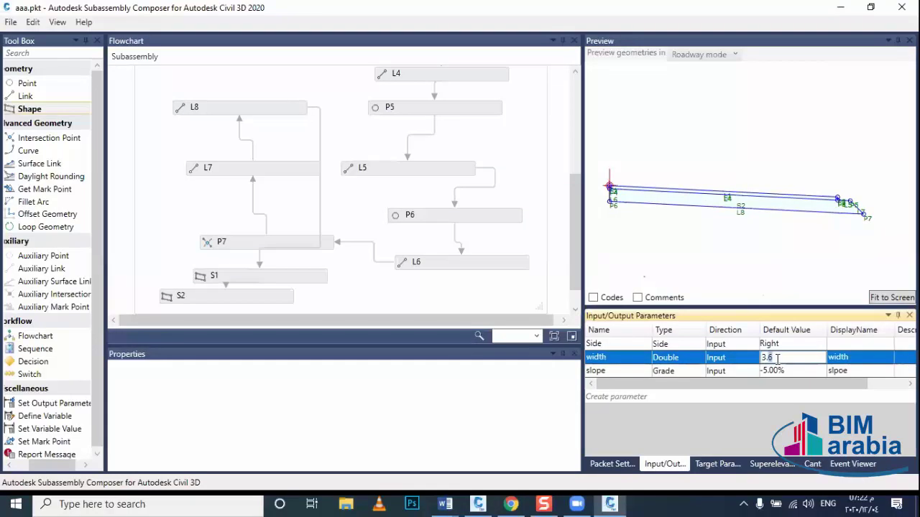
type("2")
key("Return")
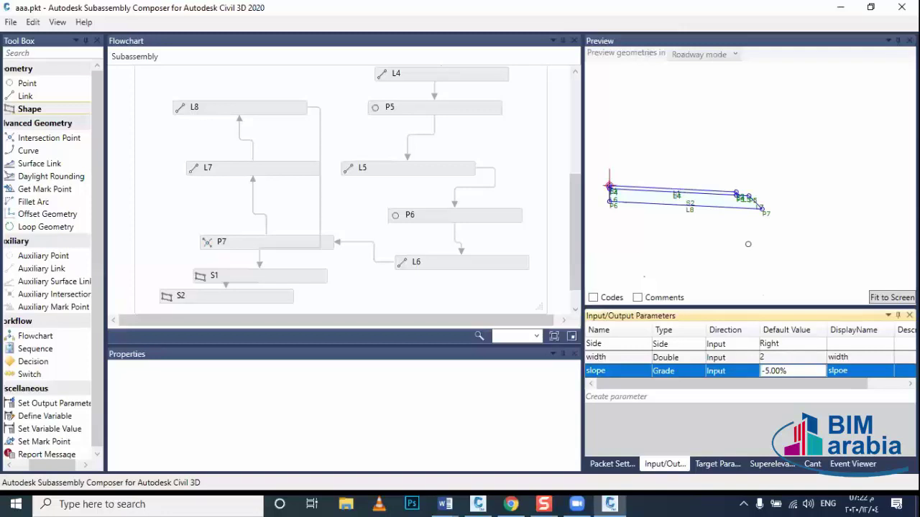
scroll(747, 244, "up", 3)
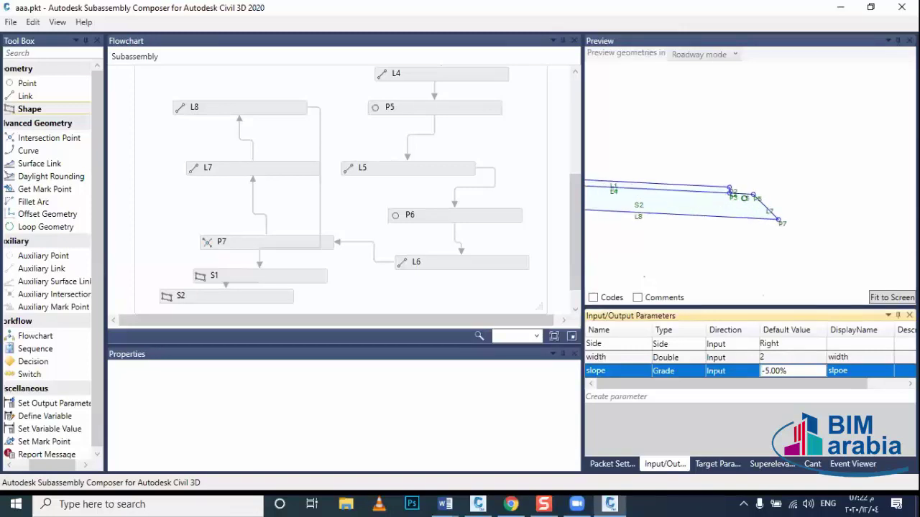
scroll(744, 198, "up", 2)
scroll(745, 198, "up", 2)
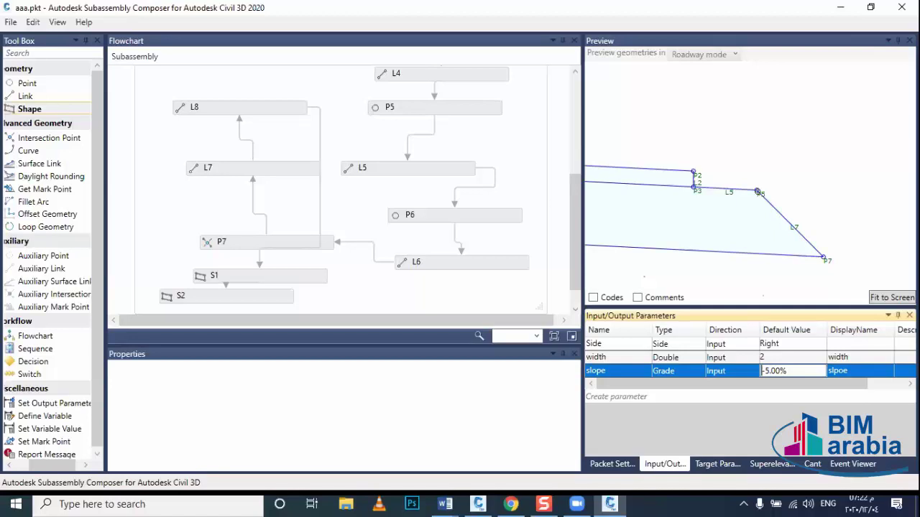
Add an input parameter ex with default 0.20 and display name ex.
left_click(616, 396)
left_click(618, 388)
left_click(631, 385)
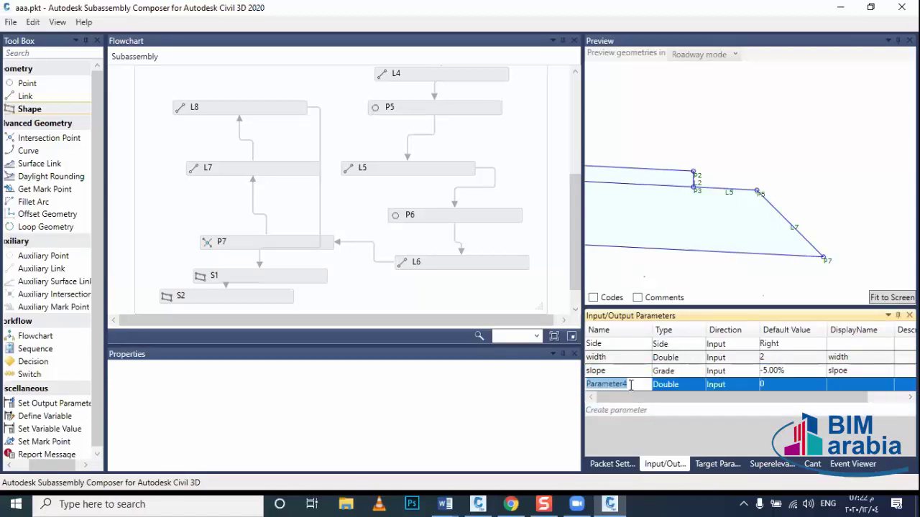
type("ex")
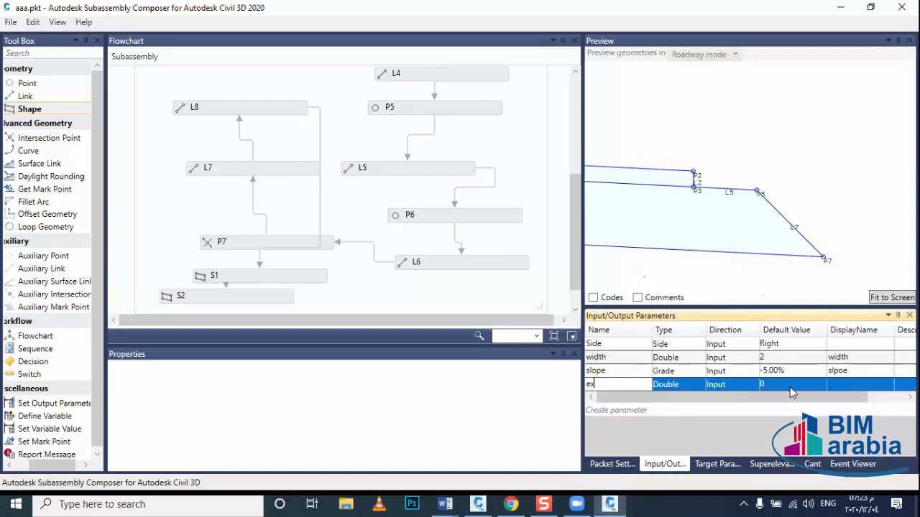
left_click(793, 386)
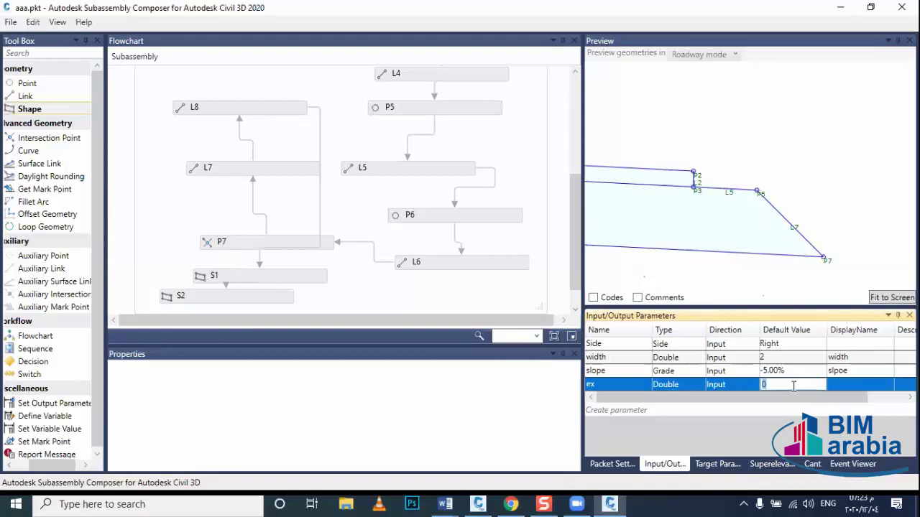
type(".20")
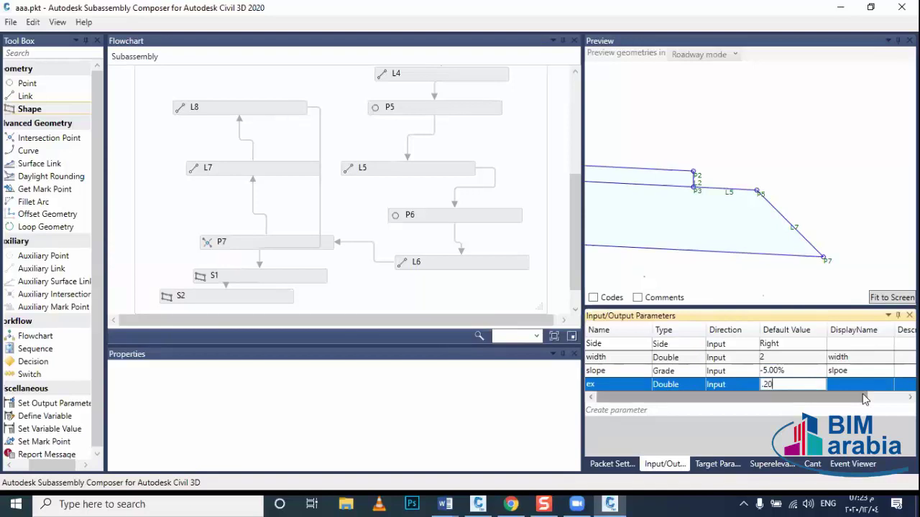
left_click(862, 386)
type("ex")
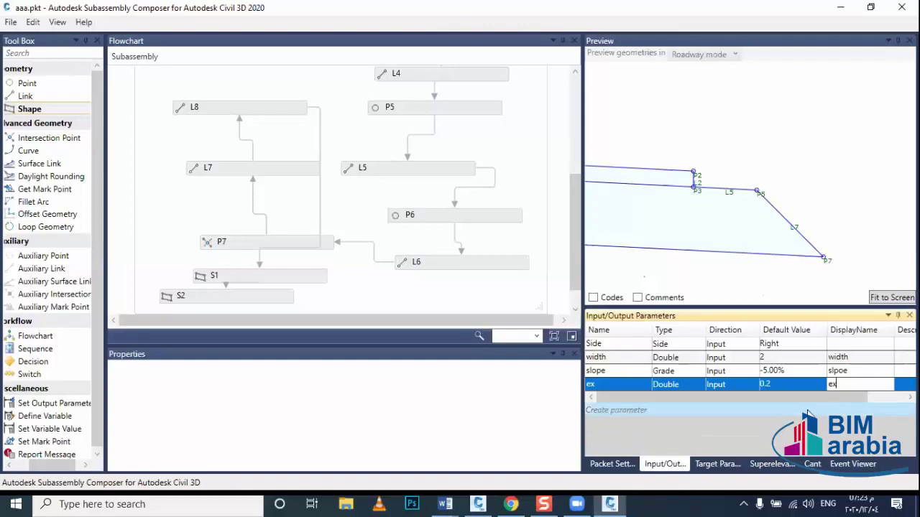
left_click(644, 386)
left_click(624, 385)
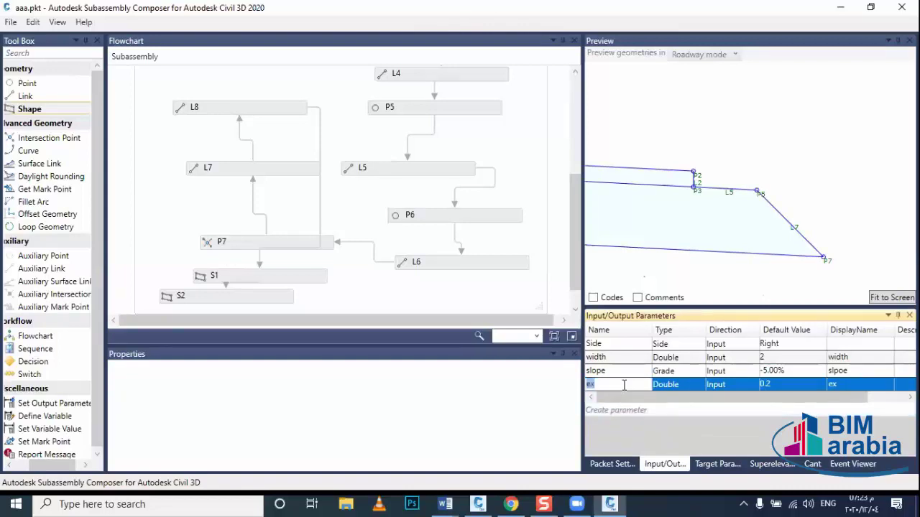
left_click(763, 192)
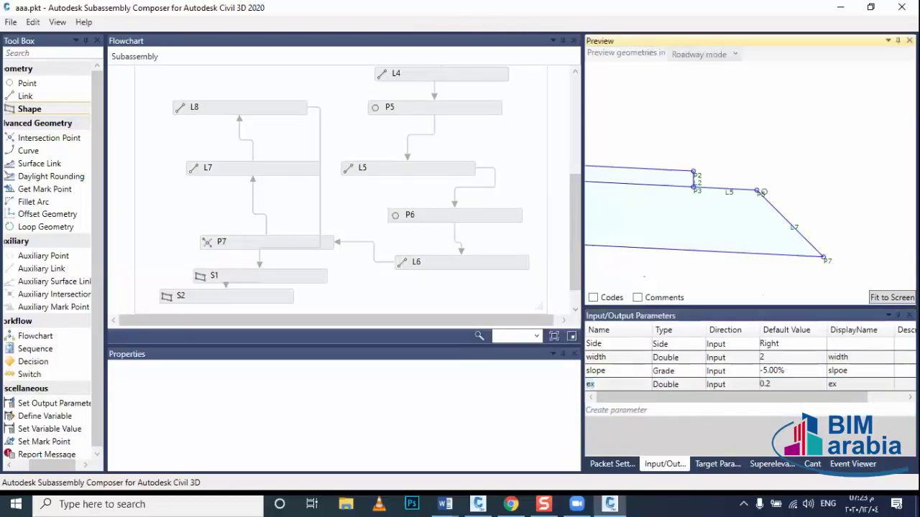
Raise the ex default to 0.5 so the shape widens, and add a Parameter5 row.
left_click(373, 439)
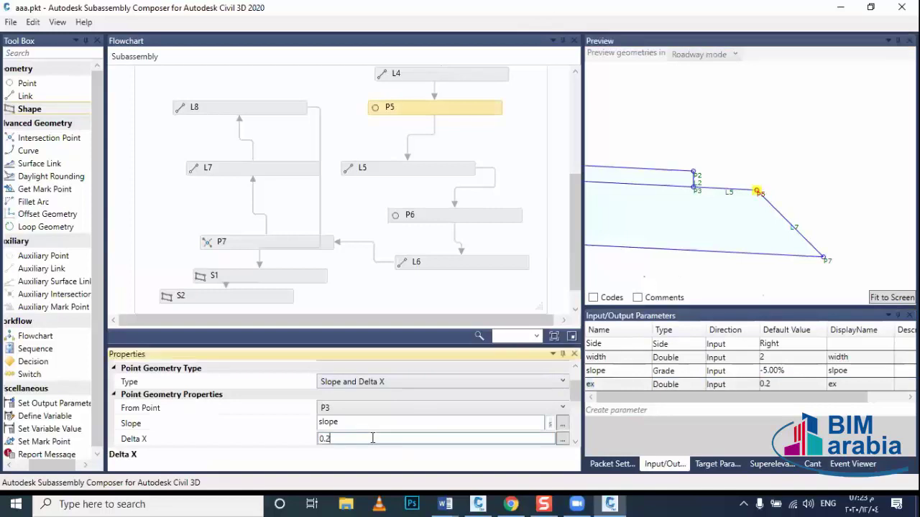
left_click_drag(342, 439, 281, 439)
left_click(431, 302)
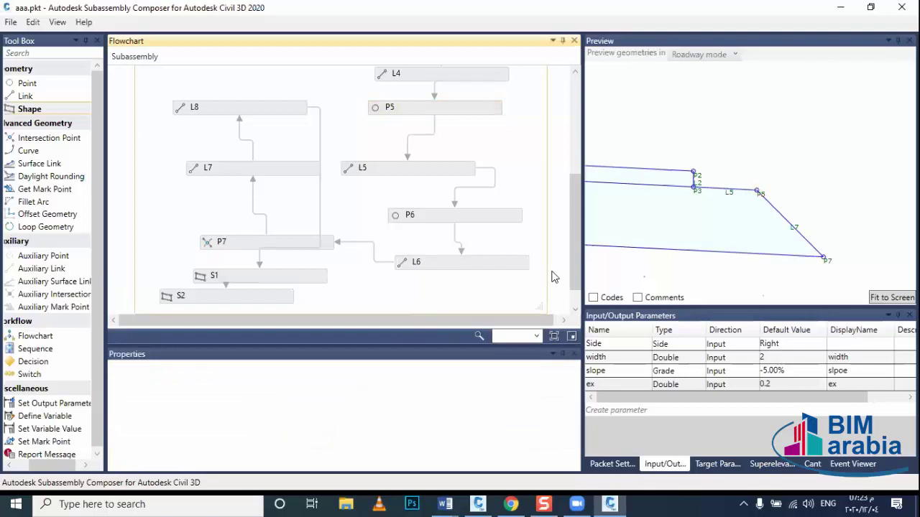
left_click(809, 383)
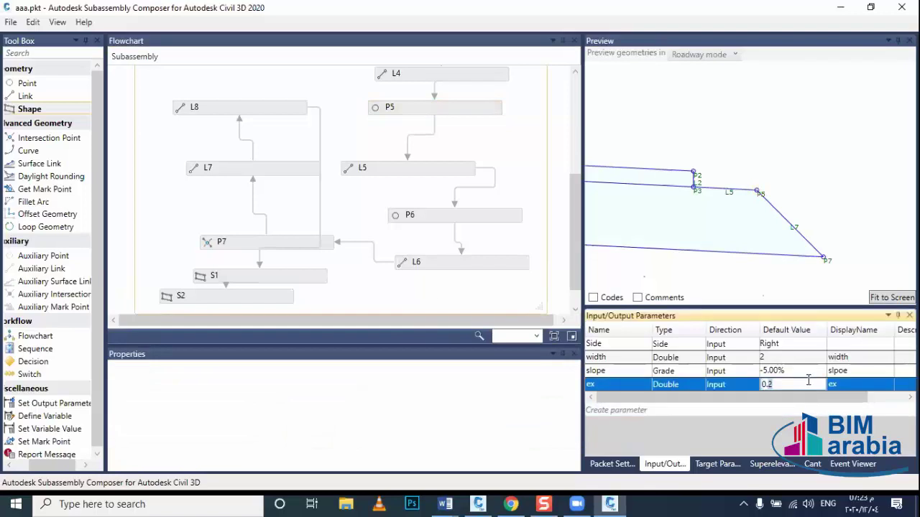
type("0.3")
key("Return")
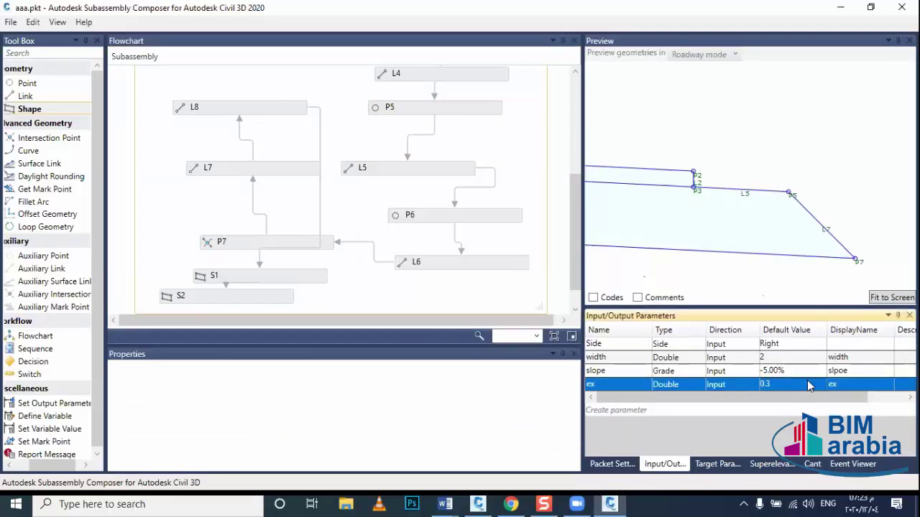
left_click(808, 381)
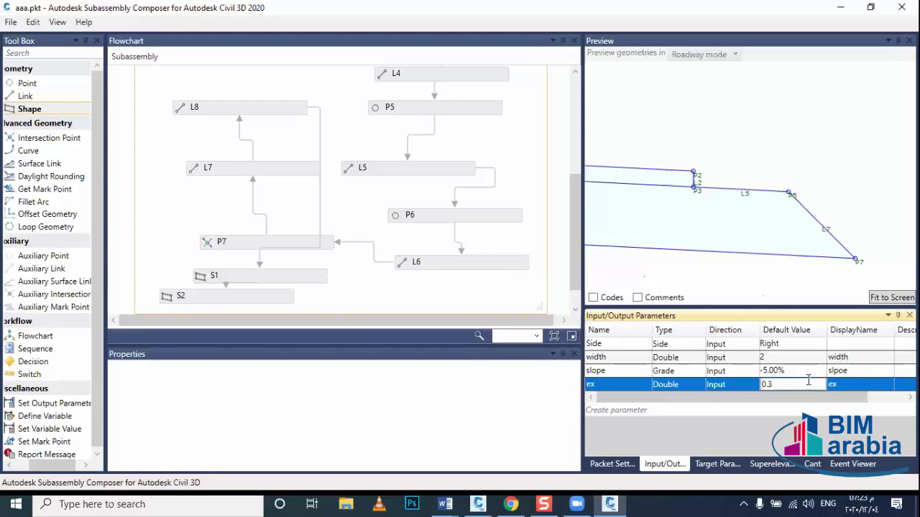
double_click(810, 385)
type("5")
left_click(776, 406)
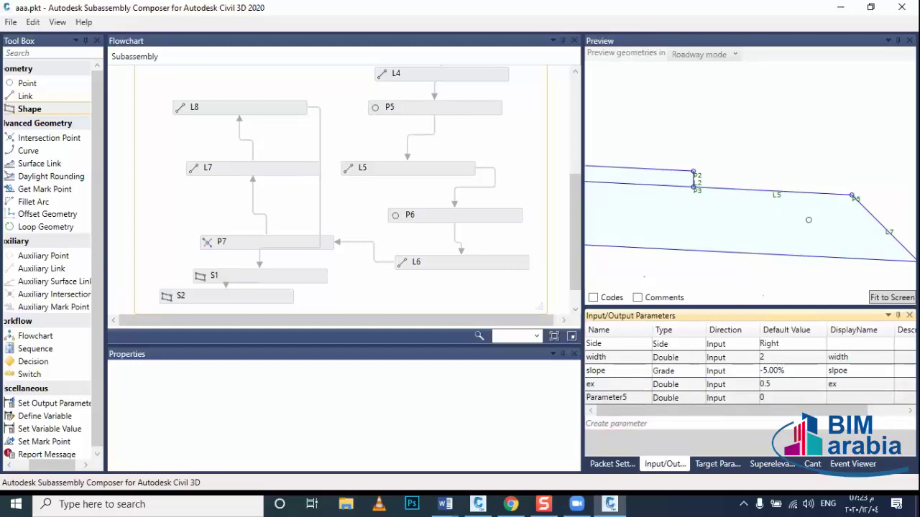
scroll(808, 220, "down", 2)
middle_click_drag(780, 241, 861, 254)
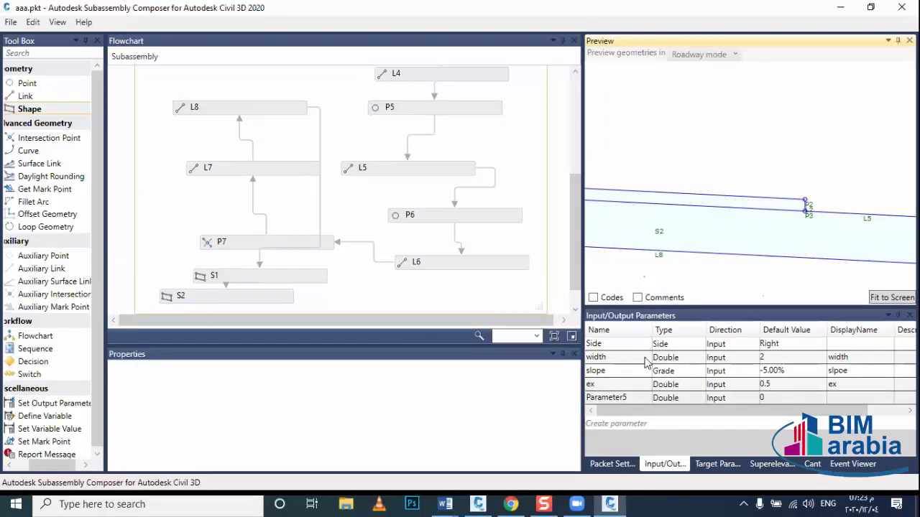
Rename Parameter5 to pv01 with default 0.05 and display name pave01.
double_click(631, 400)
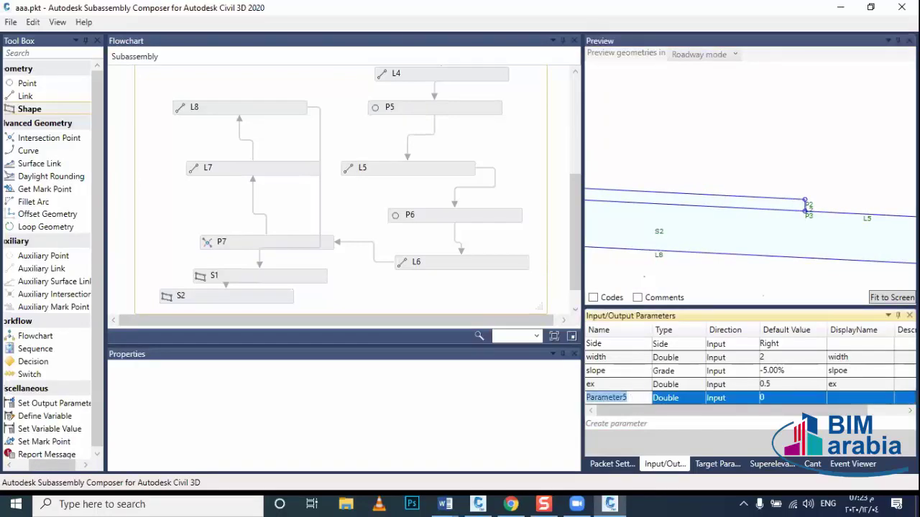
type("pw")
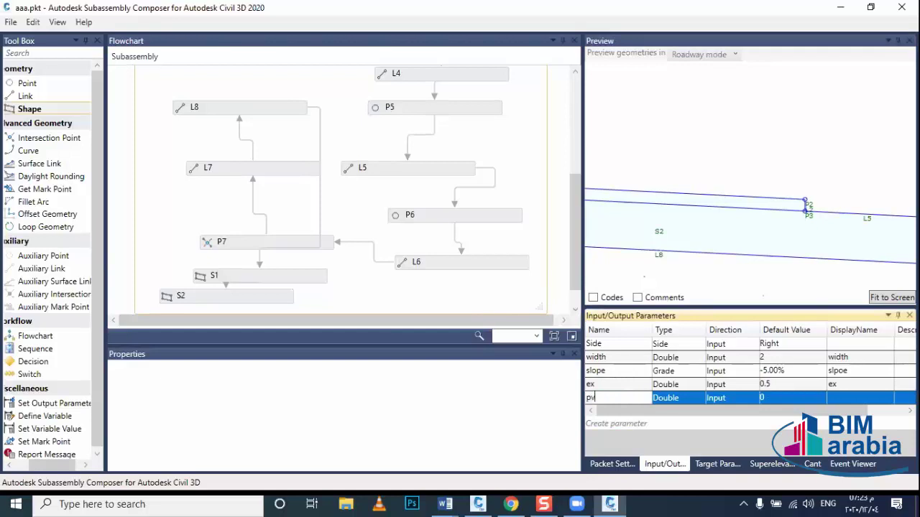
type("01")
left_click(762, 400)
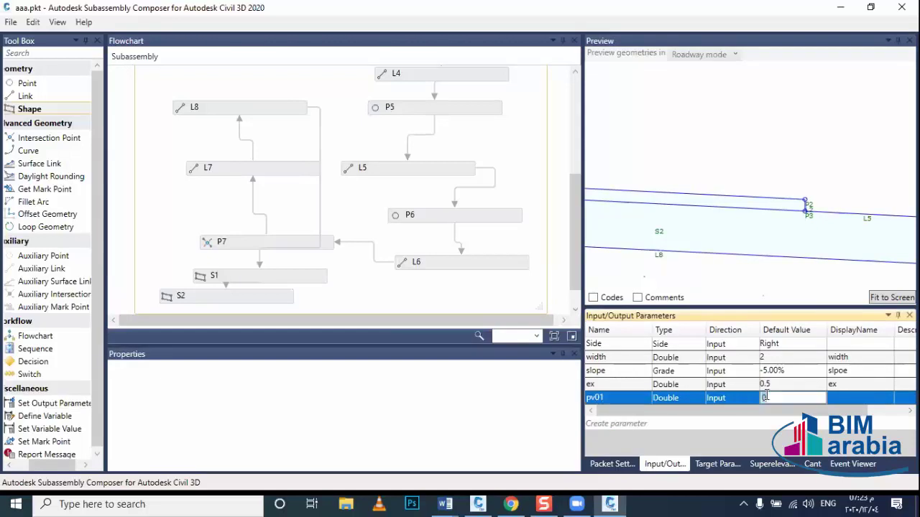
type(".05")
left_click(868, 393)
type("pav")
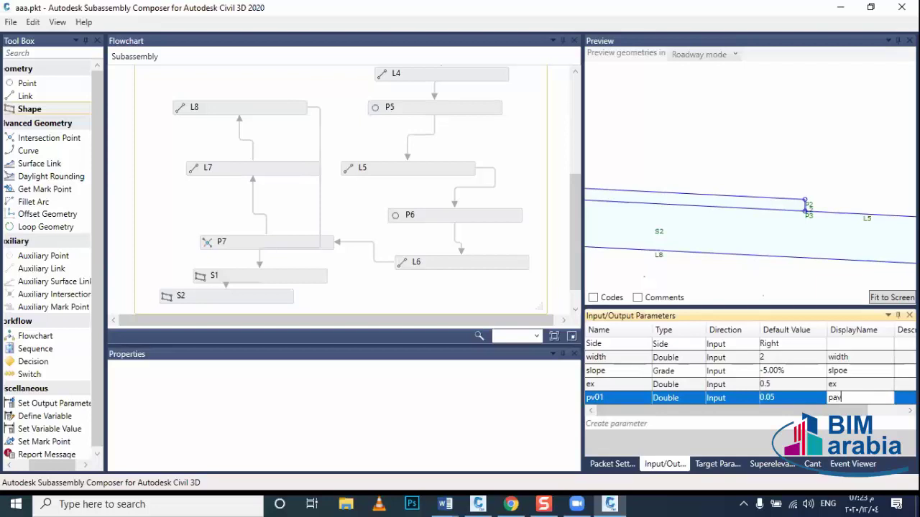
type("e01")
left_click(639, 398)
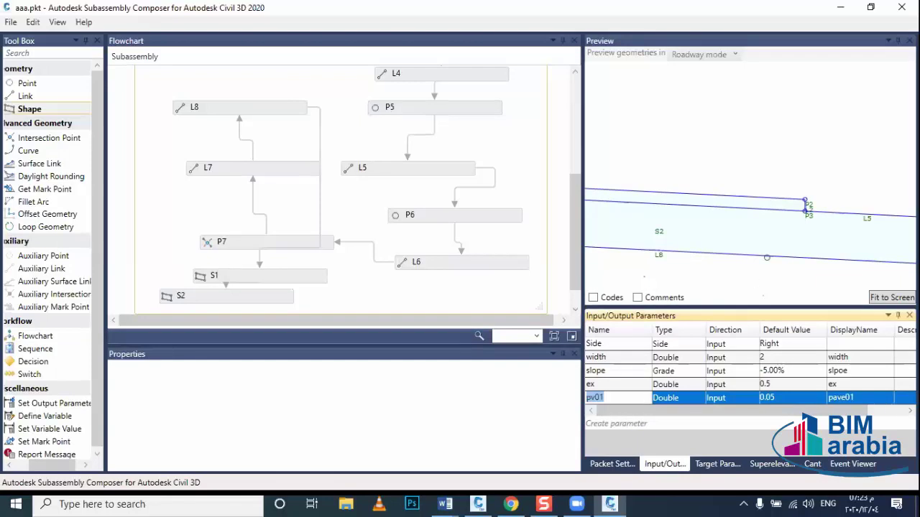
Set the Delta Y of P3 and P4 to -pv01.
left_click(806, 210)
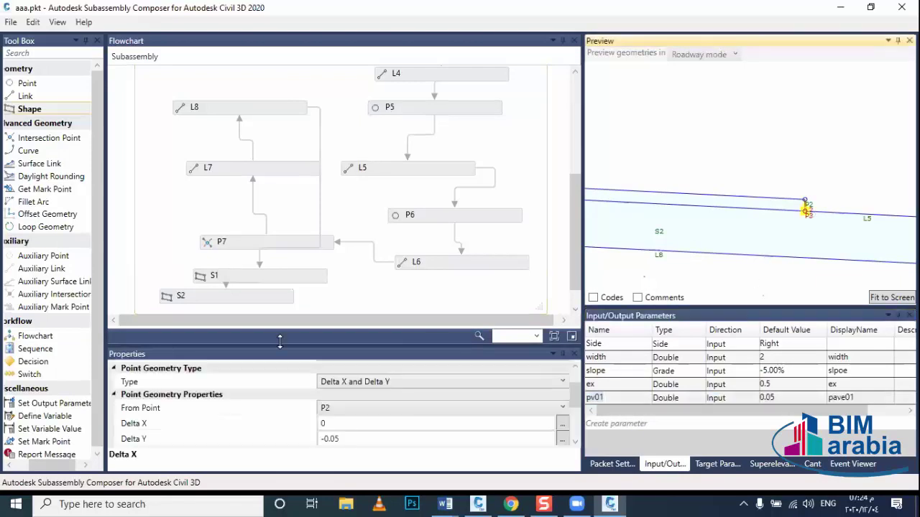
left_click_drag(344, 439, 326, 440)
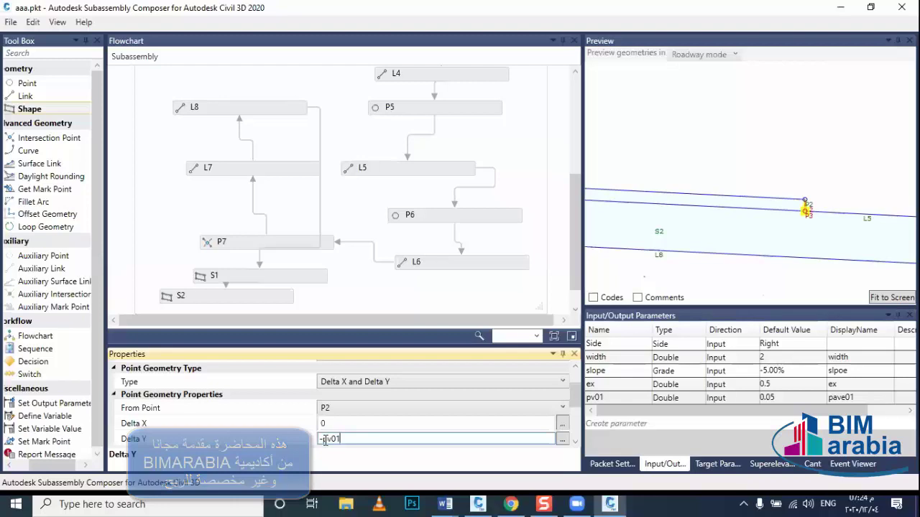
type("pv01")
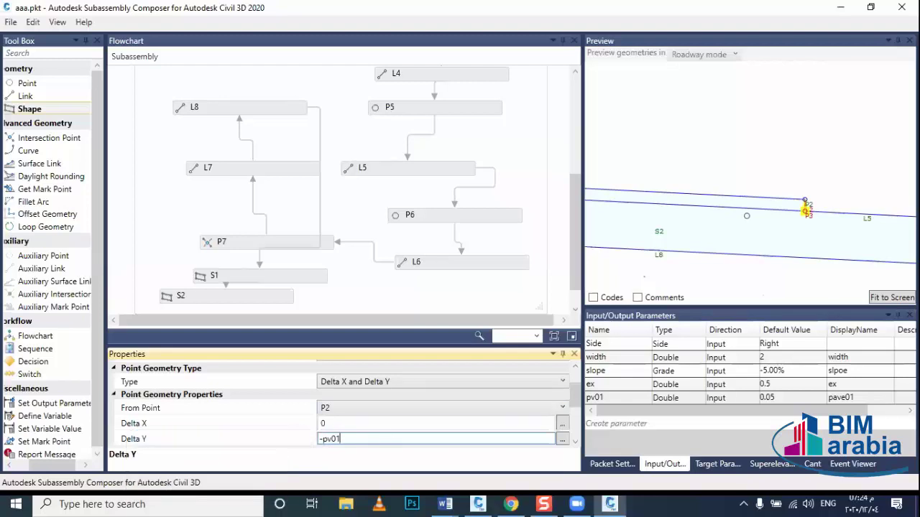
middle_click_drag(718, 216, 866, 244)
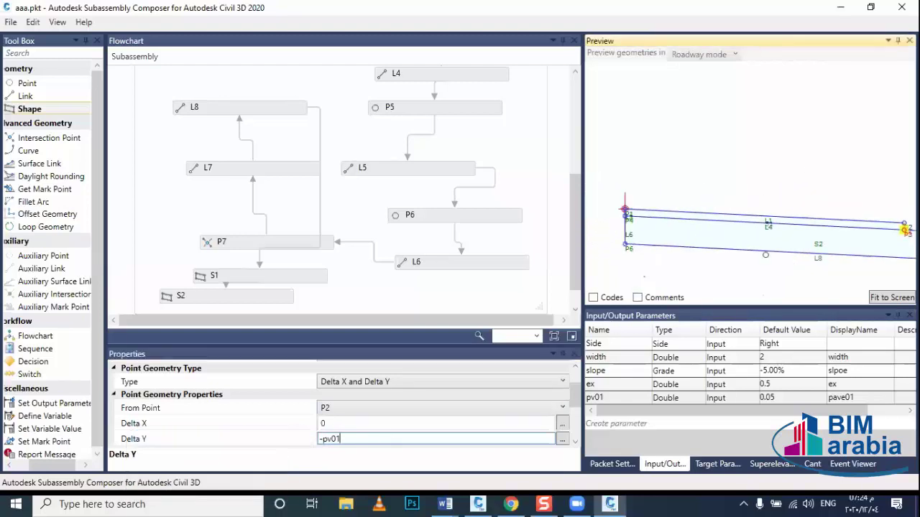
scroll(630, 207, "up", 1)
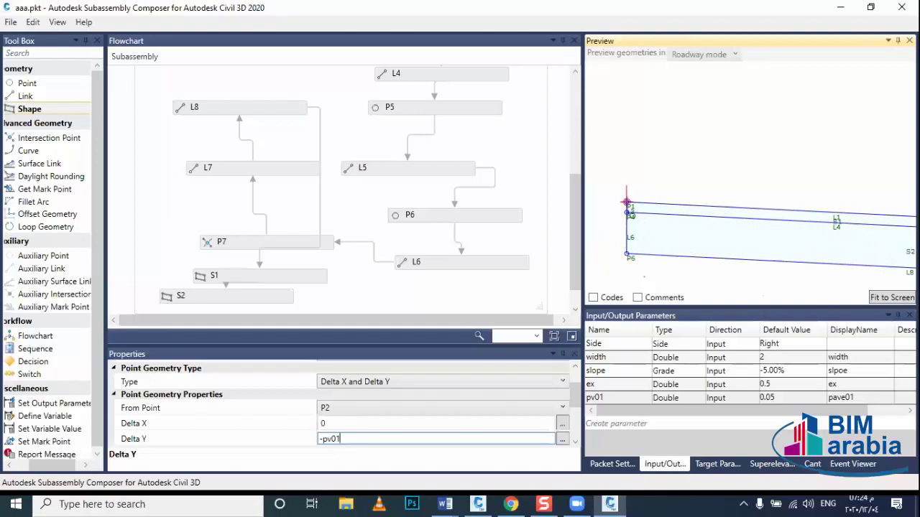
left_click(630, 210)
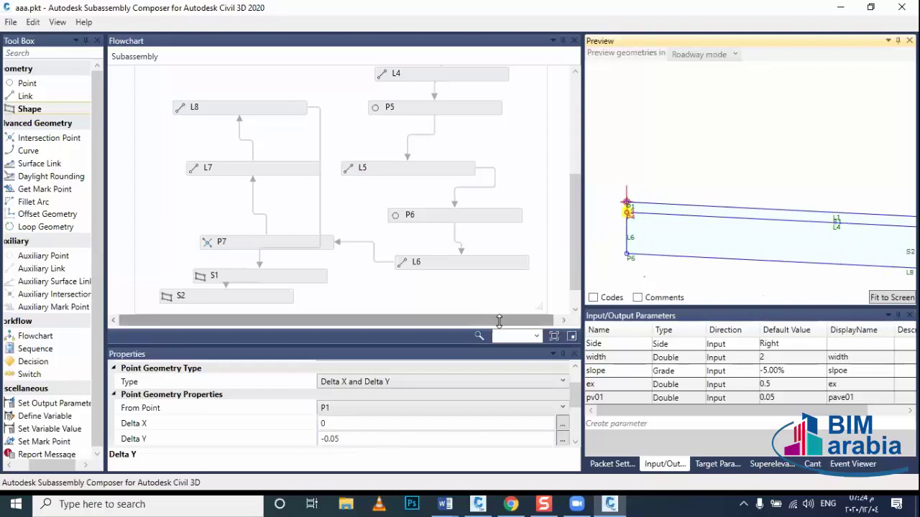
left_click(386, 441)
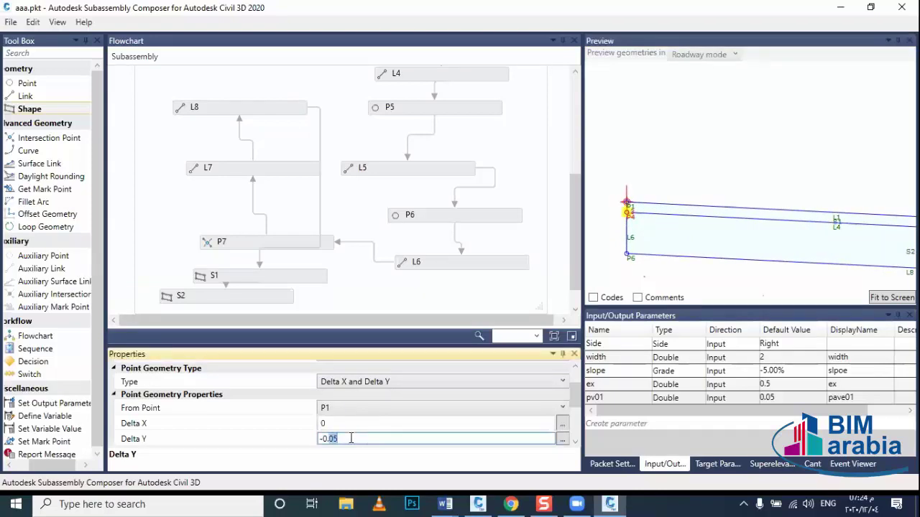
left_click_drag(336, 439, 327, 439)
type("0")
type(".01")
left_click(643, 287)
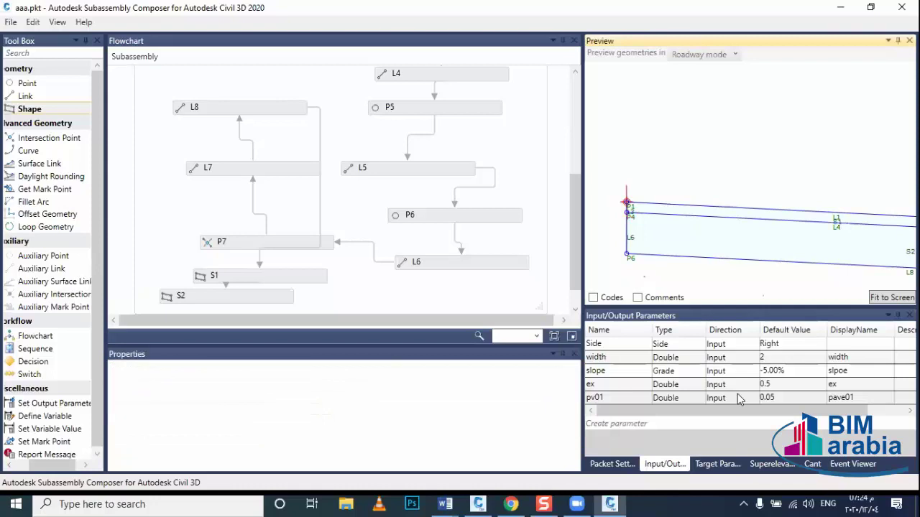
Test pv01 at 0.5, restore it to 0.05, and add a Parameter6 row.
double_click(776, 398)
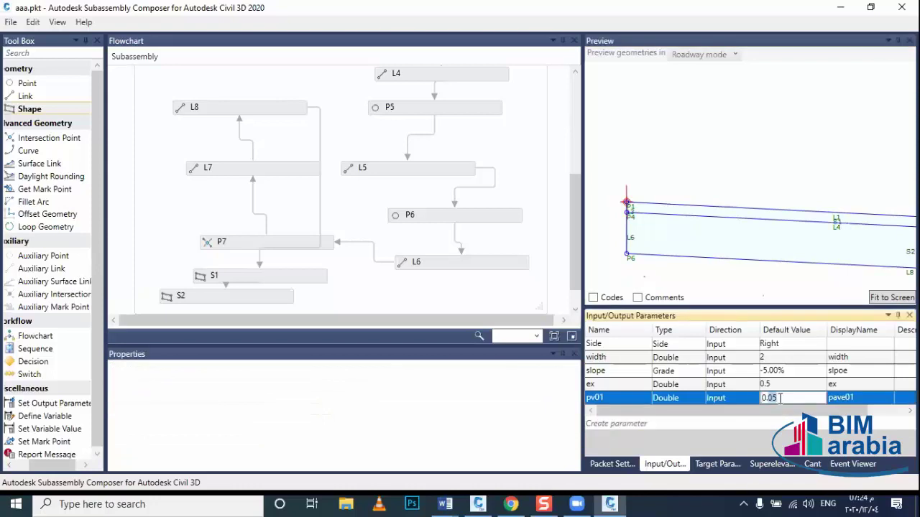
type("0.5")
key("Return")
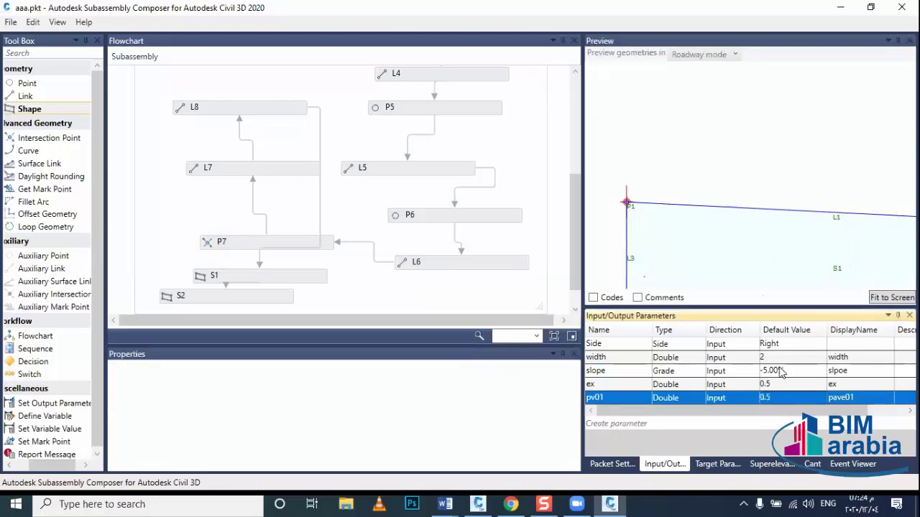
left_click(891, 297)
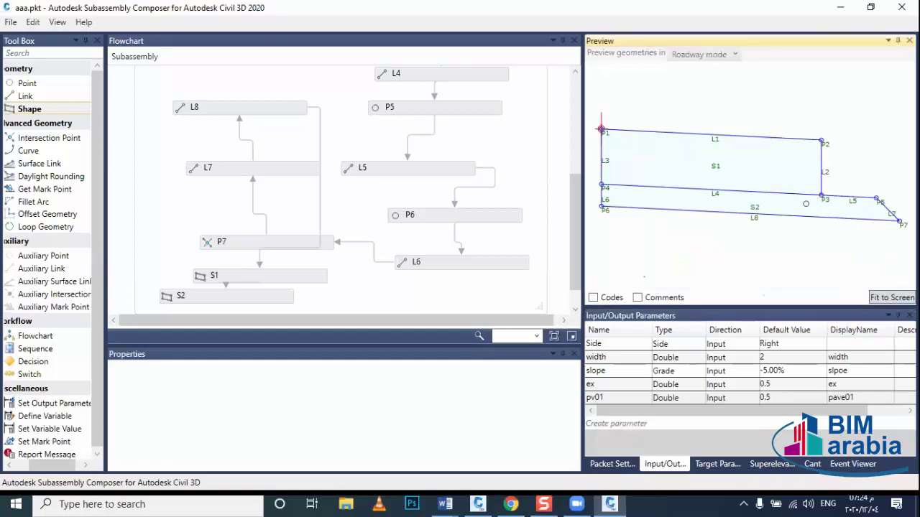
double_click(776, 398)
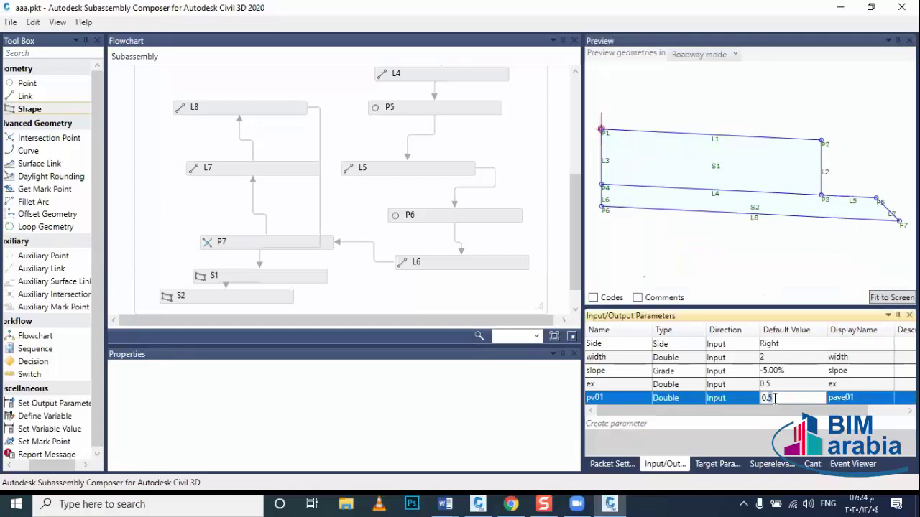
type("0.05")
key("Return")
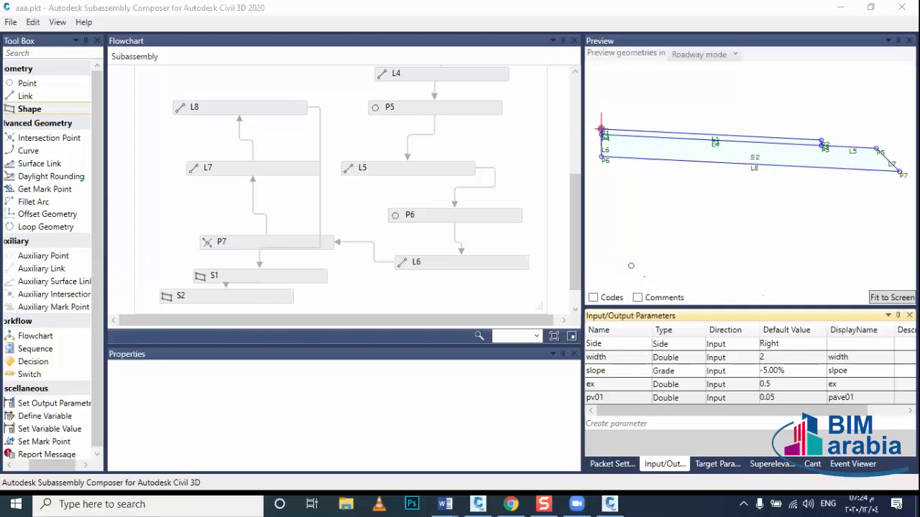
left_click(625, 426)
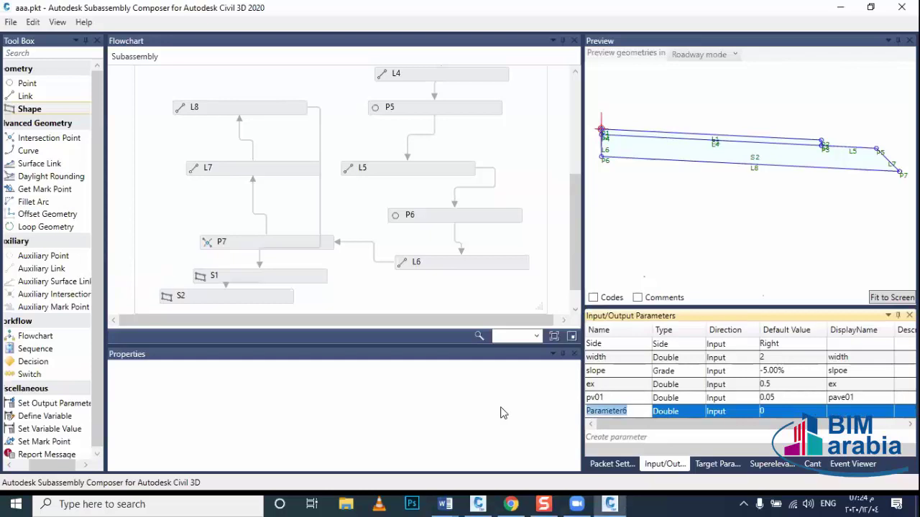
Rename the new parameter to bas, clearing the invalid-name warnings.
type("pave")
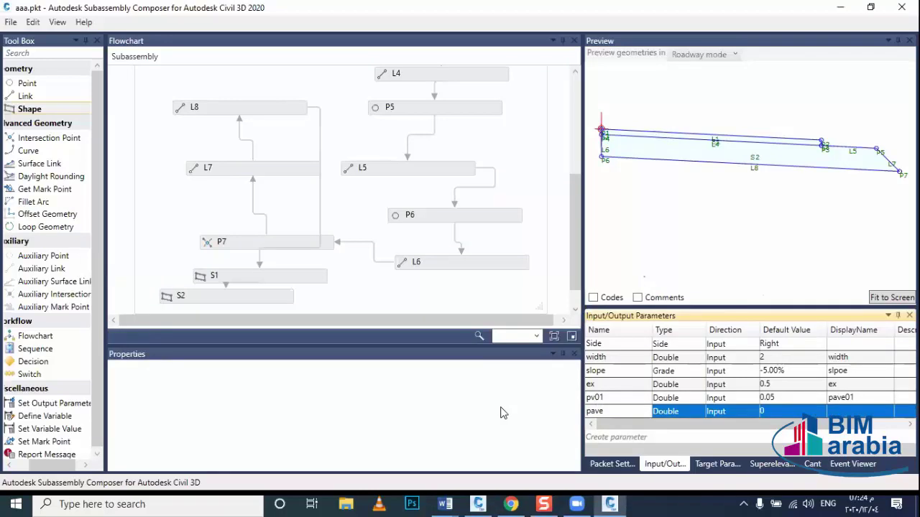
type("02")
key("BackSpace")
key("BackSpace")
key("BackSpace")
key("BackSpace")
key("BackSpace")
key("BackSpace")
type("bas")
type("e")
left_click(771, 413)
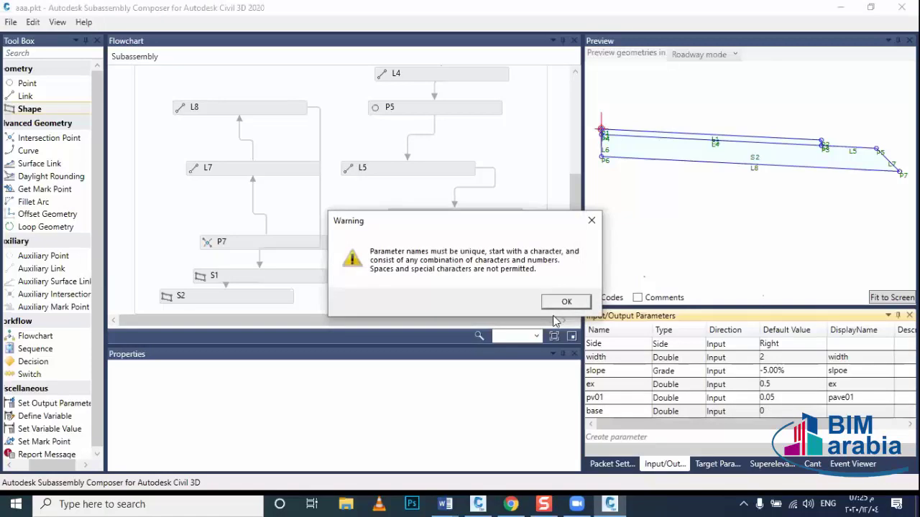
left_click(564, 302)
left_click(595, 411)
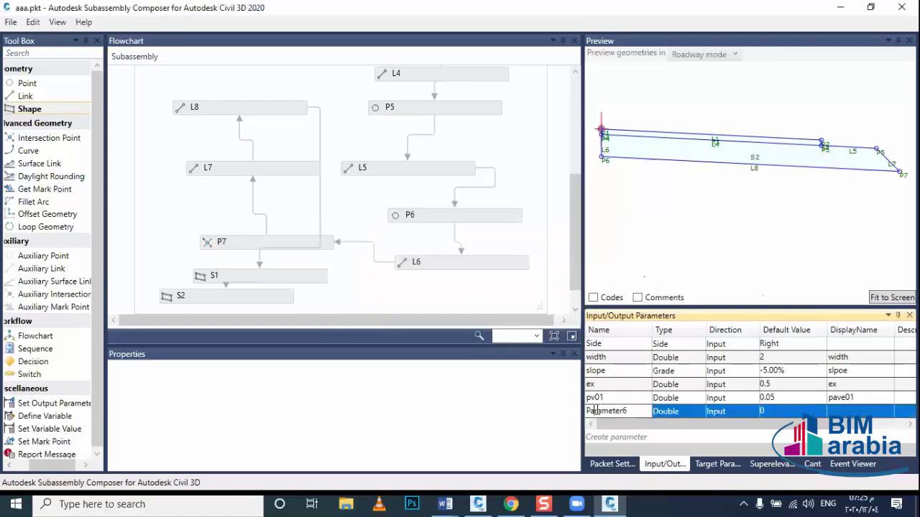
left_click(597, 411)
type("base")
key("Return")
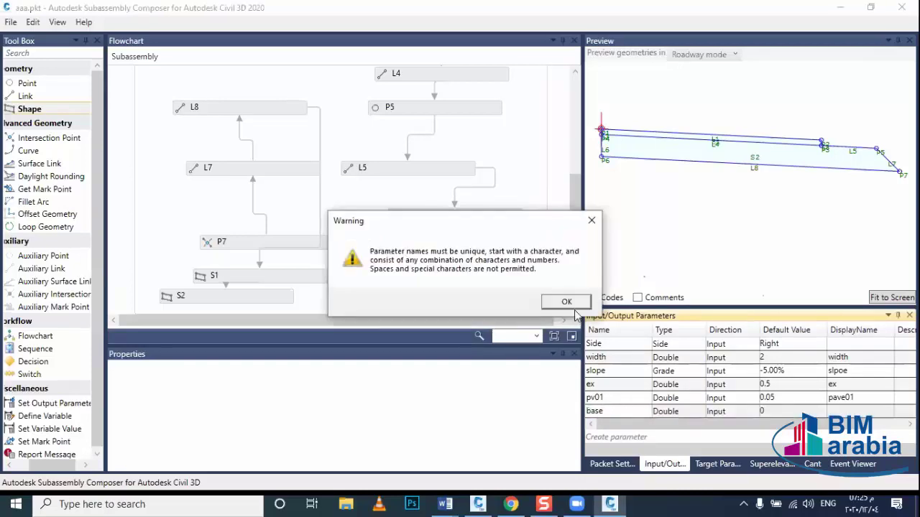
left_click(576, 302)
left_click(631, 411)
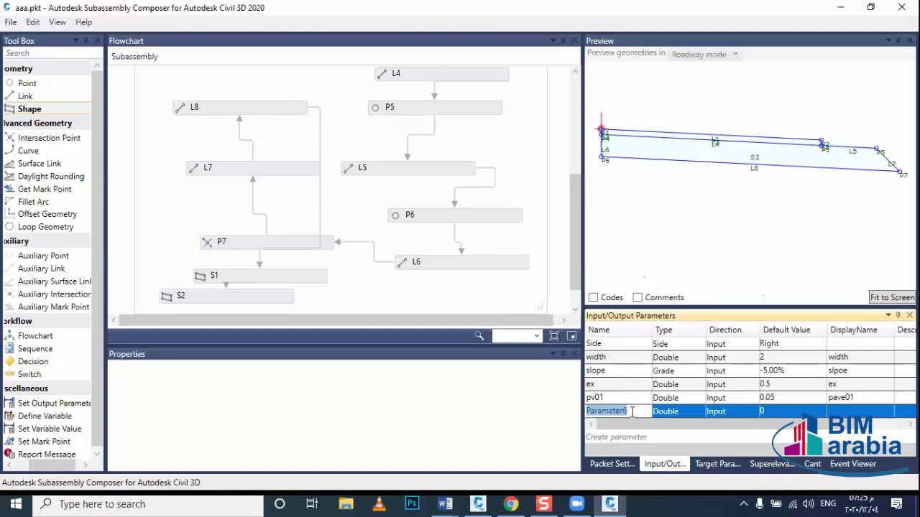
type("bas")
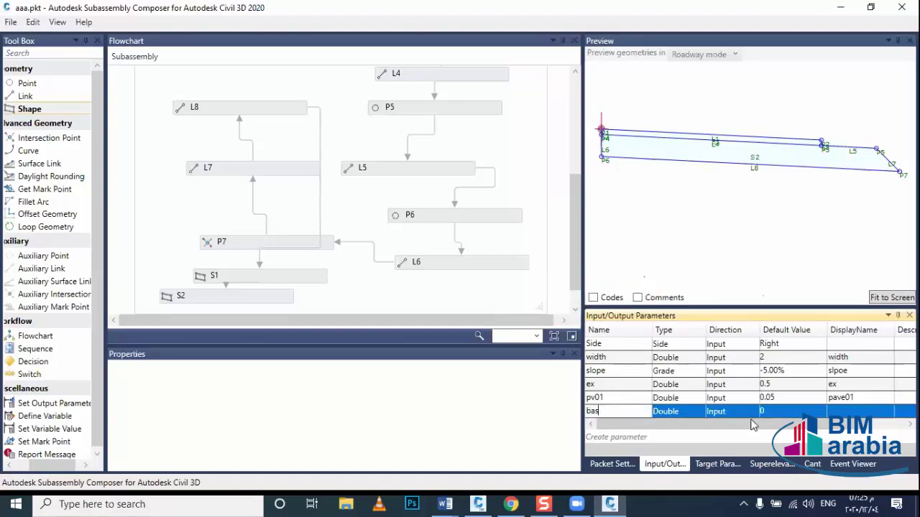
left_click(792, 411)
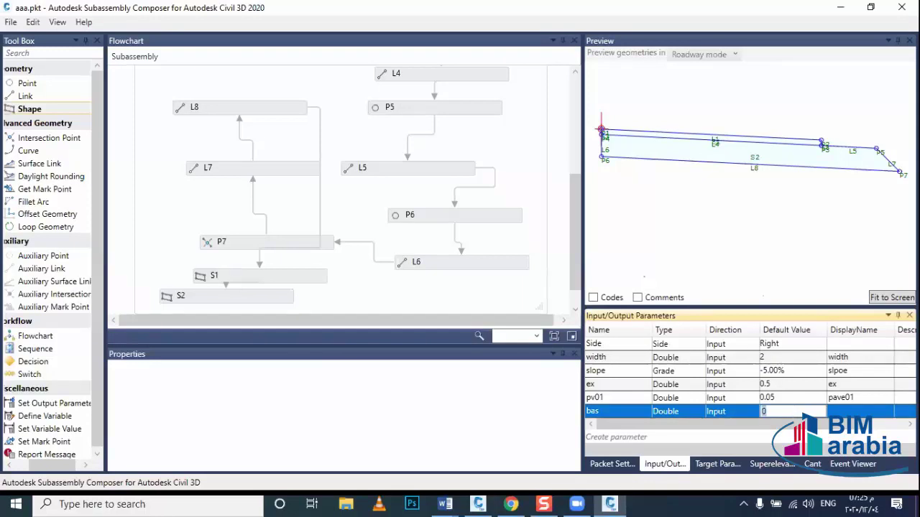
Give bas a default of 0.25 and the display name base.
type(".25")
left_click(866, 411)
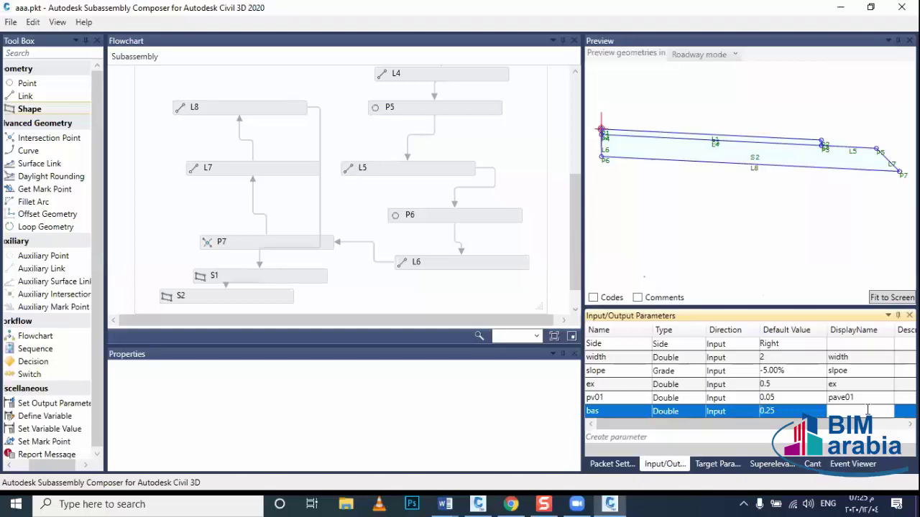
type("base")
left_click(626, 415)
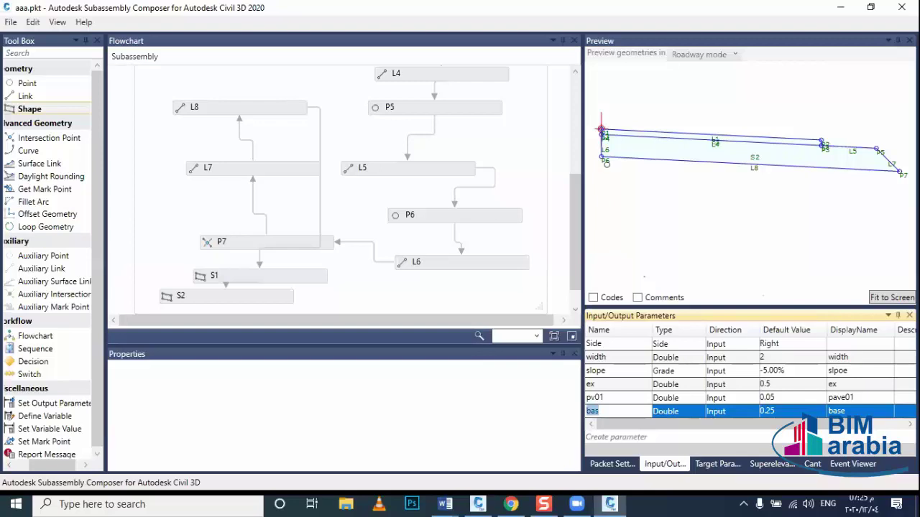
Set point P6's Delta Y to -bas.
left_click(605, 162)
left_click(403, 439)
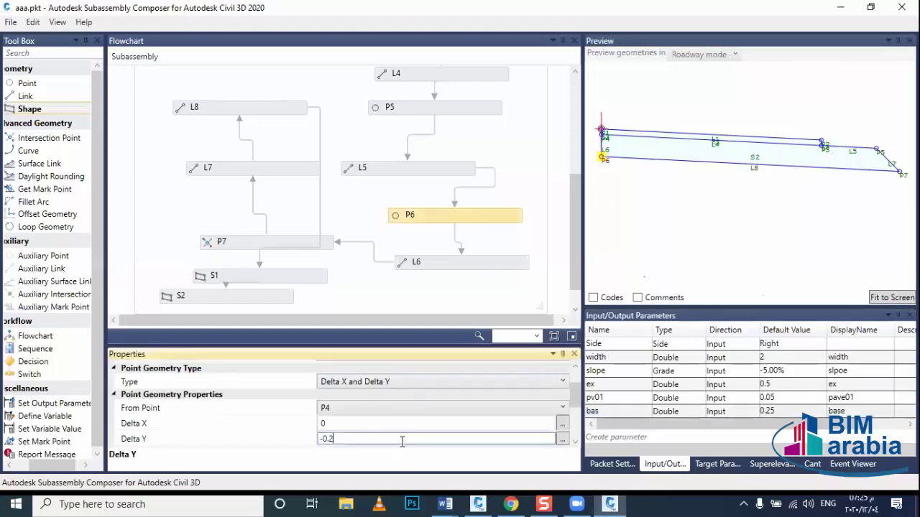
key("BackSpace")
key("BackSpace")
key("BackSpace")
type("bas")
left_click(789, 411)
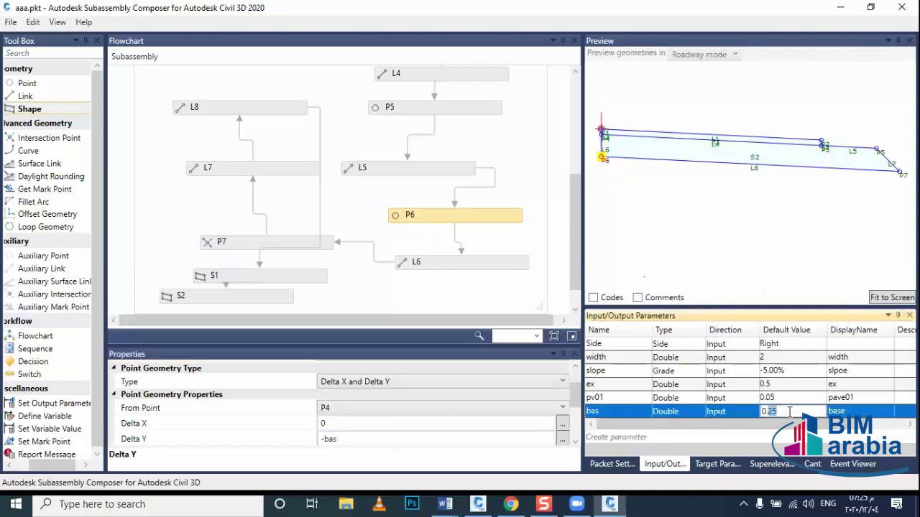
Adjust the bas default value until it settles at 0.2.
type("0.3")
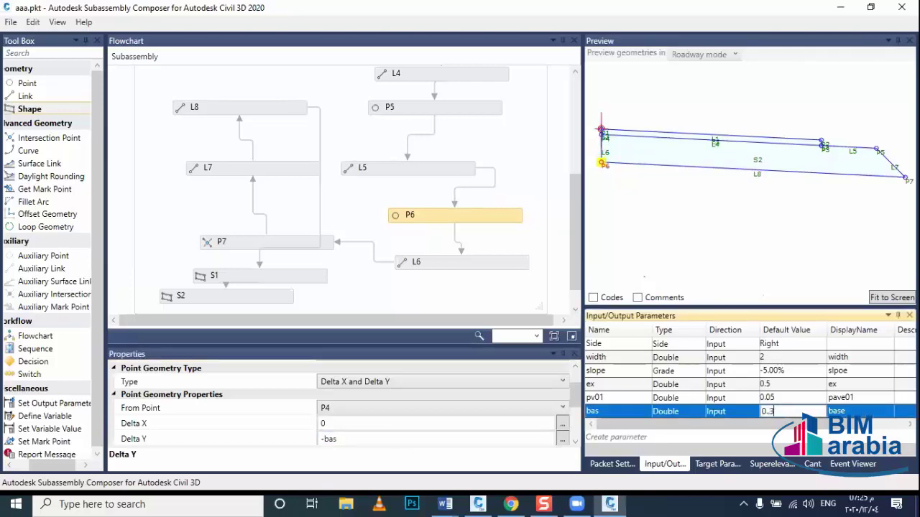
key("Return")
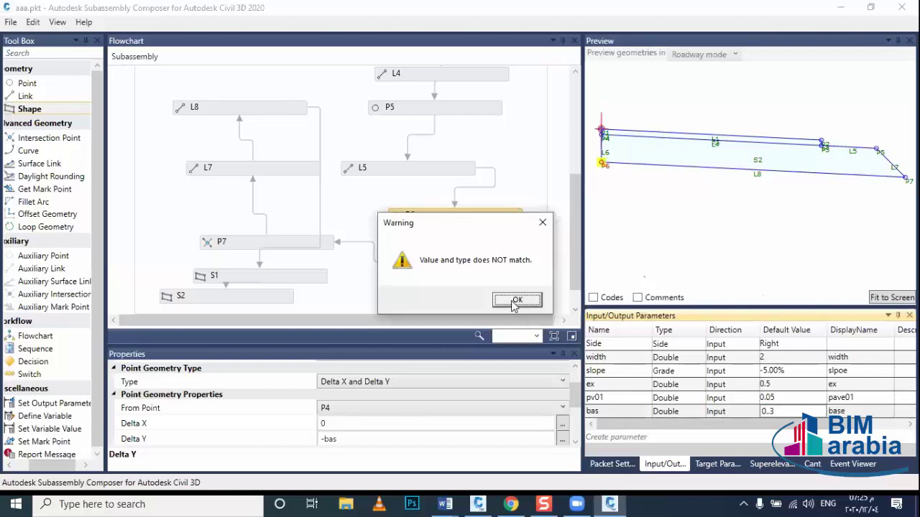
left_click(517, 300)
left_click(771, 413)
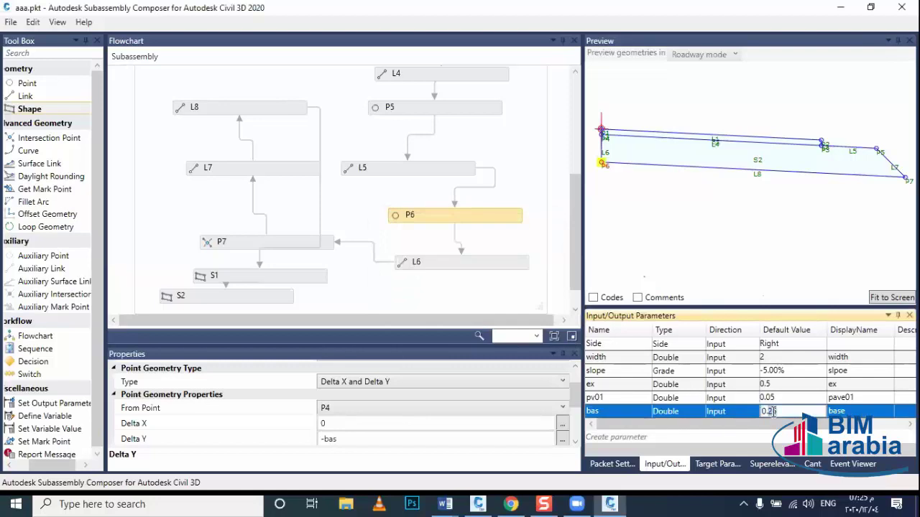
type("0.3")
key("Return")
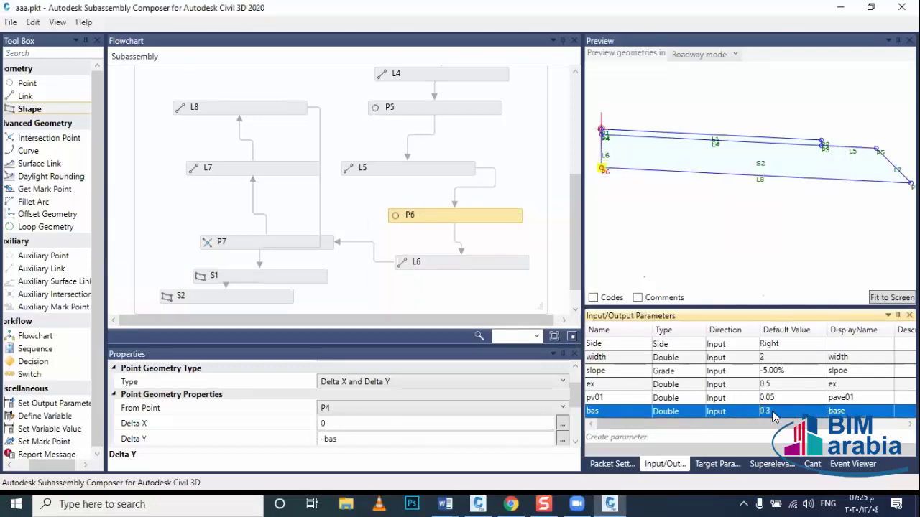
left_click(773, 412)
key("BackSpace")
type("9")
key("Return")
left_click(773, 412)
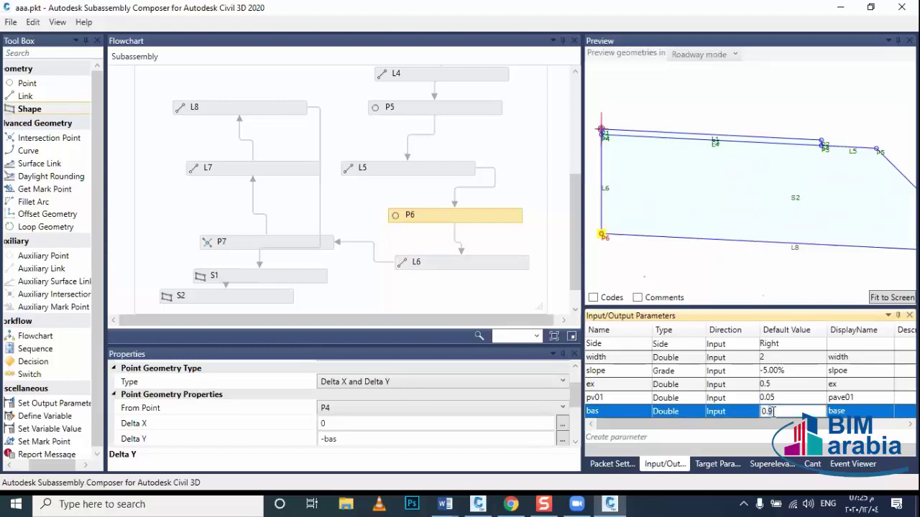
key("BackSpace")
type("2")
key("Return")
left_click(765, 437)
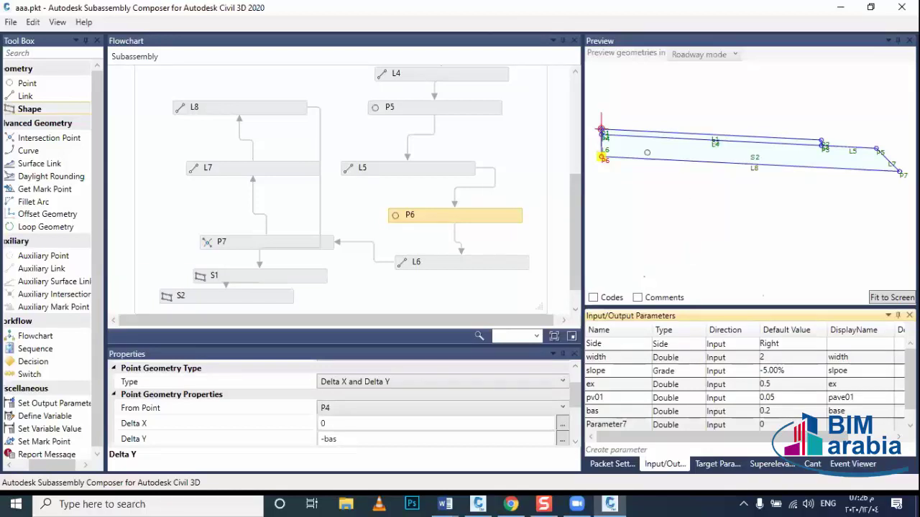
left_click_drag(646, 152, 636, 209)
scroll(636, 209, "up", 1)
scroll(637, 209, "up", 1)
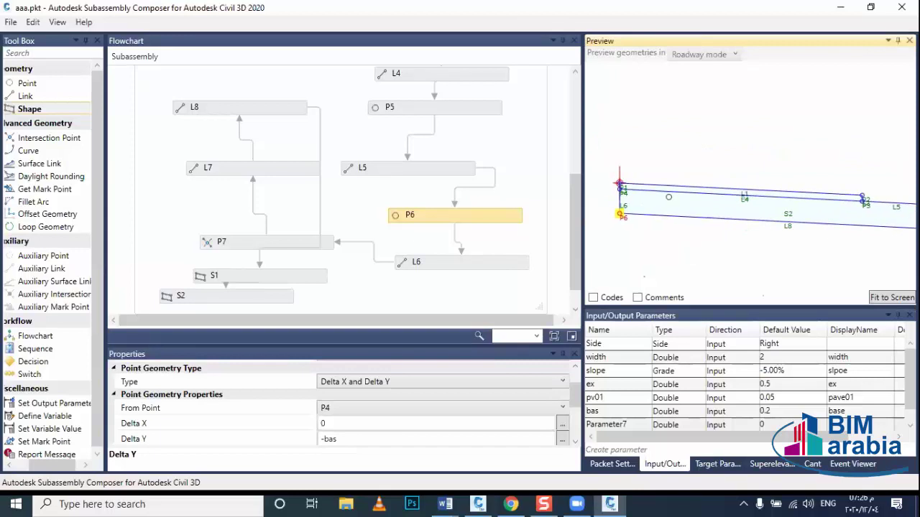
scroll(638, 209, "up", 1)
scroll(640, 210, "up", 1)
Enter a shape code for shape S2.
left_click(649, 210)
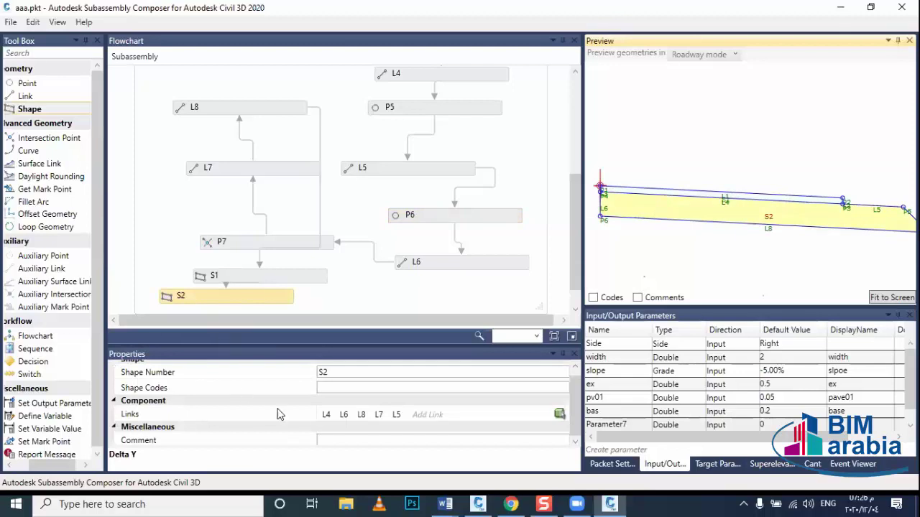
scroll(275, 400, "up", 1)
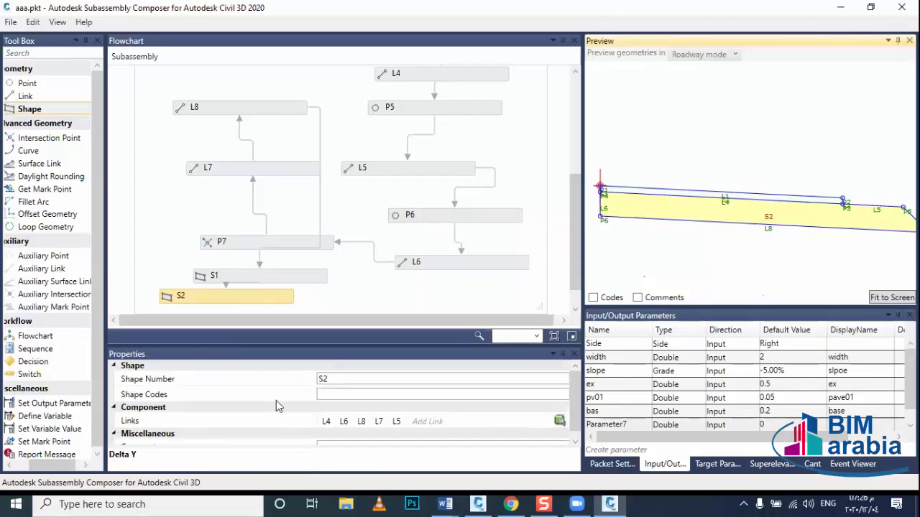
left_click(335, 394)
type("\"")
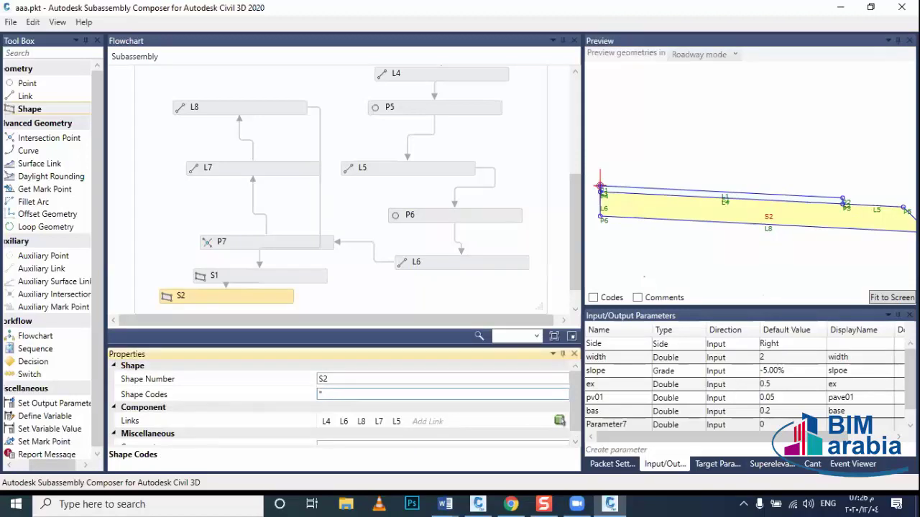
type("B")
type("ase\"")
left_click(671, 278)
Select shape S1 and enter its shape code.
scroll(738, 200, "up", 1)
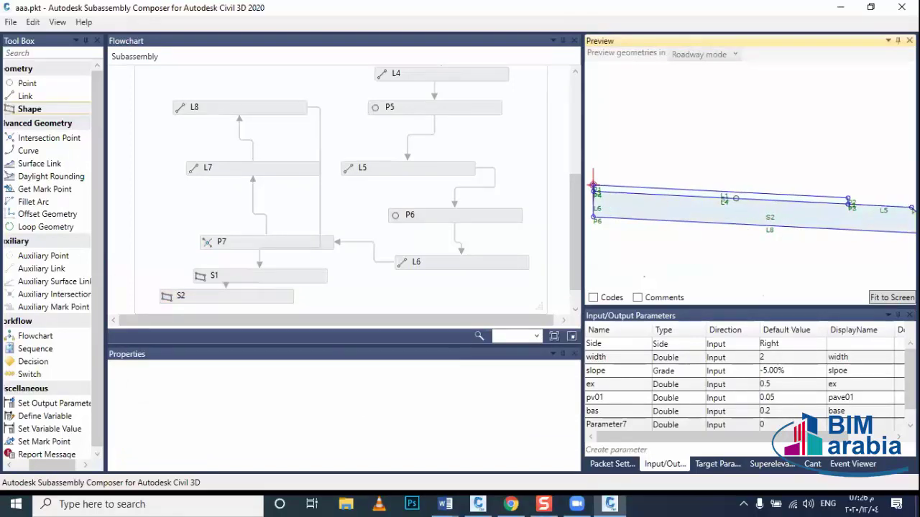
scroll(738, 200, "up", 1)
scroll(715, 194, "up", 2)
left_click(710, 192)
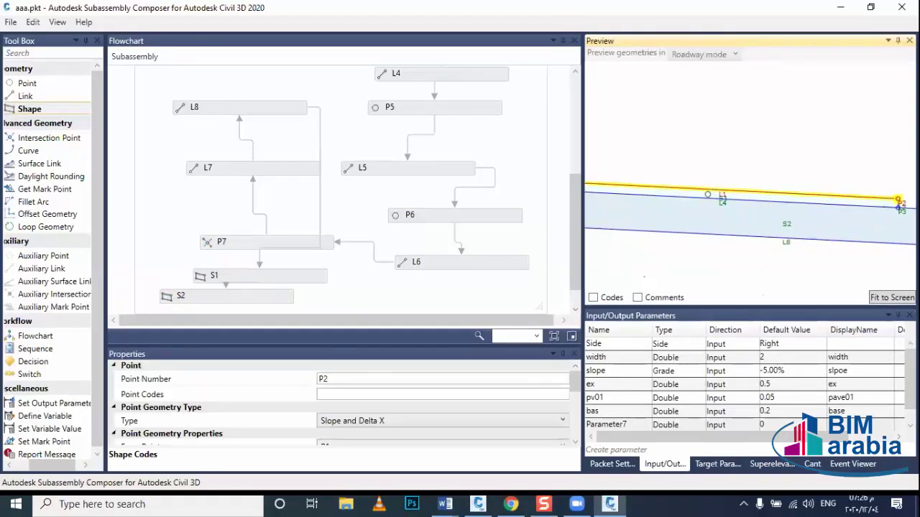
left_click(708, 195)
left_click(338, 395)
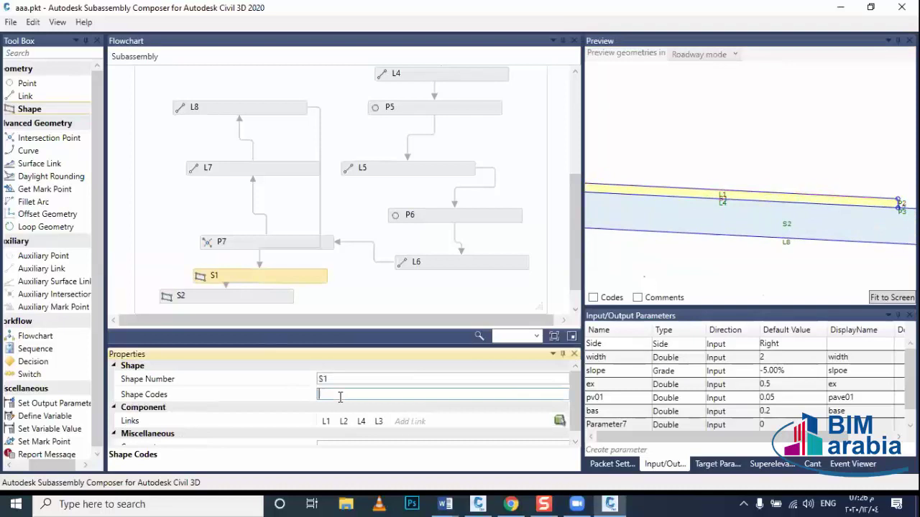
type("1")
type("av")
left_click(635, 268)
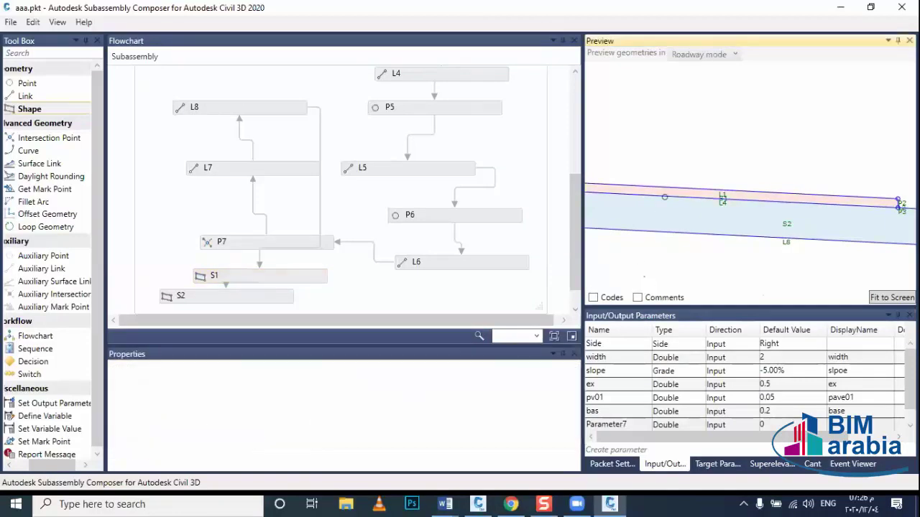
Give point P2 the point codes "Pave","Top".
left_click(898, 201)
left_click(372, 394)
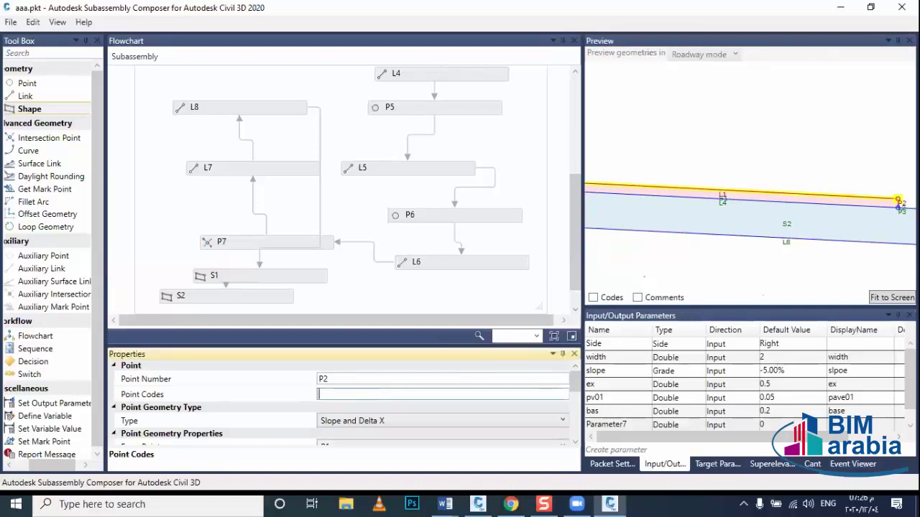
type("\"P")
type("a")
type("ve")
type("\",")
type("\"T")
type("op\"")
Start a Base code on link L4, then give link L8 the code "datum".
left_click(632, 193)
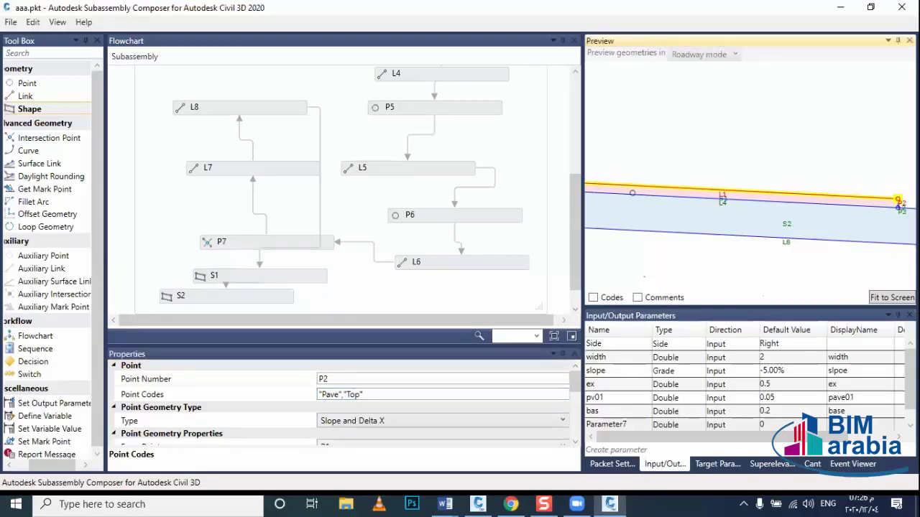
left_click(631, 192)
left_click(422, 395)
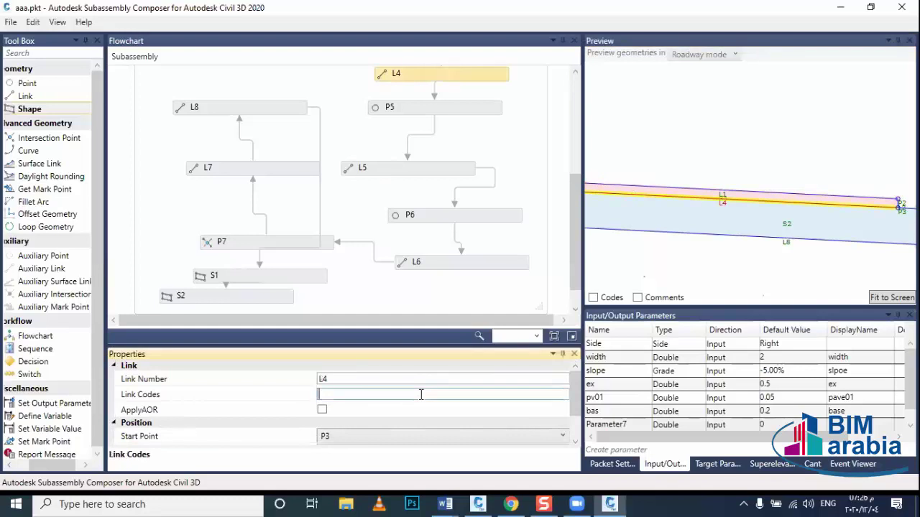
type("\"")
type("Bas")
type("e")
left_click(723, 235)
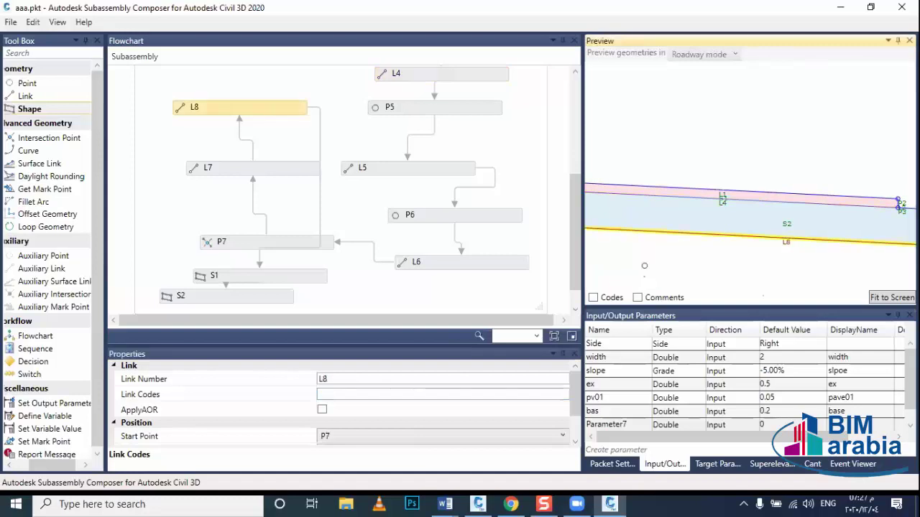
left_click(422, 393)
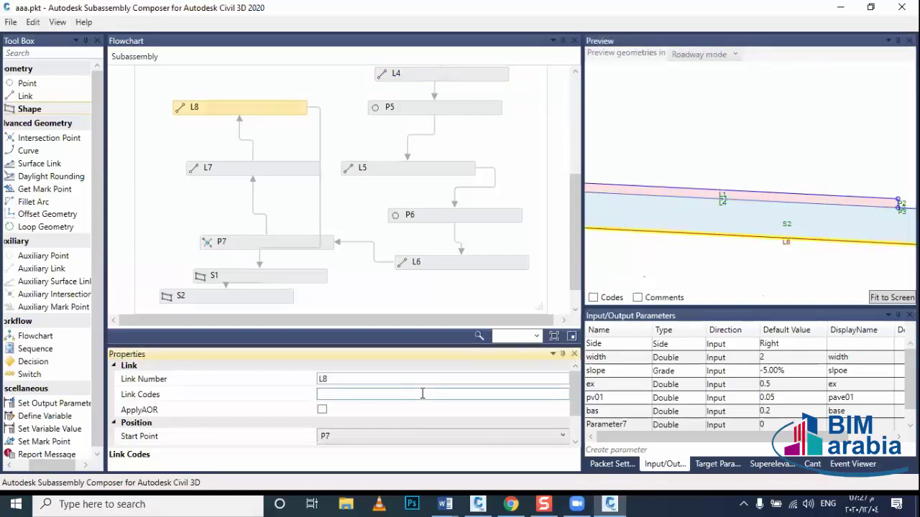
type("\"dat")
type("um\"")
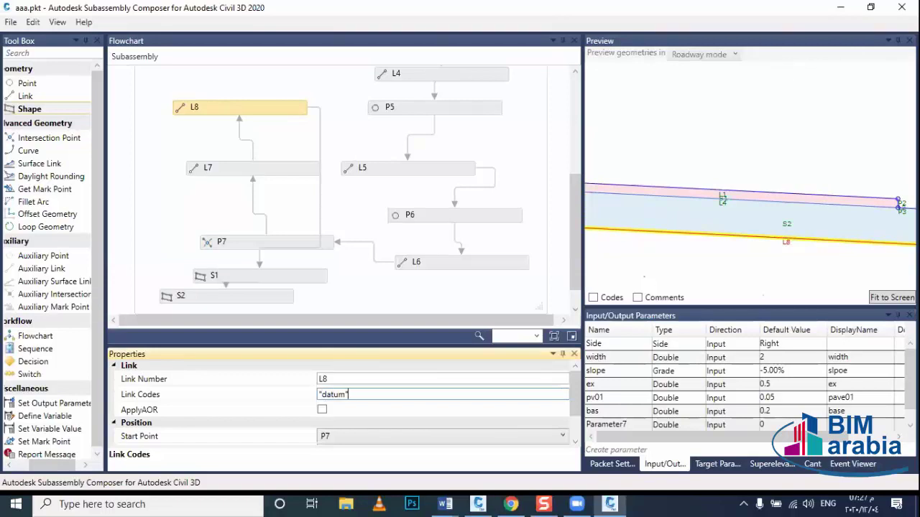
left_click(652, 282)
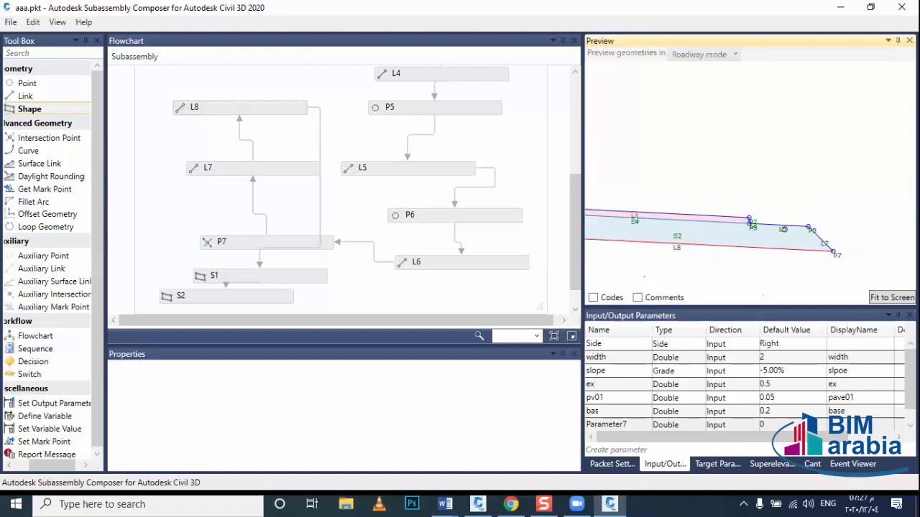
Give link L5 the codes "Base","Top" and select link L7 for coding.
left_click(783, 227)
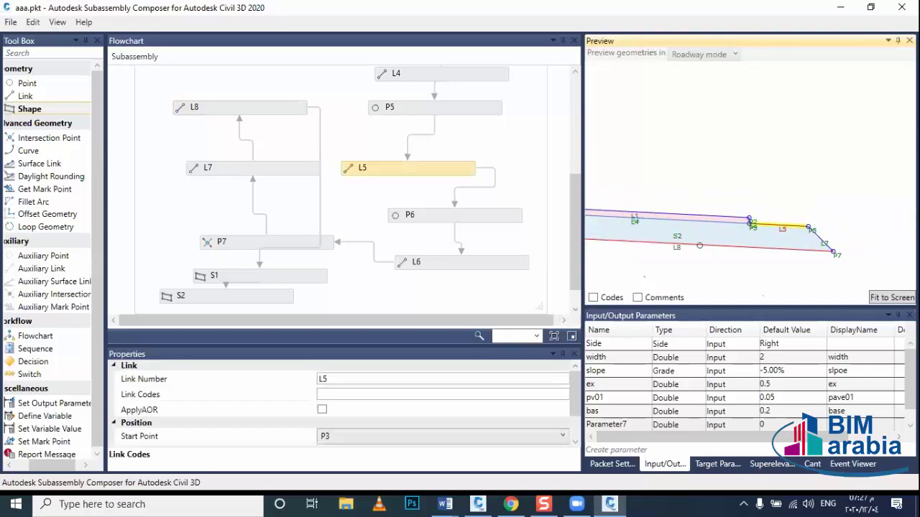
left_click(410, 392)
type("\"")
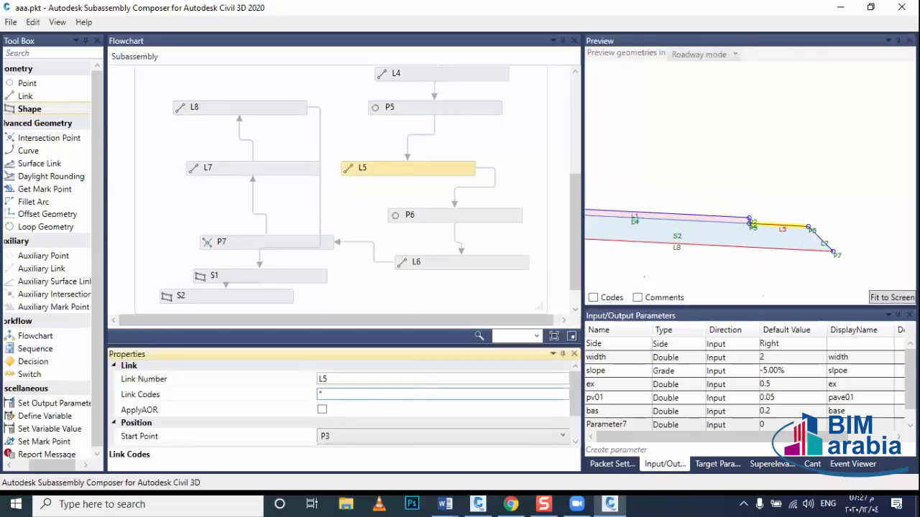
type("Base")
type("\",")
type("\"T")
type("op\"")
left_click(719, 144)
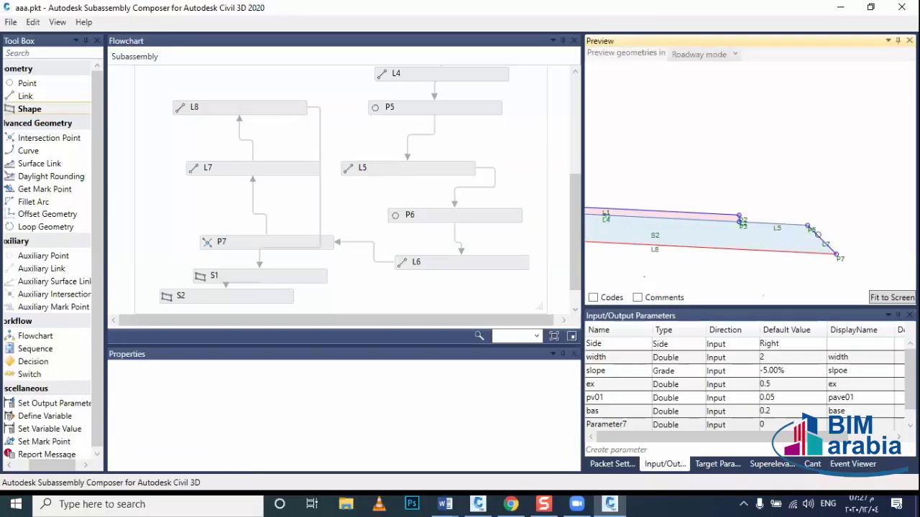
left_click(248, 168)
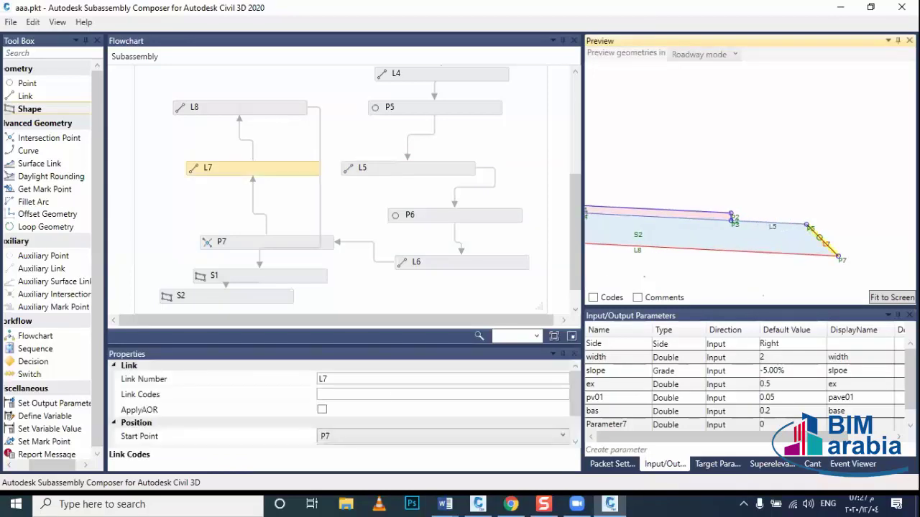
left_click(386, 396)
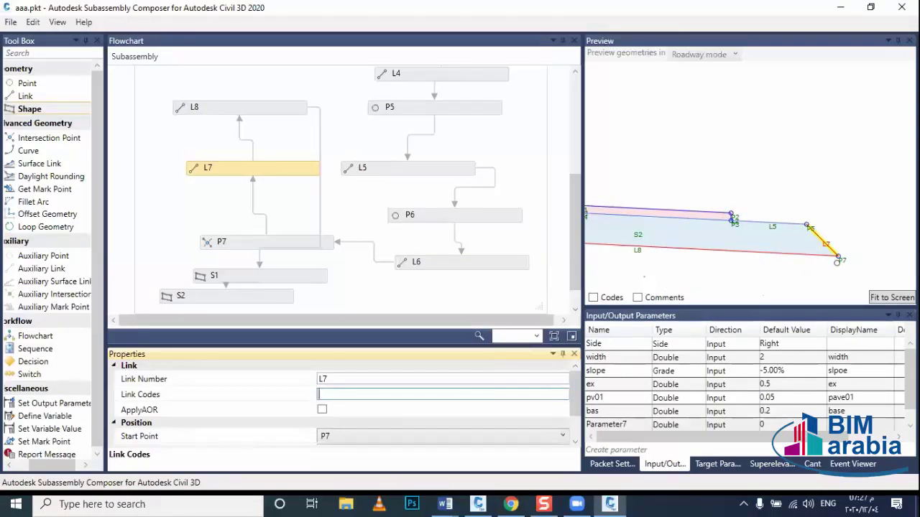
Rename Parameter7 to ss with the display name side slope.
left_click(837, 258)
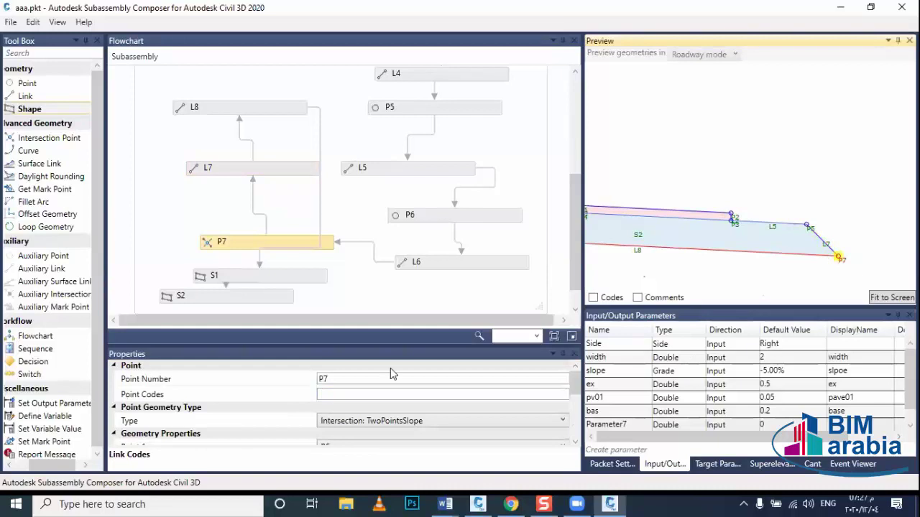
scroll(683, 408, "down", 1)
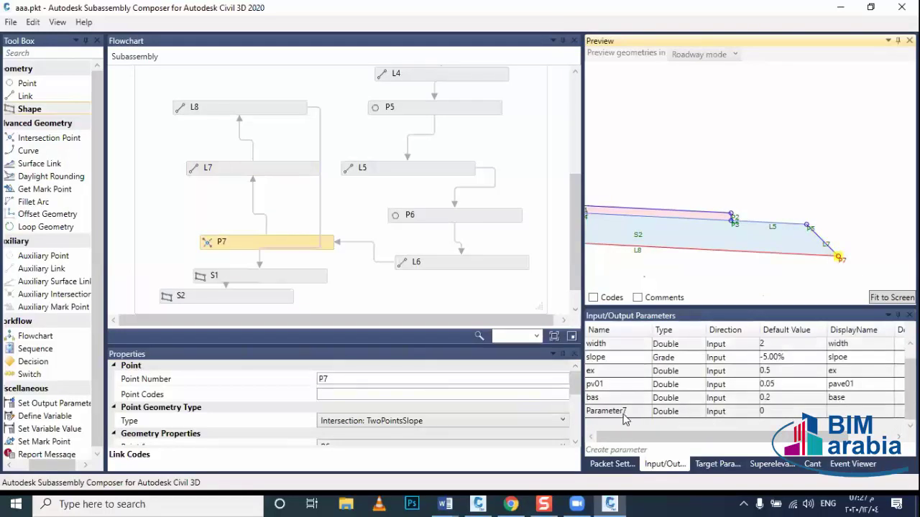
double_click(623, 411)
left_click_drag(624, 411, 579, 421)
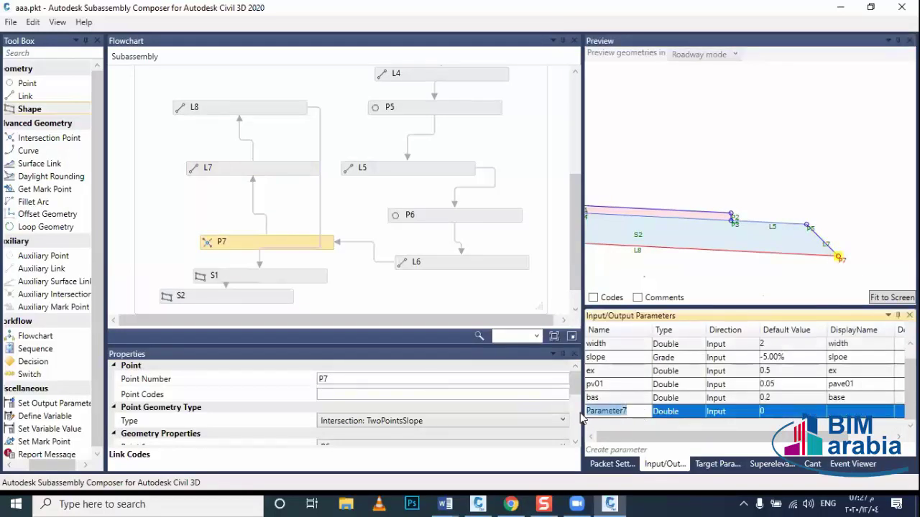
type("ss")
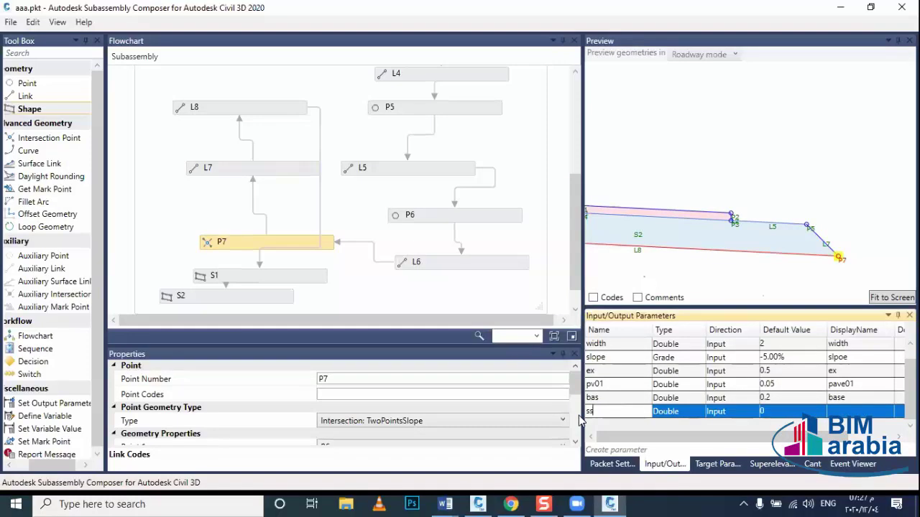
left_click(852, 416)
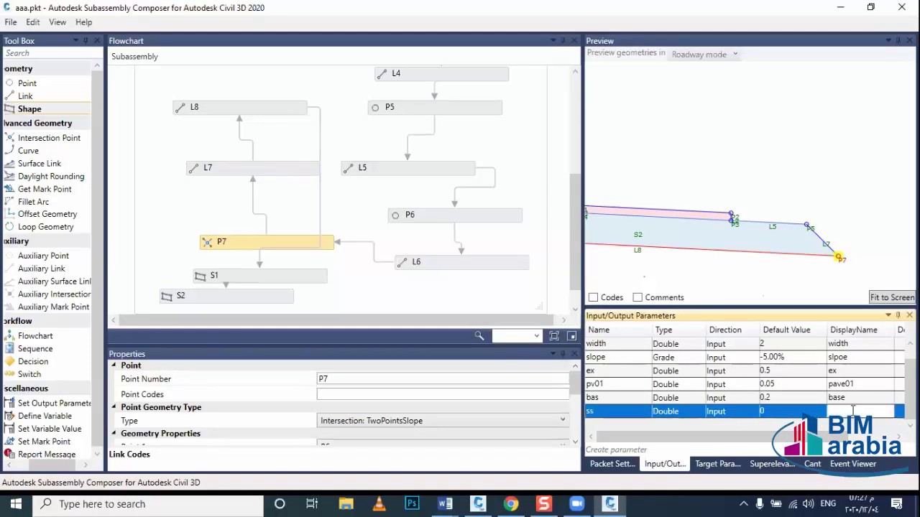
type("sid")
type("es")
type("lope")
left_click(845, 411)
key("shift+Tab")
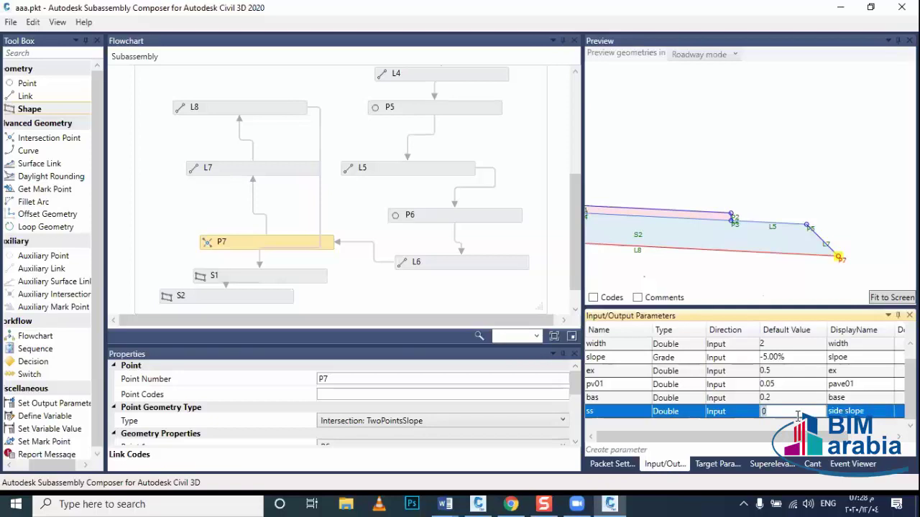
left_click(883, 411)
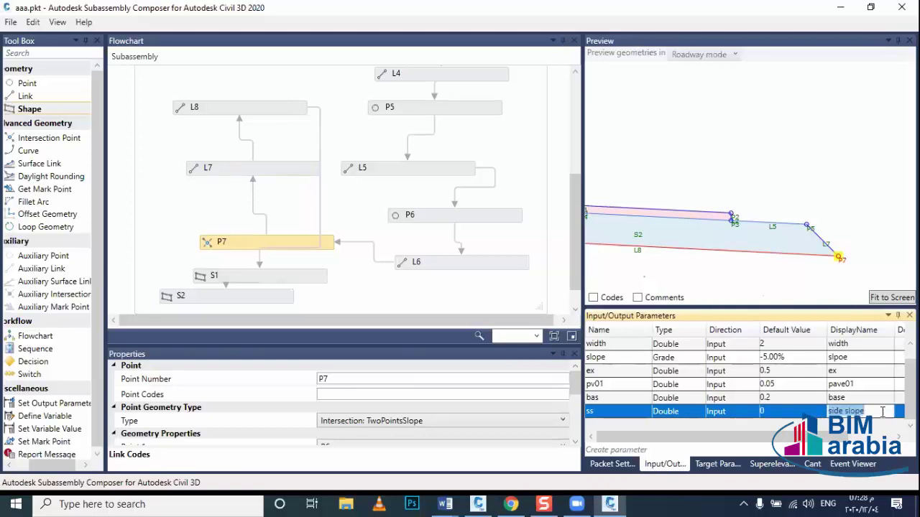
Make ss a Slope type parameter and confirm its side slope display name.
left_click(694, 413)
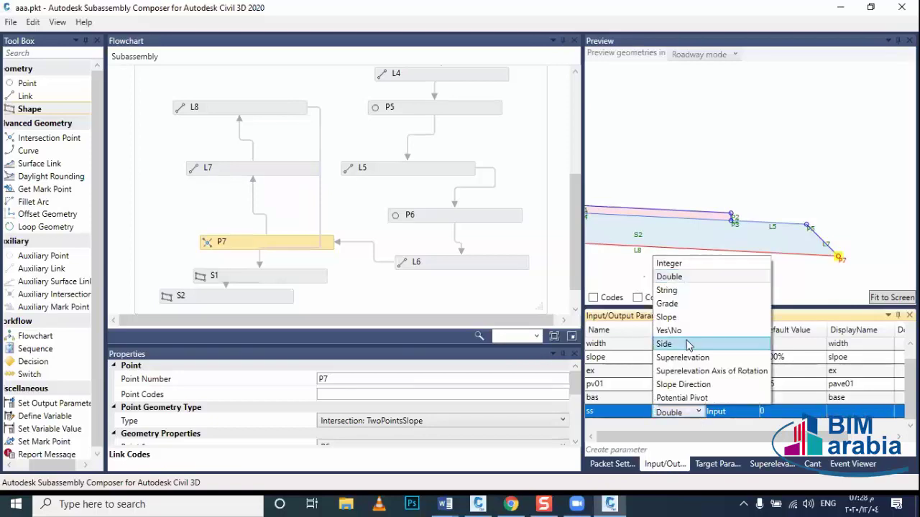
left_click(688, 317)
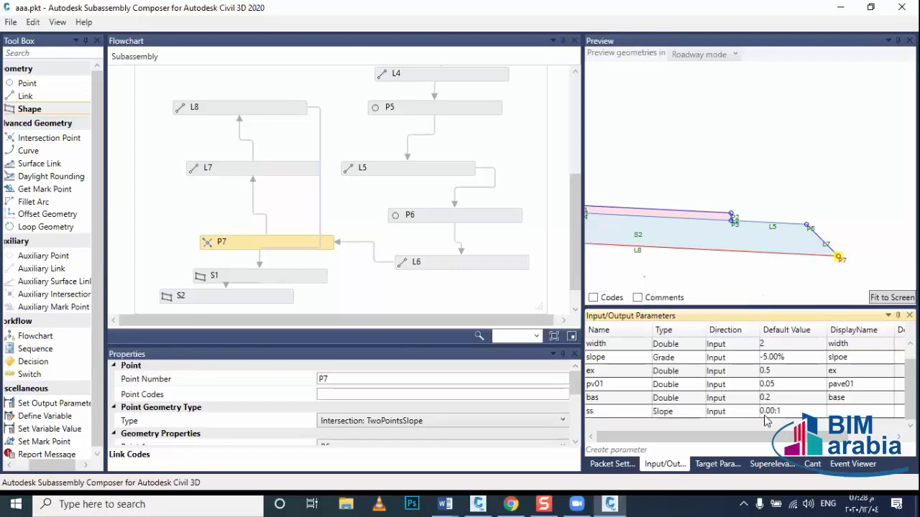
left_click(762, 414)
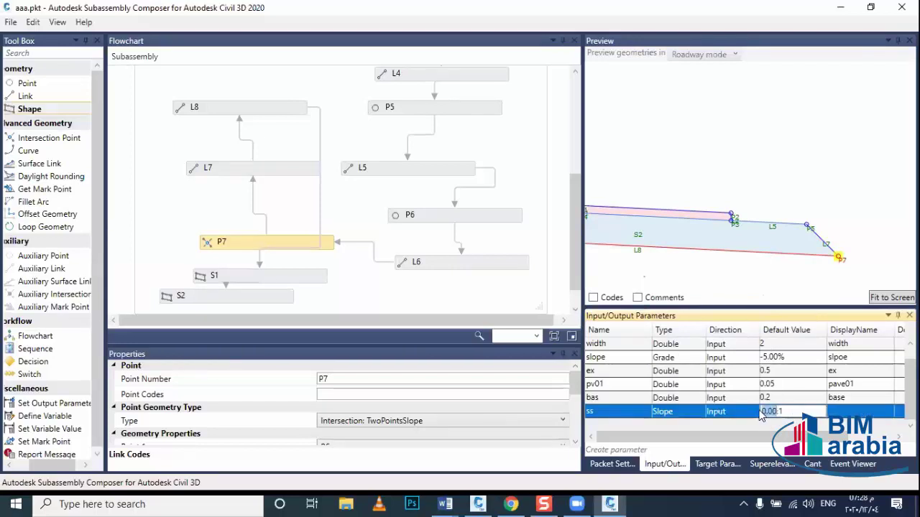
type("1")
left_click(855, 411)
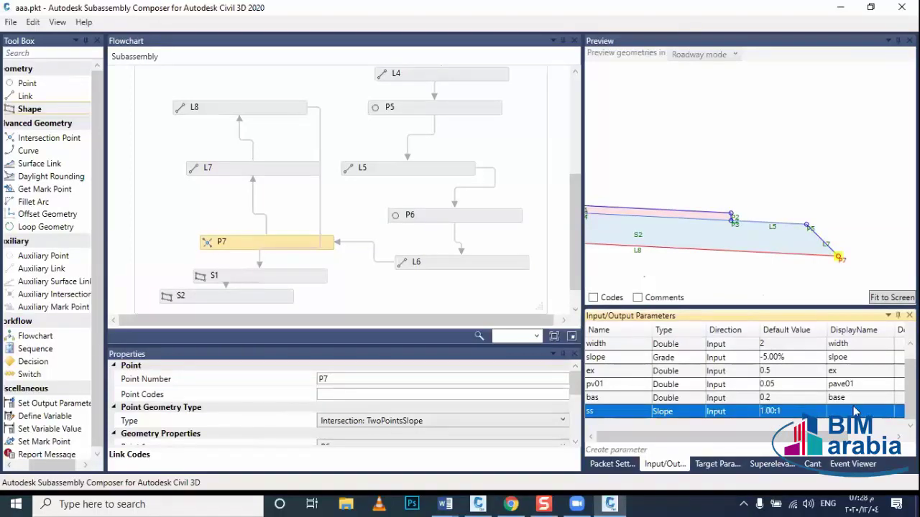
left_click(855, 409)
type("side slope")
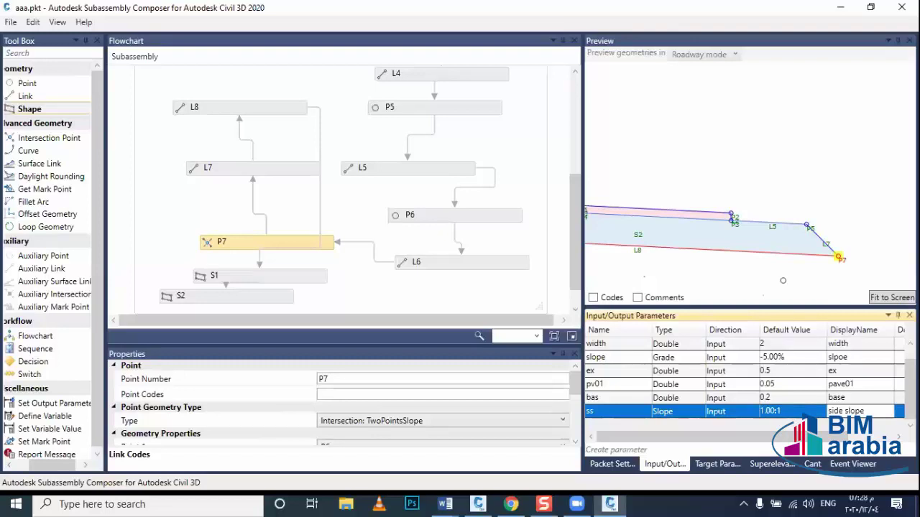
left_click(781, 279)
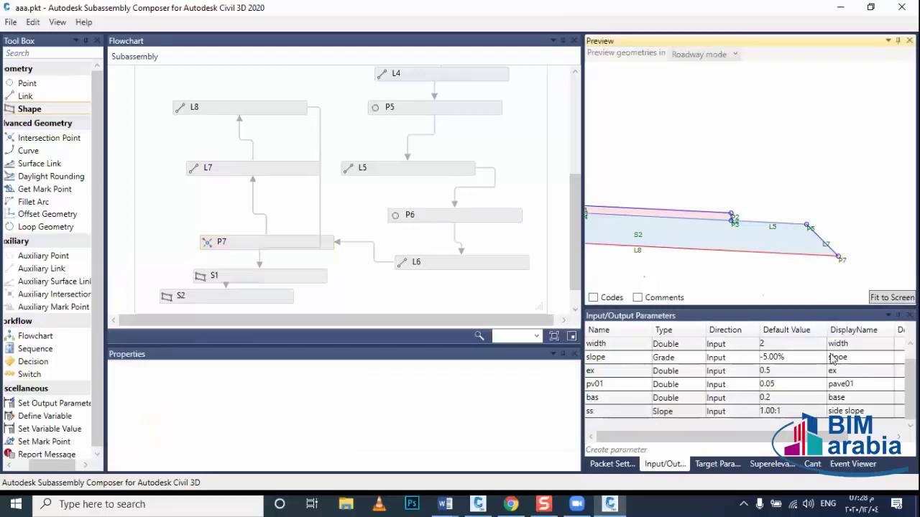
left_click(632, 412)
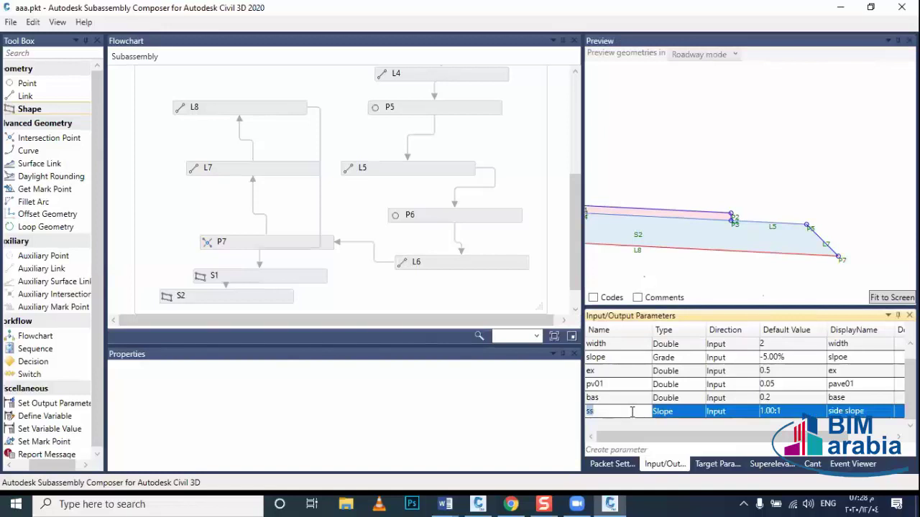
Set P7's second slope to -ss and the ss default to 2.00:1.
left_click(839, 256)
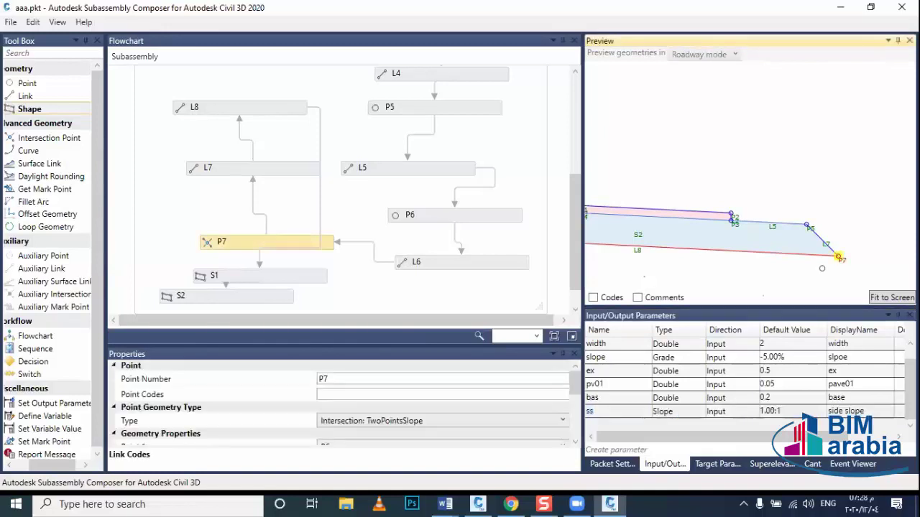
scroll(429, 408, "down", 3)
scroll(412, 406, "down", 1)
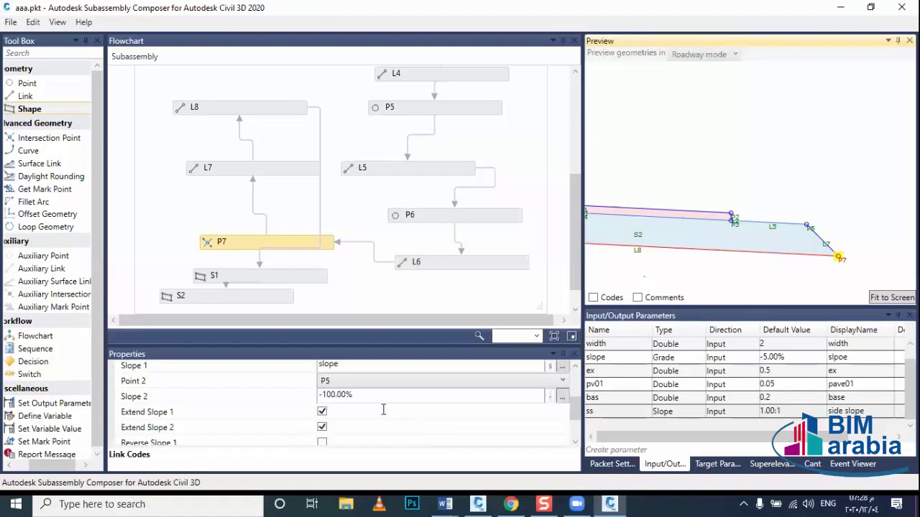
left_click(327, 395)
double_click(329, 399)
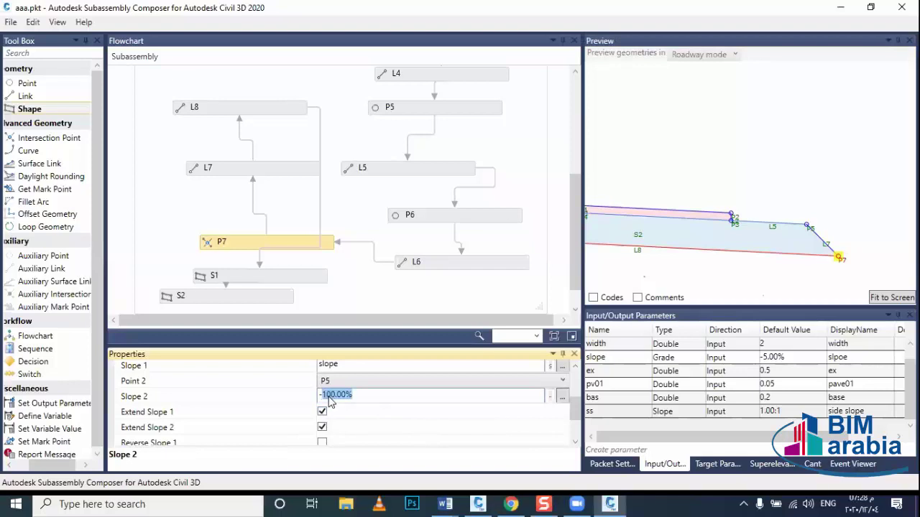
type("ss")
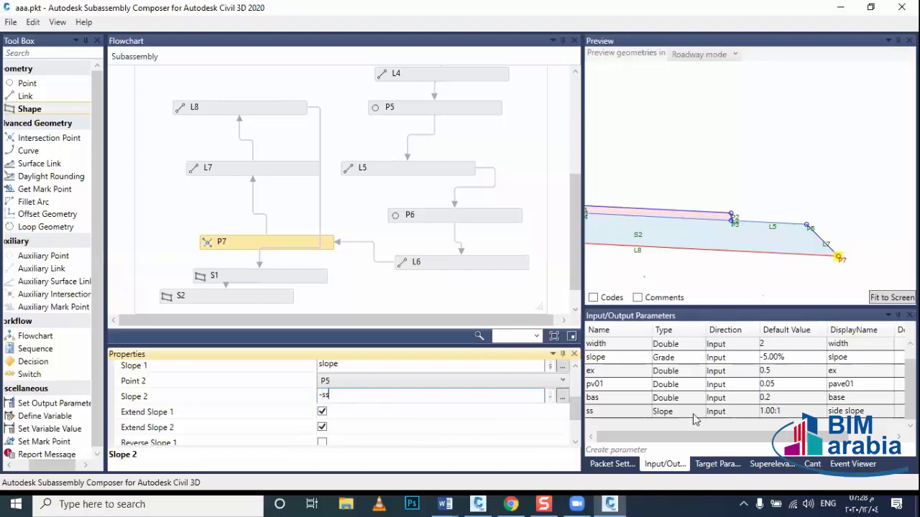
left_click(774, 412)
left_click(764, 411)
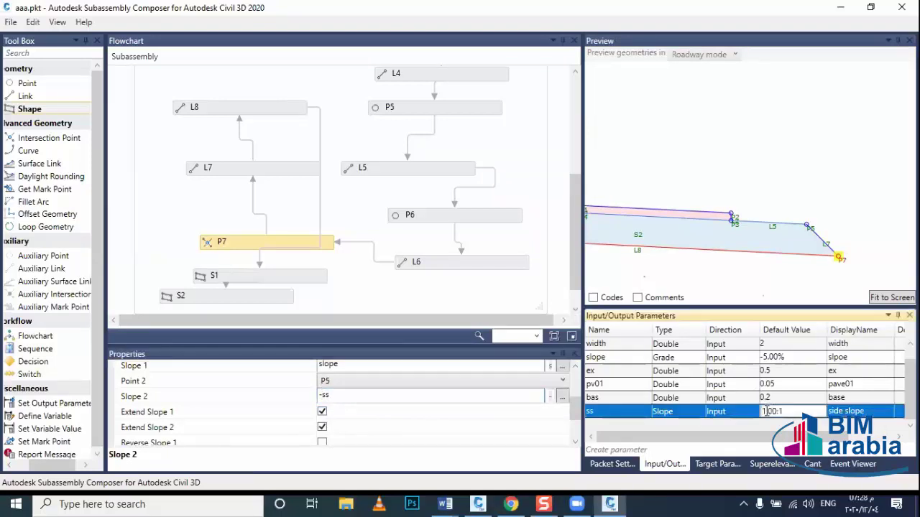
type("2")
left_click(878, 216)
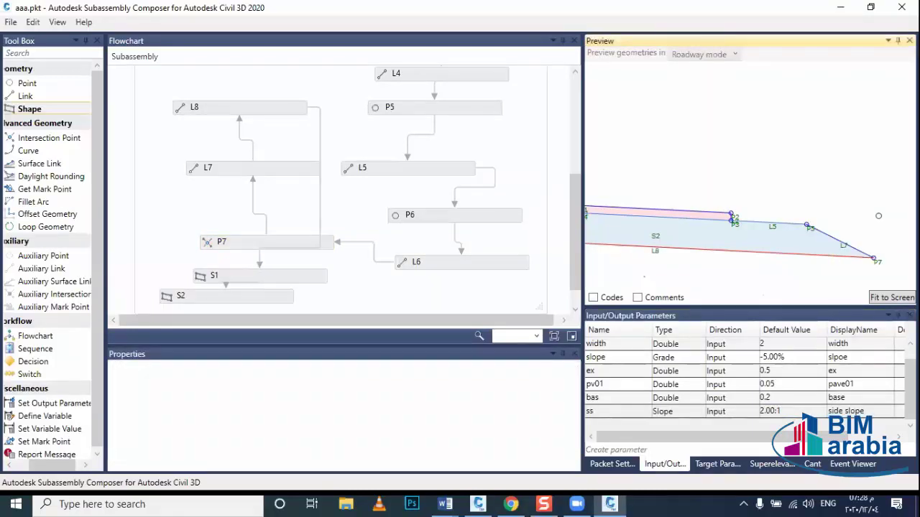
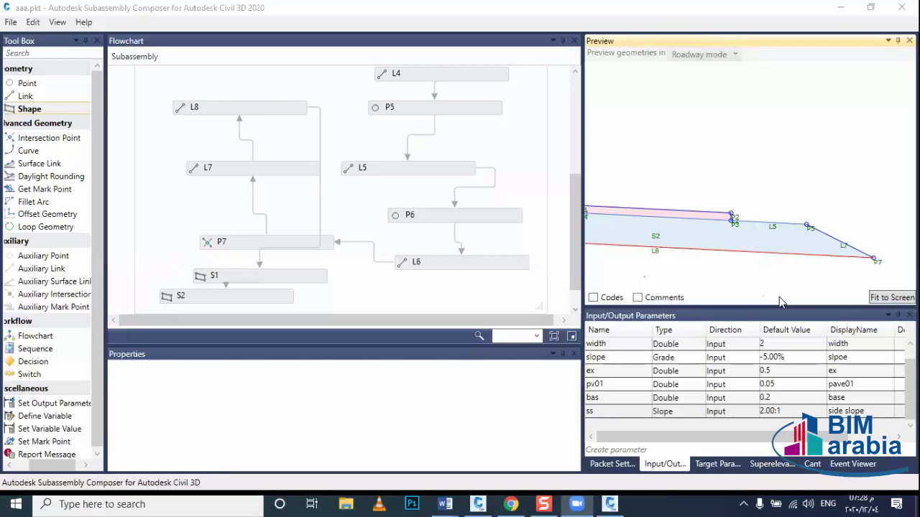
Create a new target parameter and name it offset.
scroll(742, 216, "up", 1)
scroll(742, 216, "up", 1)
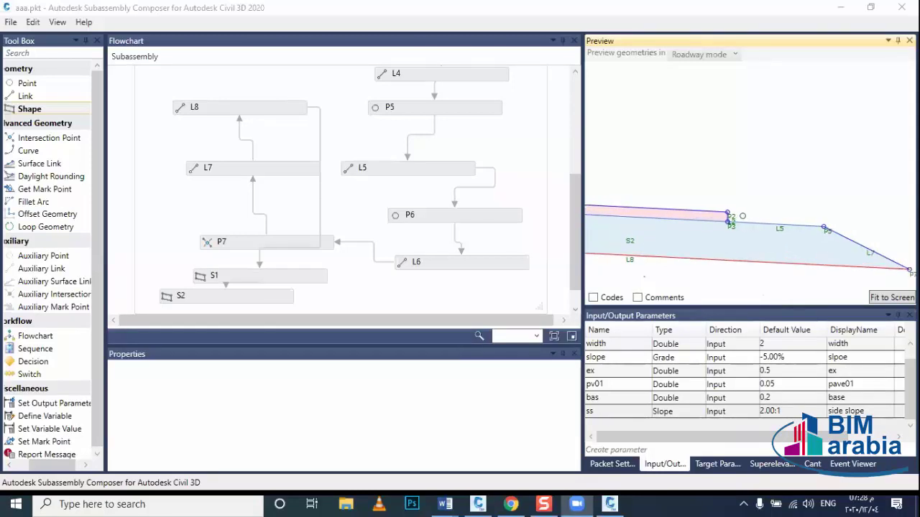
scroll(727, 214, "up", 1)
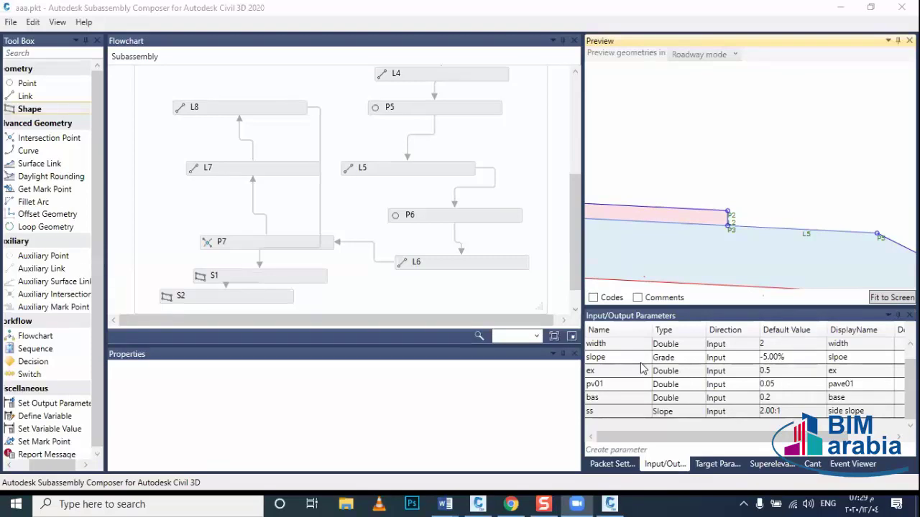
scroll(751, 240, "down", 1)
scroll(751, 239, "down", 1)
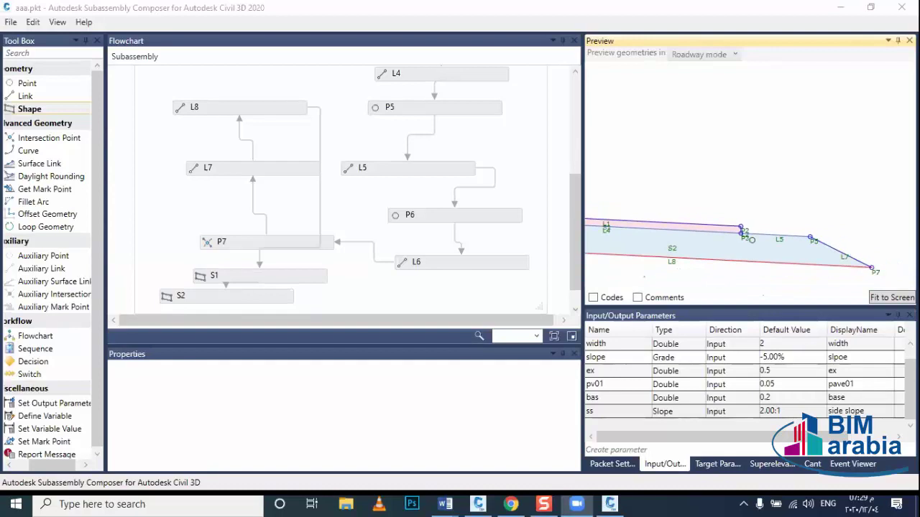
scroll(751, 240, "down", 1)
mouse_move(750, 239)
middle_mouse_down()
mouse_move(643, 141)
mouse_move(745, 250)
middle_mouse_up()
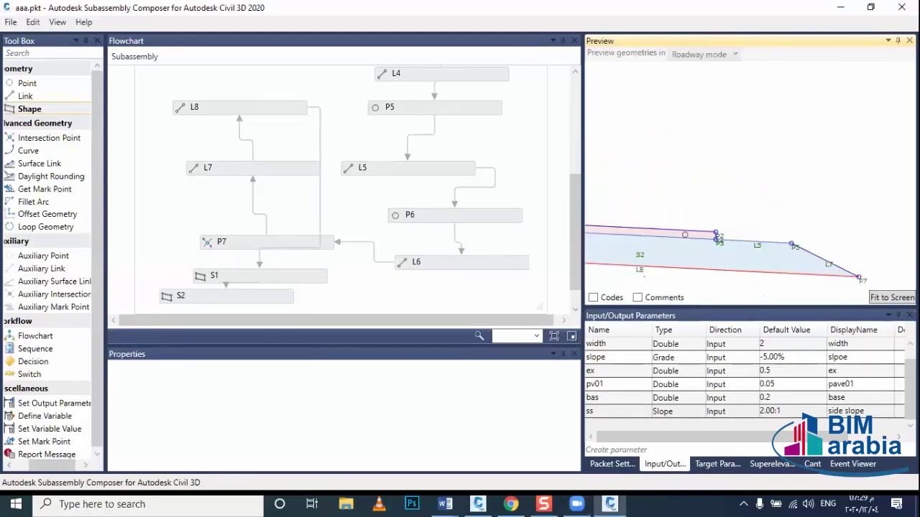
scroll(716, 236, "up", 1)
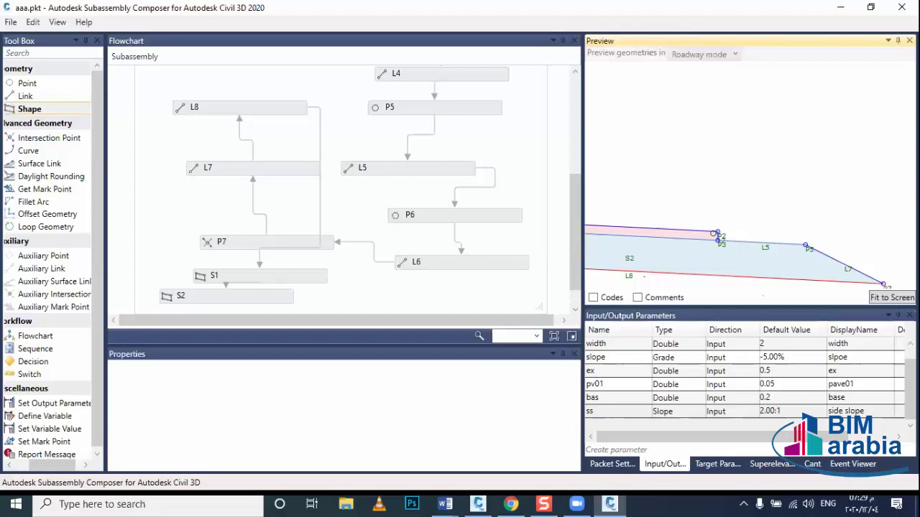
left_click(716, 464)
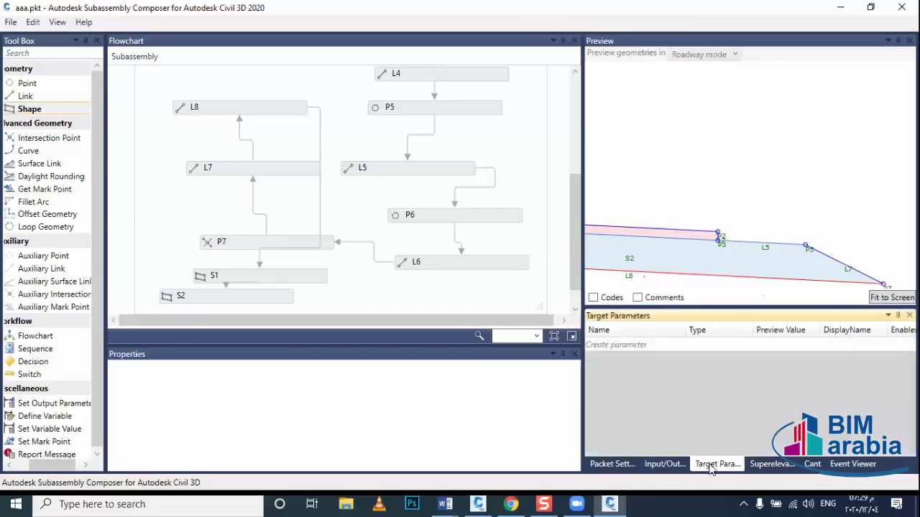
left_click(628, 346)
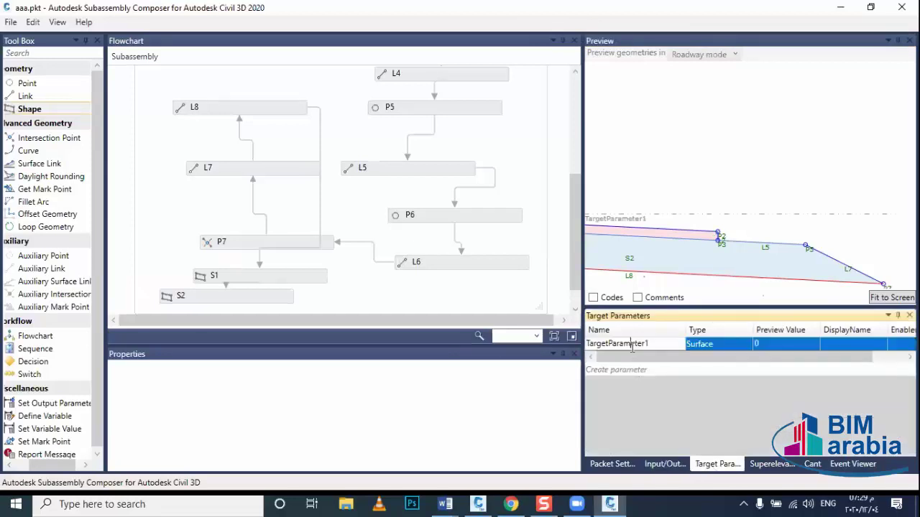
left_click(522, 103)
left_click(626, 342)
type("off")
type("set")
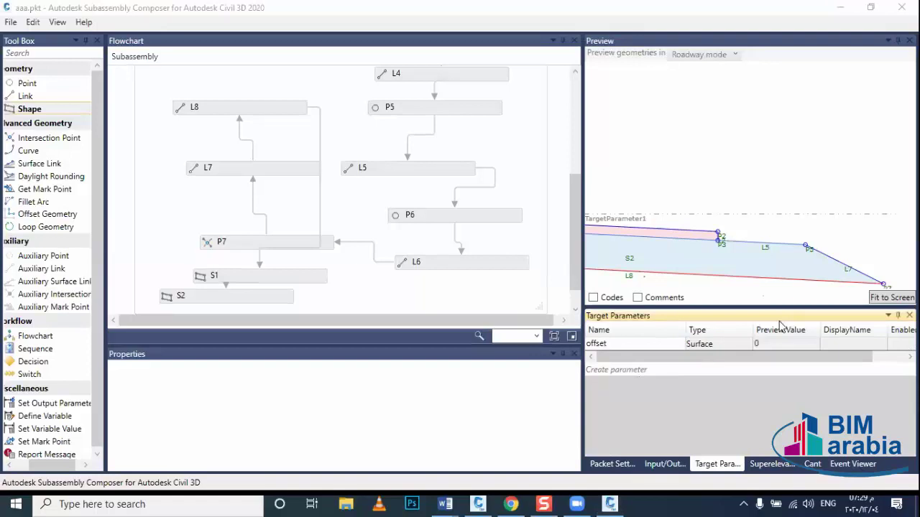
Set the offset parameter's type to Offset, preview value 3 and display name 'lane offset'.
left_click(712, 350)
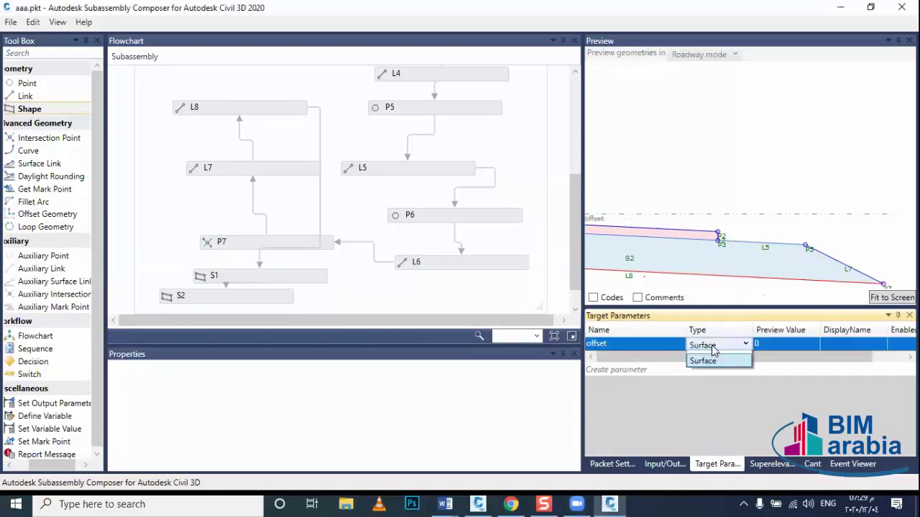
left_click(703, 370)
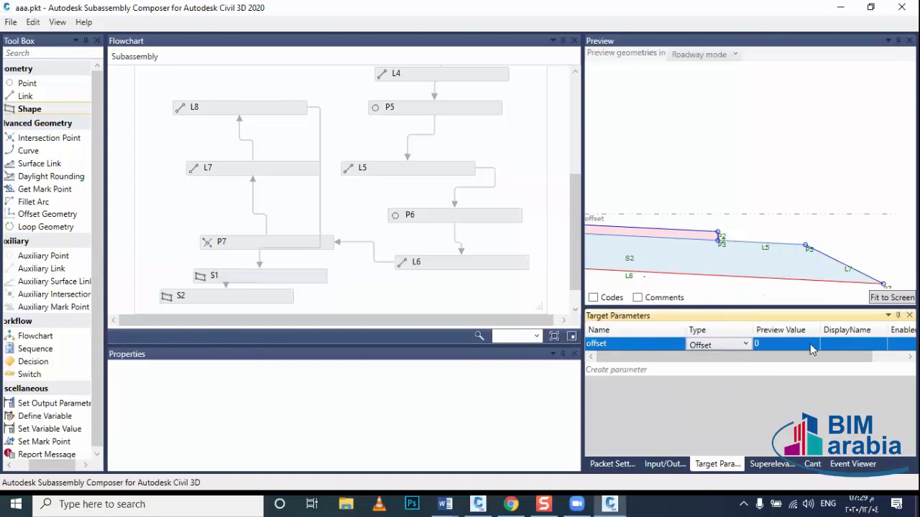
left_click(700, 350)
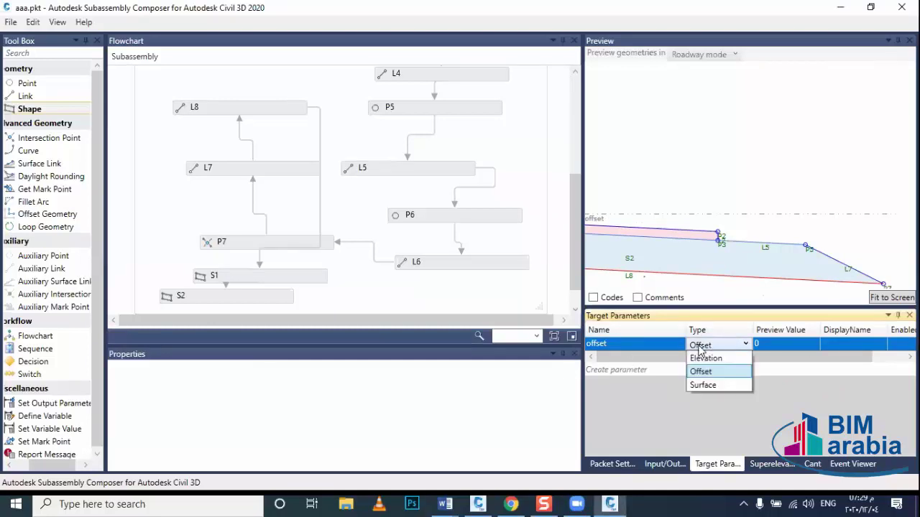
left_click(700, 372)
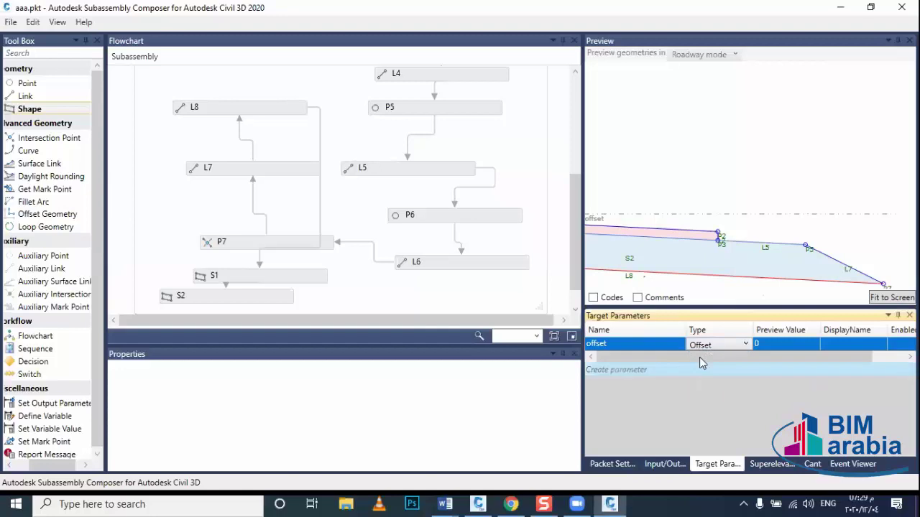
left_click(767, 348)
left_click(769, 349)
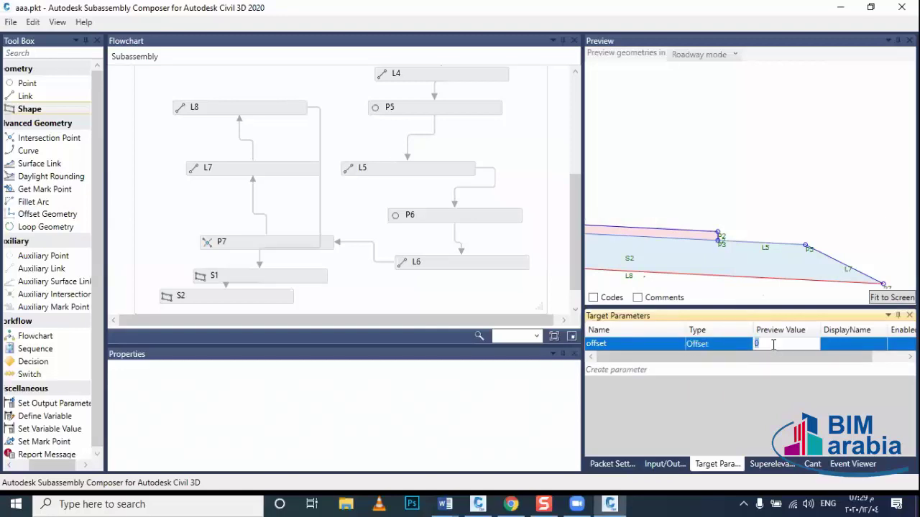
type("1")
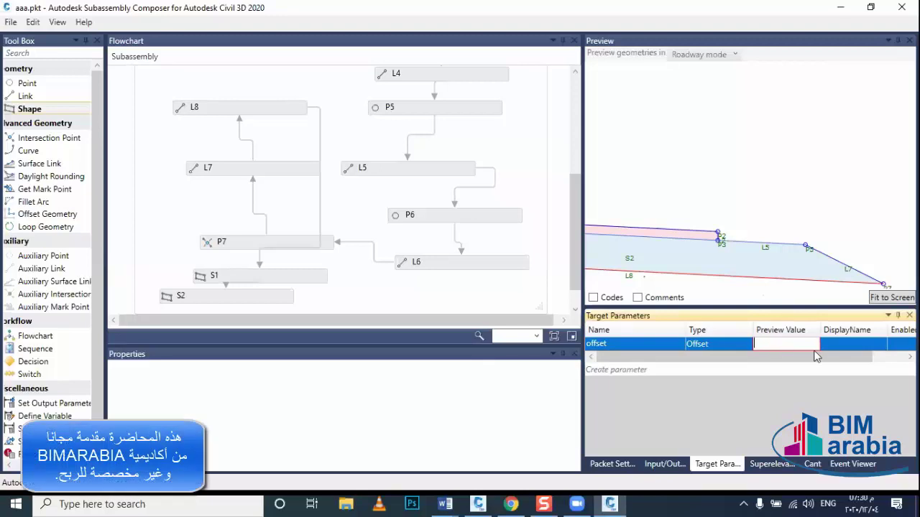
type("0")
key("BackSpace")
type("3")
key("Return")
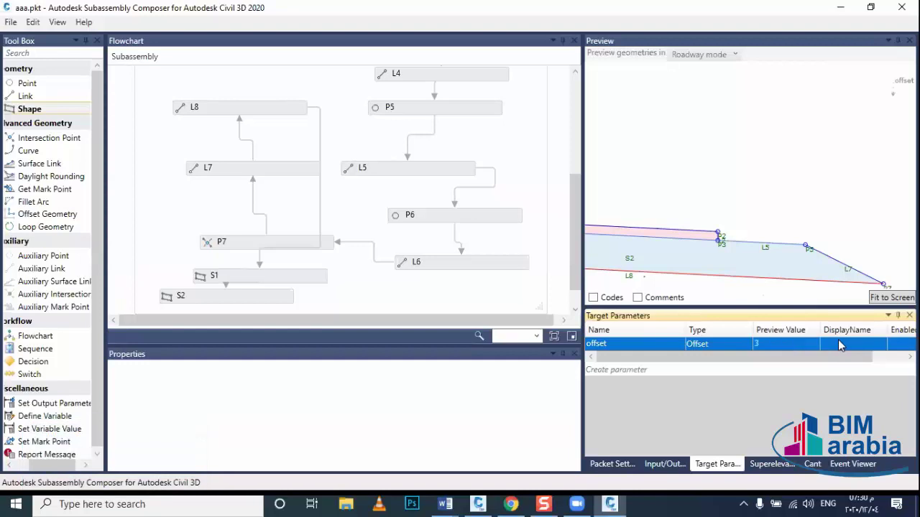
left_click(840, 344)
type("lane o")
type("ffse")
type("t")
Add a second target parameter and drag the offset target marker in the preview.
left_click(848, 371)
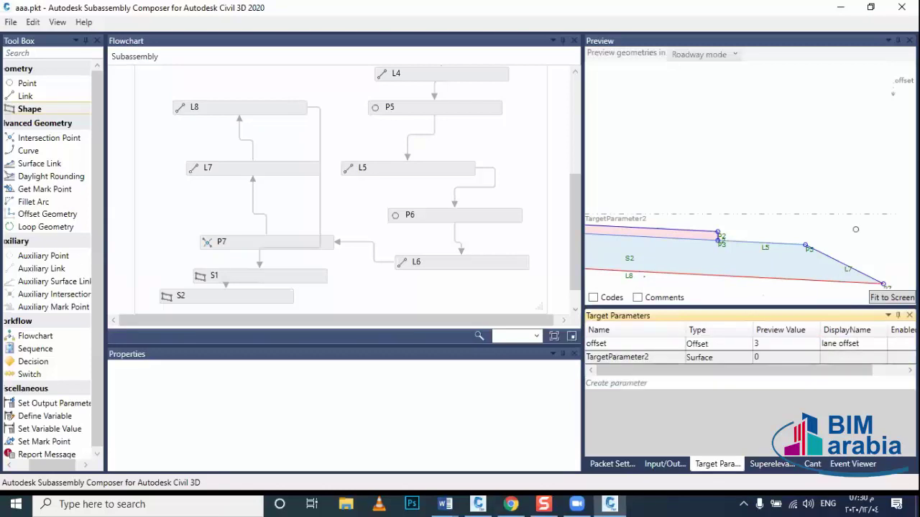
left_click_drag(895, 80, 754, 86)
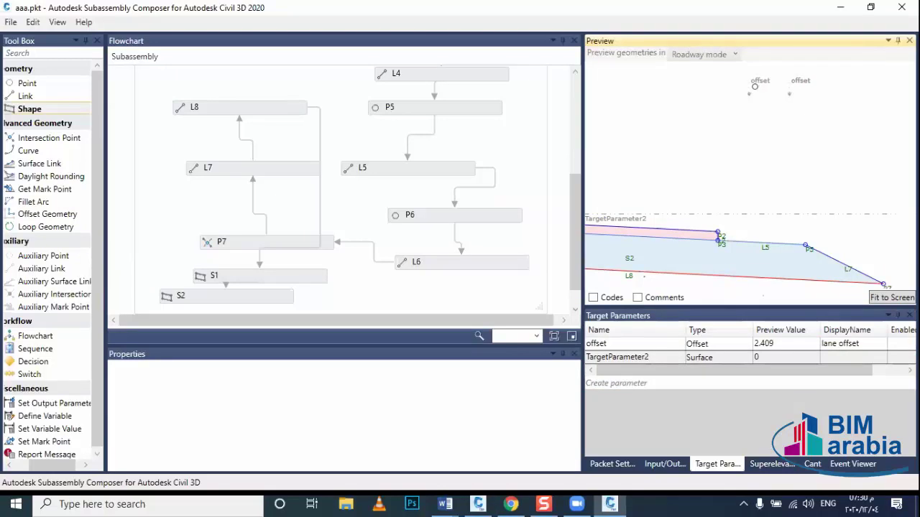
mouse_move(754, 86)
left_mouse_down()
mouse_move(741, 92)
mouse_move(836, 93)
left_mouse_up()
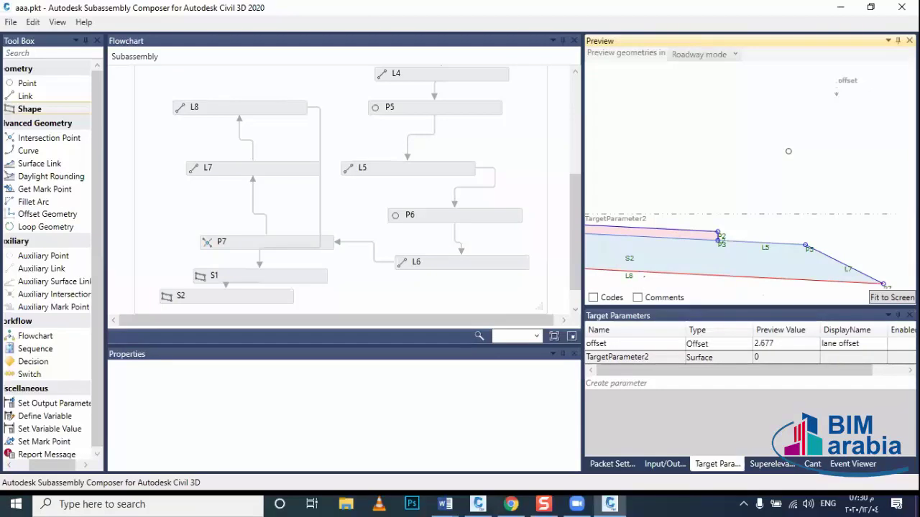
left_click(643, 344)
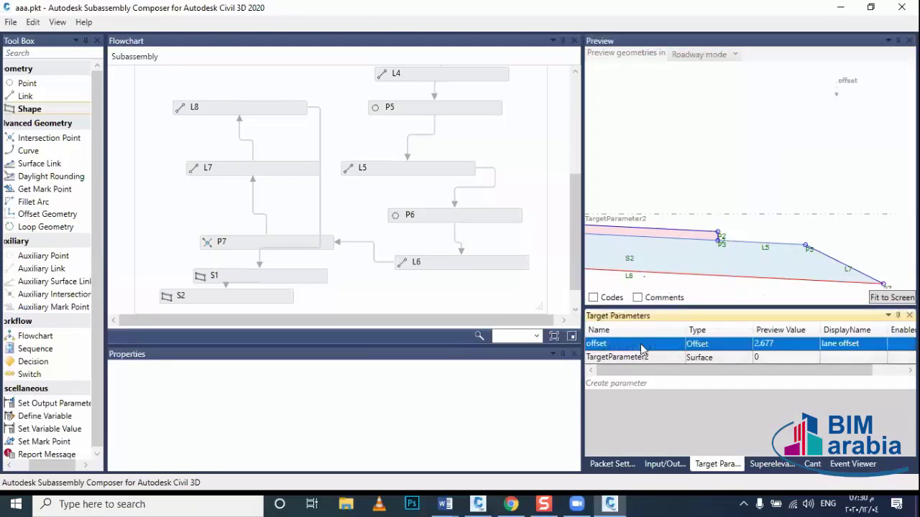
left_click(643, 344)
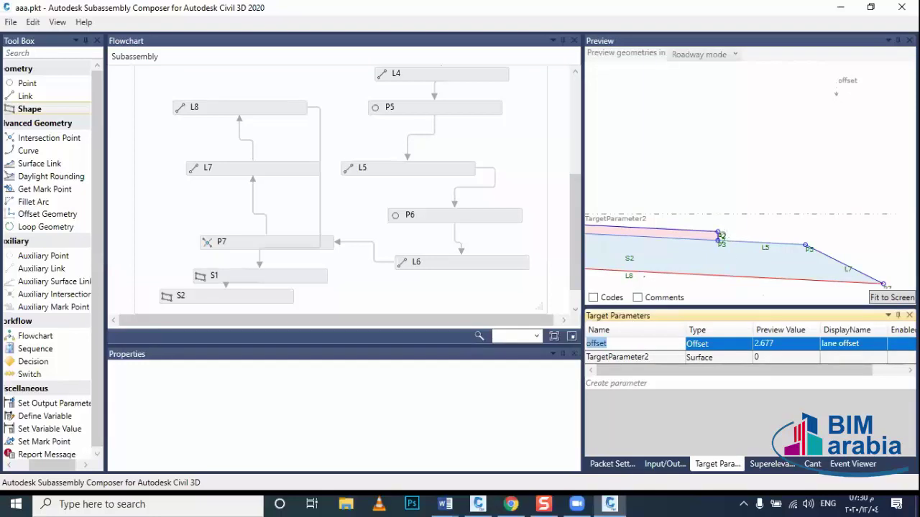
Set link L1's Offset Target to offset and drag the marker to test it.
left_click(719, 234)
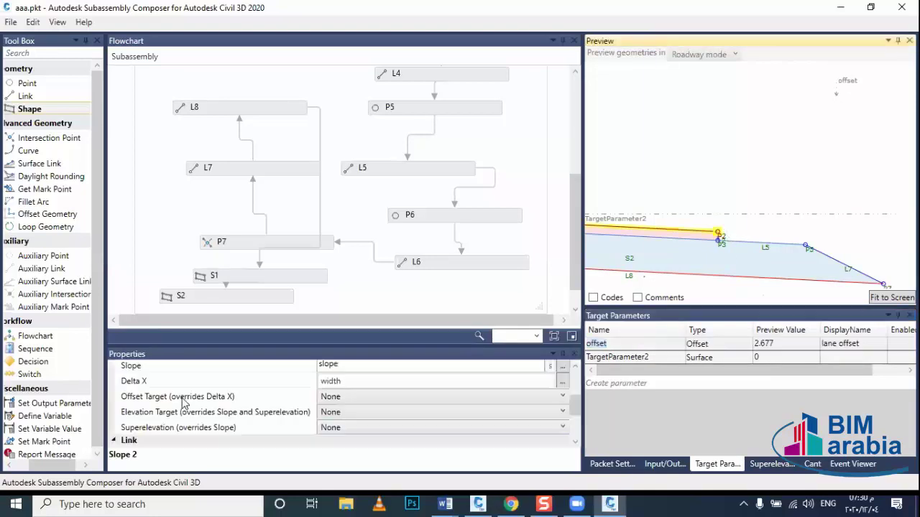
left_click(352, 397)
left_click(352, 428)
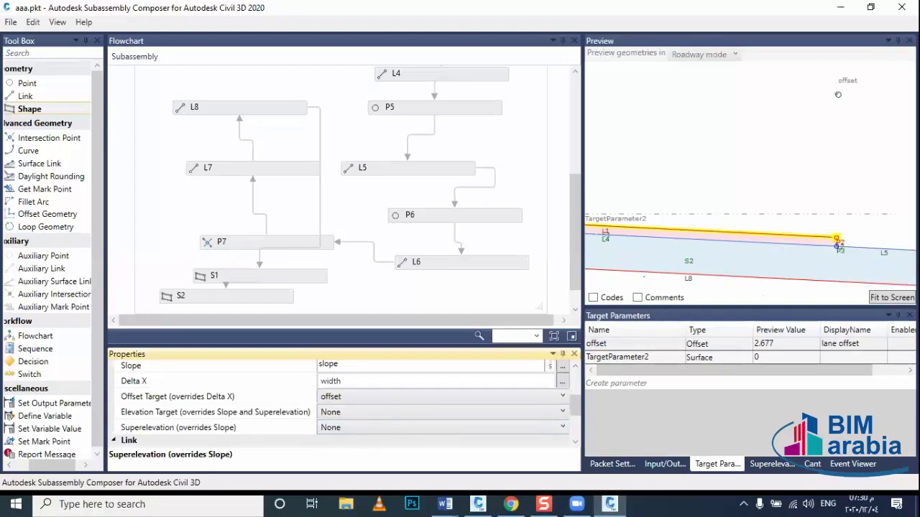
left_click(833, 93)
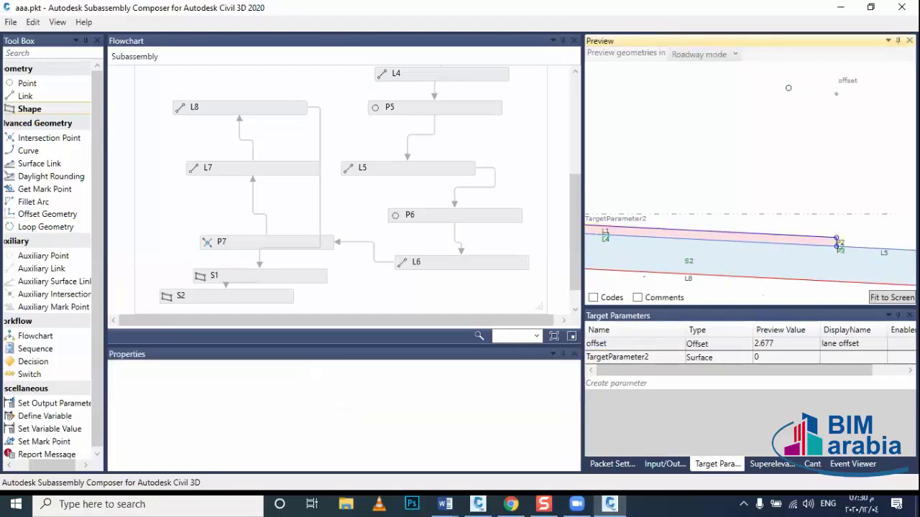
mouse_move(836, 85)
left_mouse_down()
mouse_move(643, 81)
mouse_move(750, 81)
mouse_move(718, 80)
mouse_move(735, 82)
left_mouse_up()
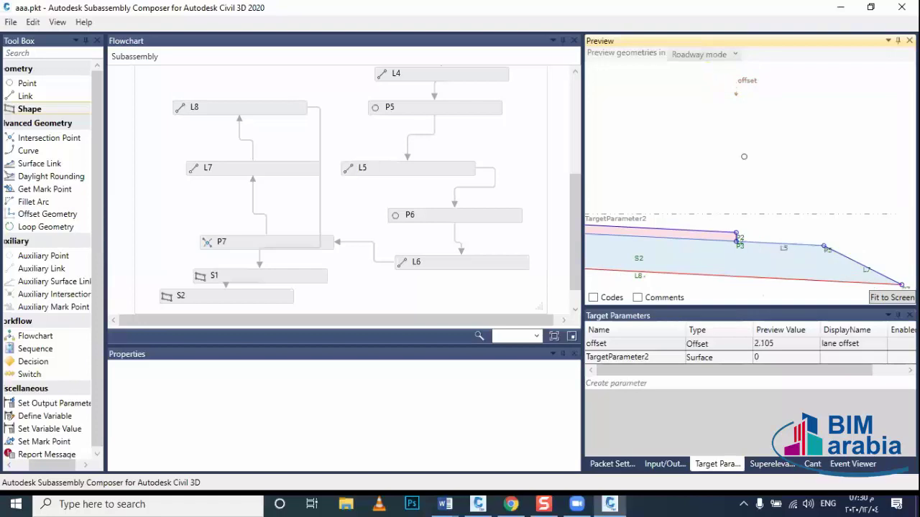
Rename the second target parameter to level, type Elevation, display name 'lane level'.
double_click(653, 357)
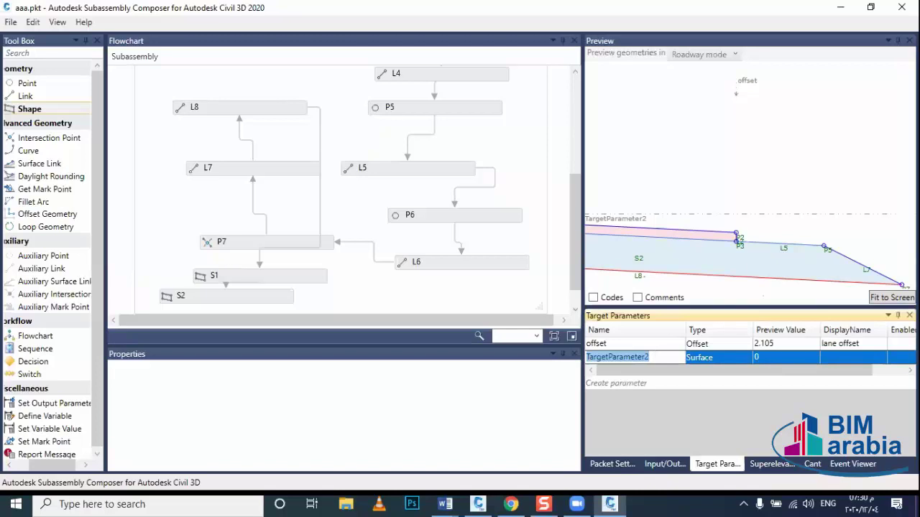
type("level")
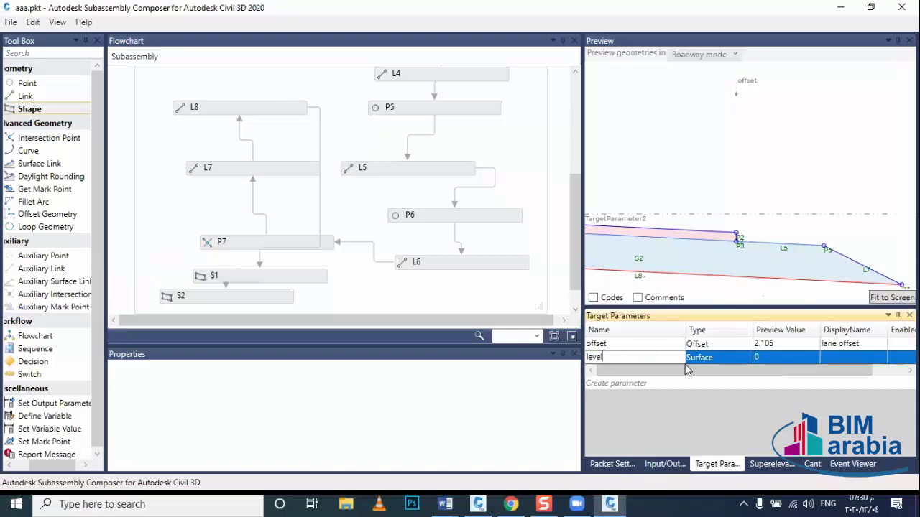
left_click(724, 362)
left_click(725, 362)
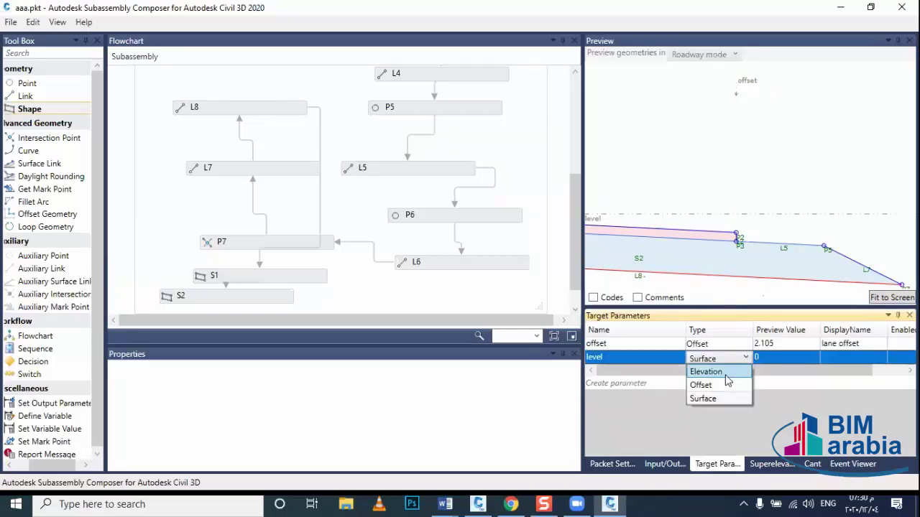
left_click(722, 372)
left_click(792, 359)
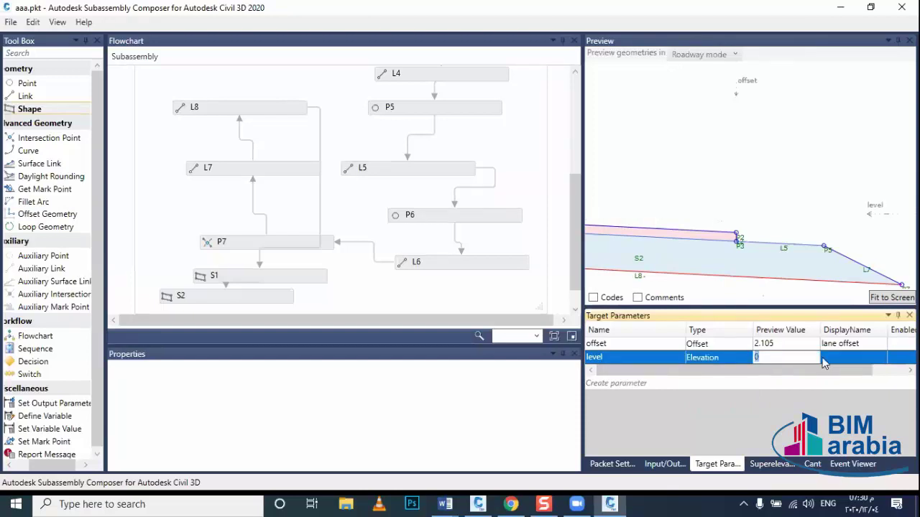
left_click(824, 358)
type("lan")
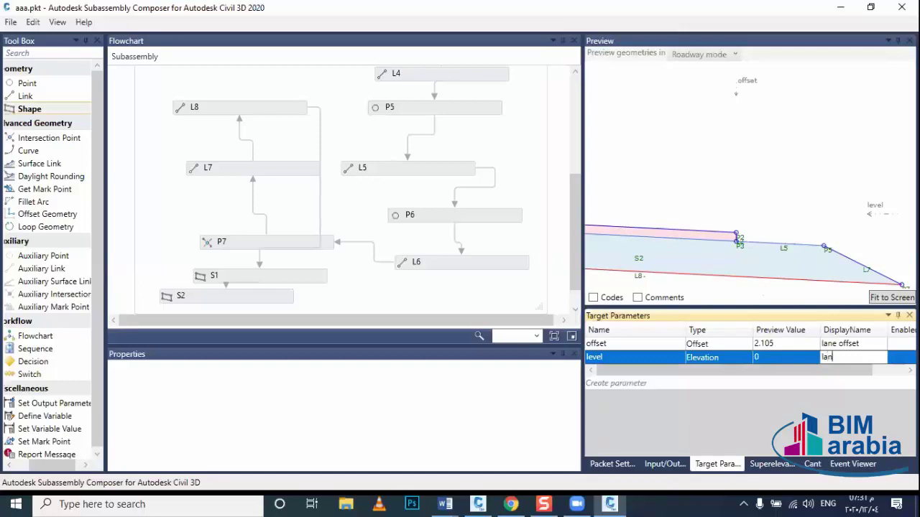
type("e level")
left_click(772, 217)
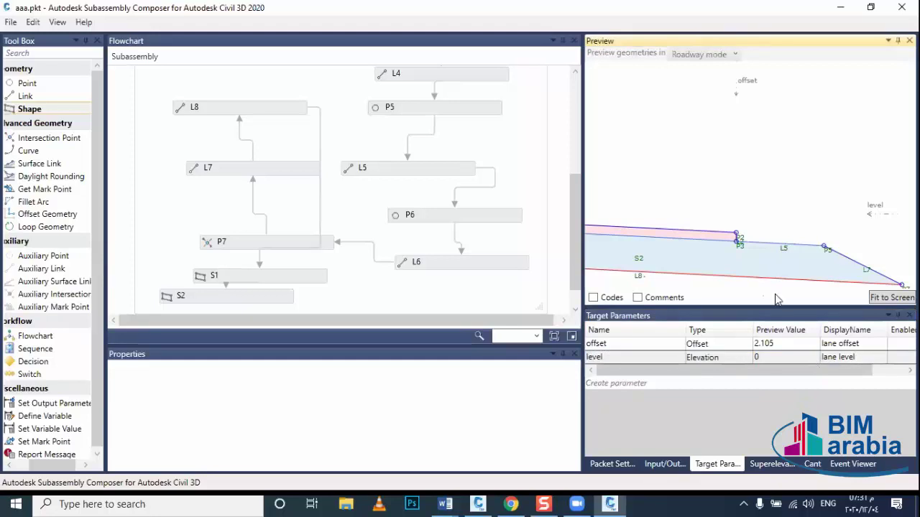
Set point P2's Elevation Target to level and test it at a preview value of -0.073.
left_click_drag(869, 213, 871, 177)
double_click(663, 357)
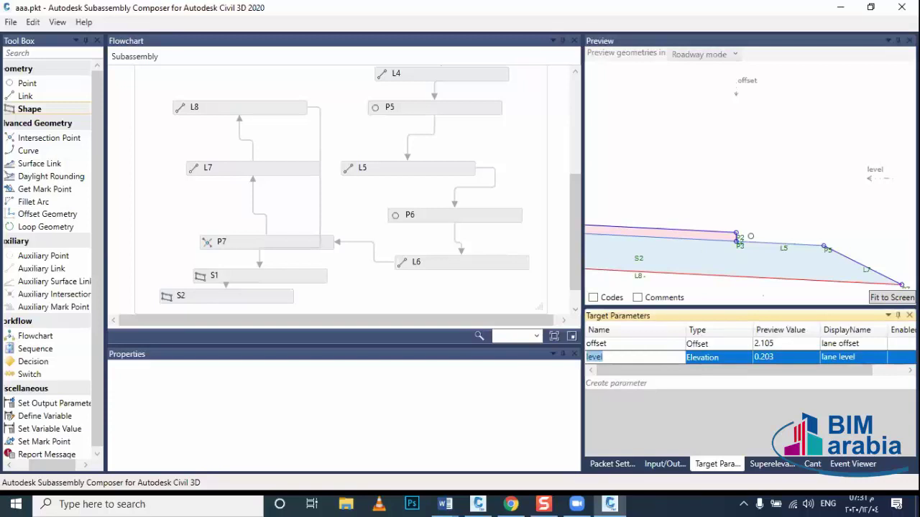
left_click(741, 235)
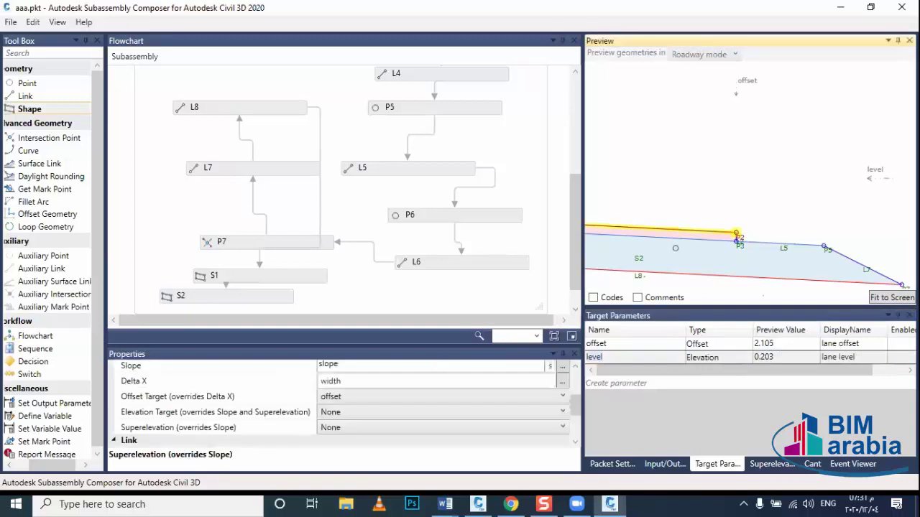
left_click(368, 412)
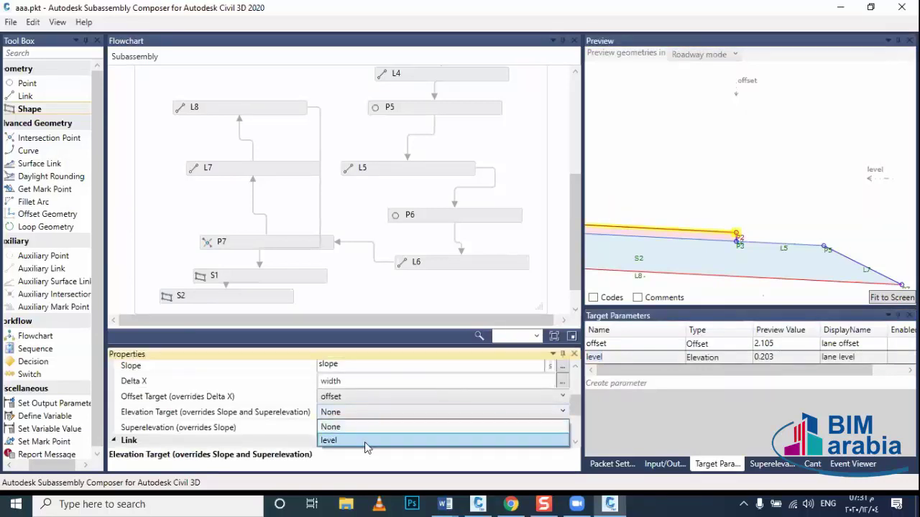
left_click(366, 442)
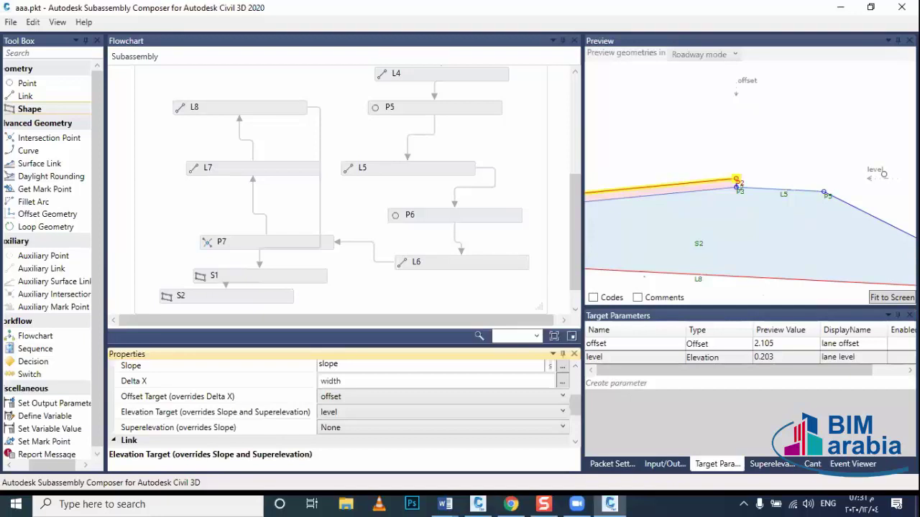
left_click_drag(869, 205, 868, 233)
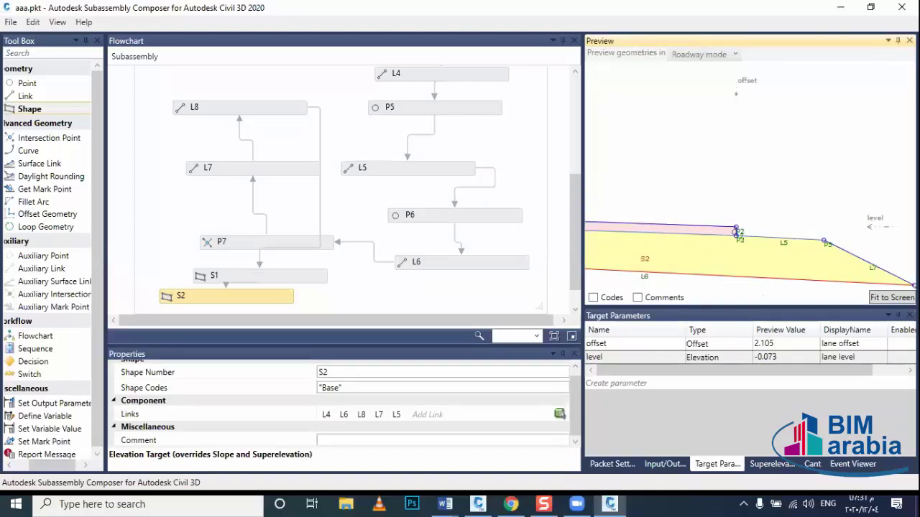
scroll(830, 262, "down", 1)
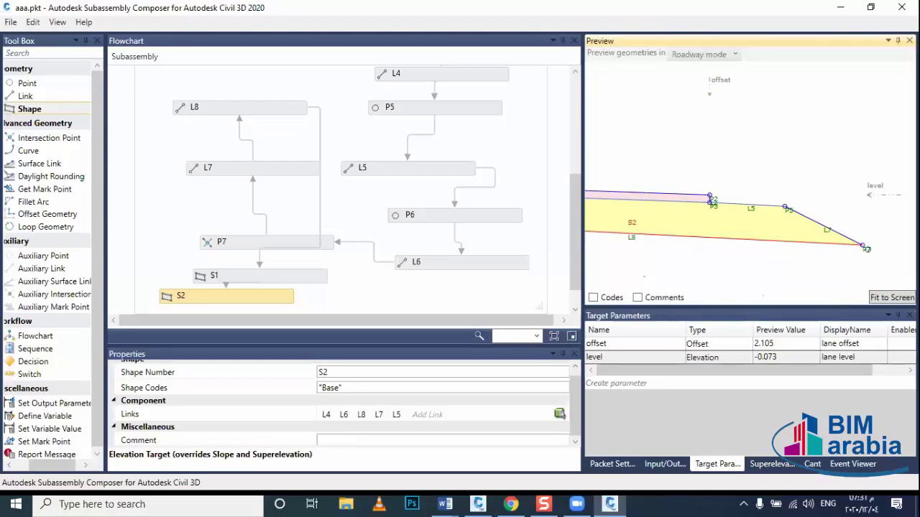
left_click(862, 246)
scroll(301, 404, "down", 2)
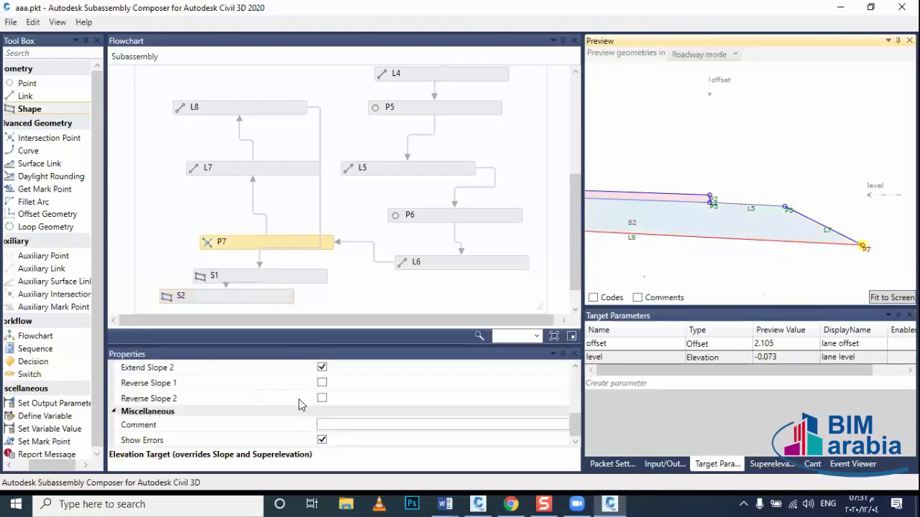
scroll(300, 405, "up", 2)
scroll(300, 405, "up", 2)
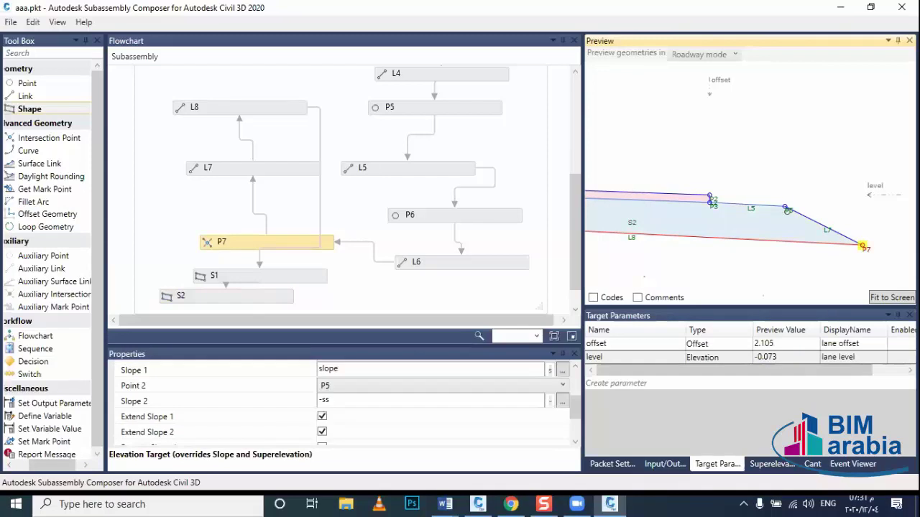
left_click(417, 107)
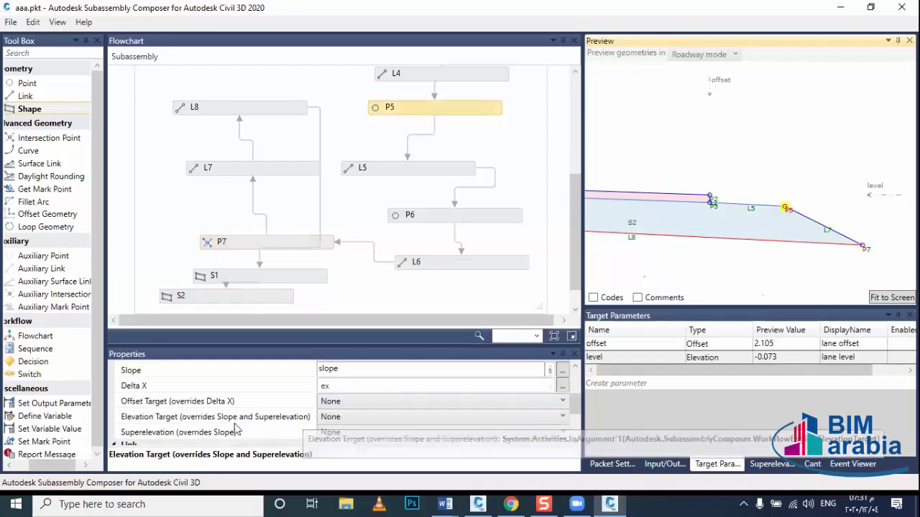
left_click(327, 417)
left_click(327, 418)
left_click(324, 419)
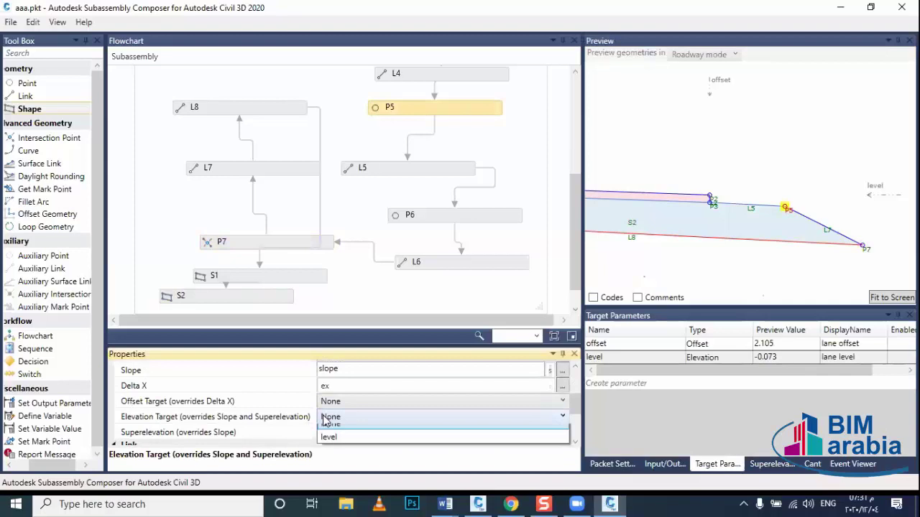
left_click(328, 439)
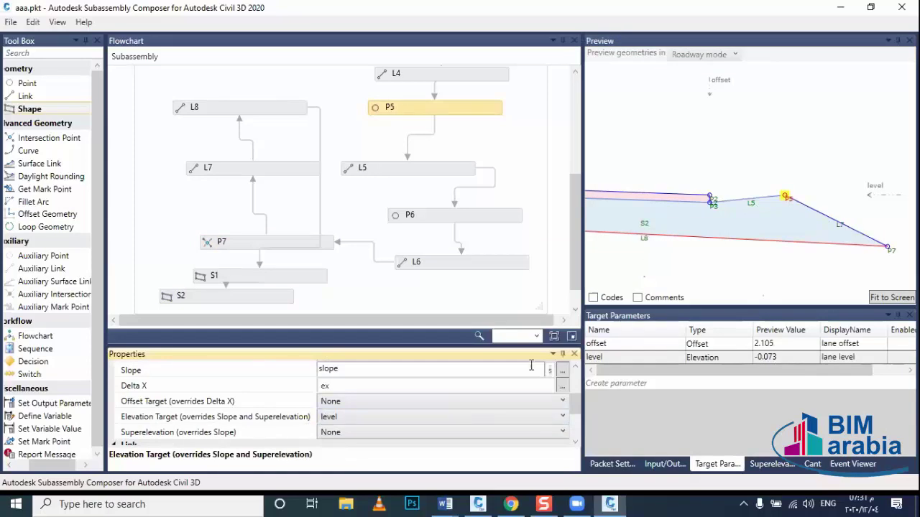
left_click(425, 419)
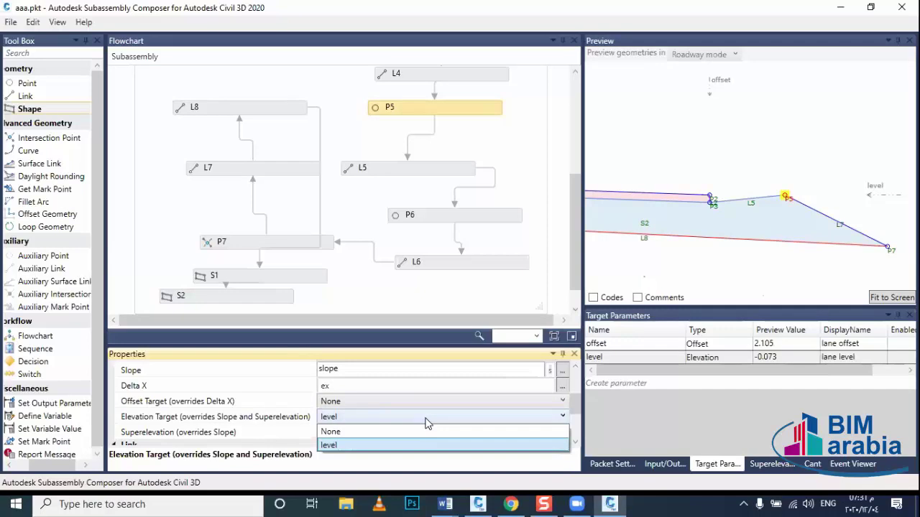
left_click(418, 432)
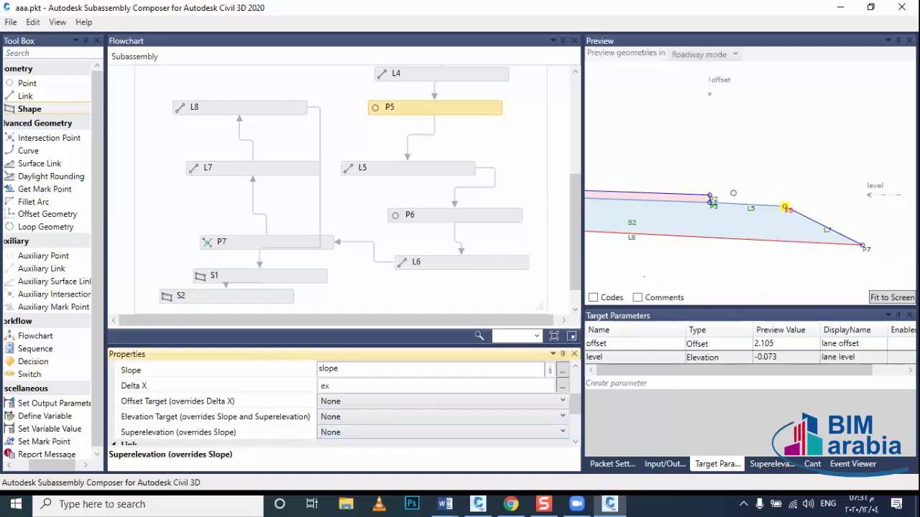
left_click(759, 265)
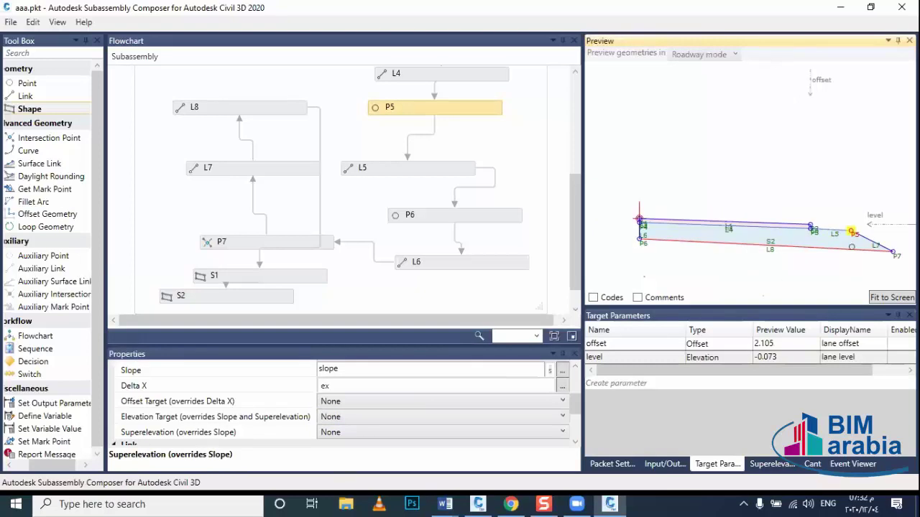
scroll(852, 232, "up", 2)
scroll(862, 233, "up", 2)
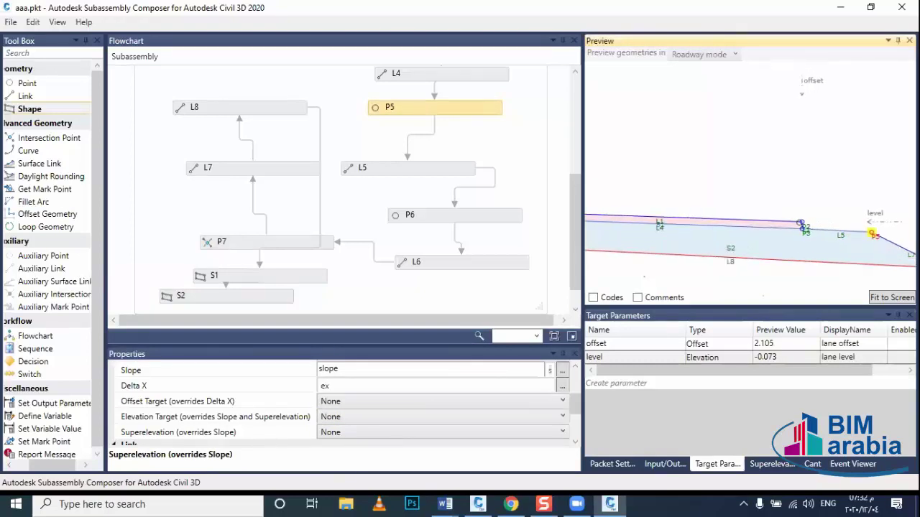
scroll(801, 237, "up", 1)
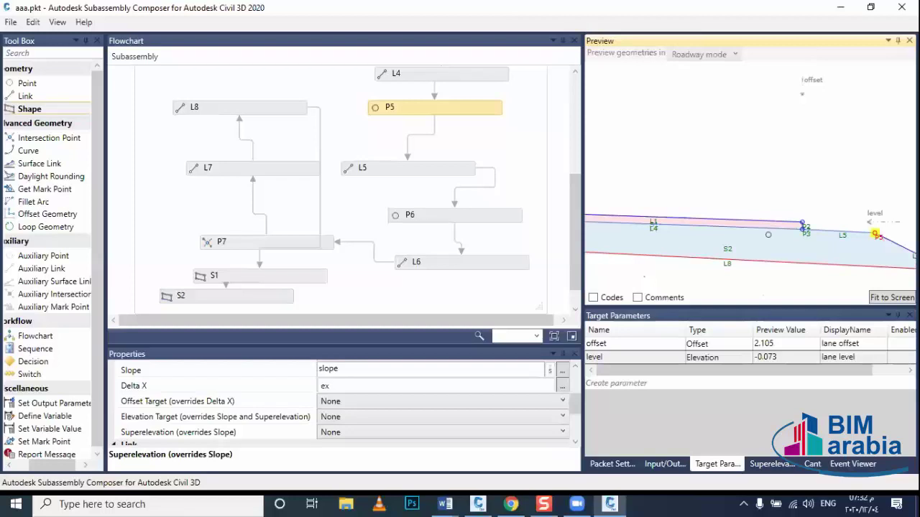
scroll(802, 228, "down", 2)
scroll(165, 431, "down", 3)
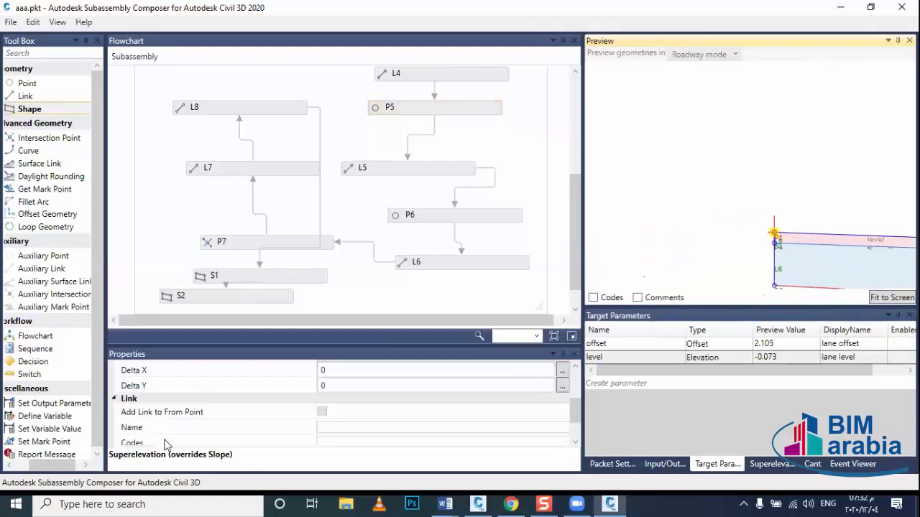
Enter "Crown" in point P1's Point Codes property and commit it.
scroll(335, 412, "up", 2)
scroll(350, 392, "up", 1)
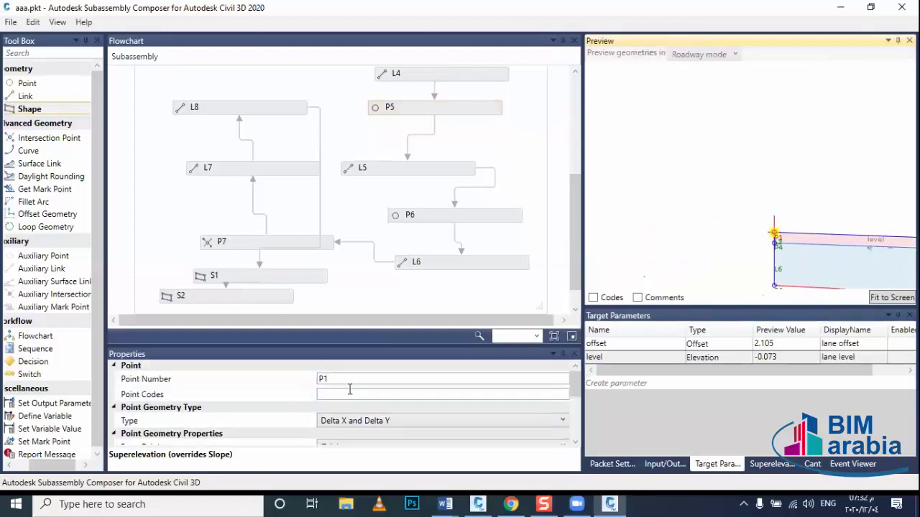
left_click(349, 390)
type("\"Cr")
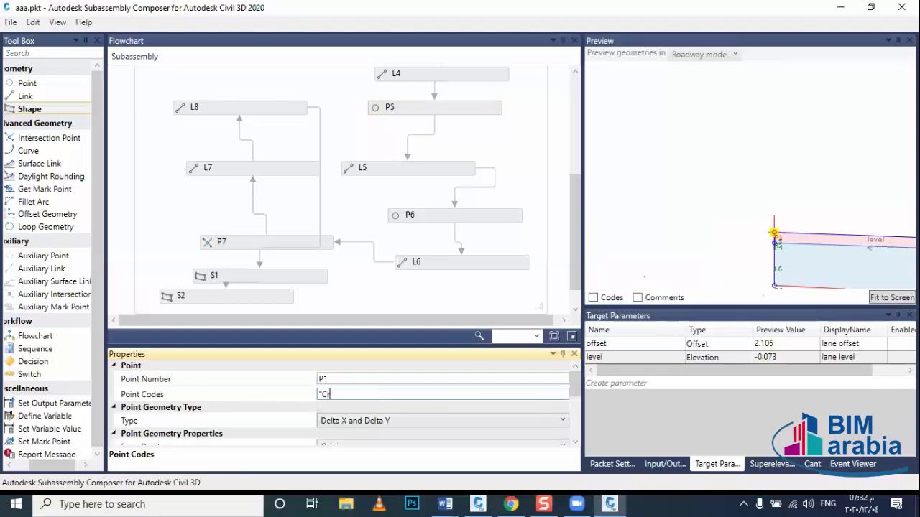
type("own")
left_click(717, 231)
scroll(717, 231, "down", 1)
scroll(717, 231, "down", 1)
scroll(716, 231, "down", 1)
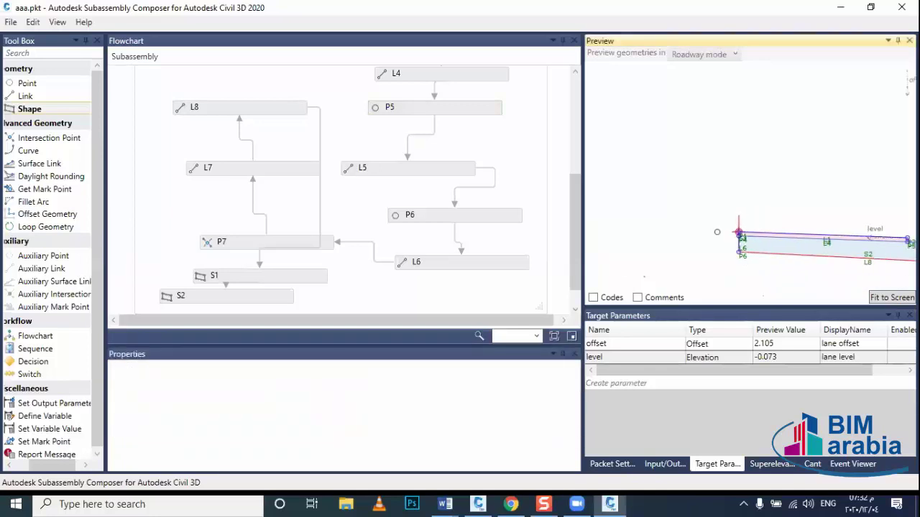
middle_click_drag(716, 231, 629, 263)
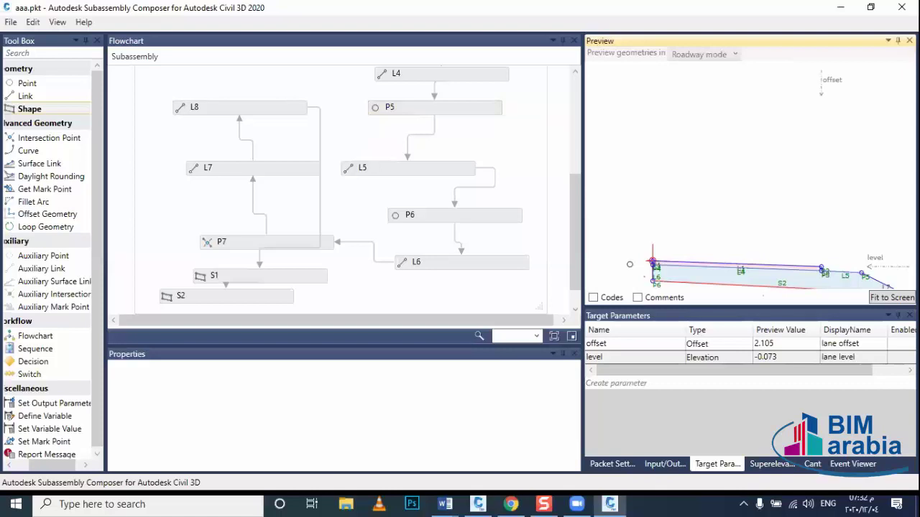
scroll(821, 264, "up", 1)
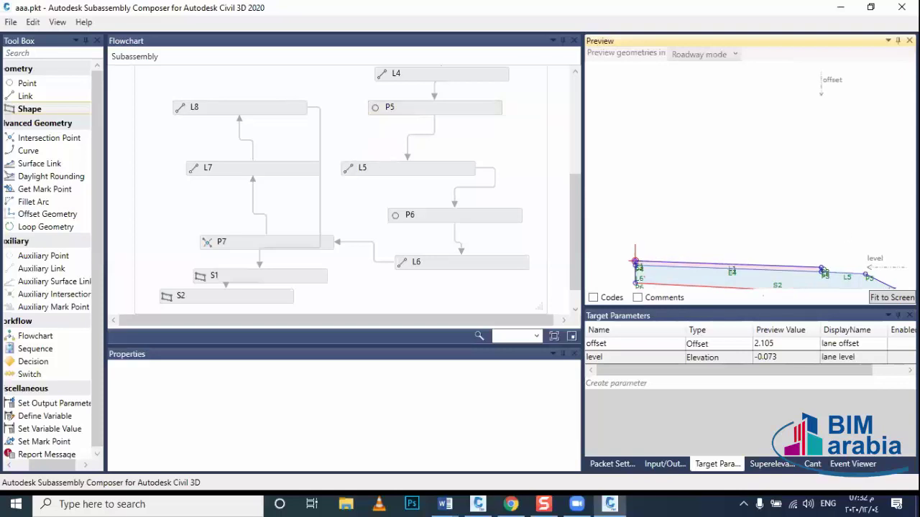
scroll(822, 264, "up", 1)
scroll(821, 264, "up", 1)
scroll(821, 264, "up", 1)
Select point P2 and delete its existing Pave and Top point codes.
left_click(821, 267)
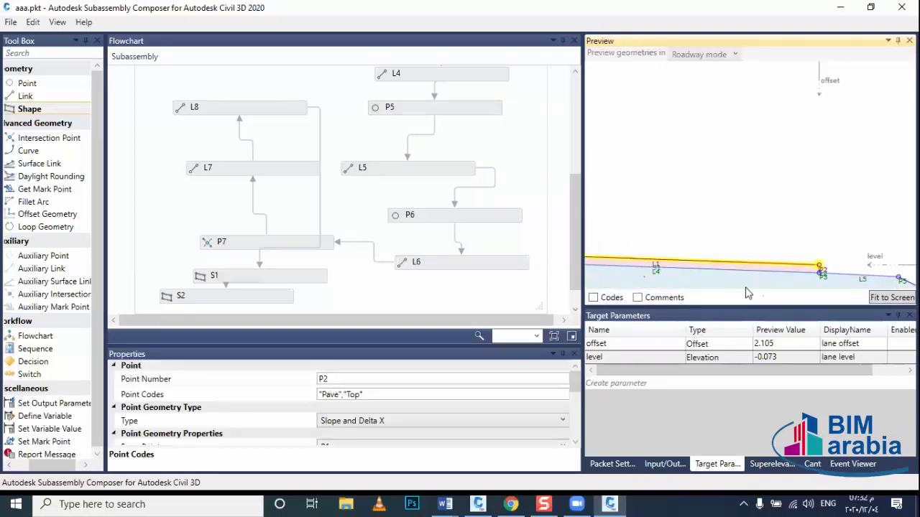
scroll(320, 421, "down", 3)
scroll(344, 399, "up", 1)
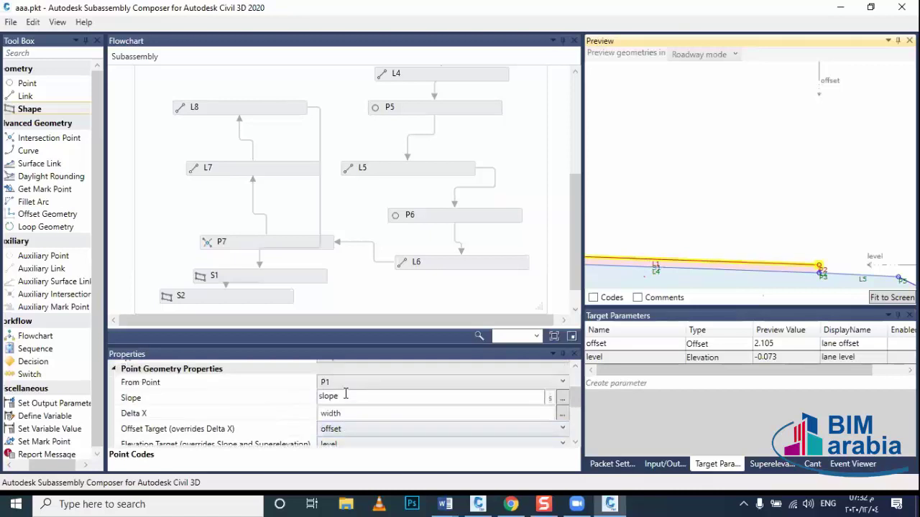
scroll(345, 399, "down", 3)
scroll(345, 402, "up", 1)
scroll(346, 406, "up", 3)
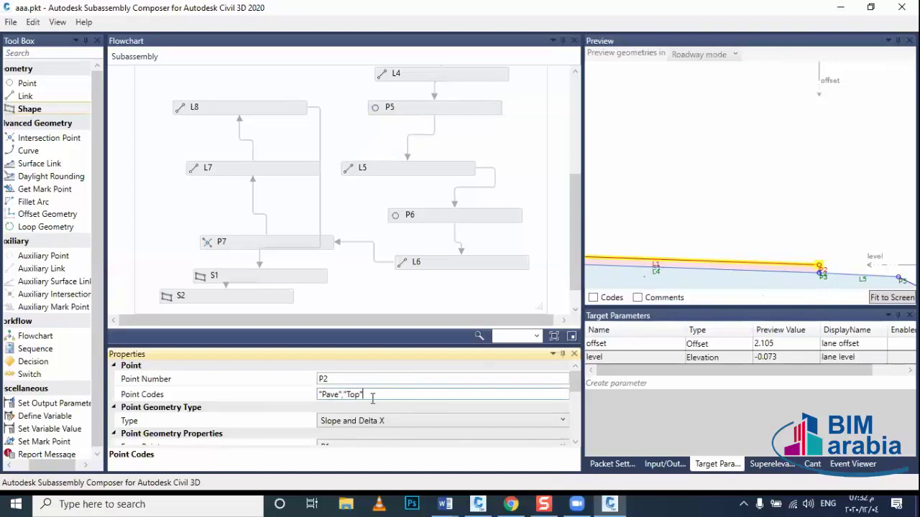
left_click_drag(363, 394, 320, 396)
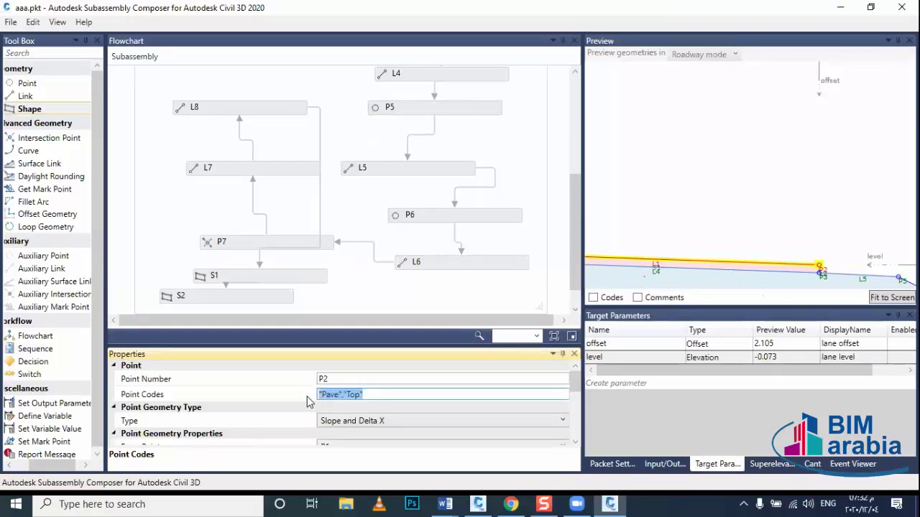
key("BackSpace")
Give link L1 the codes "Pave","Top" and point P2 the code "ETW".
scroll(361, 392, "down", 3)
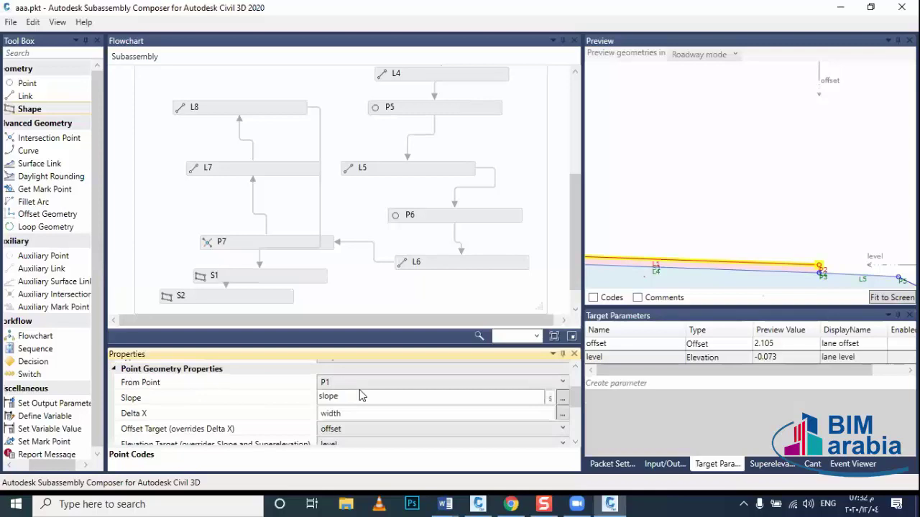
scroll(353, 401, "down", 2)
scroll(352, 399, "up", 3)
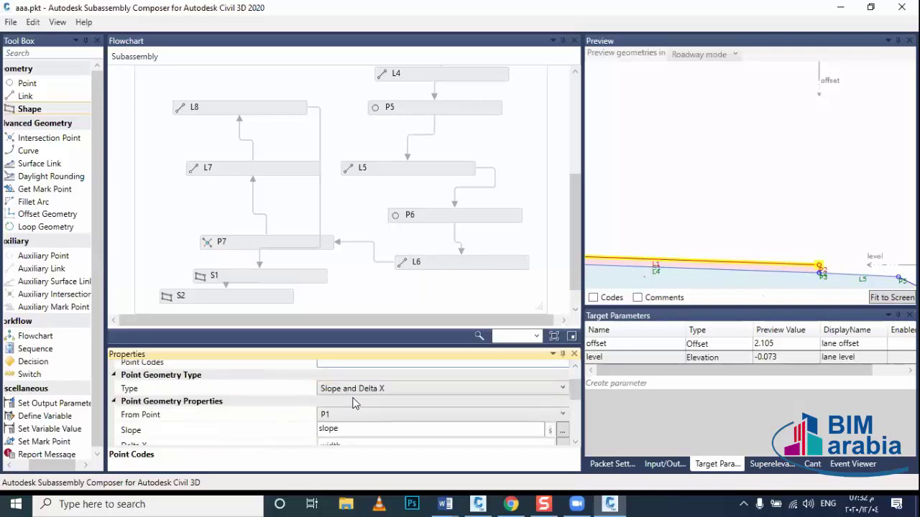
scroll(353, 398, "up", 1)
scroll(354, 399, "down", 3)
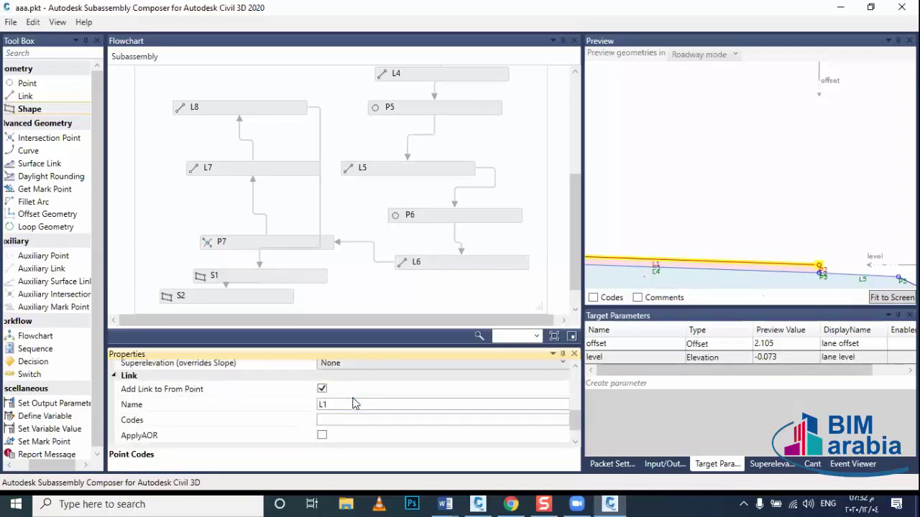
left_click(355, 422)
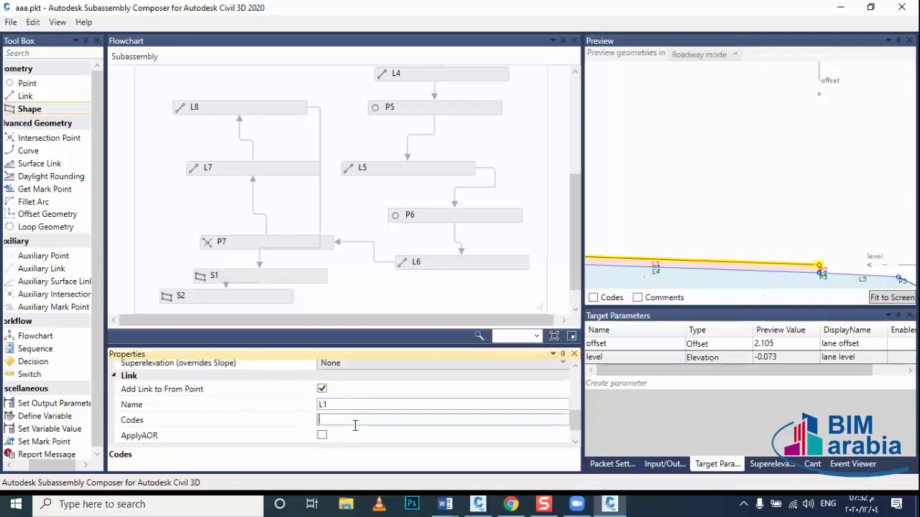
type("\"Pave\",\"Top\"")
left_click(821, 268)
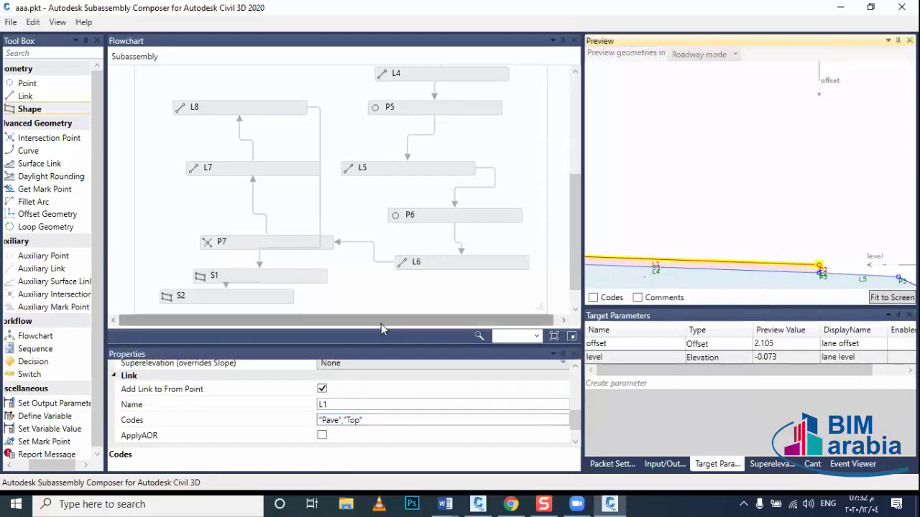
scroll(365, 382, "up", 5)
left_click(360, 395)
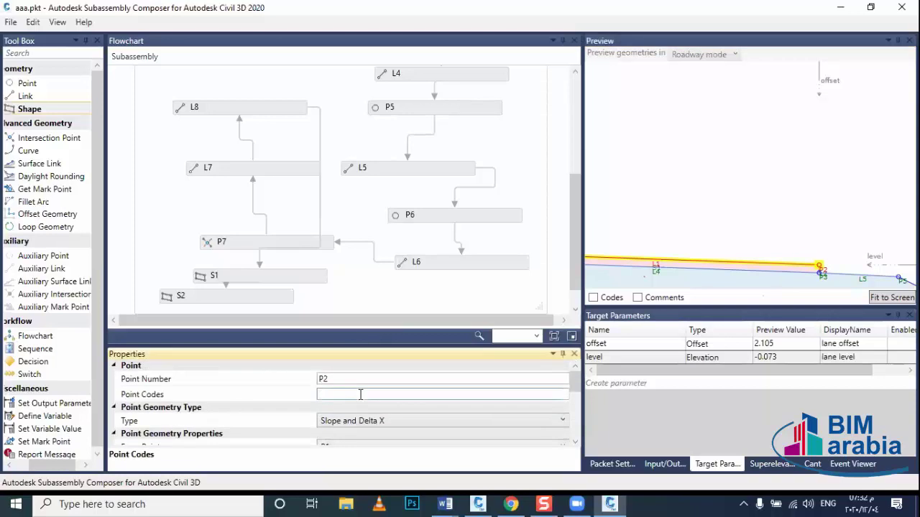
type("\"E")
type("TW")
left_click(703, 246)
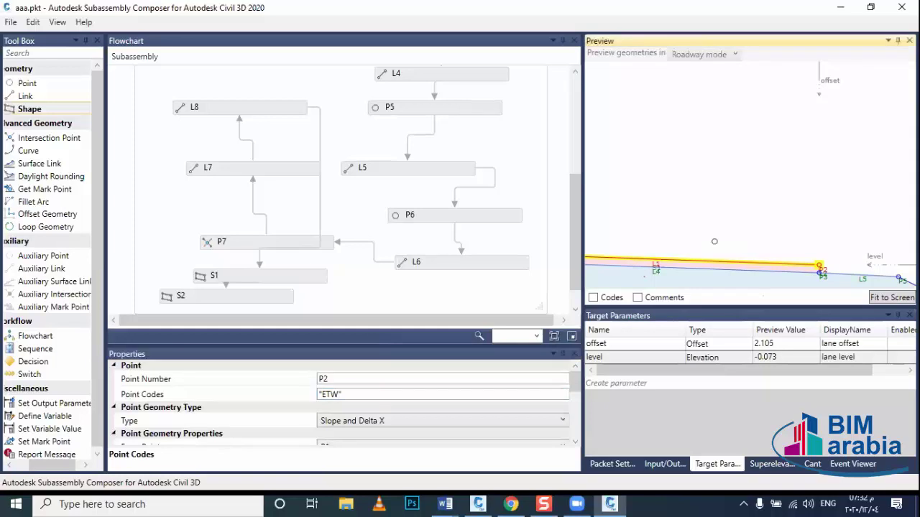
Fit the shape to the preview, save aaa.pkt, and return to Civil 3D.
left_click(878, 298)
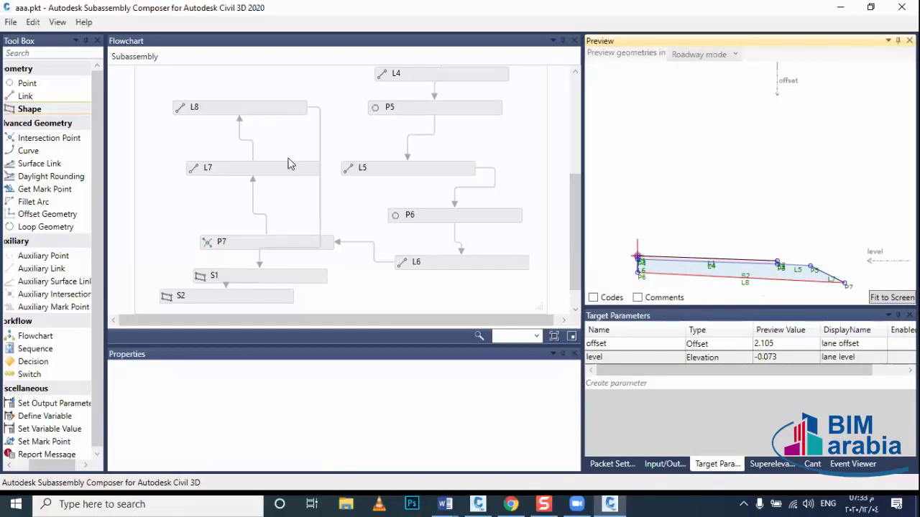
left_click(10, 23)
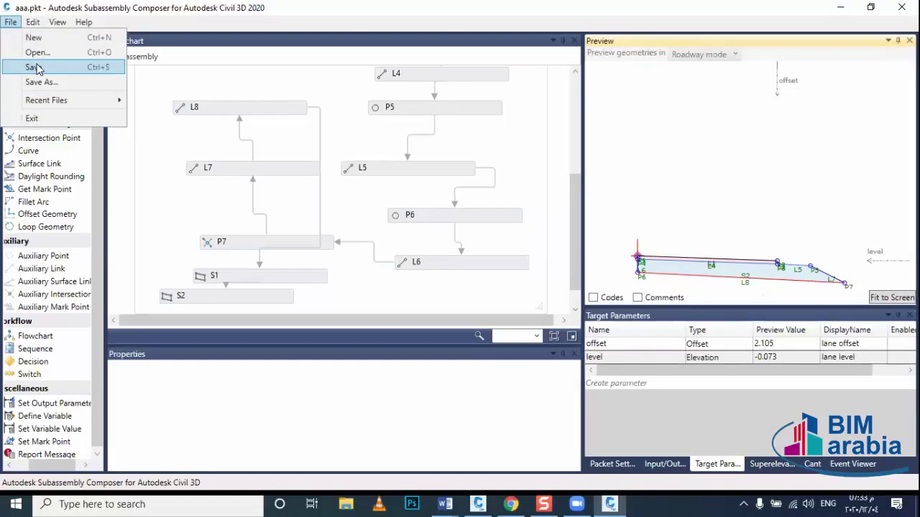
left_click(35, 68)
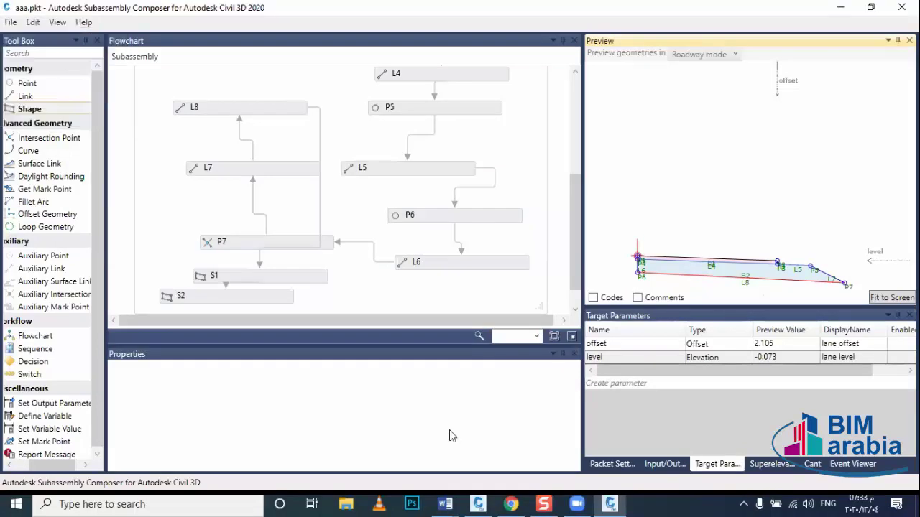
left_click(610, 502)
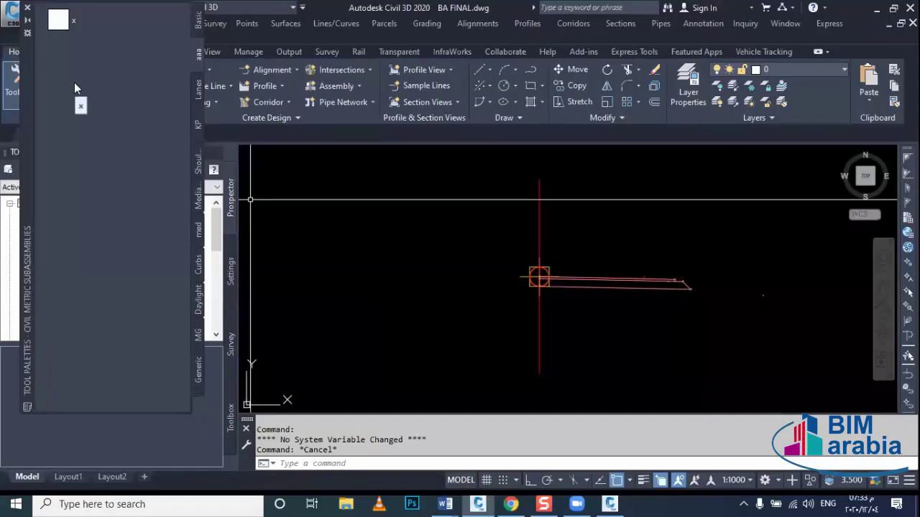
Delete the old x subassembly tool from the aaa tool palette.
left_click(54, 23)
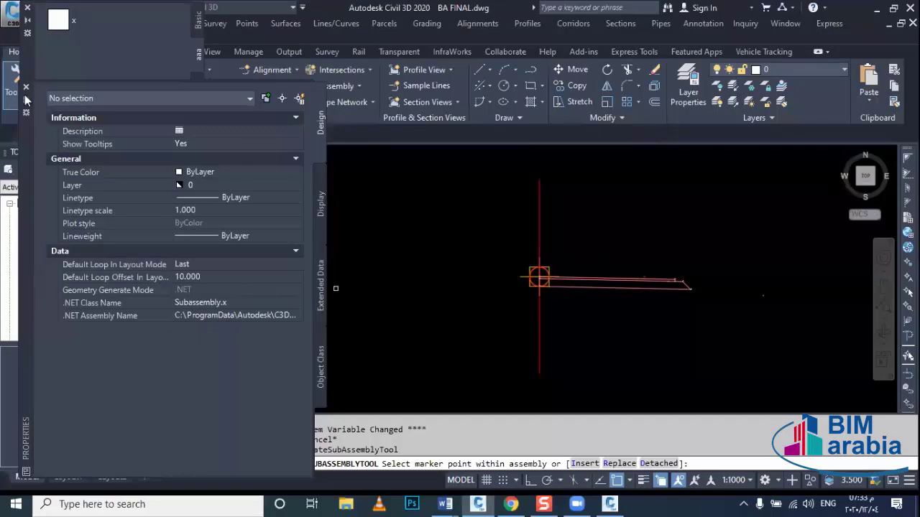
right_click(66, 21)
left_click(100, 83)
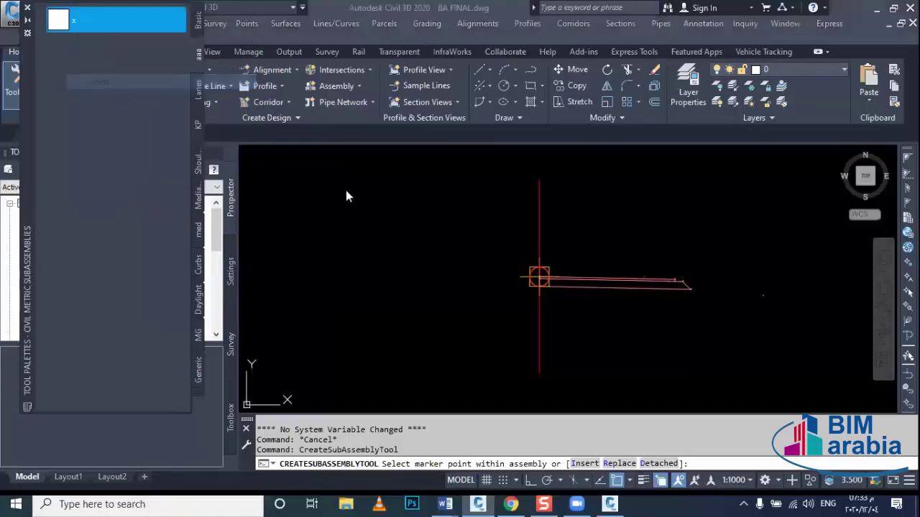
left_click(474, 279)
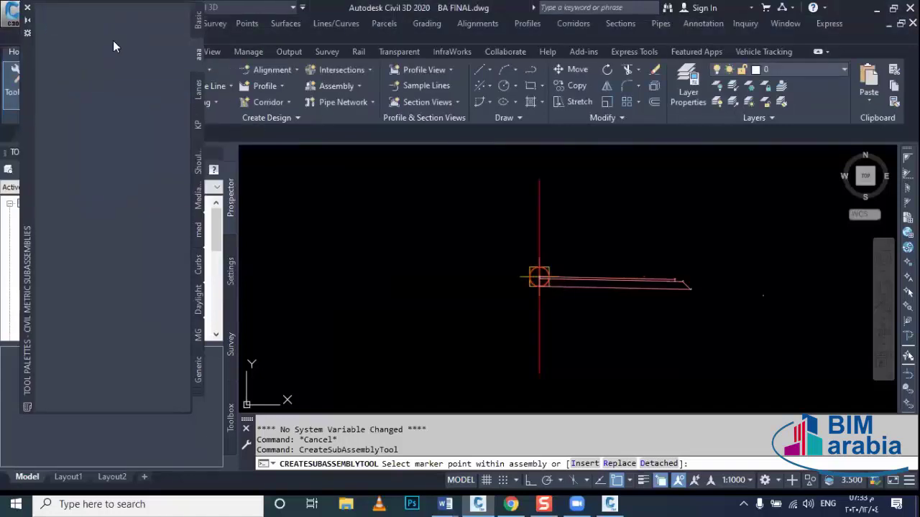
Import subassemblies from aaa.pkt into the palette, dismissing the in-use warning.
right_click(201, 53)
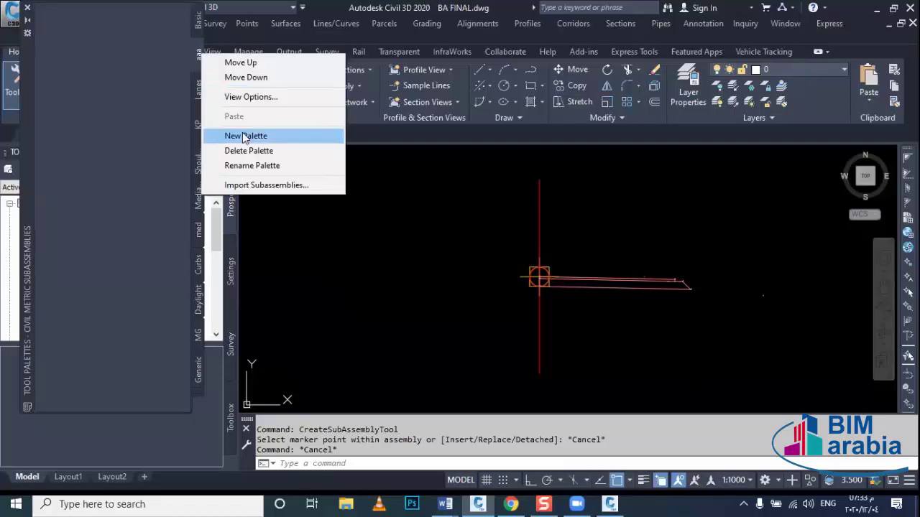
left_click(273, 187)
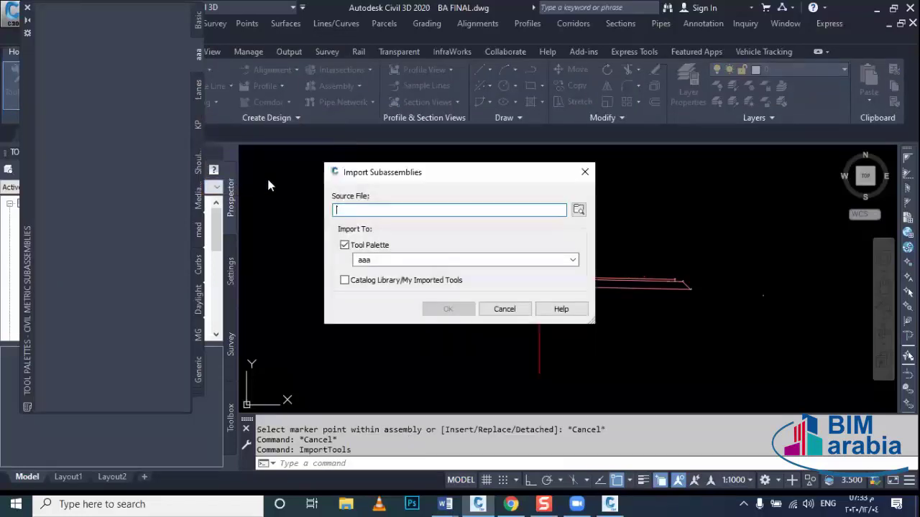
left_click(579, 210)
scroll(370, 263, "down", 2)
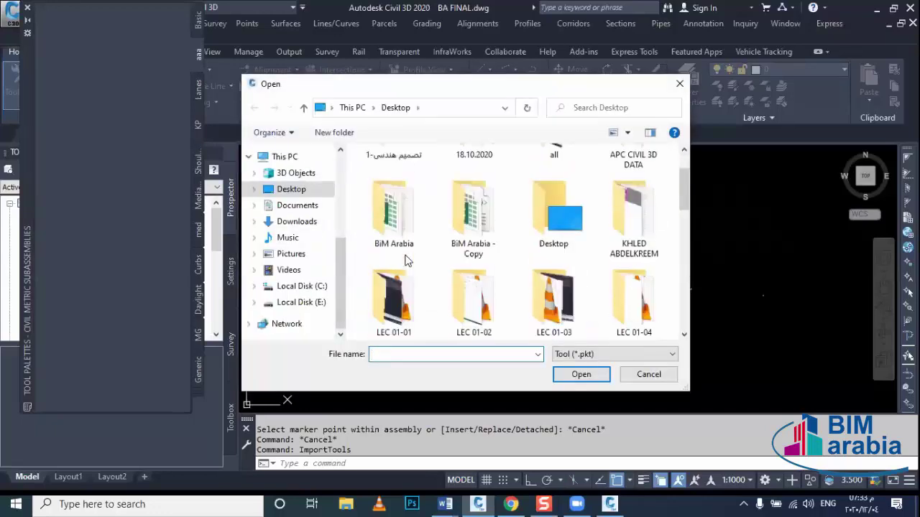
scroll(405, 261, "down", 3)
scroll(418, 284, "down", 2)
double_click(407, 291)
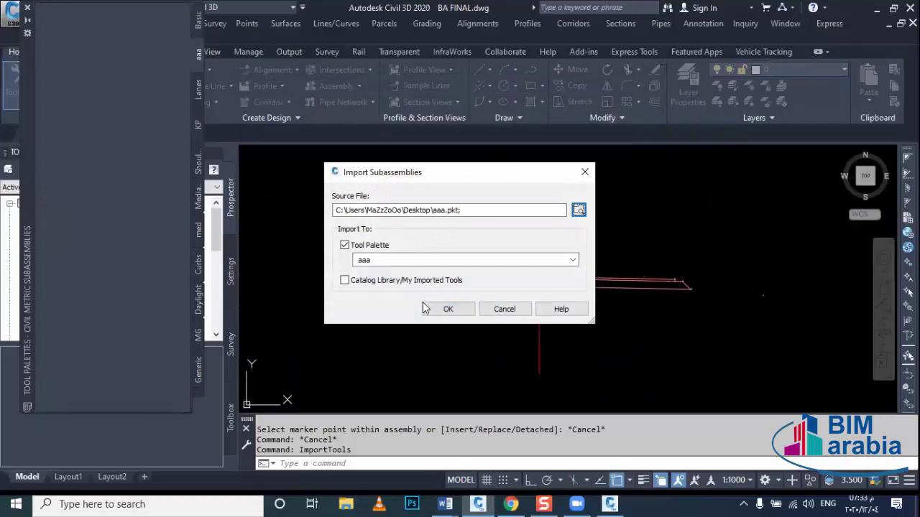
left_click(442, 311)
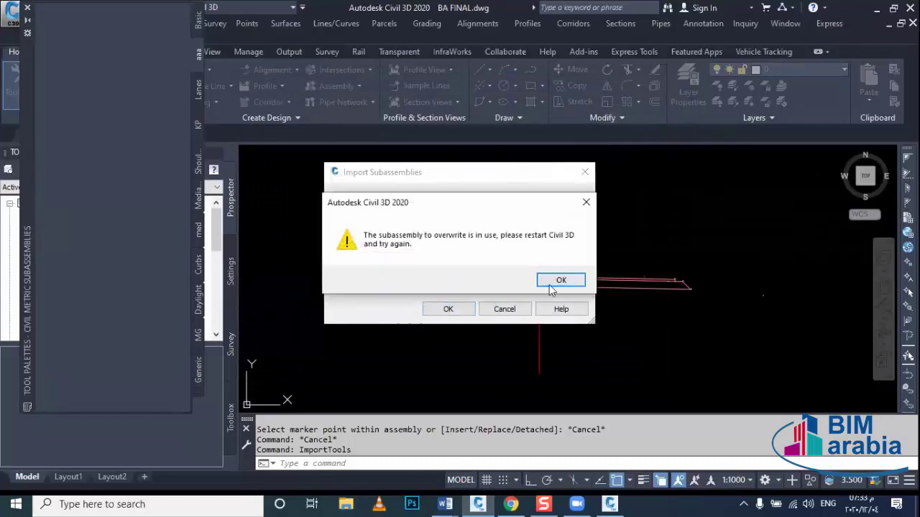
left_click(553, 281)
left_click(448, 309)
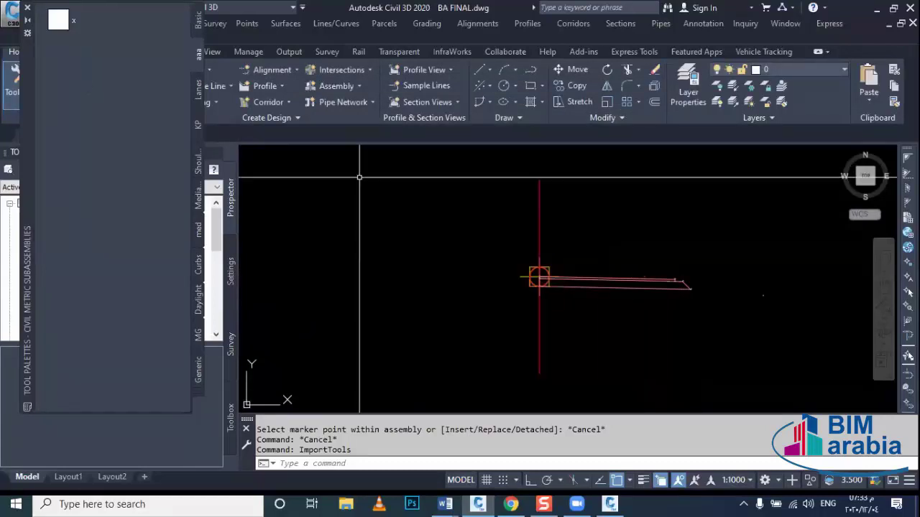
Attach the x subassembly on the assembly's left side, 3.600m wide at -2.00% slope.
left_click(661, 299)
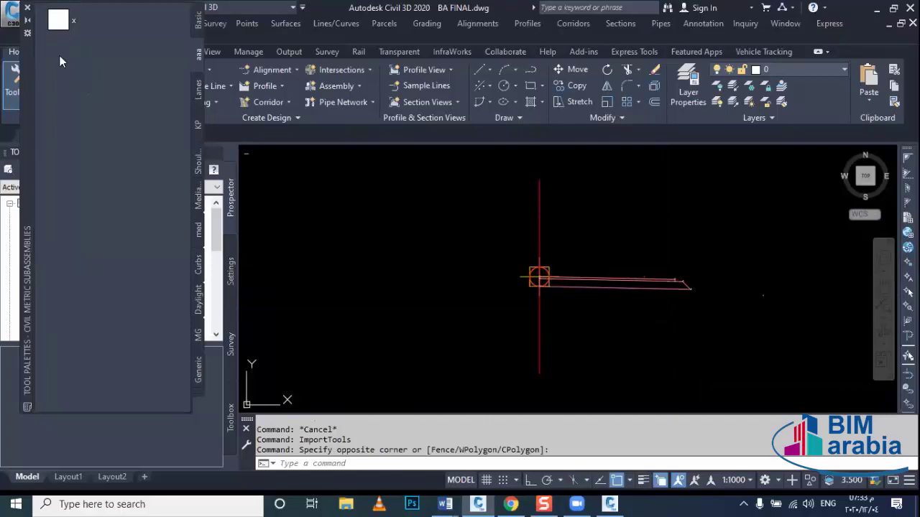
key("ctrl+1")
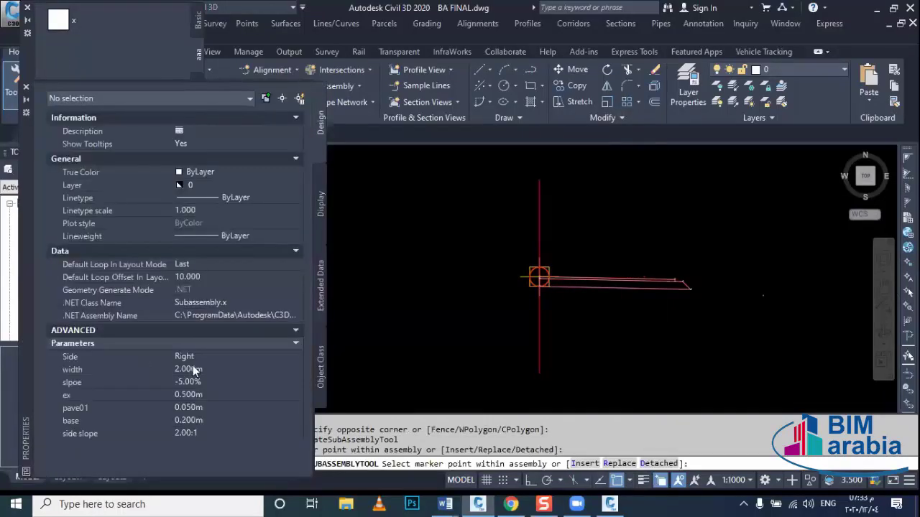
left_click(212, 353)
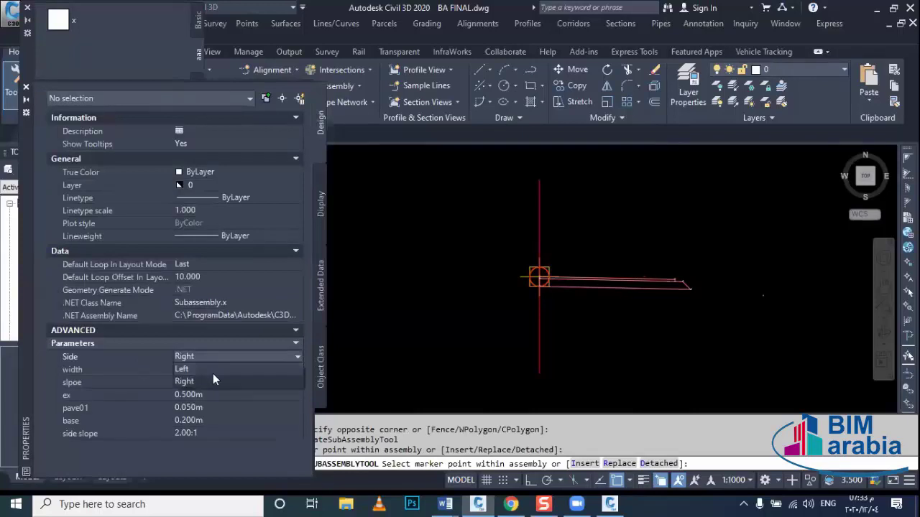
left_click(218, 367)
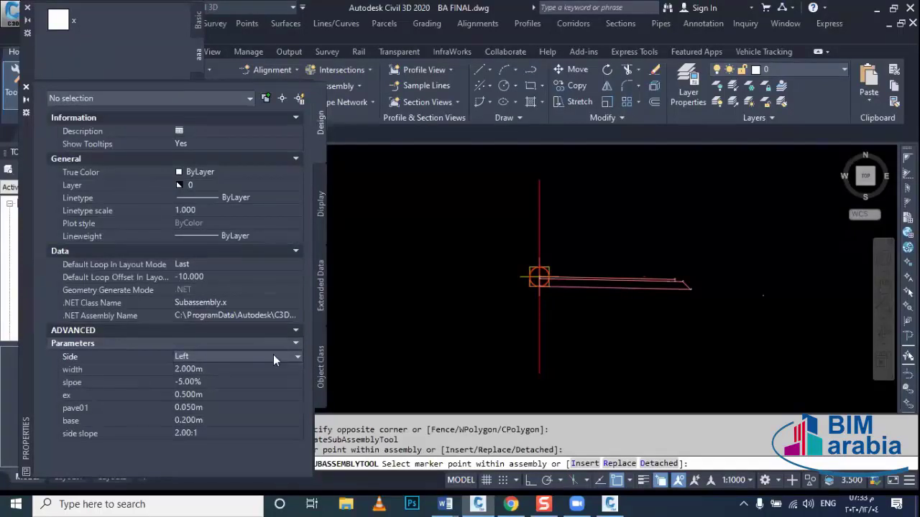
left_click(202, 369)
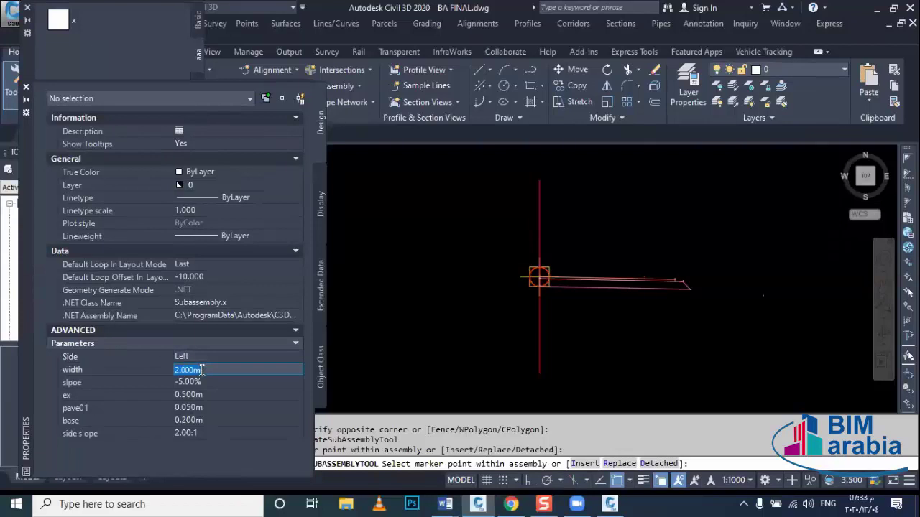
type("3.6")
left_click(200, 384)
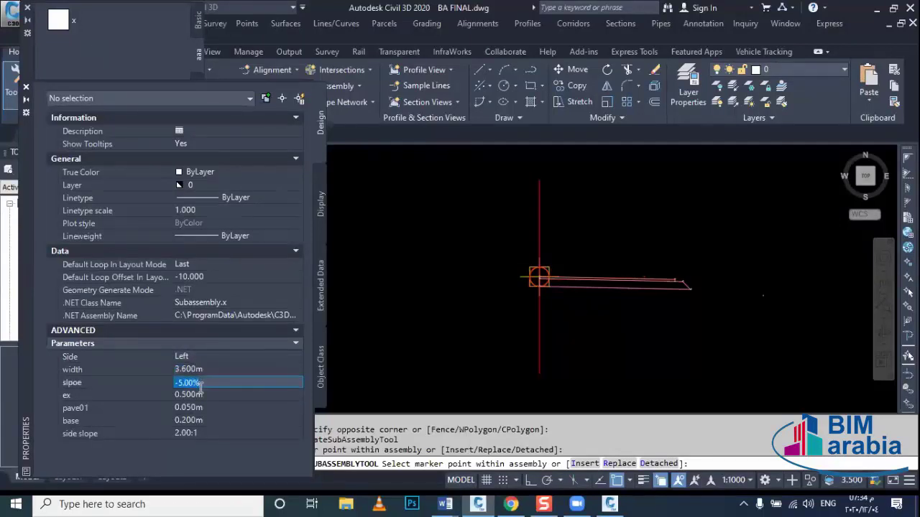
type("-2")
key("Return")
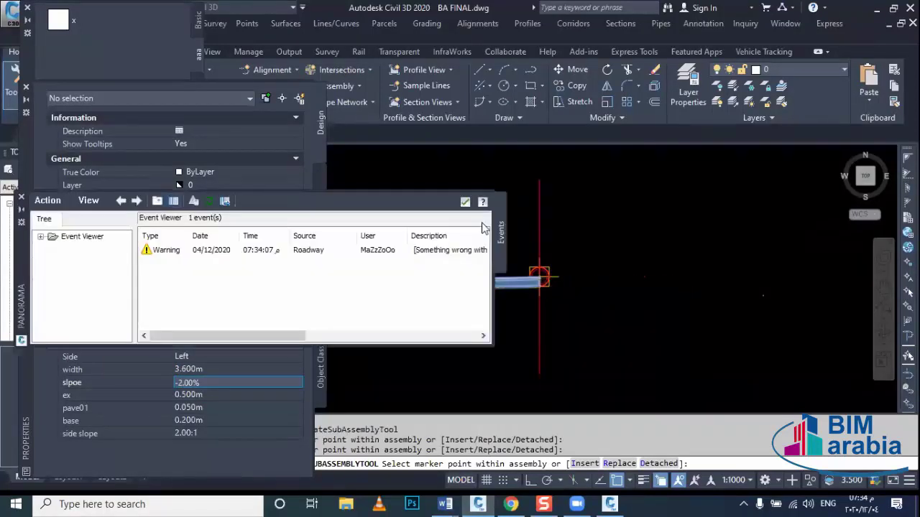
left_click(465, 203)
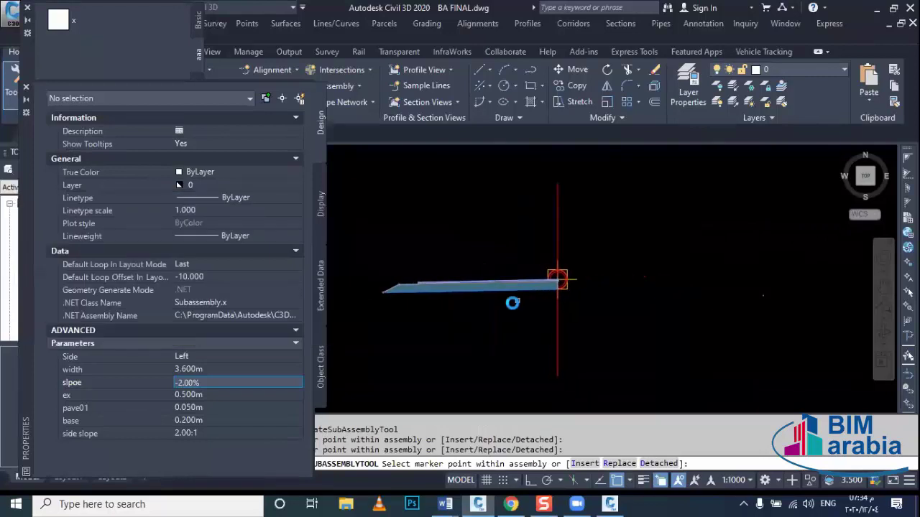
scroll(513, 301, "up", 3)
key("Escape")
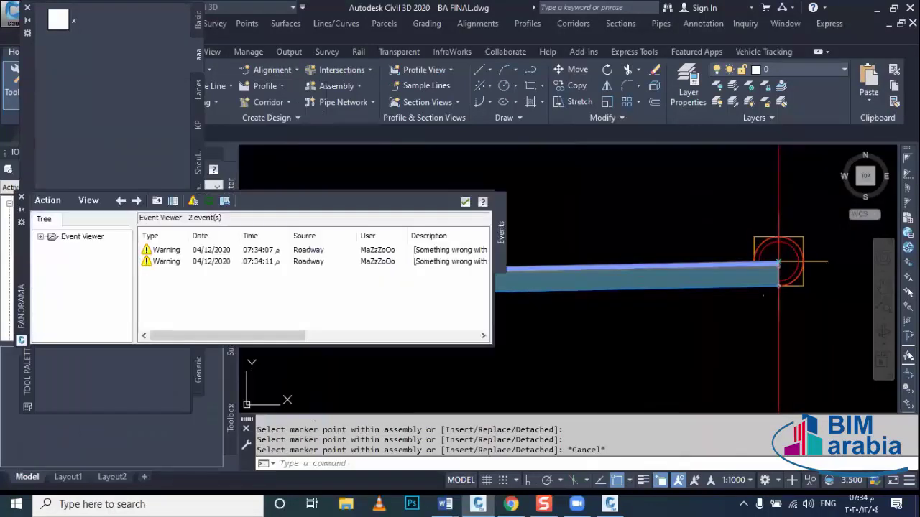
Mirror the placed x subassembly onto the assembly's other side.
left_click(465, 202)
left_click(558, 338)
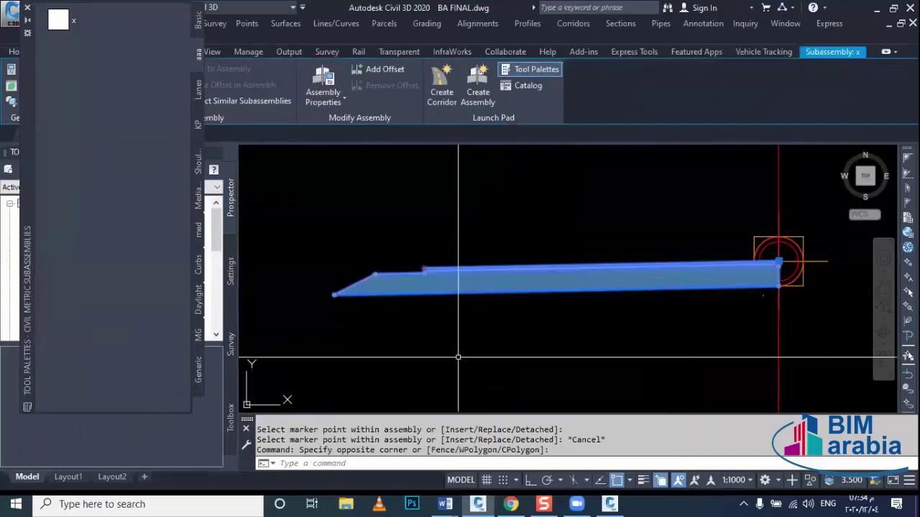
right_click(458, 357)
left_click(503, 266)
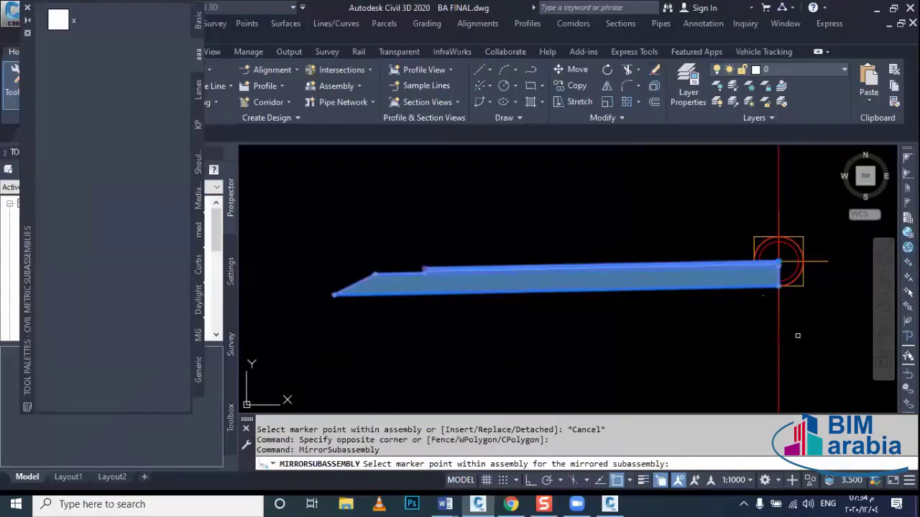
left_click(778, 261)
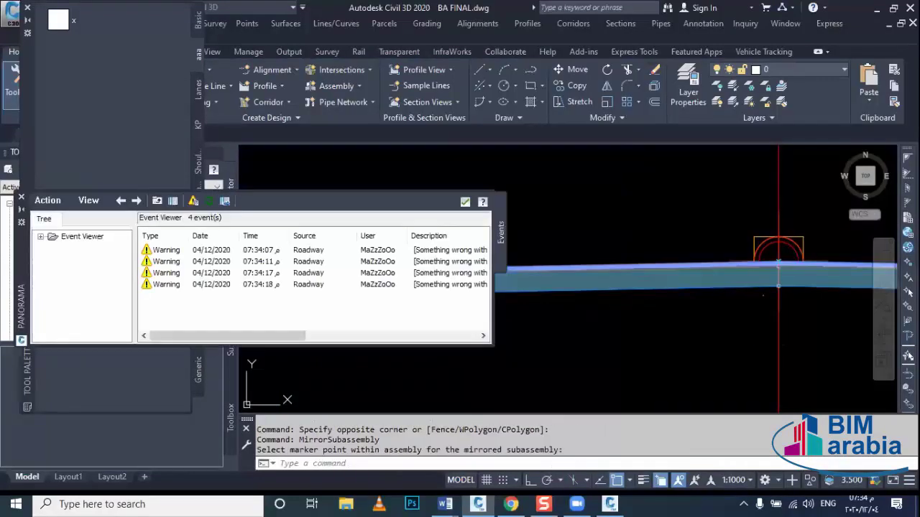
scroll(530, 297, "down", 5)
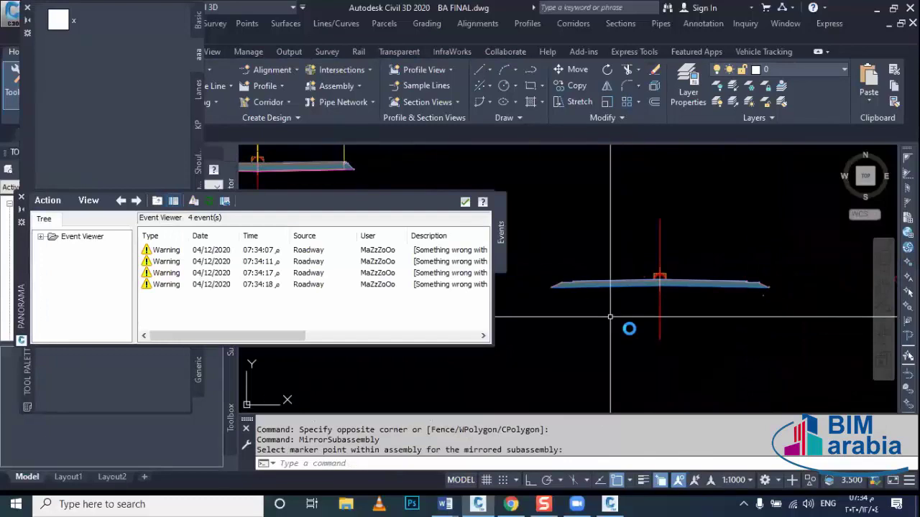
left_click(465, 203)
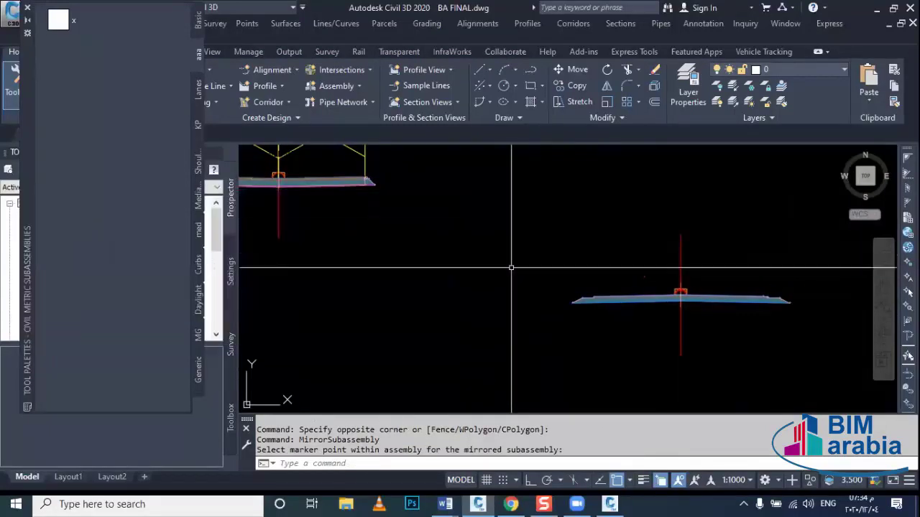
Window-select both subassemblies to show their width, slope, pave01, base and side slope parameters.
scroll(503, 316, "down", 2)
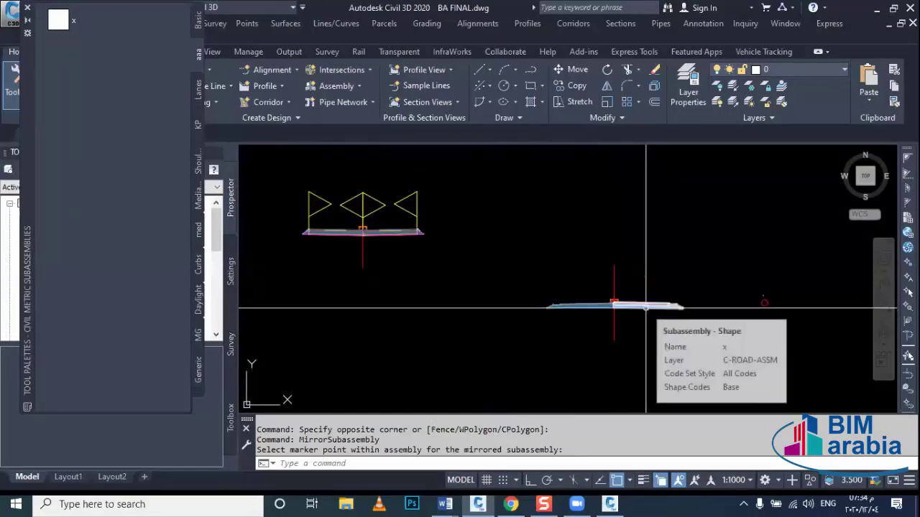
middle_click_drag(642, 327, 596, 327)
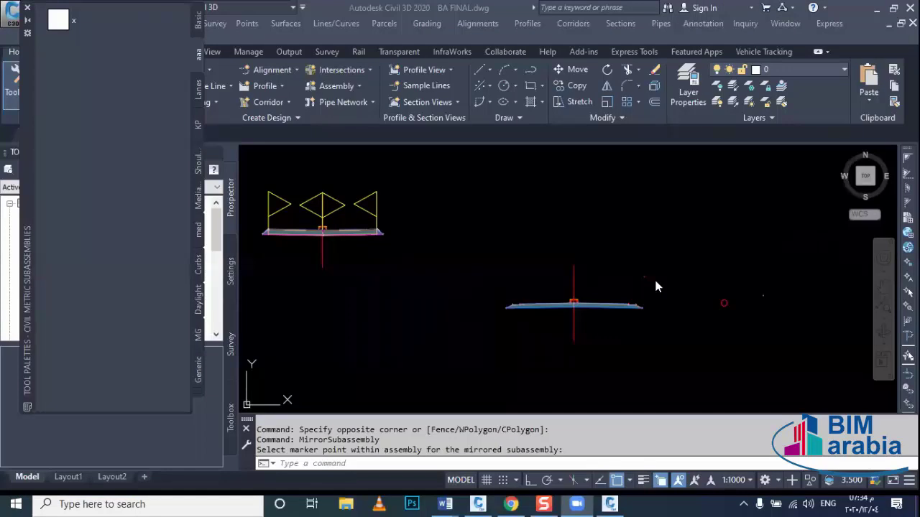
scroll(550, 304, "down", 2)
scroll(546, 338, "down", 4)
scroll(549, 344, "up", 4)
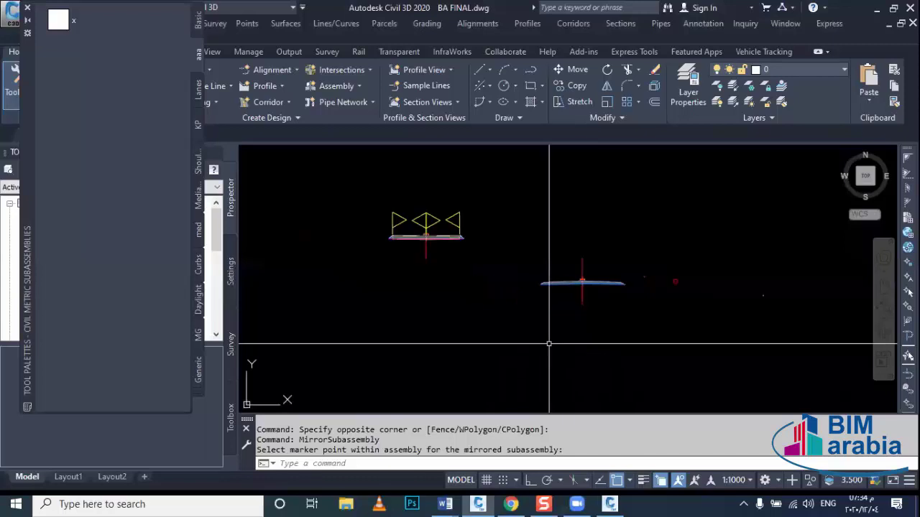
scroll(594, 240, "up", 4)
scroll(593, 240, "up", 2)
scroll(636, 230, "up", 4)
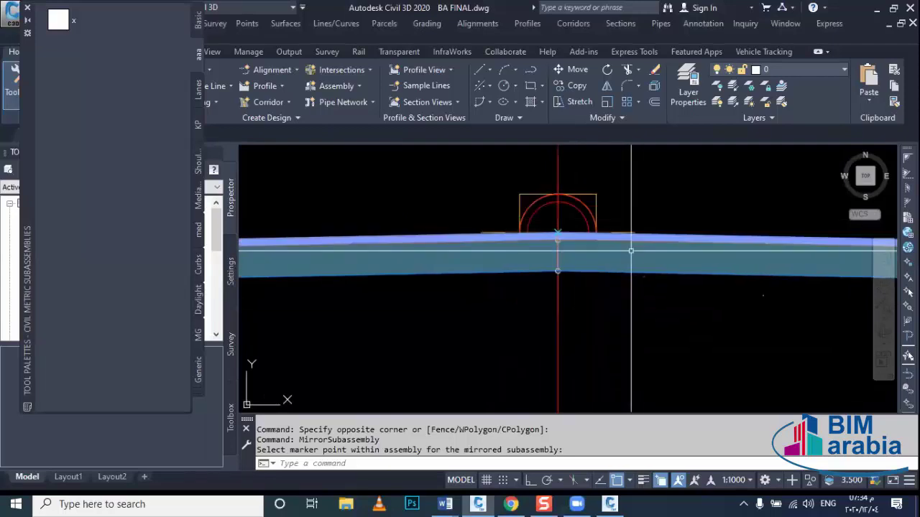
scroll(625, 266, "down", 3)
scroll(623, 325, "down", 2)
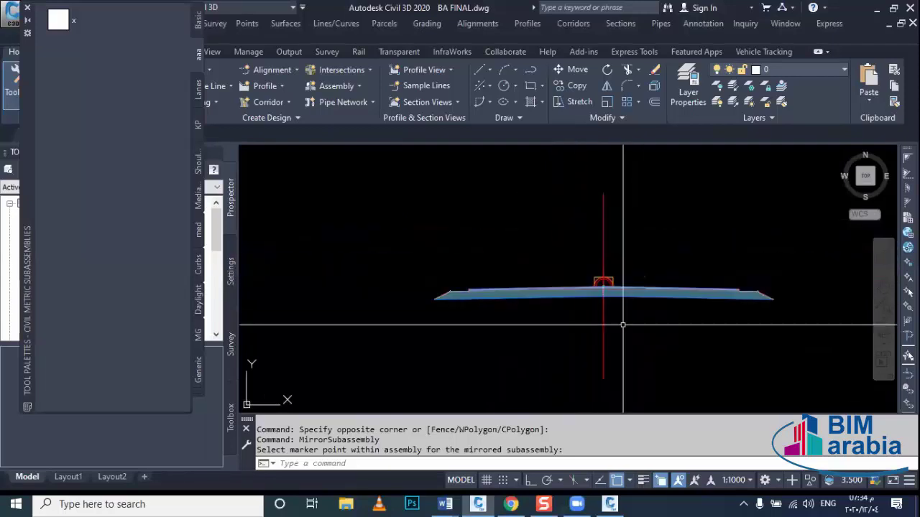
middle_click_drag(600, 328, 417, 291)
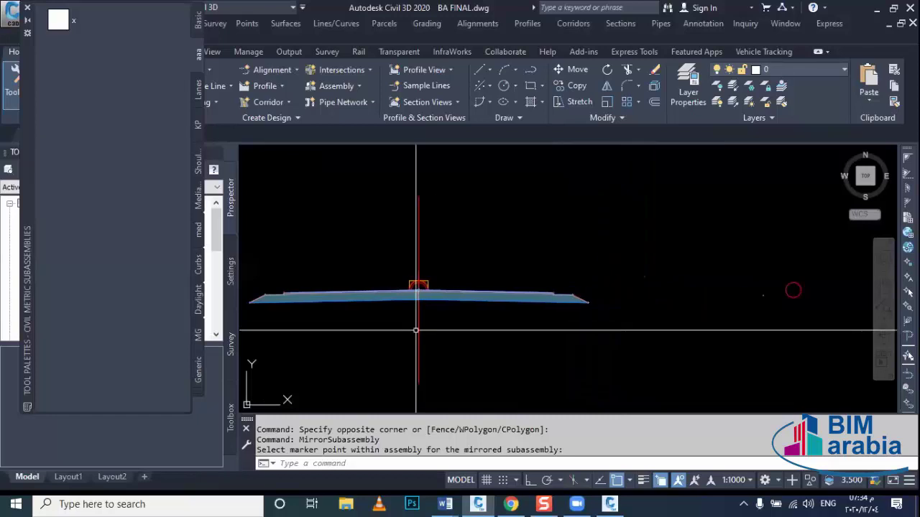
scroll(496, 295, "up", 2)
left_click(538, 279)
left_click(468, 303)
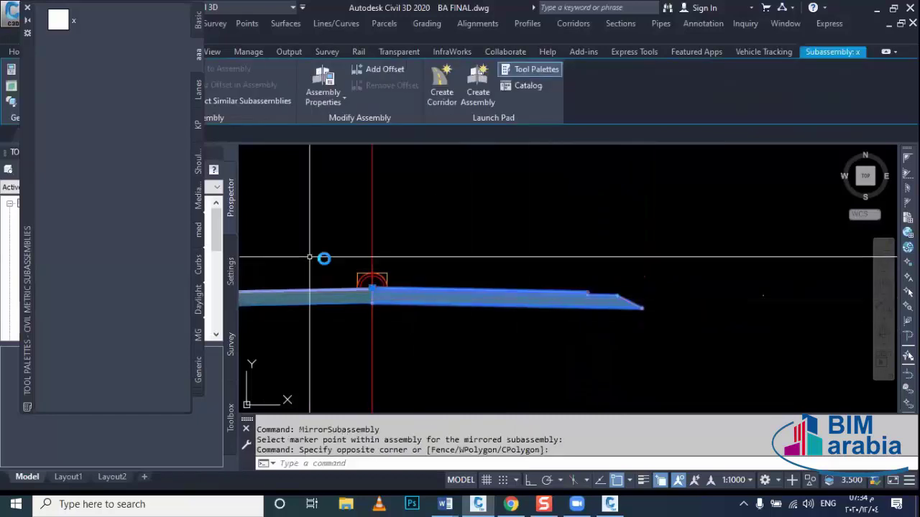
middle_click_drag(322, 258, 373, 278)
left_click(254, 294)
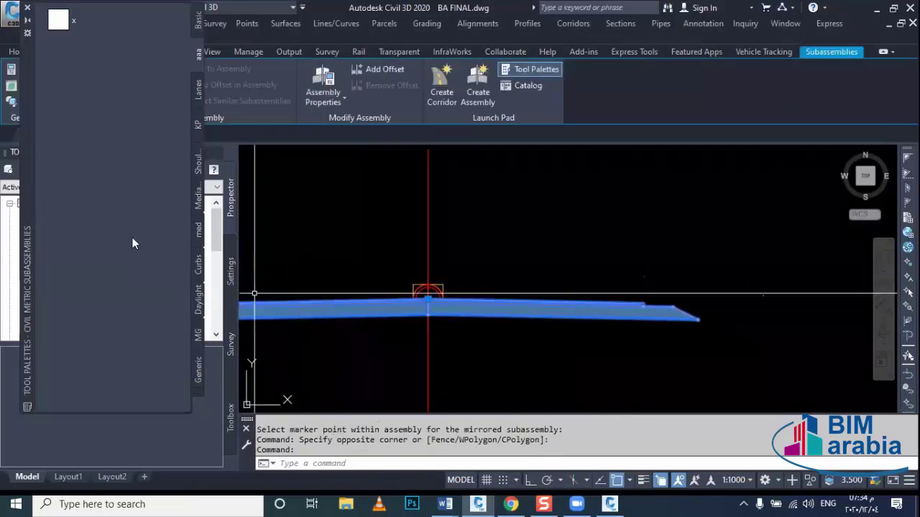
scroll(195, 410, "down", 1)
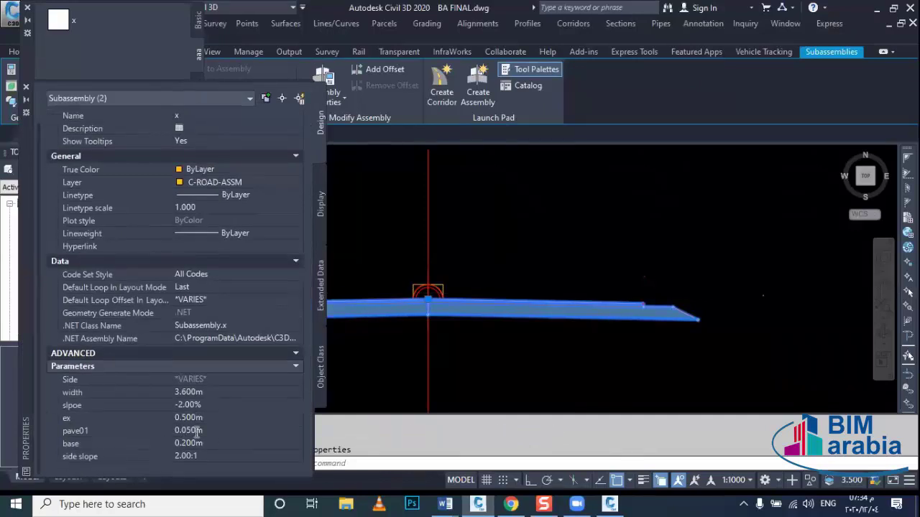
Set the pave01 thickness to 0.200m and the base to 0.500m.
left_click(230, 434)
type(".2")
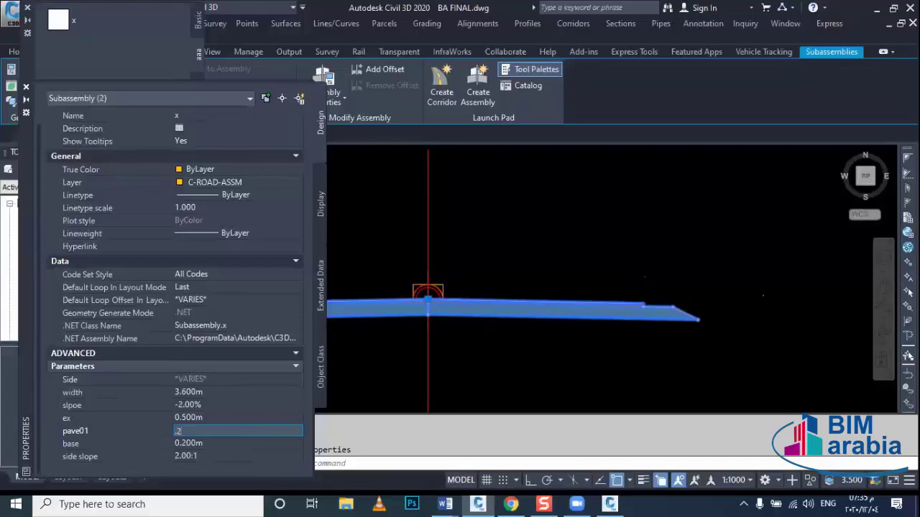
left_click(221, 444)
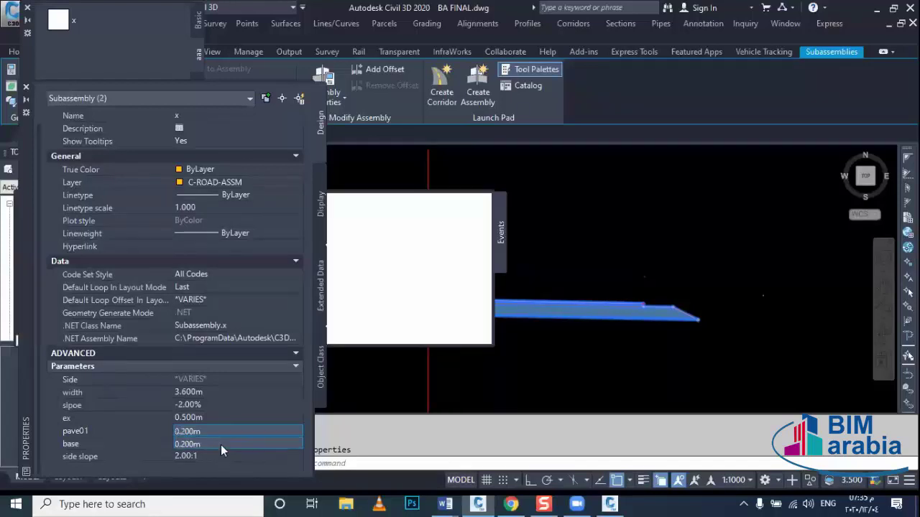
type(".5")
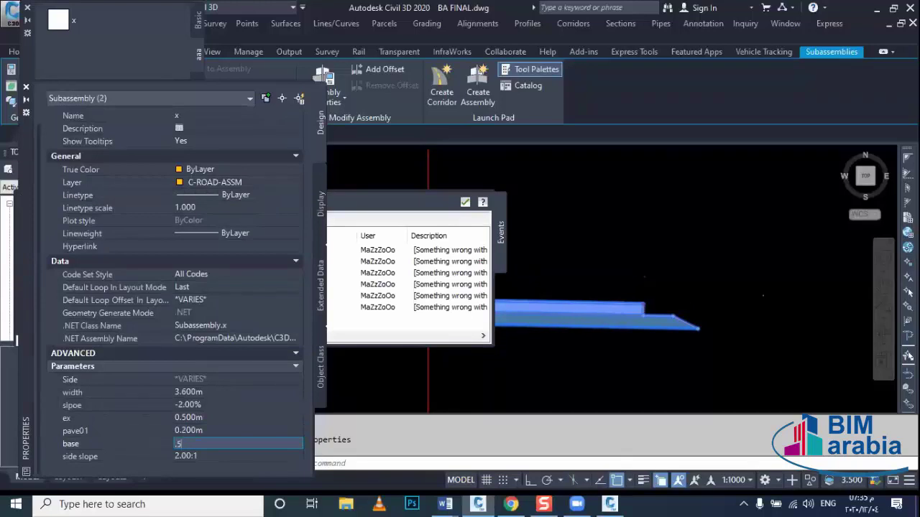
key("Tab")
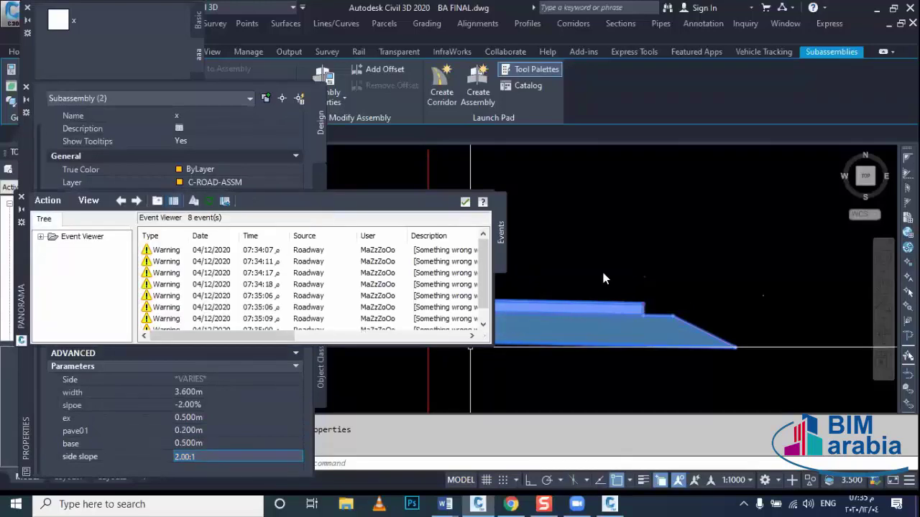
middle_click(612, 322)
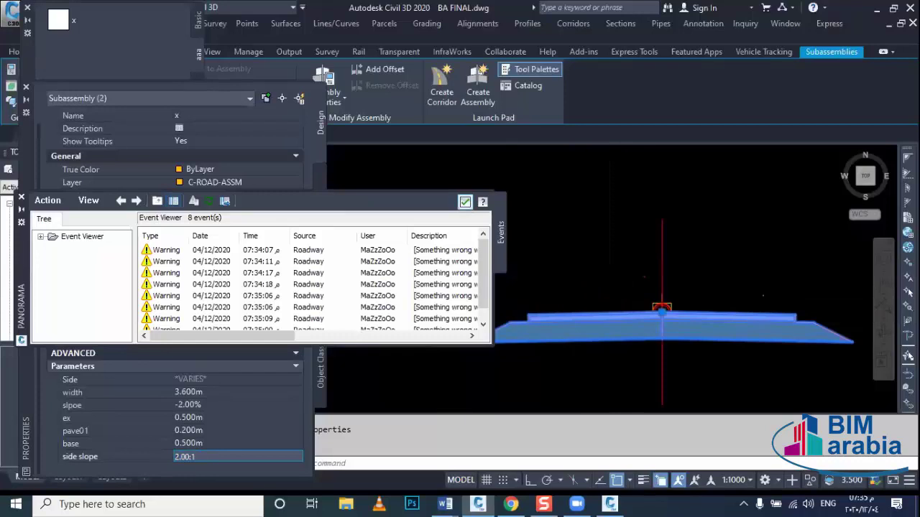
Set ex to 0.200m and the side slope to 1.00:1, then dismiss the event warnings.
left_click(207, 423)
type(".20")
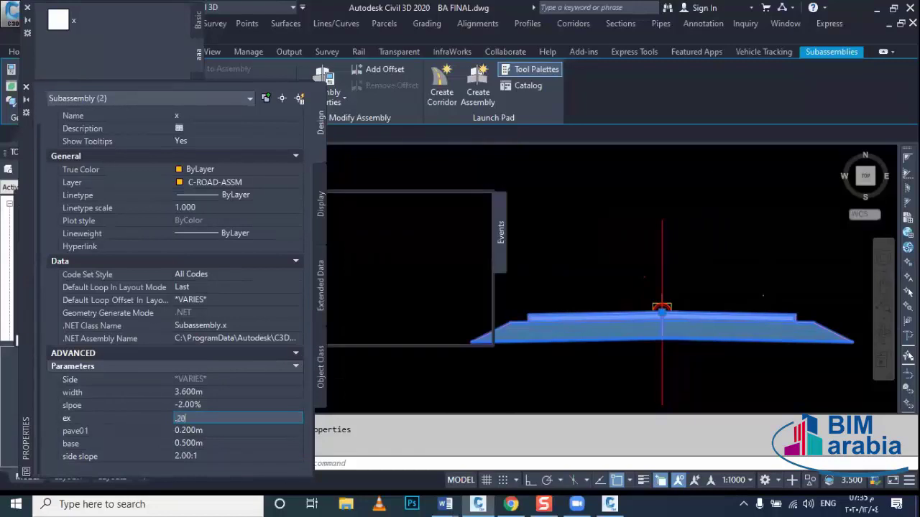
left_click(206, 429)
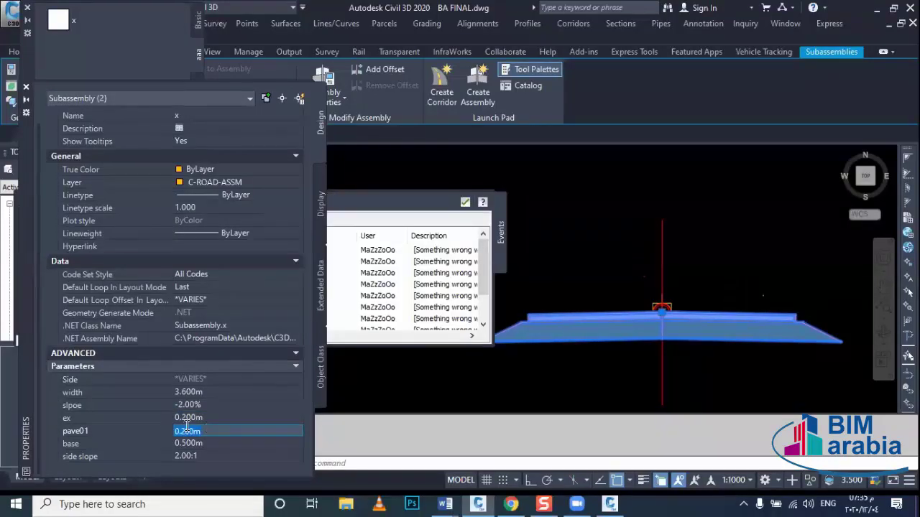
left_click(199, 456)
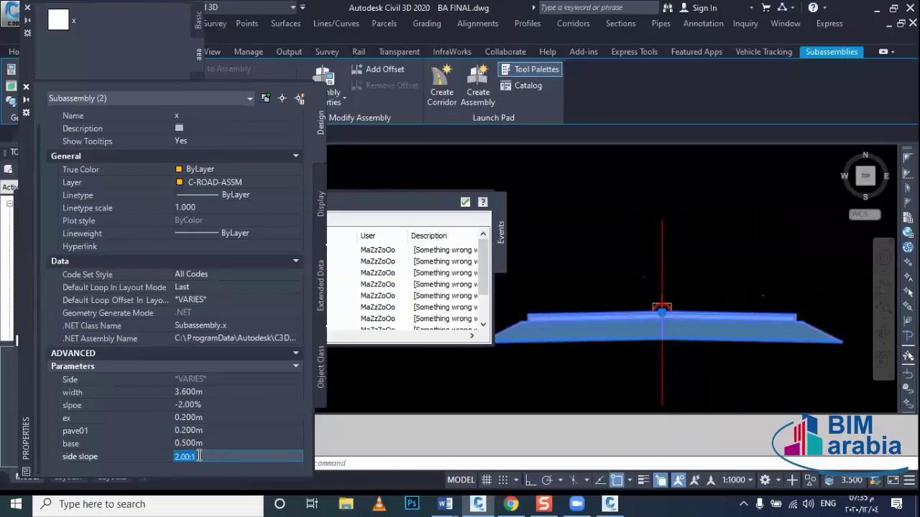
type("1")
key("Return")
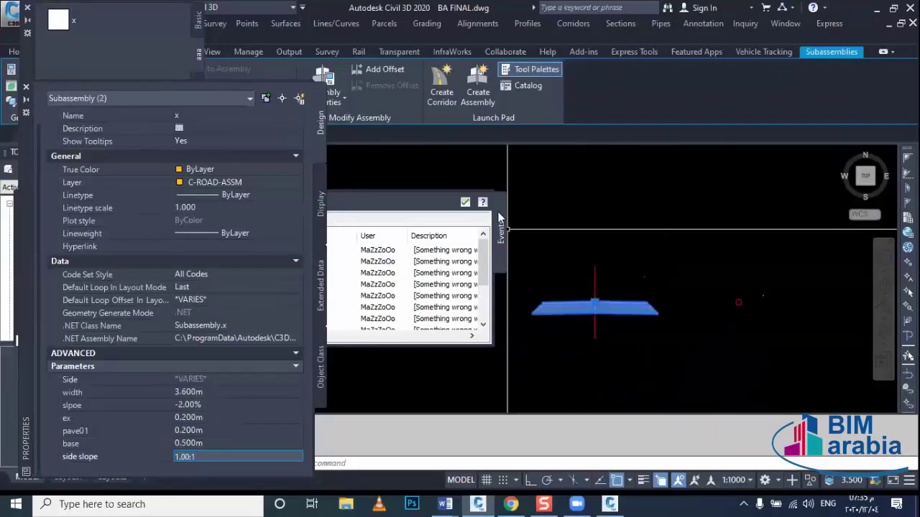
left_click(465, 203)
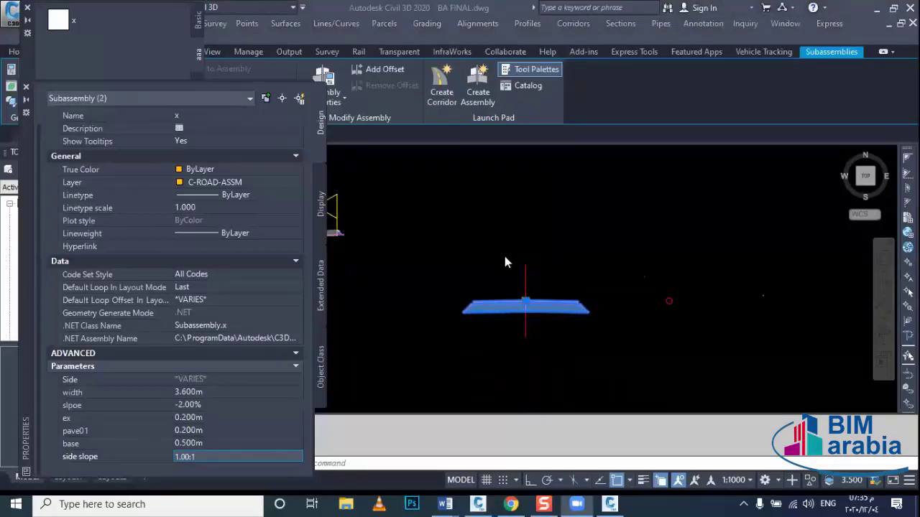
scroll(478, 284, "down", 3)
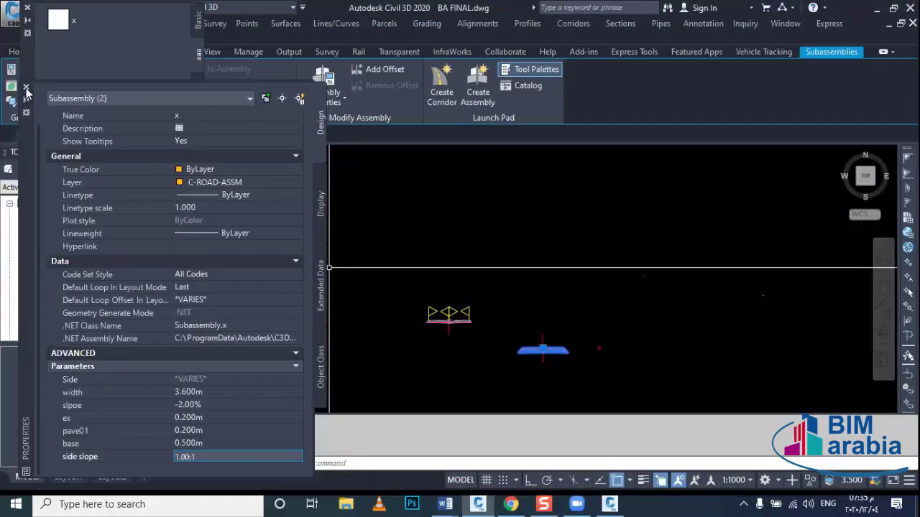
scroll(472, 313, "down", 3)
Cancel the subassembly selection and close its Properties palette with Esc twice.
key("Escape")
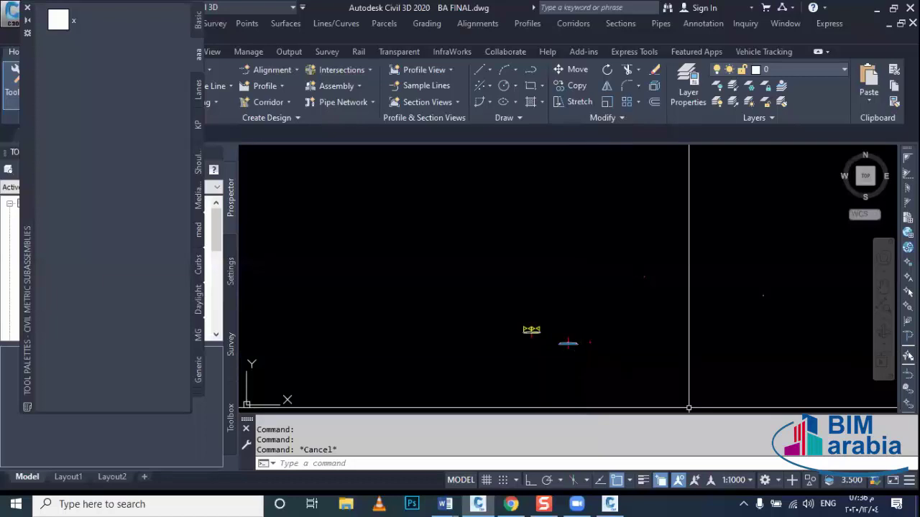
key("Escape")
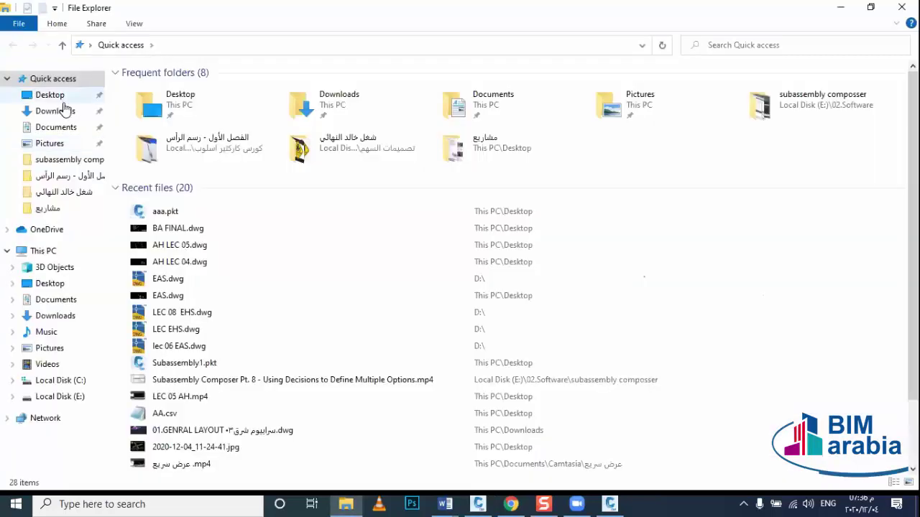
Create a New Microsoft Excel Worksheet on the Desktop, keep its default name, and open it.
left_click(60, 98)
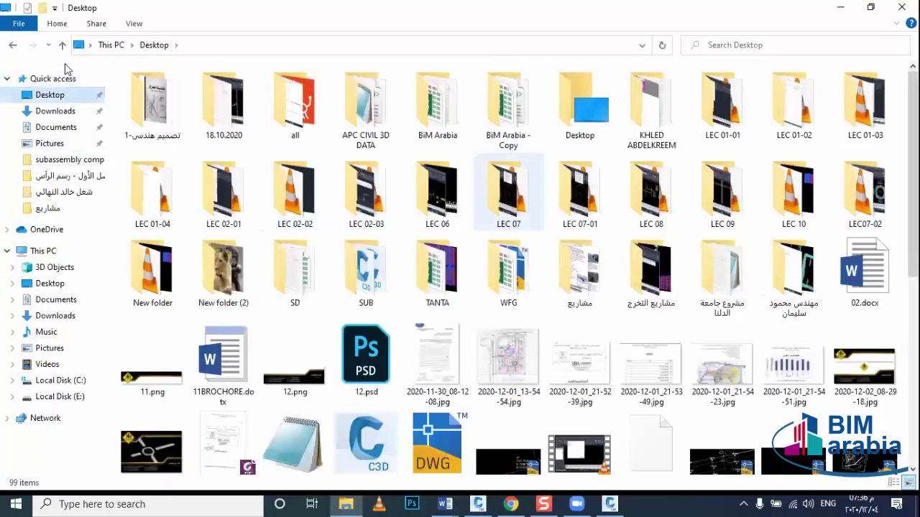
scroll(531, 332, "down", 5)
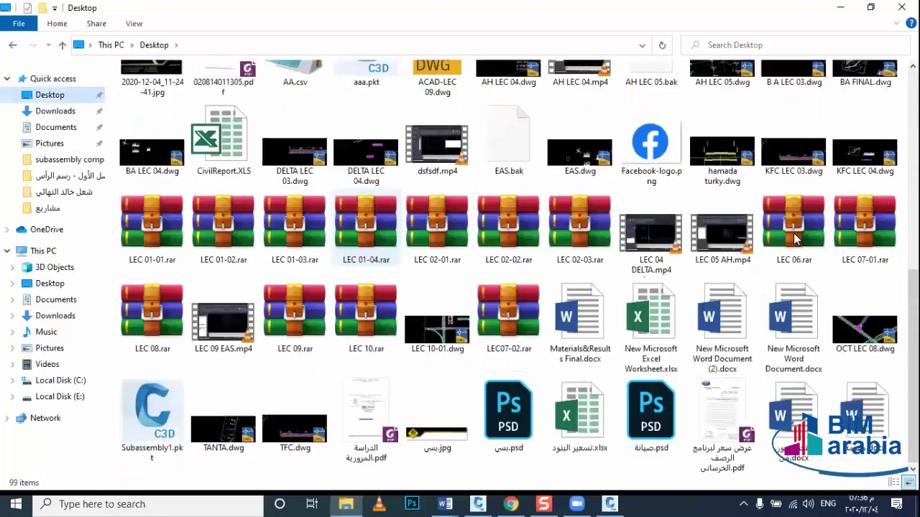
right_click(673, 459)
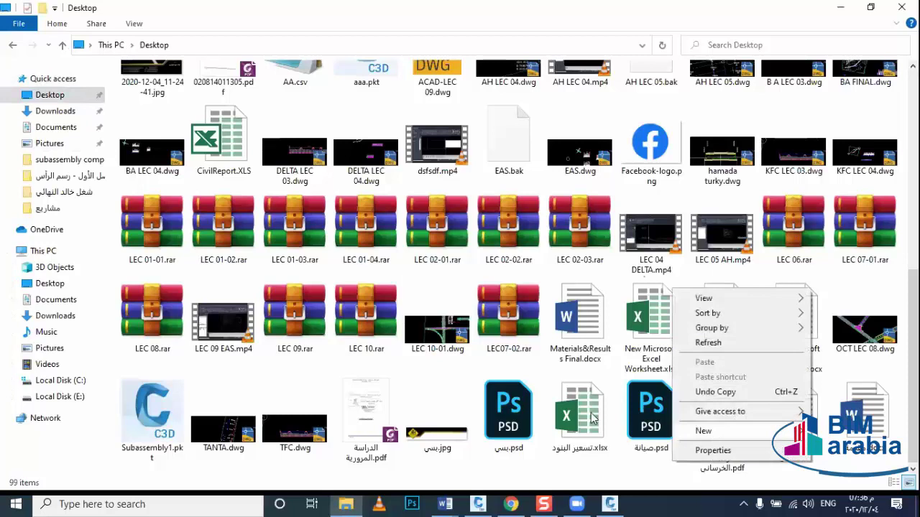
mouse_move(703, 431)
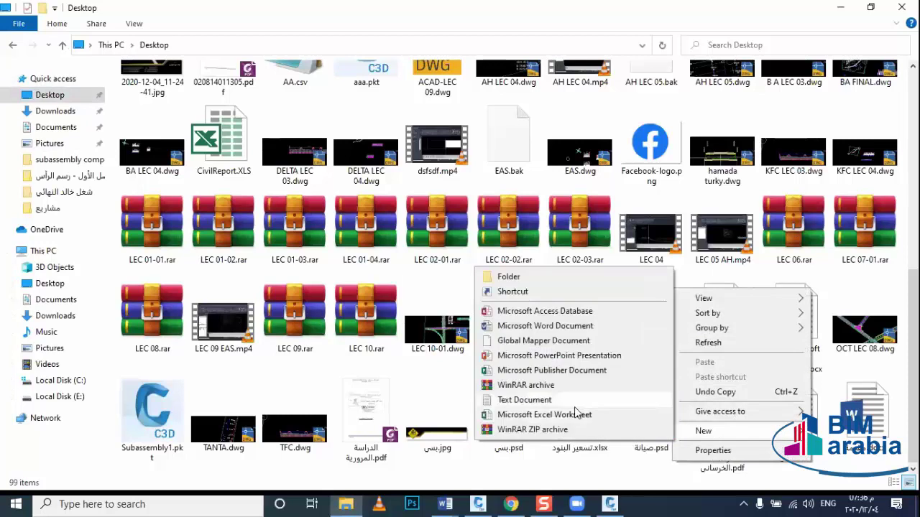
left_click(573, 415)
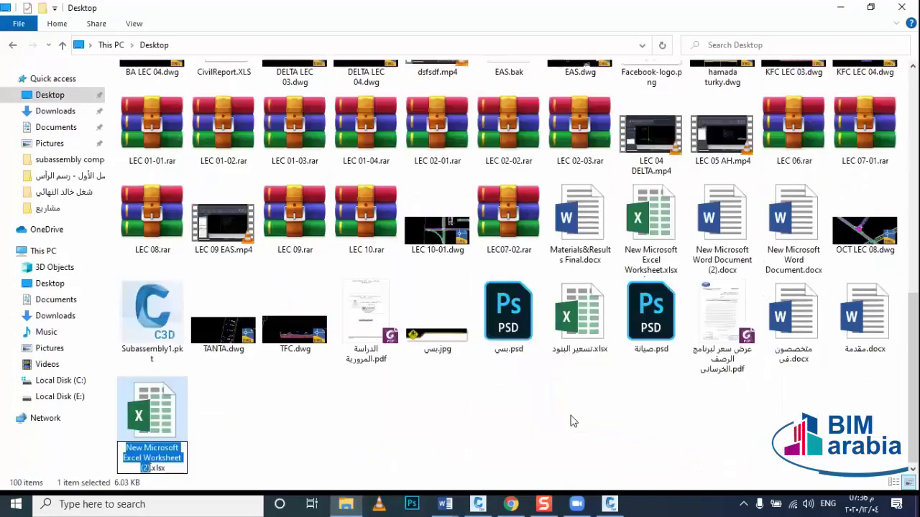
key("Return")
key("Return")
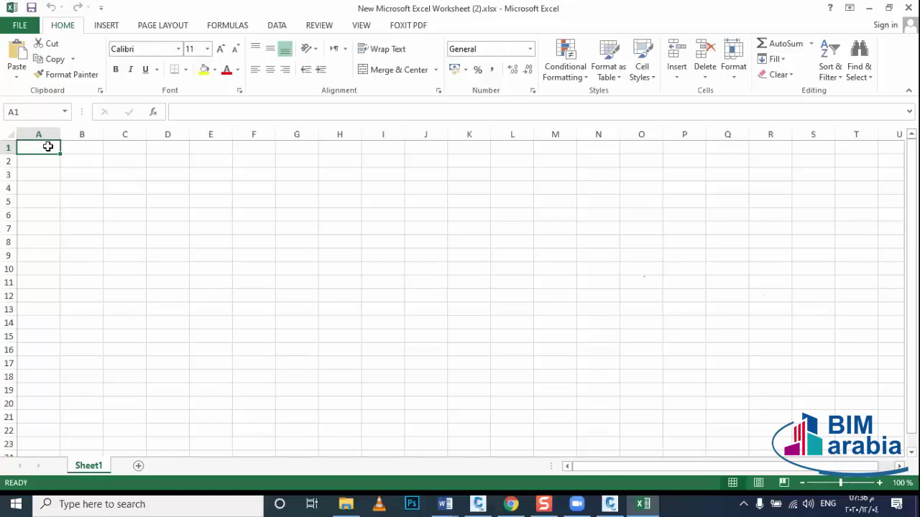
Enter stations 0, 50 and 100 in cells A1:A3.
type("0")
key("Return")
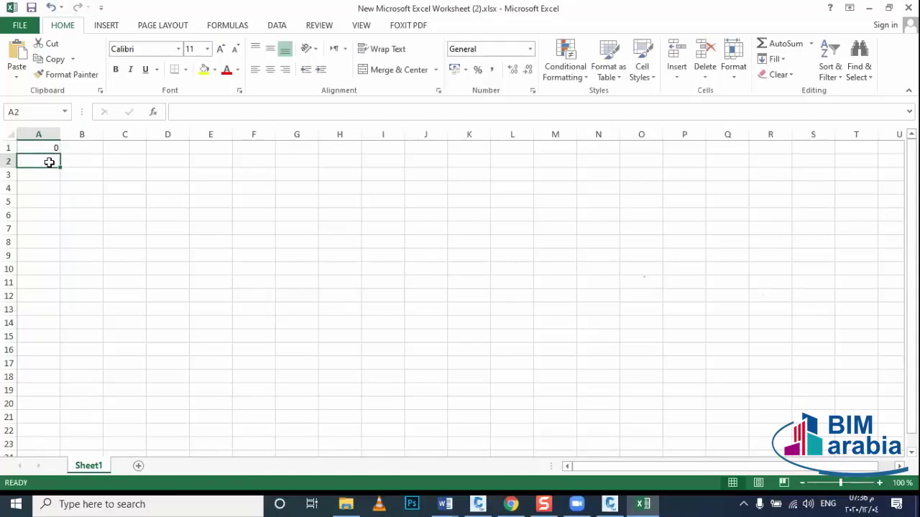
type("50")
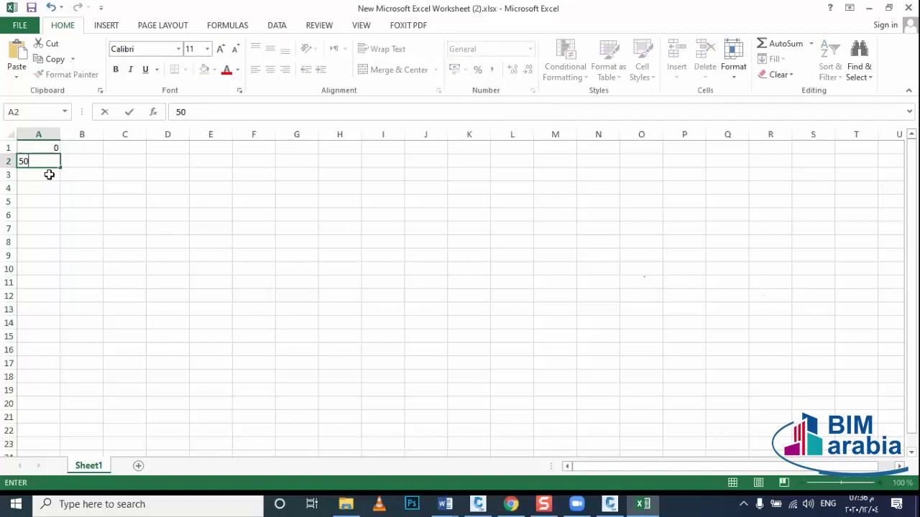
left_click(49, 174)
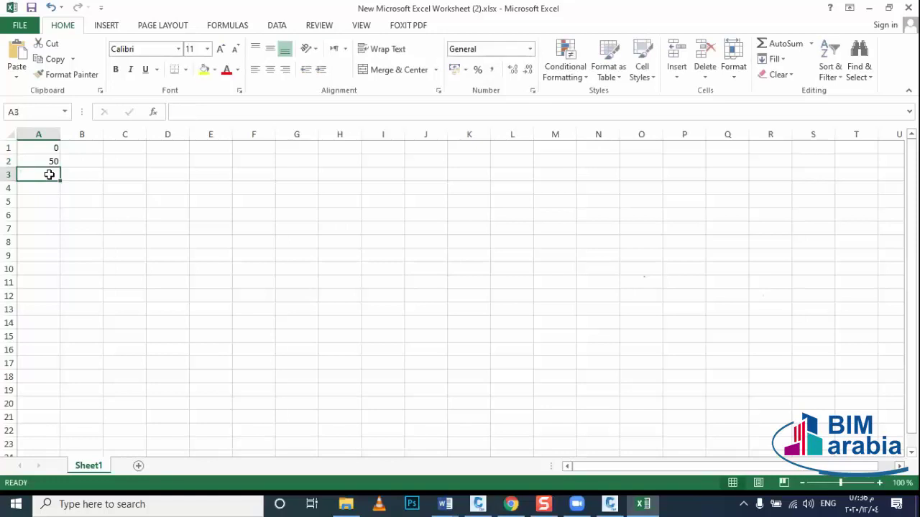
type("100")
left_click_drag(53, 232, 51, 243)
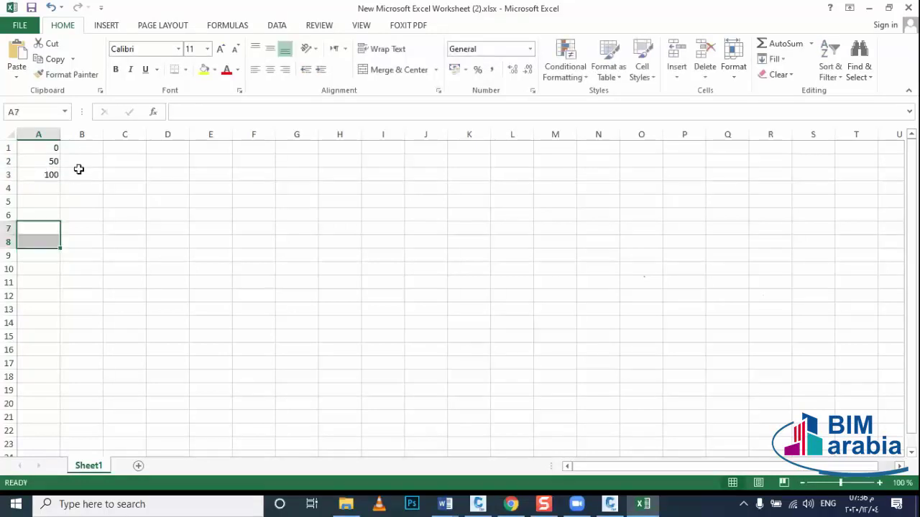
left_click(88, 149)
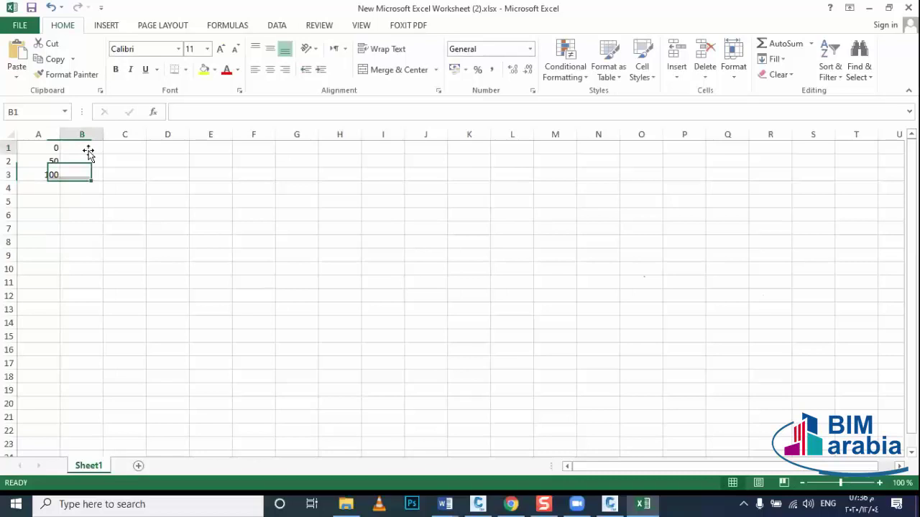
Enter elevations 10, 10.2 and 9.8 in cells C1:C3.
left_click(114, 148)
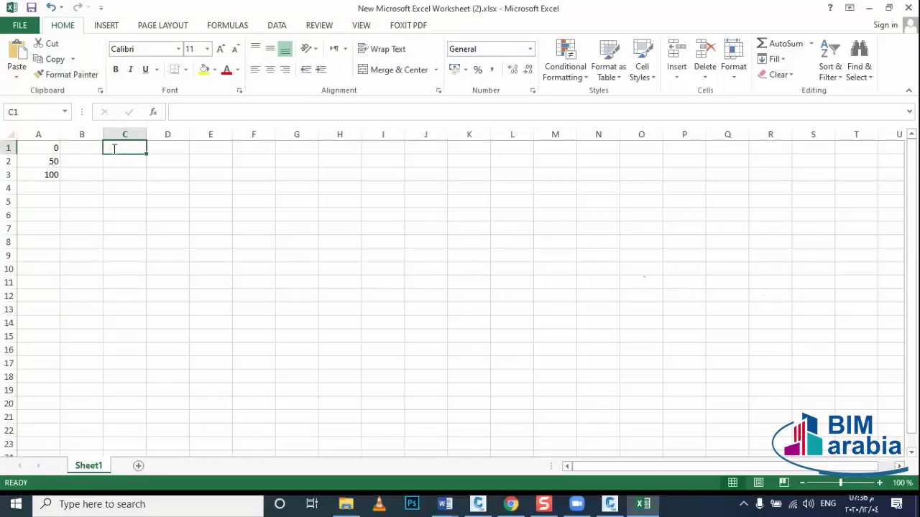
type("10")
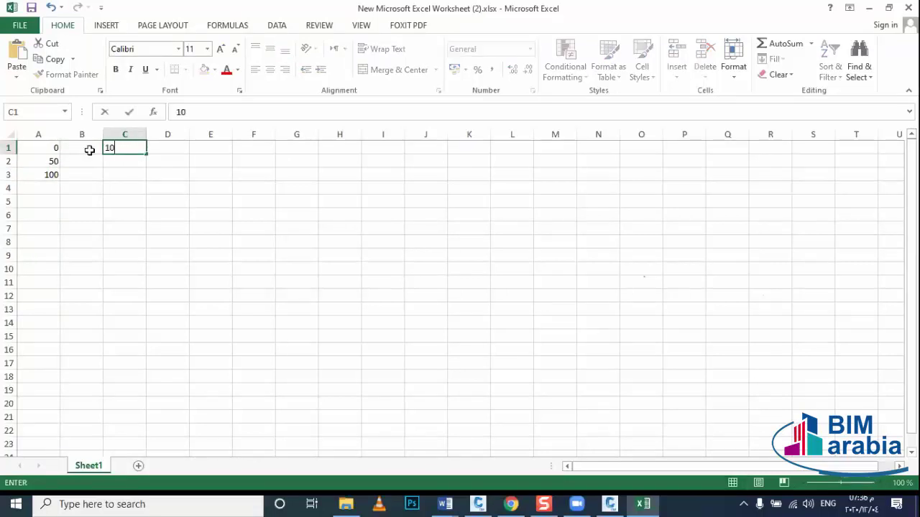
left_click(108, 159)
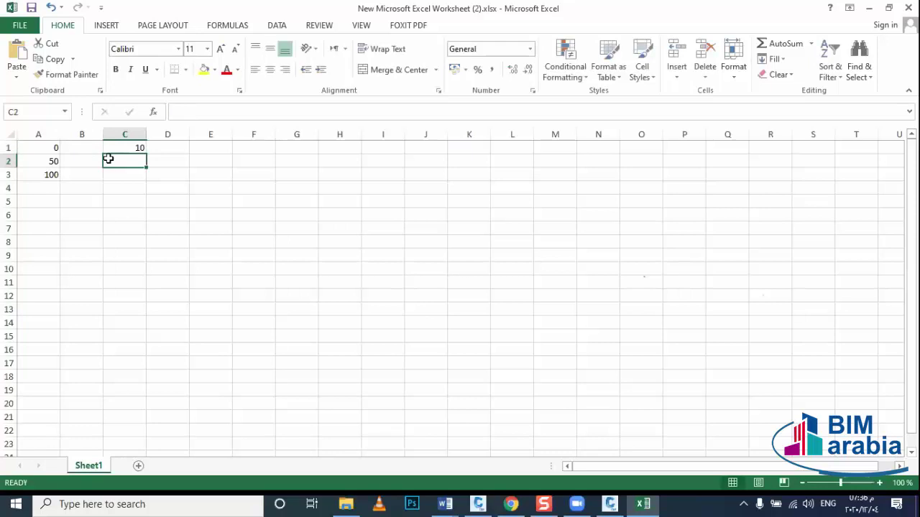
type("10.2")
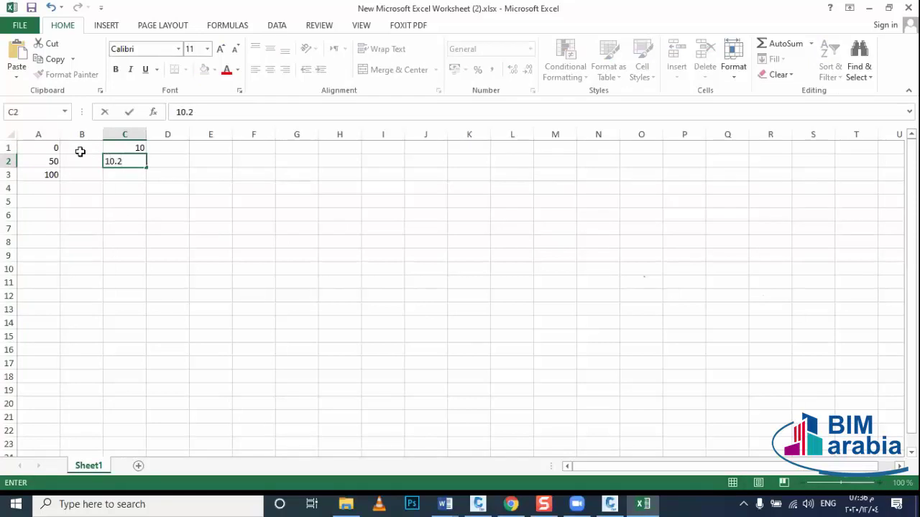
left_click(113, 175)
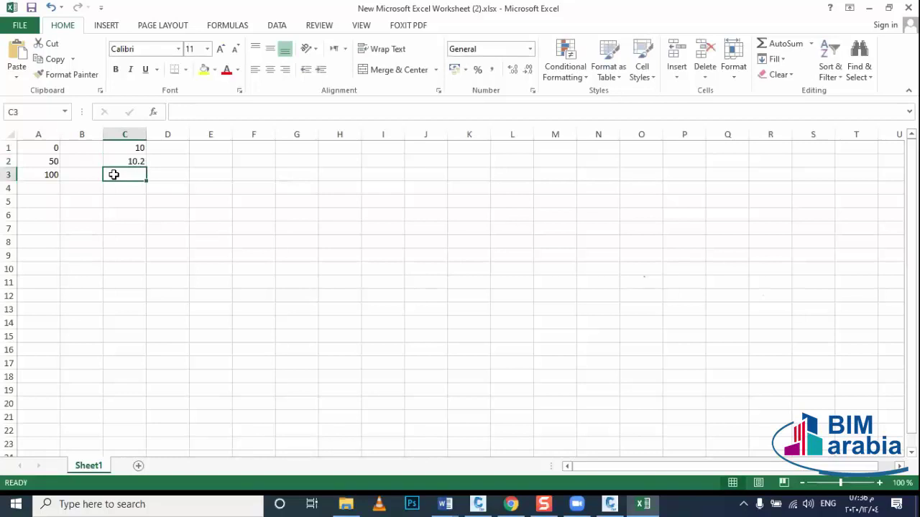
type("9")
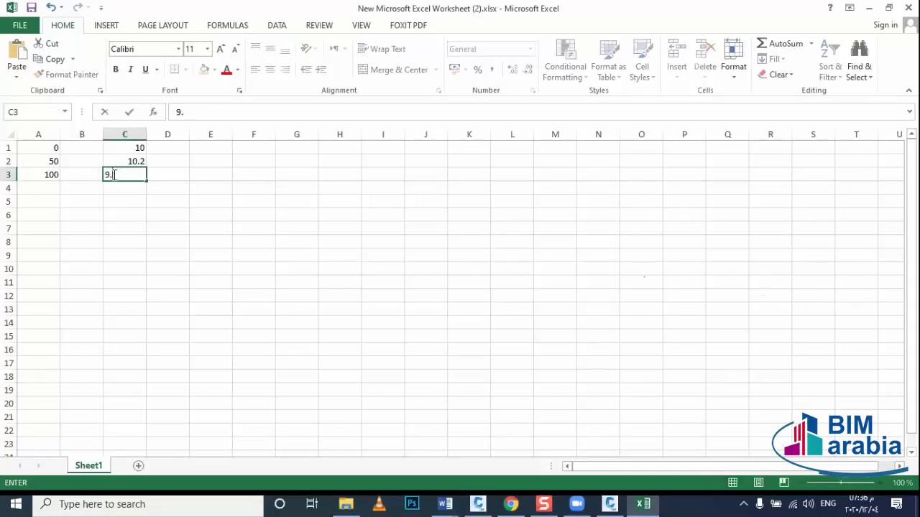
type(".8")
left_click(128, 255)
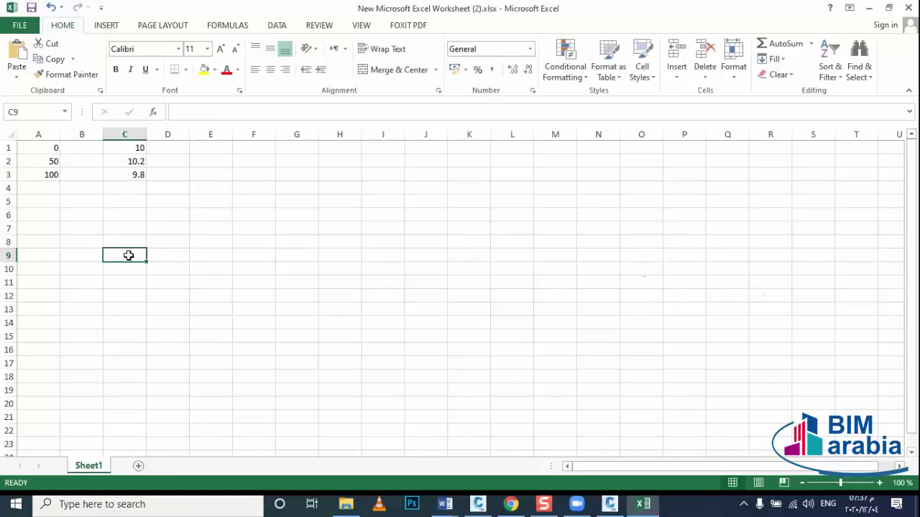
left_click(88, 149)
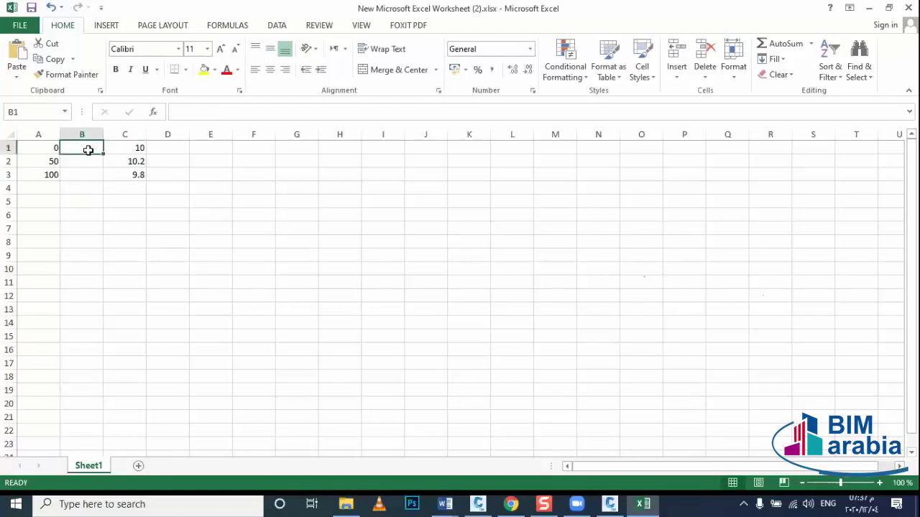
Insert two blank rows above each of the station 0, 50 and 100 rows.
left_click(10, 148)
right_click(10, 147)
left_click(51, 242)
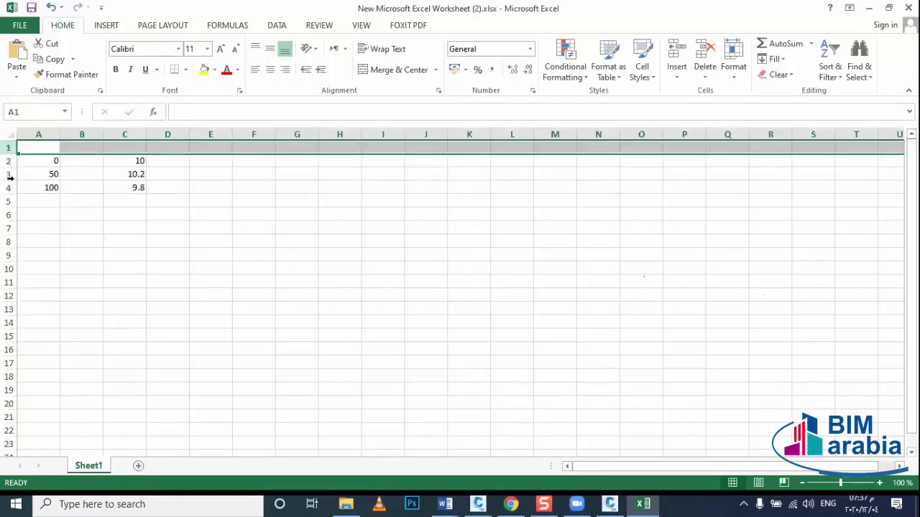
right_click(7, 162)
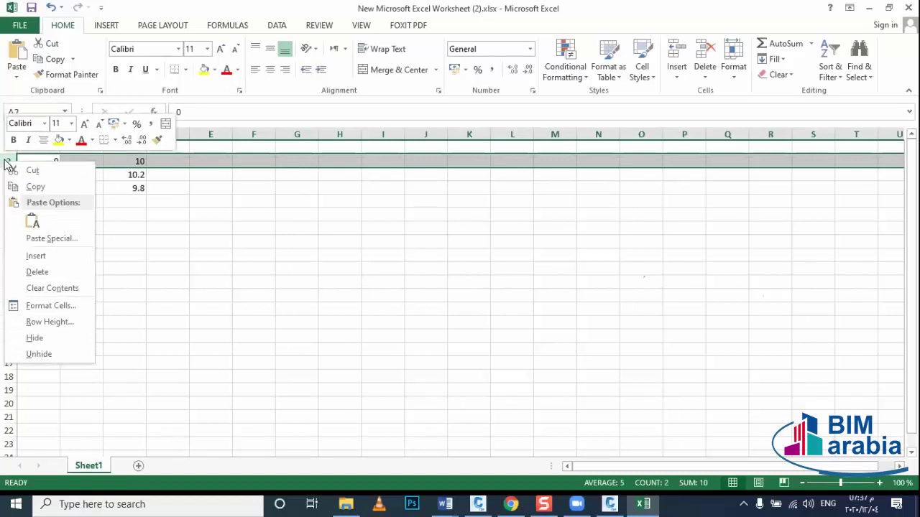
left_click(47, 256)
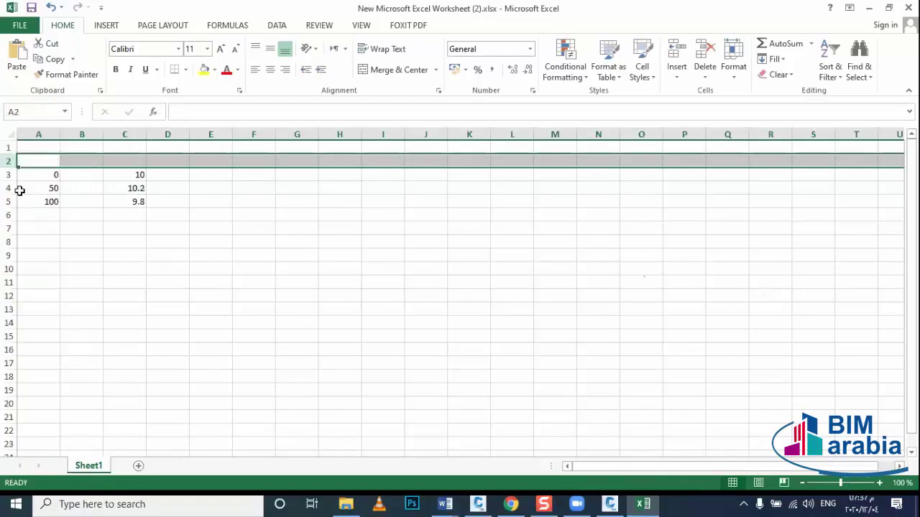
left_click(10, 188)
right_click(10, 188)
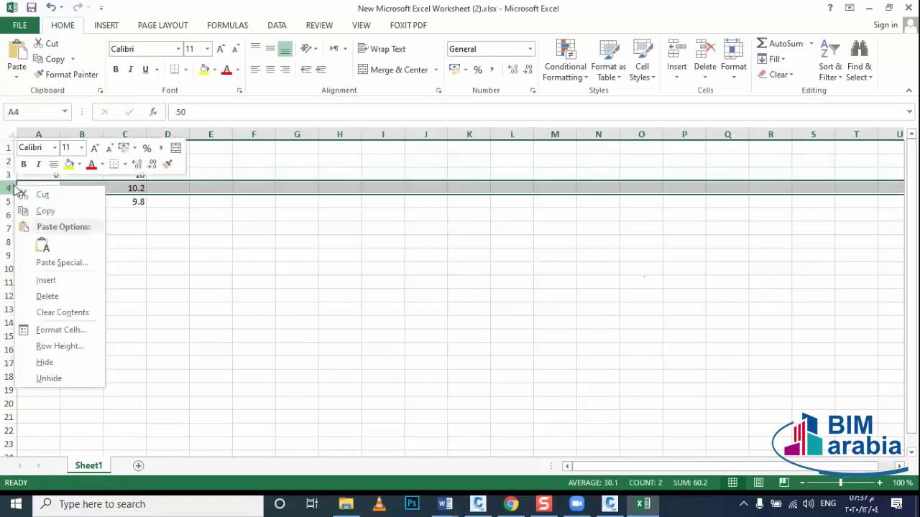
left_click(47, 281)
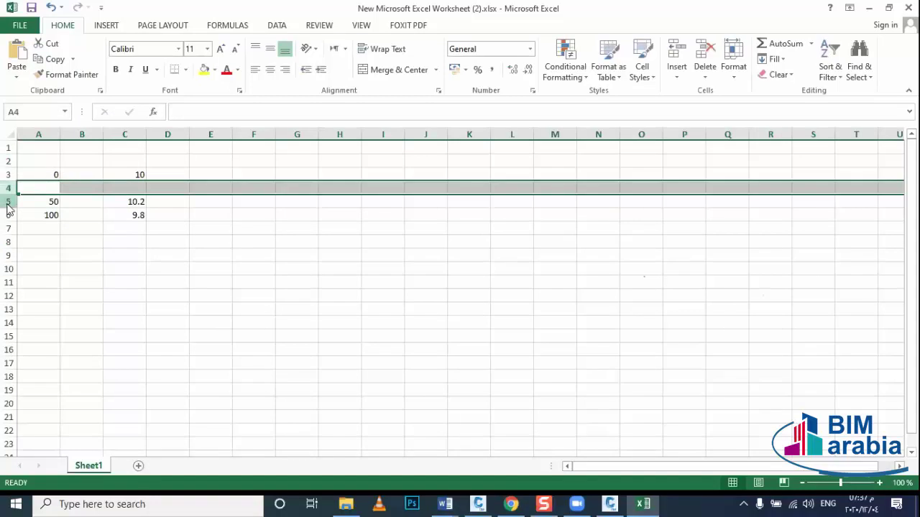
right_click(10, 202)
left_click(62, 302)
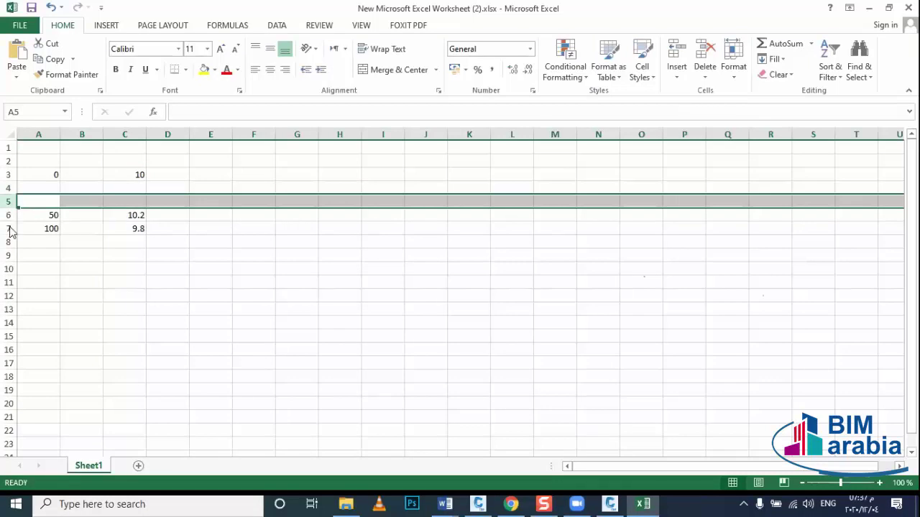
right_click(10, 228)
left_click(58, 320)
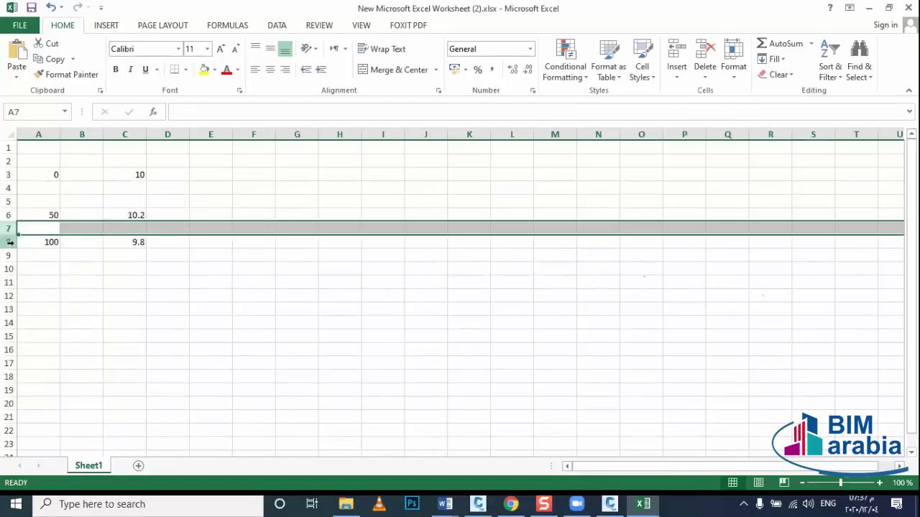
right_click(8, 242)
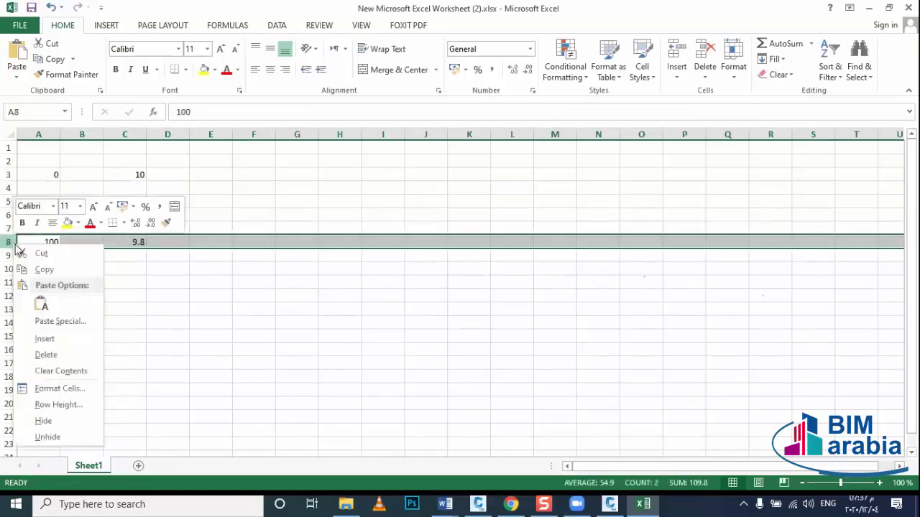
left_click(50, 343)
left_click(49, 241)
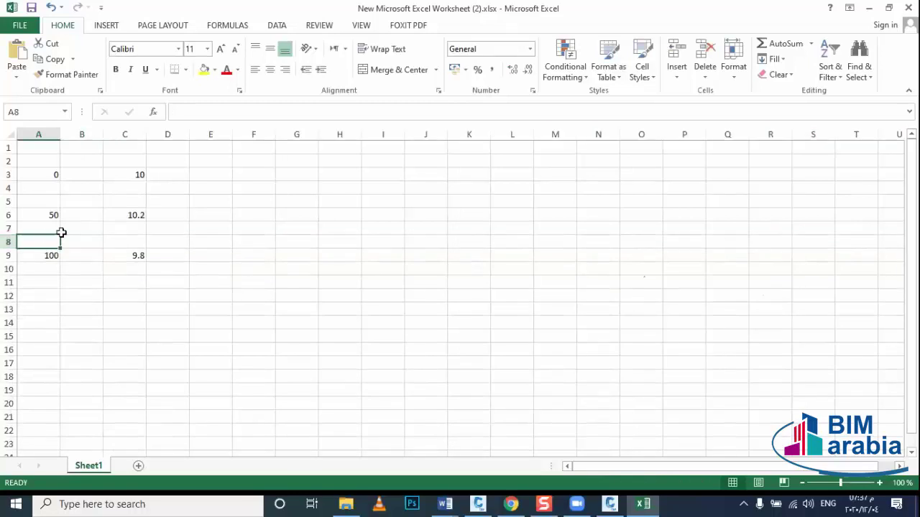
Enter station 0 in cells A1 and A2.
left_click(51, 152)
type("0")
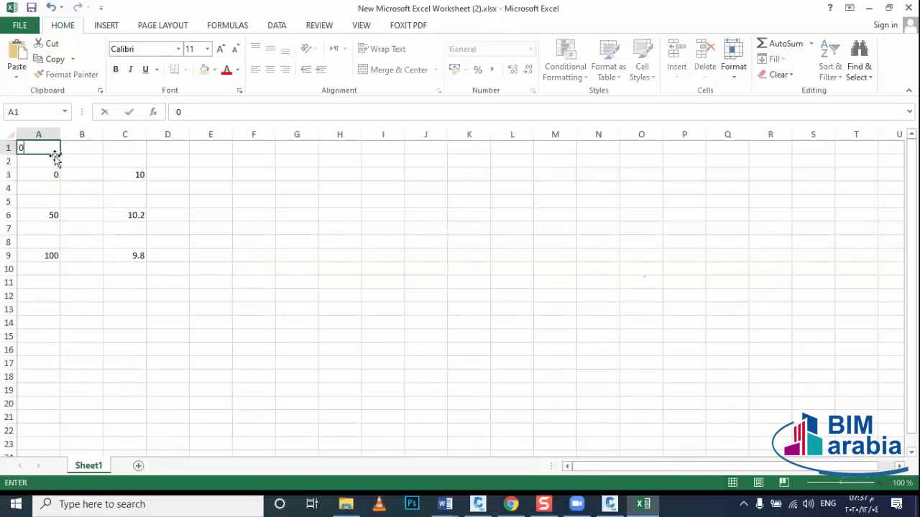
left_click(56, 159)
type("0")
left_click(56, 189)
Enter 50 in A4 and A5 and 100 in A7 and A8.
type("0")
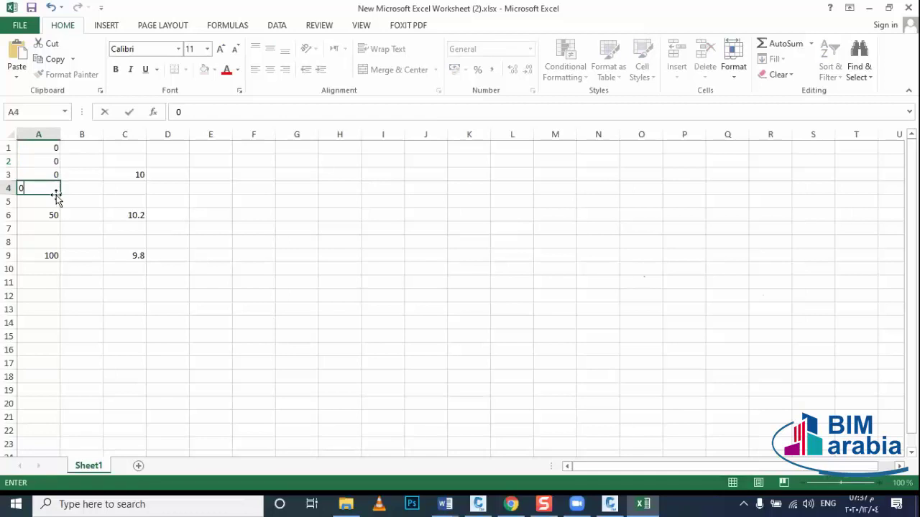
key("BackSpace")
type("50")
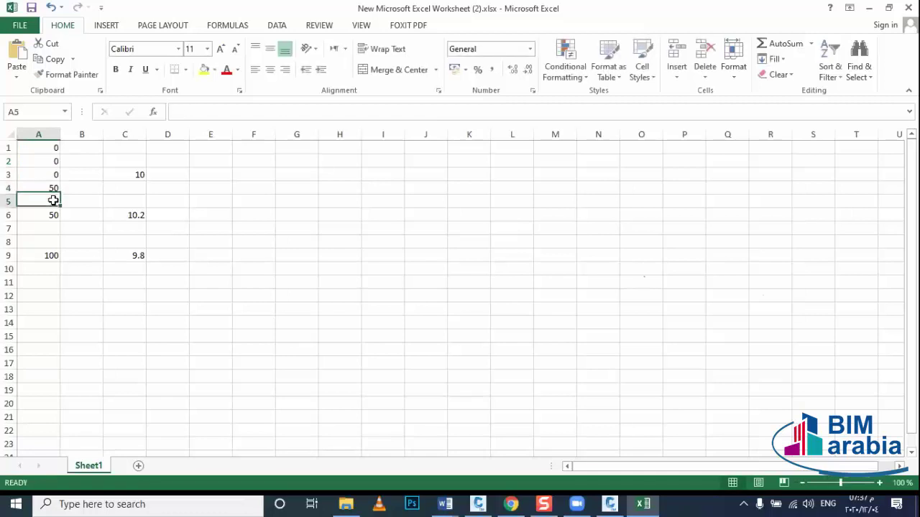
left_click(53, 200)
type("50")
left_click(36, 227)
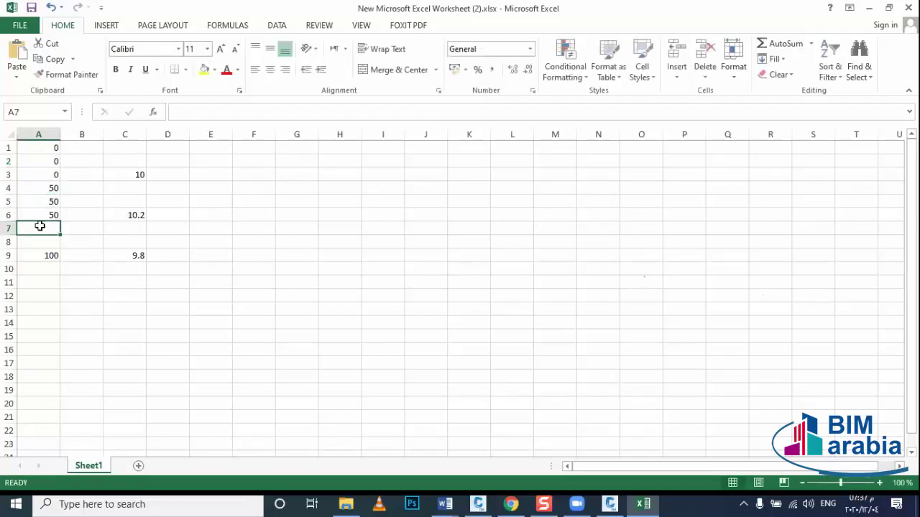
type("100")
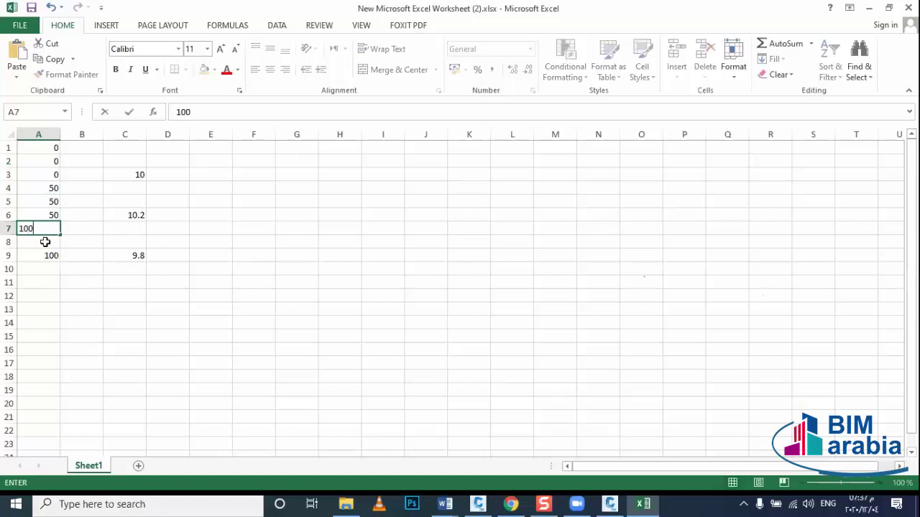
left_click(45, 241)
type("100")
left_click(65, 279)
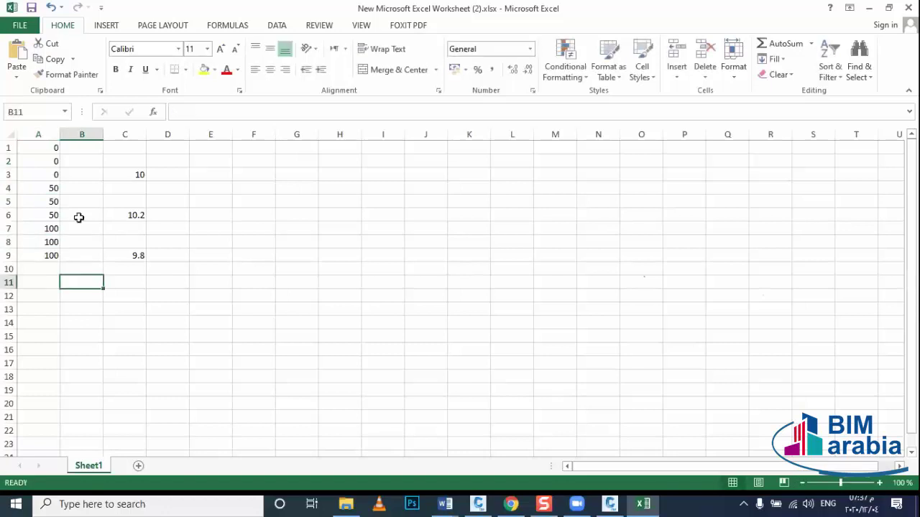
left_click(86, 161)
left_click(107, 159)
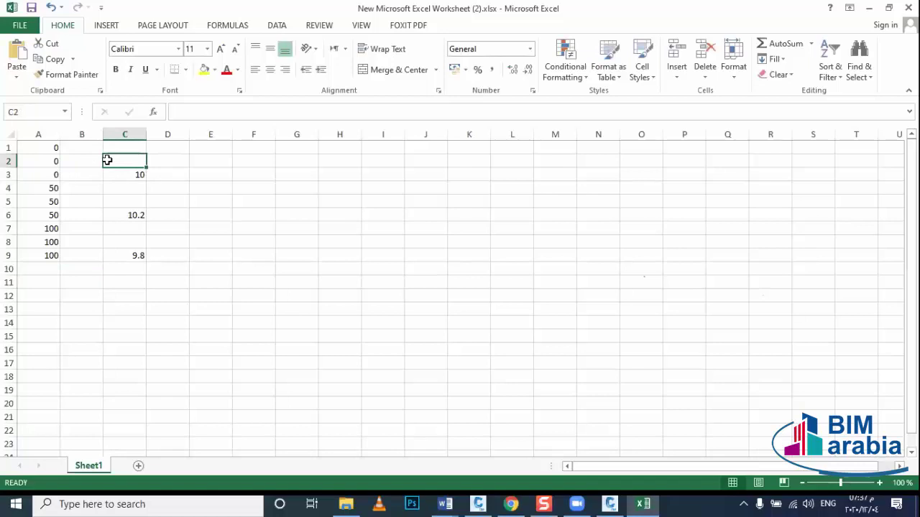
Give station 0 elevations 9.9, 10 and 9.9 in C1:C3.
type("10")
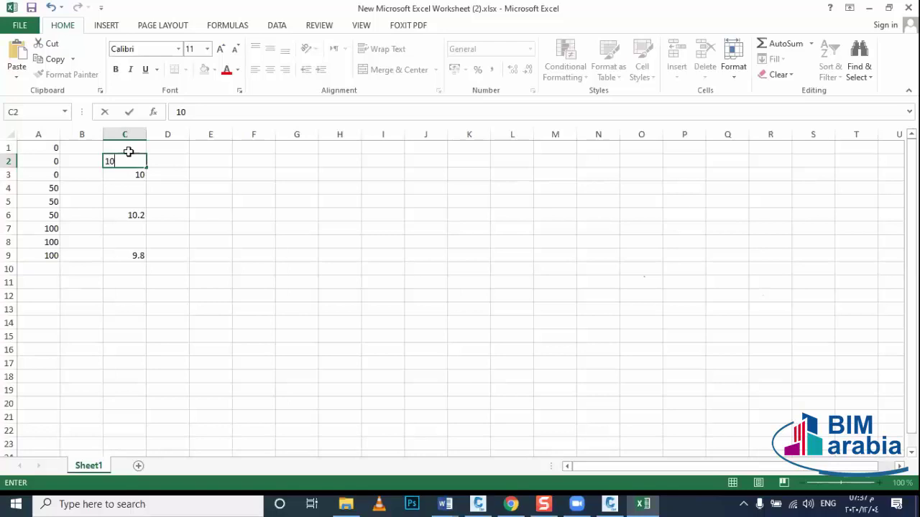
left_click(128, 150)
type("9.9")
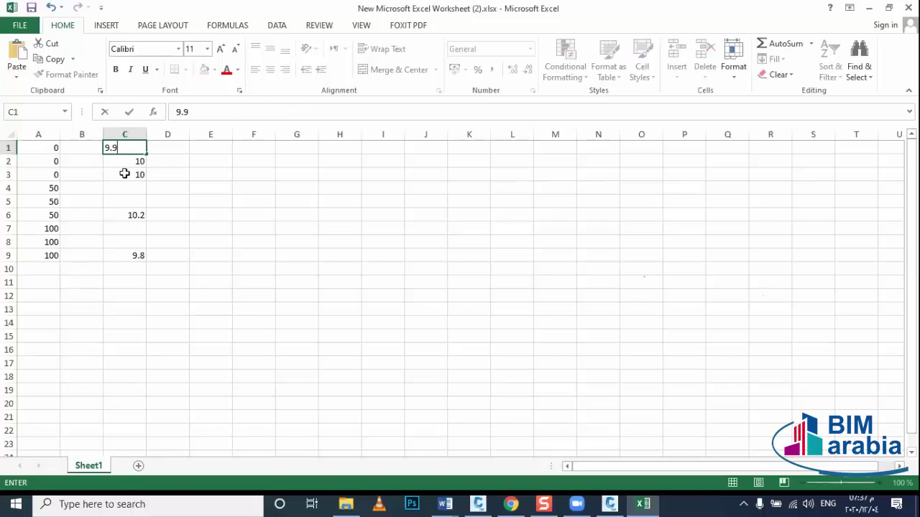
left_click(124, 176)
type("9.9")
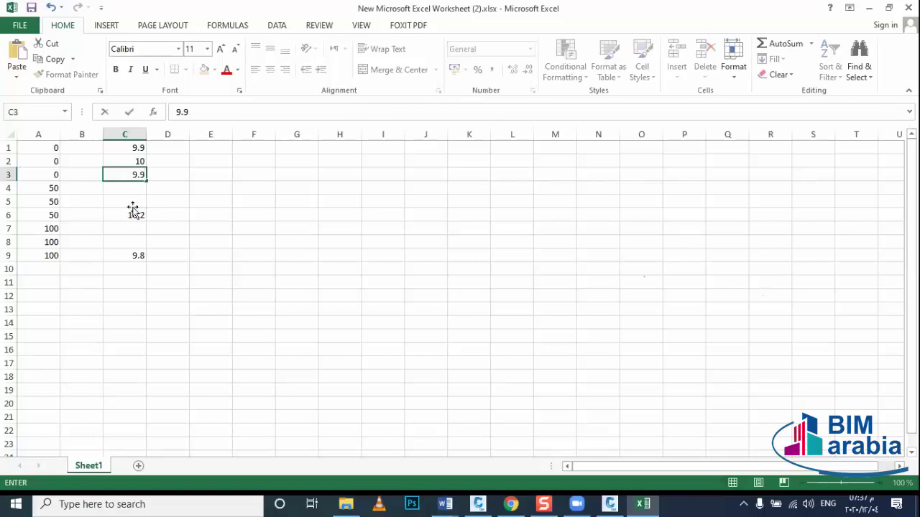
left_click(132, 203)
Enter station 50 elevations 10.1, 10.2 and 10.1 in C4:C6.
type("10.")
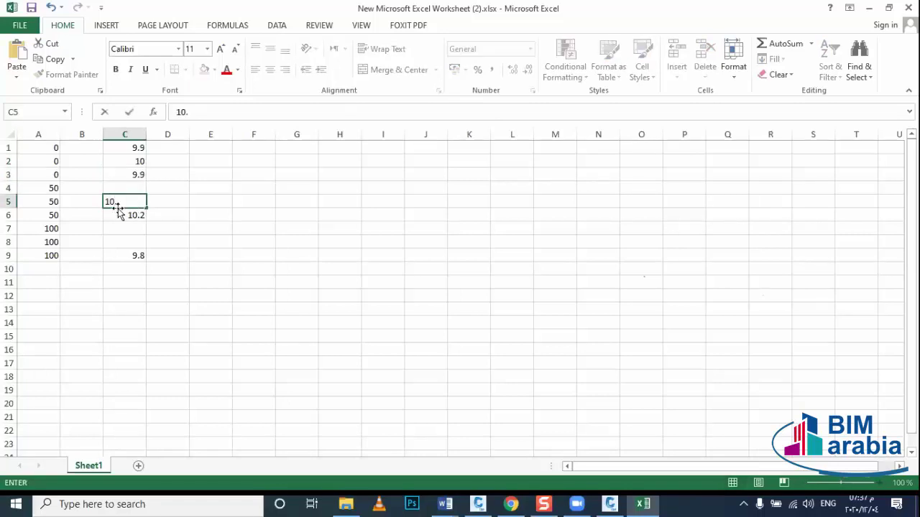
type("2")
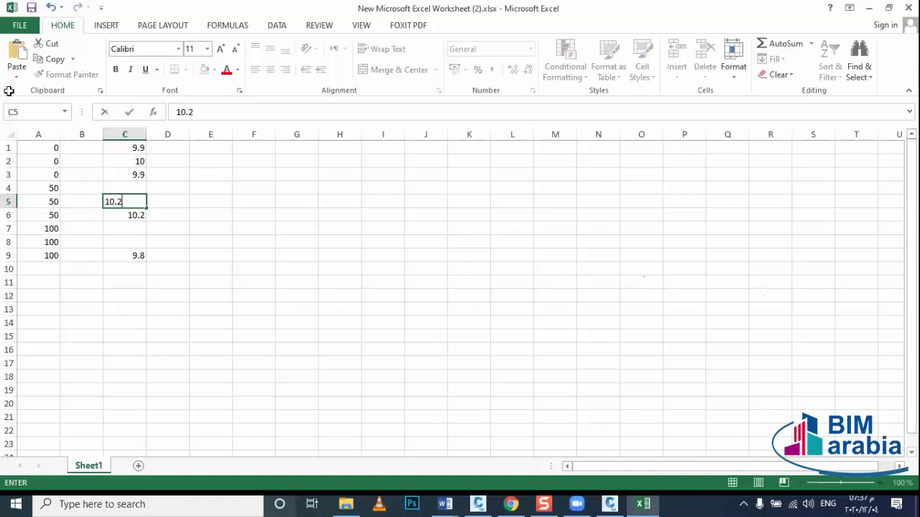
left_click(127, 189)
type("10.1")
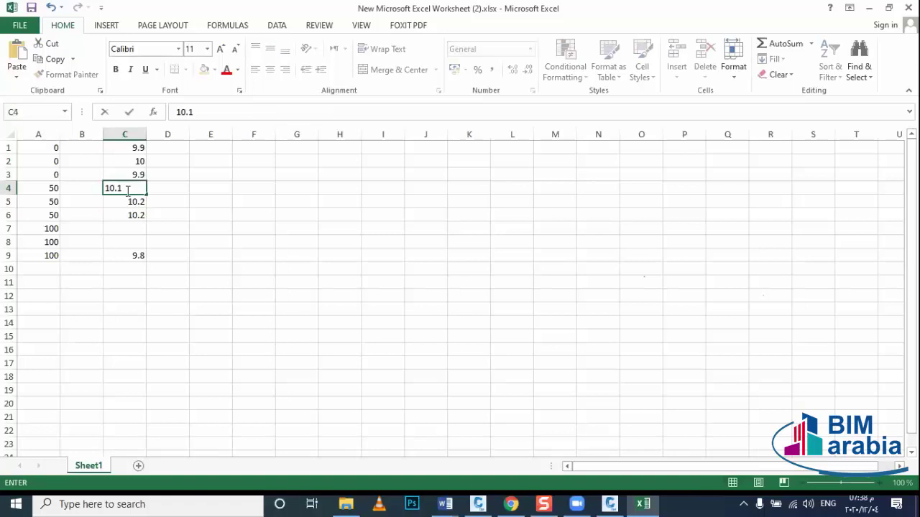
left_click(133, 215)
type("10.")
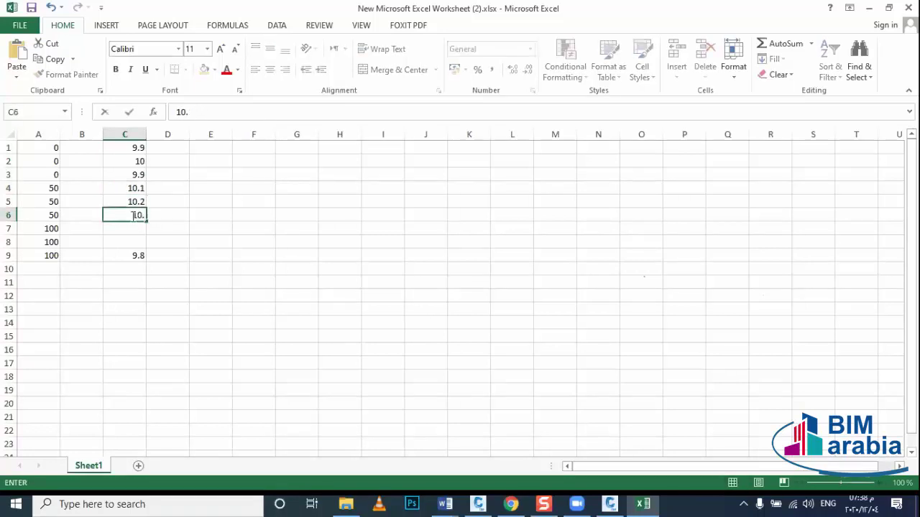
type("1")
left_click(130, 240)
Enter station 100 elevations 9.7, 9.8 and 9.7 in C7:C9.
left_click(141, 230)
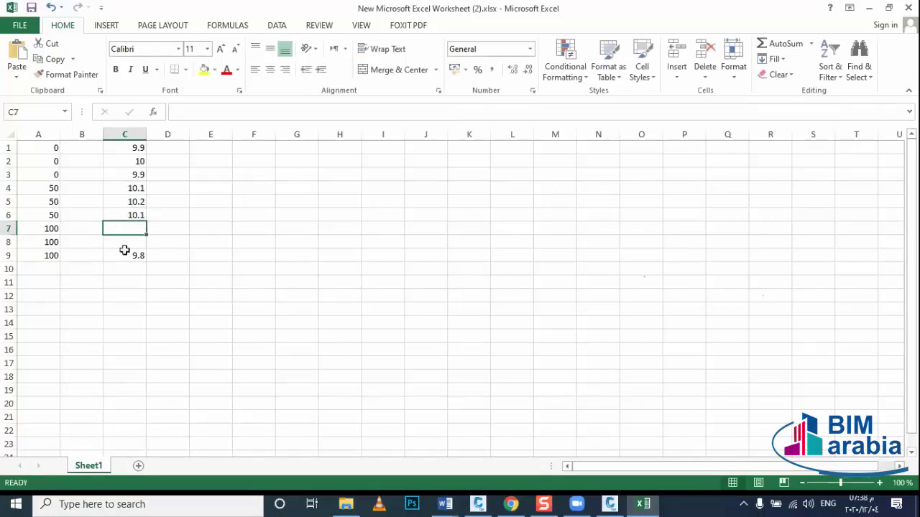
left_click(126, 254)
left_click(131, 243)
type("9")
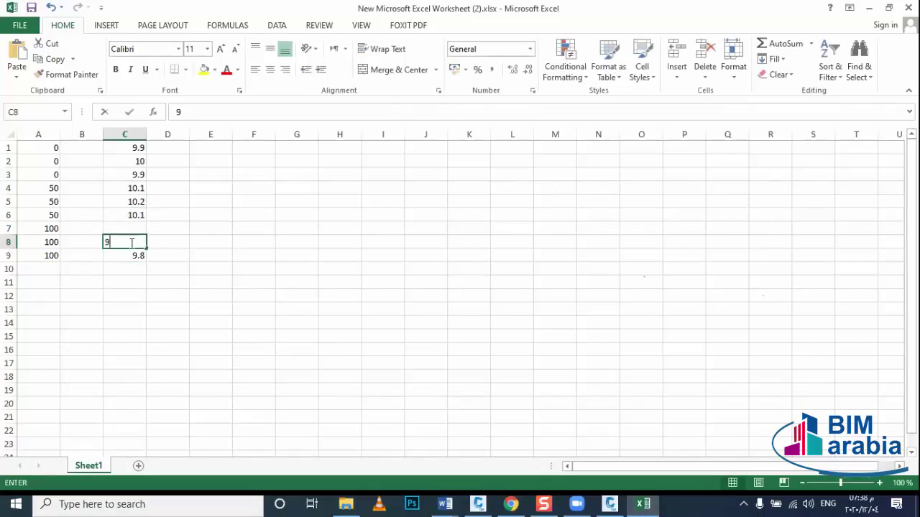
type(".8")
left_click(130, 254)
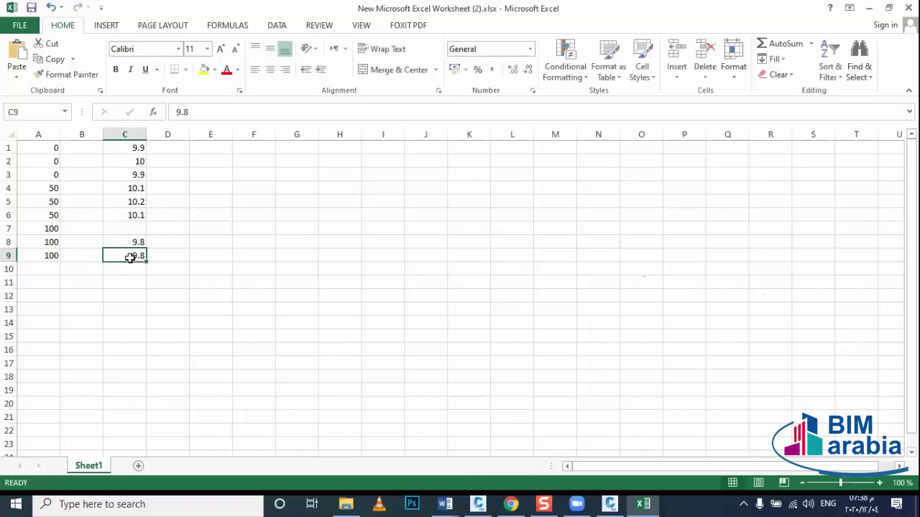
type("9.7")
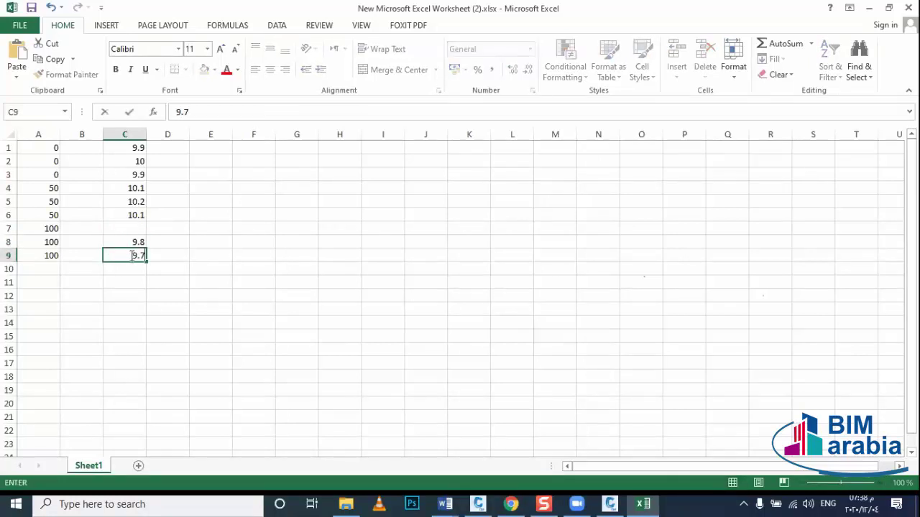
left_click(139, 228)
type("9")
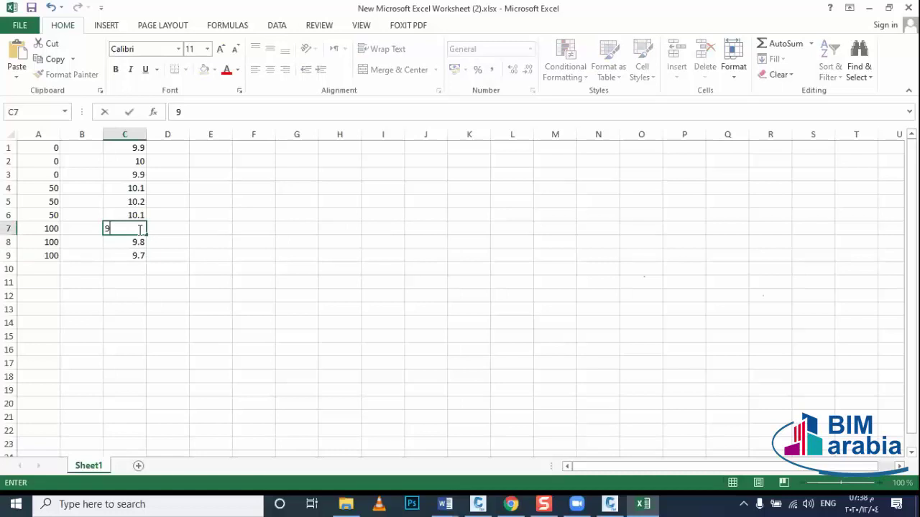
type(".7")
left_click(185, 238)
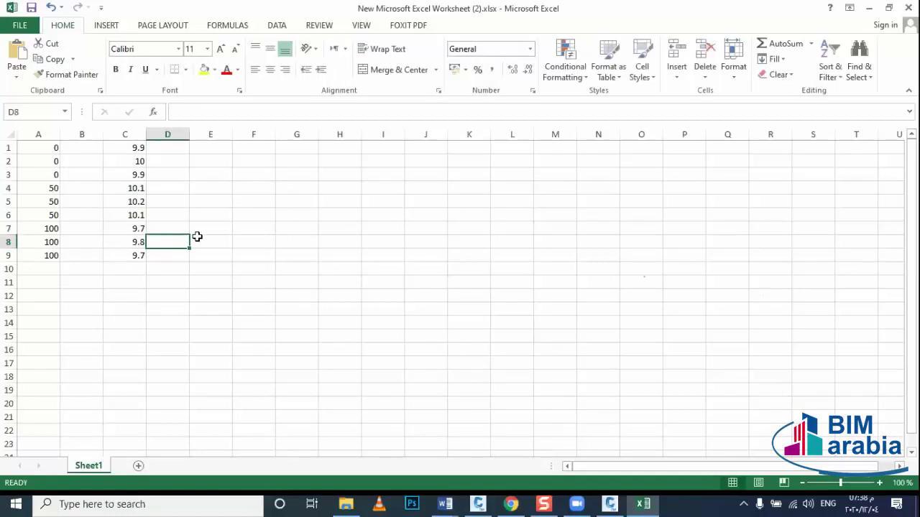
left_click(197, 237)
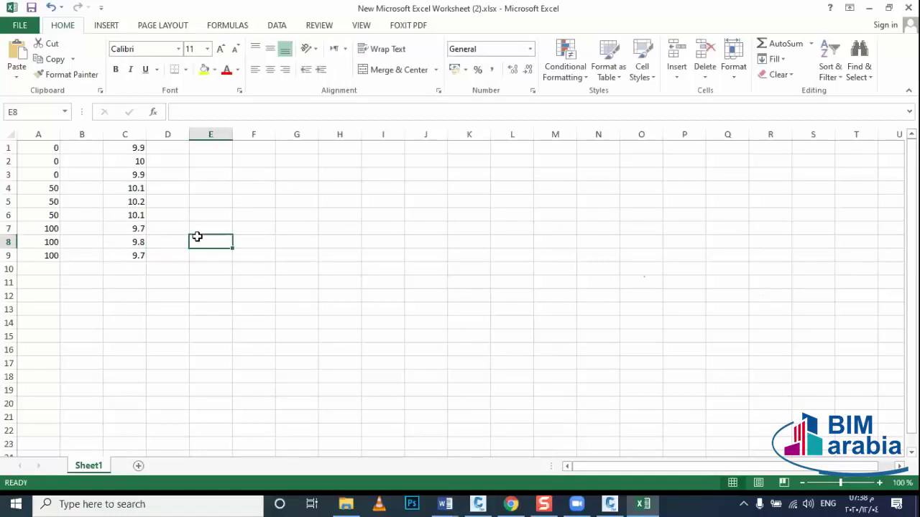
left_click(81, 160)
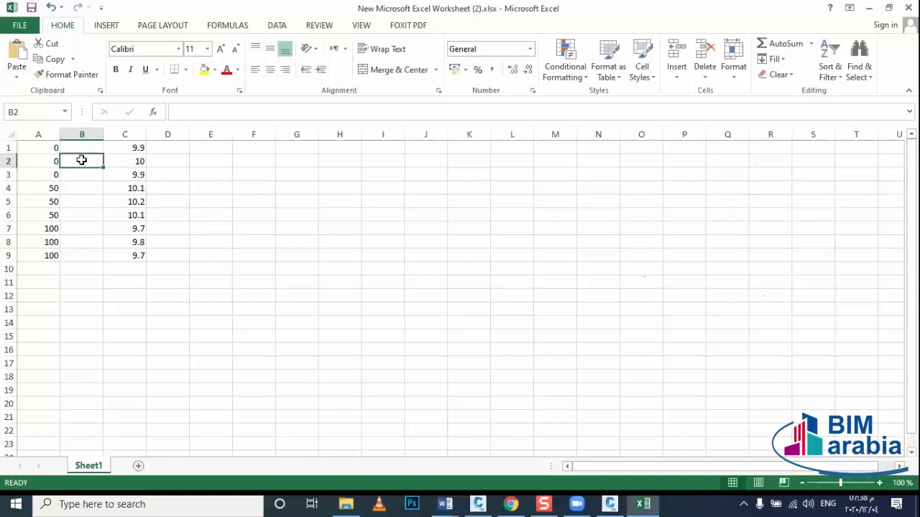
Enter offsets 5, 0 and -5 in cells B1:B3.
type("0")
left_click(85, 149)
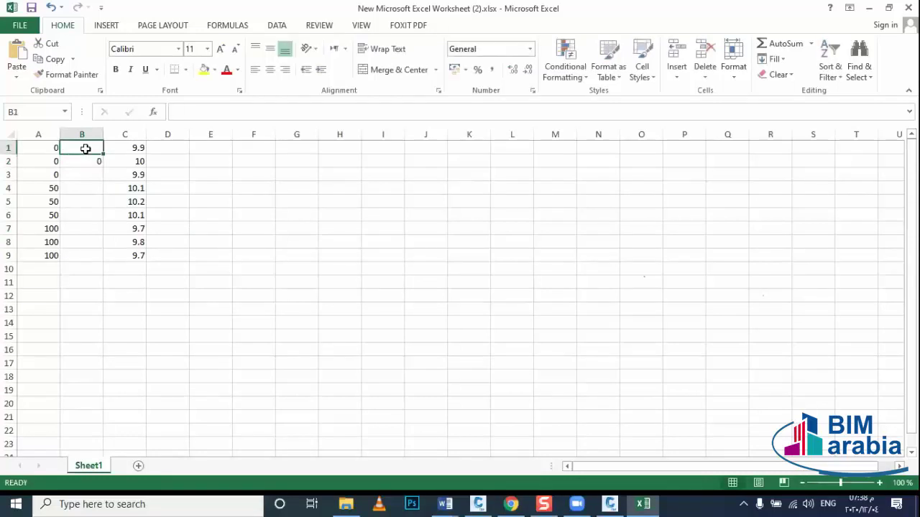
type("5")
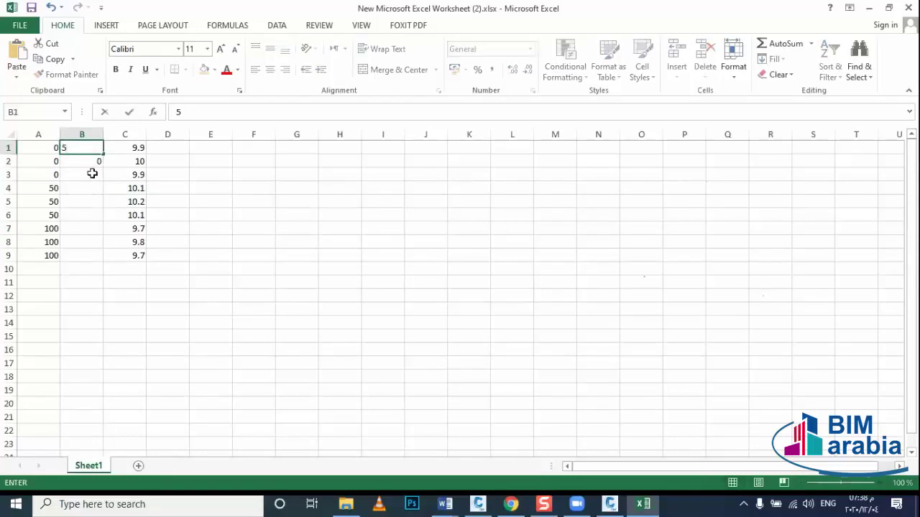
double_click(92, 173)
type("-5")
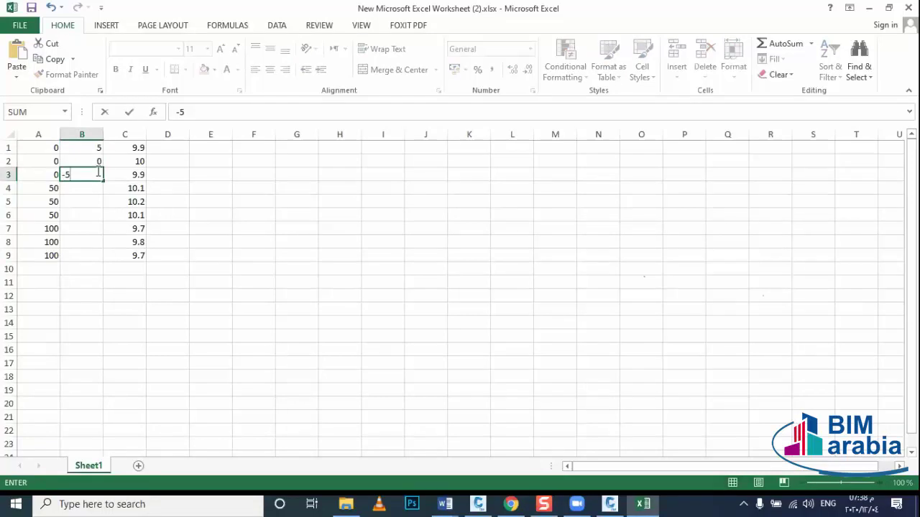
left_click(96, 188)
Copy the offsets 5, 0, -5 from B1:B3 into B4:B6 and B7:B9.
left_click(91, 148)
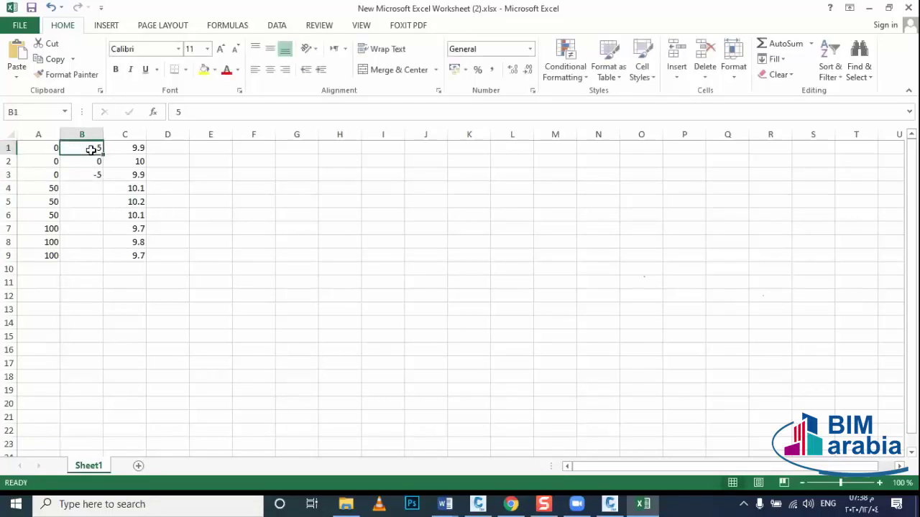
left_click_drag(91, 149, 93, 256)
key("ctrl+c")
left_click(94, 185)
key("ctrl+v")
left_click(93, 231)
key("ctrl+v")
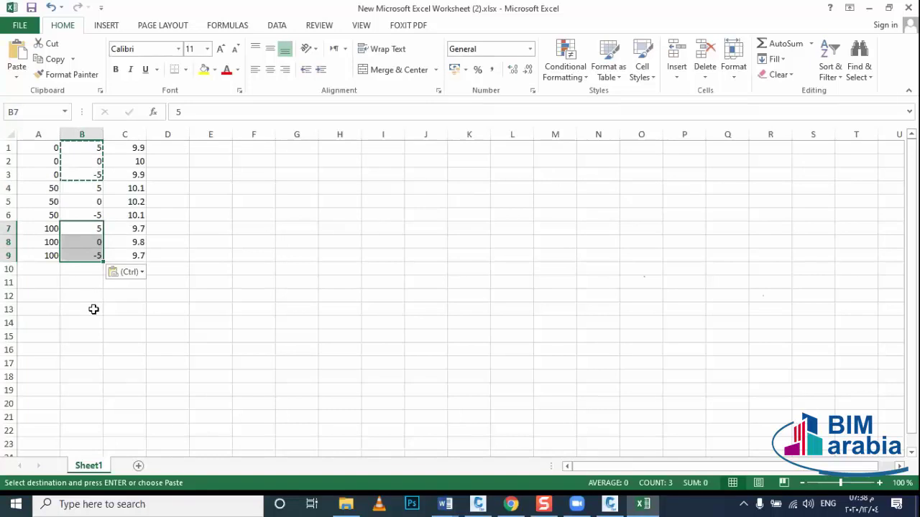
left_click(93, 309)
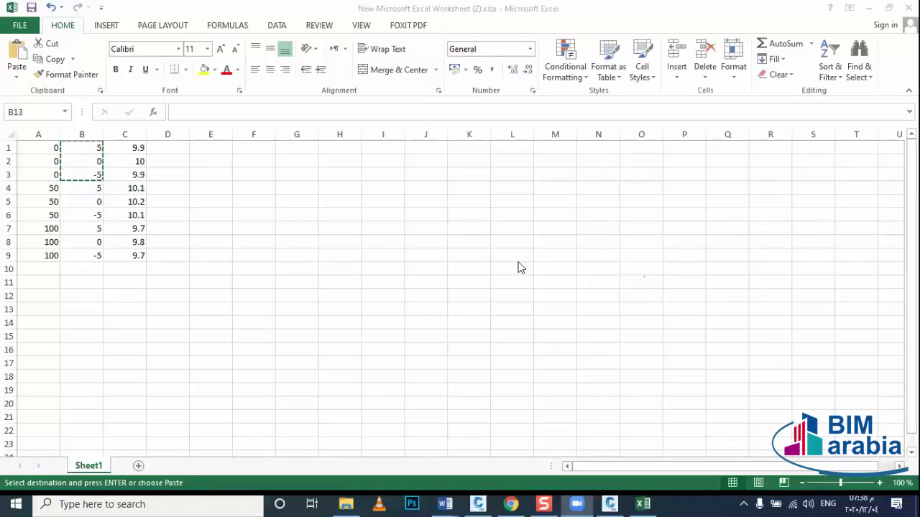
Review the values in A2 and C2:C6, then open the workbook's File Info page.
left_click(485, 296)
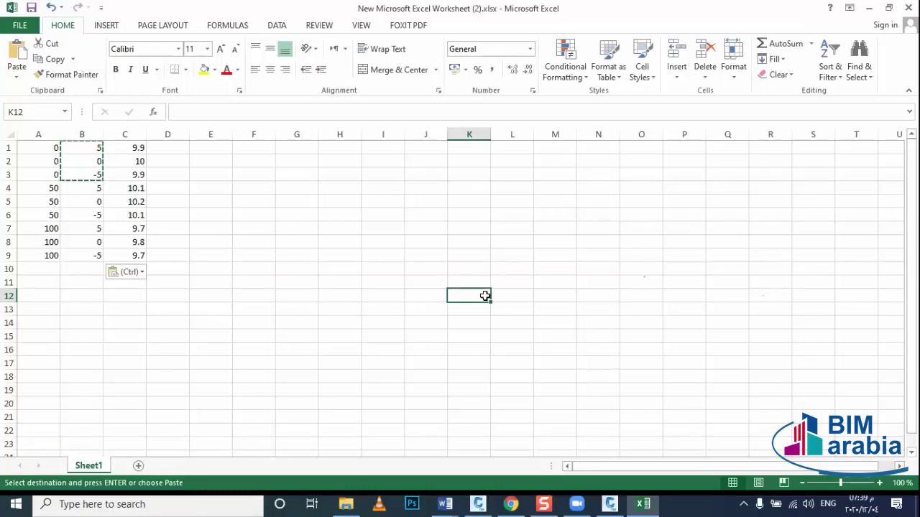
left_click(223, 253)
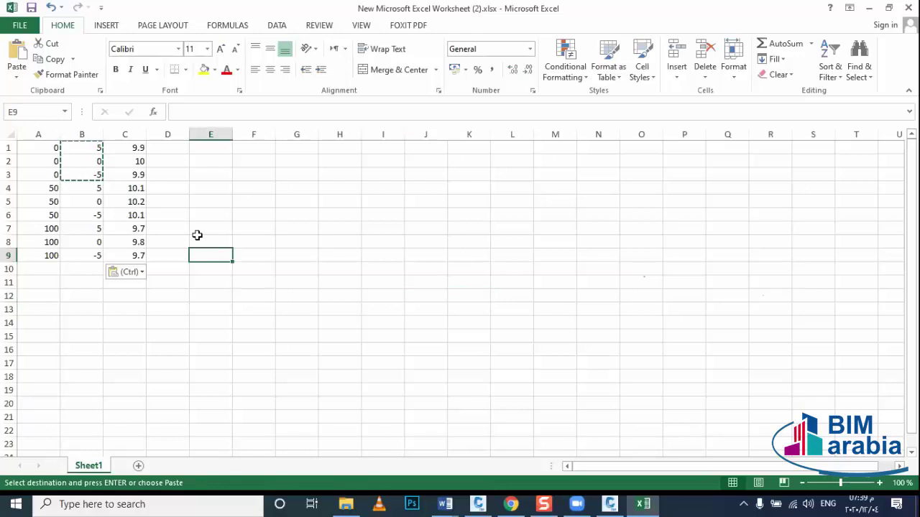
left_click(52, 162)
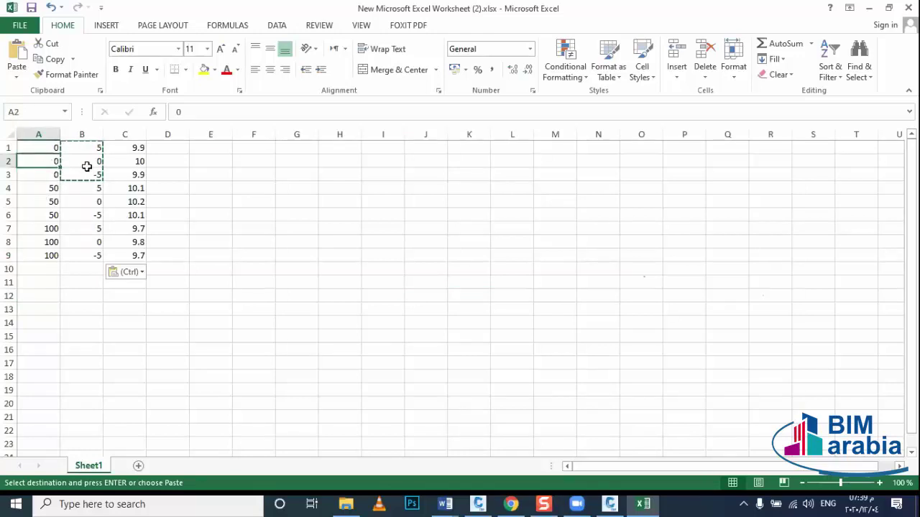
left_click(133, 162)
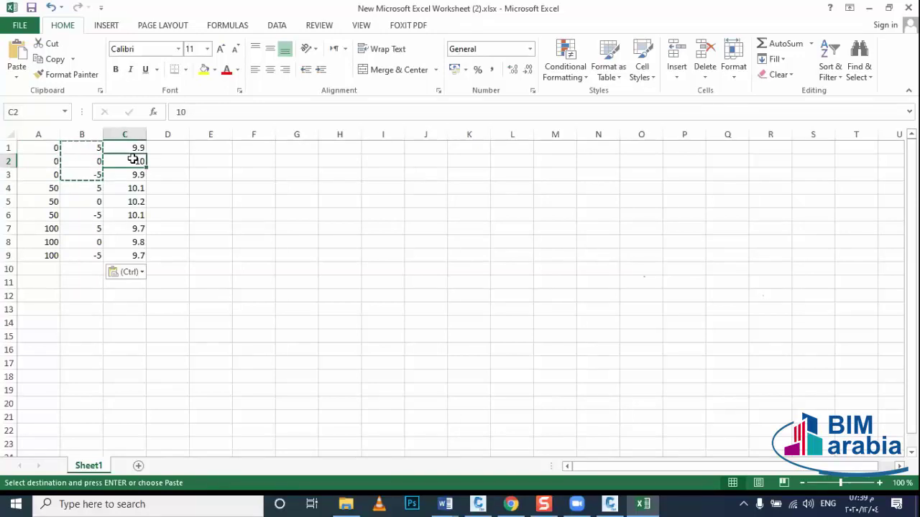
left_click(132, 175)
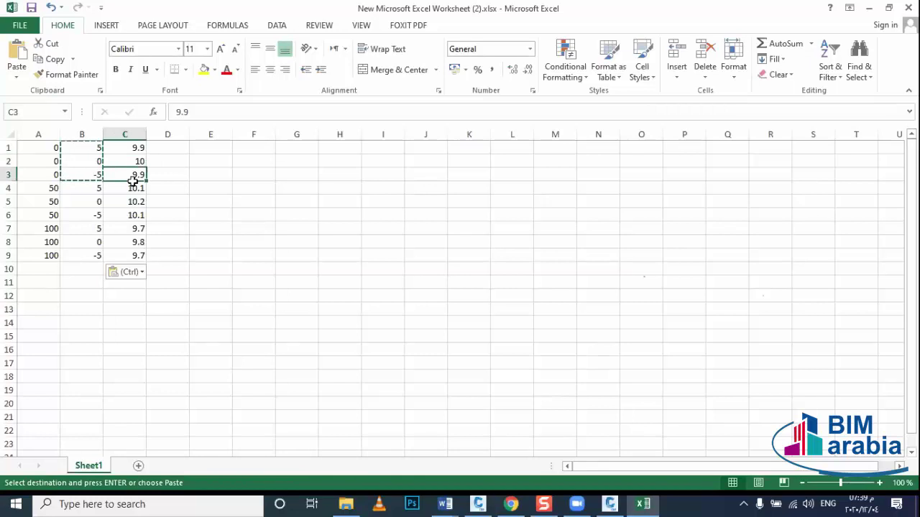
left_click(131, 189)
left_click(133, 211)
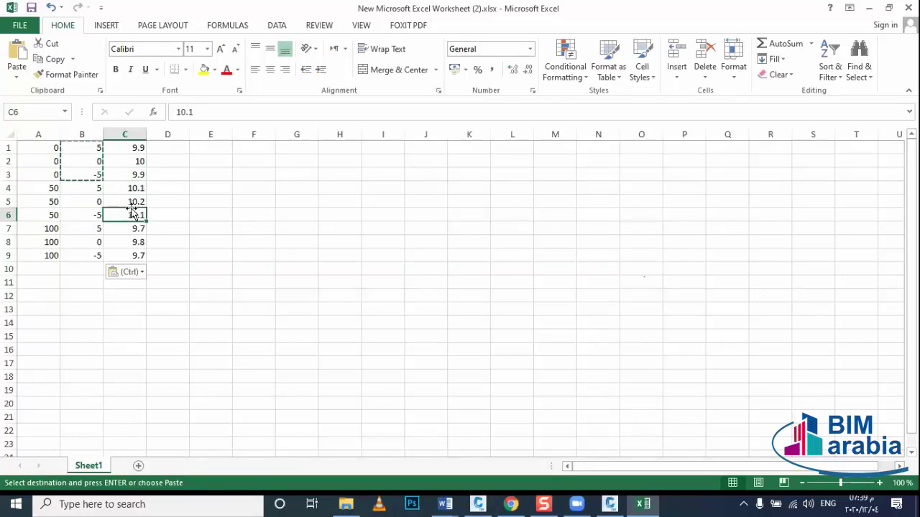
left_click(20, 29)
left_click(20, 28)
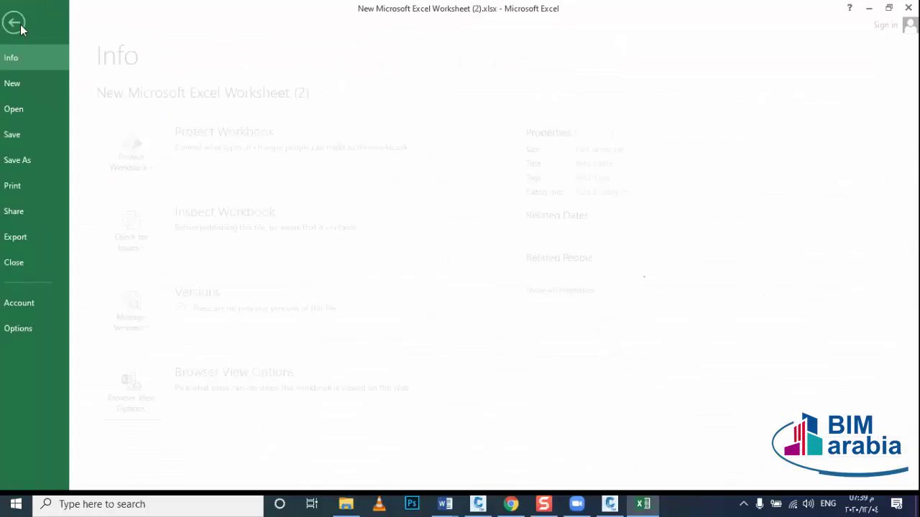
Save the sheet to the Desktop as AG in CSV (Comma delimited) format, then minimize Excel.
left_click(34, 160)
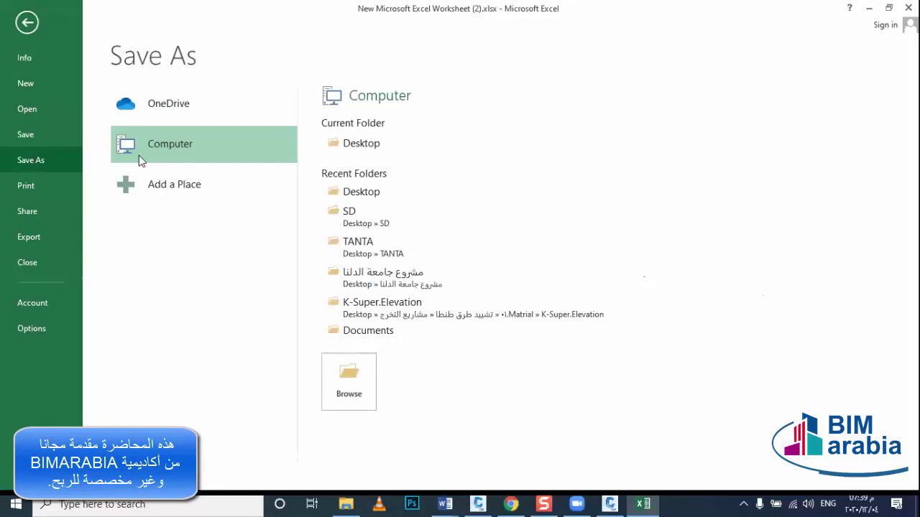
left_click(378, 147)
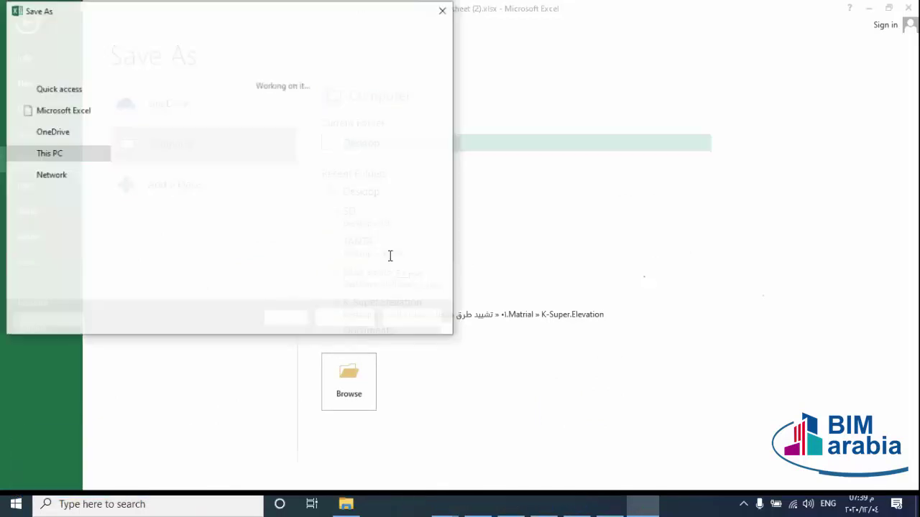
type("A")
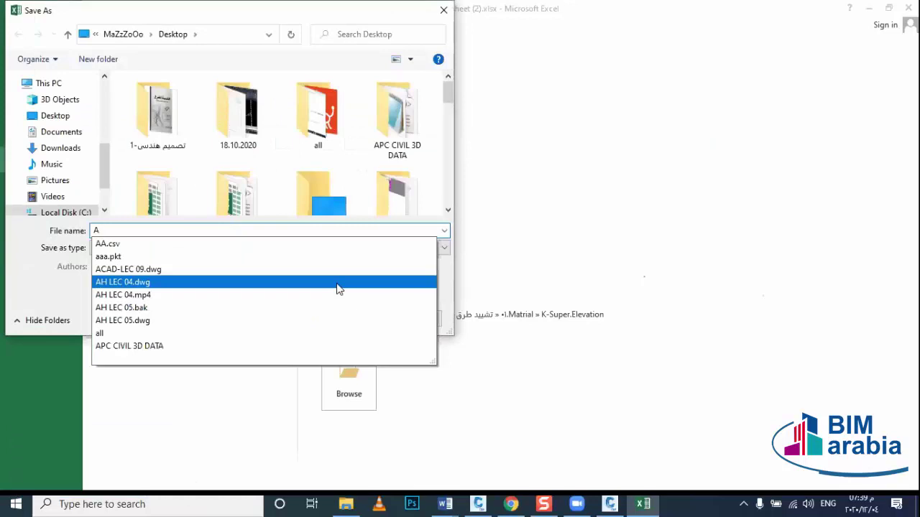
type("B")
key("BackSpace")
type("G")
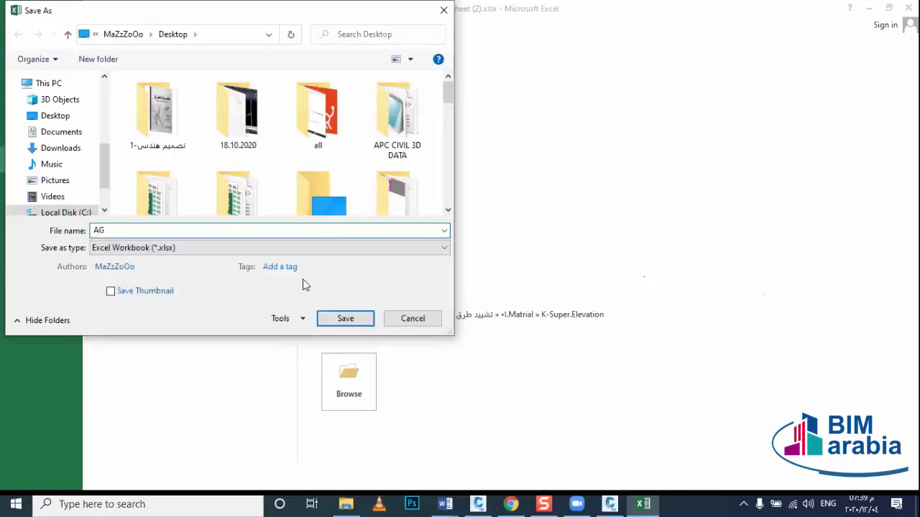
left_click(180, 247)
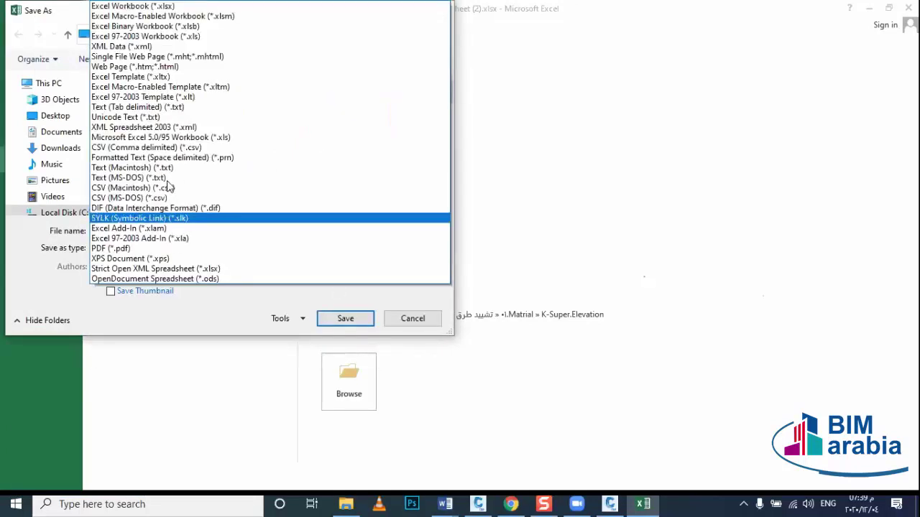
left_click(169, 147)
left_click(332, 302)
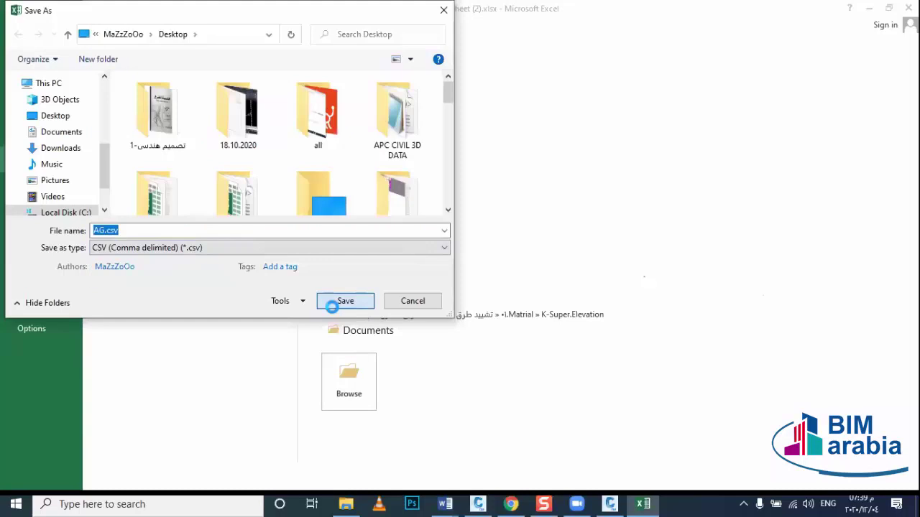
left_click(408, 288)
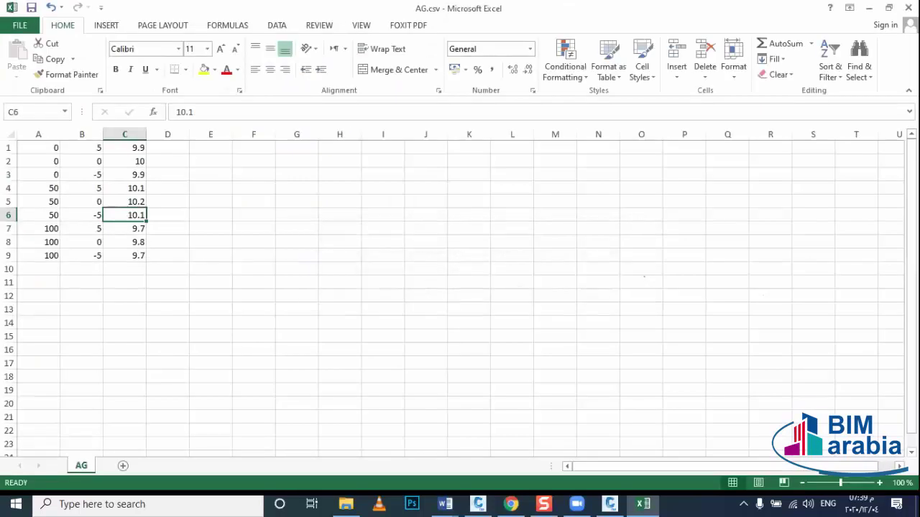
left_click(868, 7)
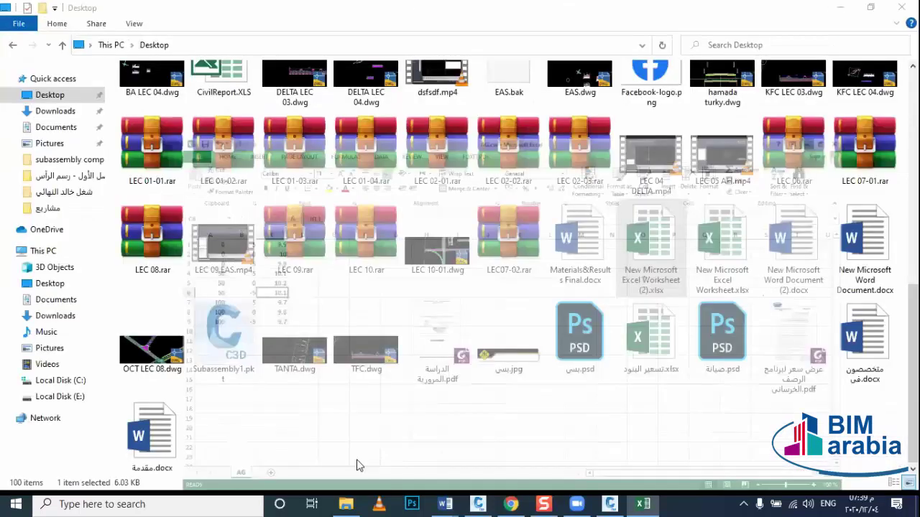
Open AG.csv from the Desktop in Notepad and select a semicolon separator.
double_click(223, 431)
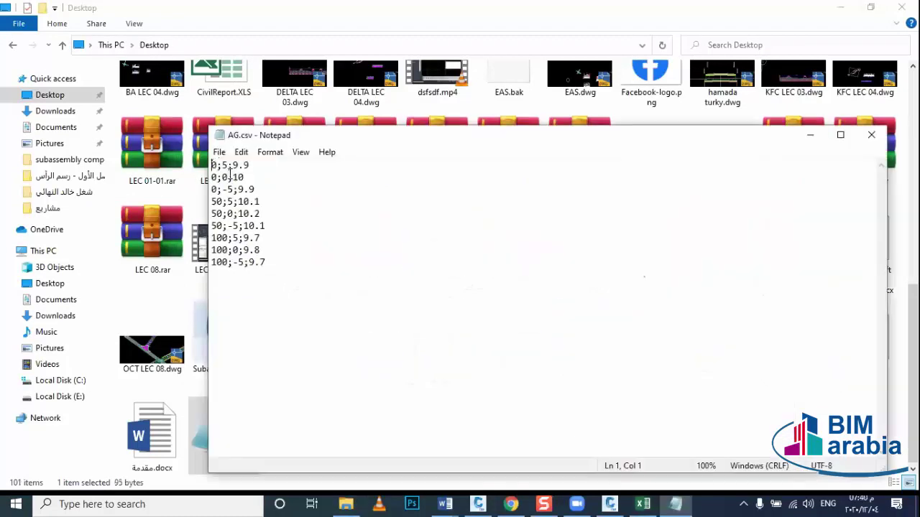
left_click_drag(215, 165, 220, 166)
Replace all semicolons in AG.csv with commas, then start Save As under a new name.
key("ctrl+h")
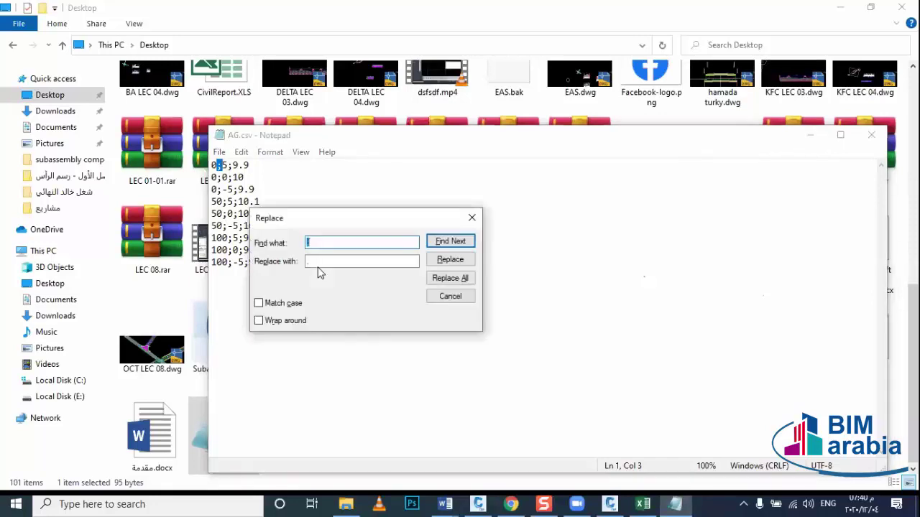
left_click(307, 262)
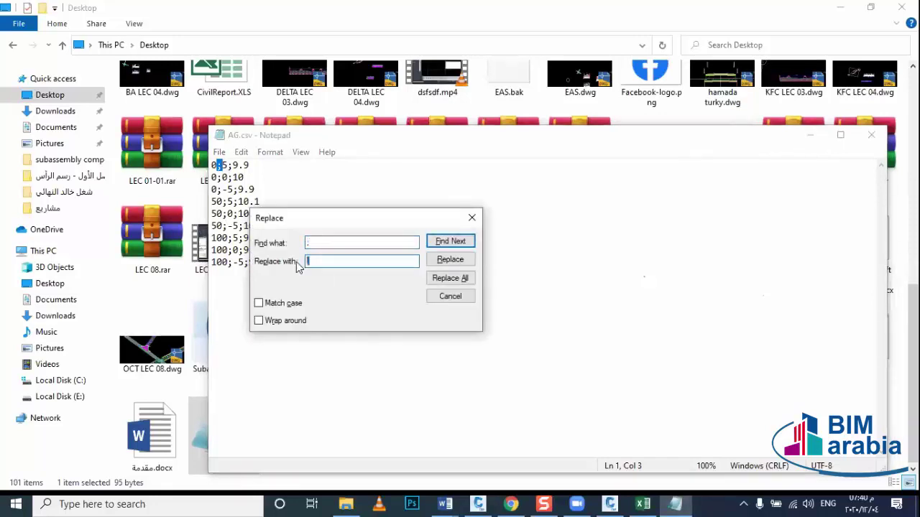
type(",")
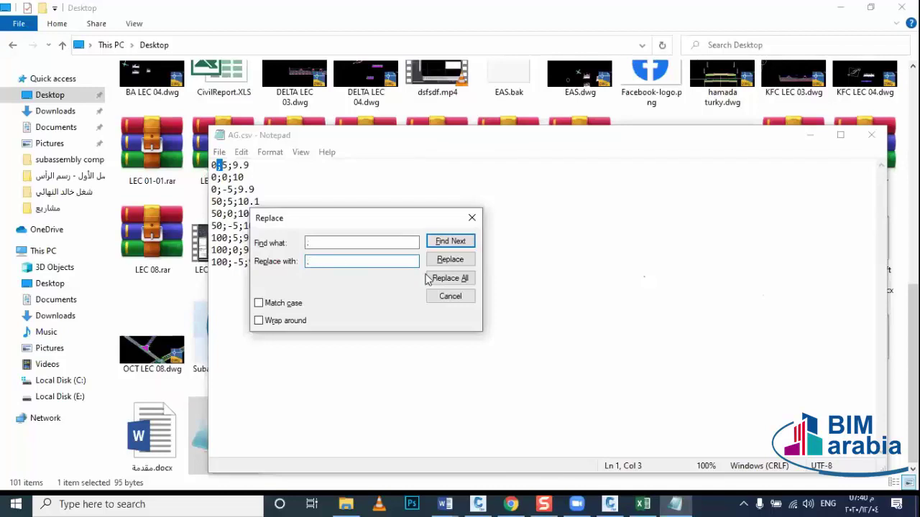
left_click(431, 279)
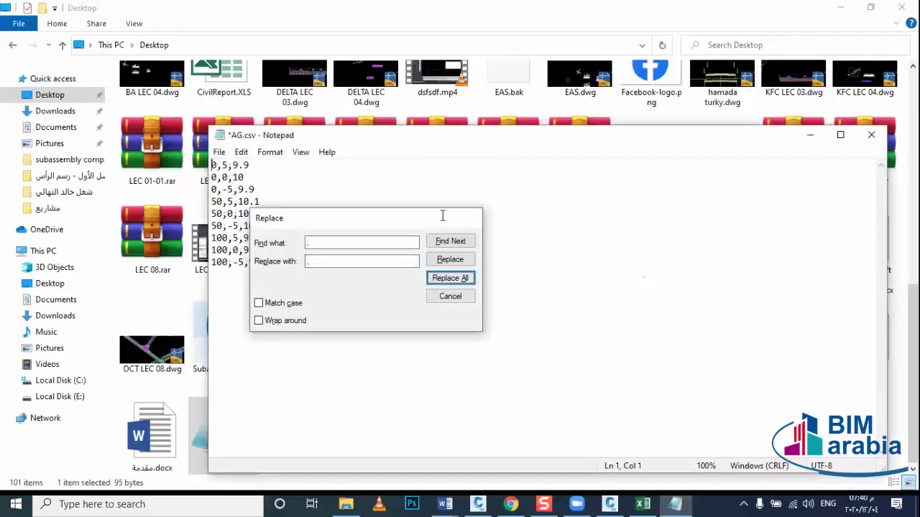
left_click(471, 217)
left_click(219, 152)
left_click(250, 213)
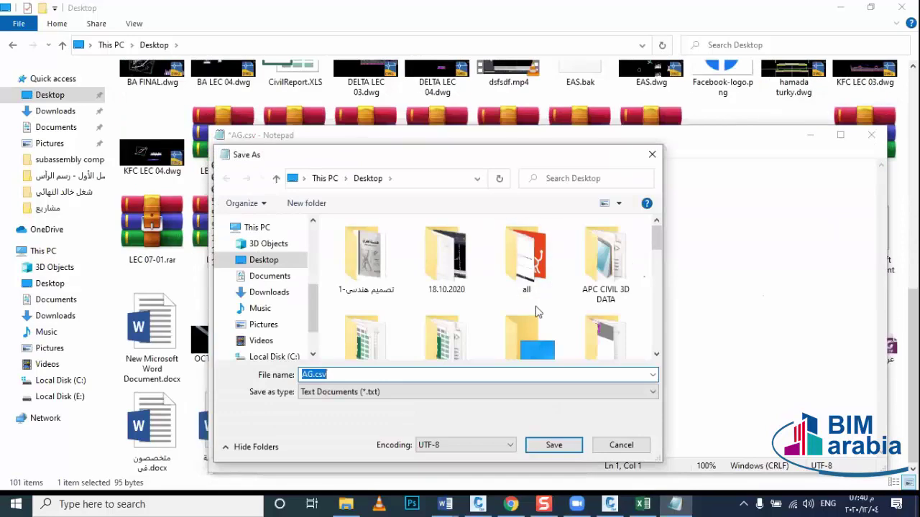
Save the comma-separated file as AG2.csv on the Desktop and close Notepad.
key("Home")
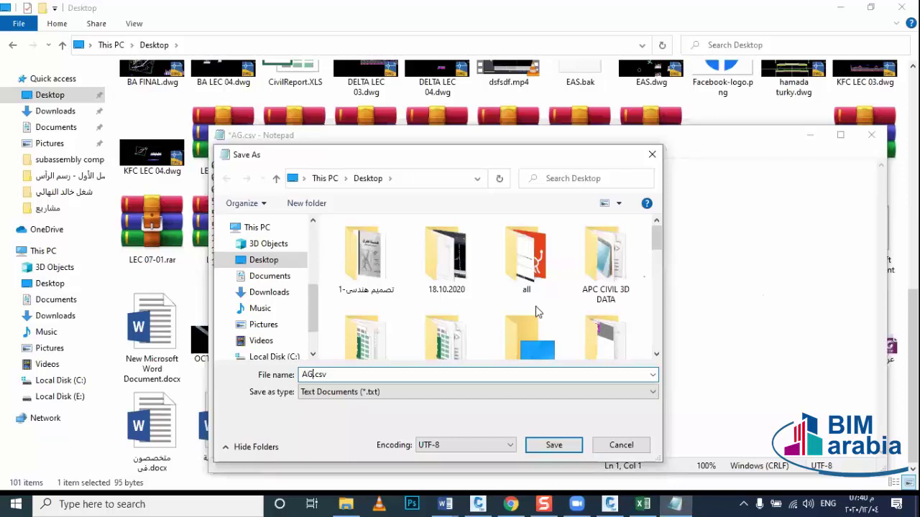
type("2")
key("Return")
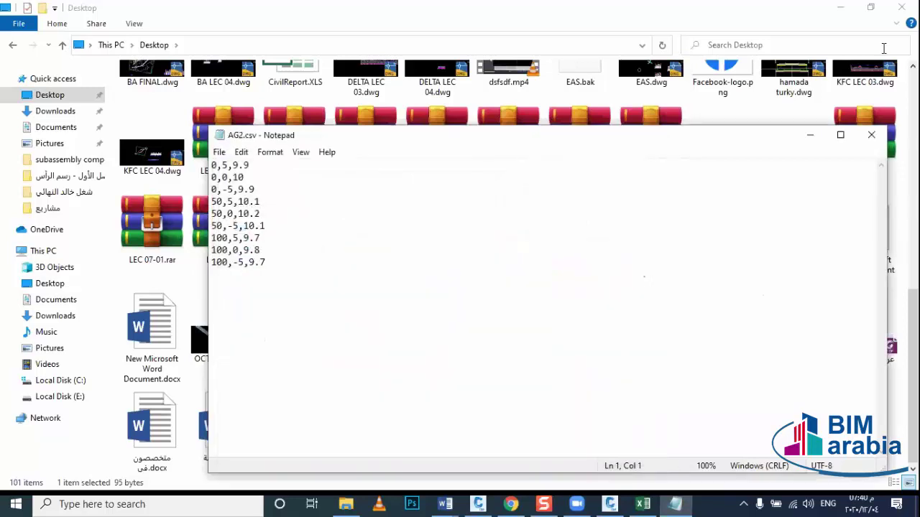
left_click(870, 134)
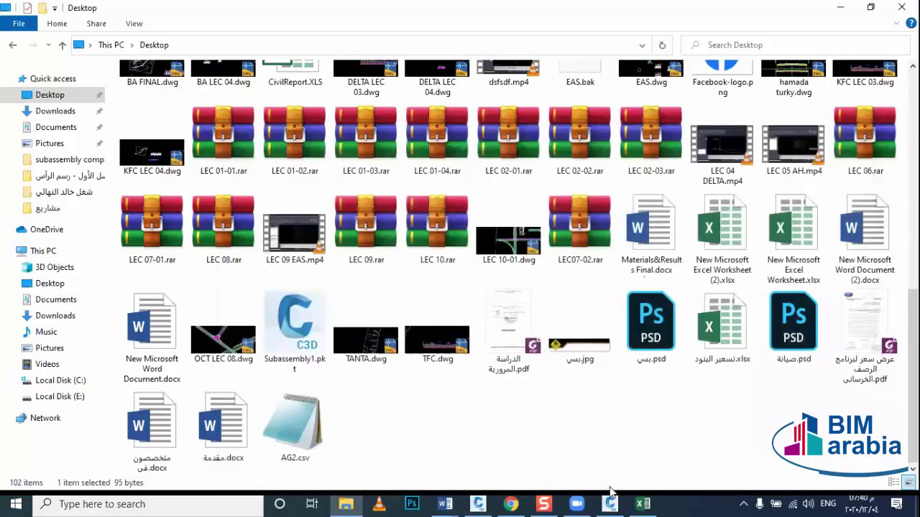
left_click(610, 504)
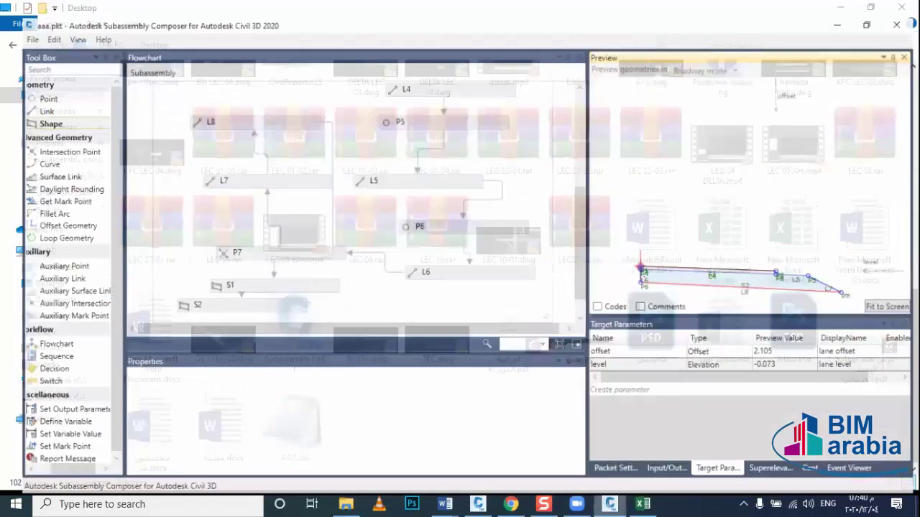
Switch to Civil 3D and create a new blank drawing.
left_click(478, 504)
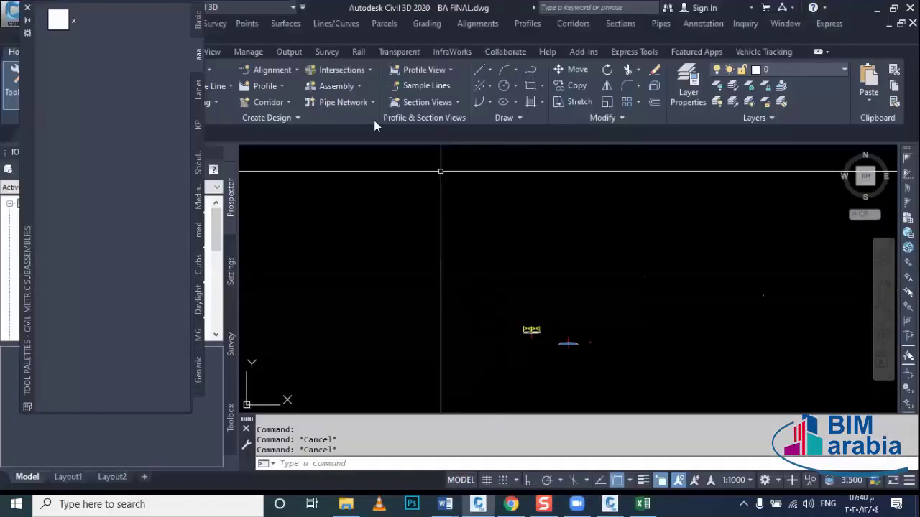
left_click(29, 8)
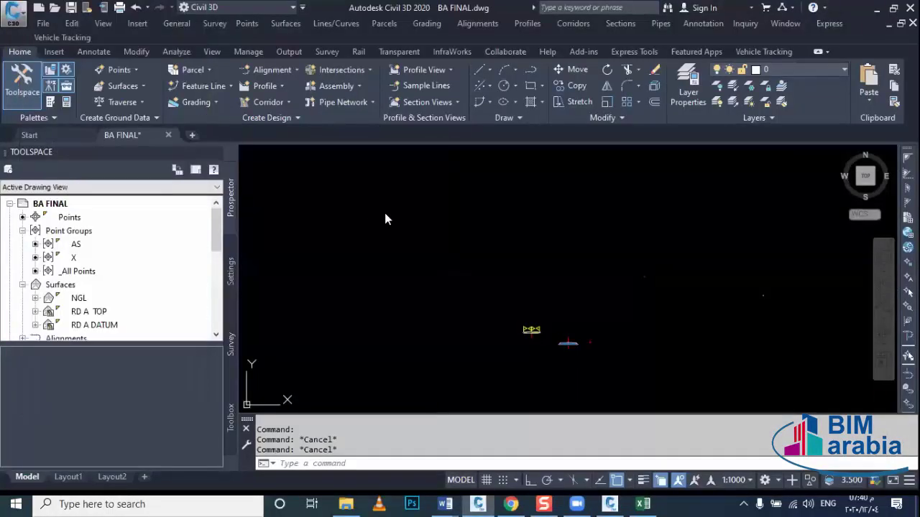
key("ctrl+n")
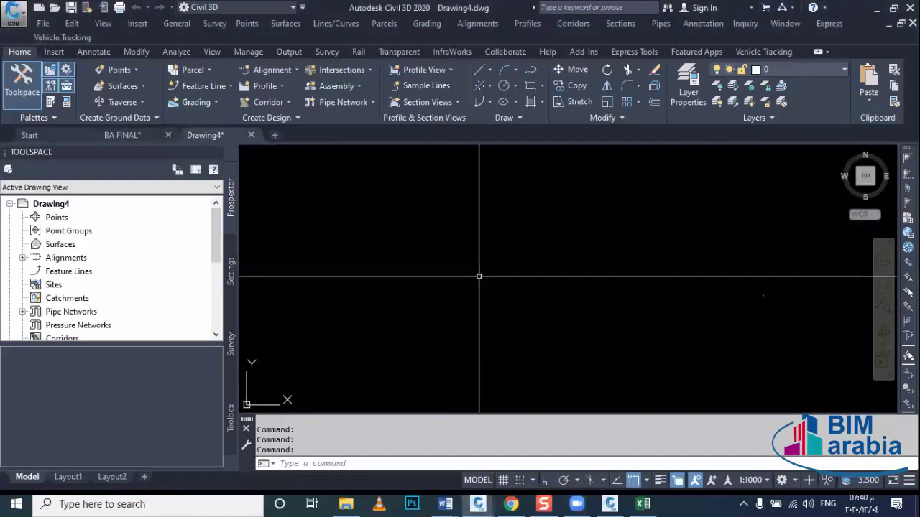
Draw a straight vertical 100 m polyline with PL and Ortho turned on.
type("PL")
key("Return")
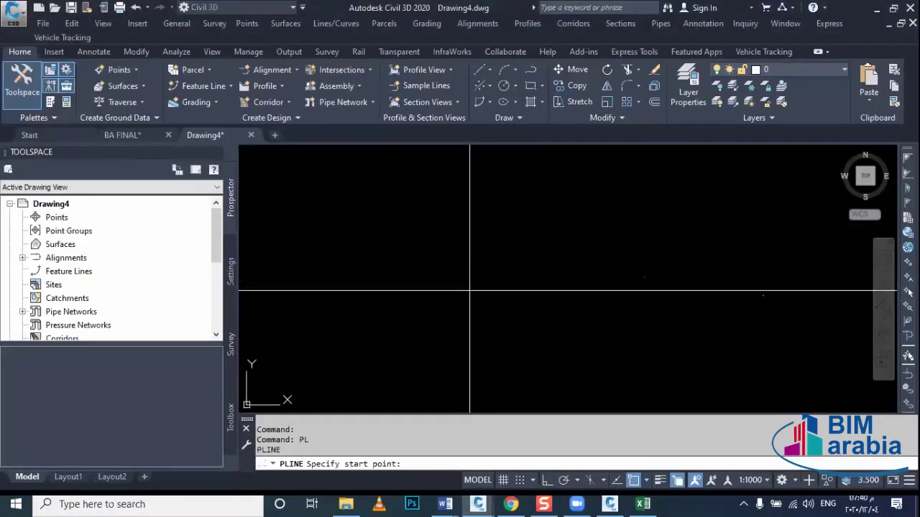
key("F8")
left_click(521, 354)
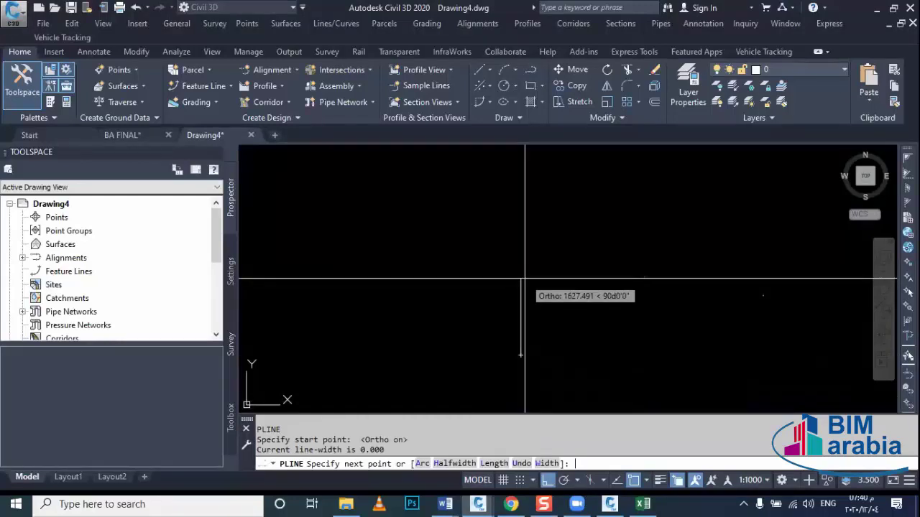
type("100")
key("Return")
key("Escape")
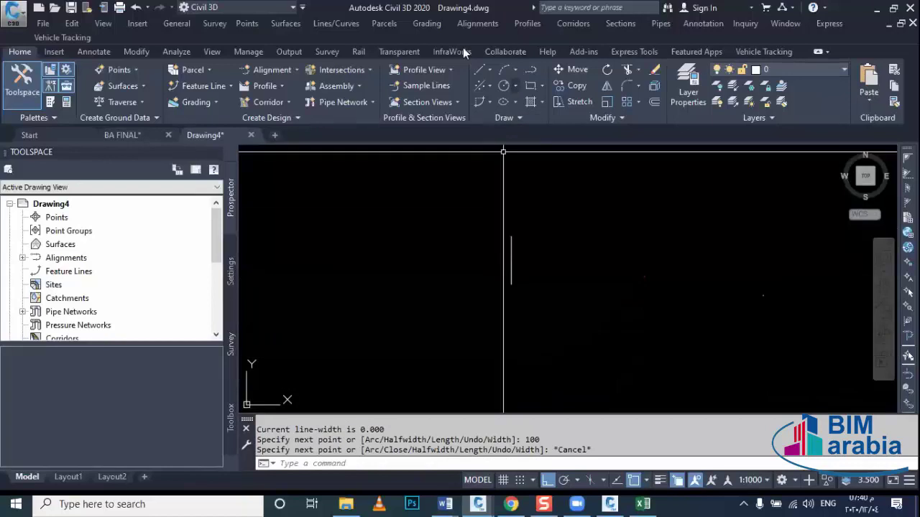
Create an alignment named 1 from the vertical polyline.
left_click(477, 23)
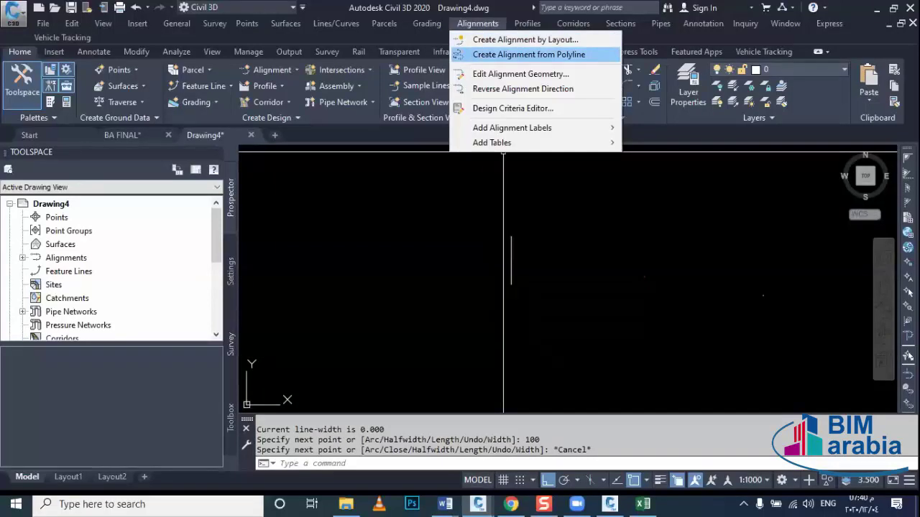
left_click(489, 56)
left_click(513, 274)
key("Return")
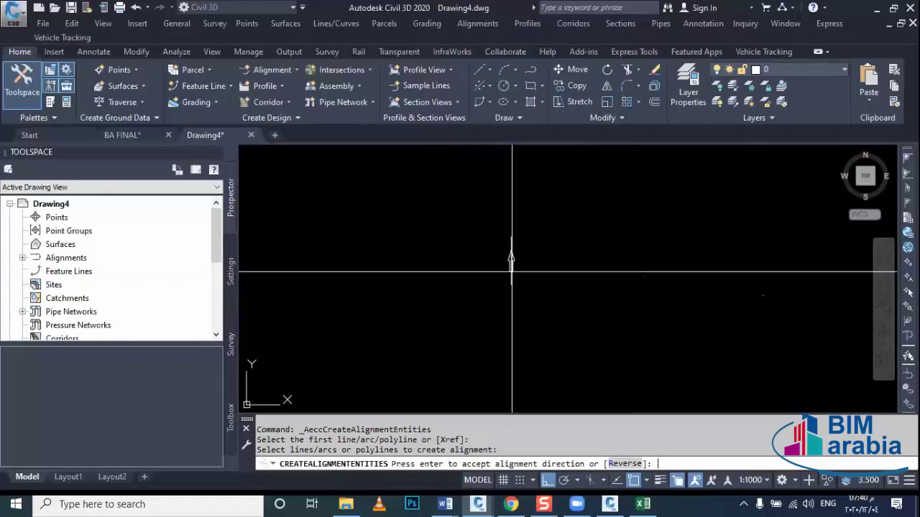
key("Return")
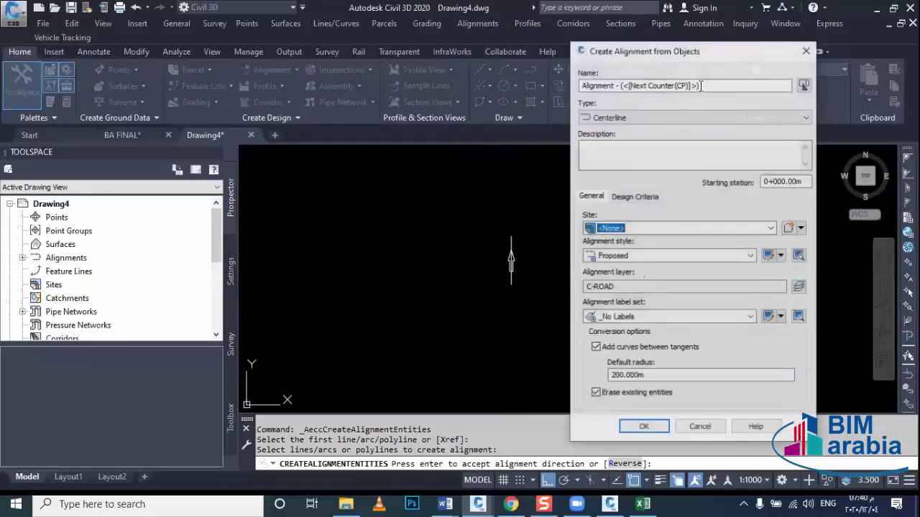
triple_click(700, 85)
type("1")
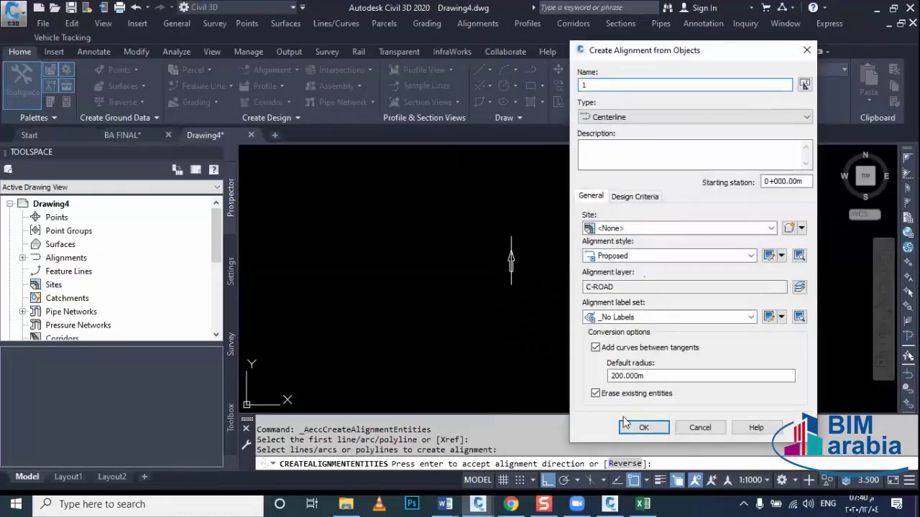
left_click(639, 427)
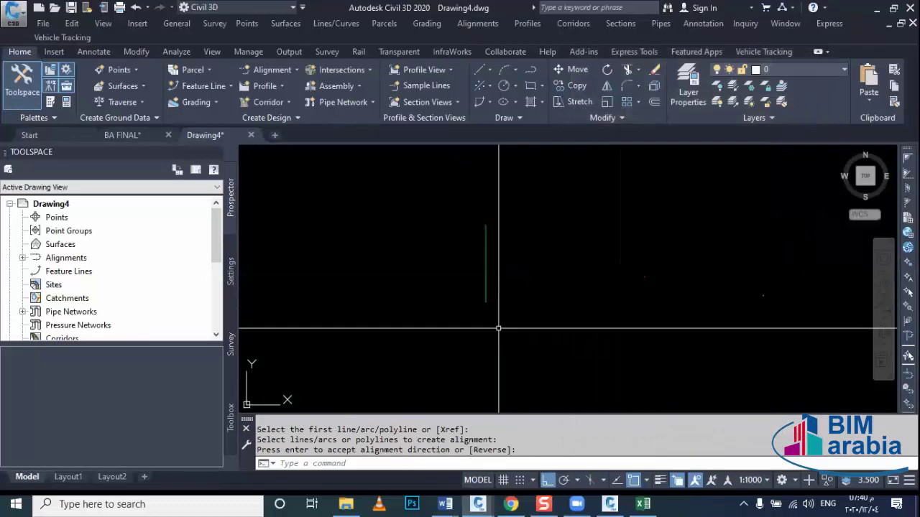
Add major station labels to alignment 1 at a 50 m increment.
middle_click_drag(498, 327, 492, 364)
left_click_drag(510, 307, 436, 300)
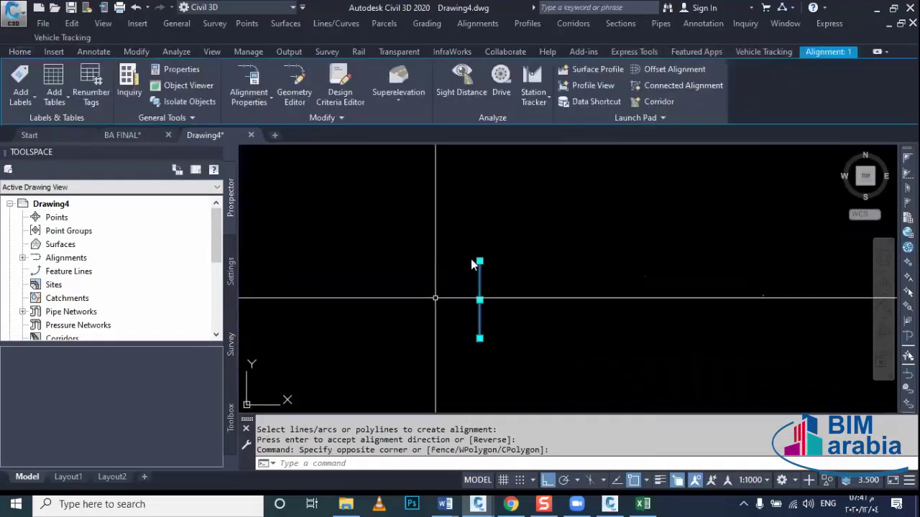
right_click(436, 266)
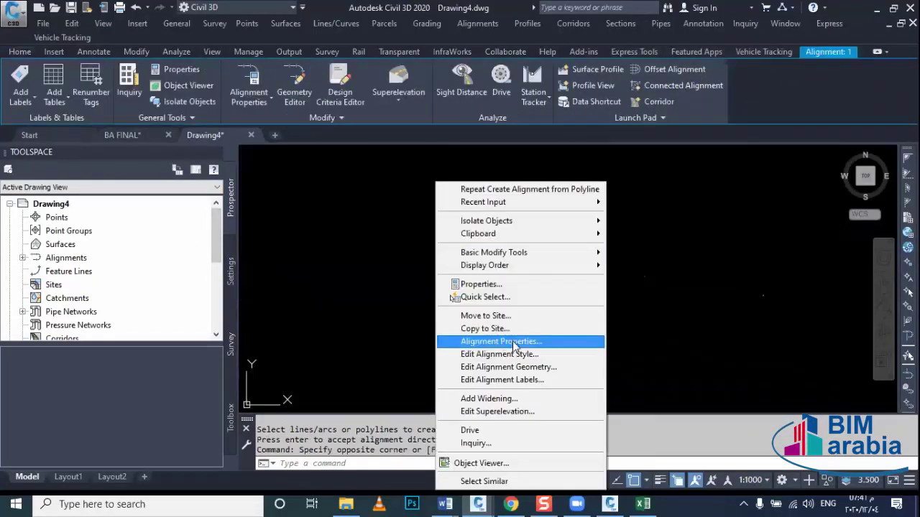
left_click(501, 380)
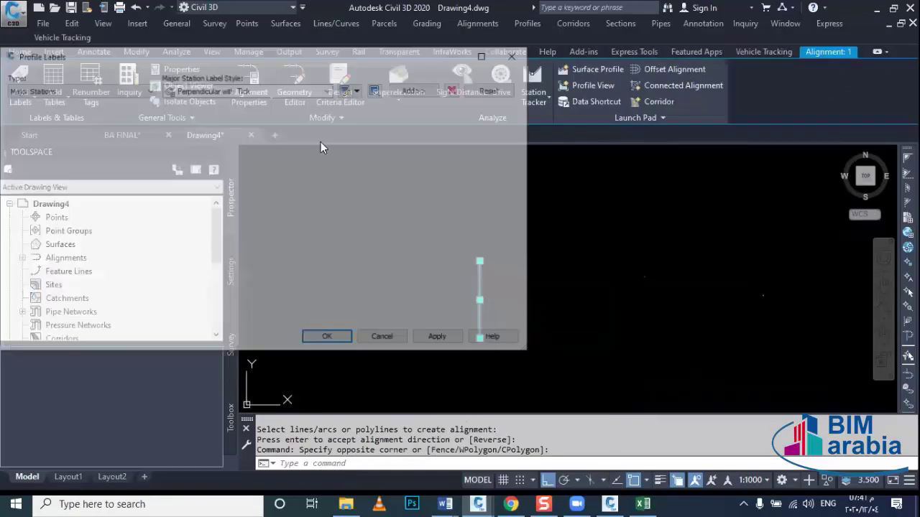
left_click(417, 88)
double_click(197, 130)
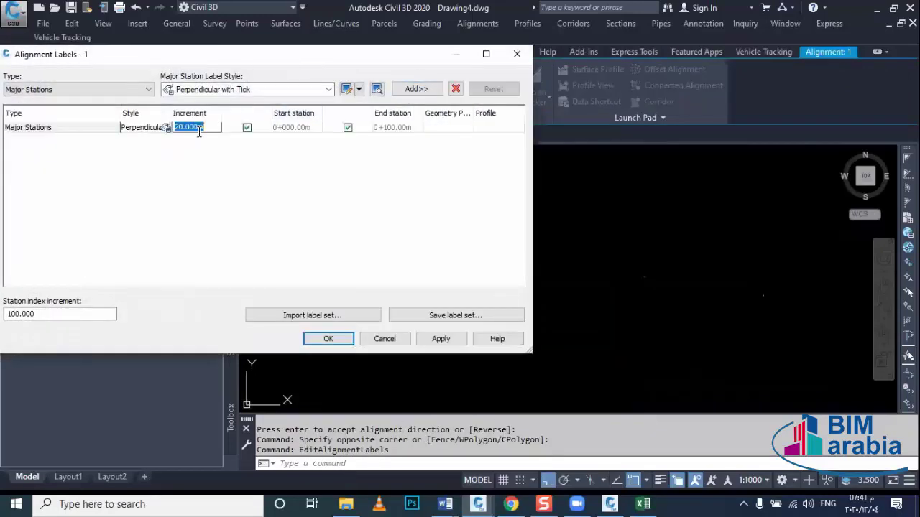
type("50")
key("Return")
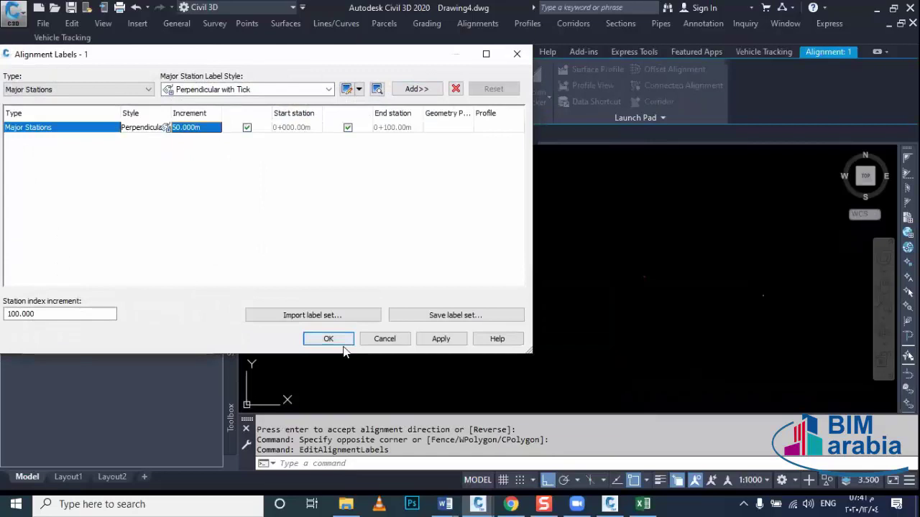
left_click(339, 341)
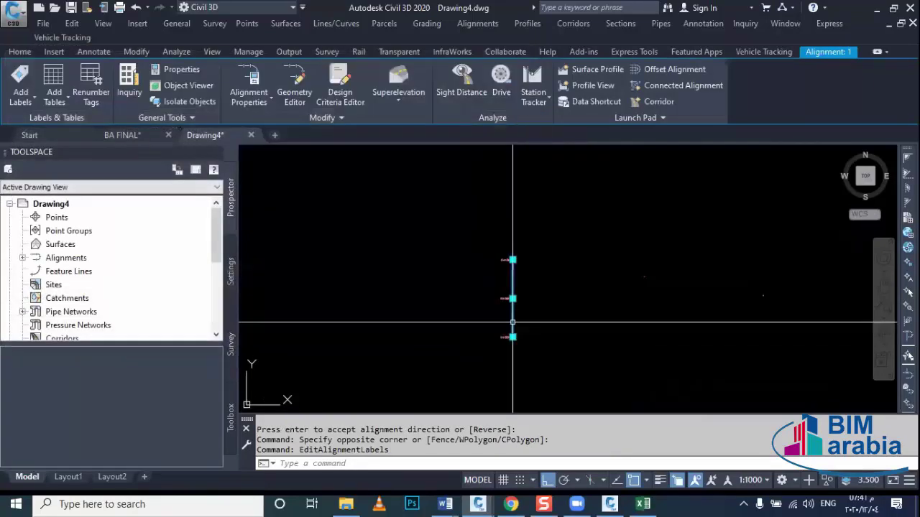
key("Escape")
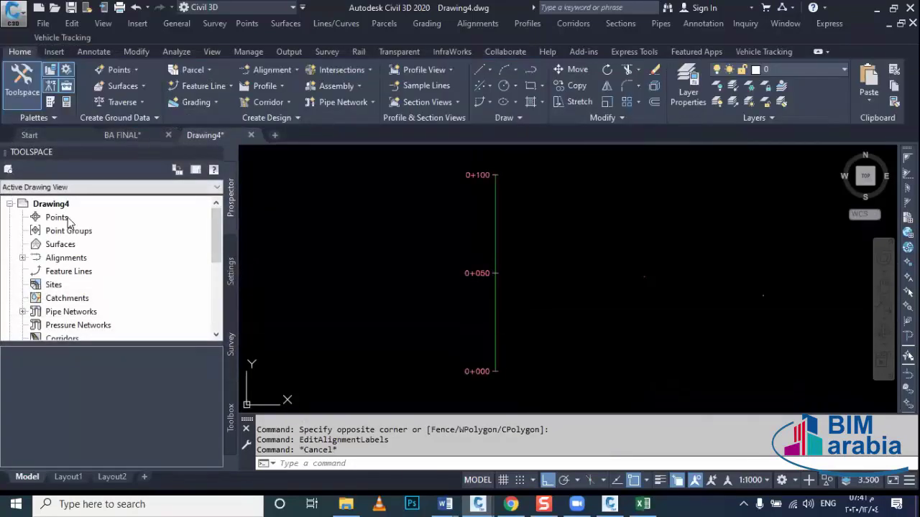
From Points > Create, launch the alignment tool Import From File.
left_click(79, 218)
right_click(88, 219)
left_click(117, 227)
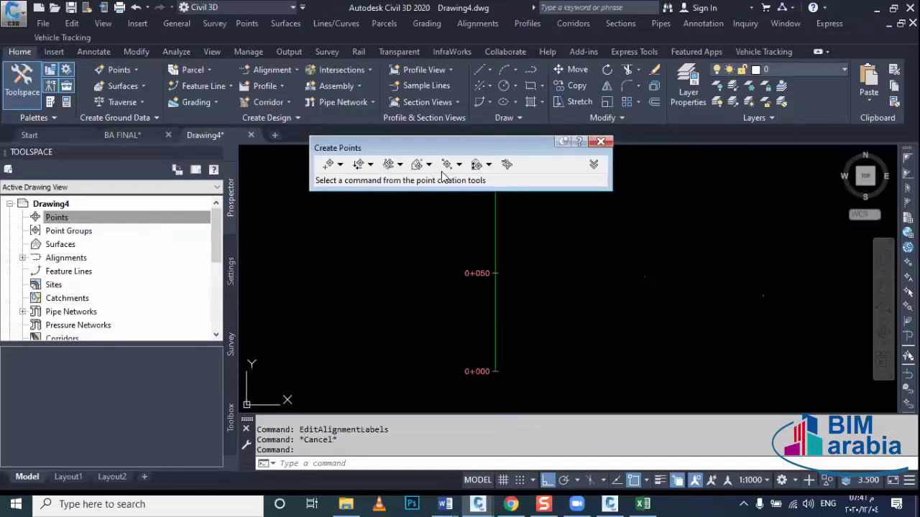
left_click(429, 165)
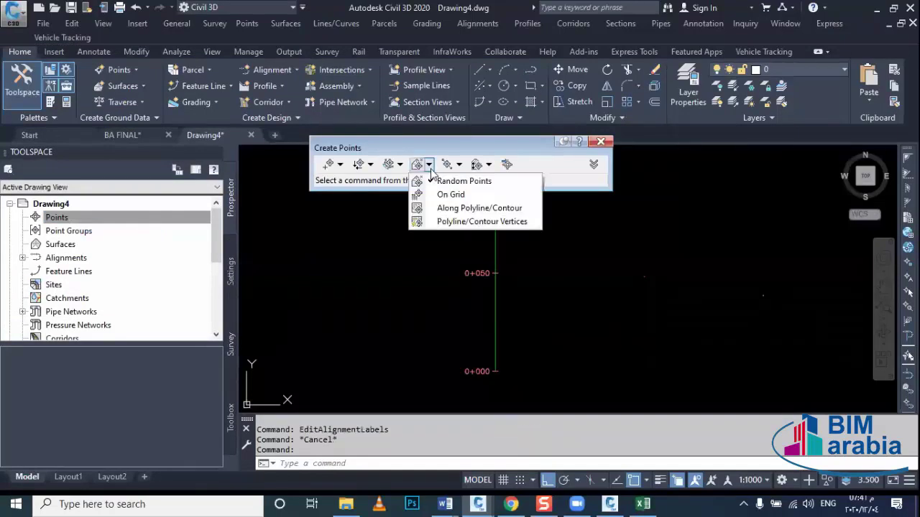
left_click(400, 165)
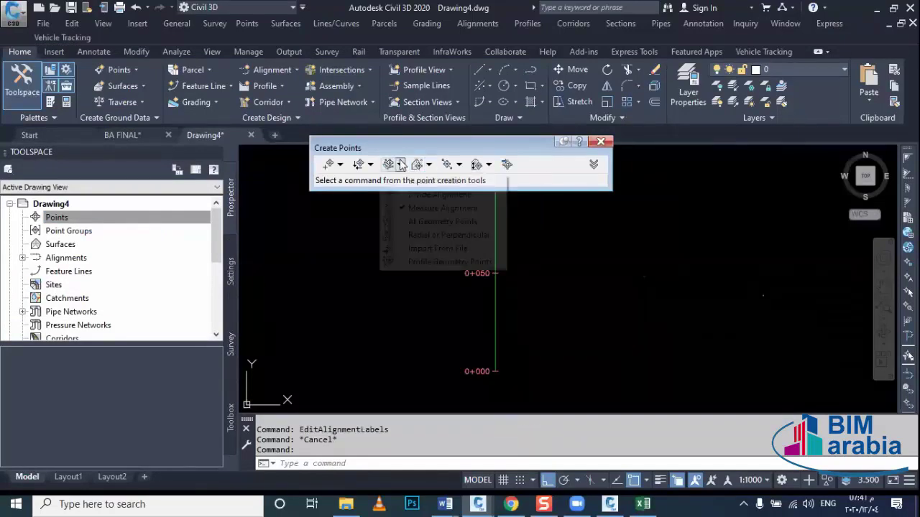
left_click(402, 256)
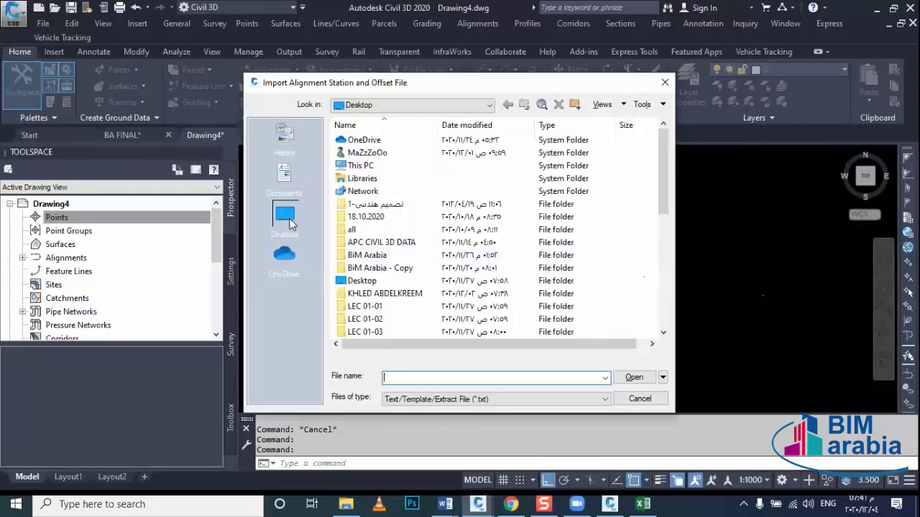
Browse the Desktop files in the import dialog, keeping the text file type.
scroll(393, 302, "down", 1)
scroll(393, 302, "down", 3)
scroll(393, 302, "down", 3)
scroll(388, 287, "up", 1)
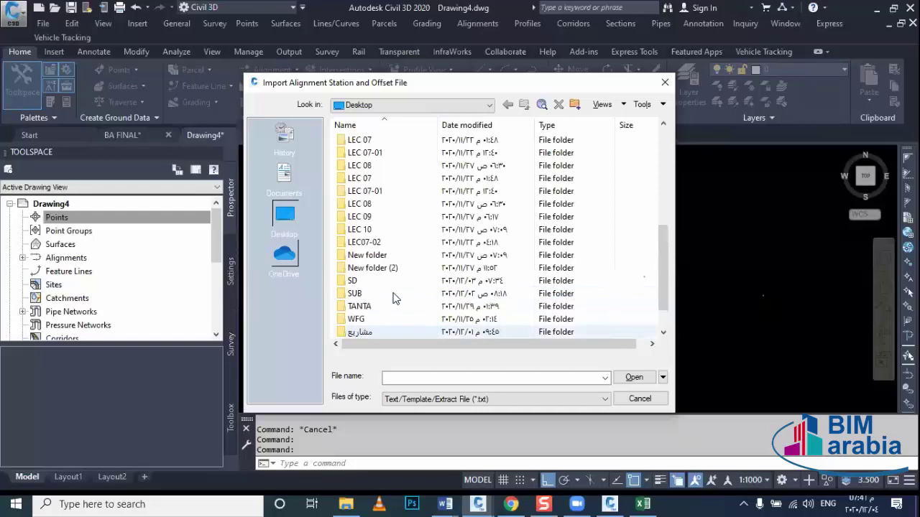
scroll(373, 237, "up", 5)
scroll(363, 197, "up", 1)
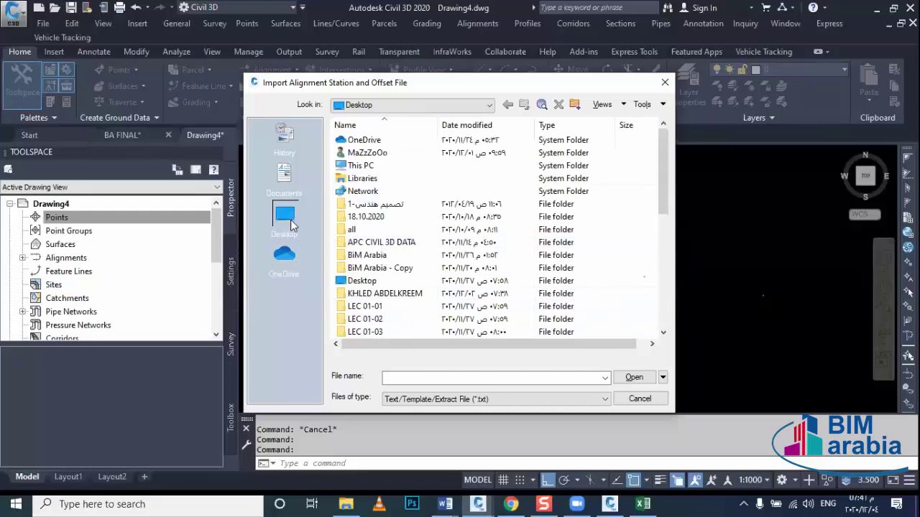
left_click(415, 400)
left_click(417, 413)
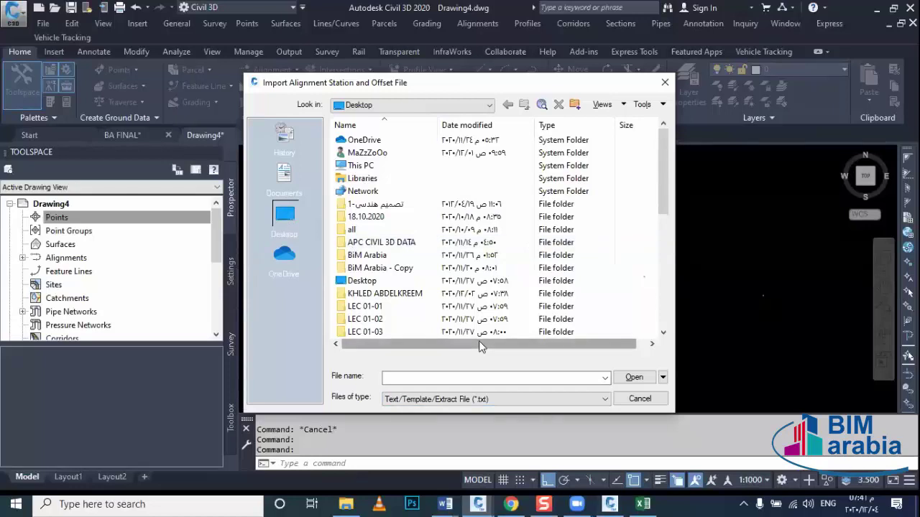
scroll(460, 288, "down", 2)
scroll(453, 266, "down", 2)
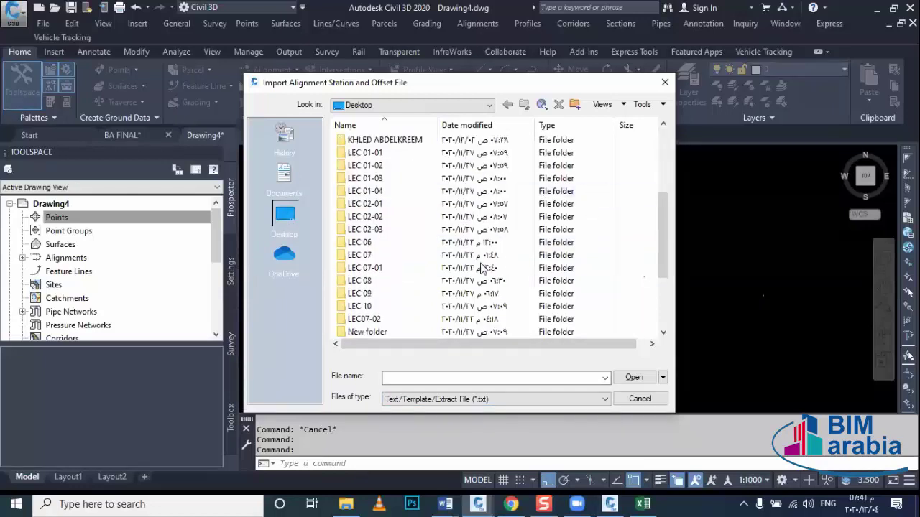
scroll(447, 257, "up", 2)
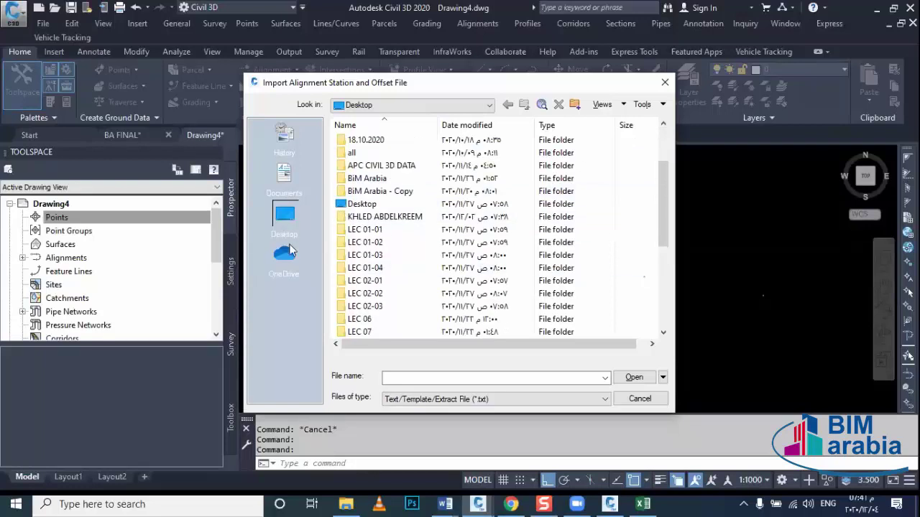
left_click(644, 503)
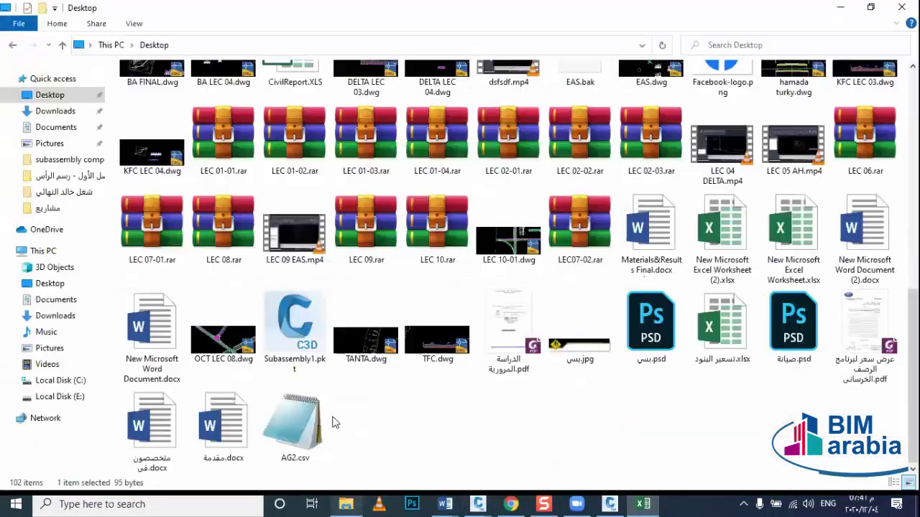
Open AG2.csv in Notepad to confirm its nine comma-separated rows, then close it.
left_click(314, 419)
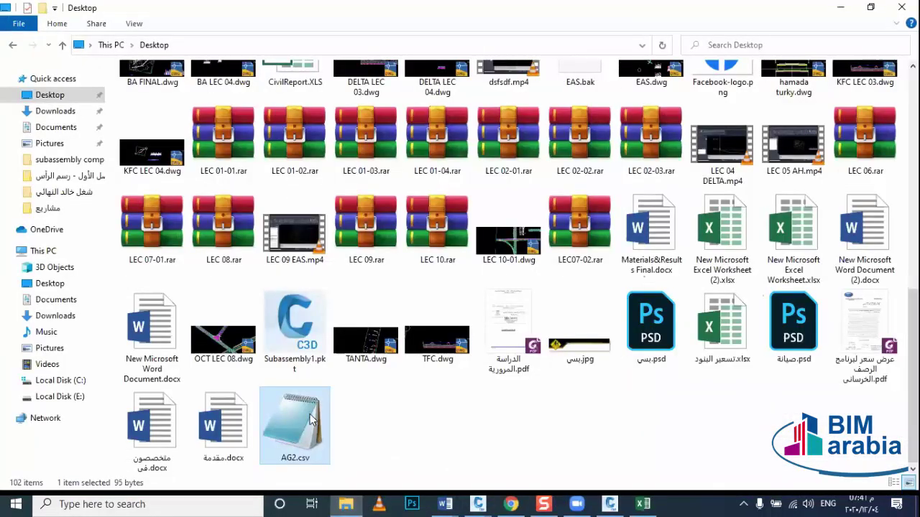
double_click(314, 420)
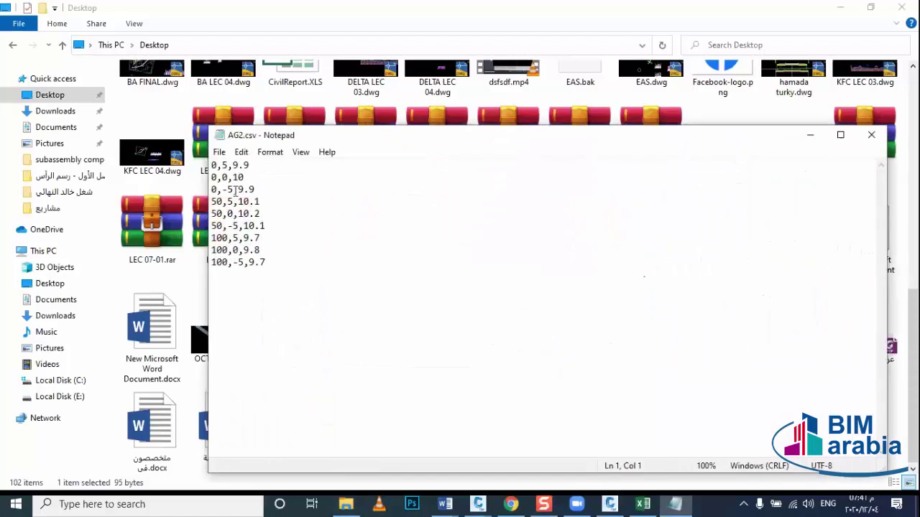
left_click(871, 135)
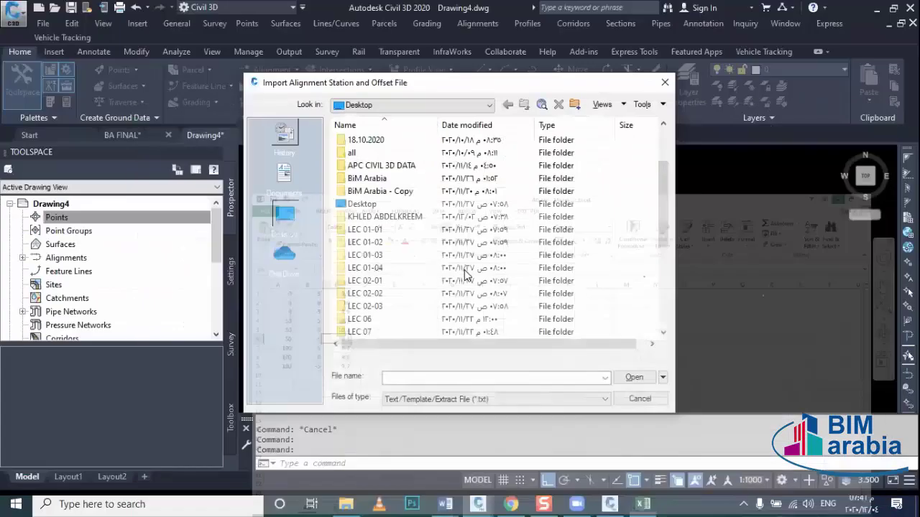
scroll(466, 273, "up", 1)
scroll(465, 273, "up", 1)
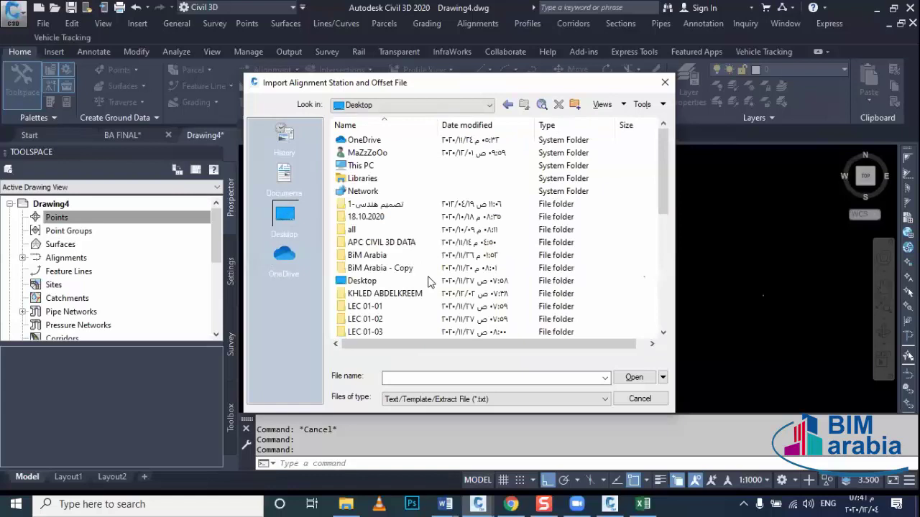
scroll(429, 282, "down", 5)
left_click(584, 400)
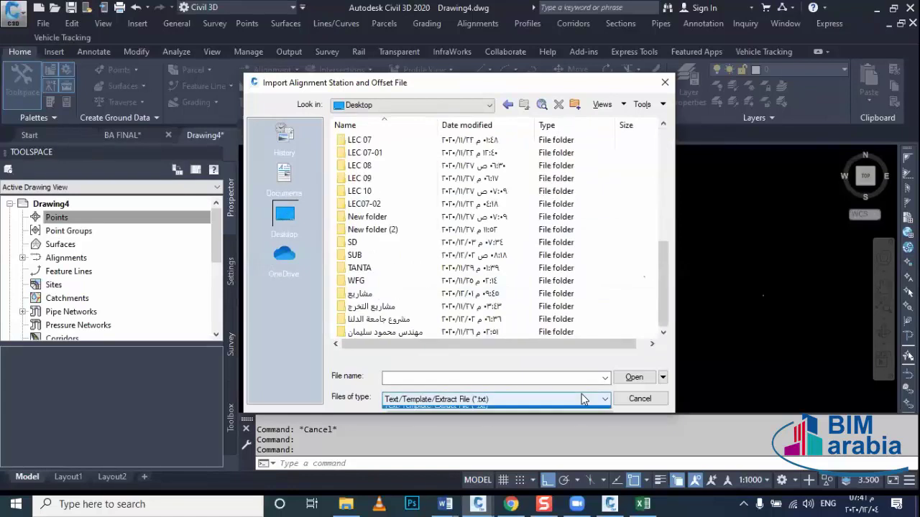
left_click(584, 400)
key("Escape")
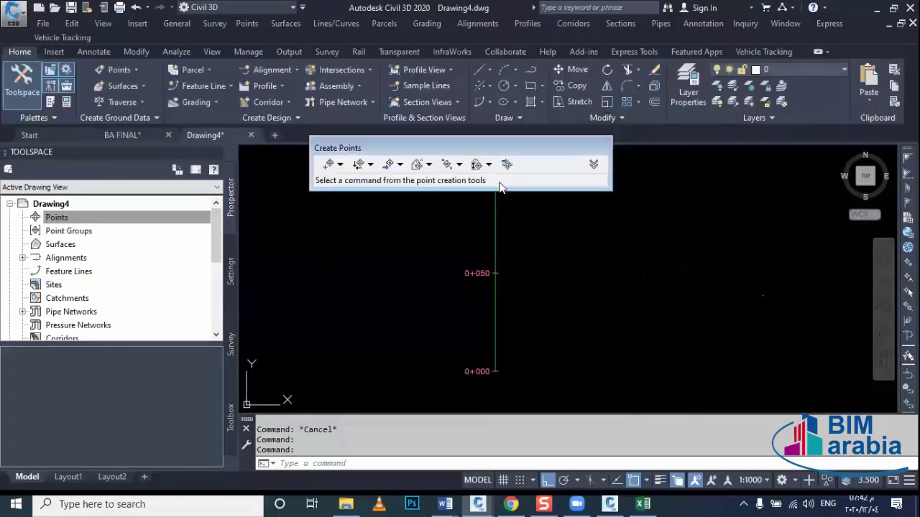
left_click(400, 165)
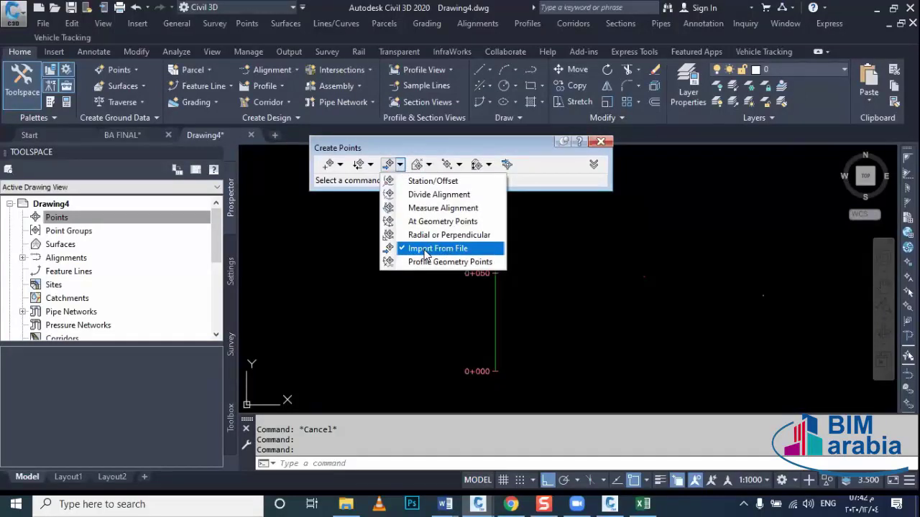
left_click(423, 251)
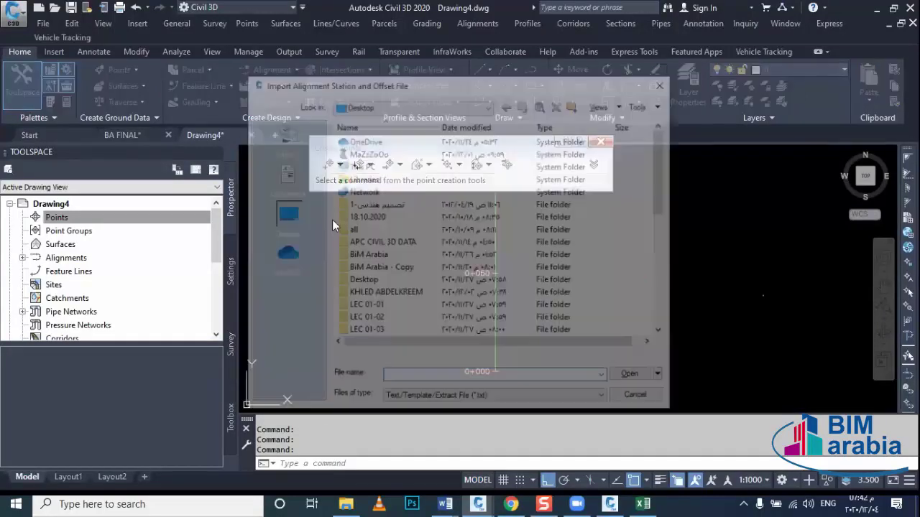
left_click(437, 398)
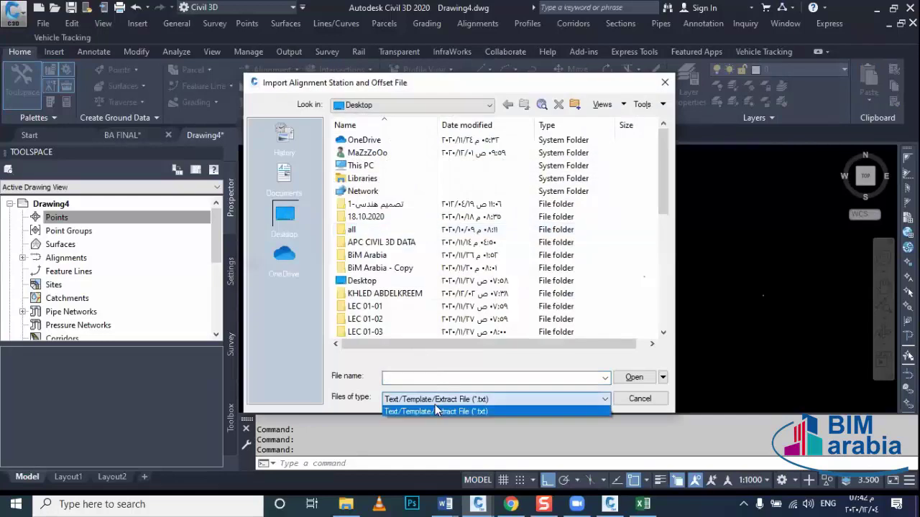
left_click(437, 408)
scroll(408, 320, "down", 2)
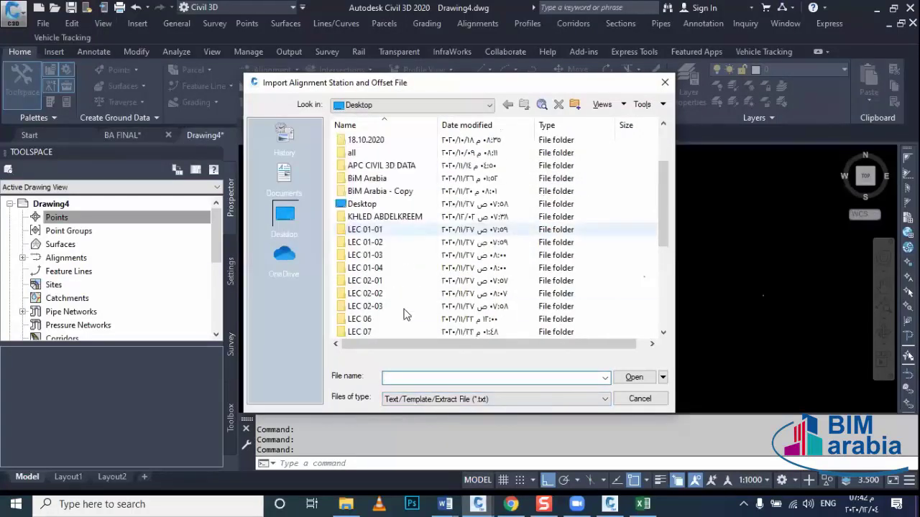
scroll(405, 314, "down", 4)
scroll(404, 314, "up", 3)
scroll(405, 314, "up", 4)
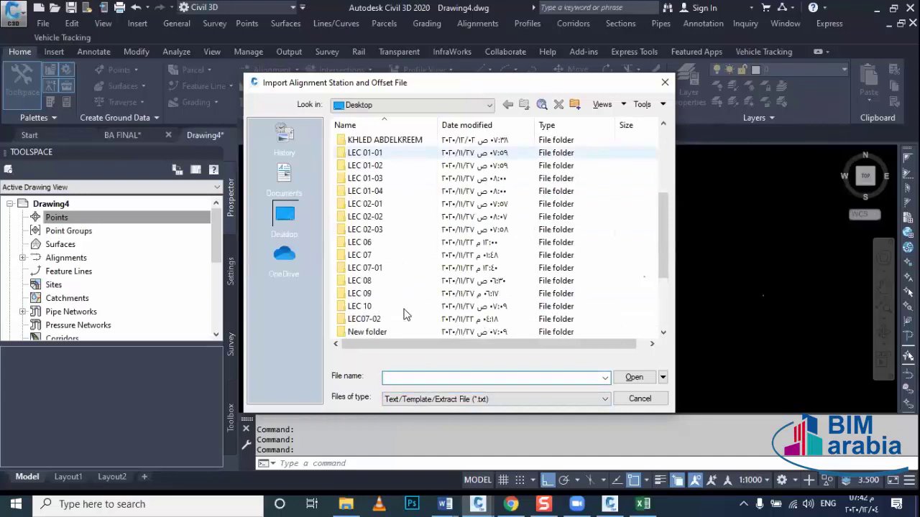
scroll(404, 314, "up", 3)
scroll(378, 235, "up", 1)
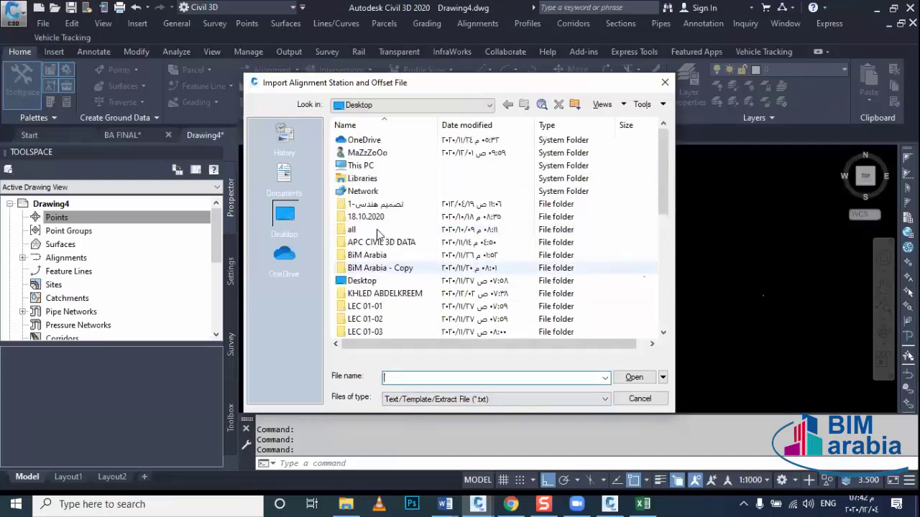
left_click(361, 172)
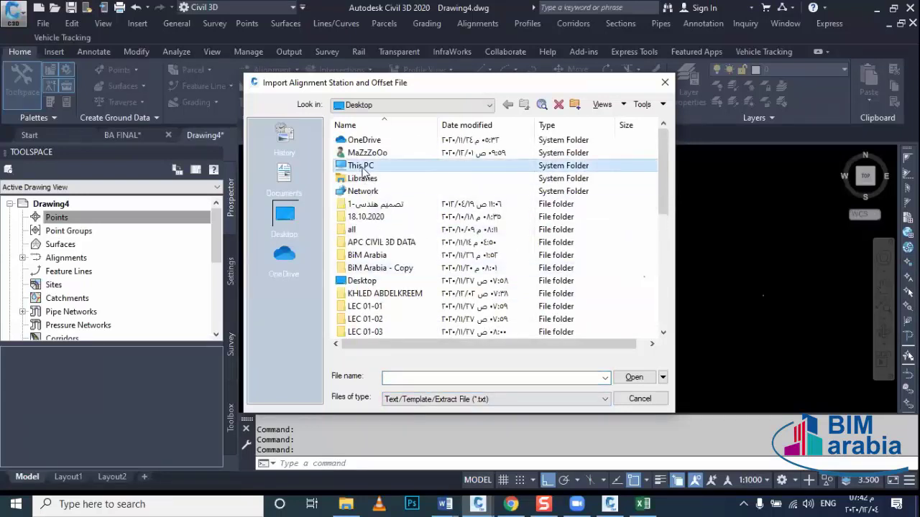
double_click(359, 168)
left_click(286, 216)
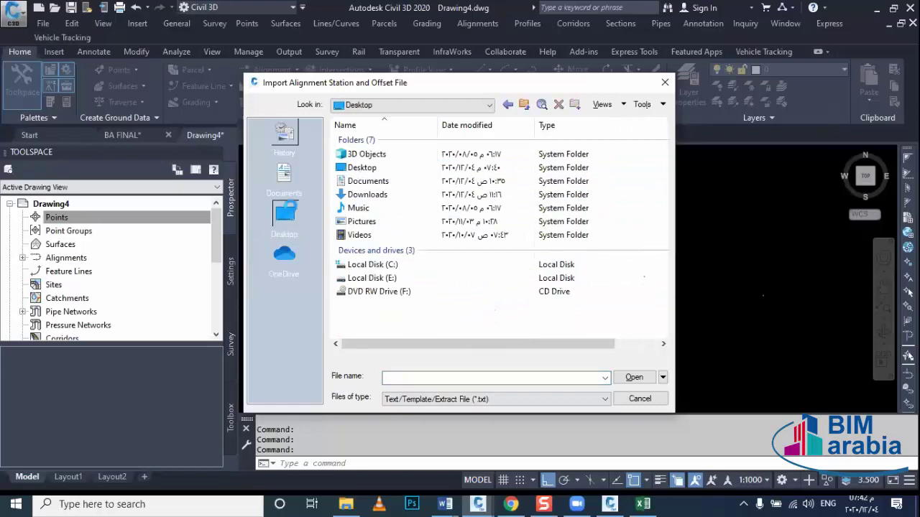
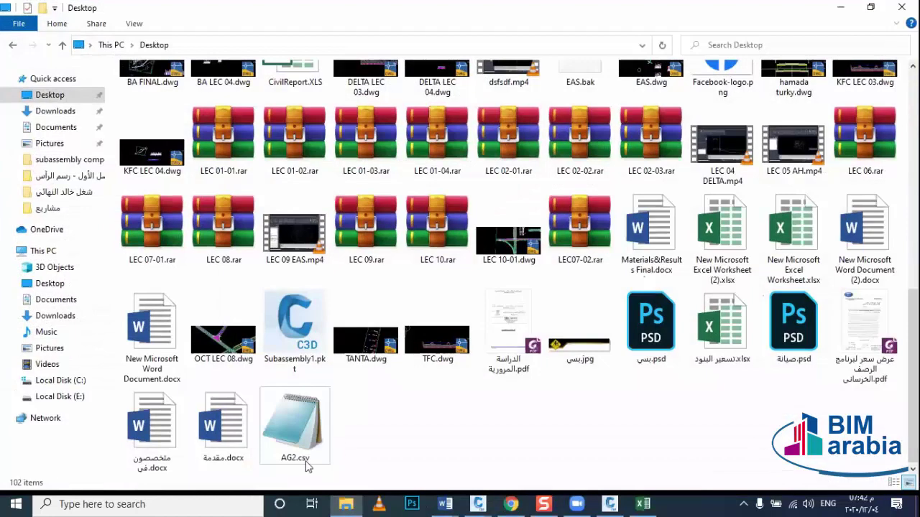
Open AG2.csv in Notepad and save its nine coordinate rows as AG2.TXT.
double_click(305, 462)
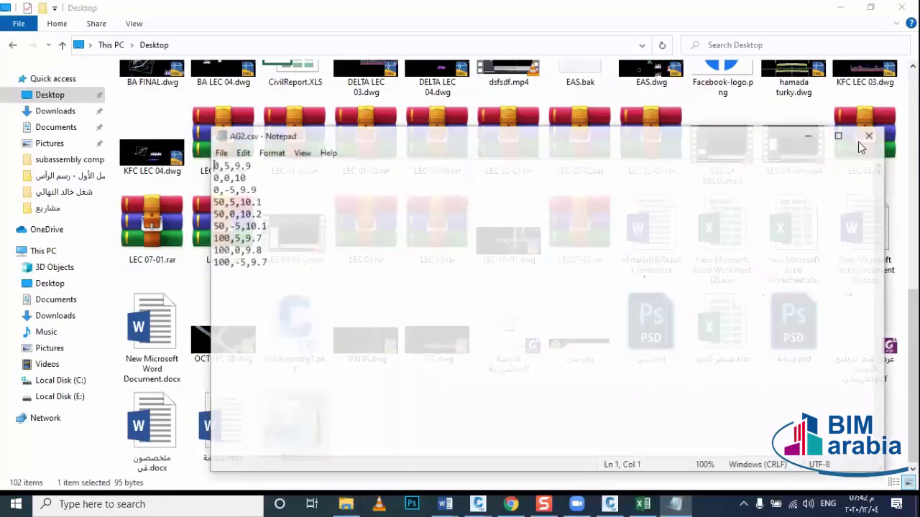
left_click(220, 153)
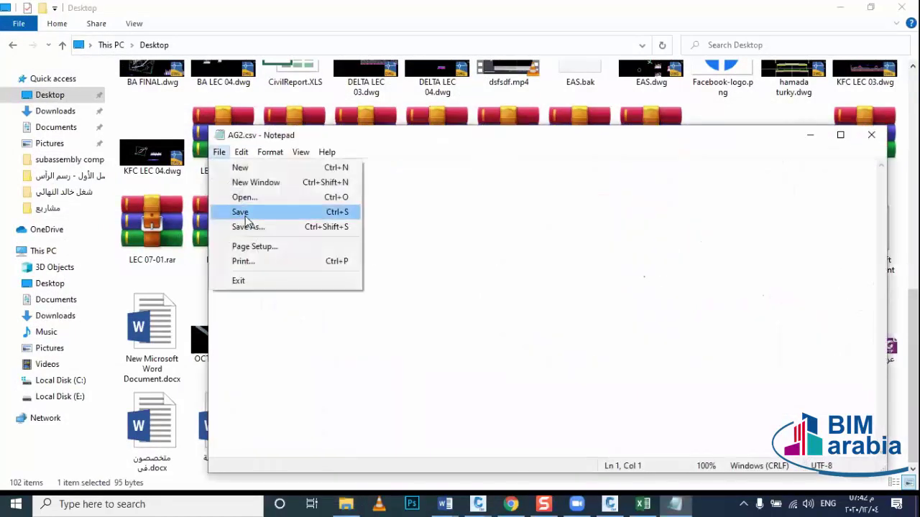
left_click(255, 227)
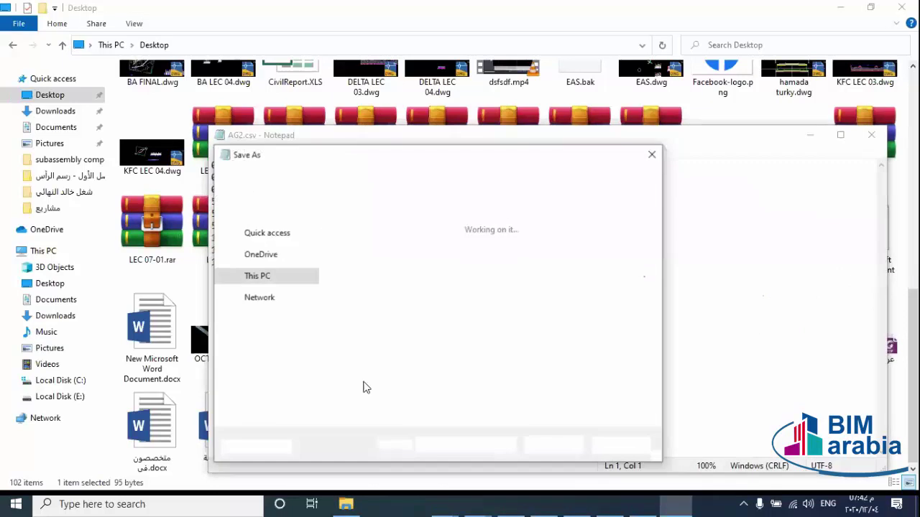
left_click(363, 373)
key("BackSpace")
key("BackSpace")
key("BackSpace")
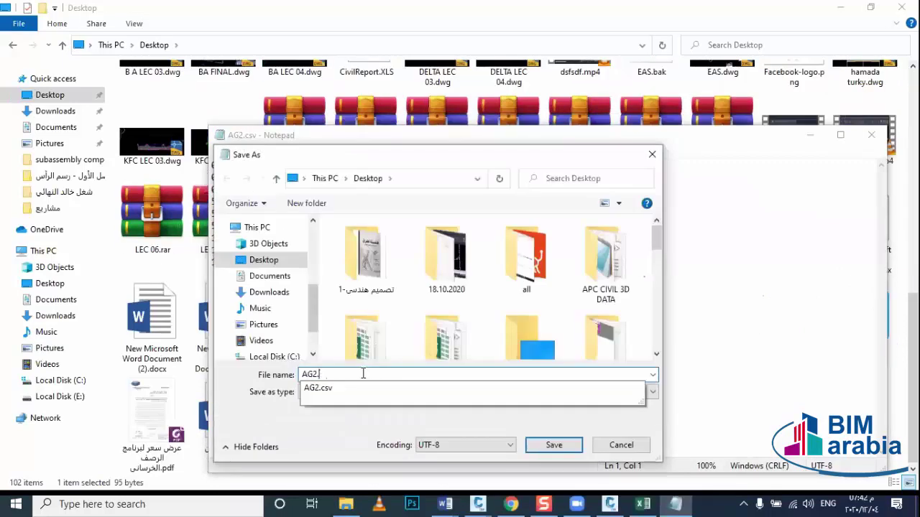
type("TXT")
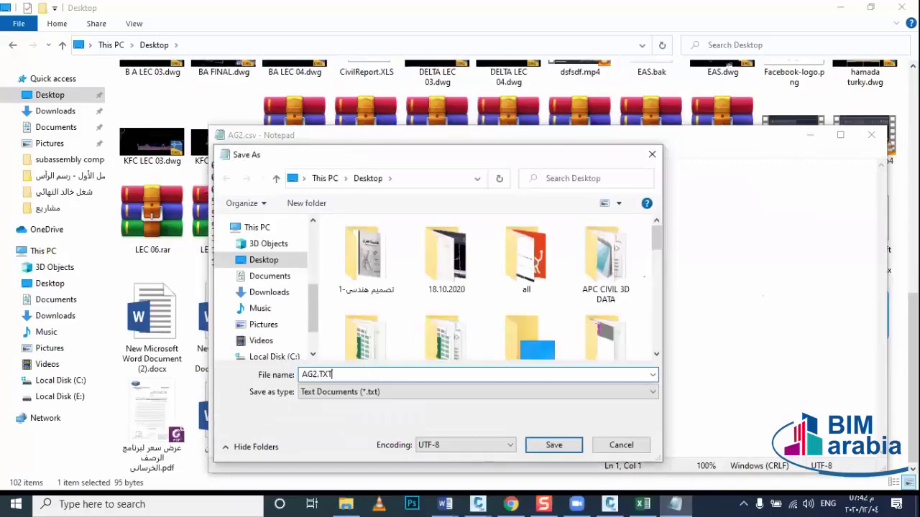
left_click(540, 445)
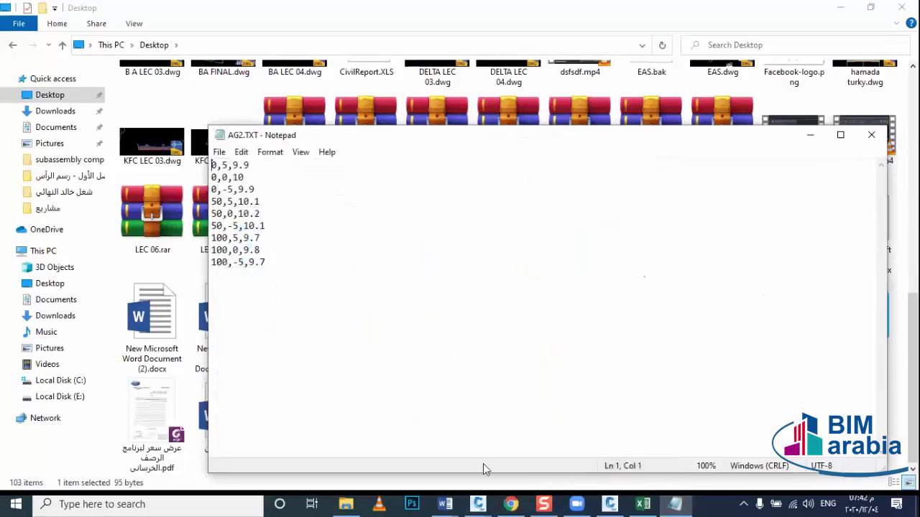
Start a station-offset point import from AG2.TXT, then cancel it at the format prompt.
left_click(534, 438)
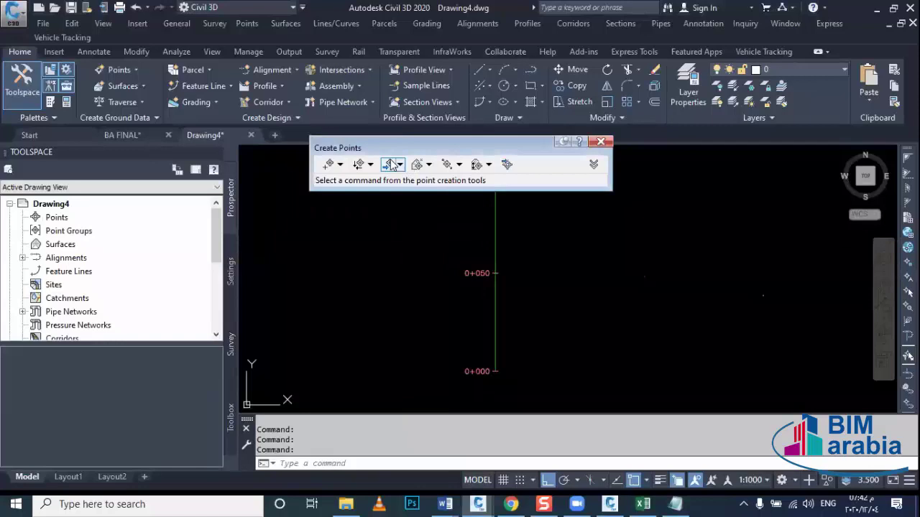
left_click(392, 165)
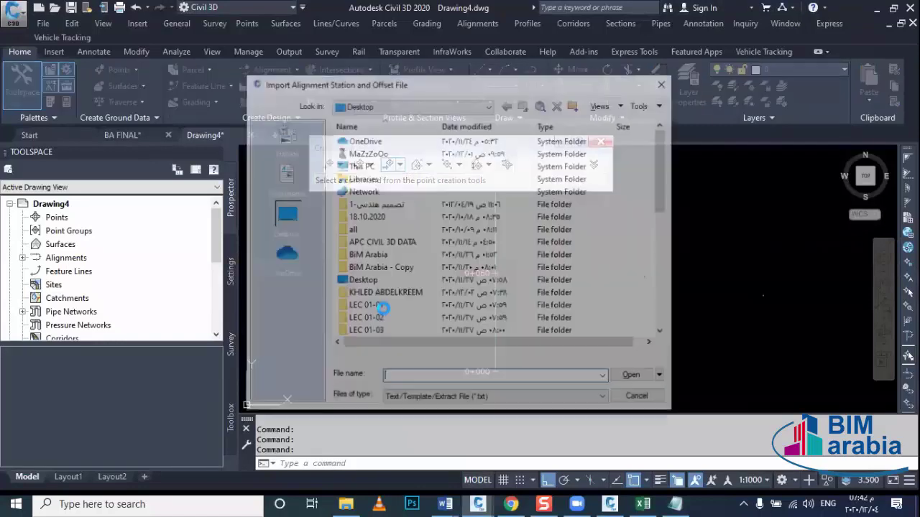
scroll(388, 316, "down", 5)
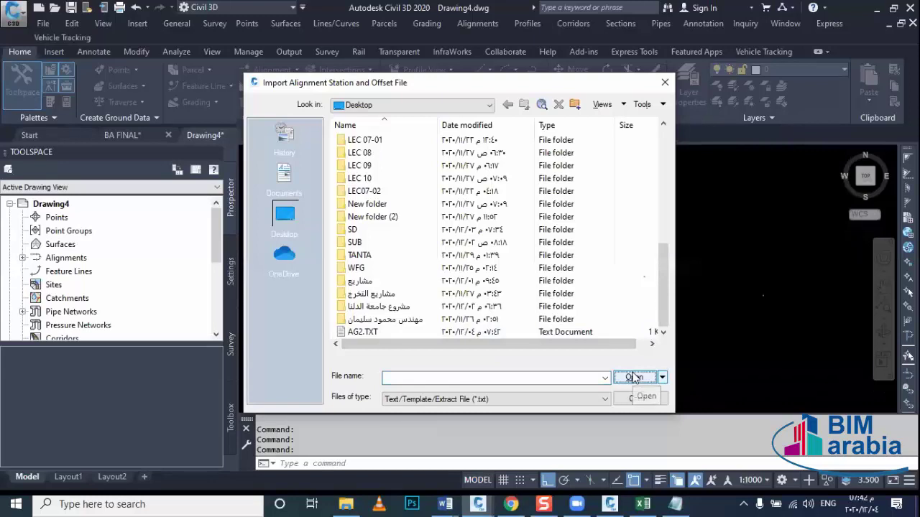
left_click(371, 336)
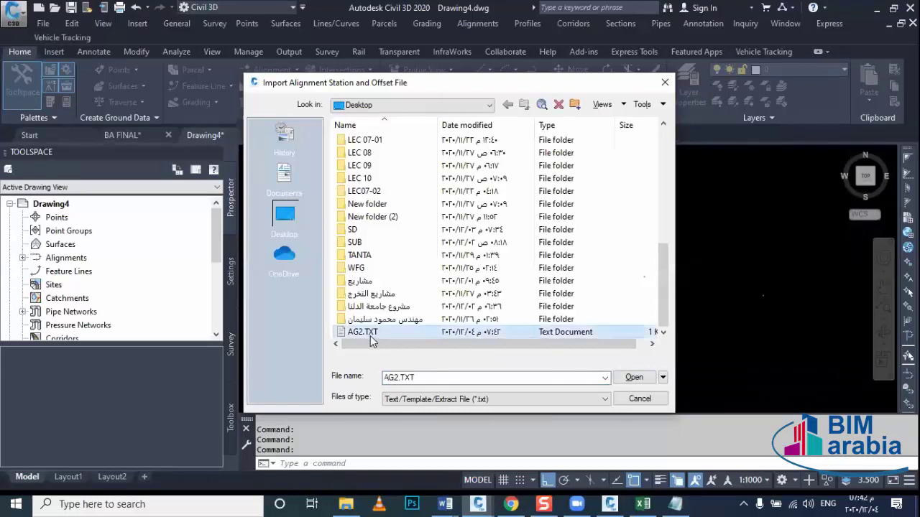
double_click(371, 335)
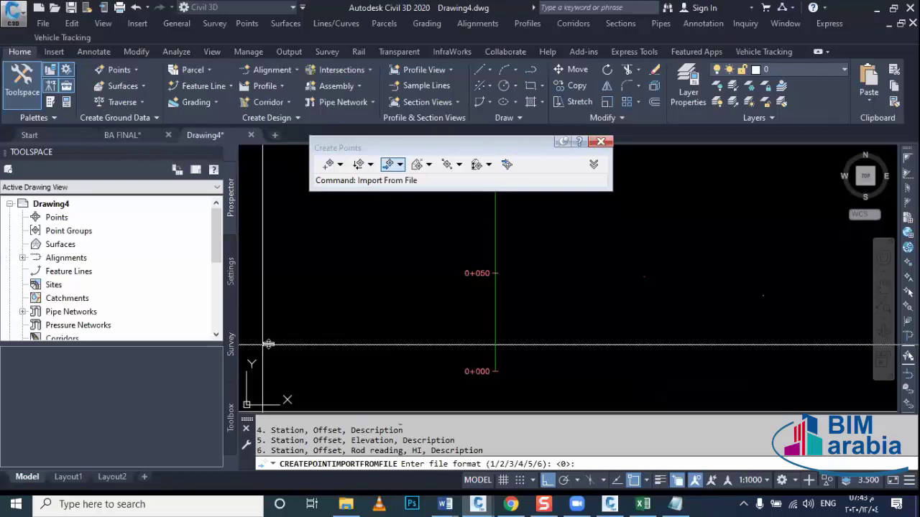
left_click_drag(262, 415, 266, 343)
key("Escape")
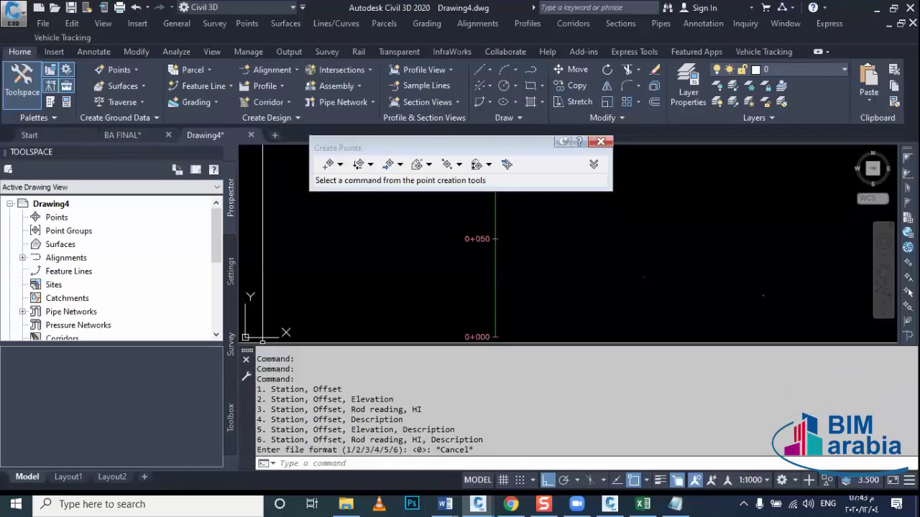
Reimport AG2.TXT as station, offset, elevation with comma delimiter and default invalid indicators.
left_click(388, 163)
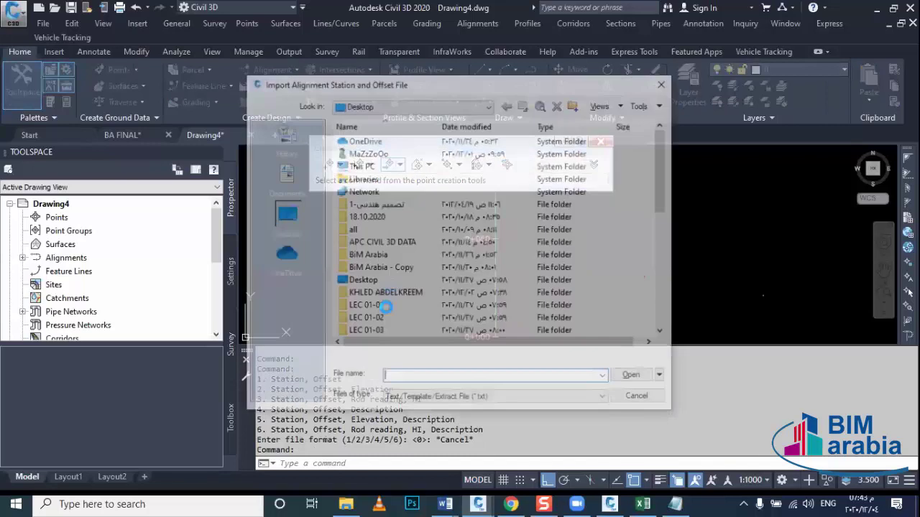
scroll(386, 306, "down", 5)
left_click(358, 332)
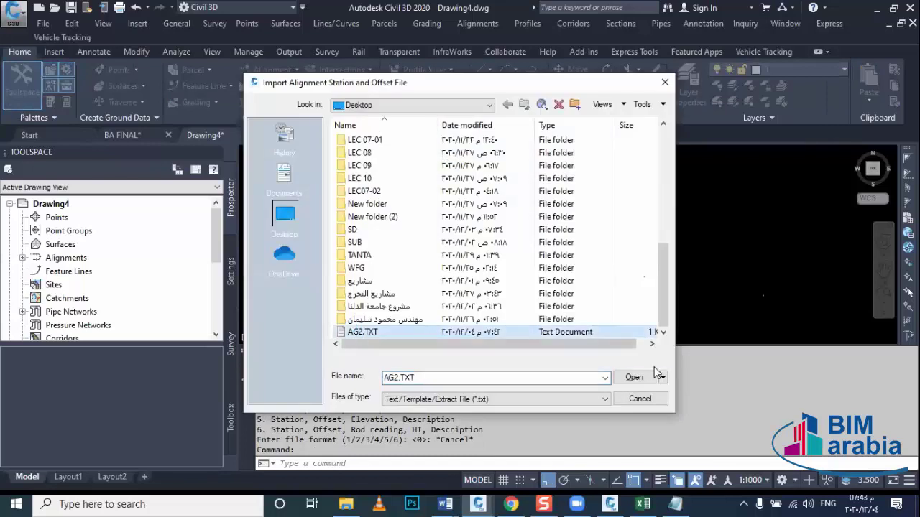
left_click(634, 377)
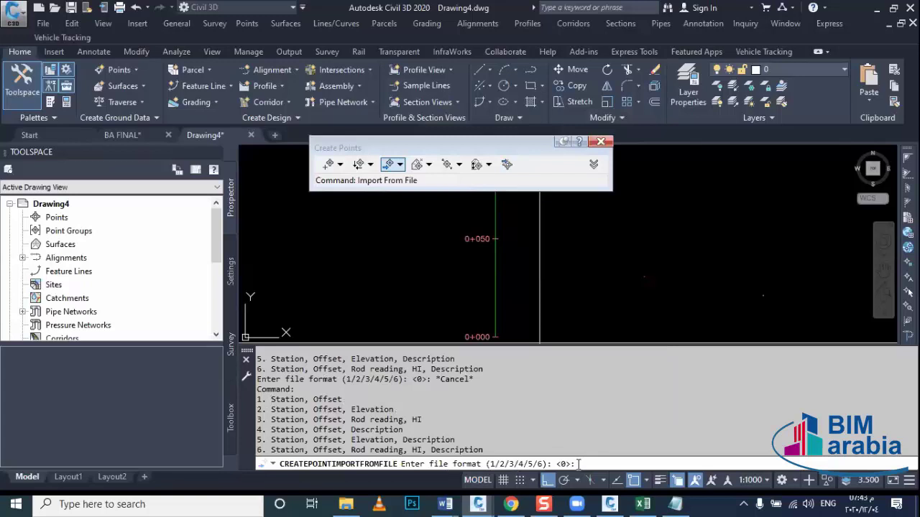
left_click(586, 464)
type("2")
key("Return")
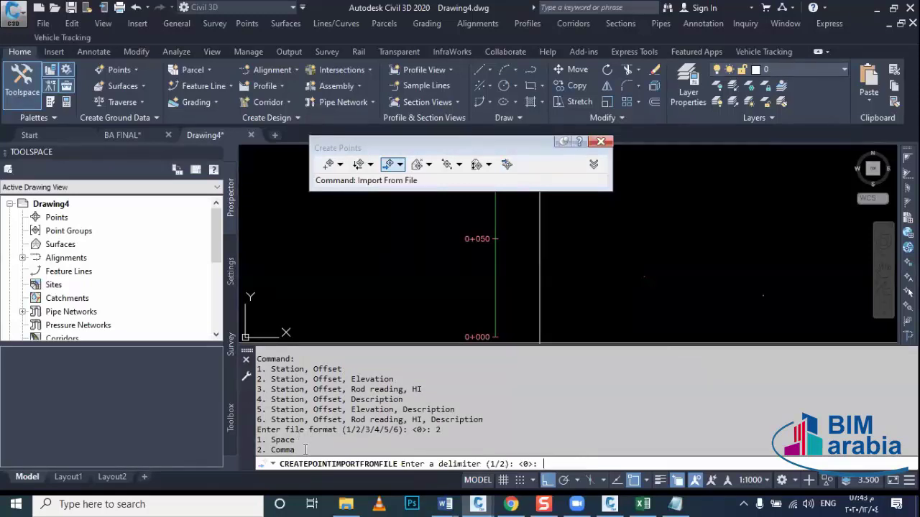
key("Return")
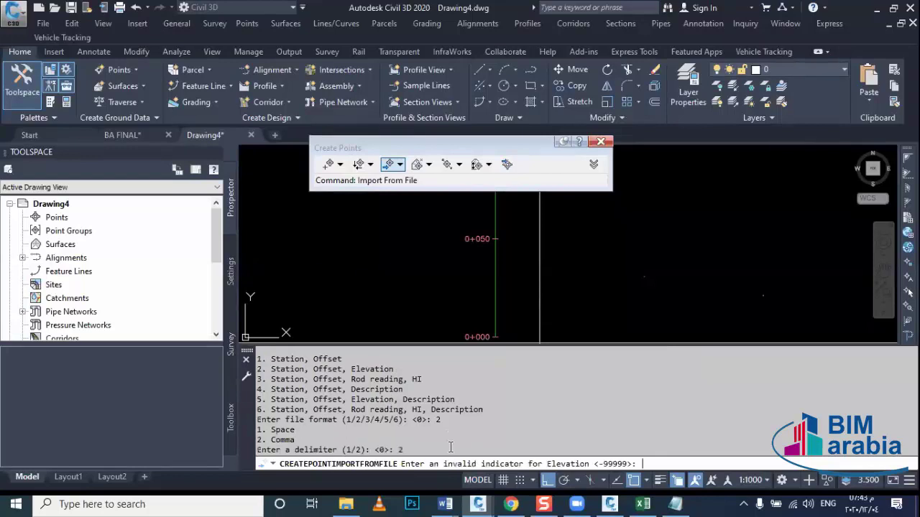
key("Return")
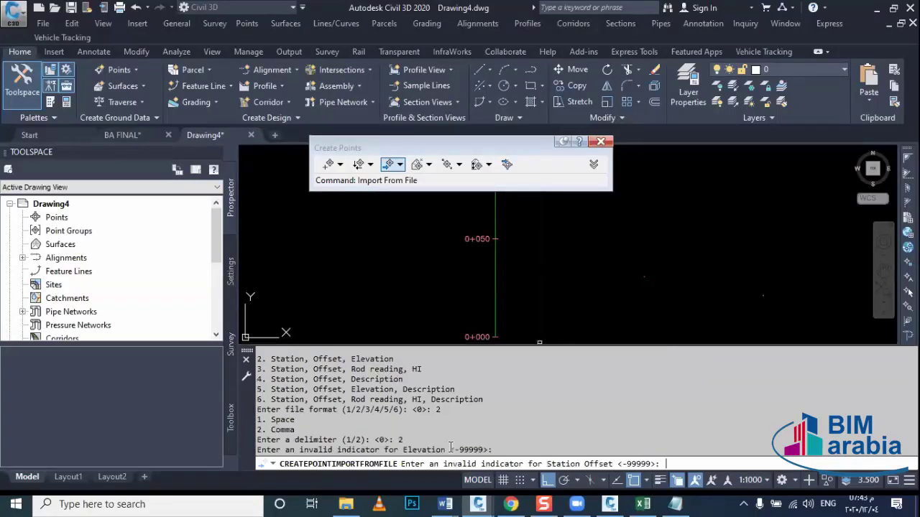
key("Return")
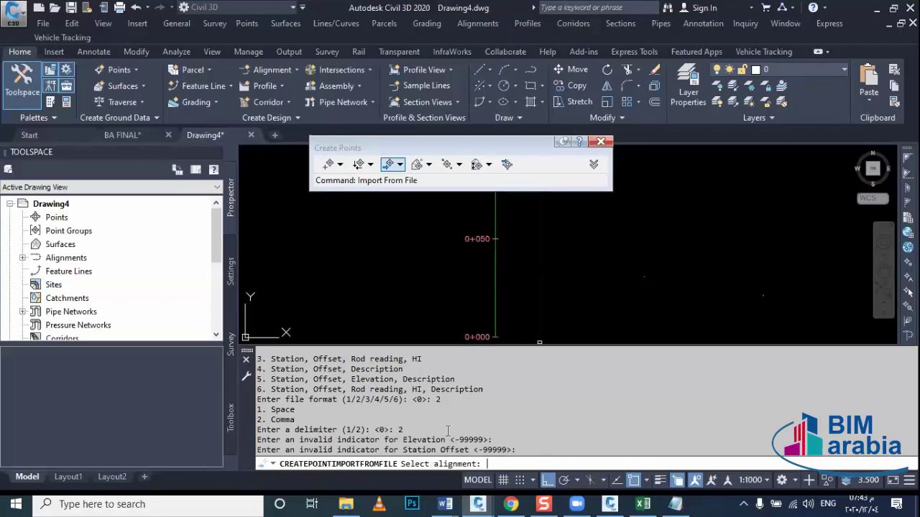
Place the imported points along the alignment and zoom to view them.
left_click(503, 321)
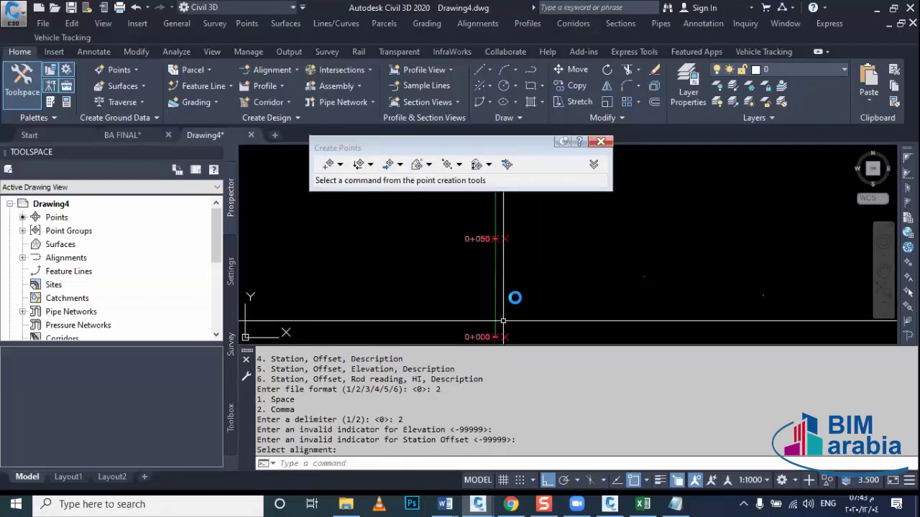
scroll(509, 314, "up", 5)
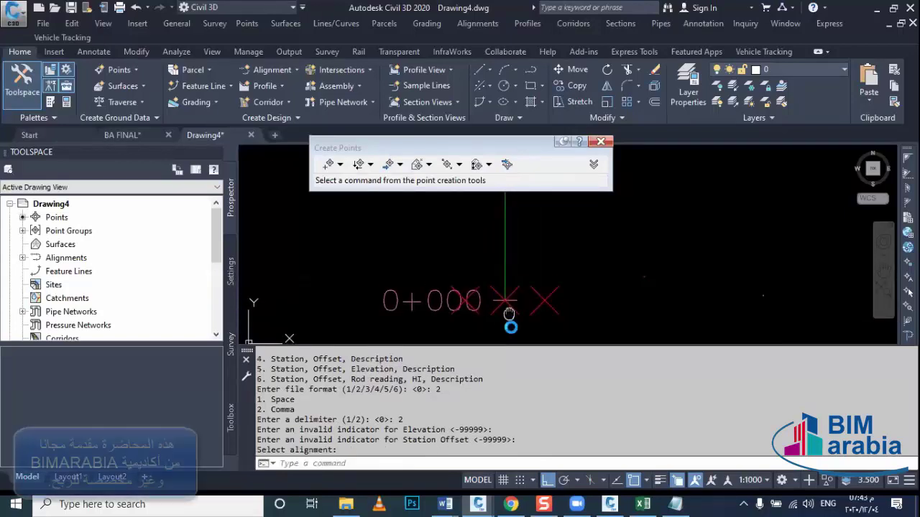
scroll(515, 311, "down", 5)
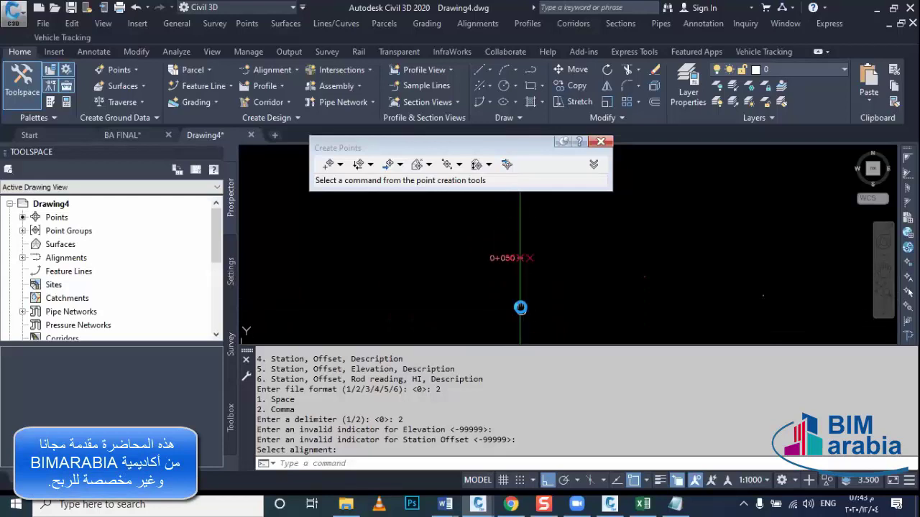
scroll(521, 308, "up", 3)
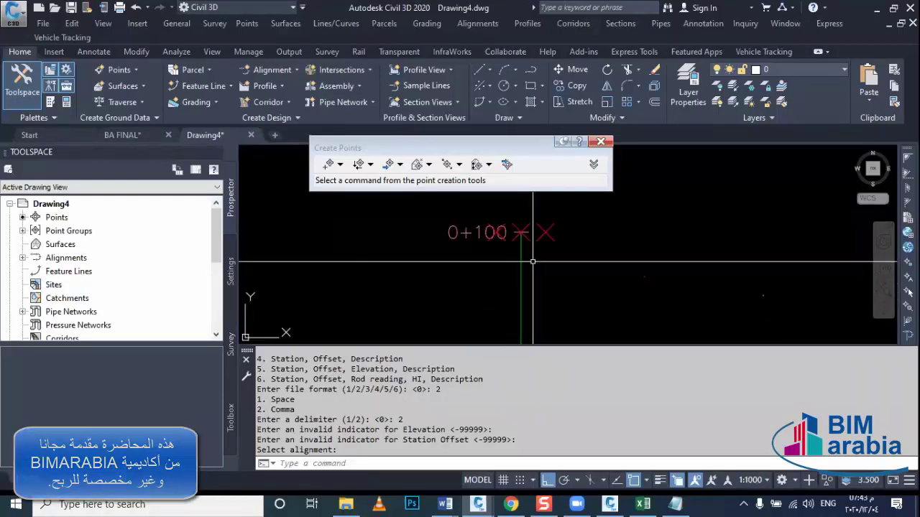
scroll(532, 263, "down", 3)
scroll(534, 269, "down", 2)
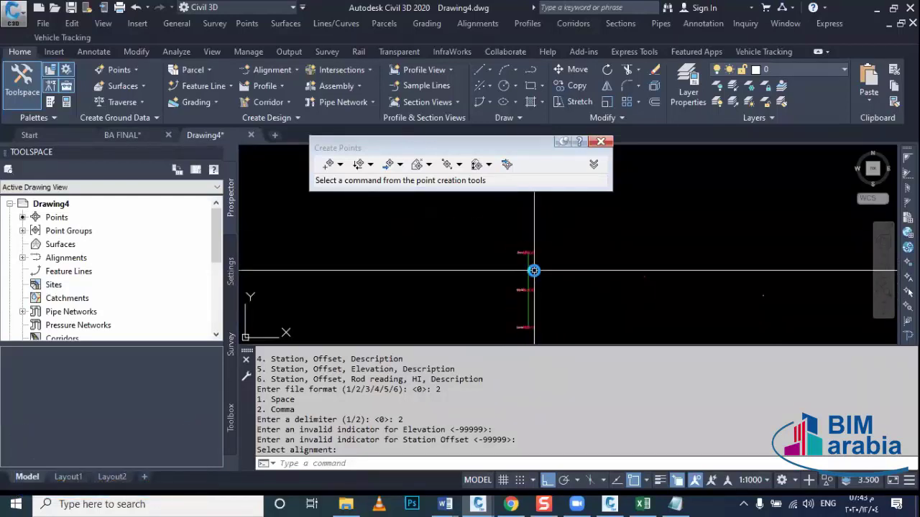
scroll(534, 270, "down", 2)
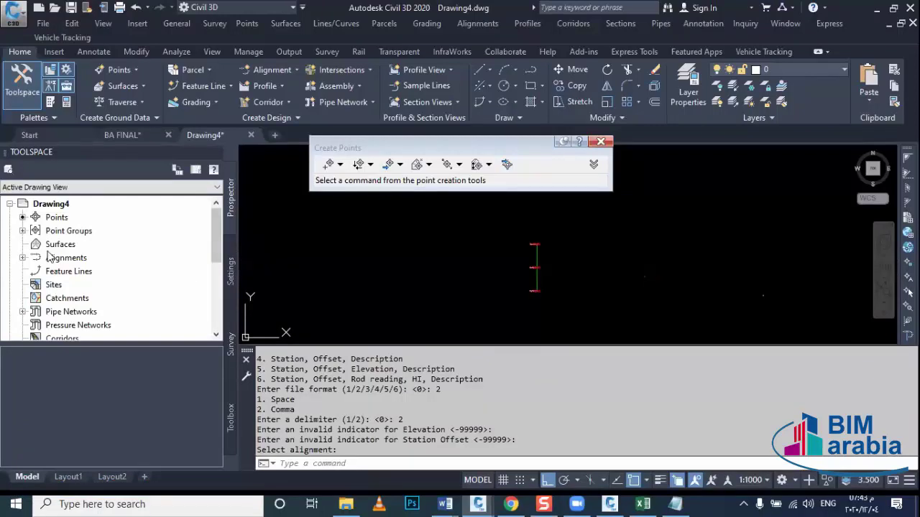
Create a new point group under Point Groups and name it A1.
left_click(22, 230)
left_click(69, 244)
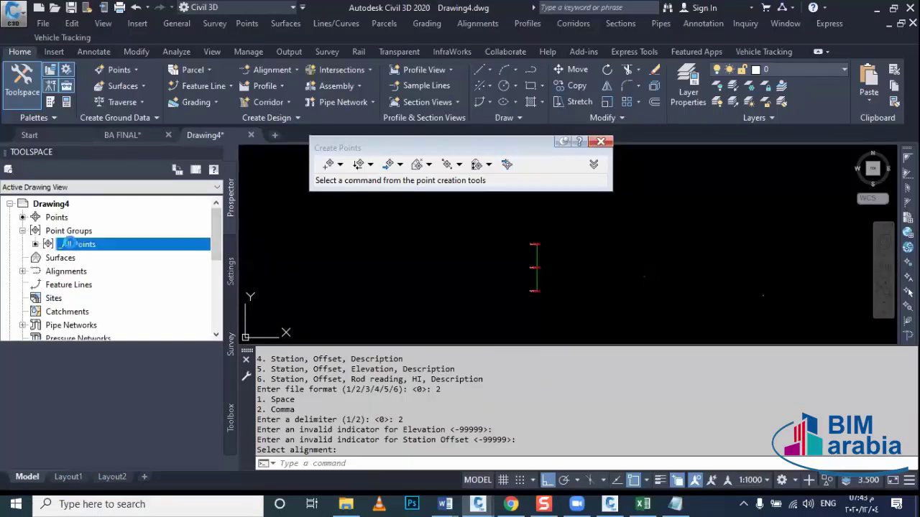
left_click(72, 232)
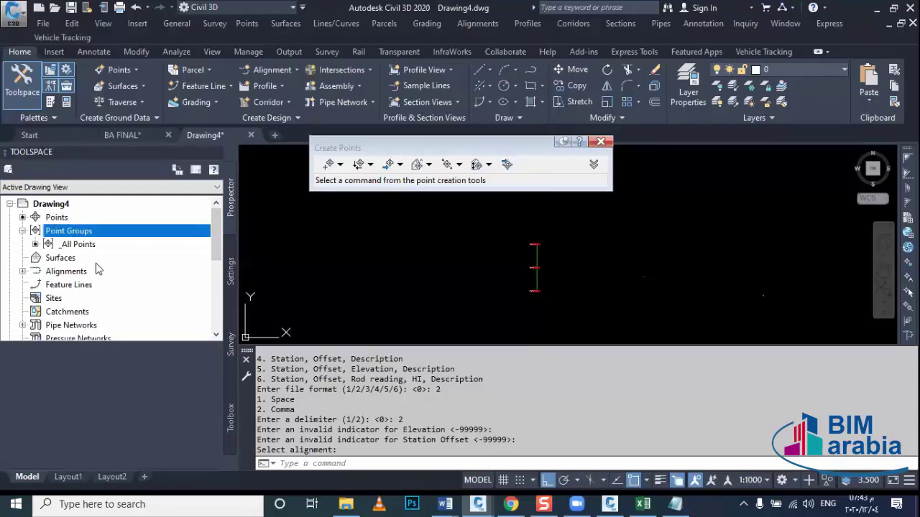
right_click(69, 230)
left_click(144, 261)
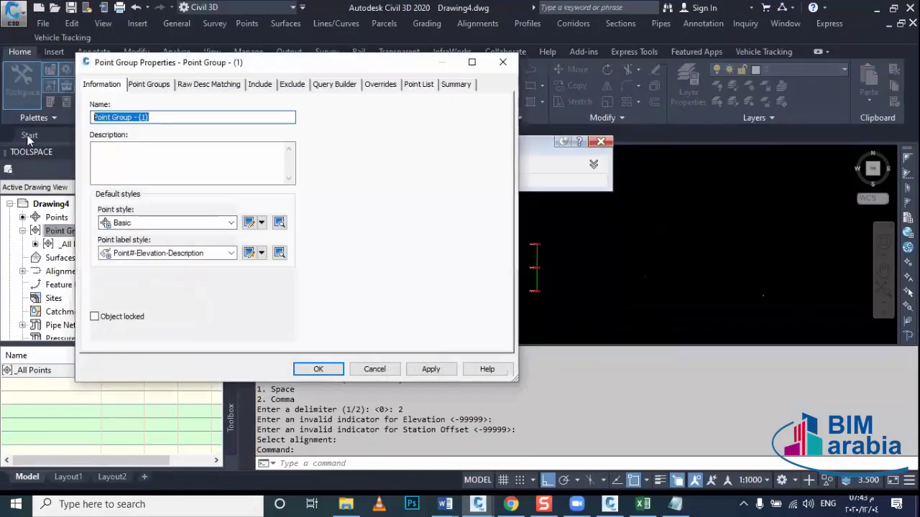
type("AA")
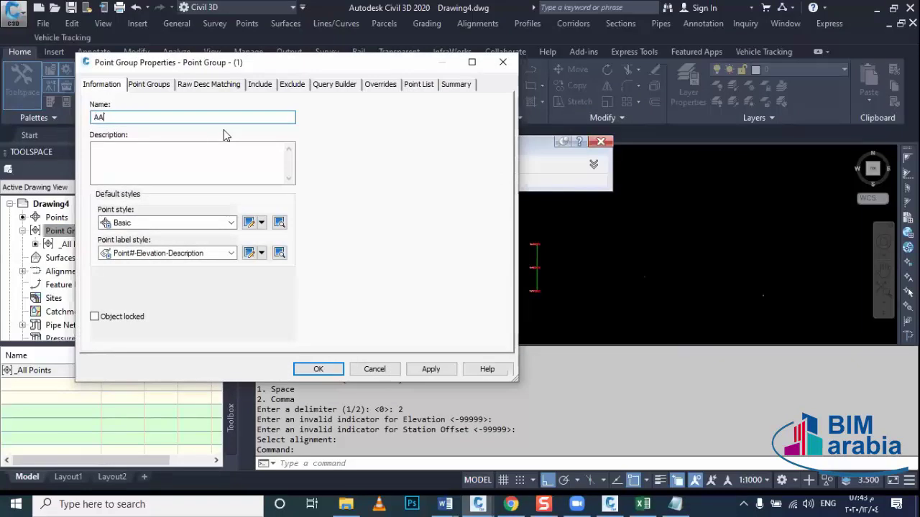
key("BackSpace")
type("1")
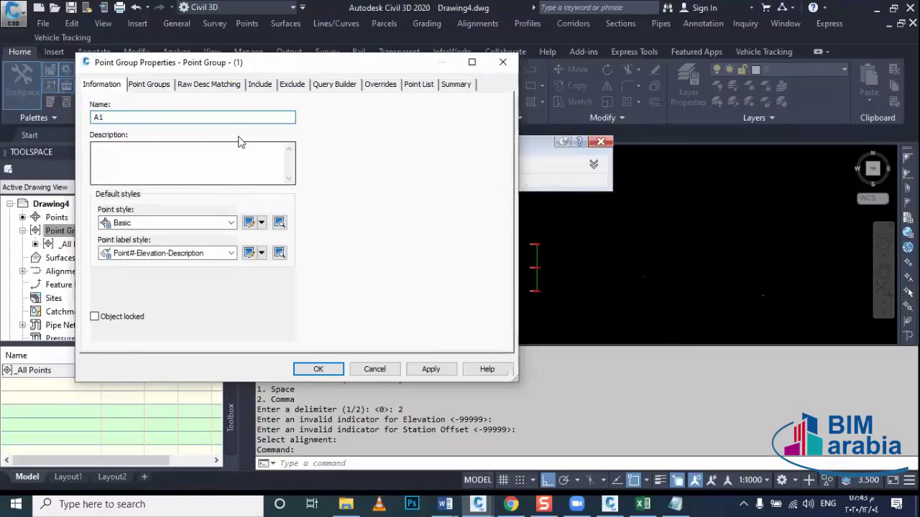
Include points 1-9 by number, picked from the drawing, and confirm group A1.
left_click(259, 84)
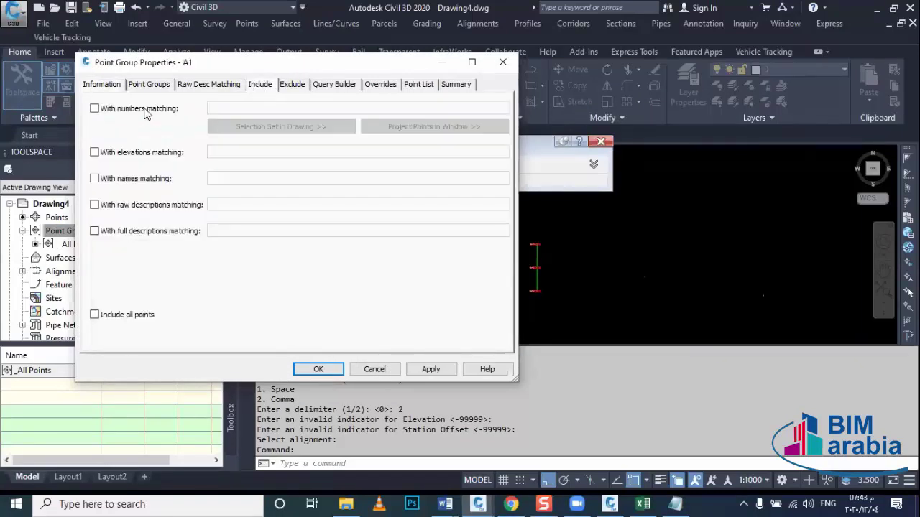
left_click(144, 110)
left_click(215, 127)
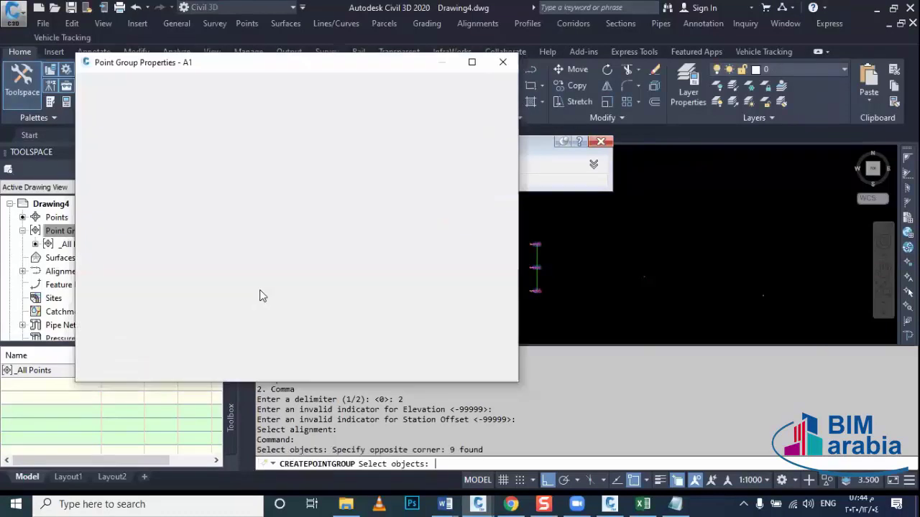
left_click(319, 370)
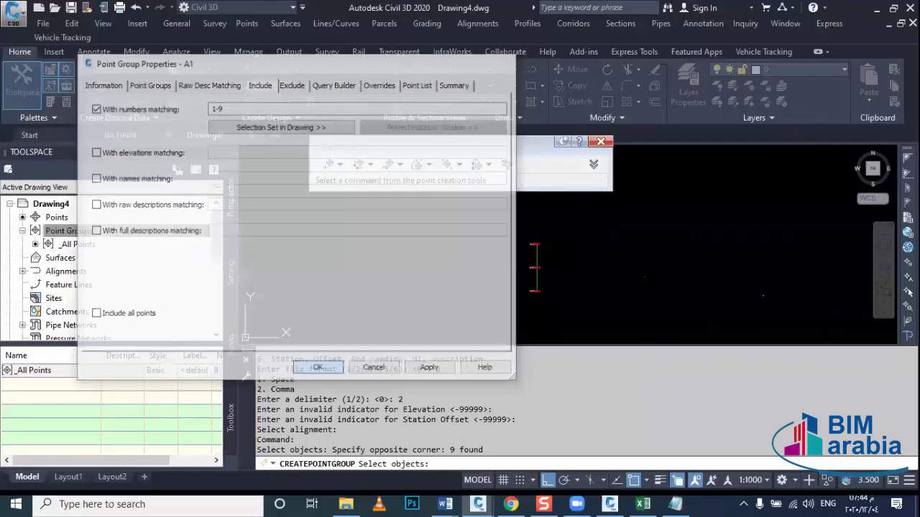
left_click(79, 244)
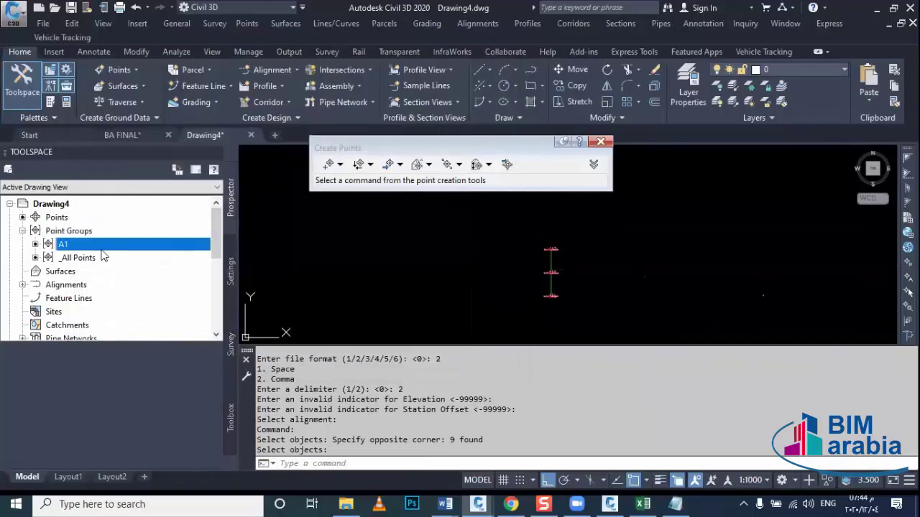
right_click(115, 244)
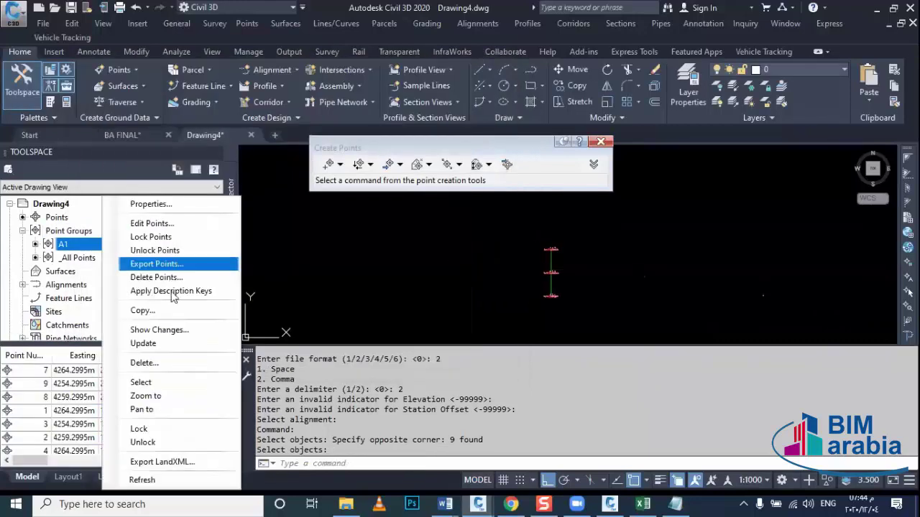
Select group A1's points and set their Raw Description to A1 in Properties.
left_click(185, 382)
key("ctrl+1")
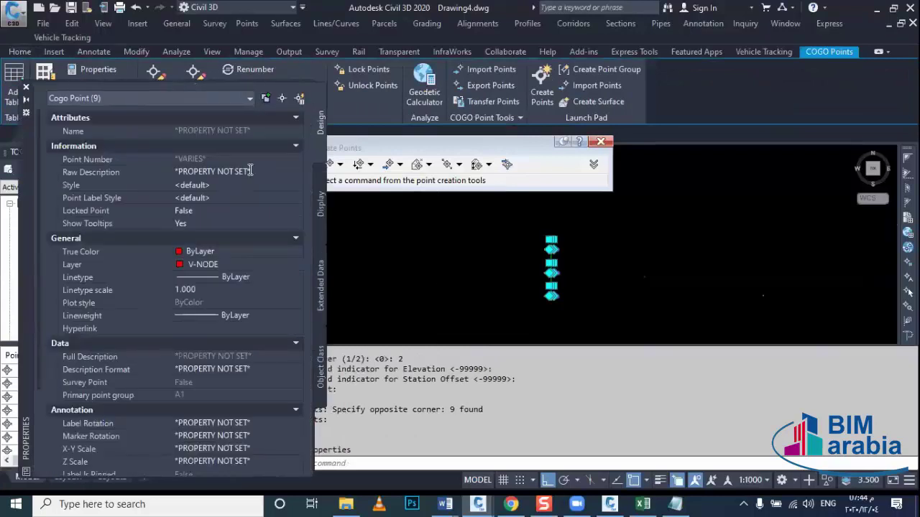
left_click(250, 171)
type("A")
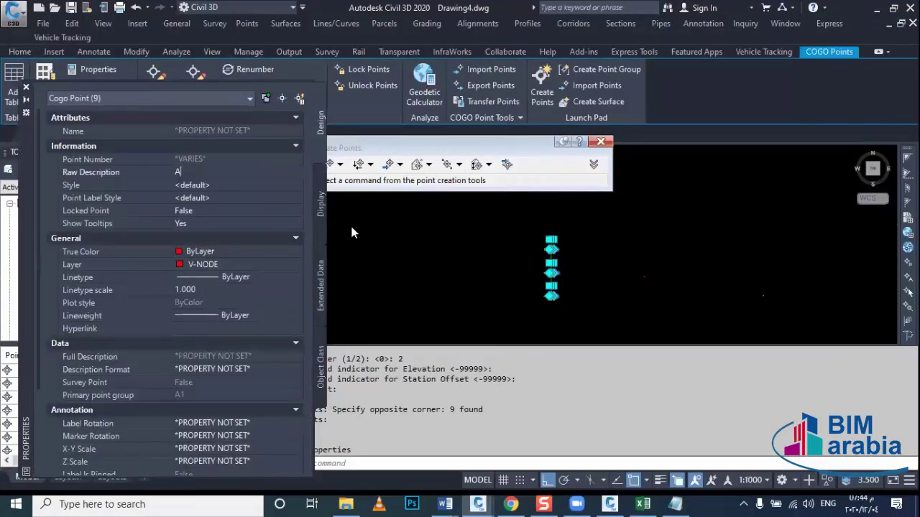
key("Return")
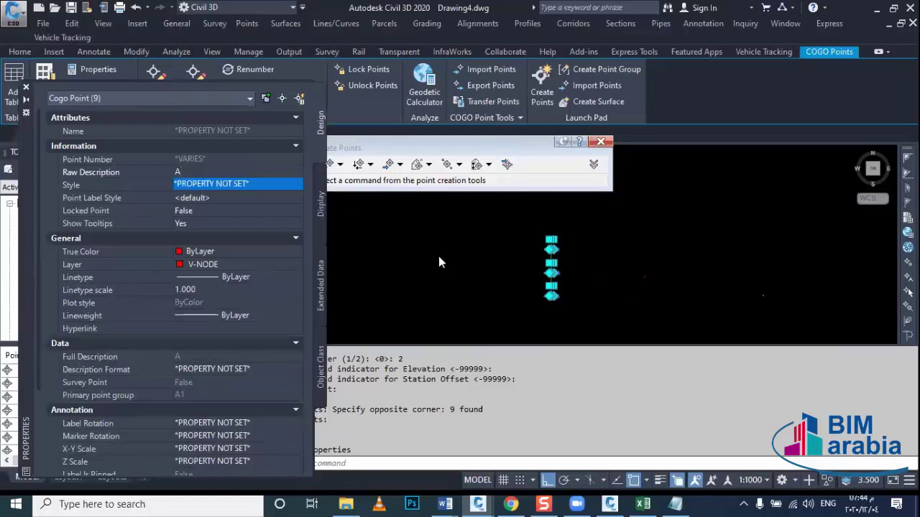
type("1")
key("Return")
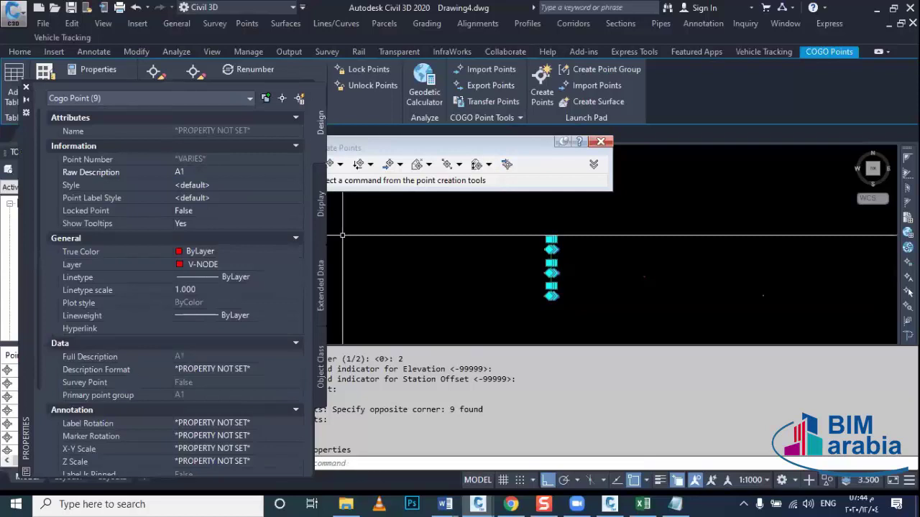
left_click(26, 87)
key("Escape")
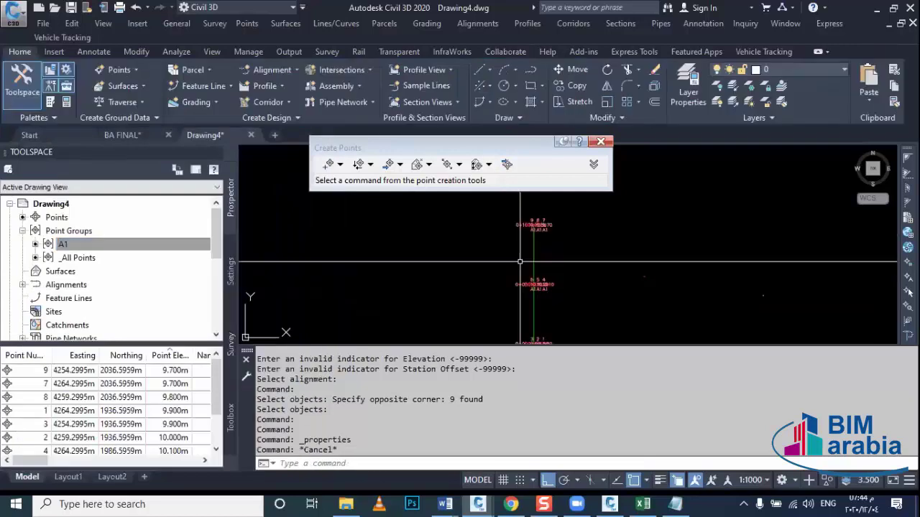
Pan and zoom to inspect the nine points' A1 labels.
middle_click_drag(514, 302, 535, 284)
scroll(544, 222, "up", 4)
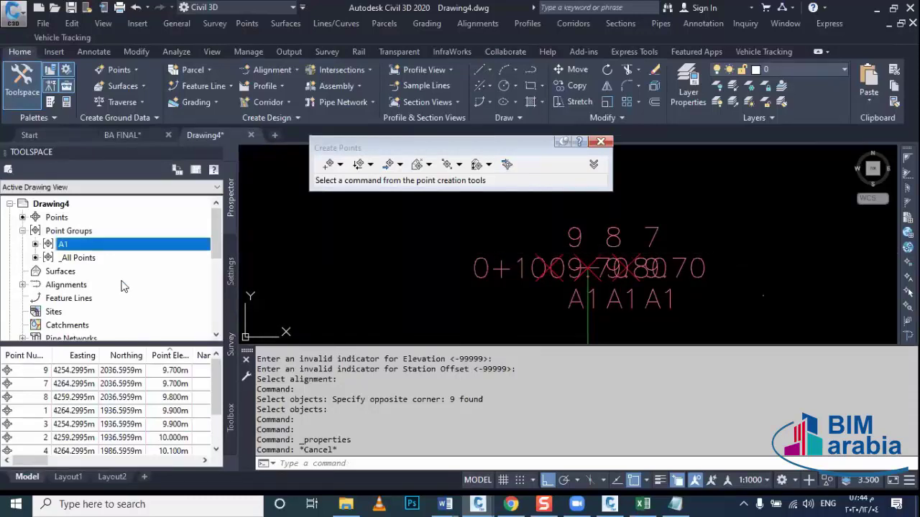
scroll(578, 306, "down", 4)
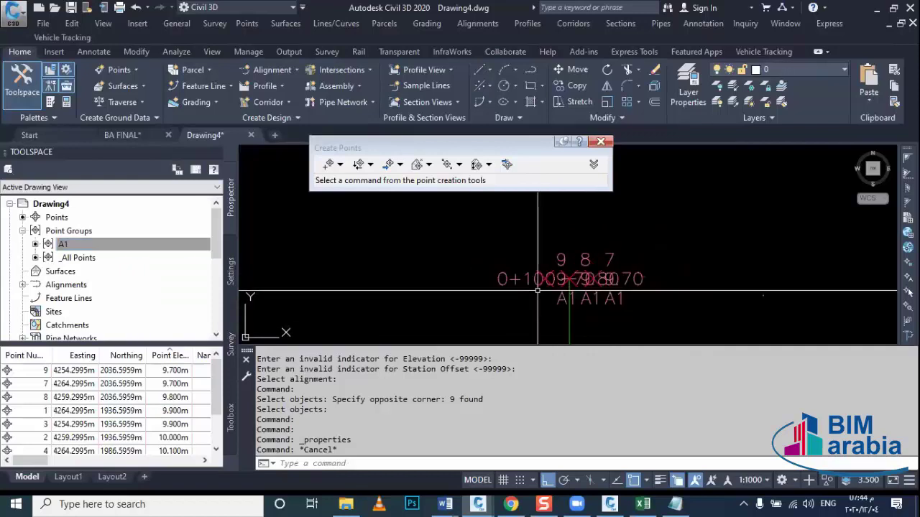
scroll(578, 306, "down", 1)
scroll(578, 305, "down", 2)
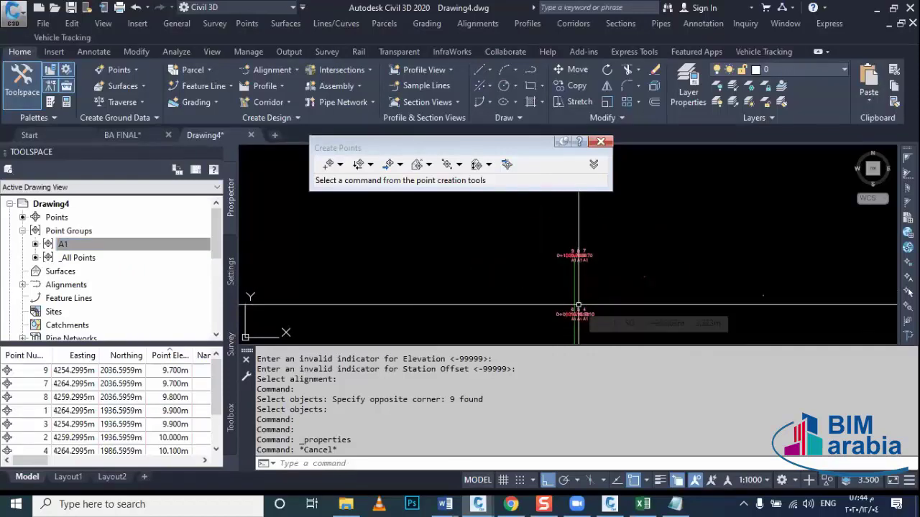
mouse_move(578, 307)
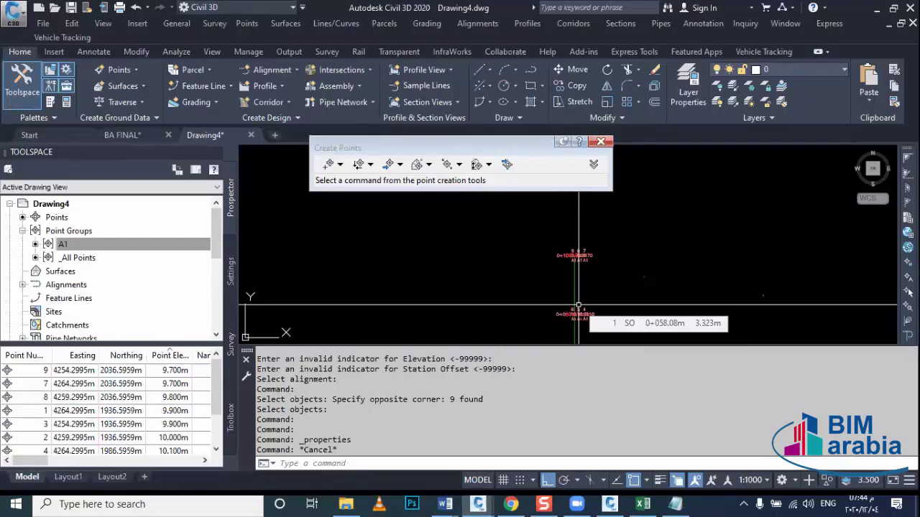
Add a TIN surface named A1 under Drawing4's Surfaces.
right_click(71, 272)
left_click(223, 280)
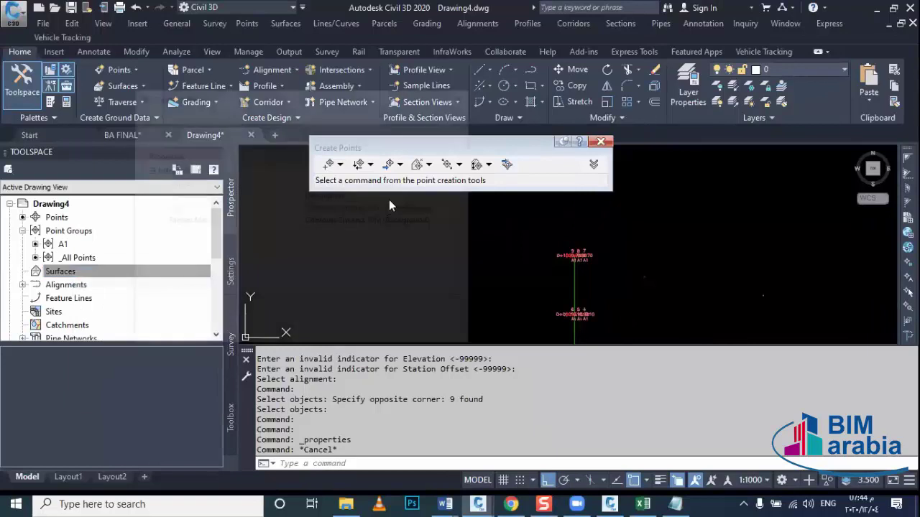
type("A")
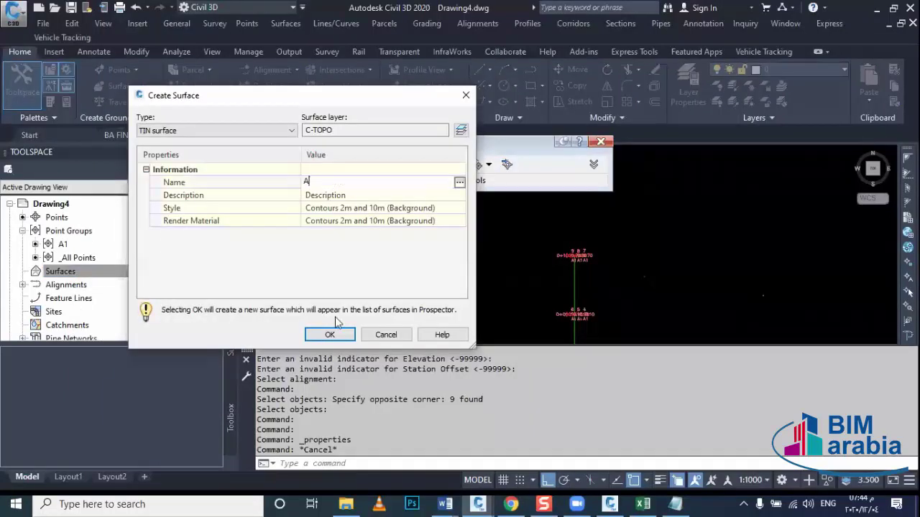
type("1")
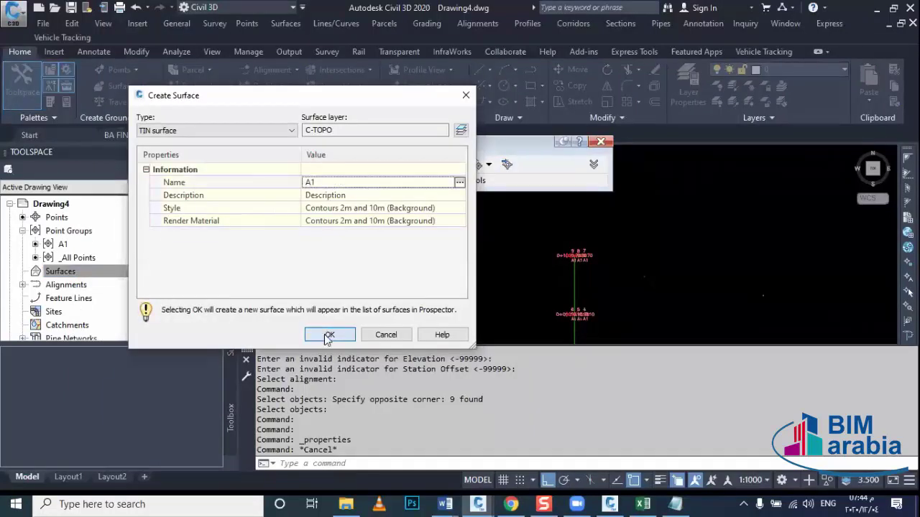
left_click(328, 335)
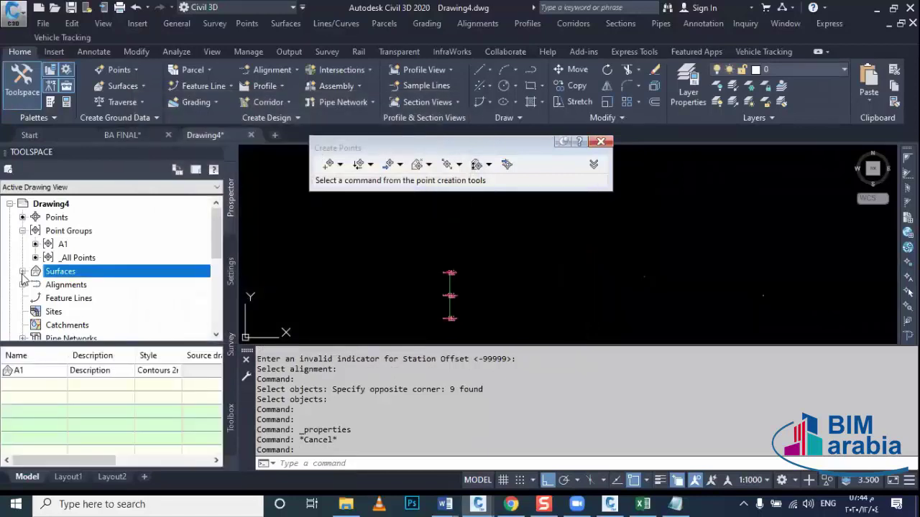
Add point group A1 to surface A1's definition.
left_click(23, 271)
left_click(36, 284)
left_click(48, 325)
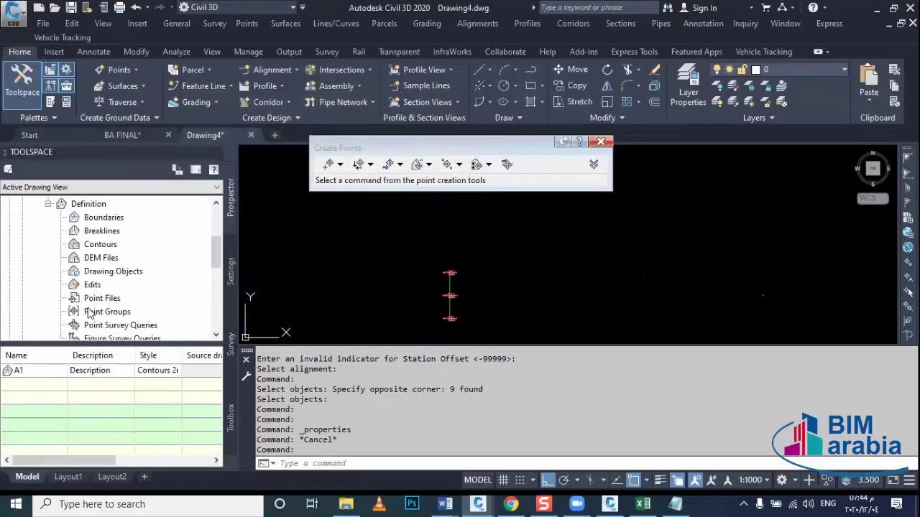
left_click(112, 303)
left_click(115, 315)
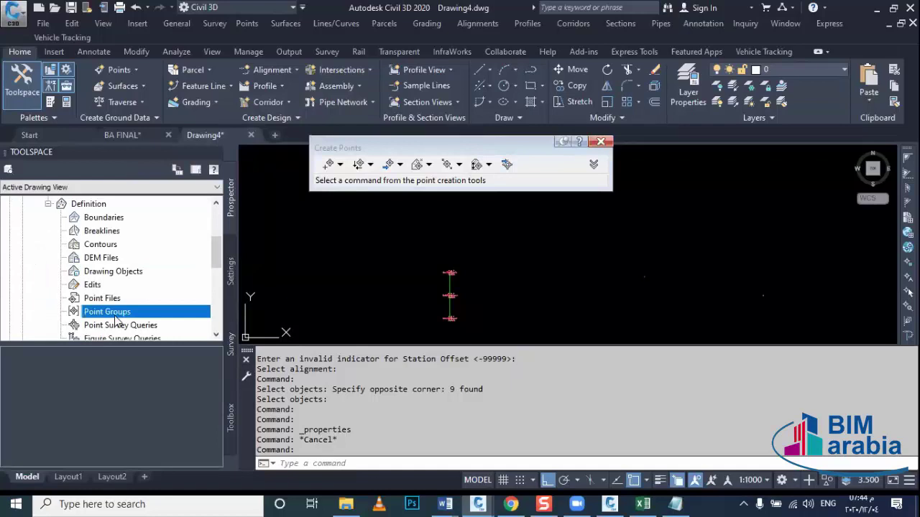
right_click(124, 320)
left_click(154, 332)
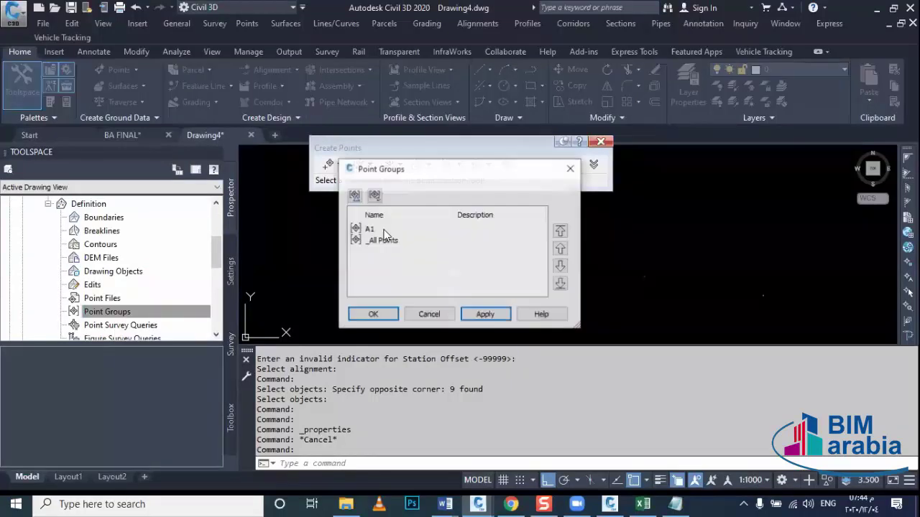
left_click(383, 229)
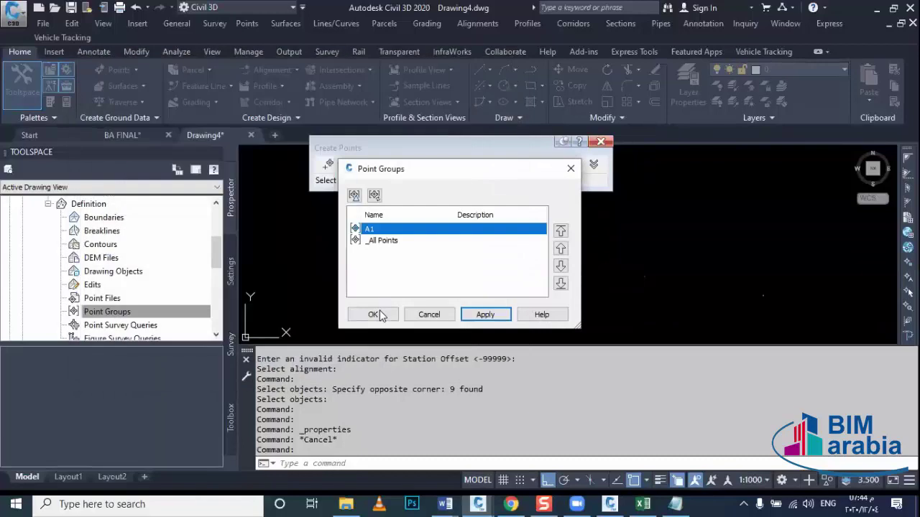
left_click(380, 314)
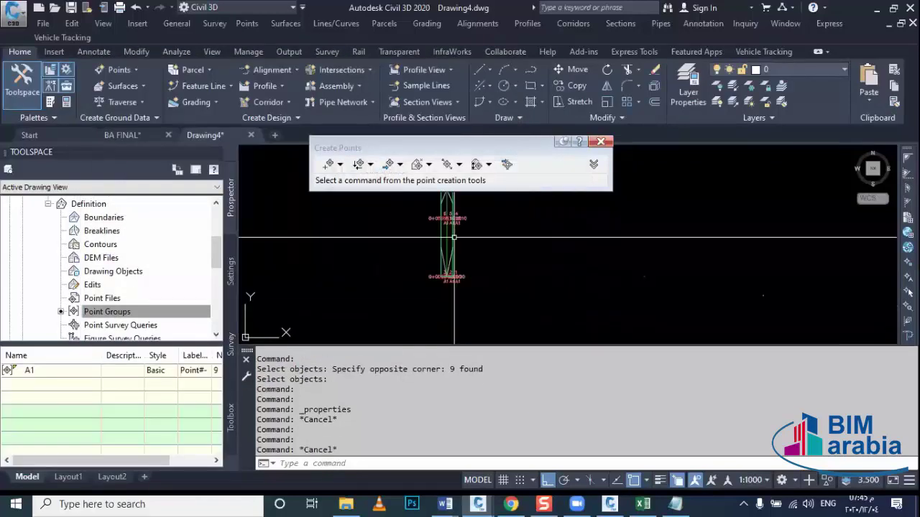
Select the triangulated A1 TIN surface in the drawing.
scroll(453, 237, "up", 3)
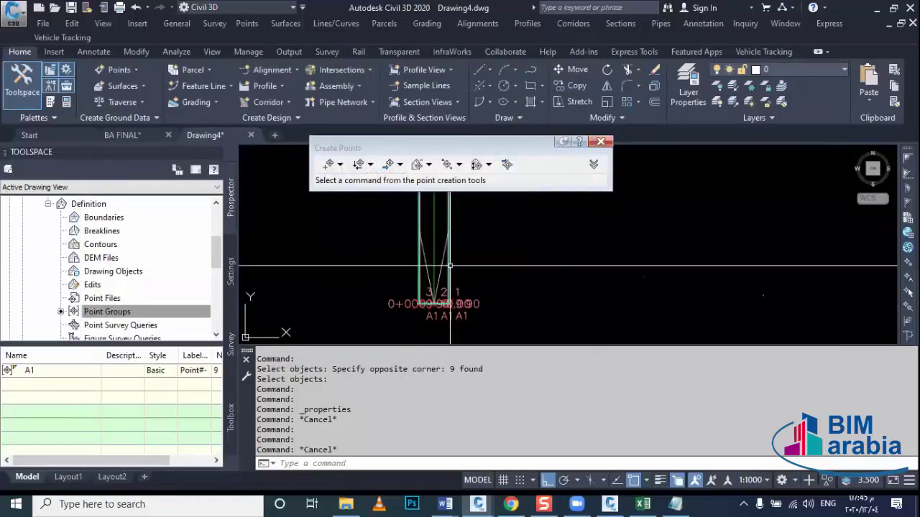
left_click(450, 265)
scroll(450, 265, "down", 3)
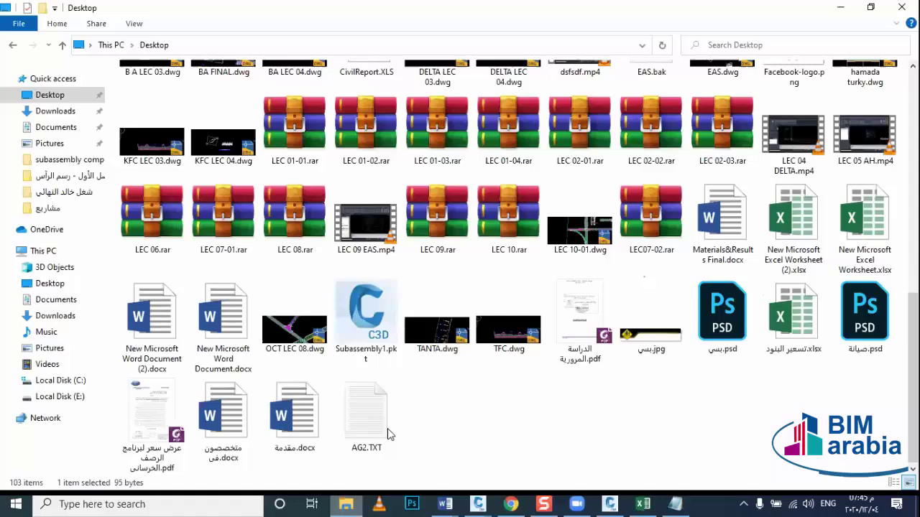
Duplicate AG2.TXT and raise the elevations on lines 1-4 in the copy.
left_click(387, 428)
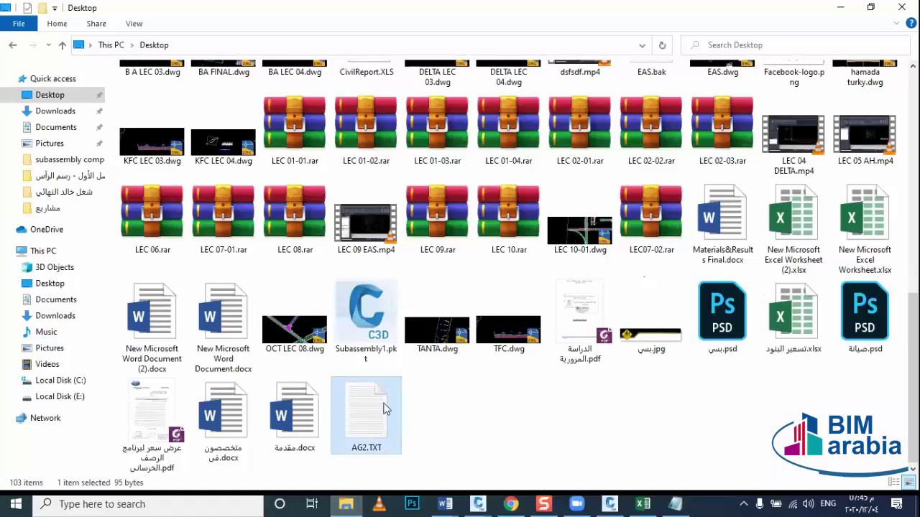
key("Return")
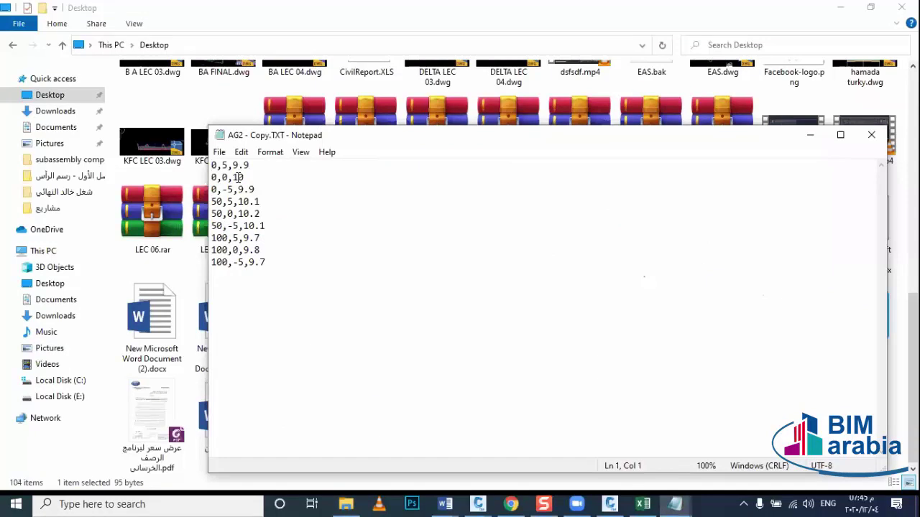
left_click_drag(239, 177, 244, 178)
type("1")
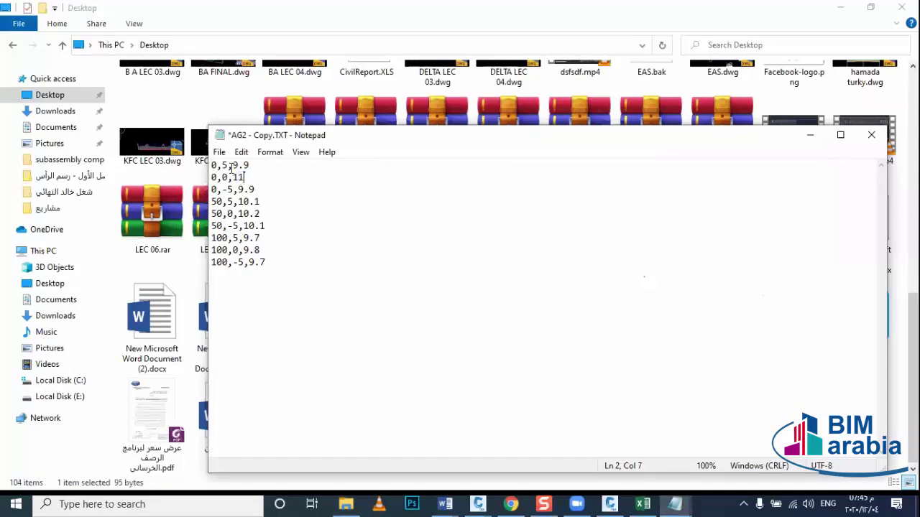
left_click_drag(231, 165, 237, 165)
type("10")
left_click_drag(237, 190, 245, 190)
type("10")
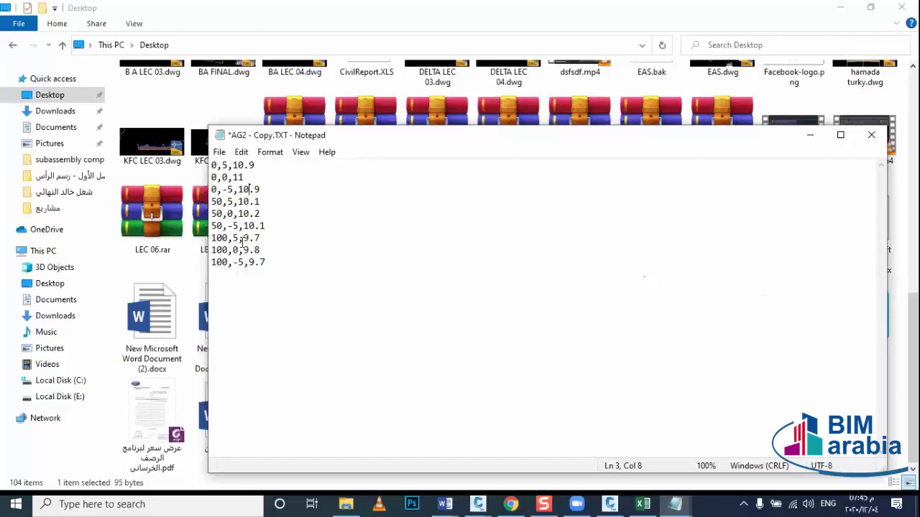
left_click(241, 202)
left_click(250, 202)
left_click_drag(254, 202, 264, 226)
type("3")
Set the last two elevations to 9.9 and 9.8, then save and close AG2 - Copy.TXT.
left_click_drag(253, 237, 260, 239)
mouse_move(254, 249)
left_mouse_down()
mouse_move(260, 257)
mouse_move(256, 250)
left_mouse_up()
type("9")
left_click_drag(259, 263, 265, 263)
type("8")
key("Return")
key("ctrl+s")
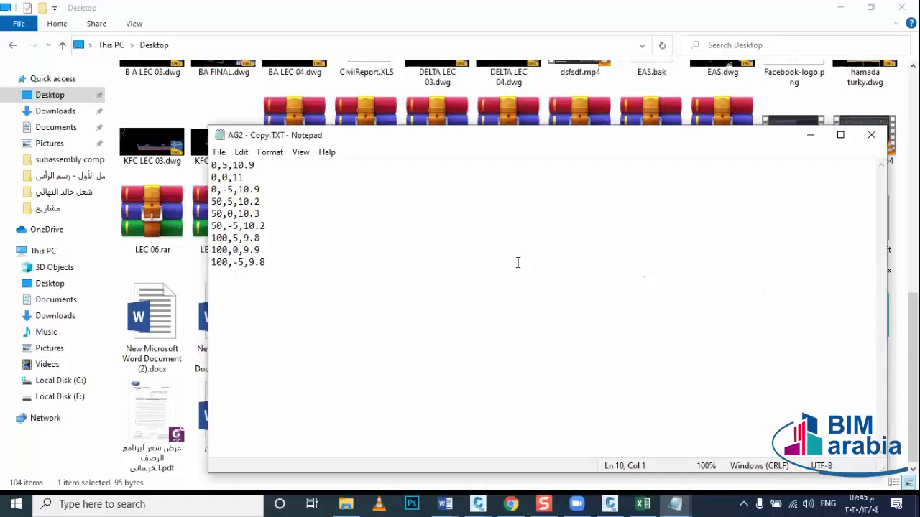
left_click(871, 135)
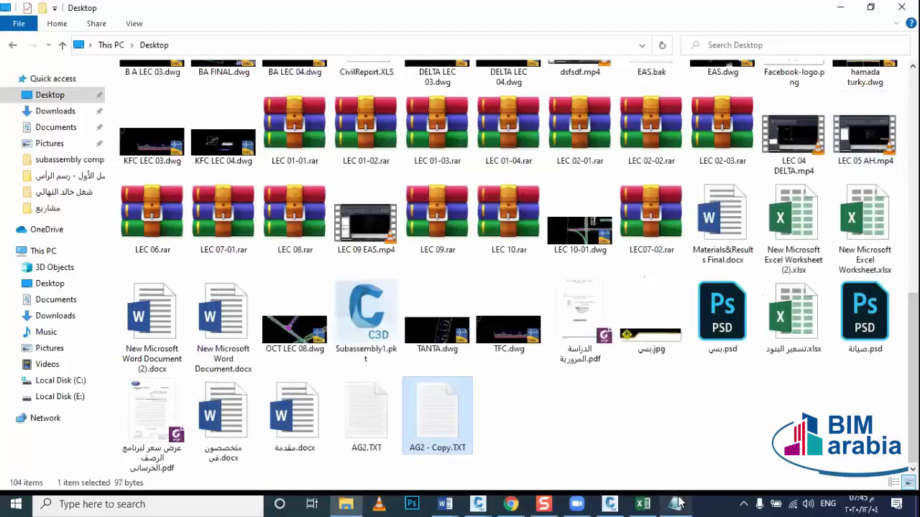
mouse_move(674, 504)
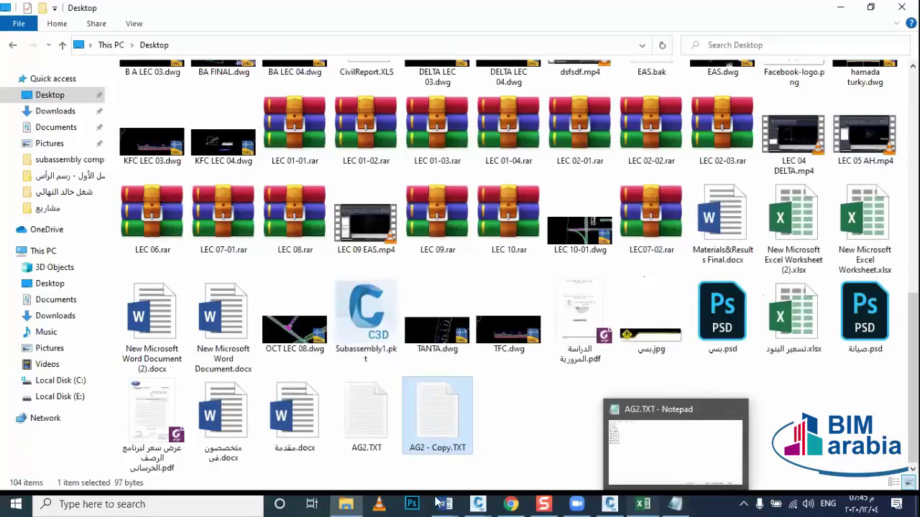
Import AG2 - Copy.TXT using format 2 (station, offset, elevation), comma delimiter and default indicators.
left_click(476, 503)
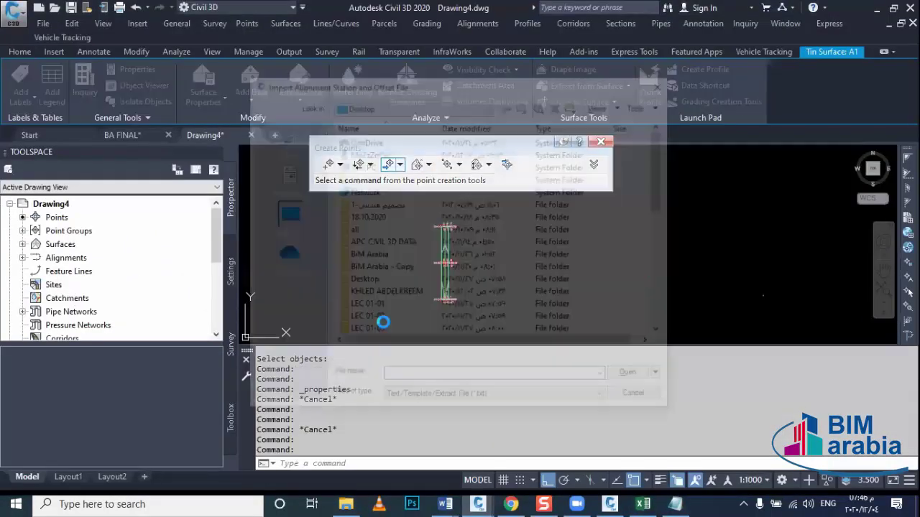
scroll(383, 325, "down", 10)
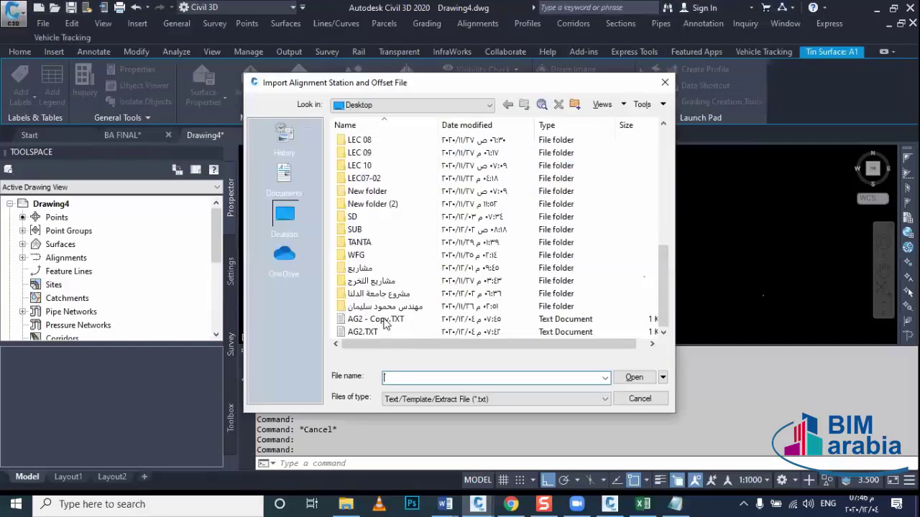
left_click(375, 319)
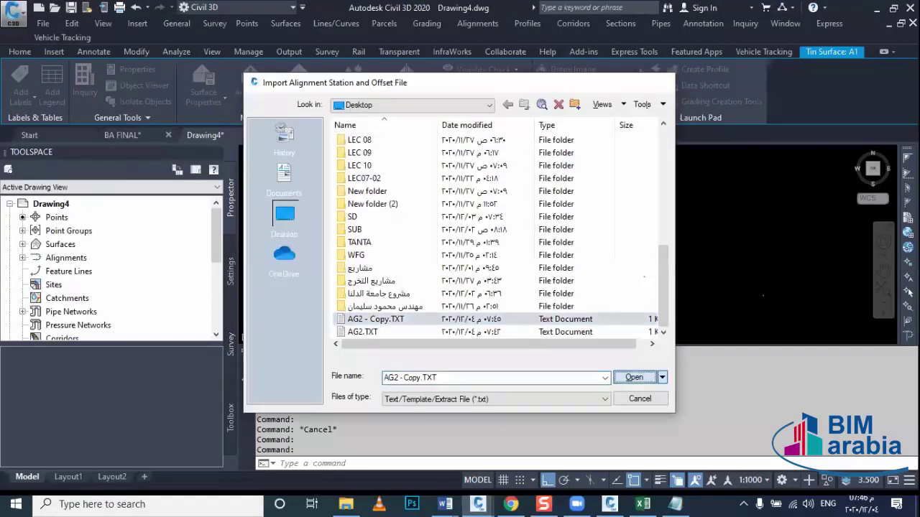
left_click(634, 377)
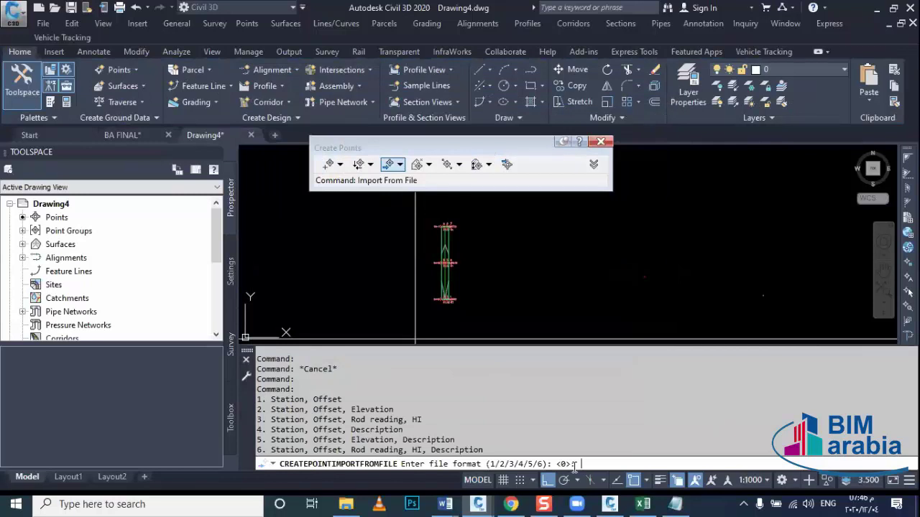
type("2")
key("Return")
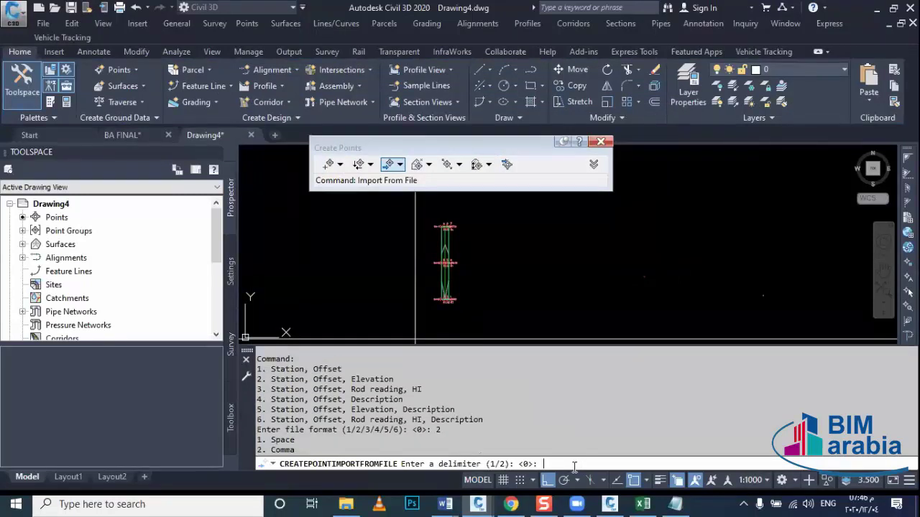
type("2")
key("Return")
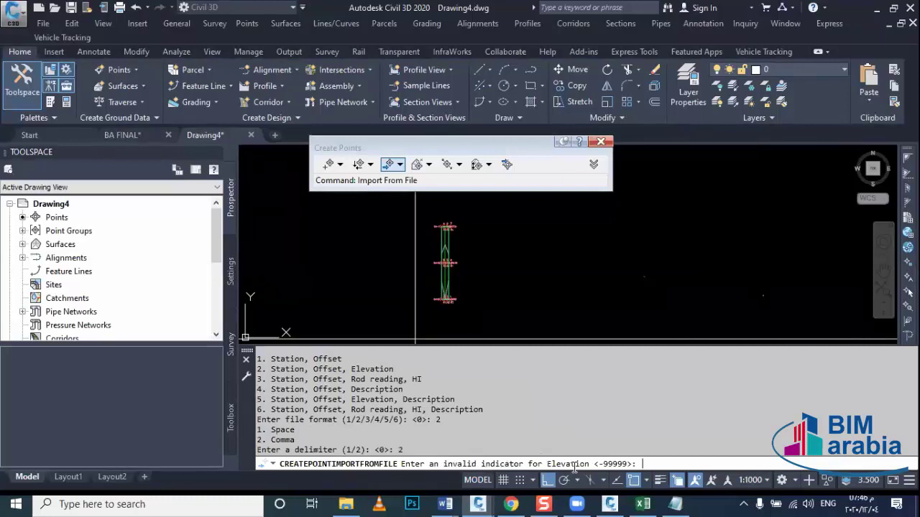
key("Return")
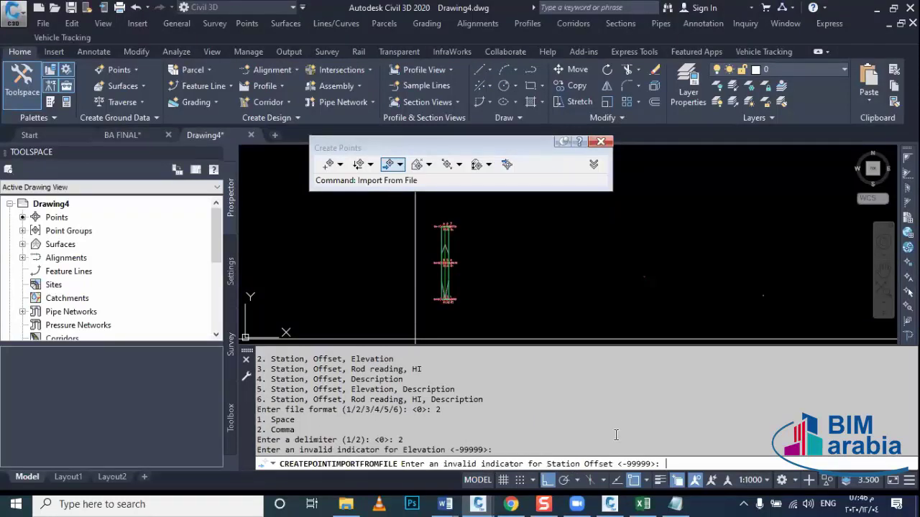
key("Return")
Place the new points along the alignment, cancel the leftover command, and list the point groups.
scroll(396, 312, "up", 3)
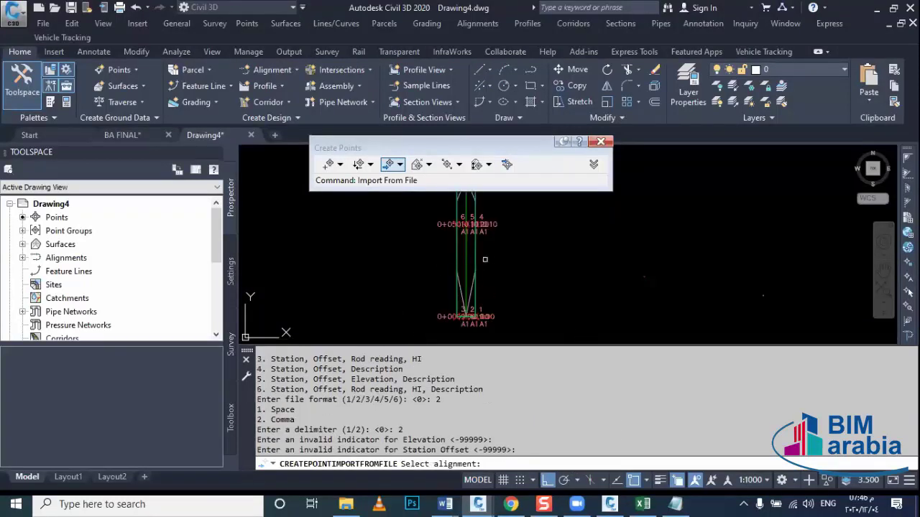
left_click(466, 258)
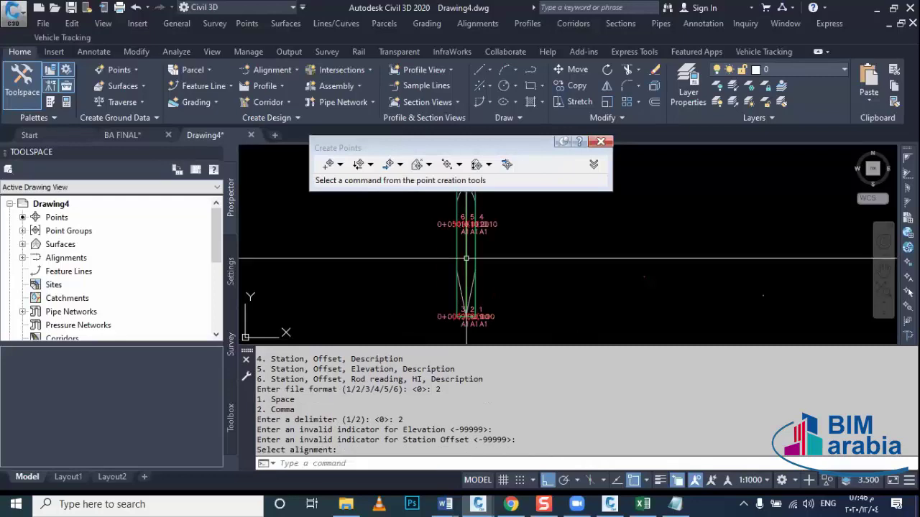
scroll(474, 259, "up", 2)
scroll(502, 260, "up", 1)
scroll(521, 261, "up", 2)
scroll(522, 261, "up", 1)
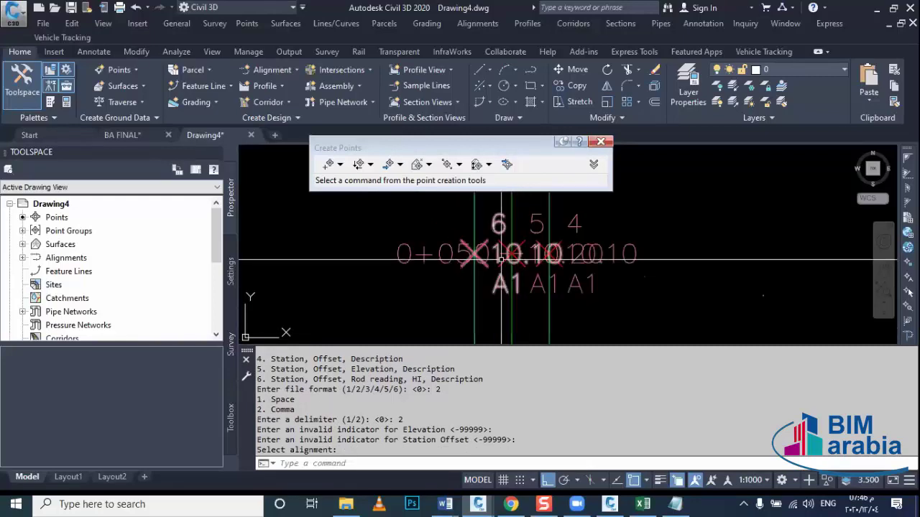
key("Escape")
scroll(546, 287, "down", 1)
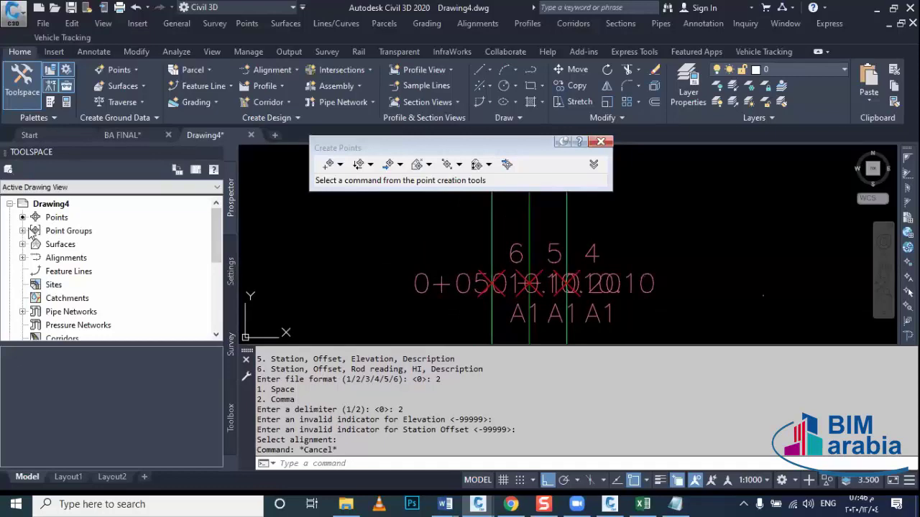
double_click(51, 231)
Create point group B including all 18 drawn points and excluding raw descriptions matching A*.
right_click(51, 237)
left_click(93, 260)
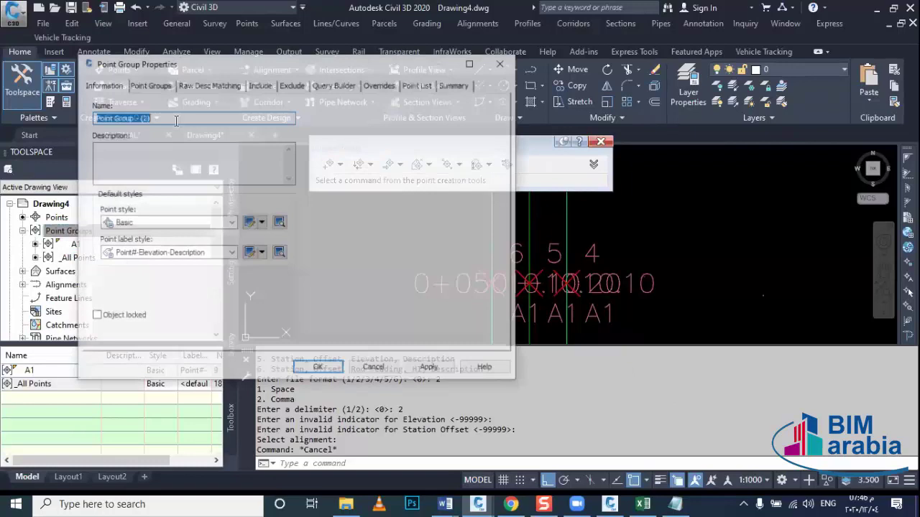
type("B")
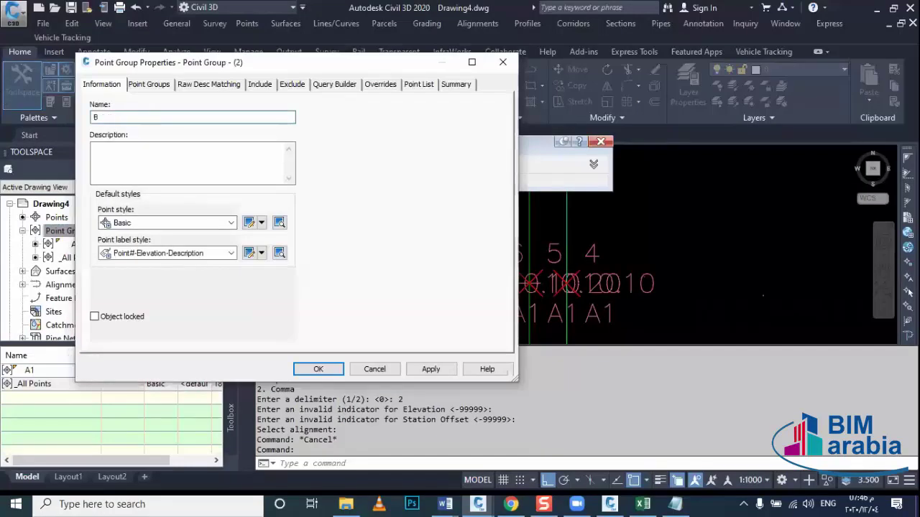
left_click(260, 84)
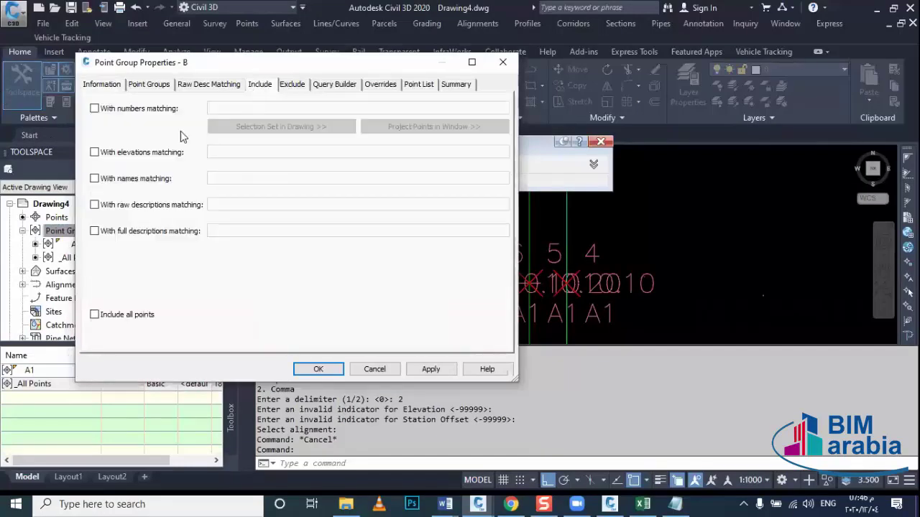
left_click(129, 108)
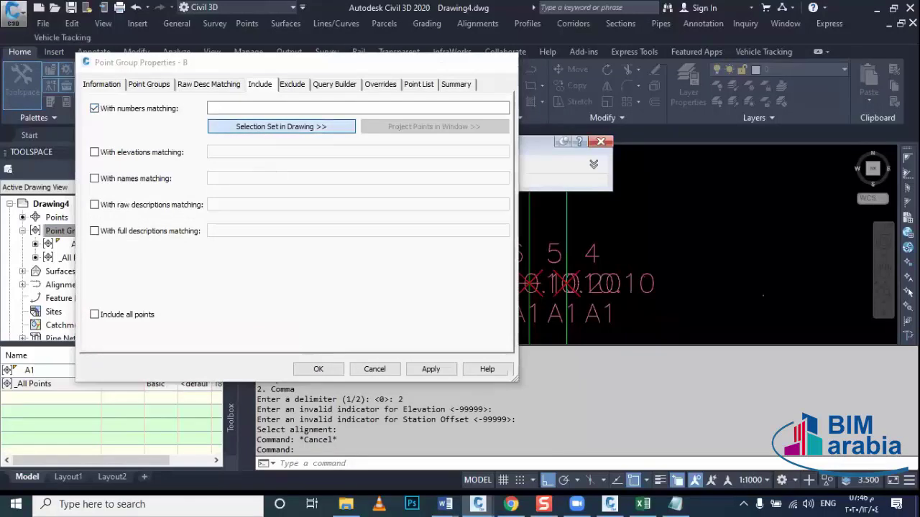
left_click(281, 127)
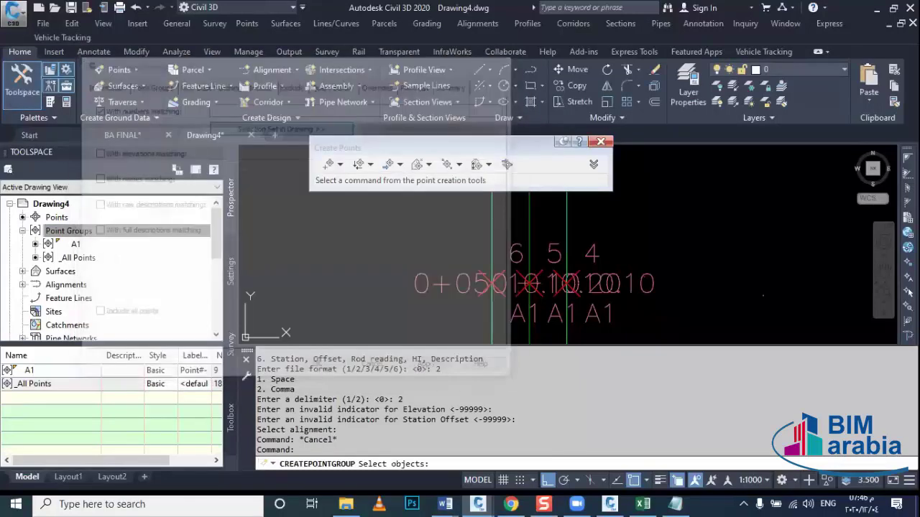
left_click_drag(306, 253, 647, 338)
key("Return")
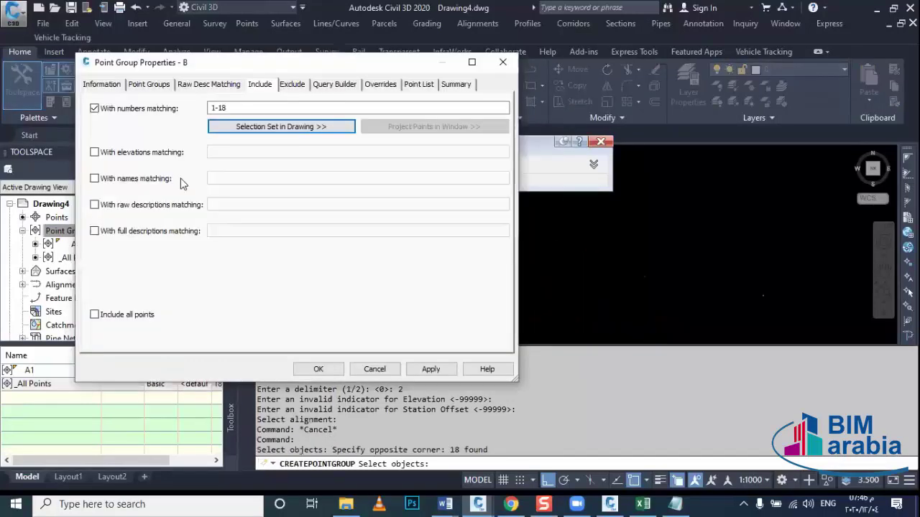
left_click(224, 205)
type("A")
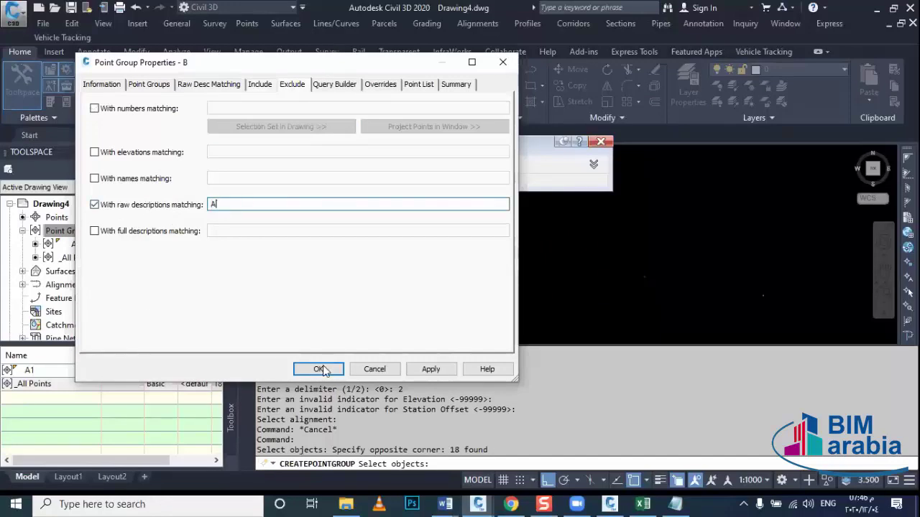
type("*")
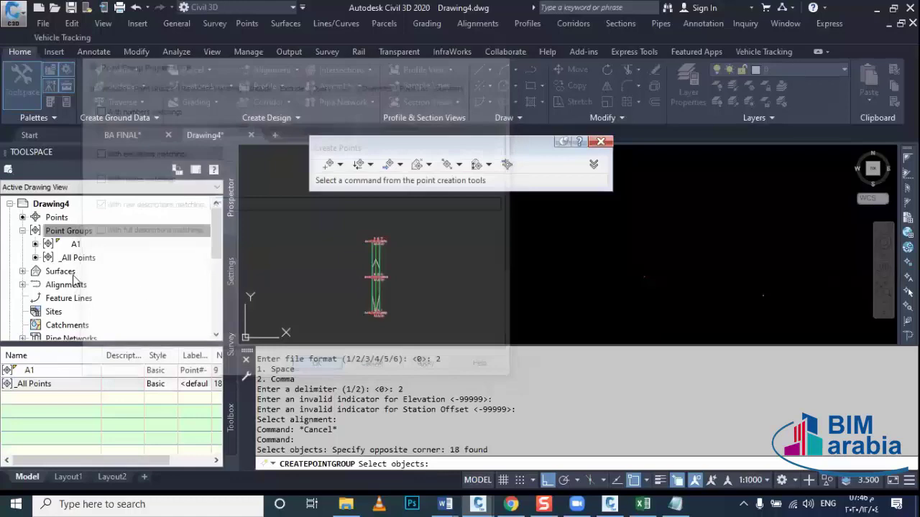
Create a new TIN surface named B.
right_click(70, 286)
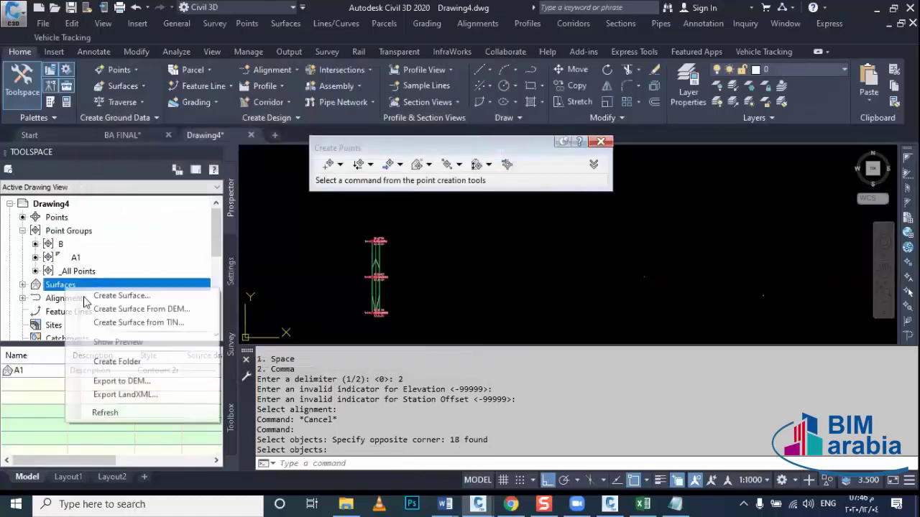
left_click(144, 295)
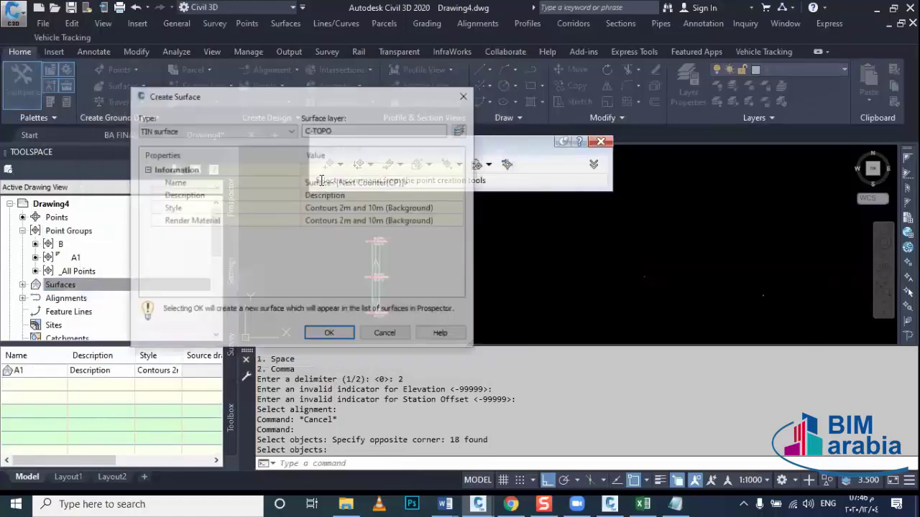
type("B")
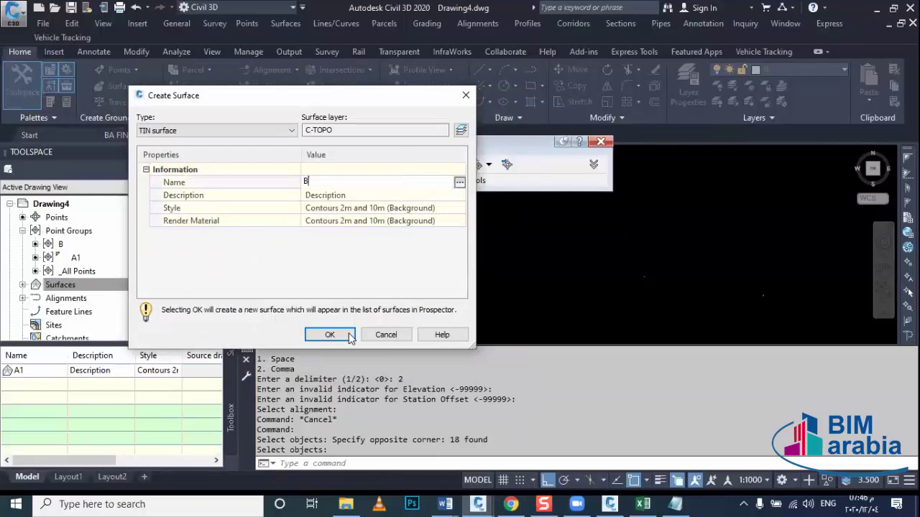
left_click(329, 335)
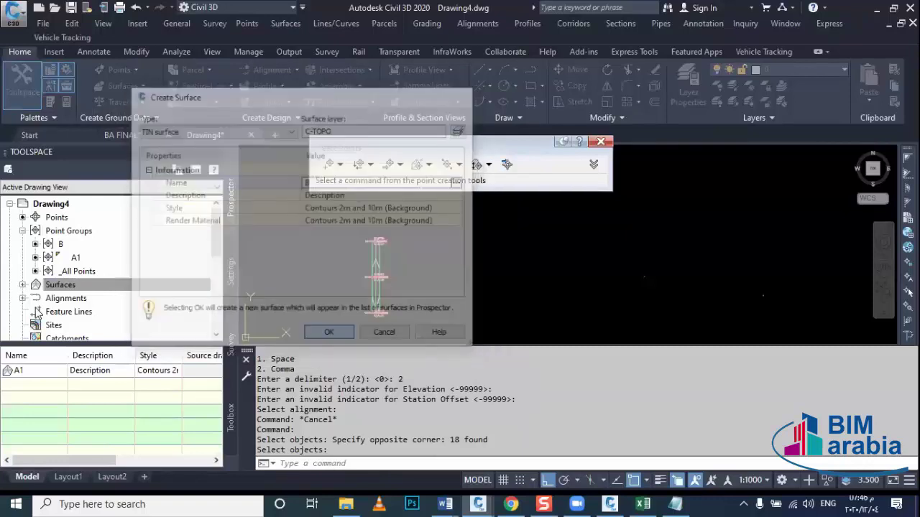
Add point group B to surface B's definition and select the surface in the drawing.
double_click(88, 324)
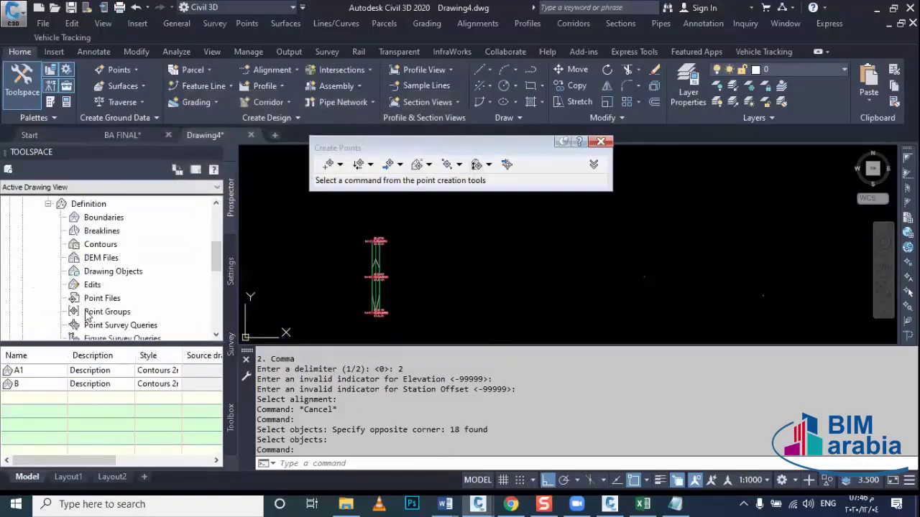
right_click(88, 311)
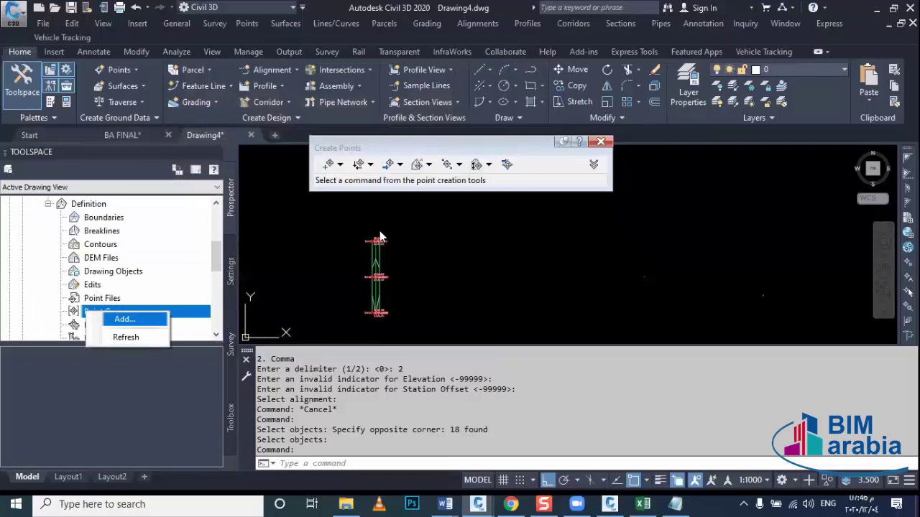
left_click(375, 315)
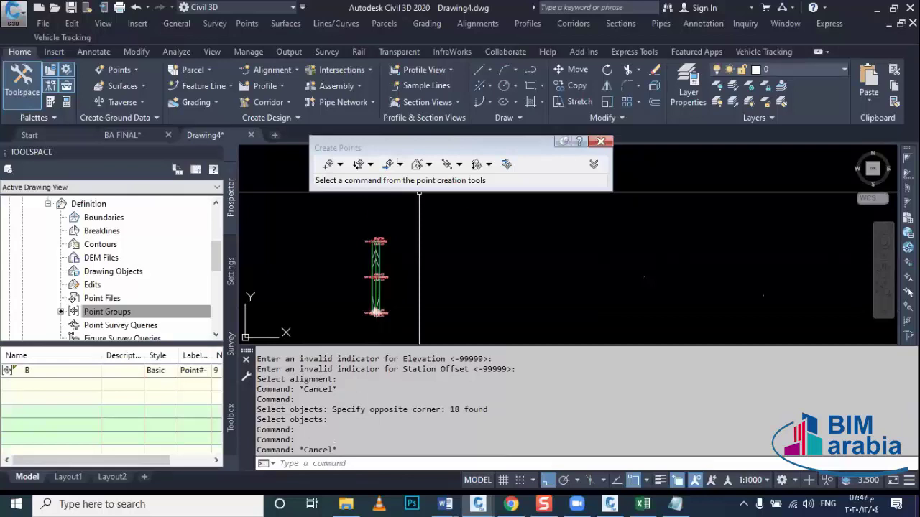
scroll(419, 193, "up", 2)
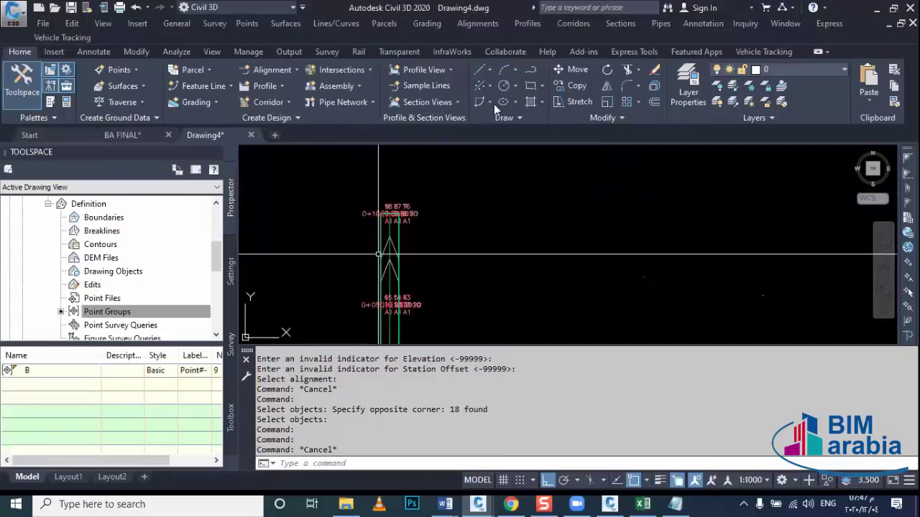
left_click(384, 194)
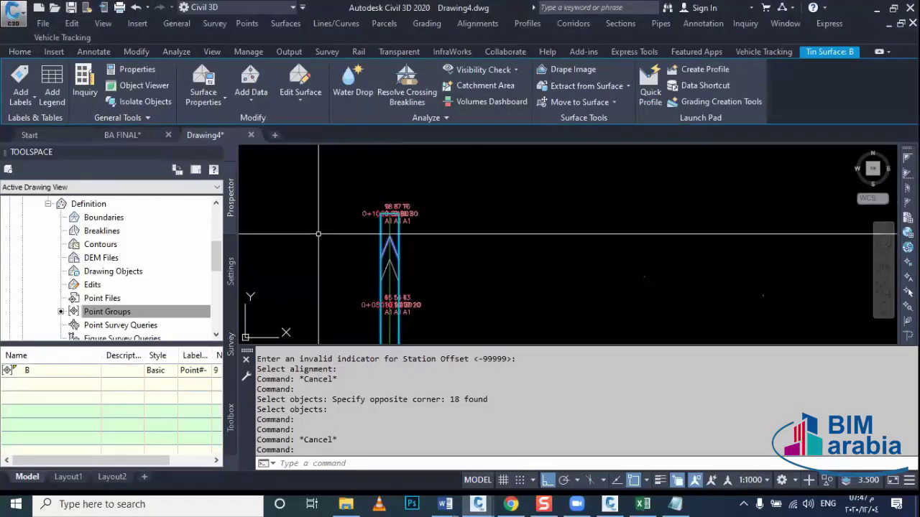
From the Volumes Dashboard, create volume surface 'VOL' with base surface A1 and comparison surface B.
left_click(464, 101)
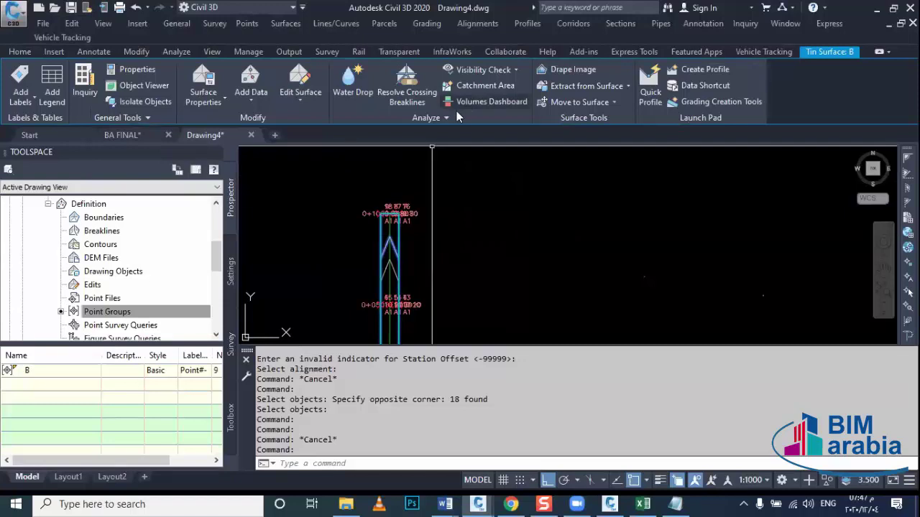
left_click(78, 203)
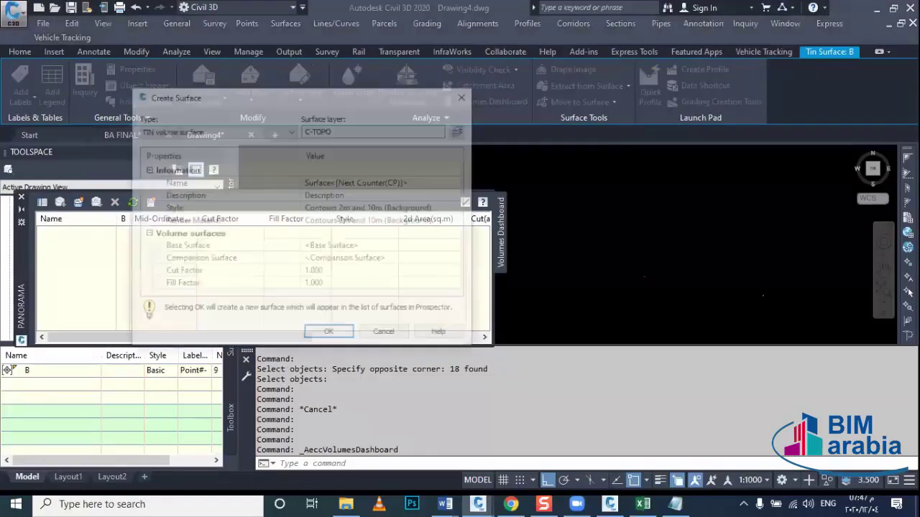
left_click(365, 183)
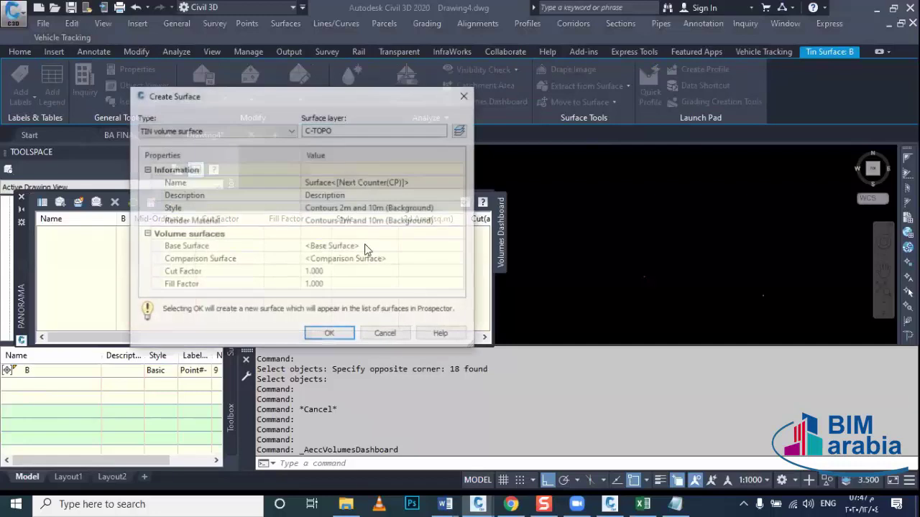
type("VOL")
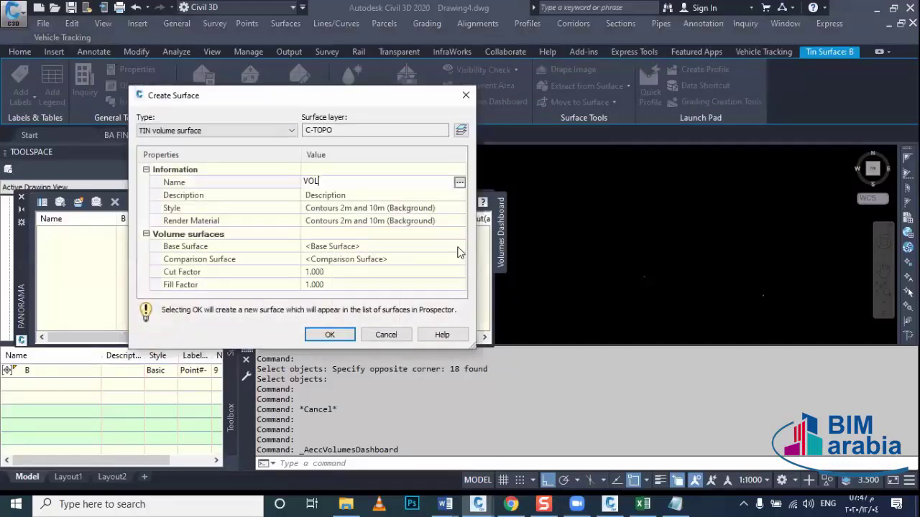
left_click(355, 246)
left_click(459, 246)
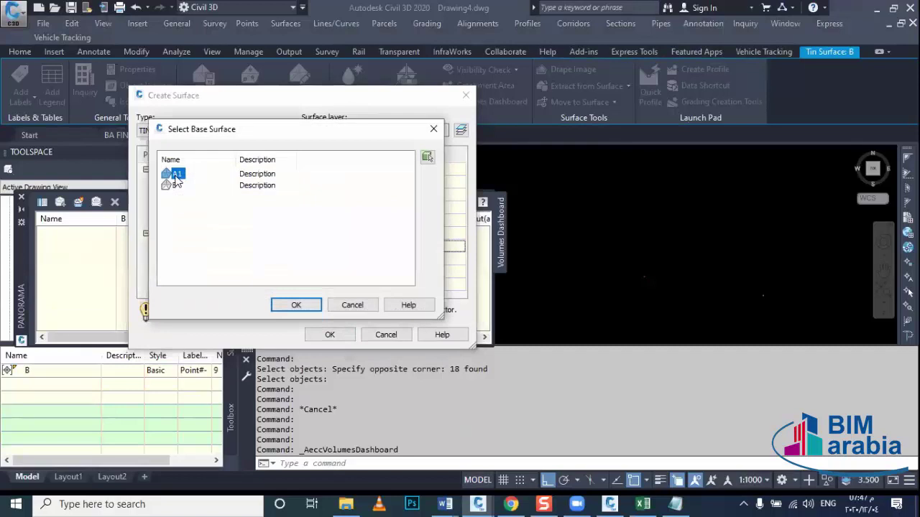
key("Return")
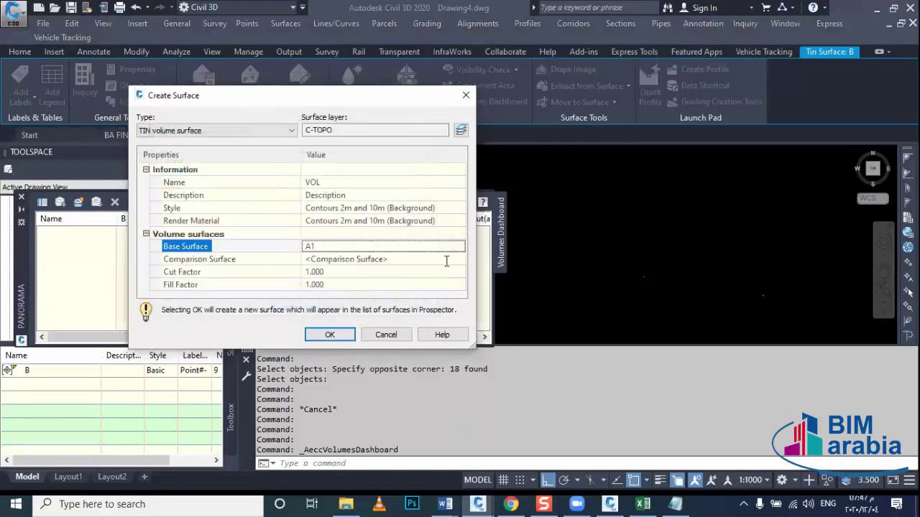
left_click(456, 260)
left_click(459, 260)
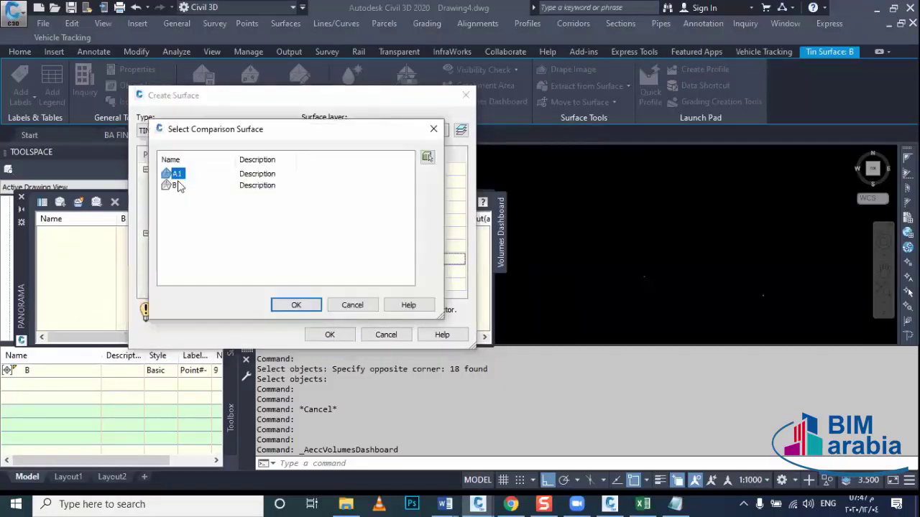
left_click(174, 186)
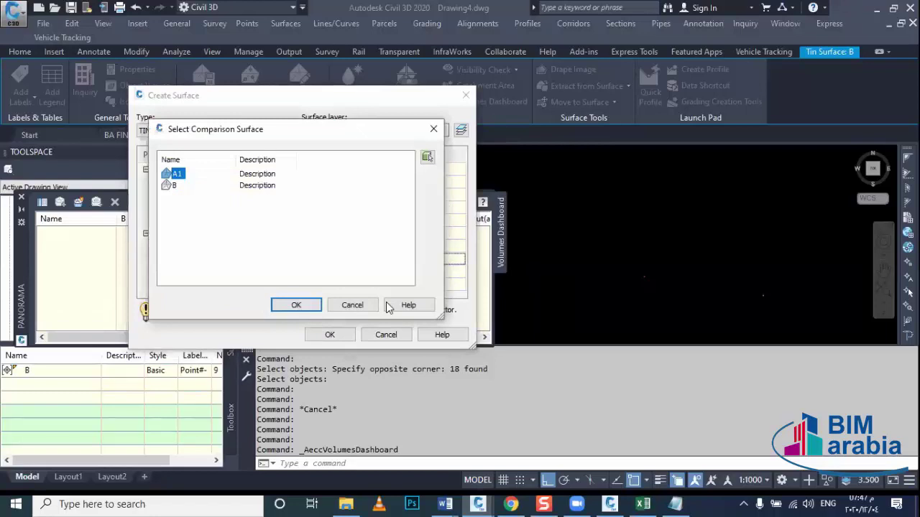
key("Return")
left_click(323, 335)
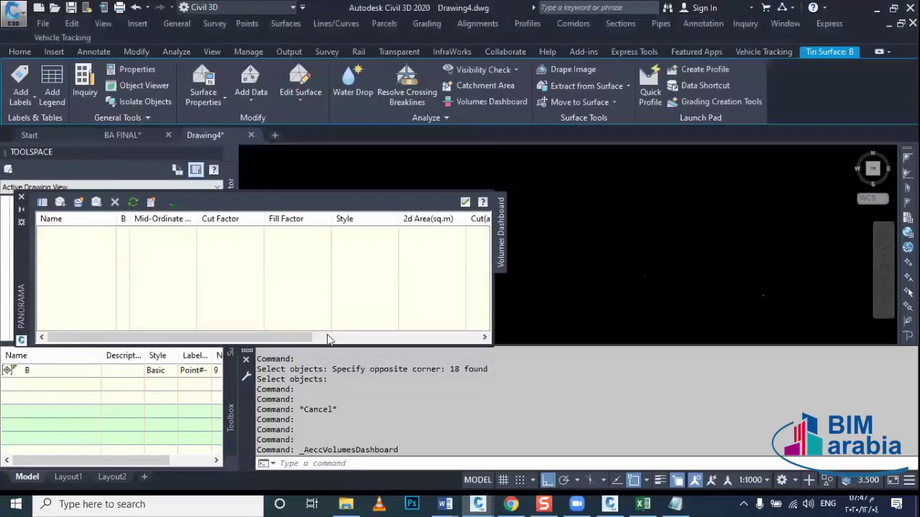
Insert the cut/fill summary table (0.00 cut, 325.00 Cu. M. fill) into the drawing.
left_click(474, 339)
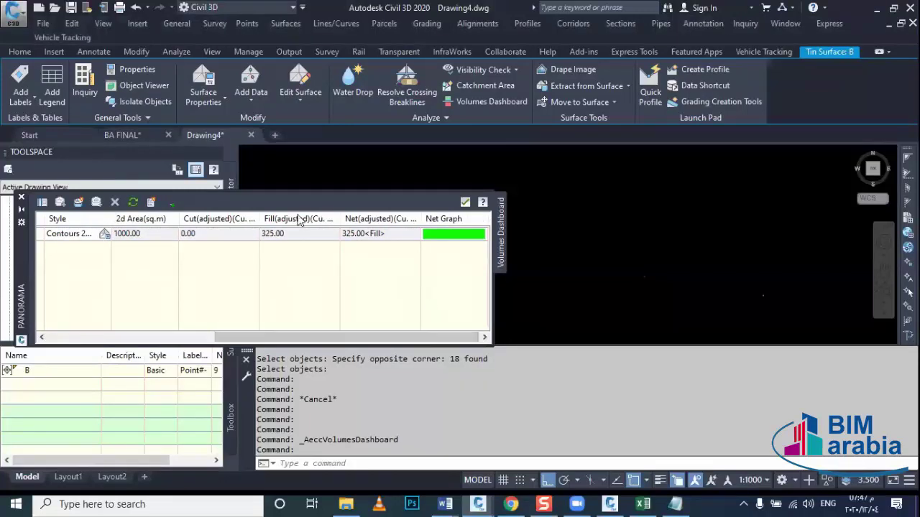
left_click(171, 202)
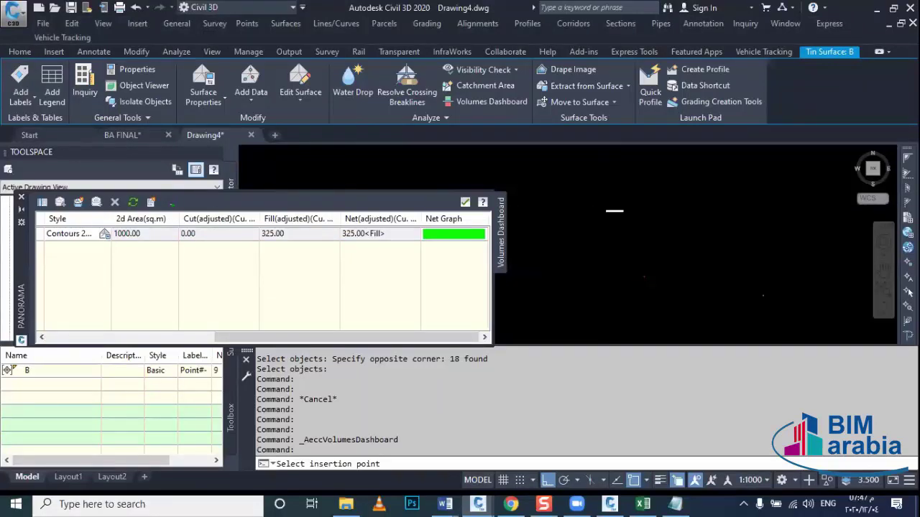
left_click(610, 210)
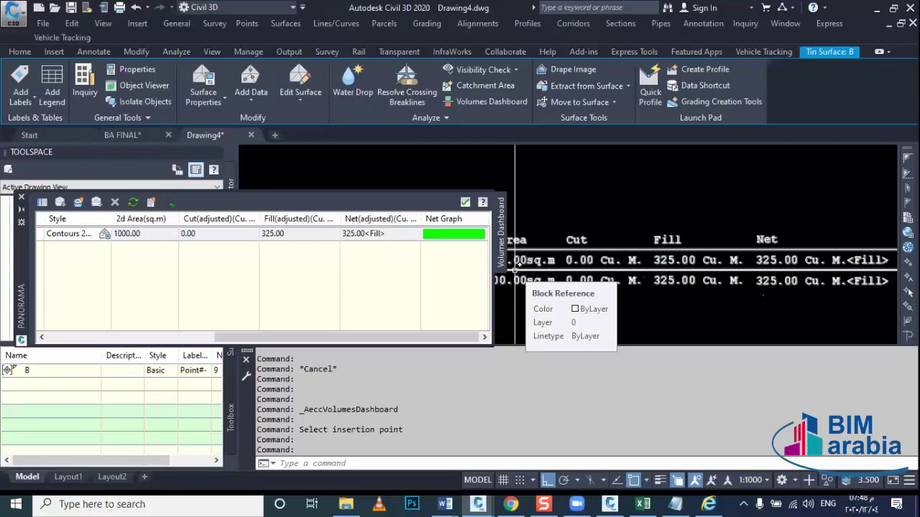
left_click(144, 137)
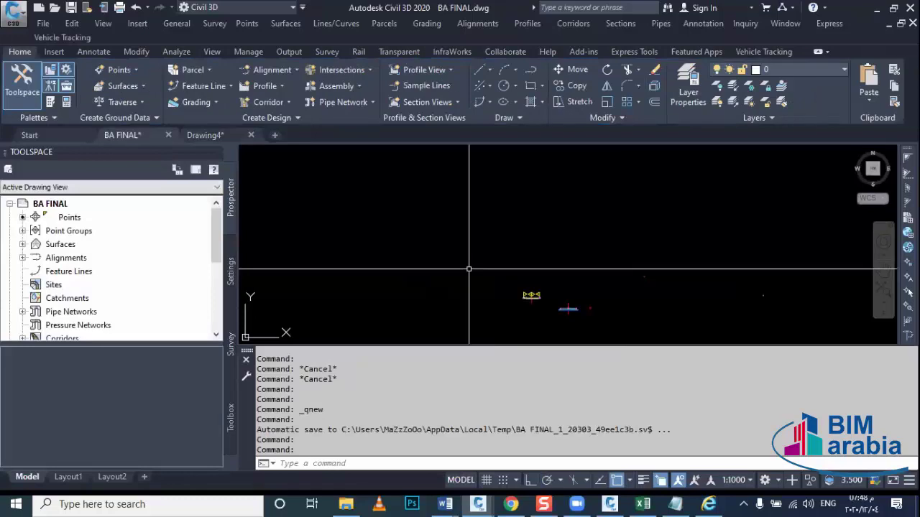
left_click(212, 137)
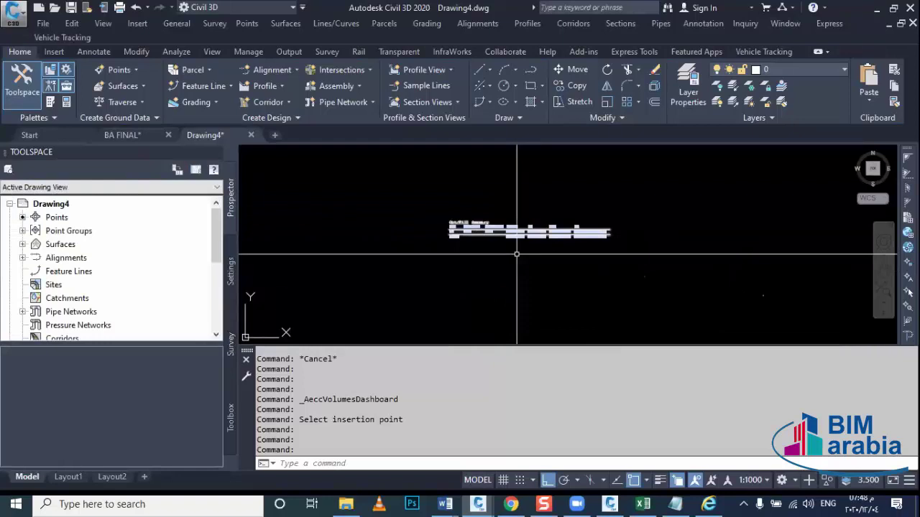
scroll(516, 254, "down", 1)
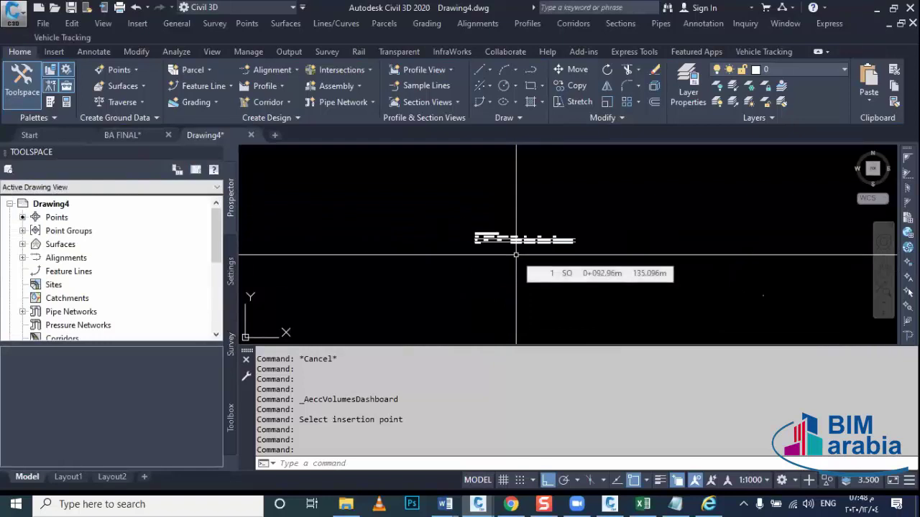